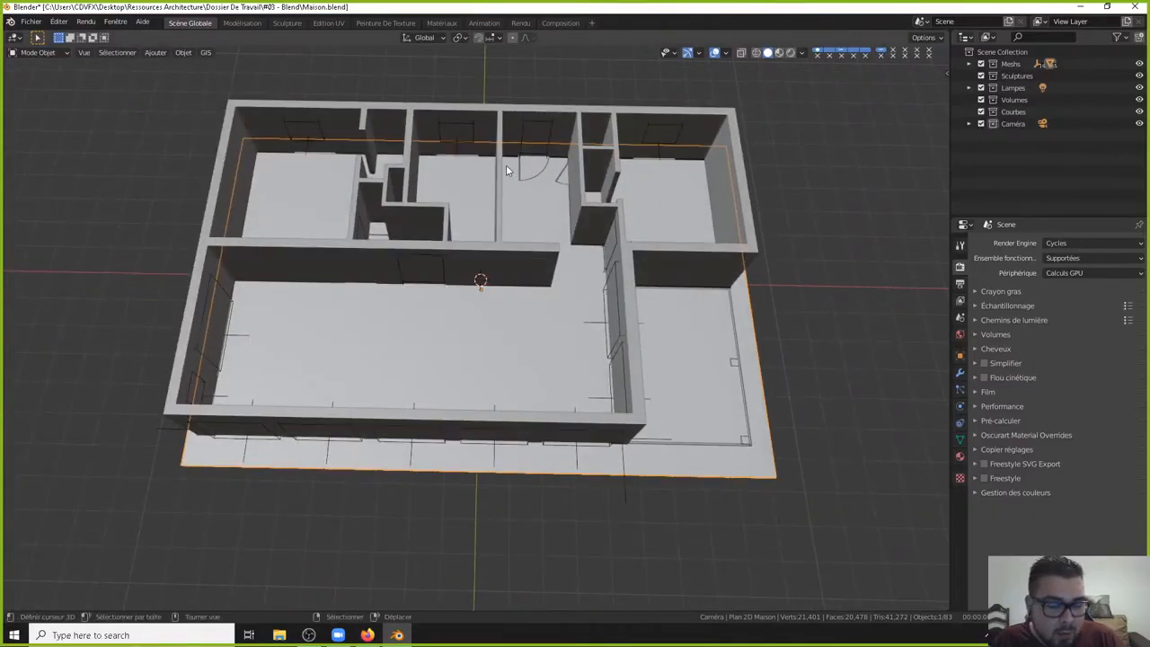
# Select the house's walls object, Murs, and enter Edit Mode on its mesh.
pyautogui.moveTo(517, 175); pyautogui.dragTo(456, 316, button='middle')
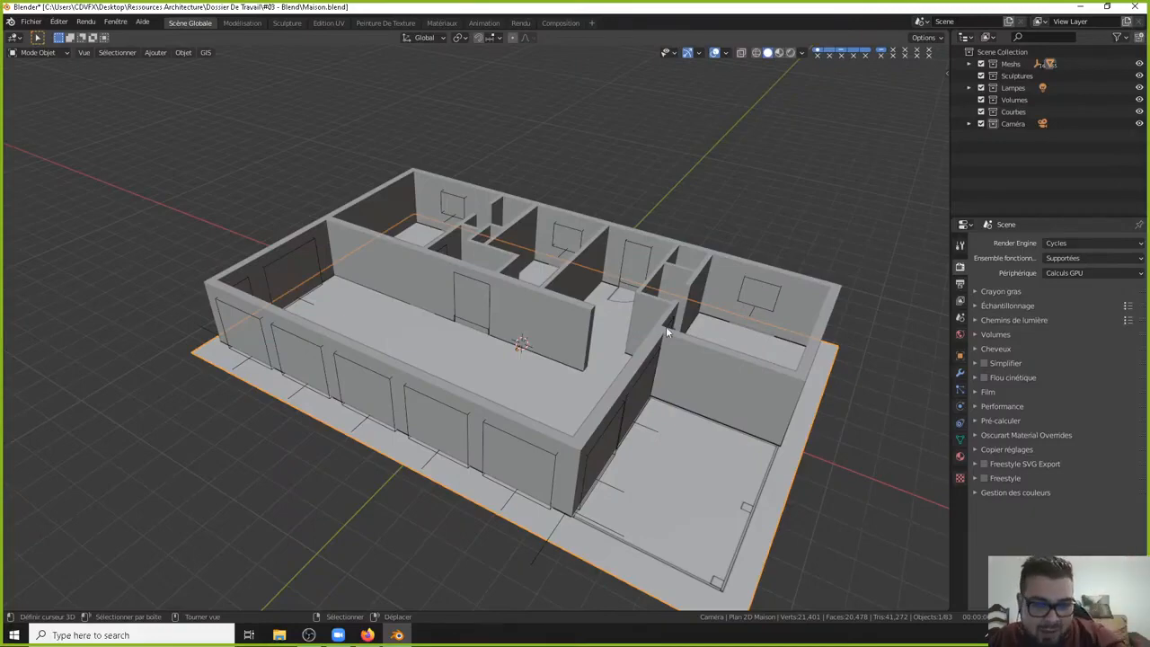
pyautogui.moveTo(576, 310)
pyautogui.mouseDown(button='middle')
pyautogui.moveTo(653, 332)
pyautogui.moveTo(651, 301)
pyautogui.moveTo(637, 314)
pyautogui.moveTo(559, 296)
pyautogui.mouseUp(button='middle')
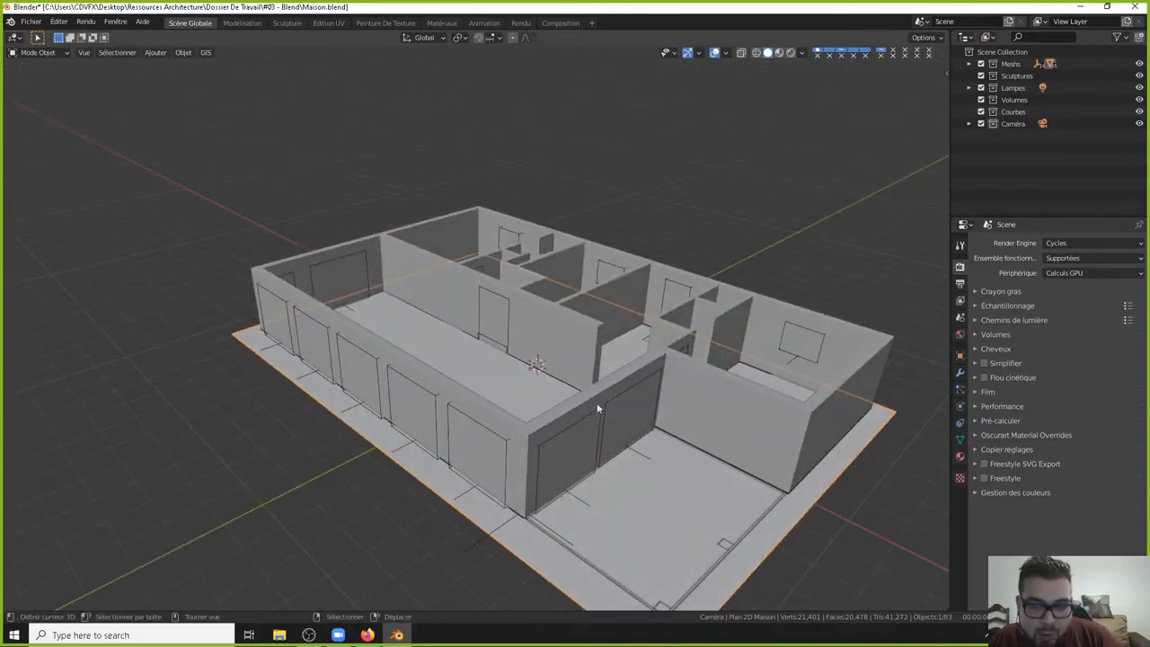
pyautogui.moveTo(699, 327); pyautogui.dragTo(727, 264, button='middle')
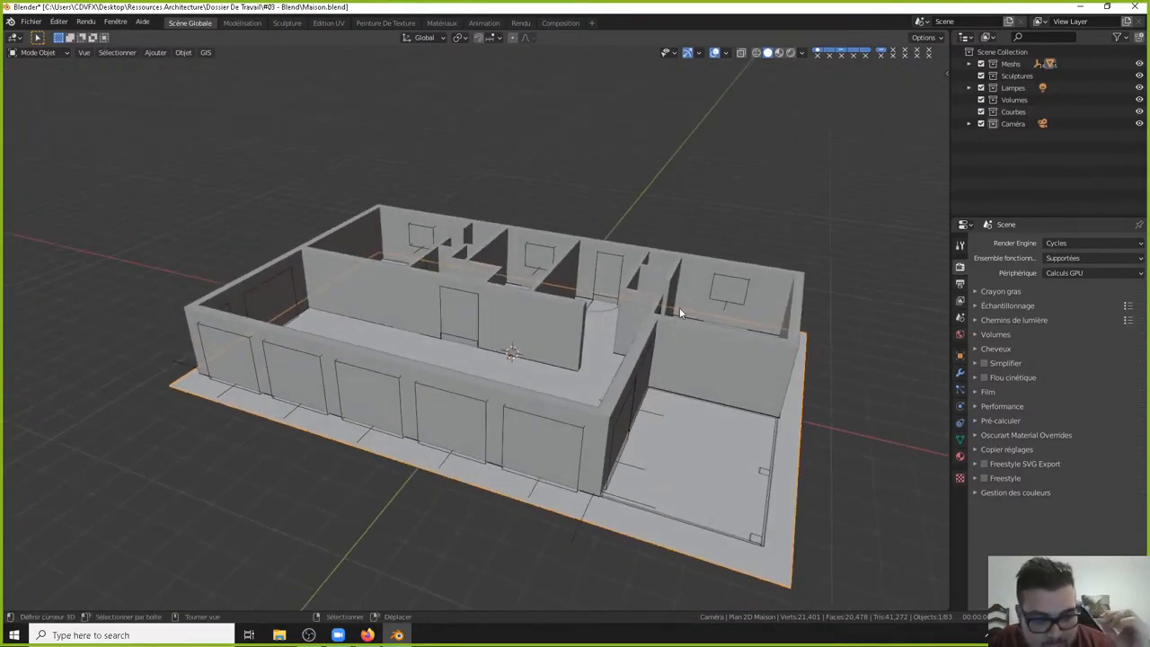
pyautogui.click(643, 350)
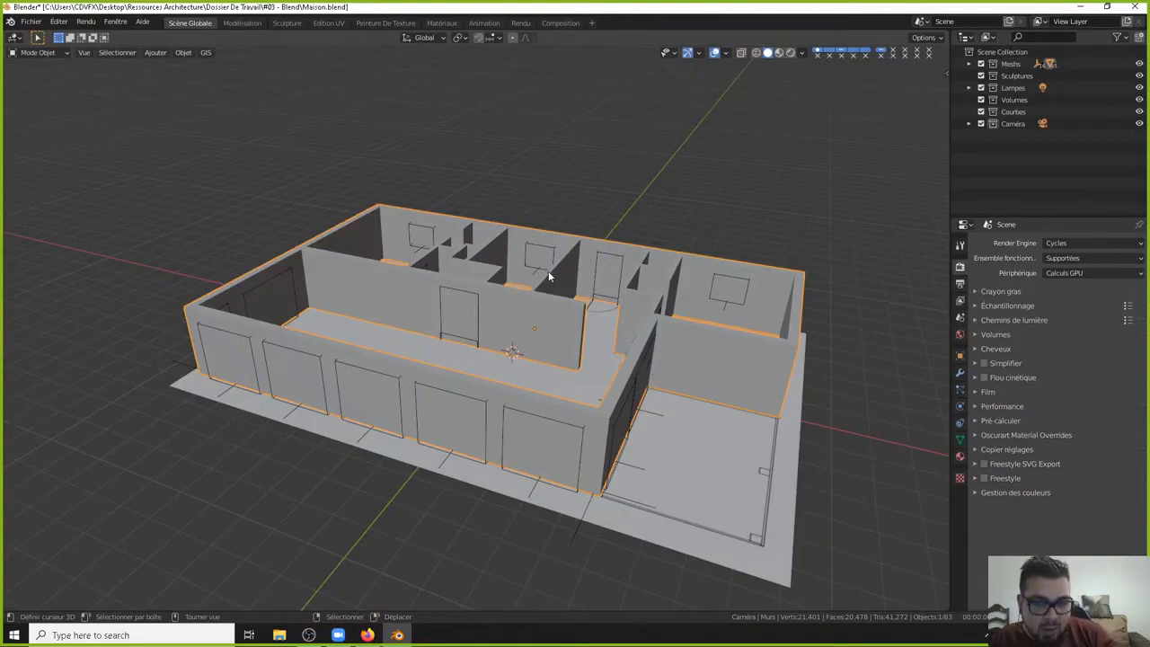
pyautogui.moveTo(678, 385); pyautogui.dragTo(588, 304, button='middle')
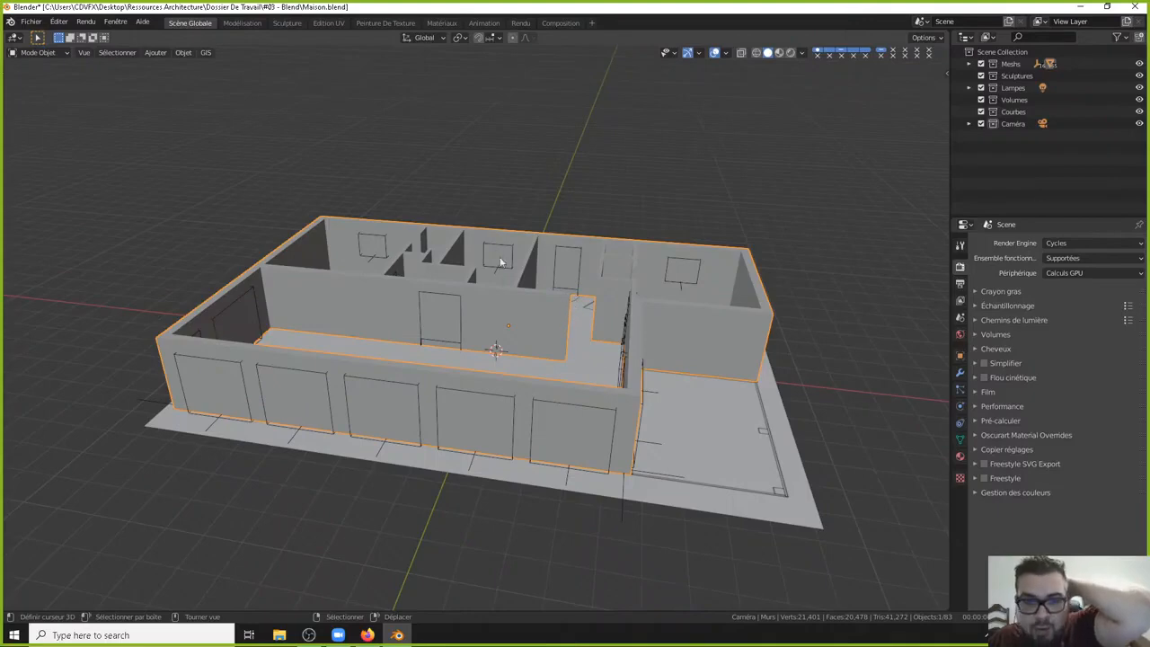
pyautogui.moveTo(546, 308); pyautogui.dragTo(504, 244, button='middle')
pyautogui.scroll(4, 505, 251)
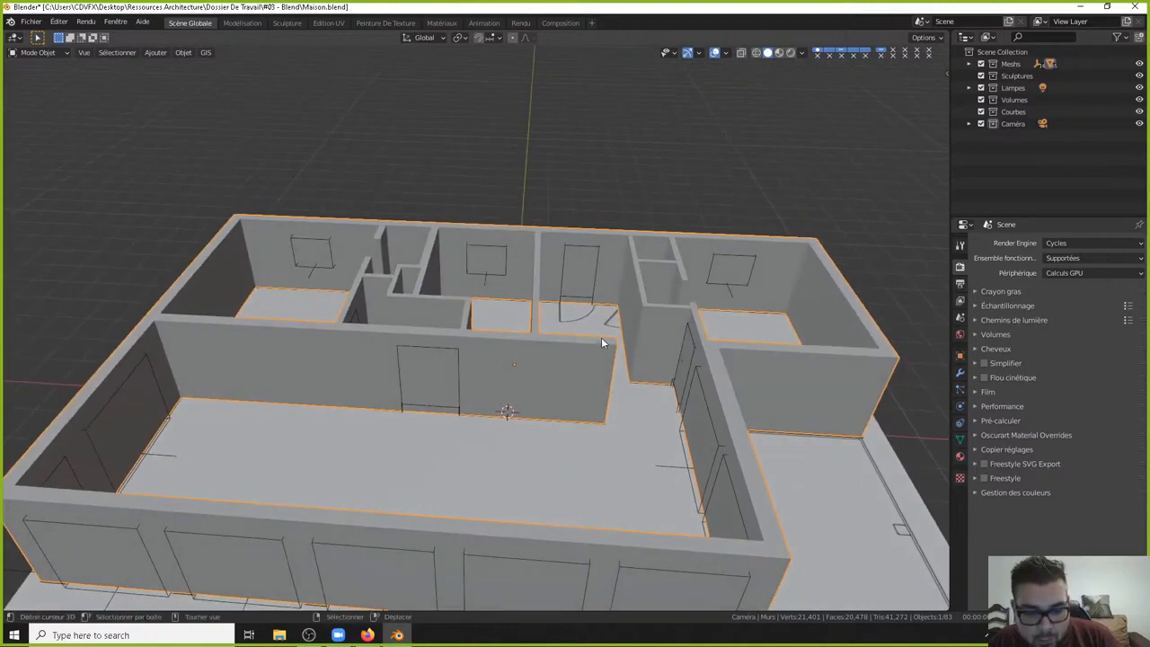
pyautogui.press('Tab')
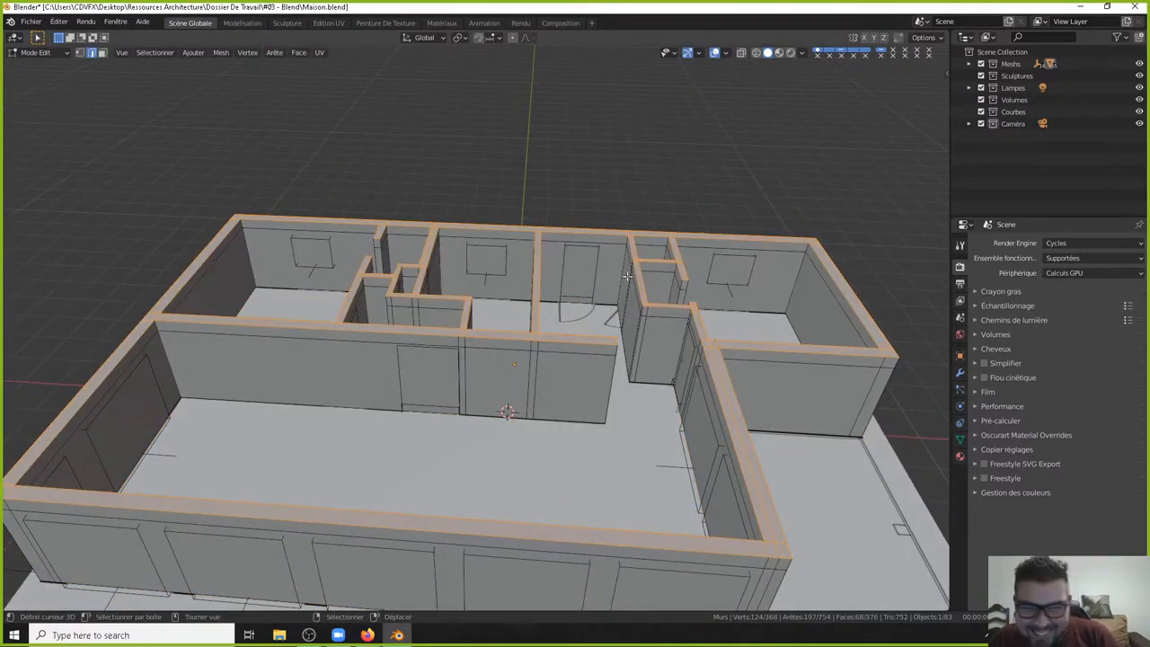
# Try to select the edge loop running along the upper part of the long interior wall.
pyautogui.moveTo(283, 69); pyautogui.dragTo(284, 69, button='middle')
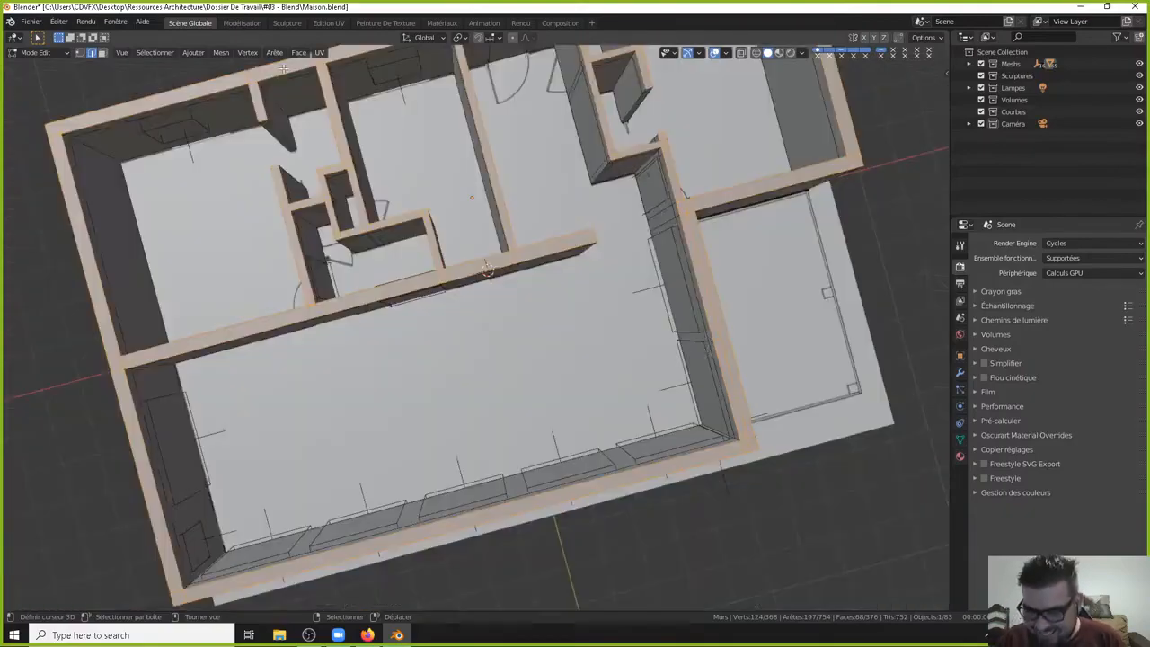
pyautogui.press('KP_7')
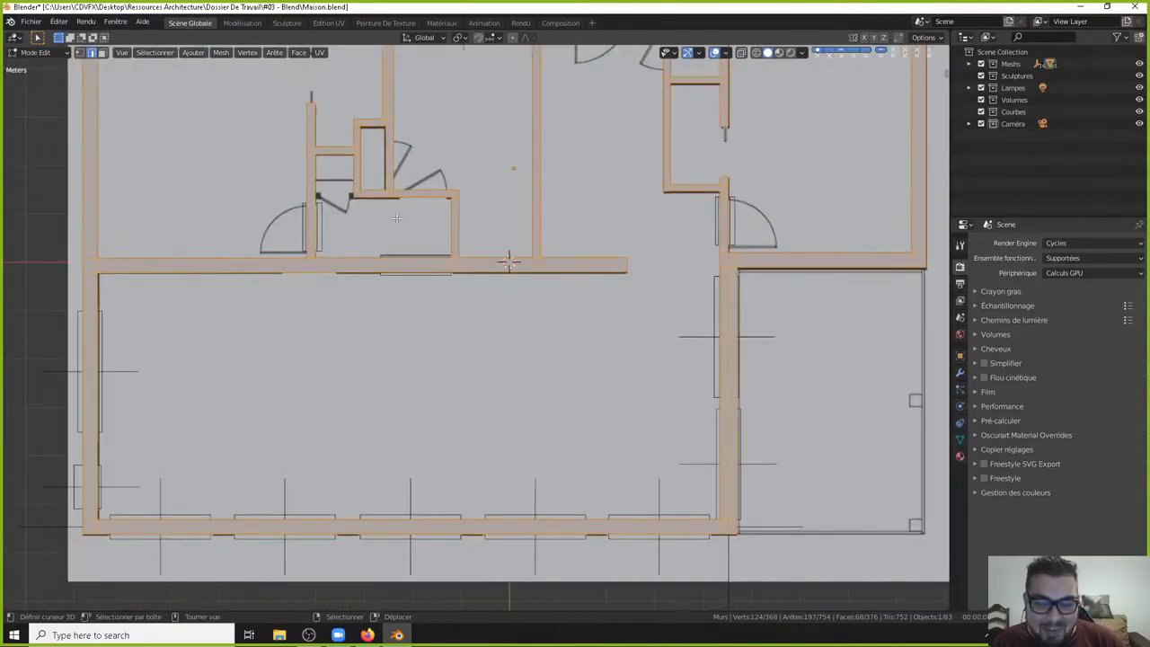
pyautogui.scroll(-5, 616, 258)
pyautogui.moveTo(616, 258); pyautogui.dragTo(501, 333, button='middle')
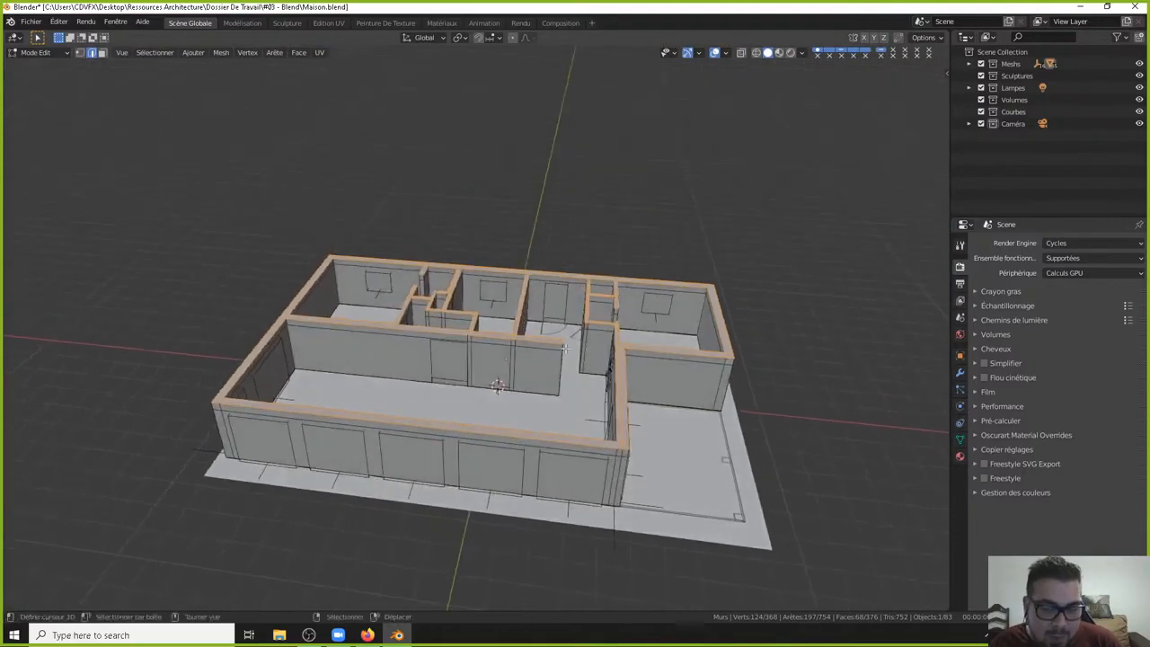
pyautogui.scroll(2, 501, 332)
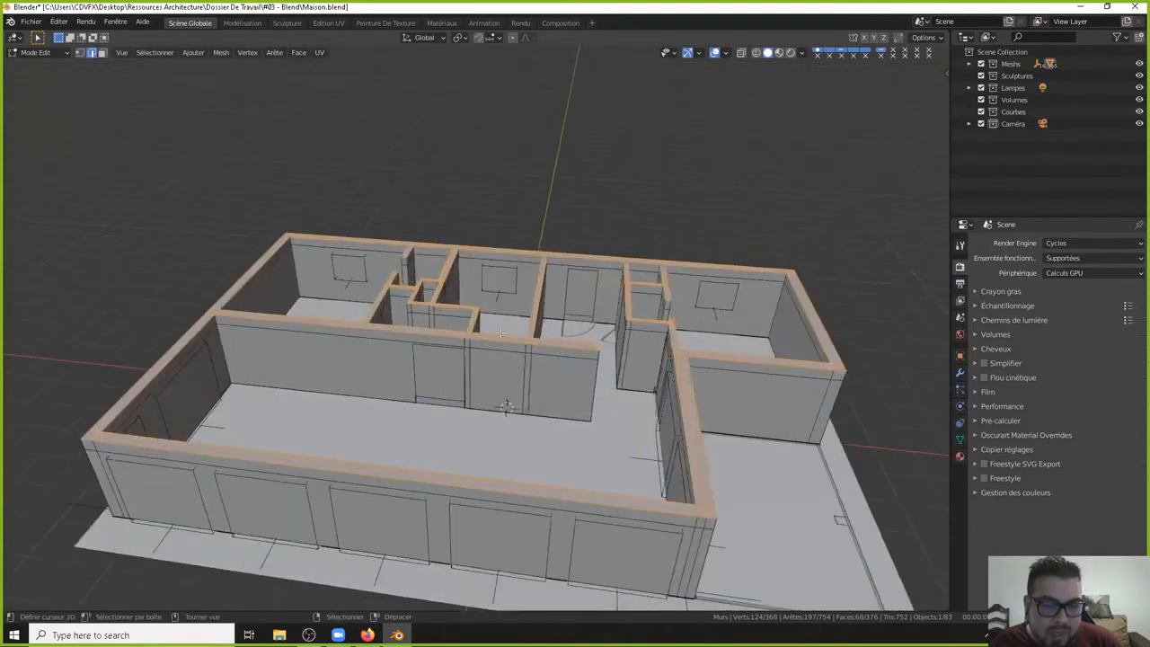
pyautogui.rightClick(389, 344)
pyautogui.keyDown('alt'); pyautogui.keyDown('shift'); pyautogui.rightClick(369, 340); pyautogui.keyUp('shift'); pyautogui.keyUp('alt')
pyautogui.keyDown('alt'); pyautogui.keyDown('shift'); pyautogui.rightClick(369, 340); pyautogui.keyUp('shift'); pyautogui.keyUp('alt')
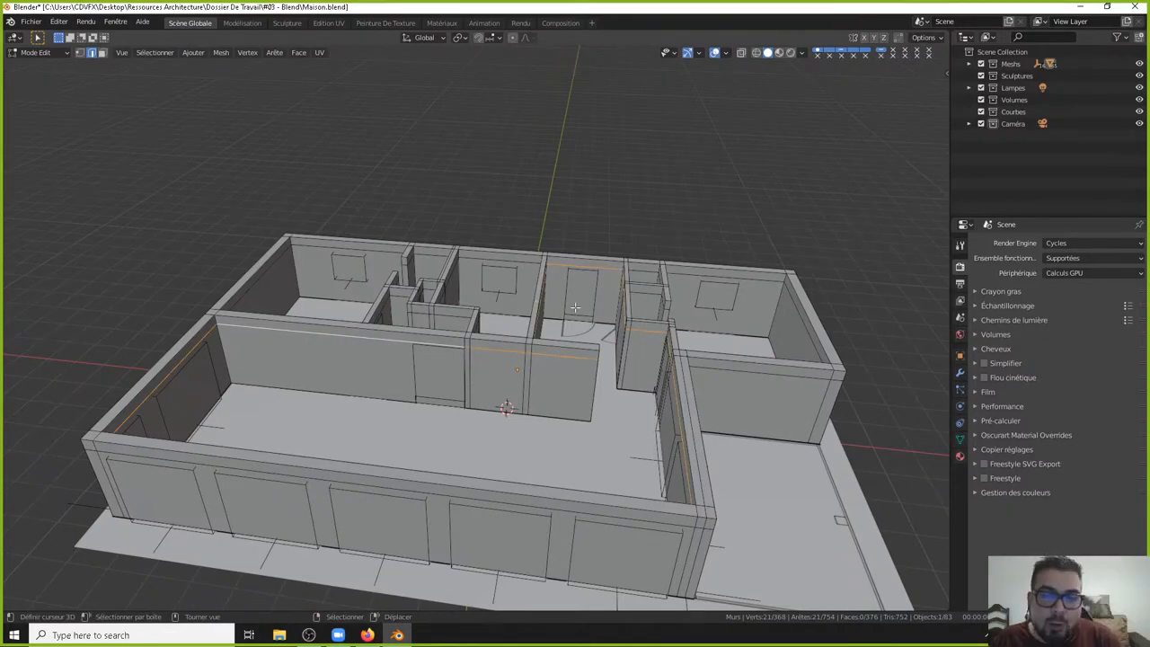
# Switch to face selection, select the top face at the long interior wall's free end, and view the plan from above.
pyautogui.click(103, 52)
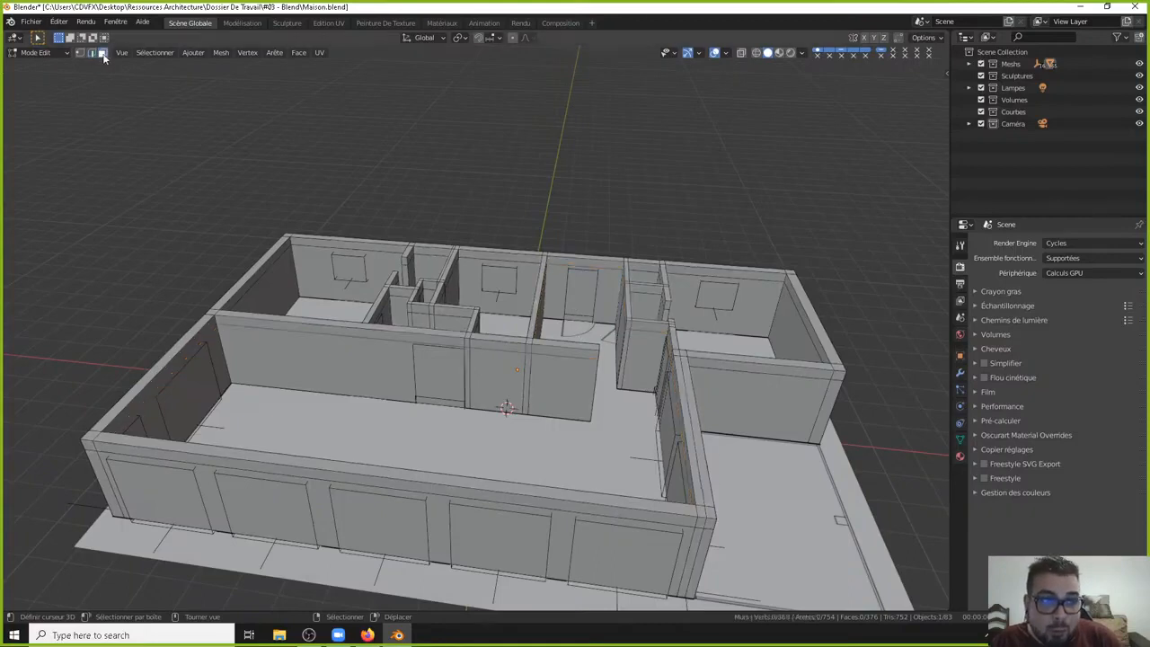
pyautogui.click(562, 342)
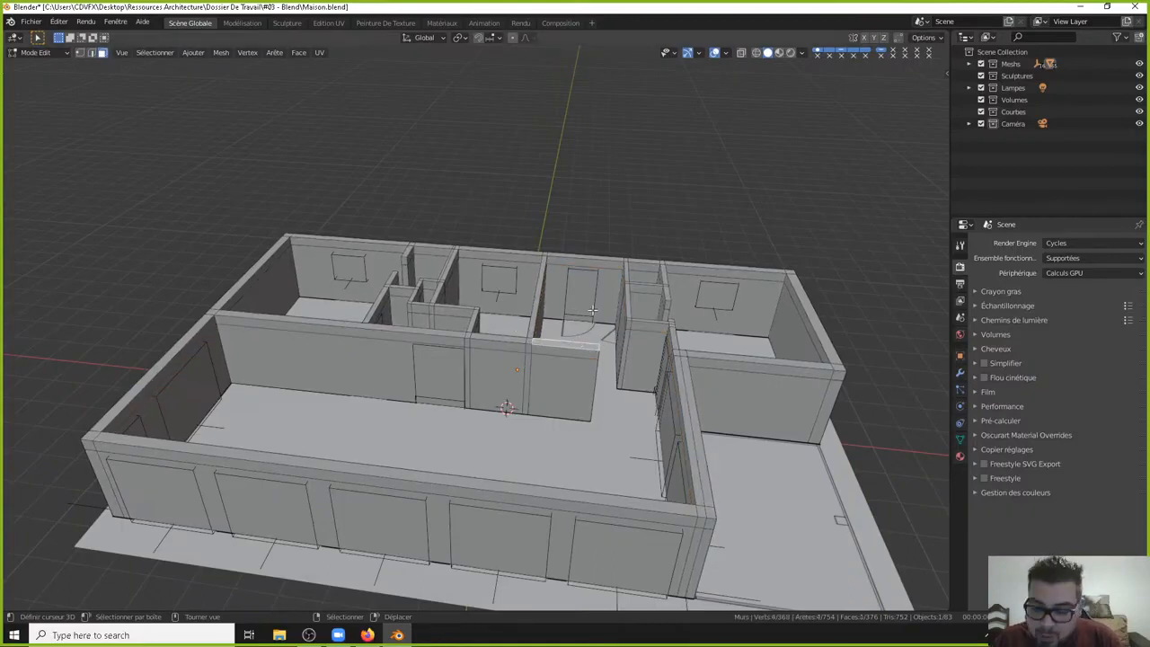
pyautogui.press('KP_7')
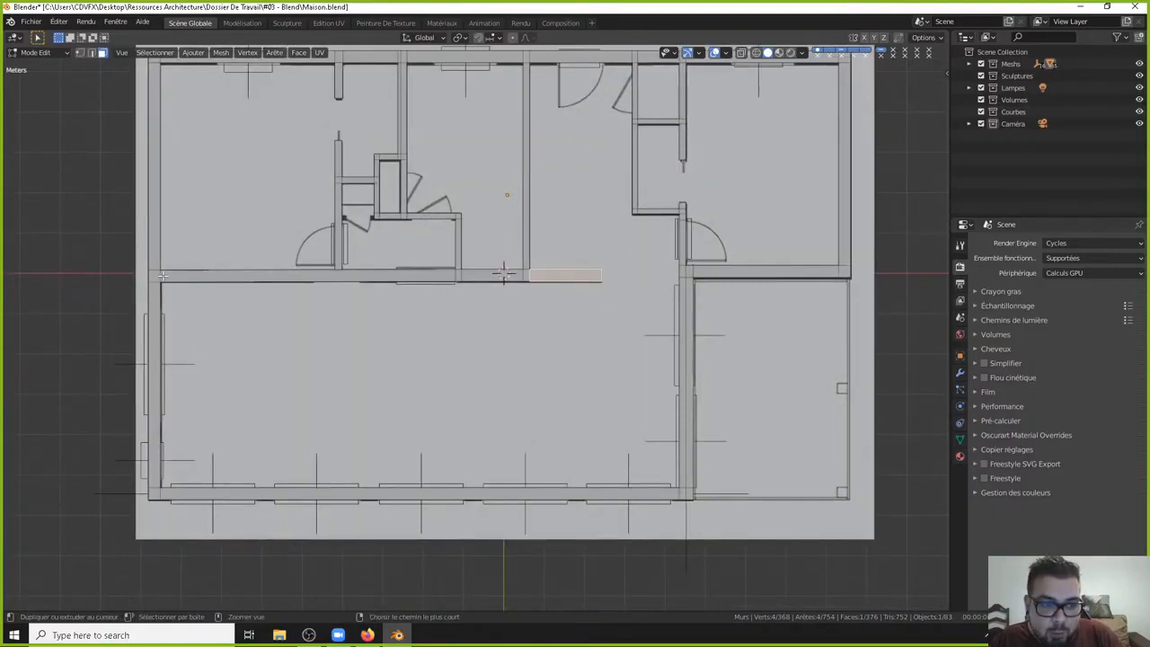
# Try to extend the selection by shortest path along the long interior wall and the left outer wall.
pyautogui.keyDown('ctrl'); pyautogui.rightClick(162, 276); pyautogui.keyUp('ctrl')
pyautogui.keyDown('shift'); pyautogui.moveTo(318, 245); pyautogui.dragTo(382, 399, button='middle'); pyautogui.keyUp('shift')
pyautogui.keyDown('ctrl'); pyautogui.rightClick(217, 209); pyautogui.keyUp('ctrl')
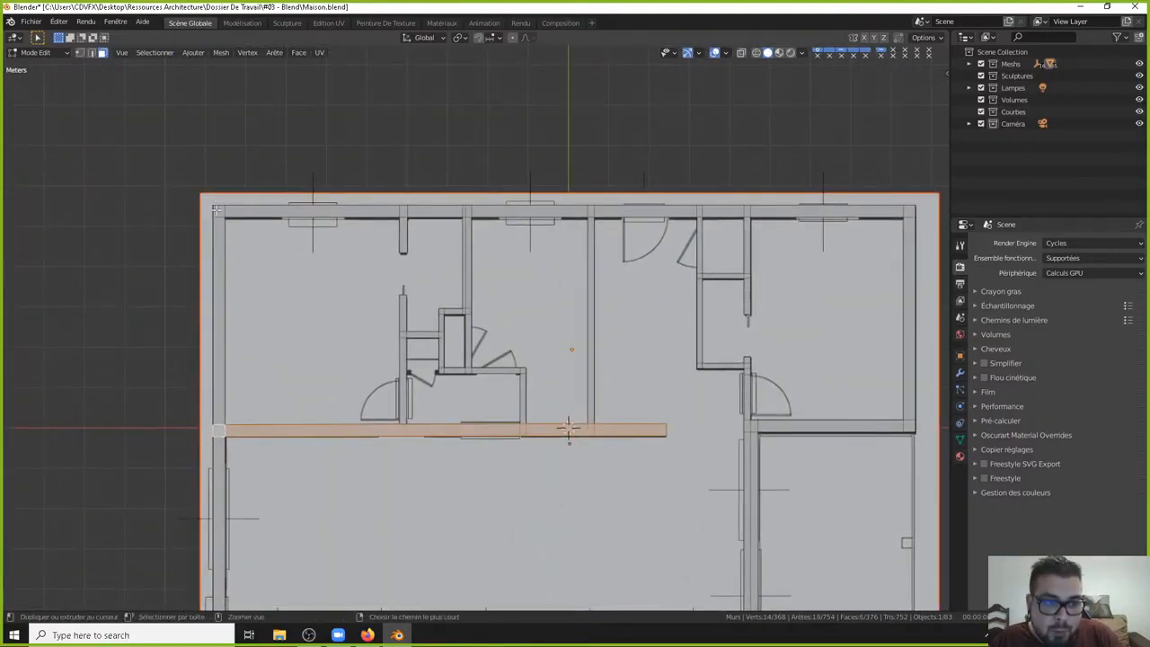
pyautogui.hotkey('alt', 'a')
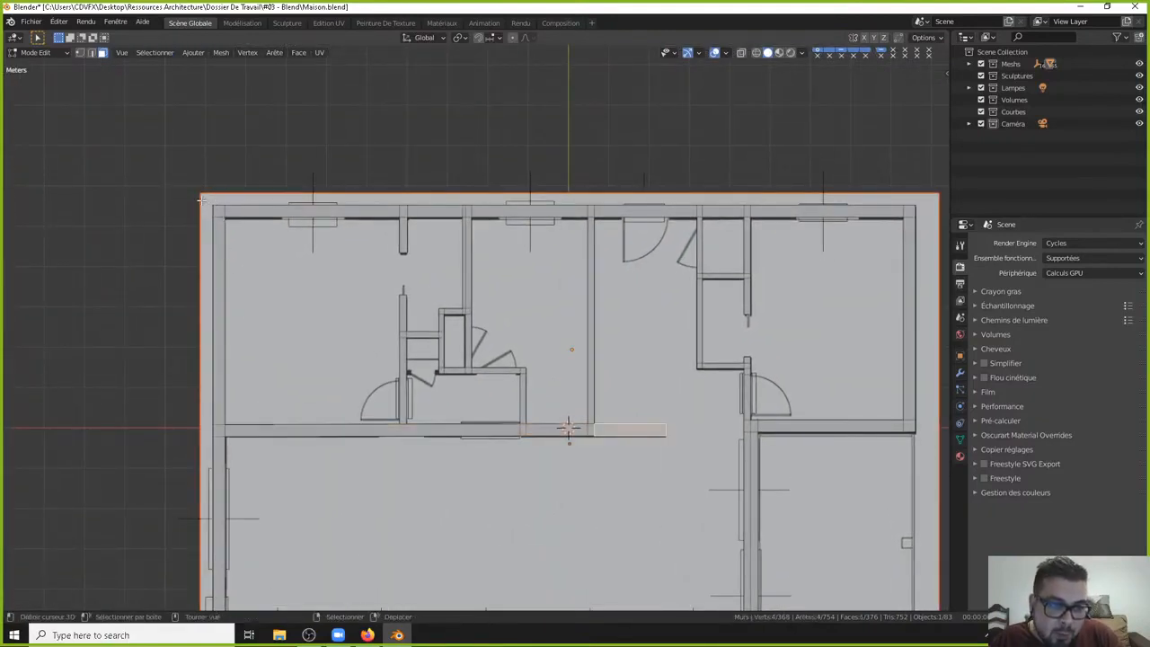
# Path-select the top faces from the upper-left outer corner down the left bedroom wall and along the long interior wall to its free end.
pyautogui.keyDown('shift'); pyautogui.moveTo(245, 292); pyautogui.dragTo(260, 212, button='middle'); pyautogui.keyUp('shift')
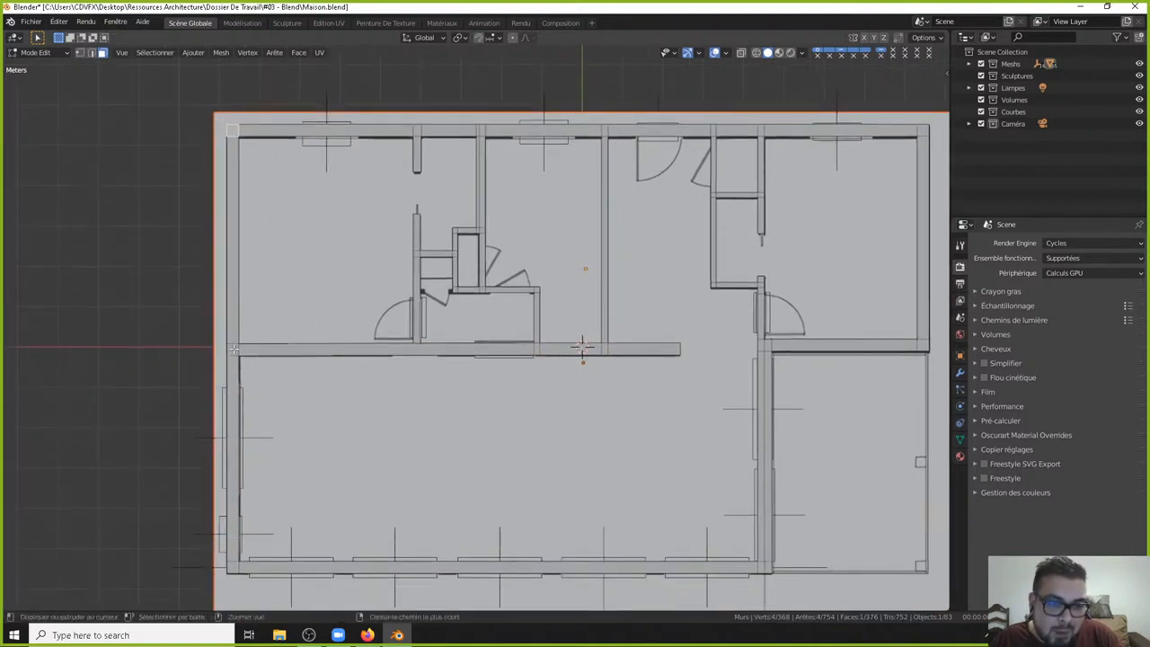
pyautogui.keyDown('ctrl'); pyautogui.rightClick(233, 349); pyautogui.keyUp('ctrl')
pyautogui.keyDown('ctrl'); pyautogui.rightClick(663, 353); pyautogui.keyUp('ctrl')
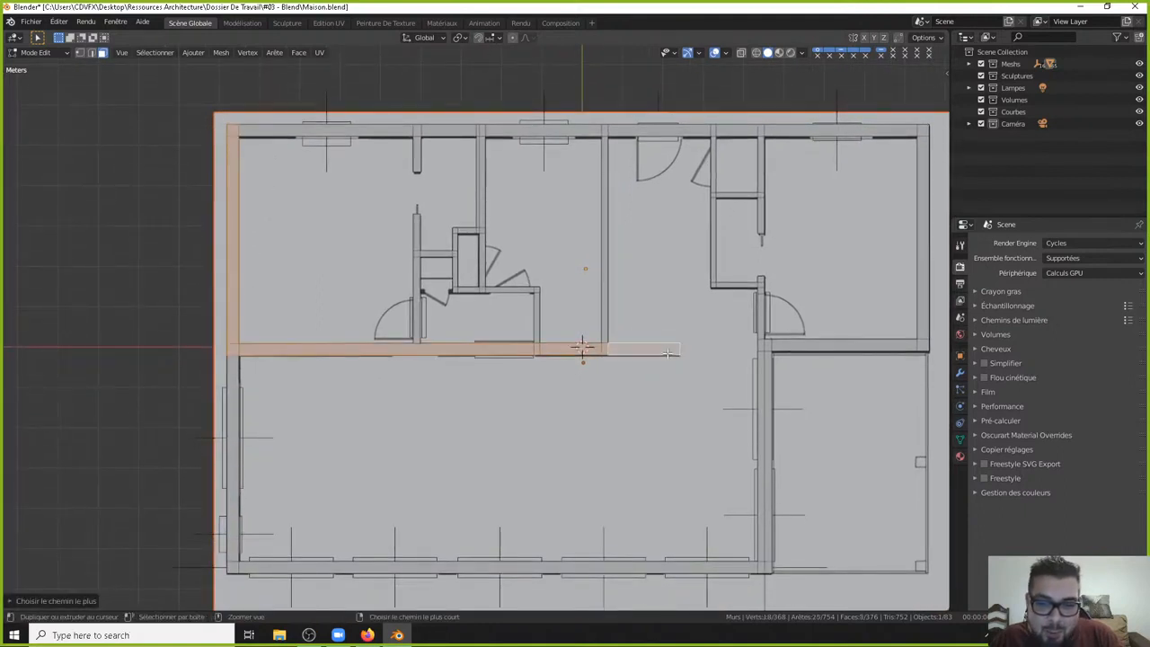
# Add the top faces of the central partition, the rear outer wall back to the left corner, and the left bedroom's short wall stub.
pyautogui.keyDown('ctrl'); pyautogui.rightClick(606, 288); pyautogui.keyUp('ctrl')
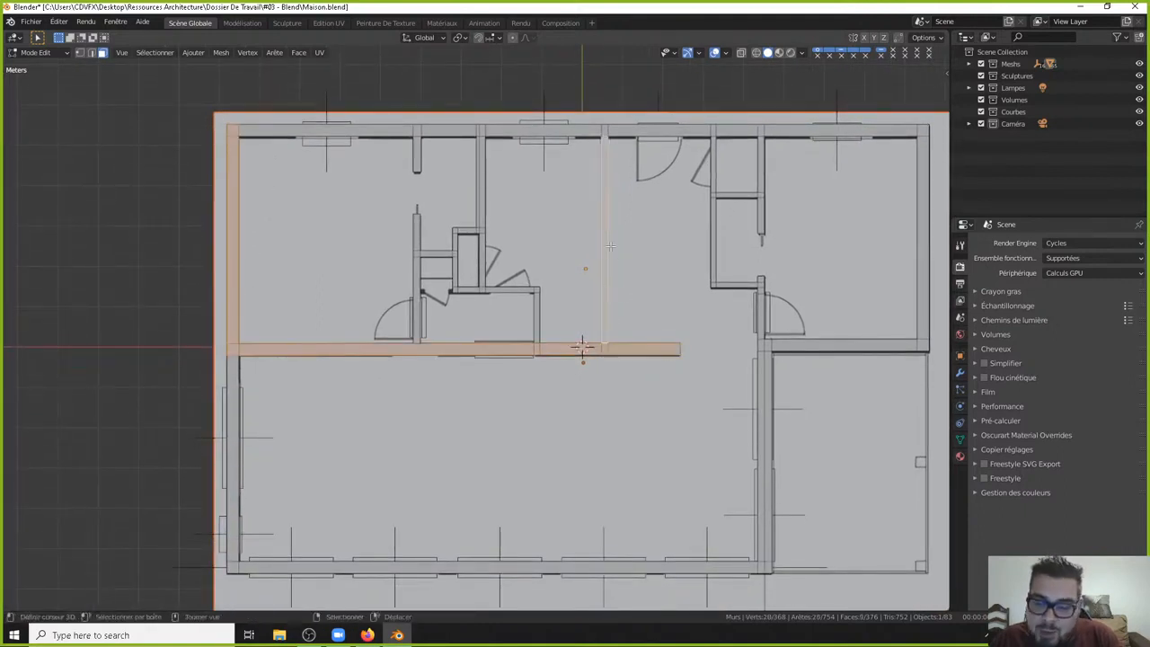
pyautogui.keyDown('shift'); pyautogui.scroll(2, 606, 207); pyautogui.keyUp('shift')
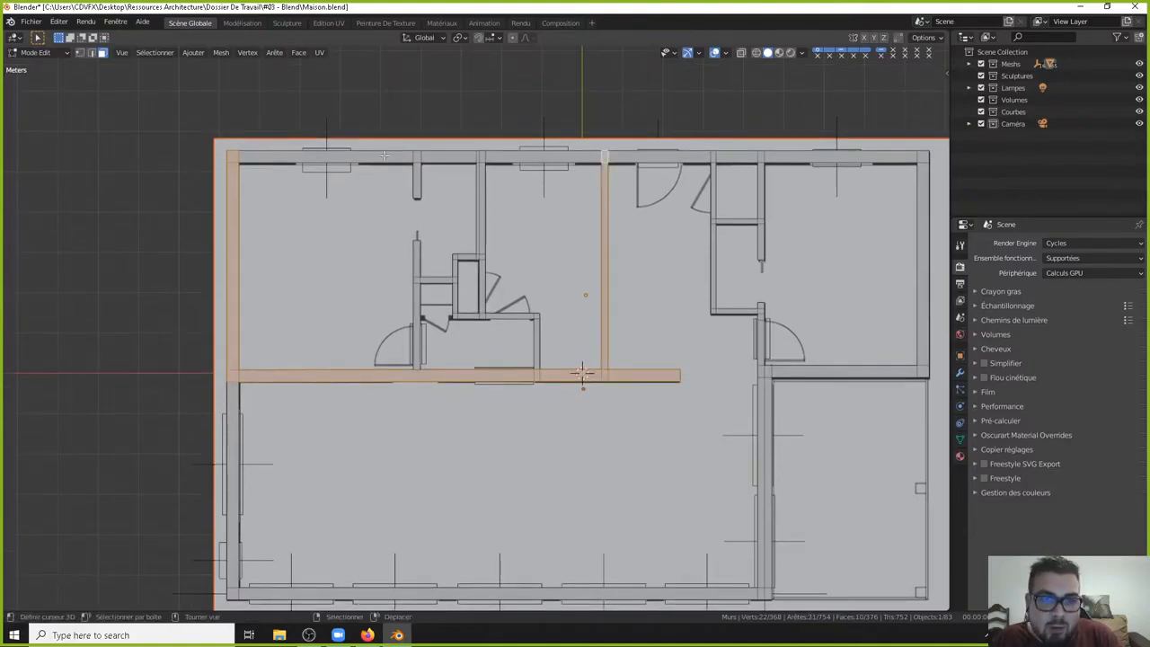
pyautogui.keyDown('ctrl'); pyautogui.rightClick(417, 173); pyautogui.keyUp('ctrl')
pyautogui.keyDown('shift'); pyautogui.rightClick(417, 175); pyautogui.keyUp('shift')
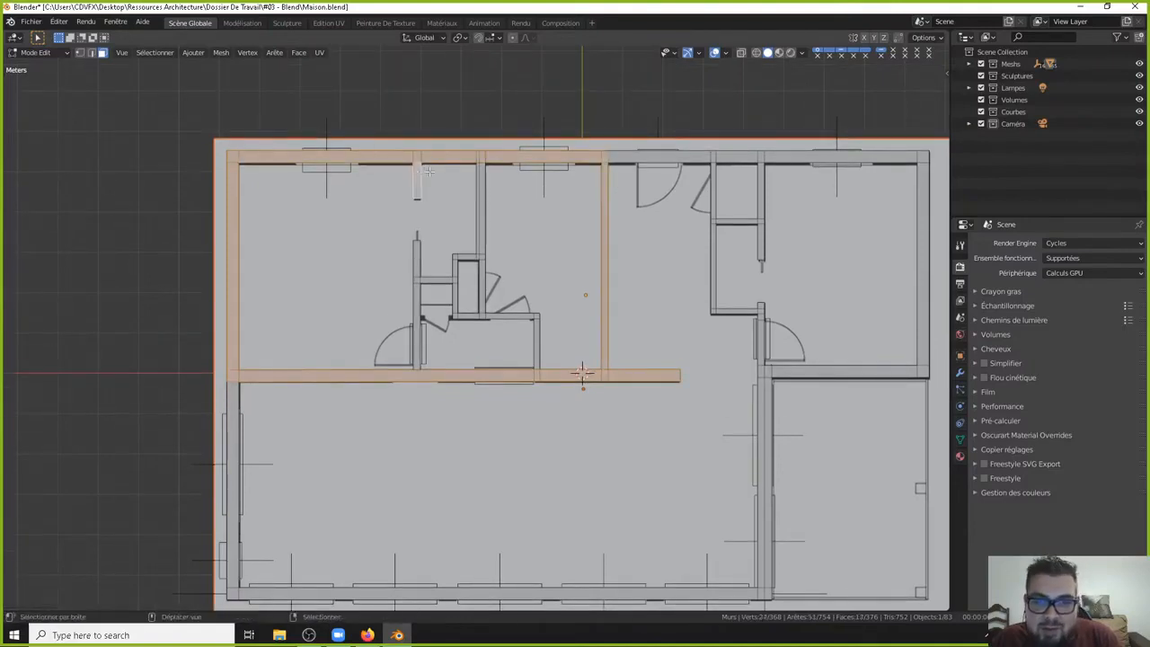
# Add the top faces of the partition between the two left-hand rooms, down to the lower side of the small closet.
pyautogui.scroll(3, 482, 184)
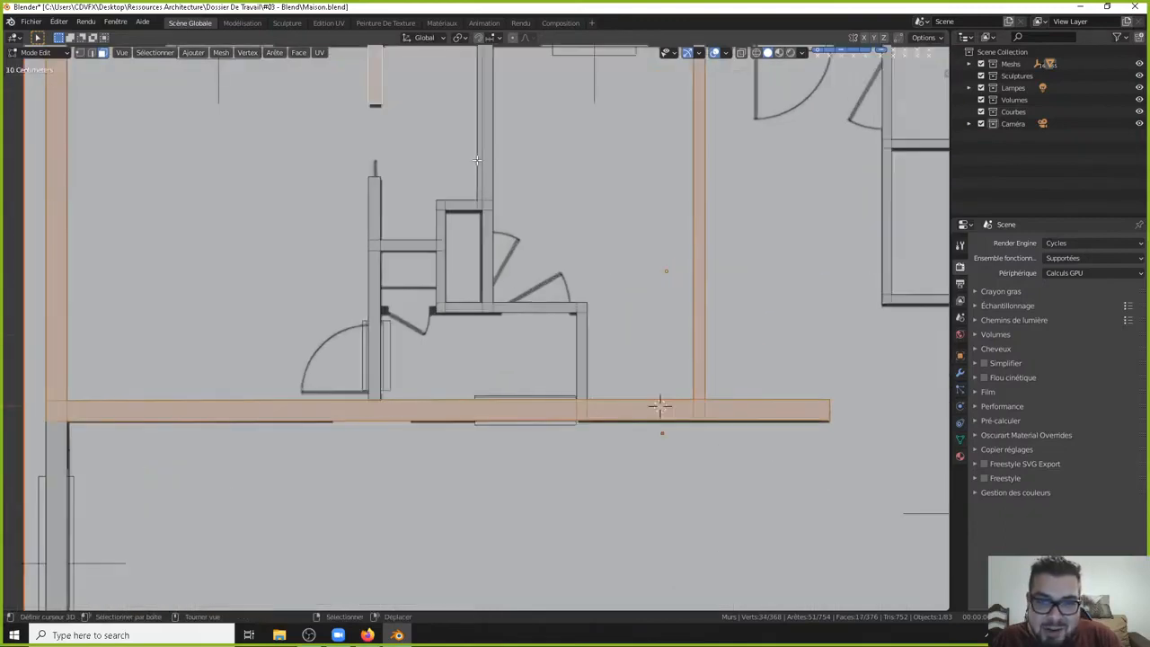
pyautogui.keyDown('shift'); pyautogui.rightClick(474, 160); pyautogui.keyUp('shift')
pyautogui.keyDown('shift'); pyautogui.rightClick(478, 211); pyautogui.keyUp('shift')
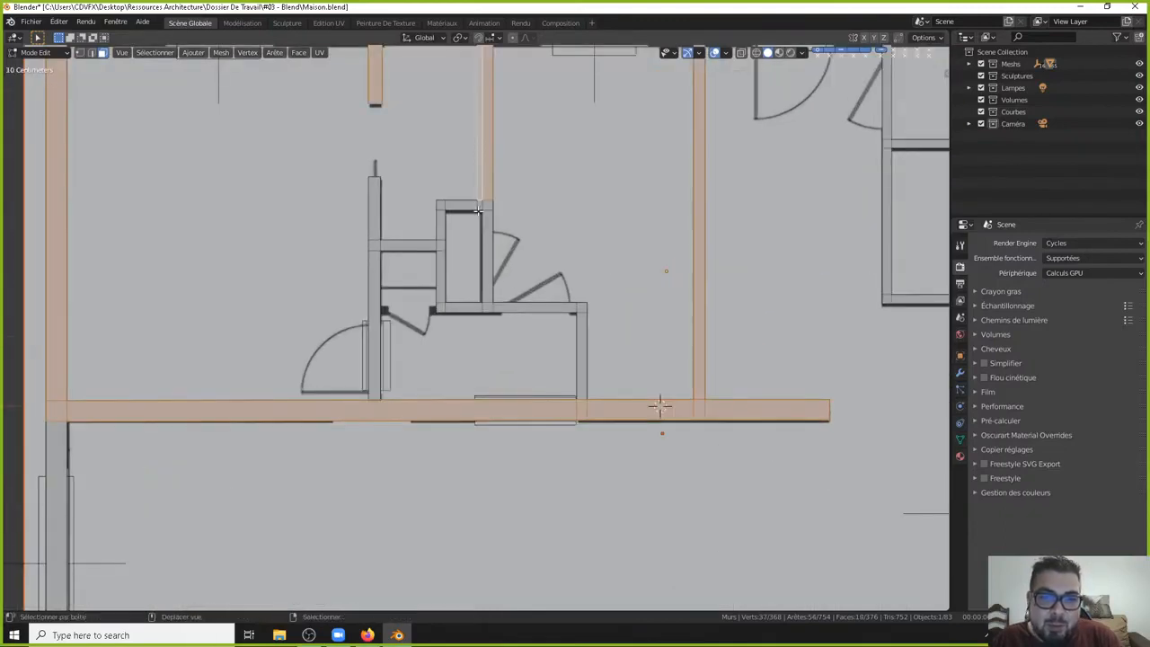
pyautogui.keyDown('shift'); pyautogui.rightClick(478, 204); pyautogui.keyUp('shift')
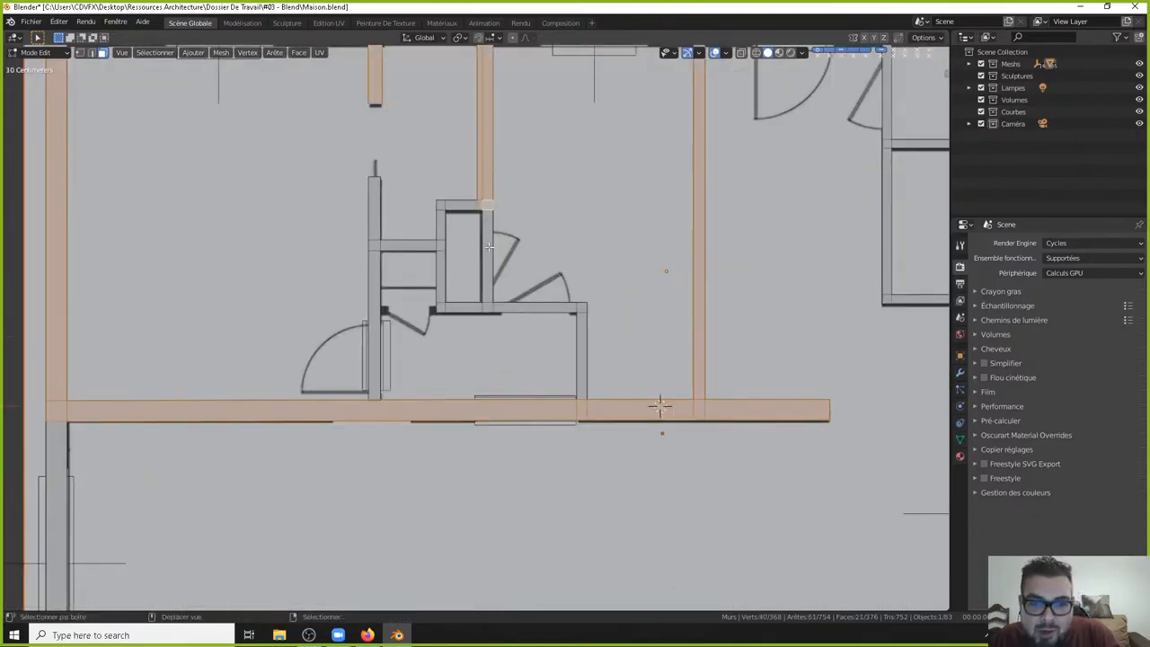
pyautogui.keyDown('shift'); pyautogui.rightClick(487, 304); pyautogui.keyUp('shift')
pyautogui.keyDown('ctrl'); pyautogui.rightClick(466, 309); pyautogui.keyUp('ctrl')
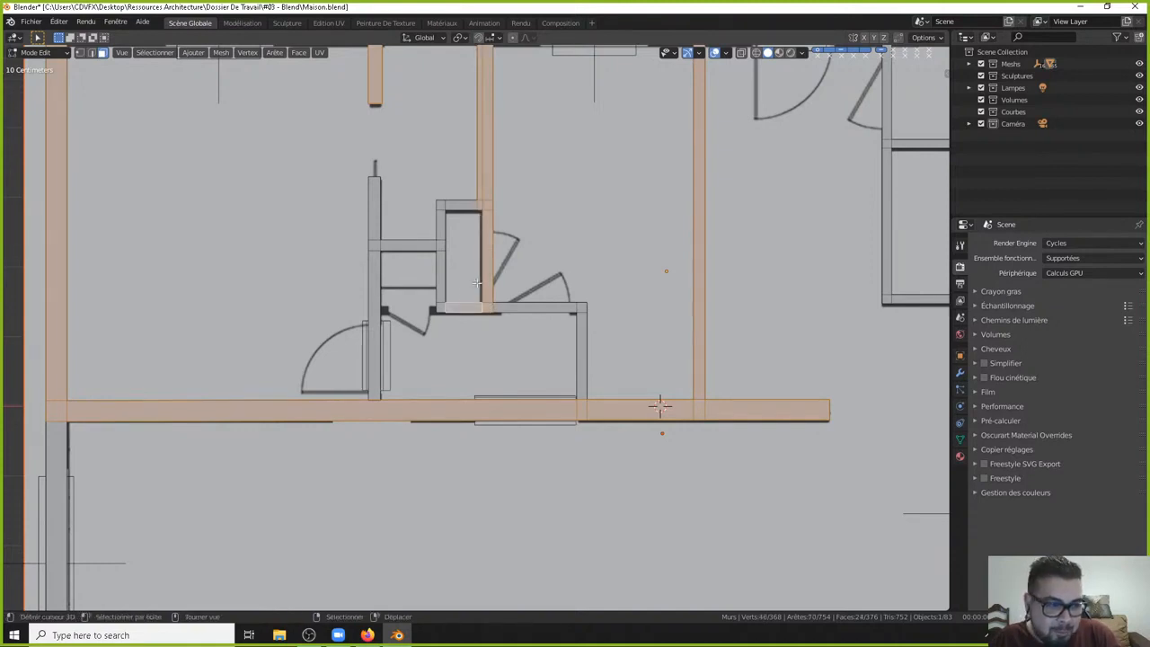
# Add the top faces of the small closet's remaining two walls to complete its outline.
pyautogui.scroll(-1, 458, 310)
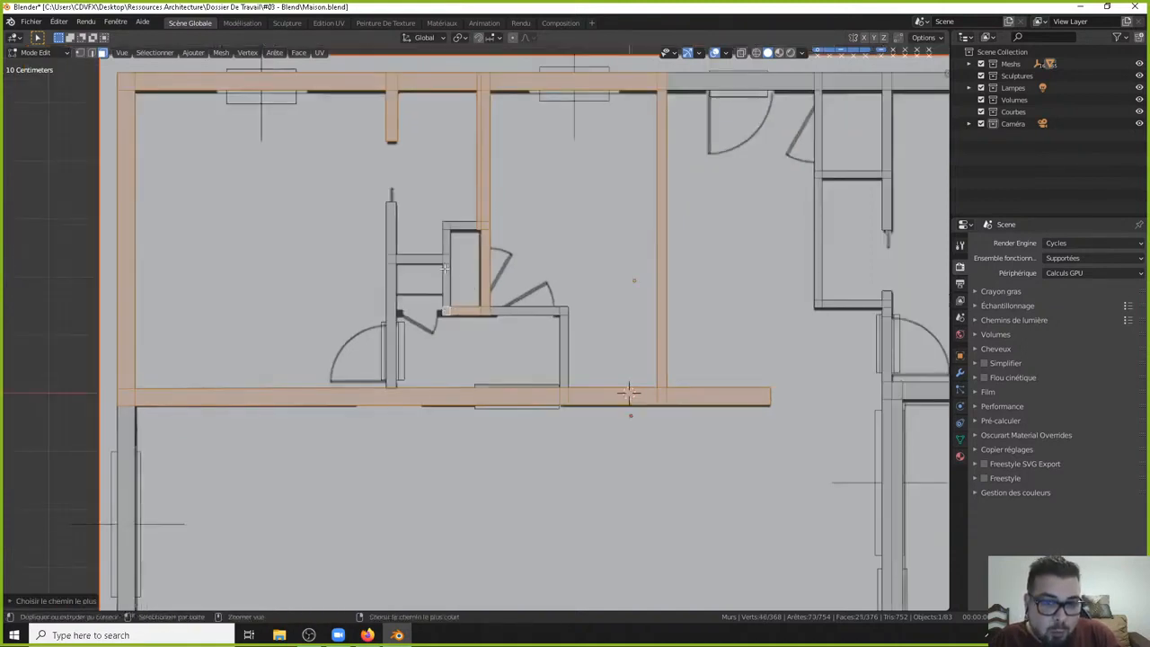
pyautogui.keyDown('ctrl'); pyautogui.rightClick(444, 227); pyautogui.keyUp('ctrl')
pyautogui.keyDown('ctrl'); pyautogui.rightClick(469, 224); pyautogui.keyUp('ctrl')
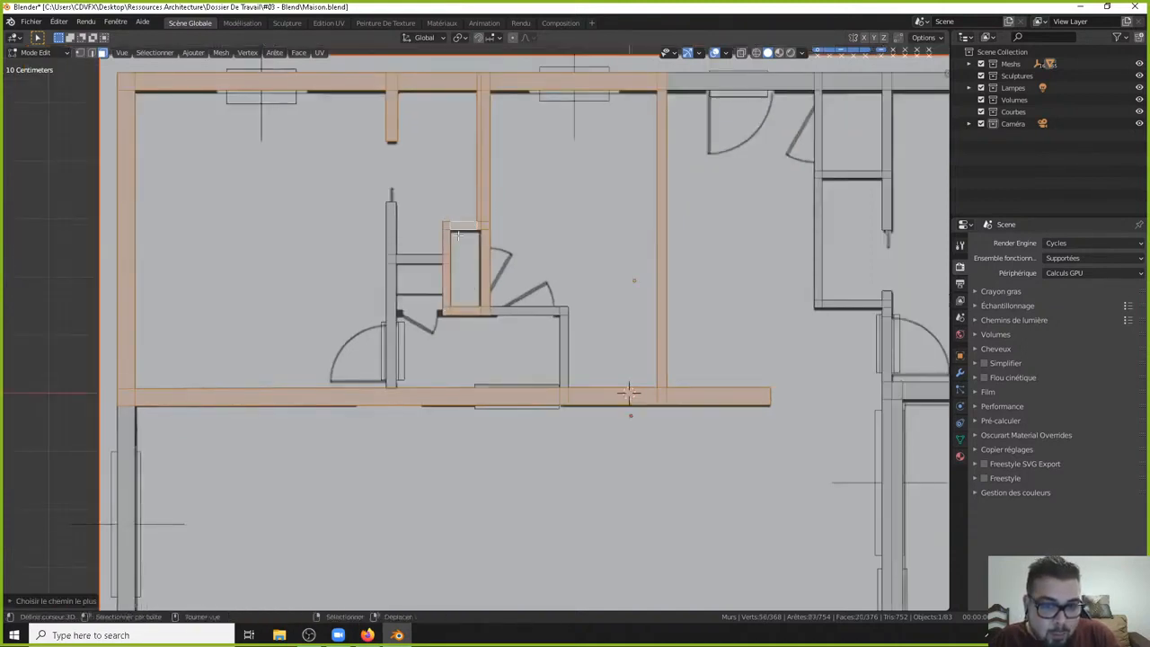
# Add the top faces of the left bedroom's inner wall, its connector to the closet, and the L-shaped wall joining the long interior wall.
pyautogui.keyDown('shift'); pyautogui.rightClick(430, 258); pyautogui.keyUp('shift')
pyautogui.keyDown('ctrl'); pyautogui.rightClick(392, 228); pyautogui.keyUp('ctrl')
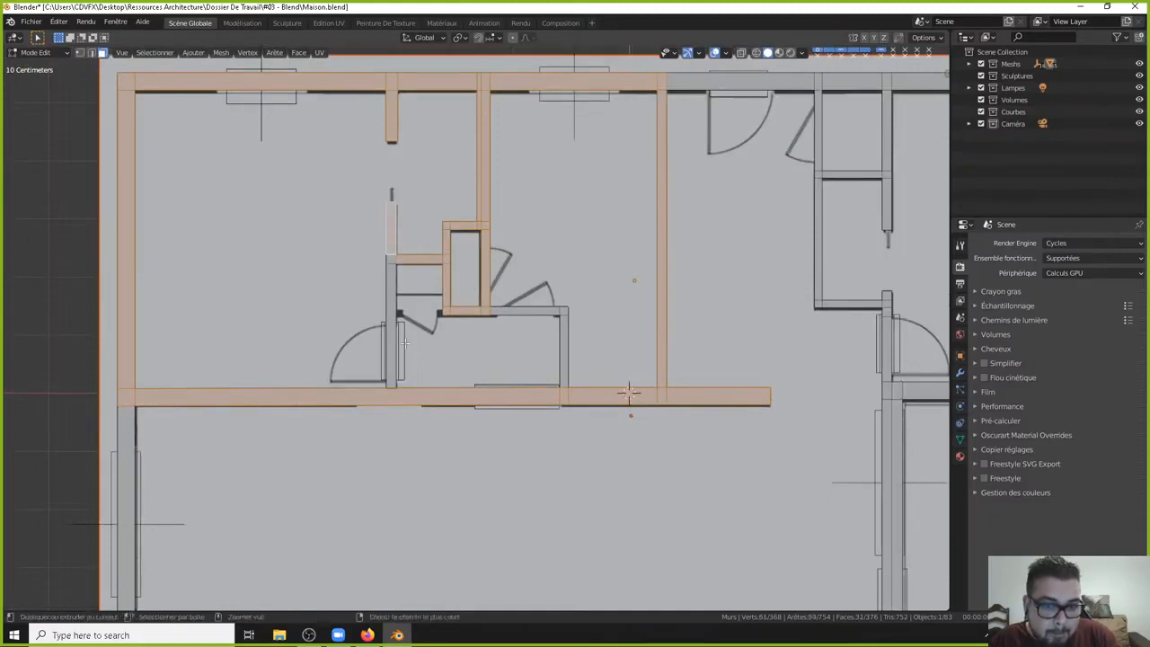
pyautogui.keyDown('ctrl'); pyautogui.rightClick(526, 309); pyautogui.keyUp('ctrl')
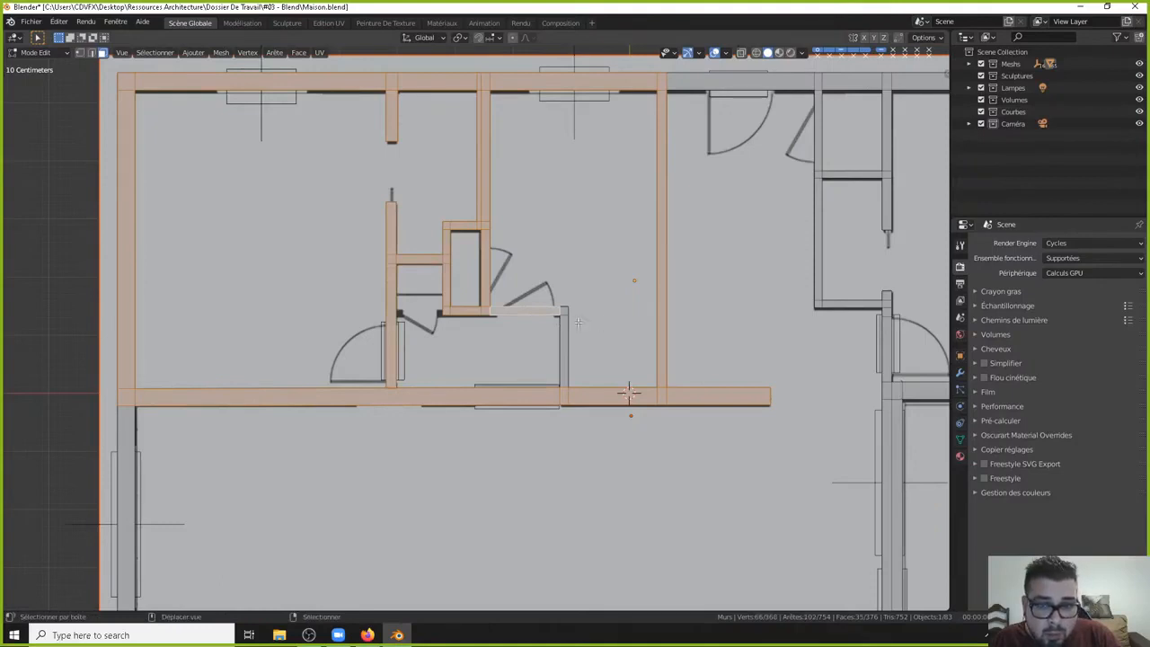
pyautogui.keyDown('ctrl'); pyautogui.rightClick(570, 359); pyautogui.keyUp('ctrl')
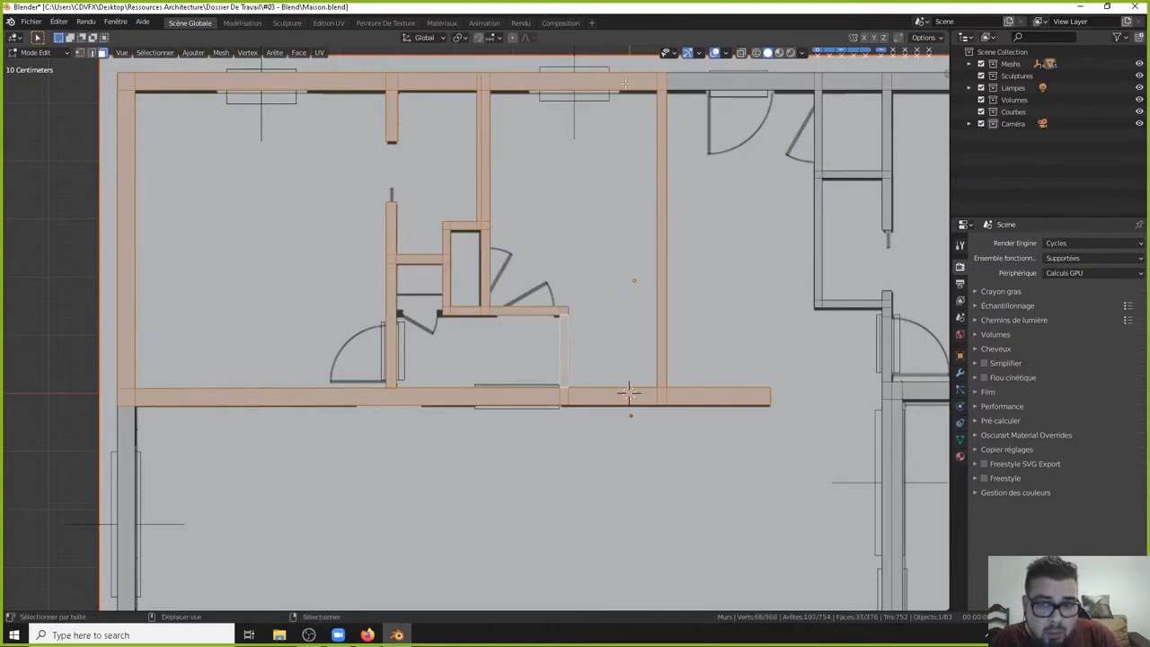
# Path-select the rear outer wall's remaining top faces up to the house's upper-right corner.
pyautogui.keyDown('shift'); pyautogui.moveTo(625, 84); pyautogui.dragTo(587, 188, button='middle'); pyautogui.keyUp('shift')
pyautogui.keyDown('ctrl'); pyautogui.rightClick(673, 186); pyautogui.keyUp('ctrl')
pyautogui.keyDown('shift'); pyautogui.moveTo(754, 206); pyautogui.dragTo(437, 235, button='middle'); pyautogui.keyUp('shift')
pyautogui.keyDown('ctrl'); pyautogui.rightClick(782, 218); pyautogui.keyUp('ctrl')
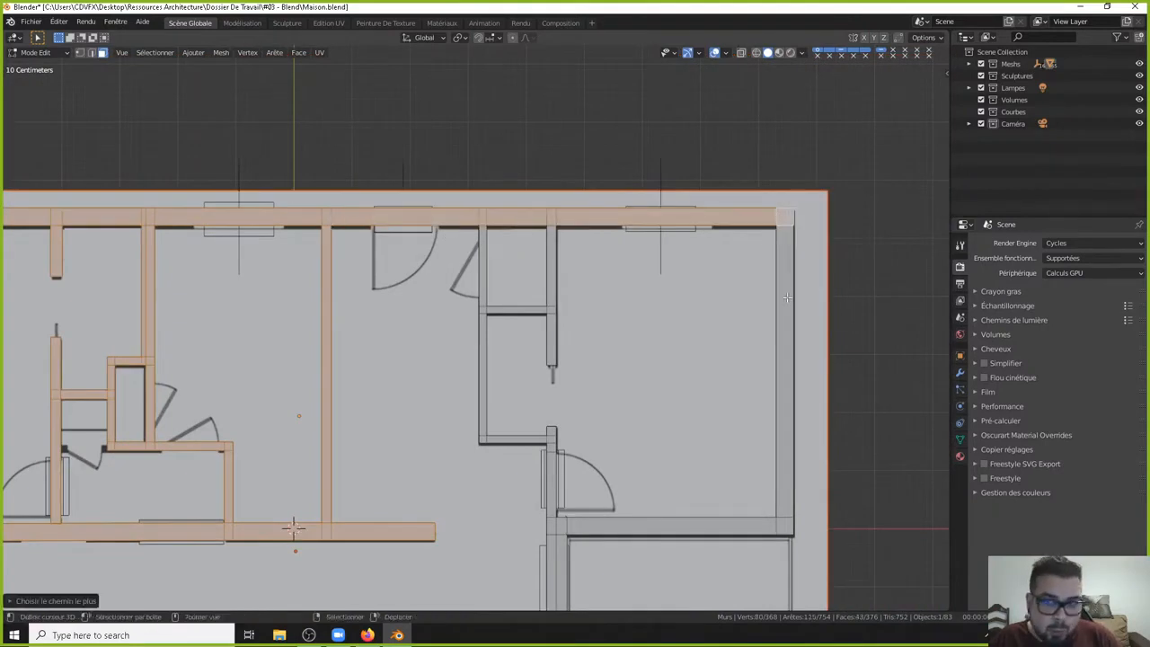
# Path-select the right outer wall's top faces down to the right bedroom's lower corner.
pyautogui.scroll(-1, 783, 333)
pyautogui.keyDown('shift'); pyautogui.moveTo(775, 471); pyautogui.dragTo(743, 379, button='middle'); pyautogui.keyUp('shift')
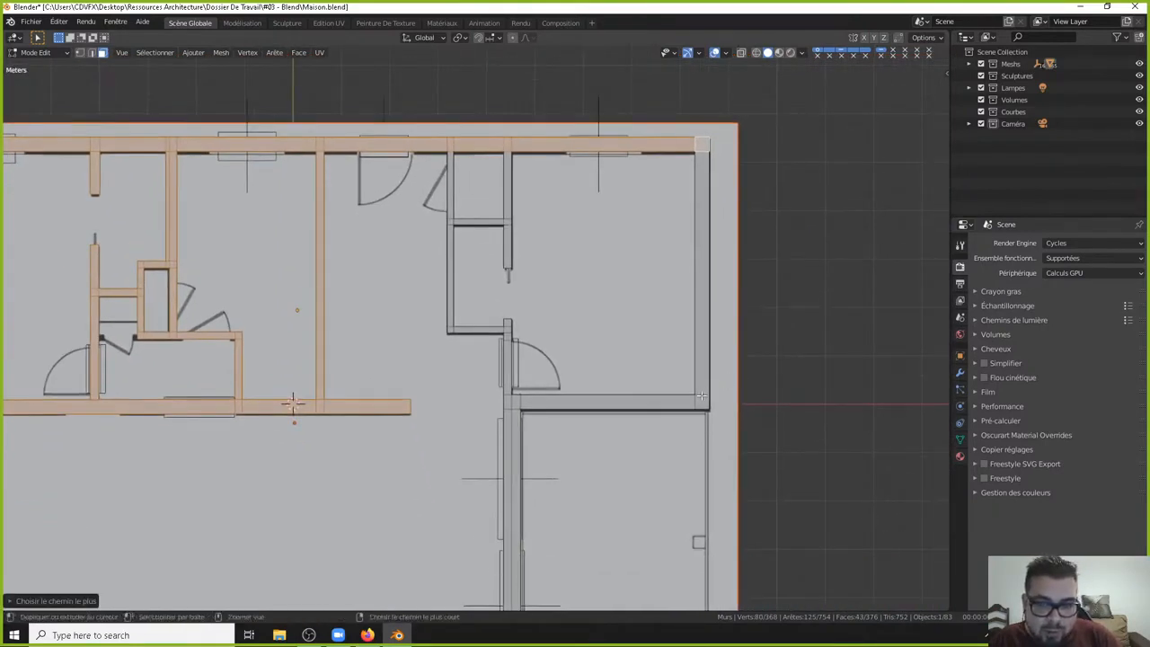
pyautogui.keyDown('ctrl'); pyautogui.rightClick(702, 398); pyautogui.keyUp('ctrl')
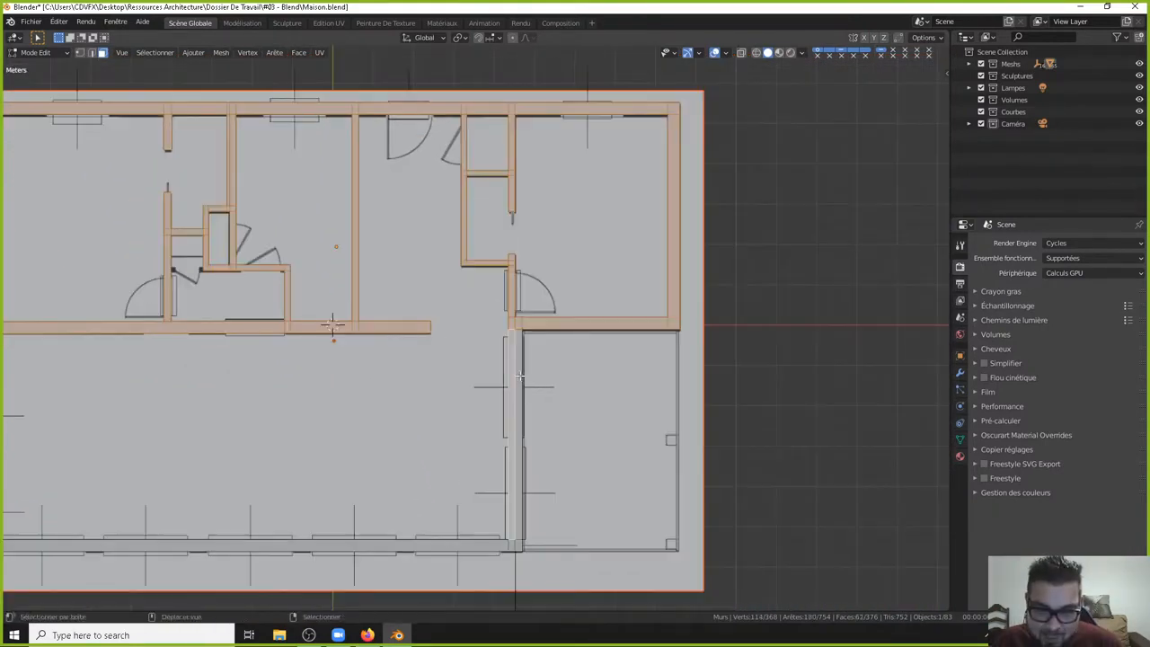
# Add the top faces of the large room's right, front and left outer walls to close the house outline.
pyautogui.keyDown('ctrl'); pyautogui.rightClick(521, 378); pyautogui.keyUp('ctrl')
pyautogui.keyDown('shift'); pyautogui.moveTo(547, 373); pyautogui.dragTo(583, 281, button='middle'); pyautogui.keyUp('shift')
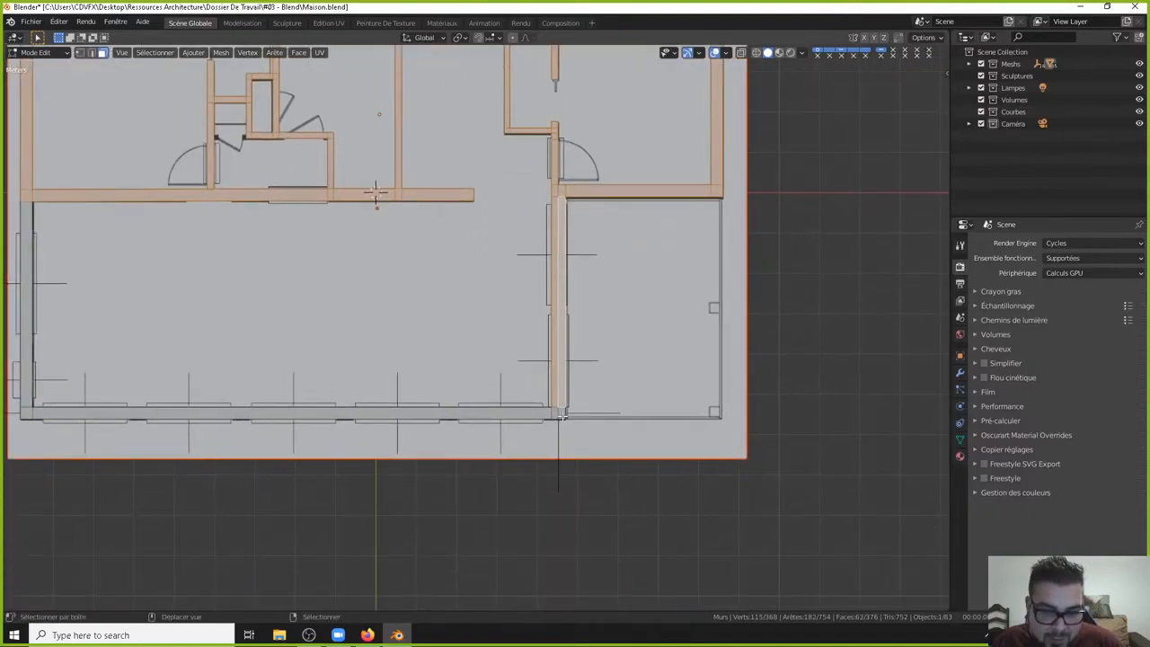
pyautogui.keyDown('ctrl'); pyautogui.rightClick(562, 416); pyautogui.keyUp('ctrl')
pyautogui.keyDown('shift'); pyautogui.moveTo(562, 416); pyautogui.dragTo(766, 407, button='middle'); pyautogui.keyUp('shift')
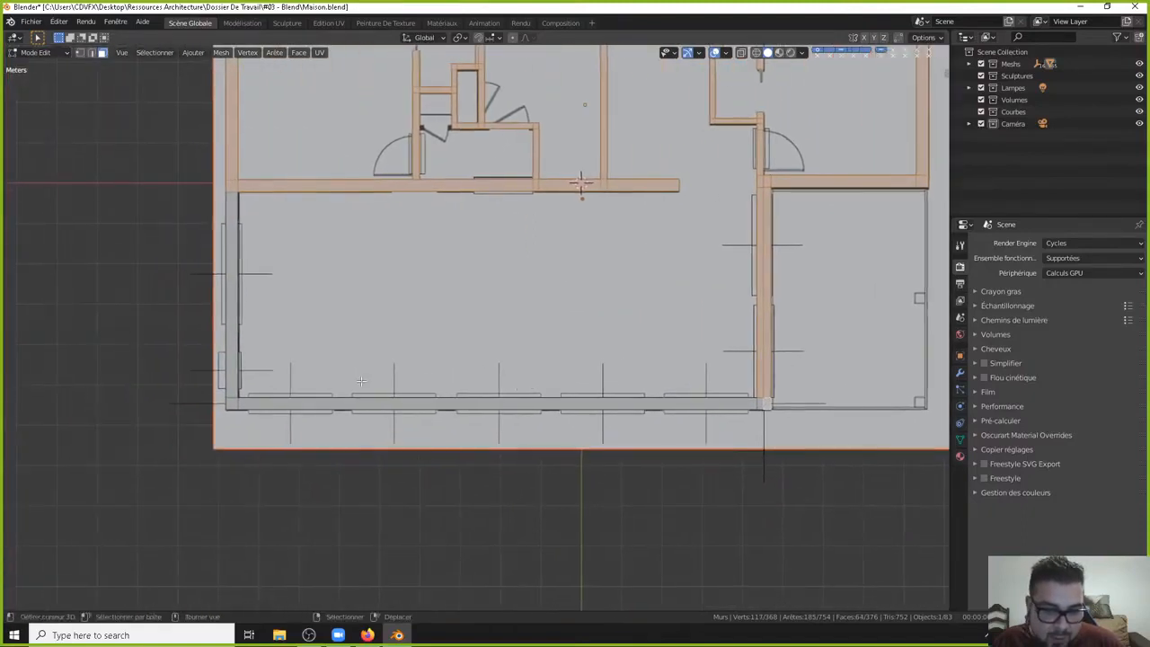
pyautogui.keyDown('ctrl'); pyautogui.rightClick(238, 406); pyautogui.keyUp('ctrl')
pyautogui.keyDown('ctrl'); pyautogui.rightClick(230, 206); pyautogui.keyUp('ctrl')
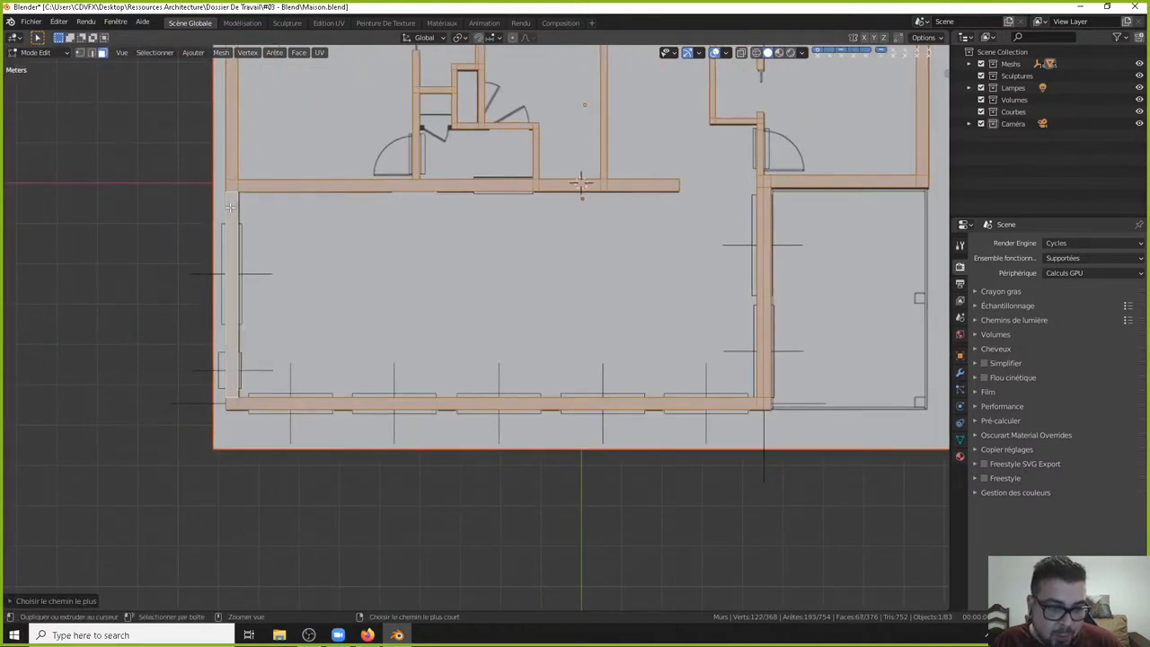
# Set the selected wall tops' median local Z to 2.8 m.
pyautogui.moveTo(230, 207); pyautogui.dragTo(642, 384, button='middle')
pyautogui.moveTo(656, 327); pyautogui.dragTo(608, 346, button='middle')
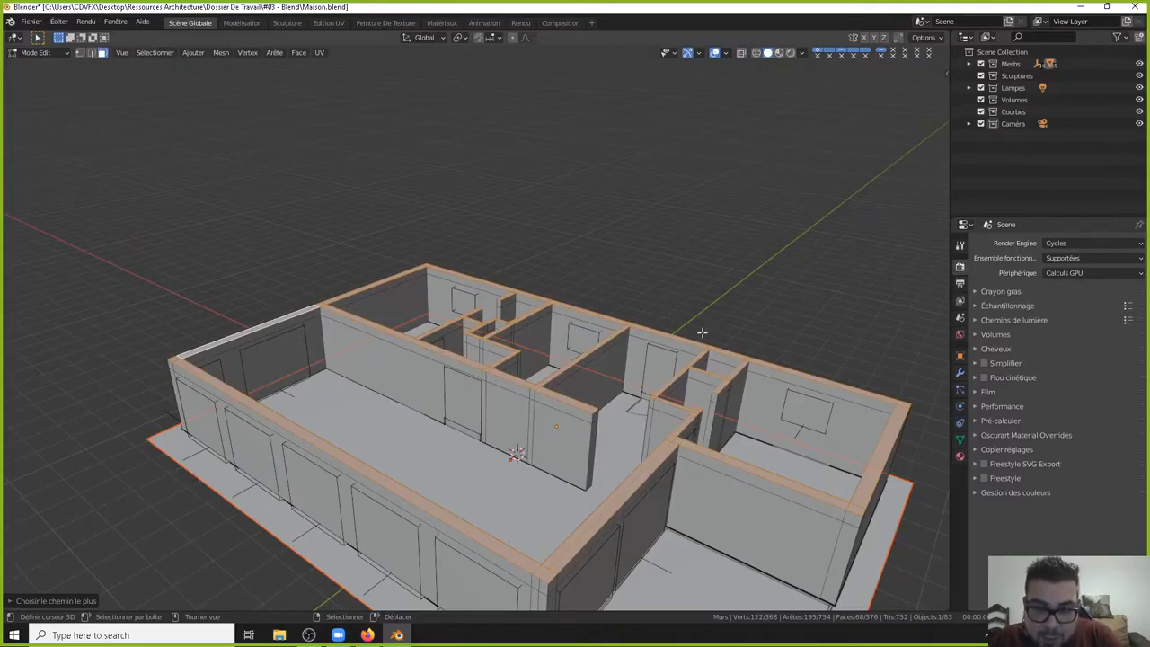
pyautogui.press('n')
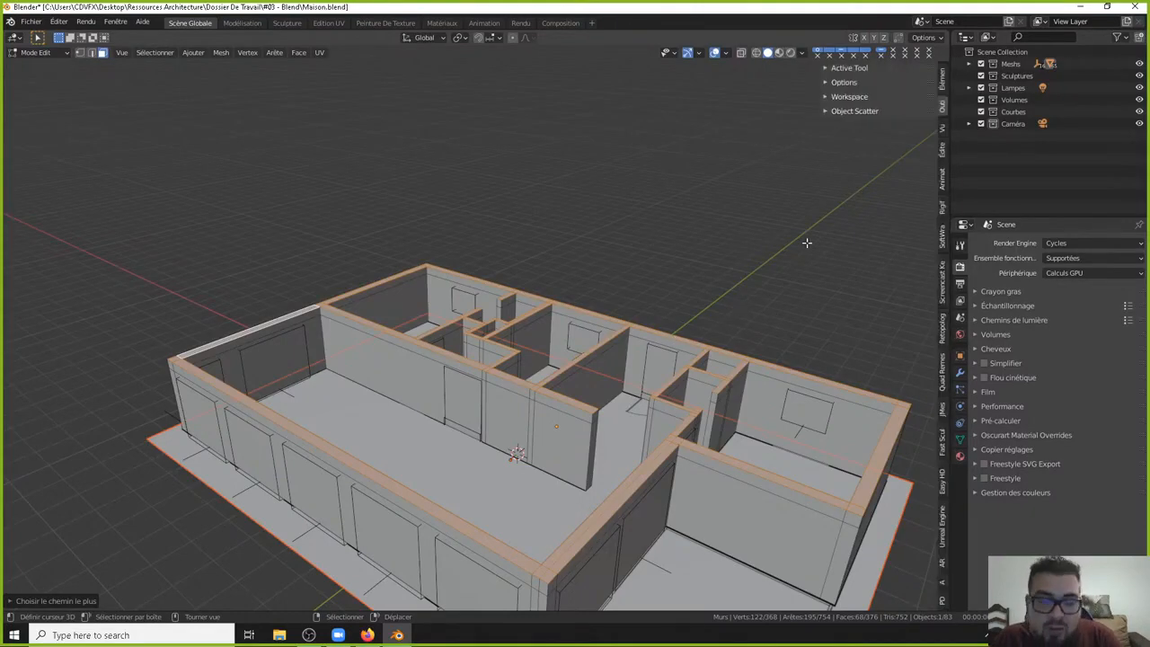
pyautogui.click(942, 79)
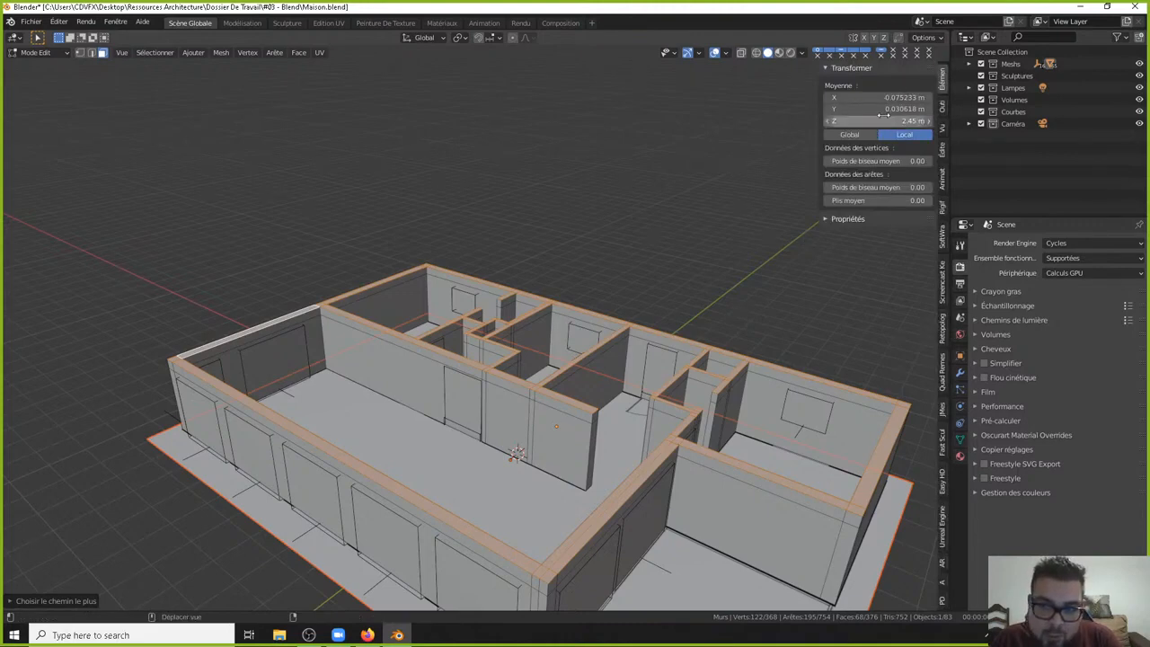
pyautogui.click(892, 121)
pyautogui.write('2')
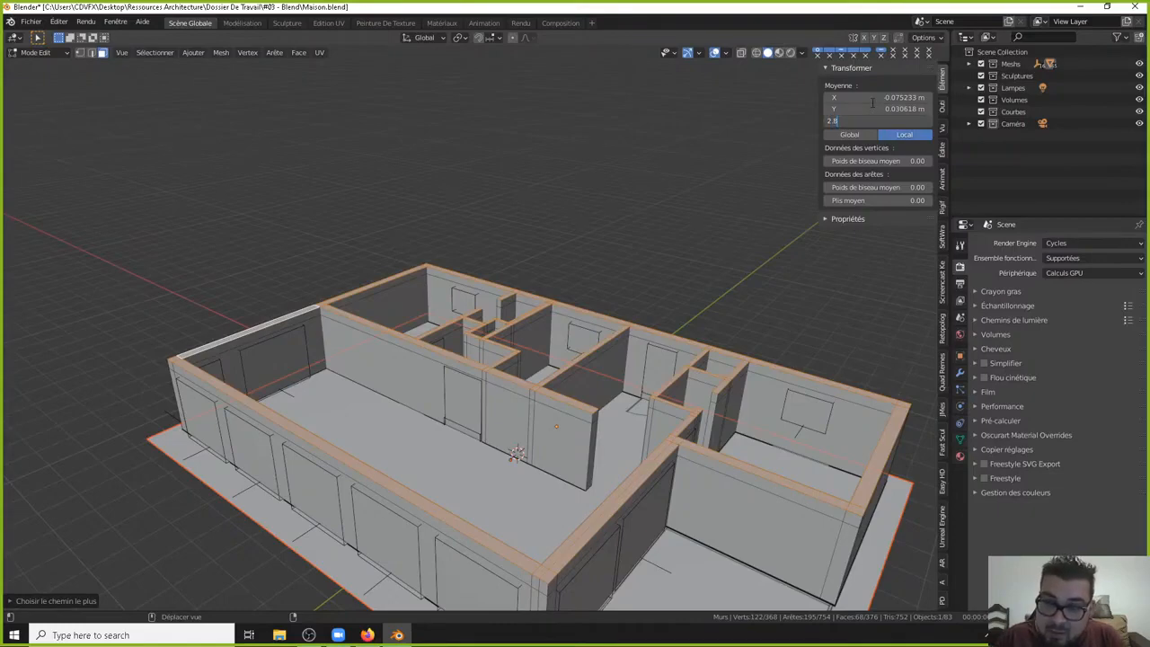
pyautogui.write('.8')
pyautogui.press('Return')
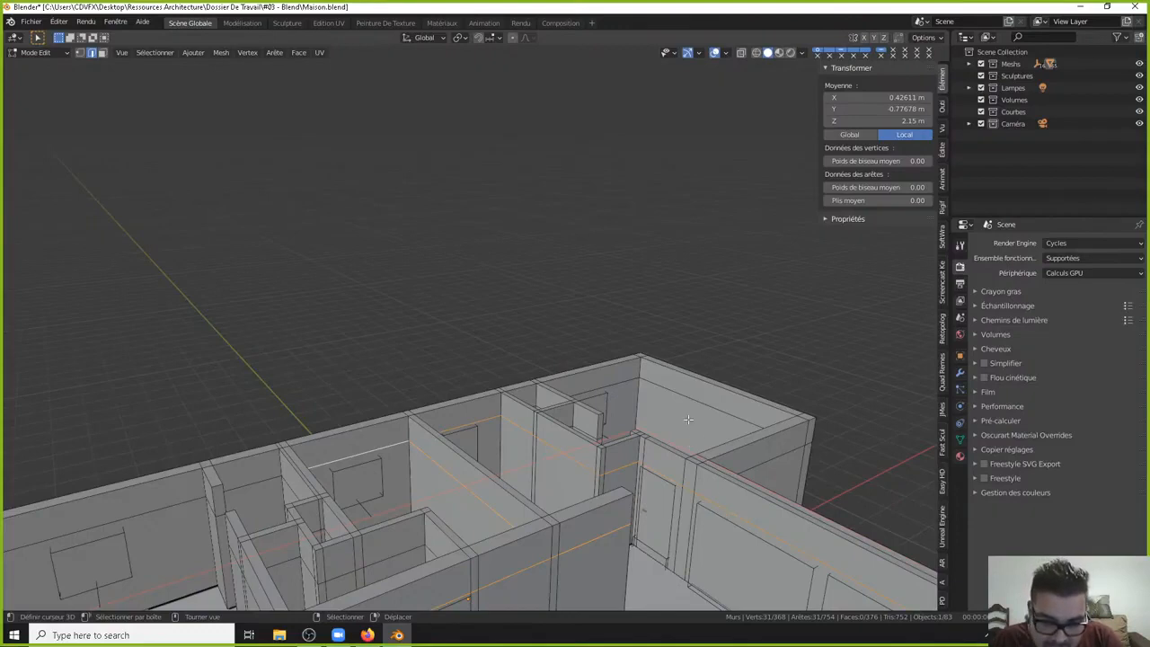
# Add the upper horizontal edge loops inside the right bedroom and the left bedroom to the edge selection.
pyautogui.keyDown('alt'); pyautogui.keyDown('shift'); pyautogui.click(673, 388); pyautogui.keyUp('shift'); pyautogui.keyUp('alt')
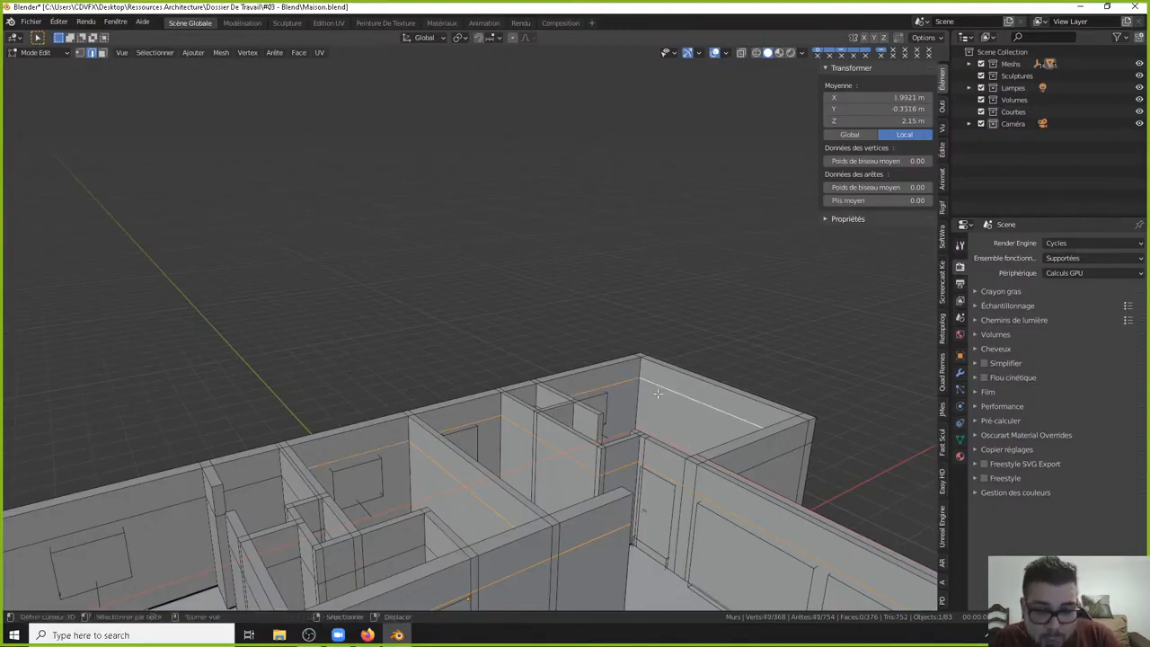
pyautogui.keyDown('shift'); pyautogui.moveTo(658, 394); pyautogui.dragTo(741, 364, button='middle'); pyautogui.keyUp('shift')
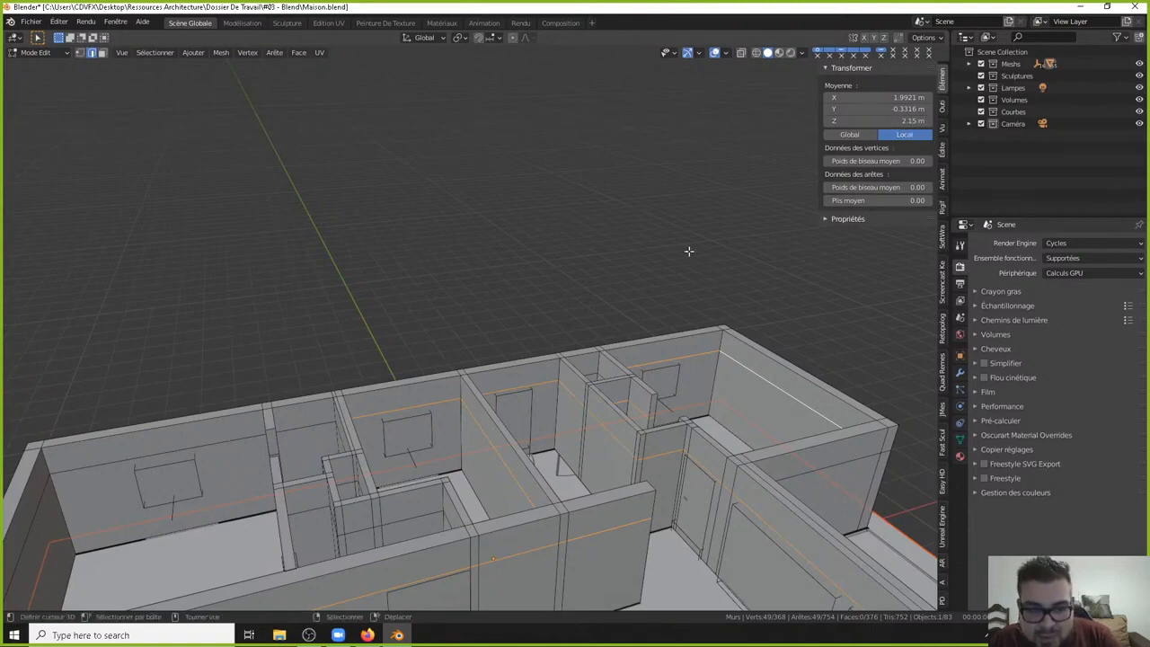
pyautogui.moveTo(688, 249); pyautogui.dragTo(514, 321, button='middle')
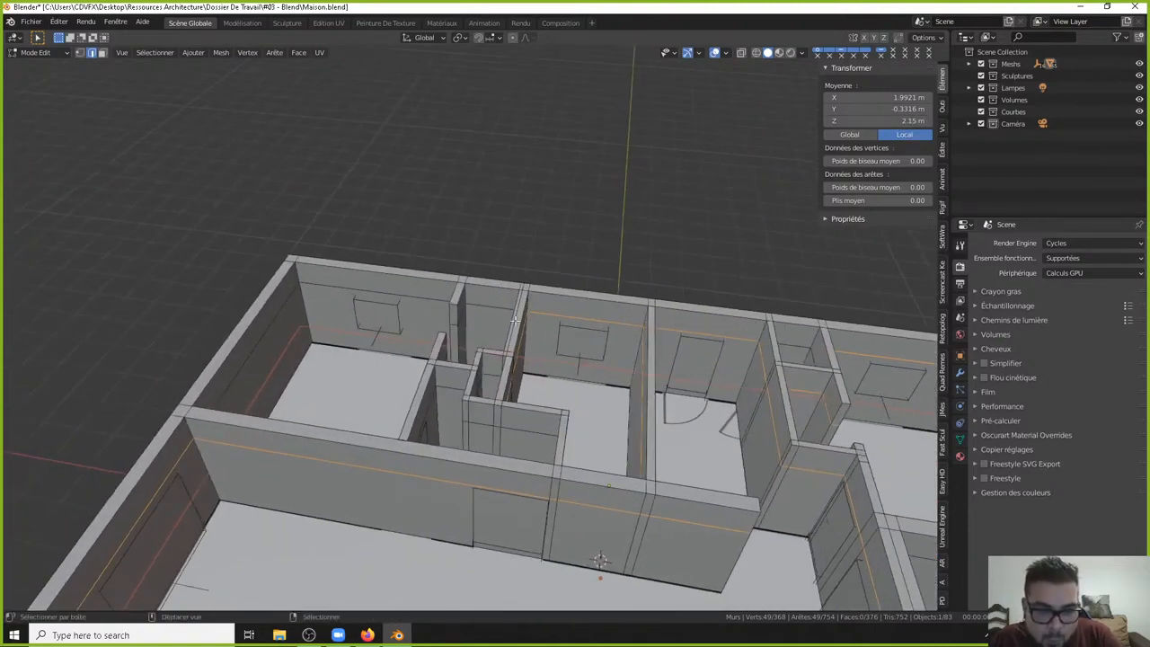
pyautogui.keyDown('alt'); pyautogui.keyDown('shift'); pyautogui.click(418, 299); pyautogui.keyUp('shift'); pyautogui.keyUp('alt')
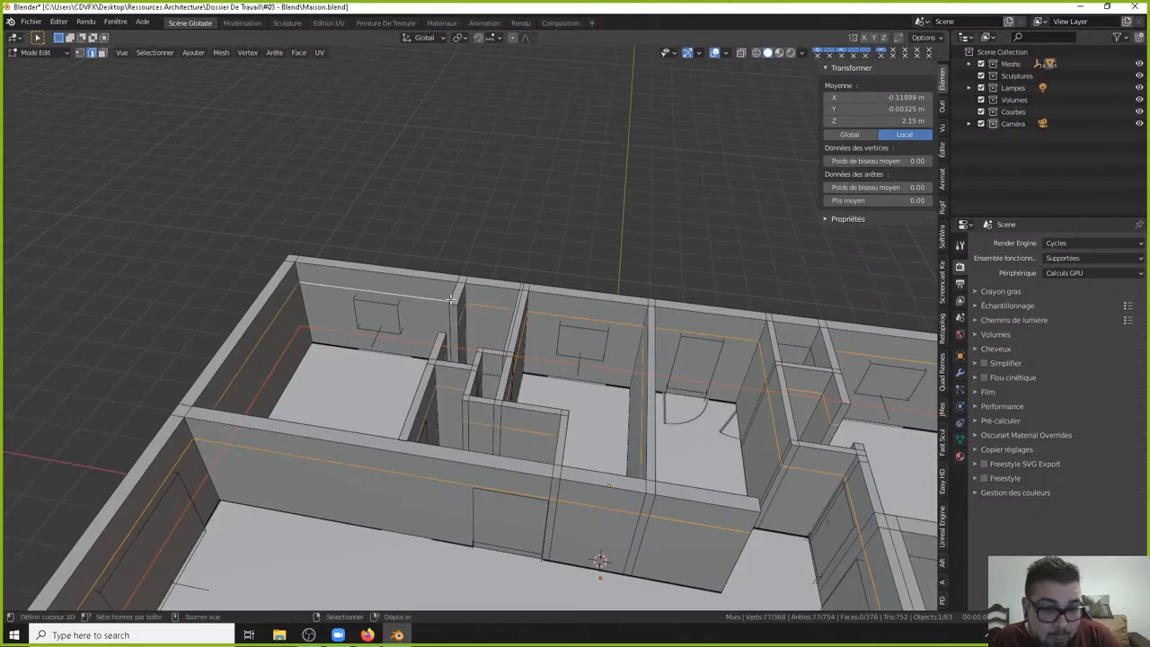
pyautogui.moveTo(449, 300); pyautogui.dragTo(519, 356, button='middle')
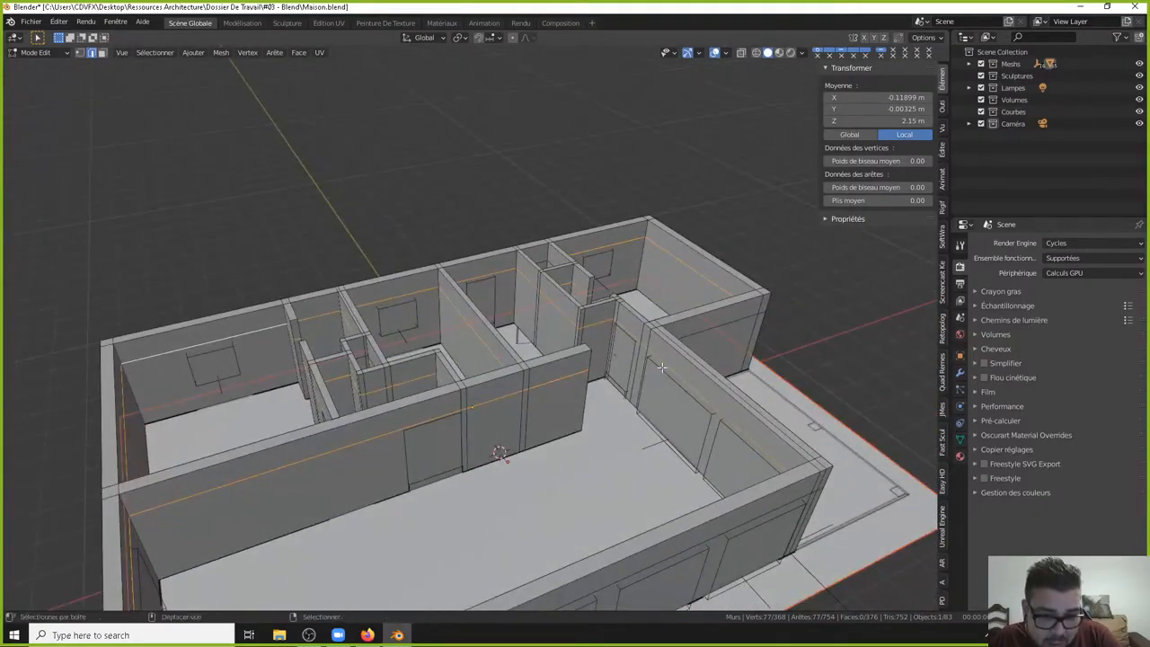
# Add the small closet's upper horizontal edge loop to the selection.
pyautogui.moveTo(508, 404); pyautogui.dragTo(471, 369, button='middle')
pyautogui.scroll(2, 502, 285)
pyautogui.keyDown('alt'); pyautogui.keyDown('shift'); pyautogui.click(584, 241); pyautogui.keyUp('shift'); pyautogui.keyUp('alt')
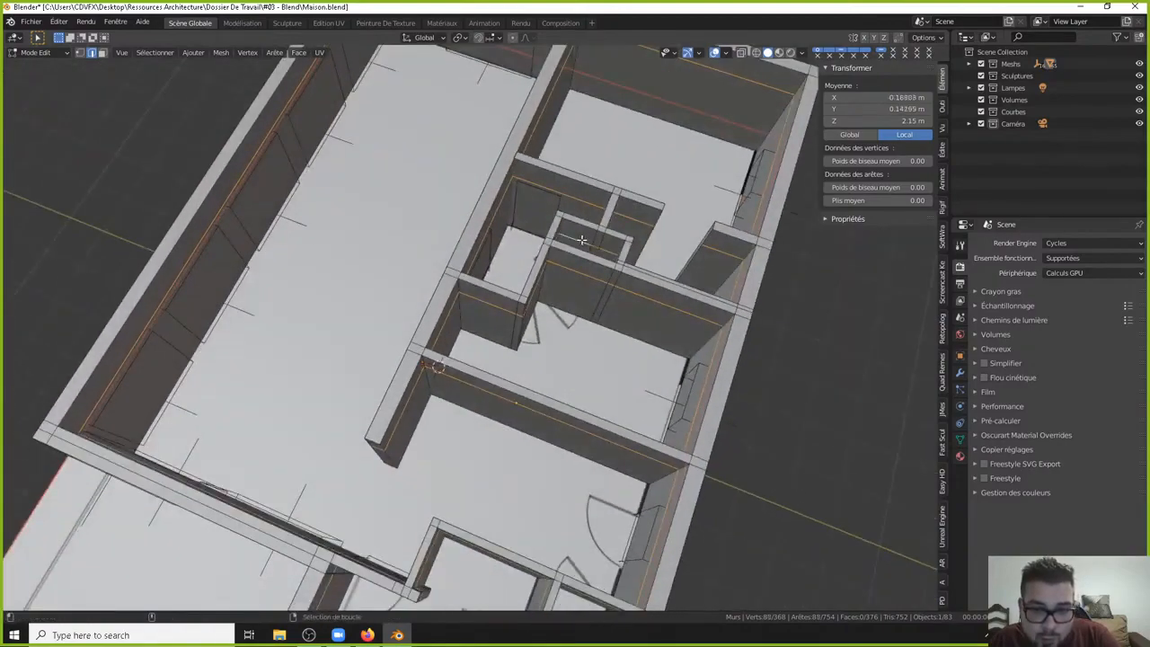
# Set the selected wall edge loops' median local Z to 2.5 m.
pyautogui.moveTo(582, 242); pyautogui.dragTo(553, 289, button='middle')
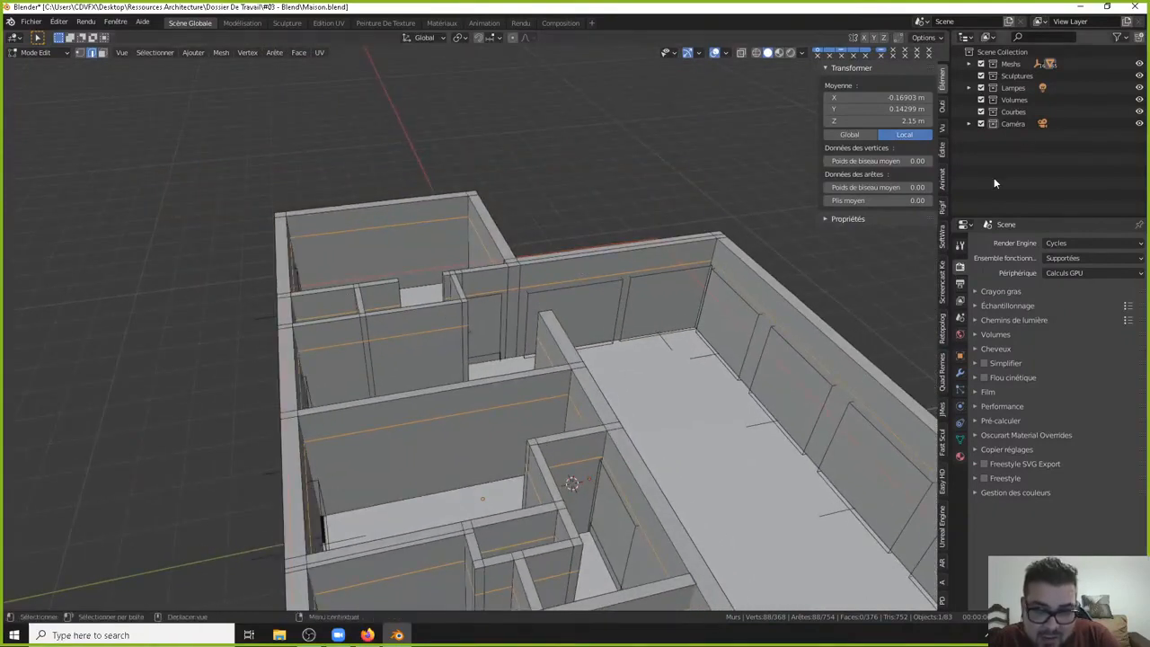
pyautogui.doubleClick(892, 120)
pyautogui.write('2')
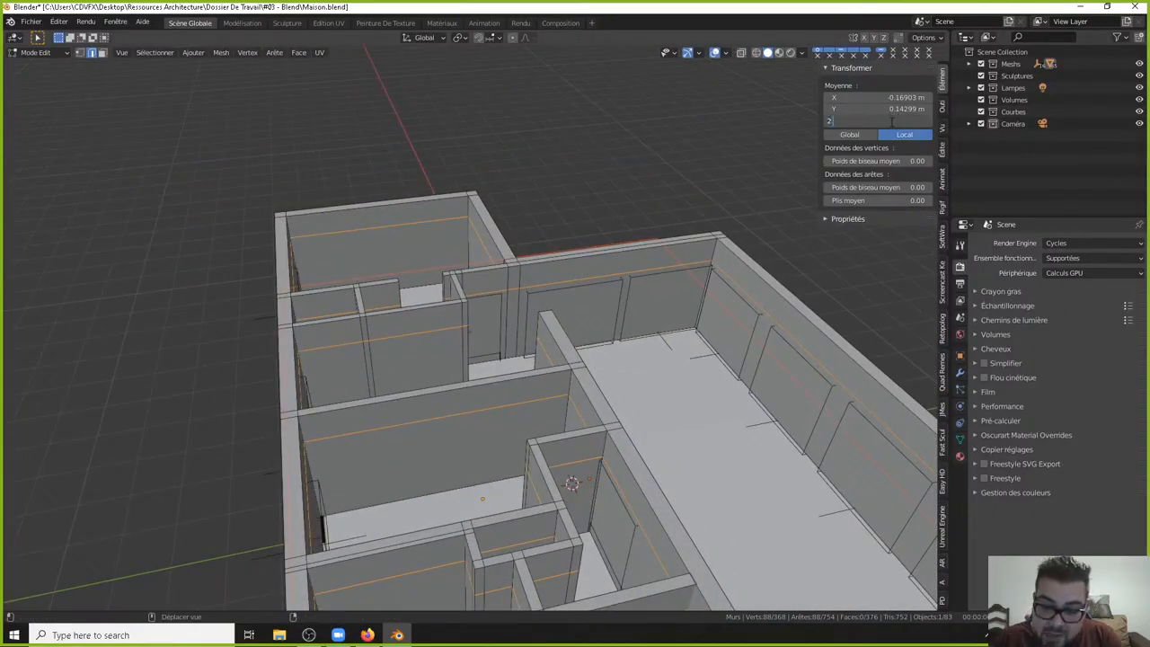
pyautogui.press('Return')
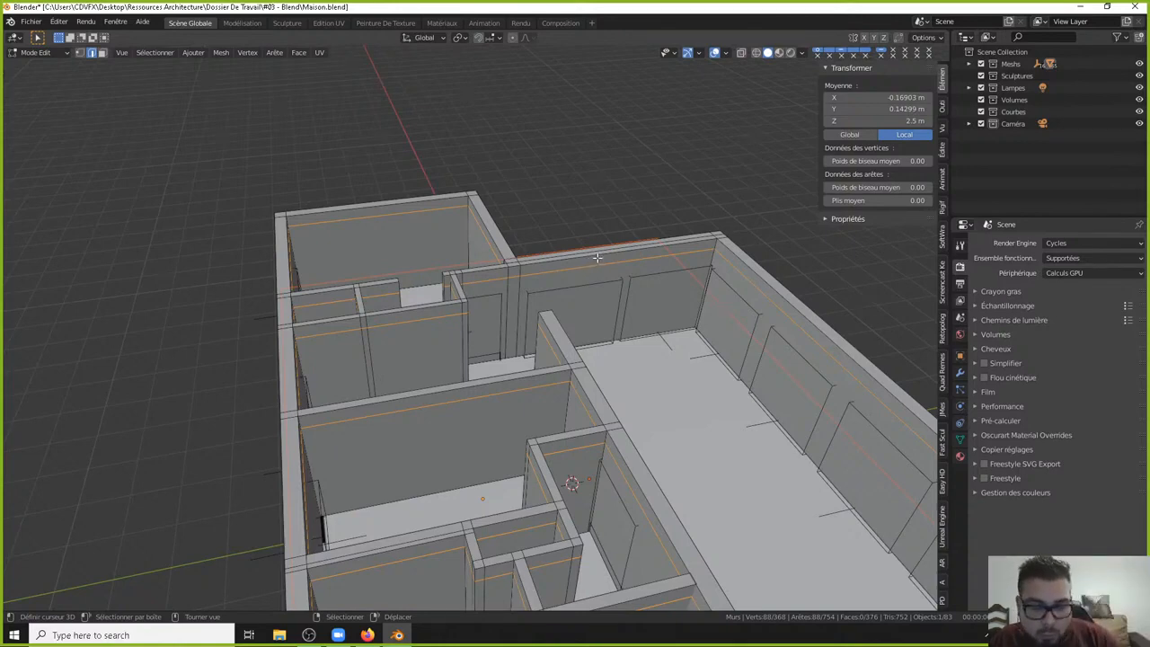
# Clear the edge loop selection and return the wall mesh to Object Mode.
pyautogui.moveTo(628, 279); pyautogui.dragTo(394, 279, button='middle')
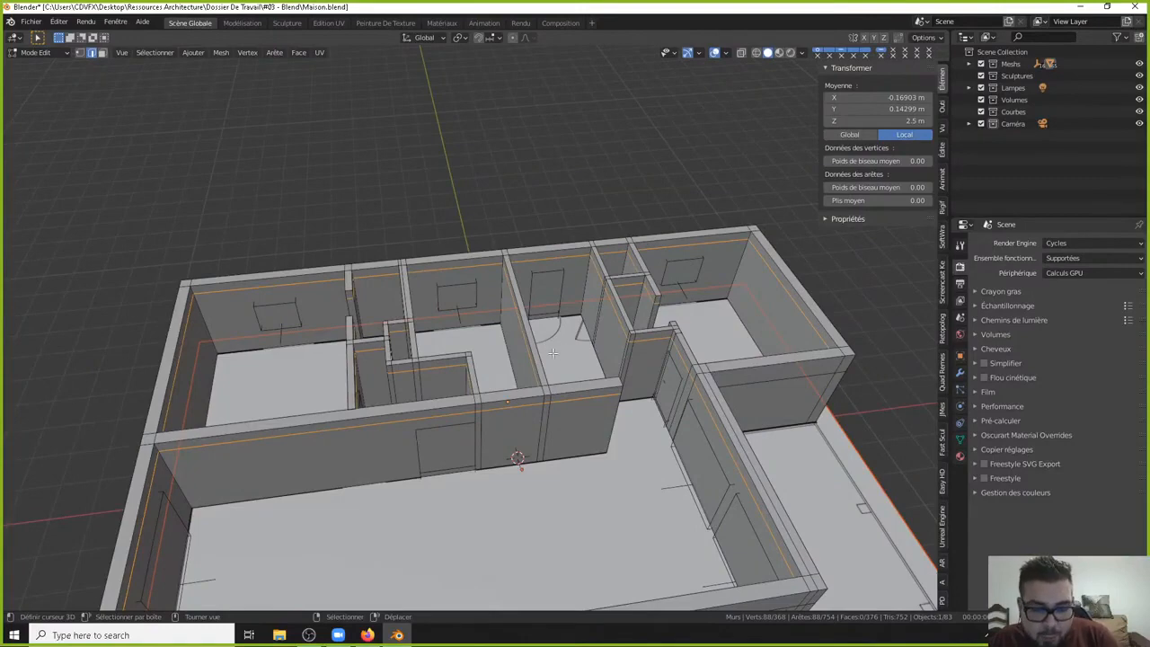
pyautogui.press('a')
pyautogui.click(558, 316)
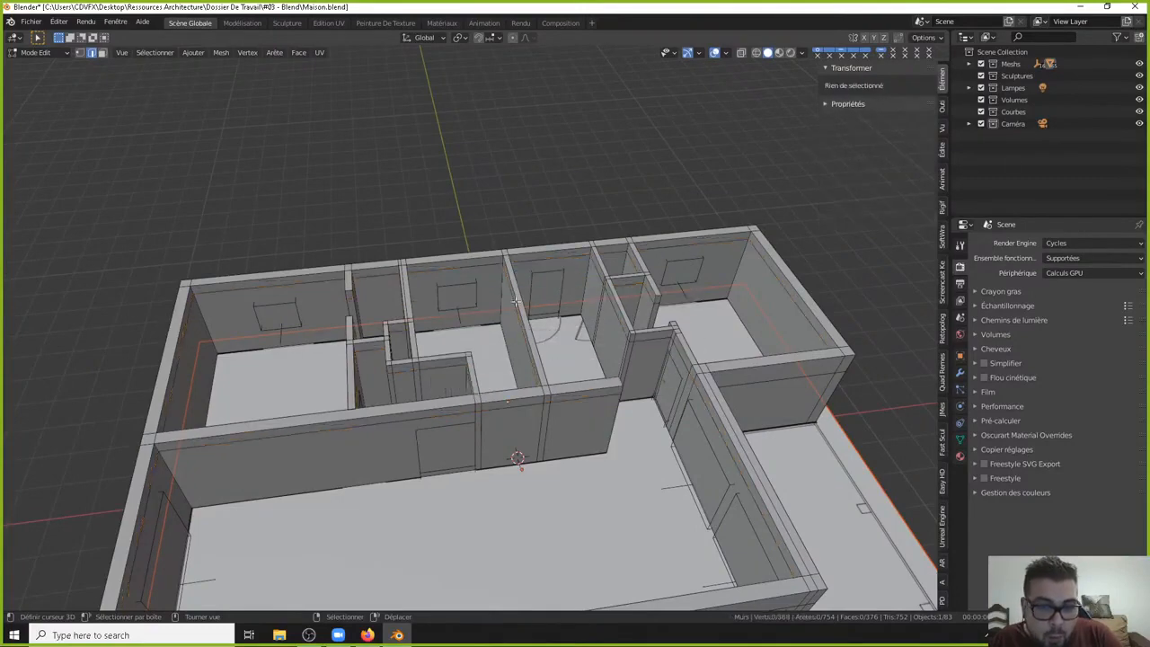
pyautogui.click(461, 316)
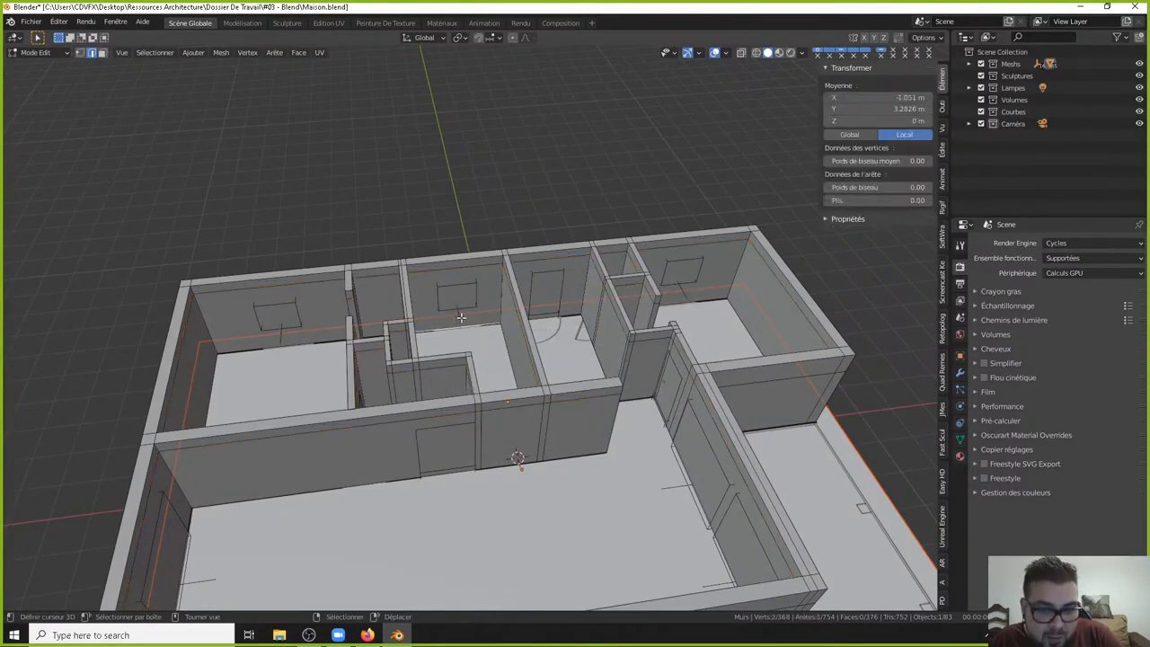
pyautogui.press('KP_Decimal')
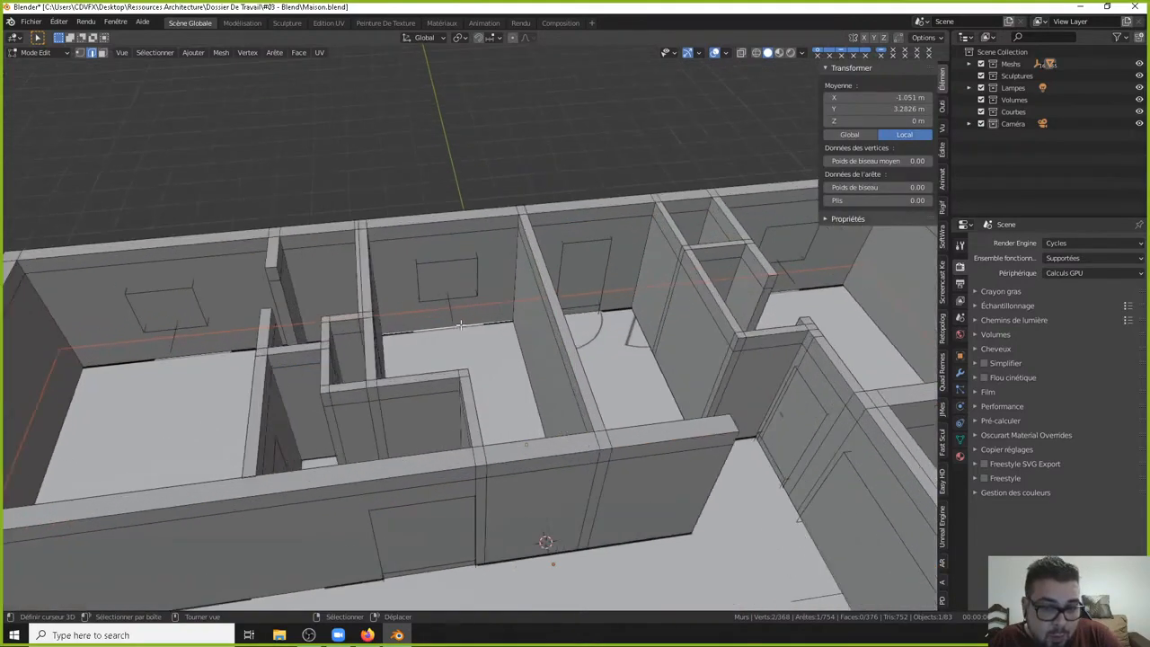
pyautogui.moveTo(467, 308); pyautogui.dragTo(427, 360, button='middle')
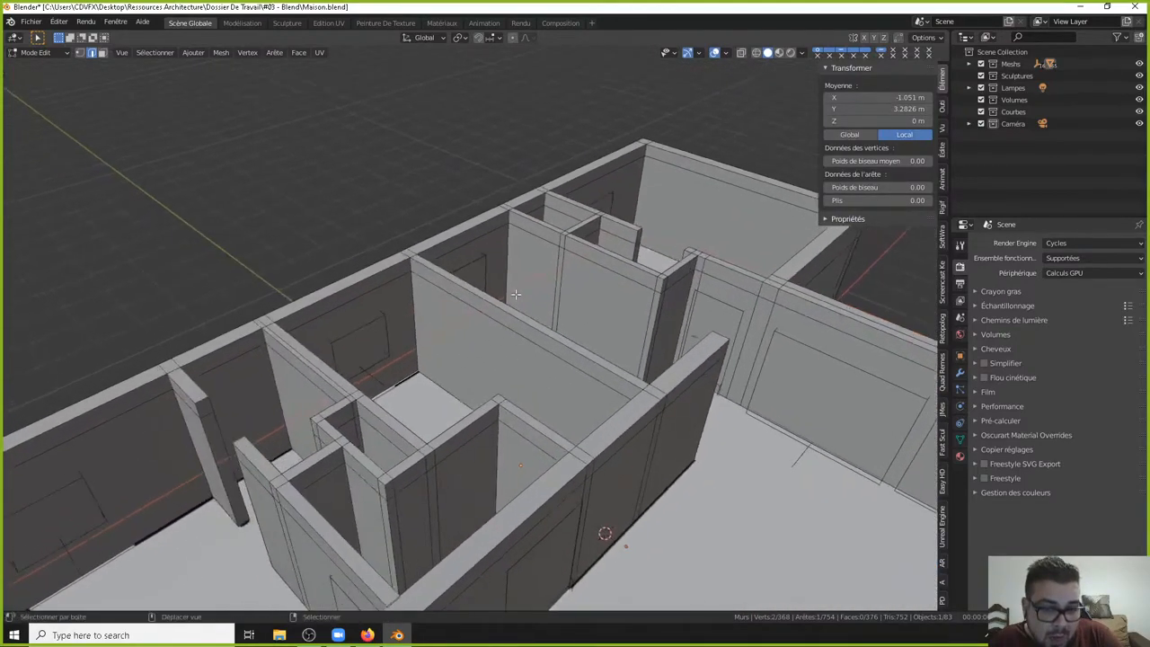
pyautogui.press('Tab')
# Select the three window controllers along the rear wall, ending with the right bedroom's window as the active object.
pyautogui.click(374, 380)
pyautogui.moveTo(374, 379); pyautogui.dragTo(214, 418, button='middle')
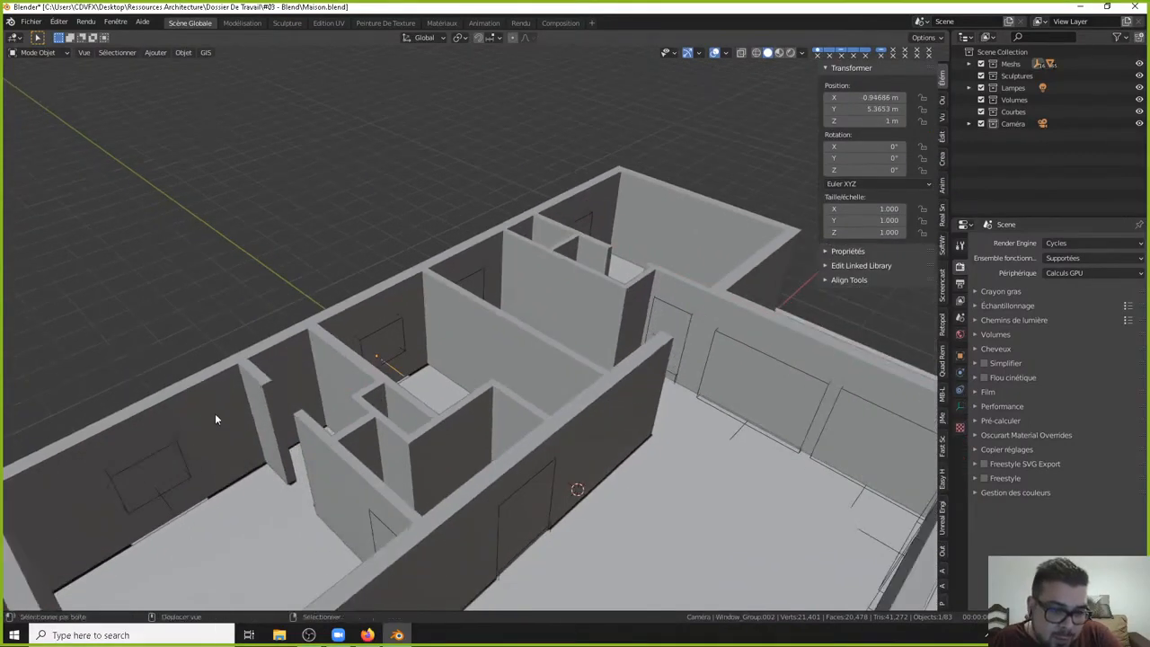
pyautogui.keyDown('shift'); pyautogui.click(169, 501); pyautogui.keyUp('shift')
pyautogui.moveTo(206, 480); pyautogui.dragTo(405, 394, button='middle')
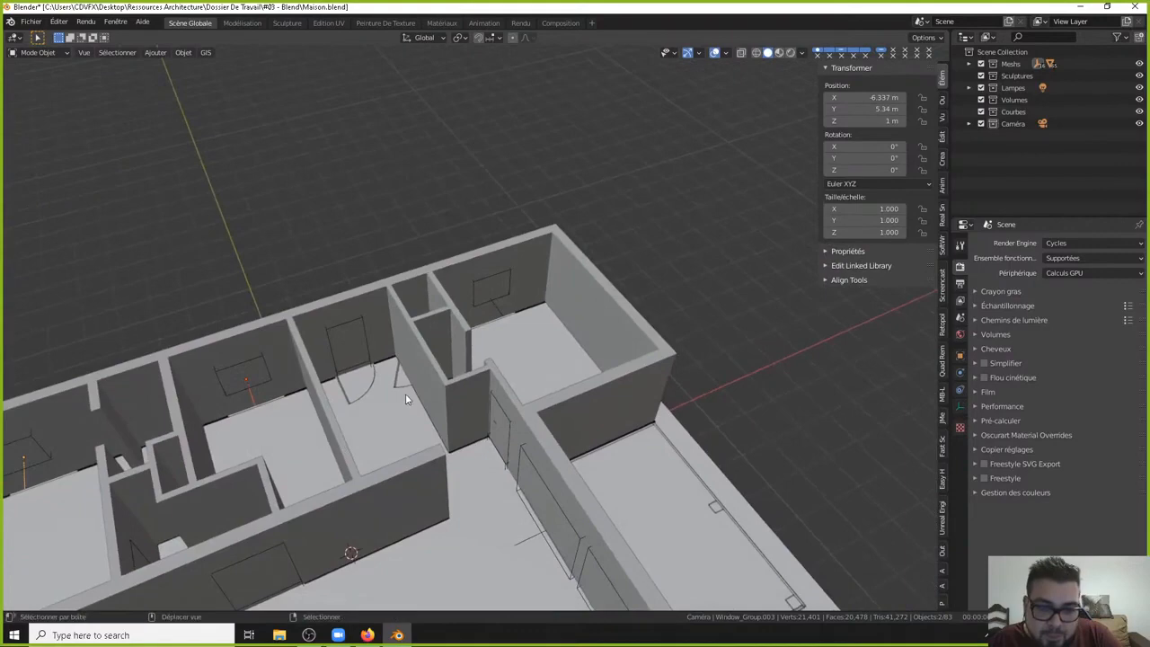
pyautogui.keyDown('shift'); pyautogui.click(498, 315); pyautogui.keyUp('shift')
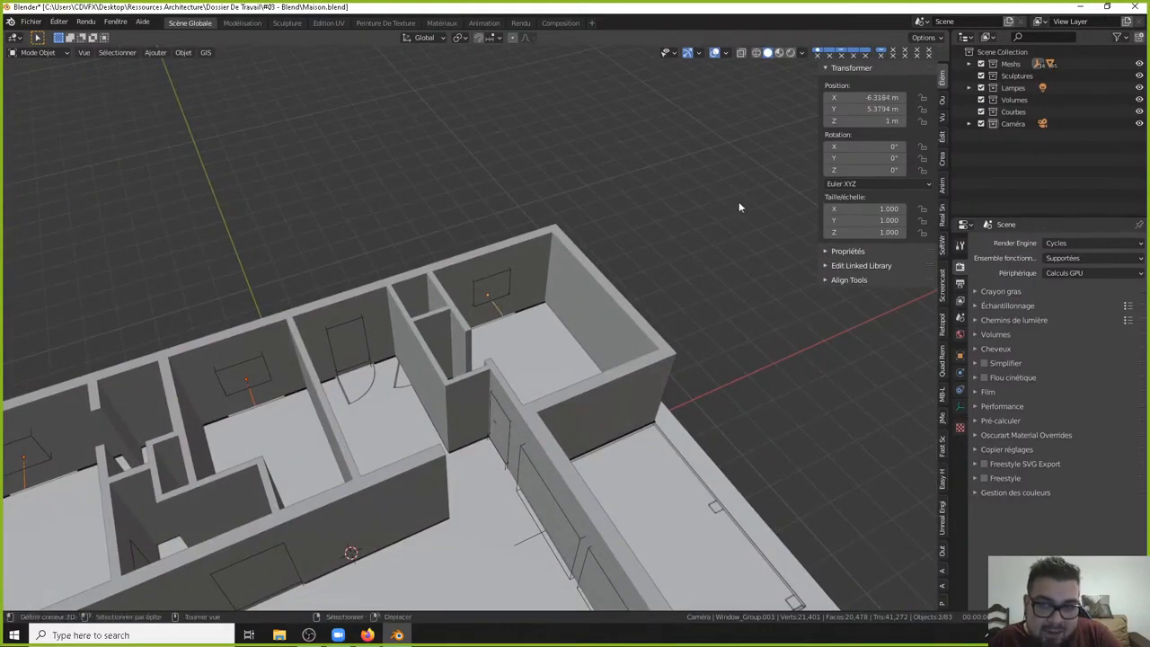
# Set the active right bedroom window's Z position to 1.2 m and deselect everything.
pyautogui.click(876, 123)
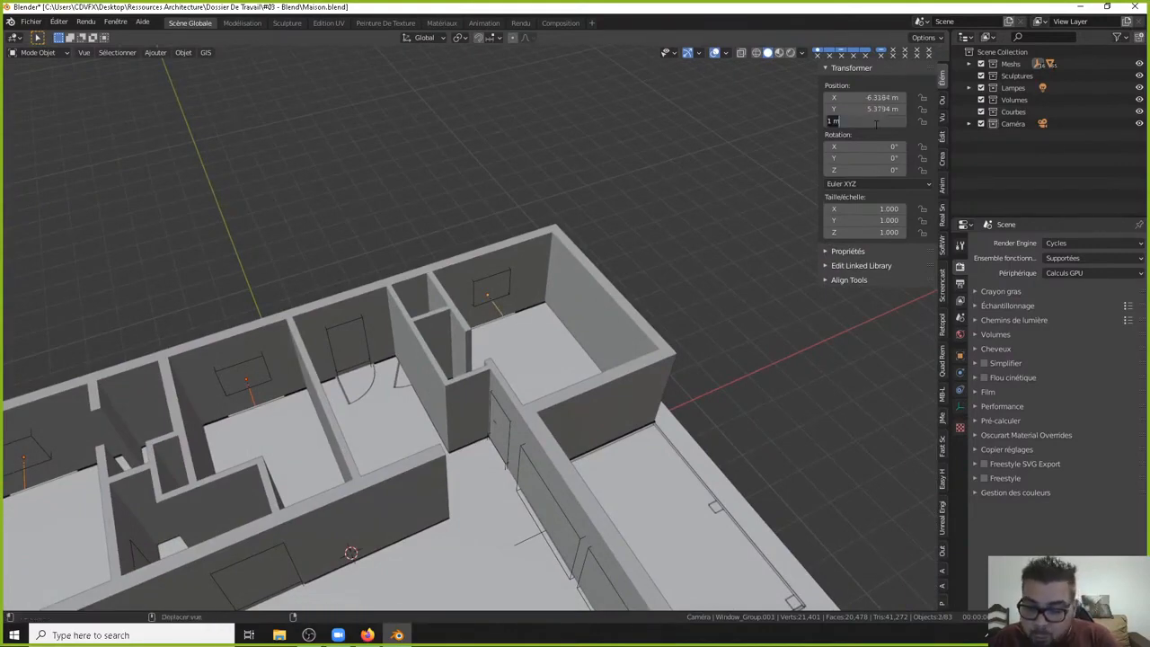
pyautogui.write('1.2')
pyautogui.press('Return')
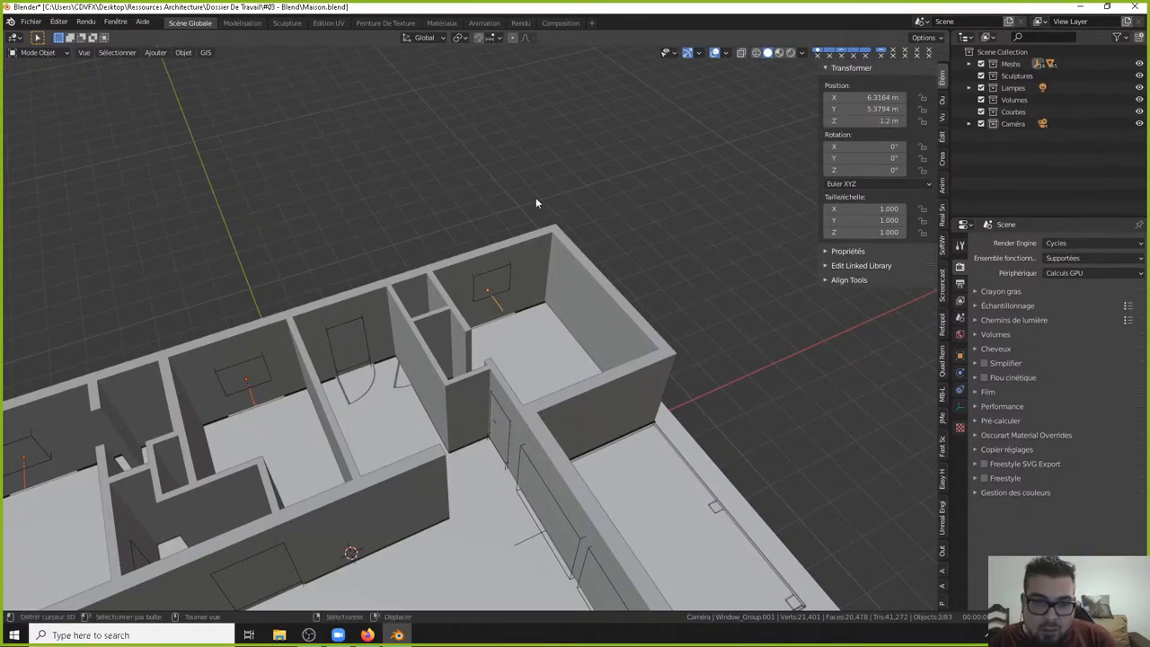
pyautogui.press('a')
pyautogui.click(554, 154)
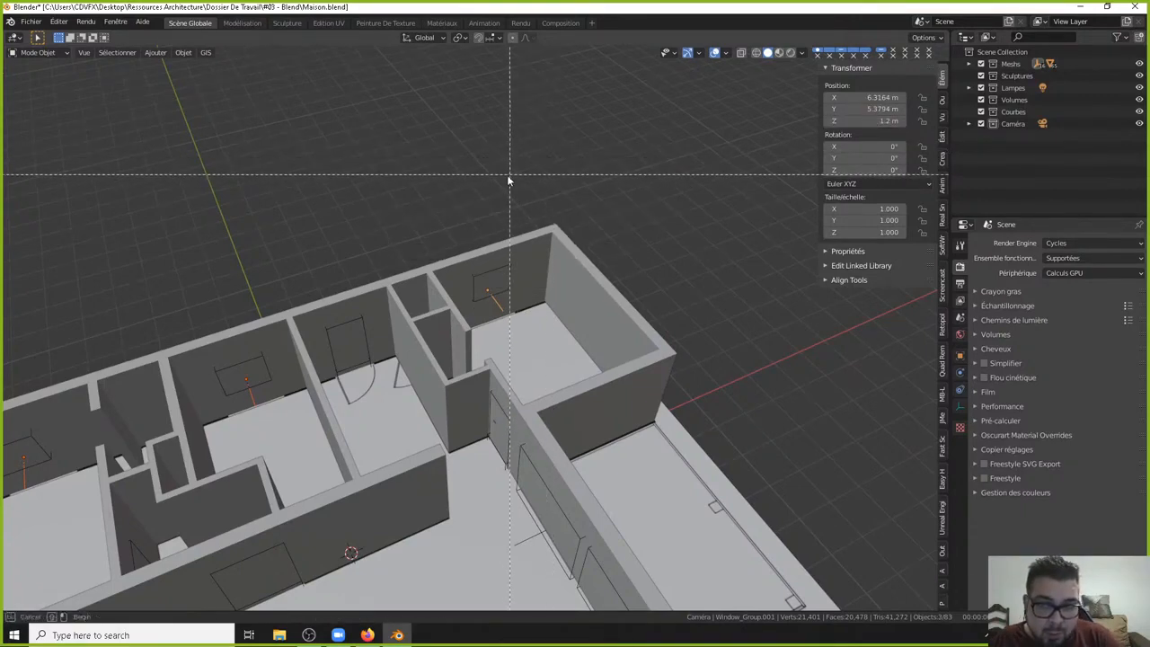
pyautogui.rightClick(506, 177)
pyautogui.press('a')
pyautogui.click(498, 106)
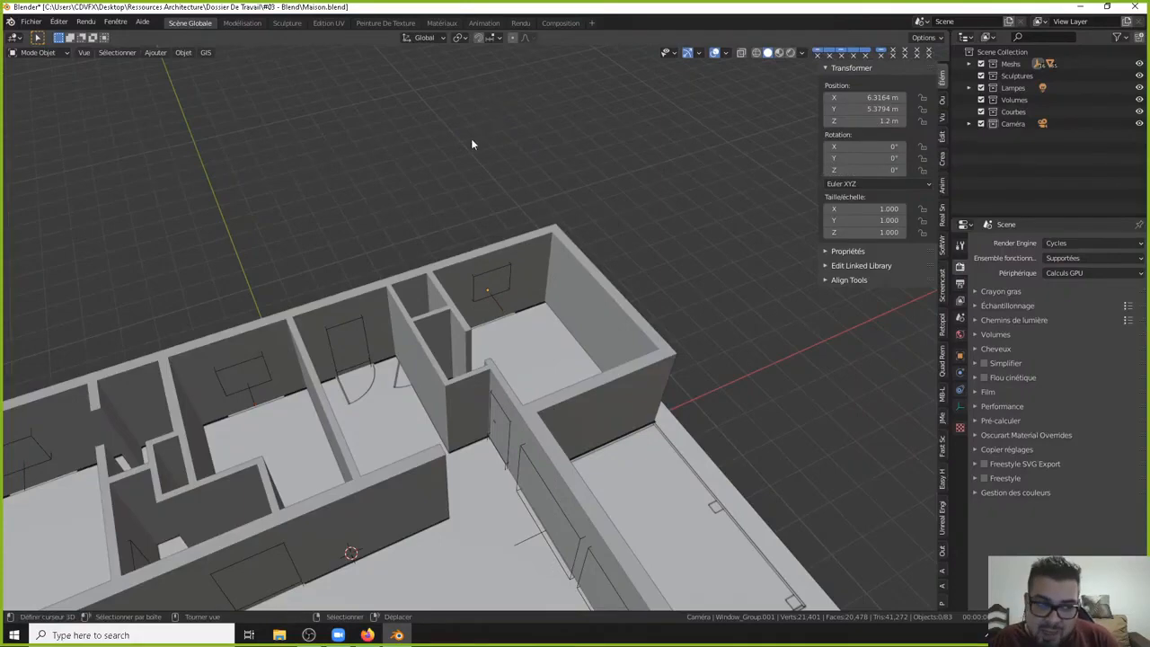
# Examine the heightened walls and the window and door outlines around the house from several angles.
pyautogui.moveTo(471, 144); pyautogui.dragTo(455, 280, button='middle')
pyautogui.moveTo(418, 331); pyautogui.dragTo(528, 207, button='middle')
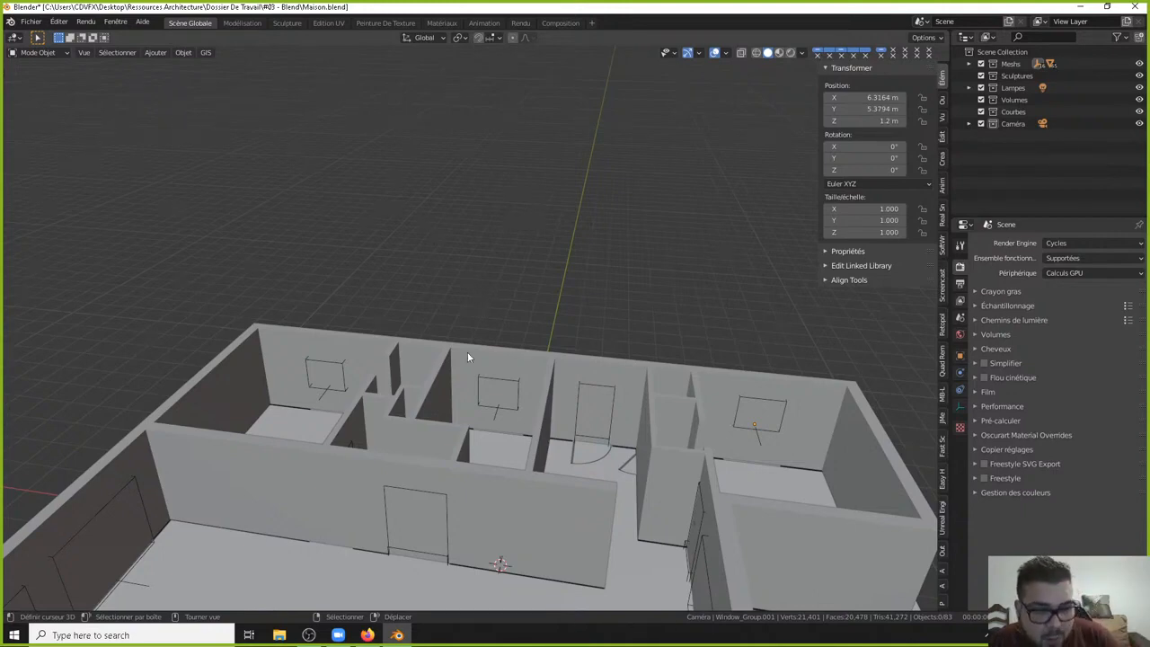
pyautogui.scroll(-2, 462, 358)
pyautogui.keyDown('shift'); pyautogui.moveTo(438, 408); pyautogui.dragTo(449, 278, button='middle'); pyautogui.keyUp('shift')
pyautogui.scroll(-2, 687, 374)
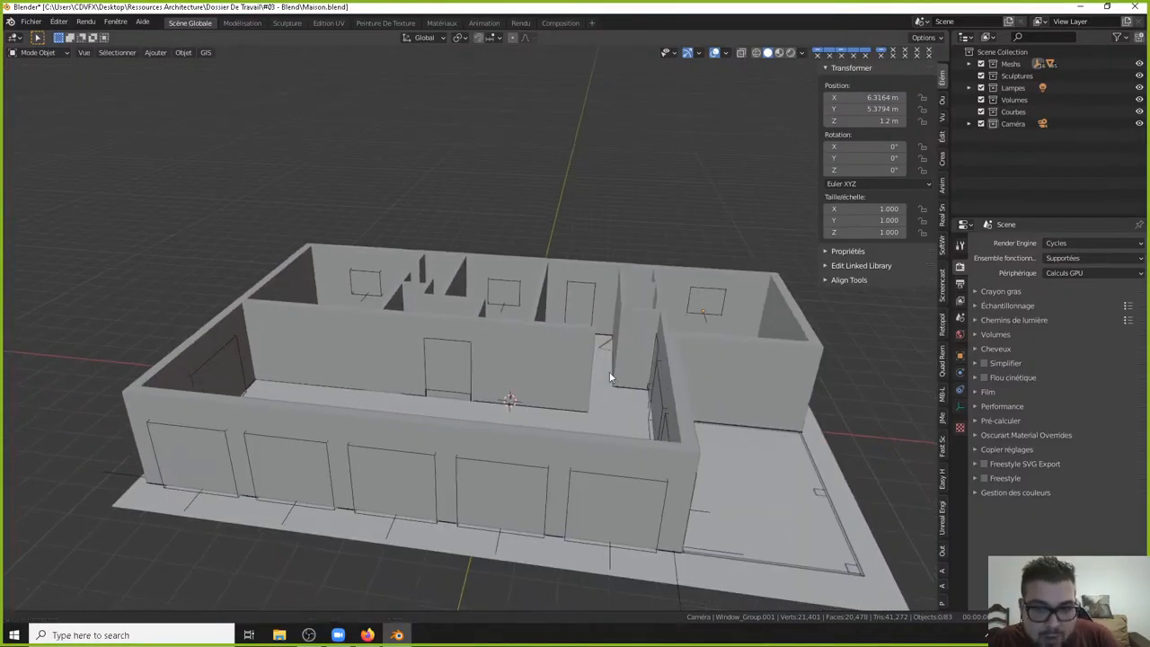
pyautogui.moveTo(639, 386); pyautogui.dragTo(485, 404, button='middle')
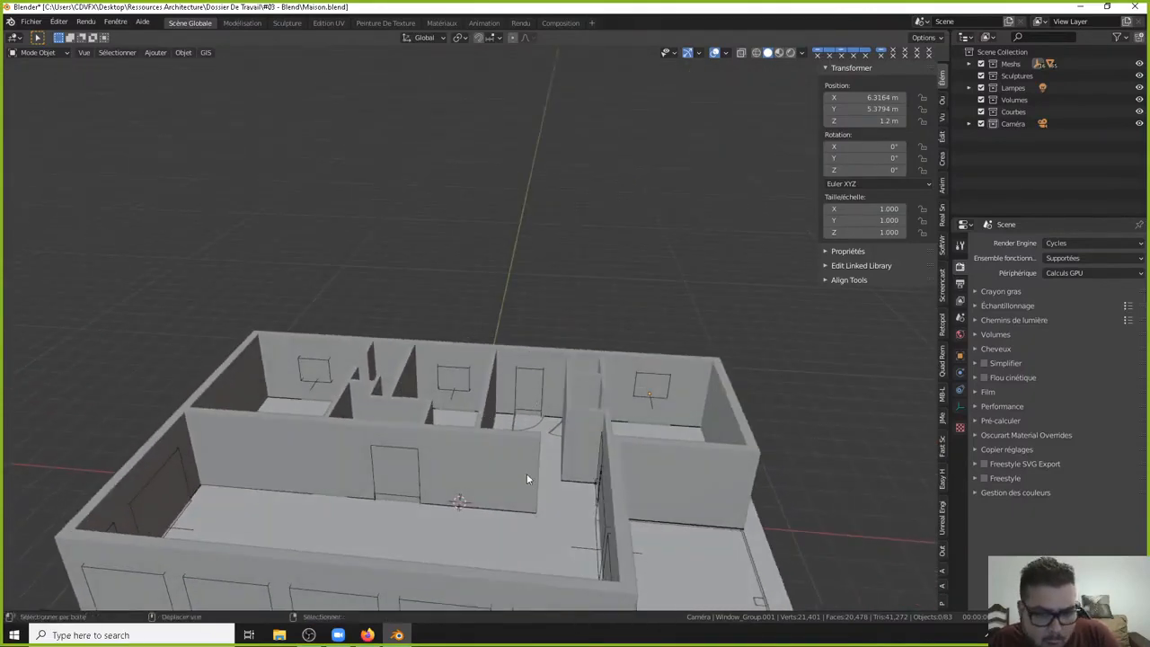
pyautogui.moveTo(526, 475); pyautogui.dragTo(530, 435, button='middle')
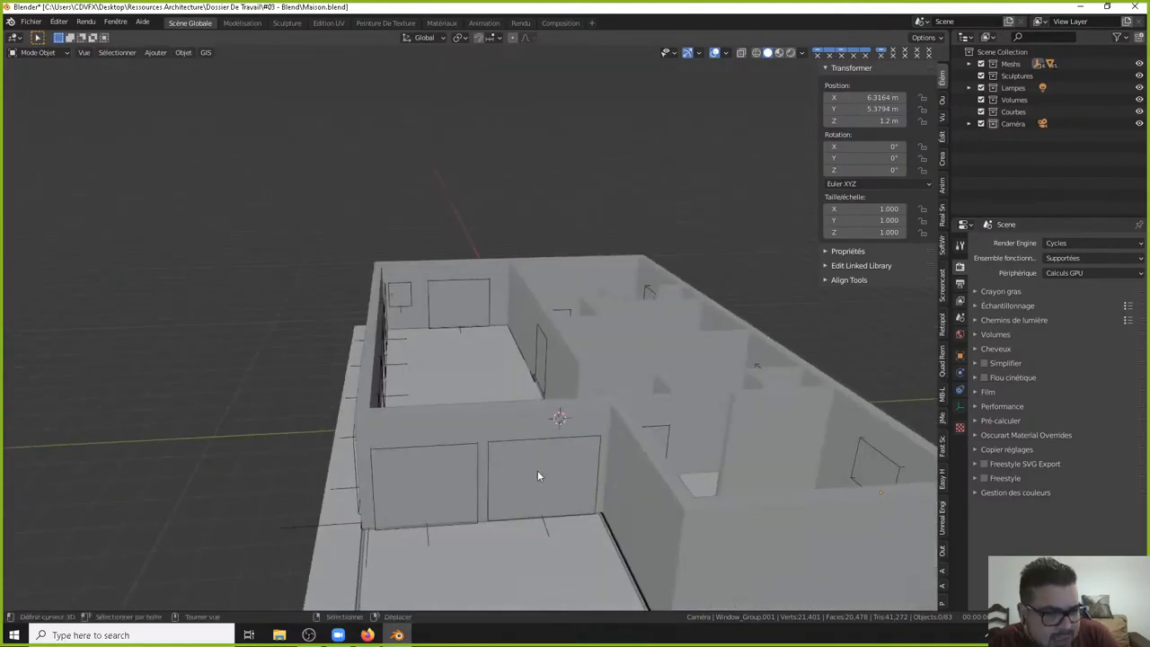
# Select the house's wall mesh and add a Boolean modifier to it, then hide the transform values.
pyautogui.moveTo(433, 417); pyautogui.dragTo(534, 408, button='middle')
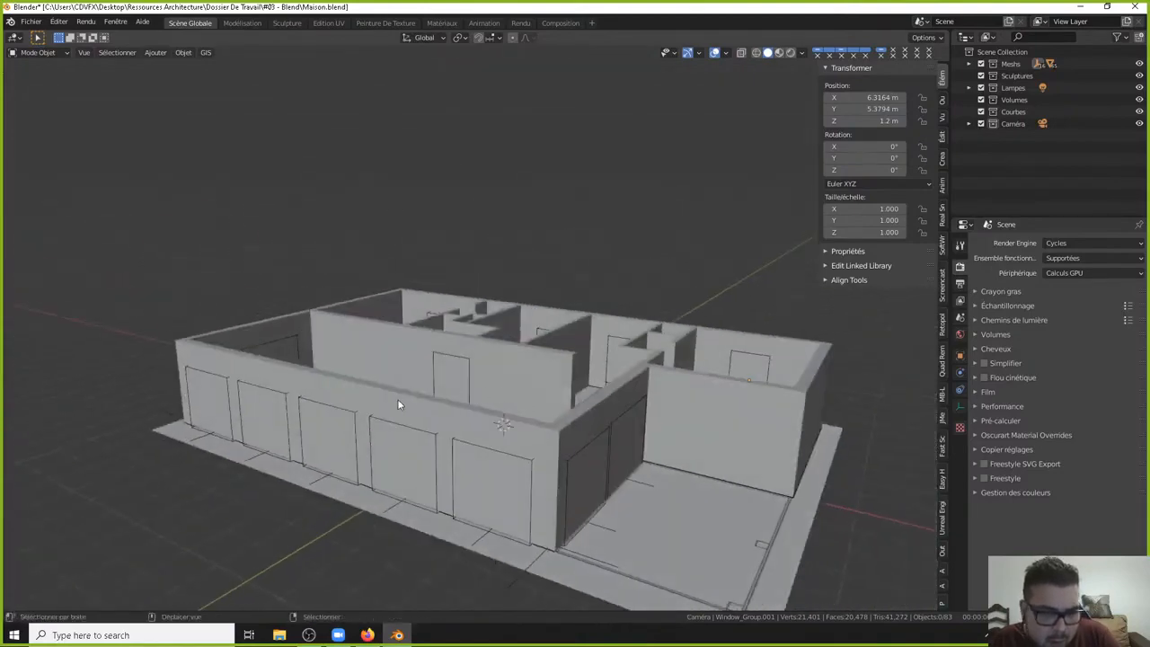
pyautogui.moveTo(400, 405); pyautogui.dragTo(500, 413, button='middle')
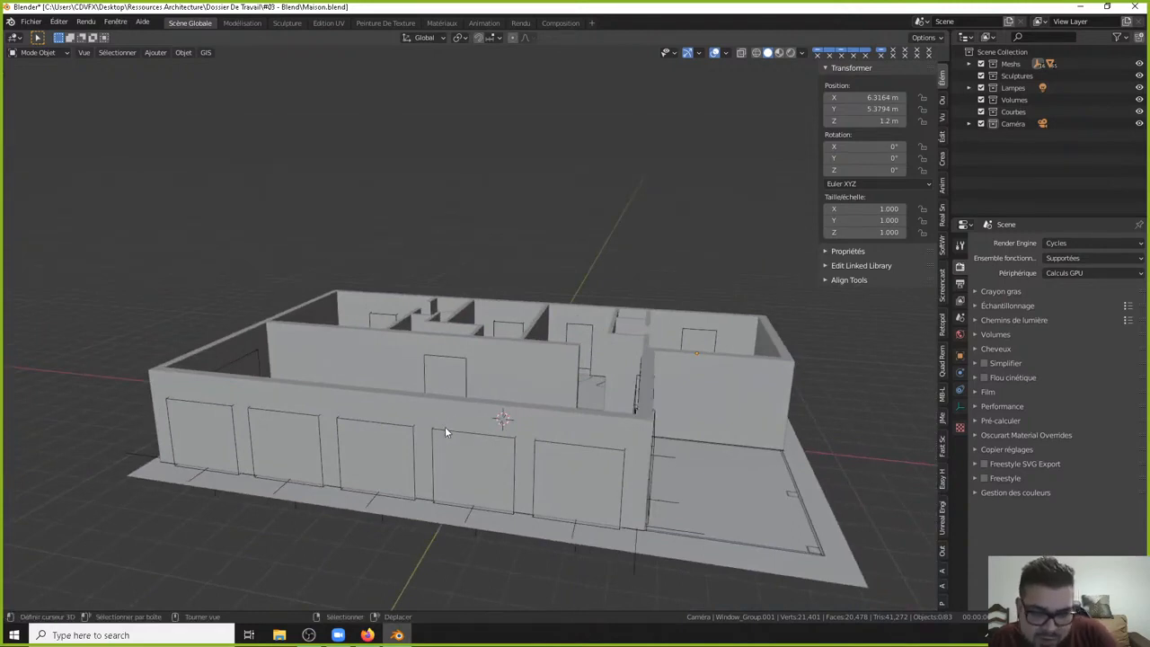
pyautogui.click(505, 415)
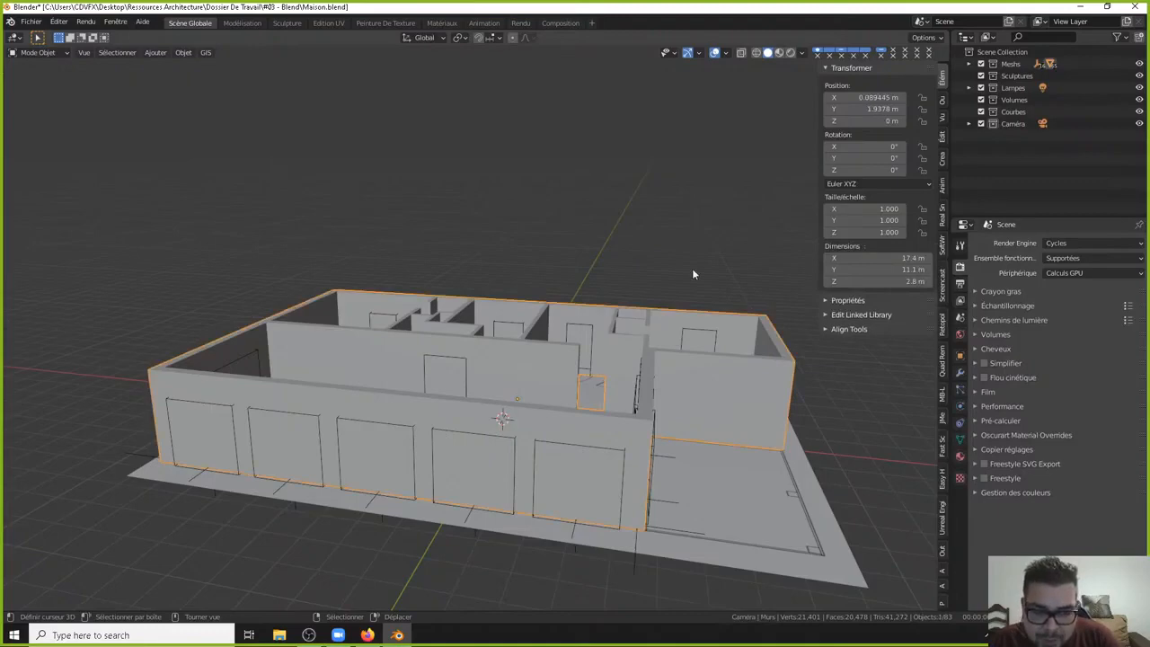
pyautogui.moveTo(702, 364); pyautogui.dragTo(538, 414, button='middle')
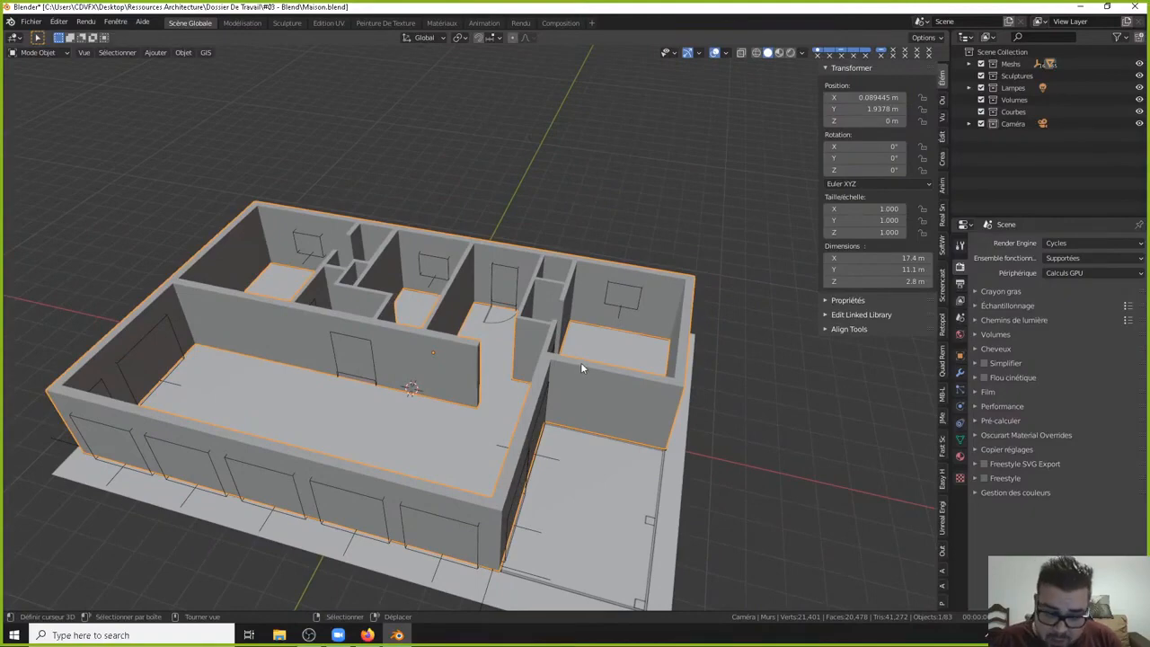
pyautogui.moveTo(587, 431); pyautogui.dragTo(631, 433, button='middle')
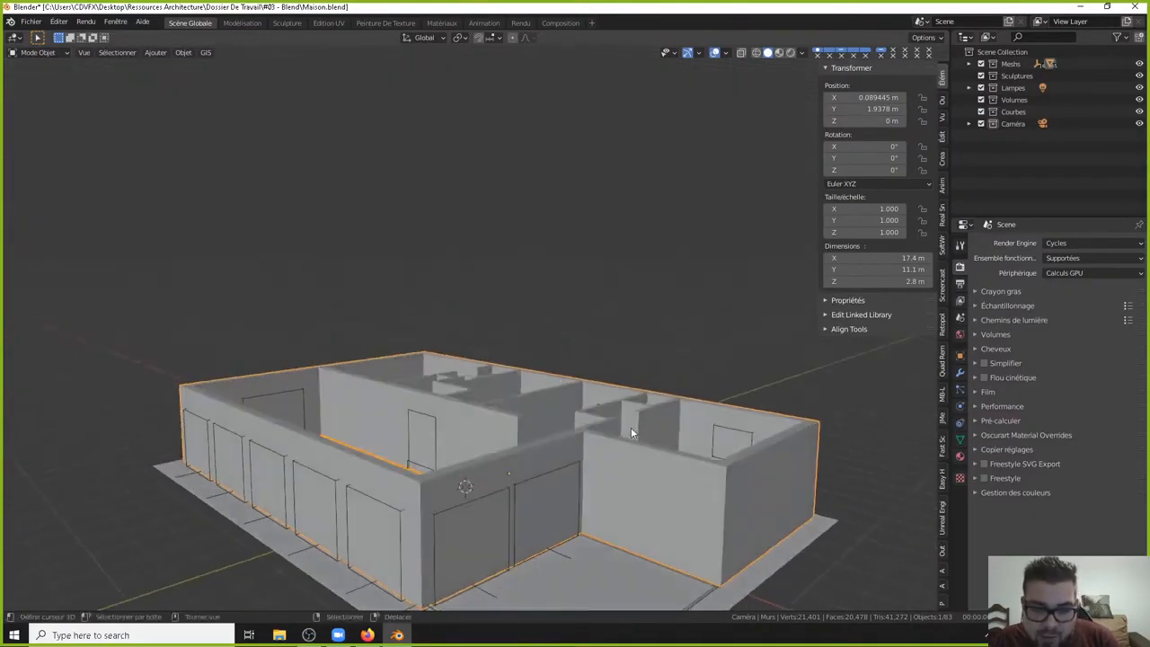
pyautogui.click(959, 374)
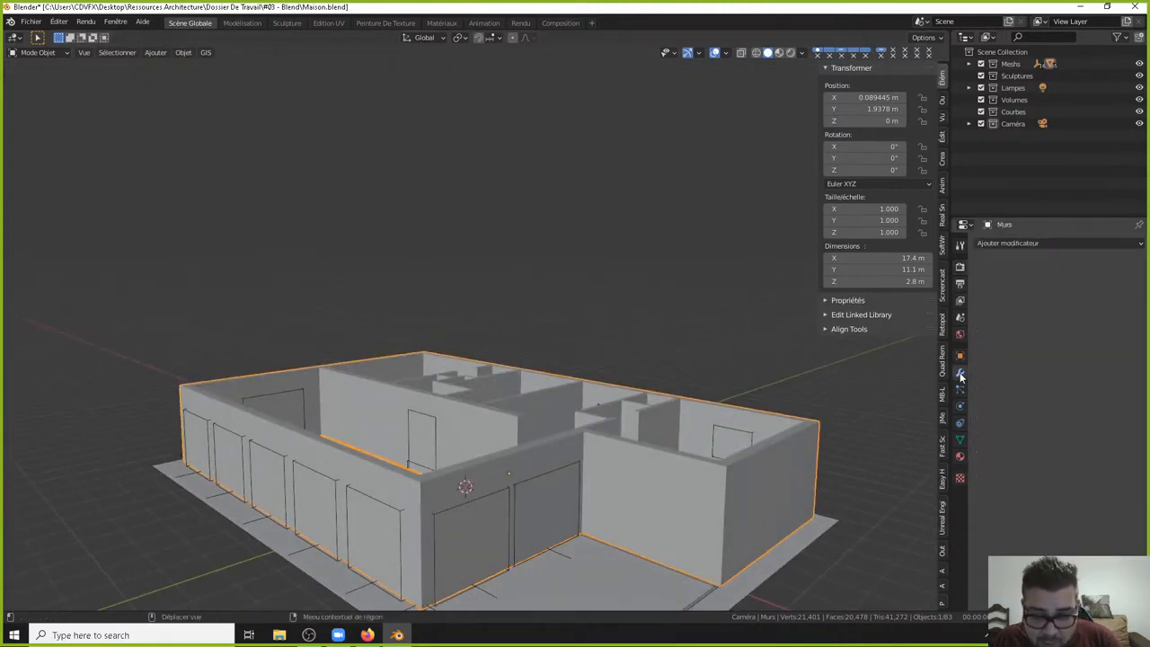
pyautogui.click(1044, 241)
pyautogui.click(879, 297)
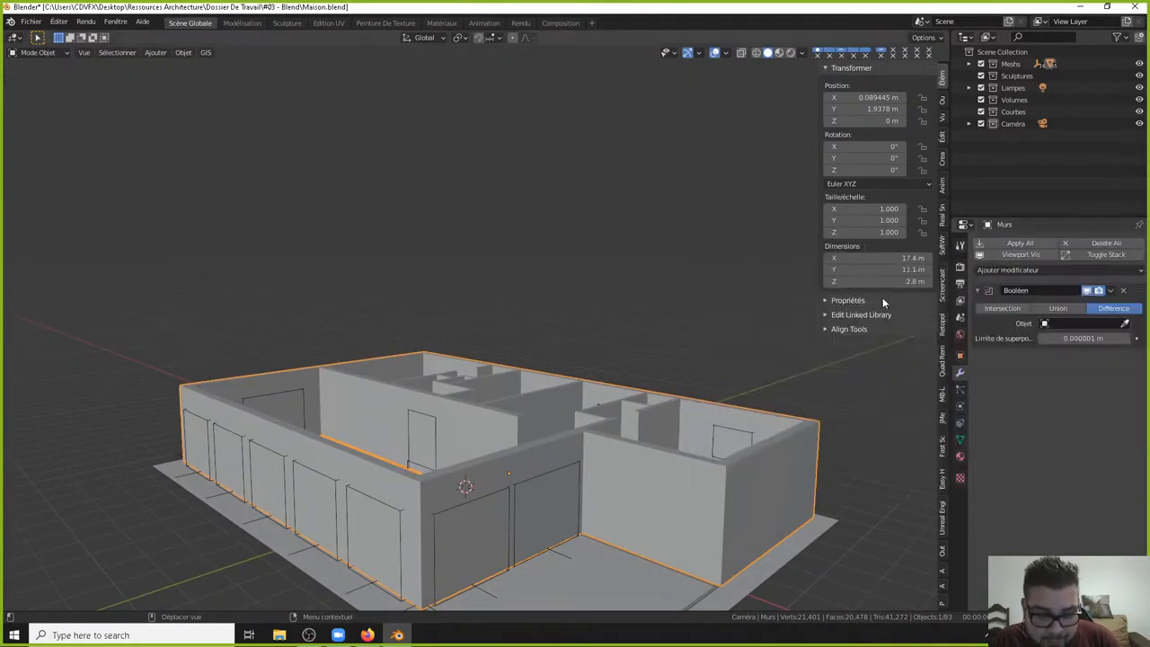
pyautogui.press('n')
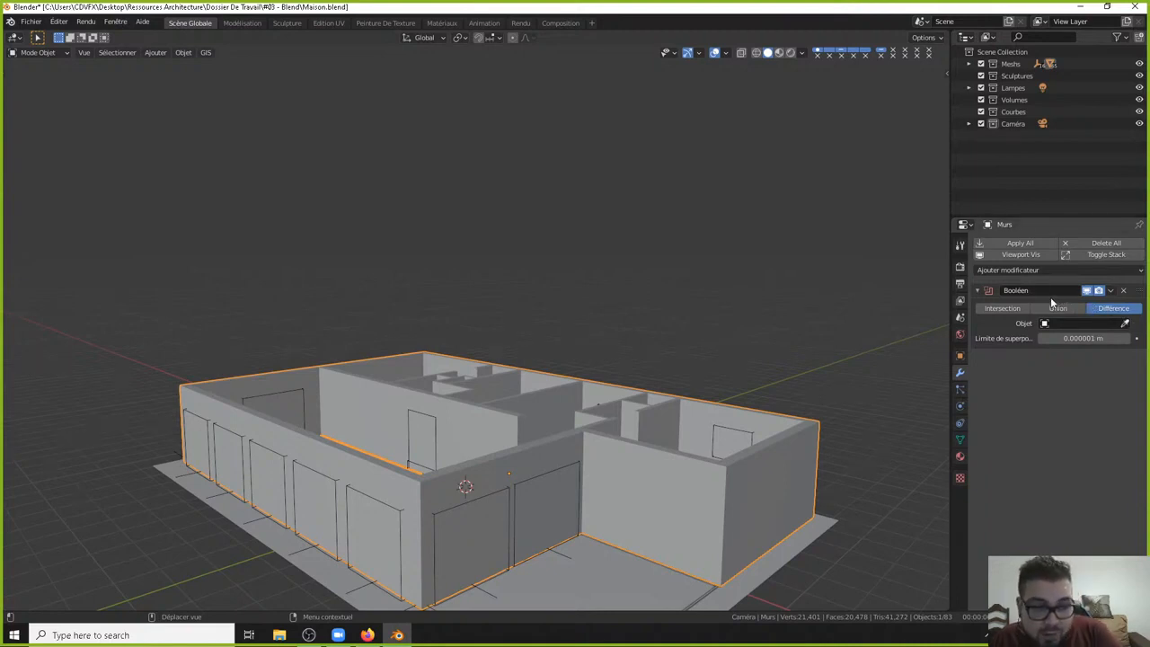
# Set the Boolean's object to the right bedroom window's hole, CTRL_Hole.004, and inspect the opening from inside and outside.
pyautogui.click(1125, 324)
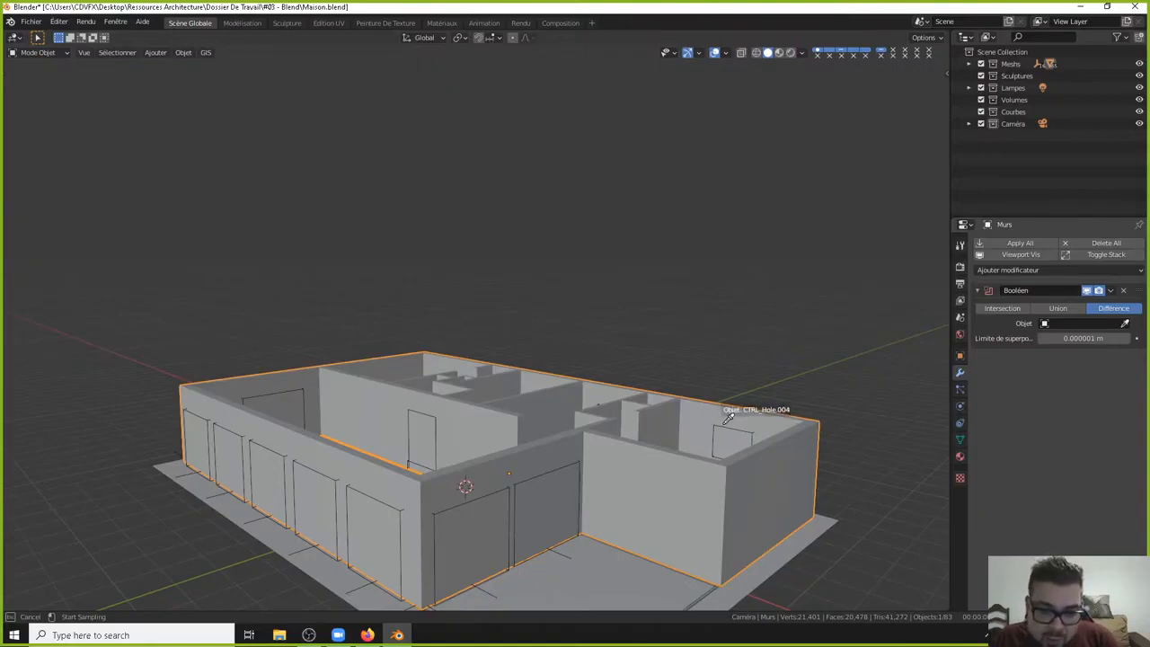
pyautogui.click(728, 415)
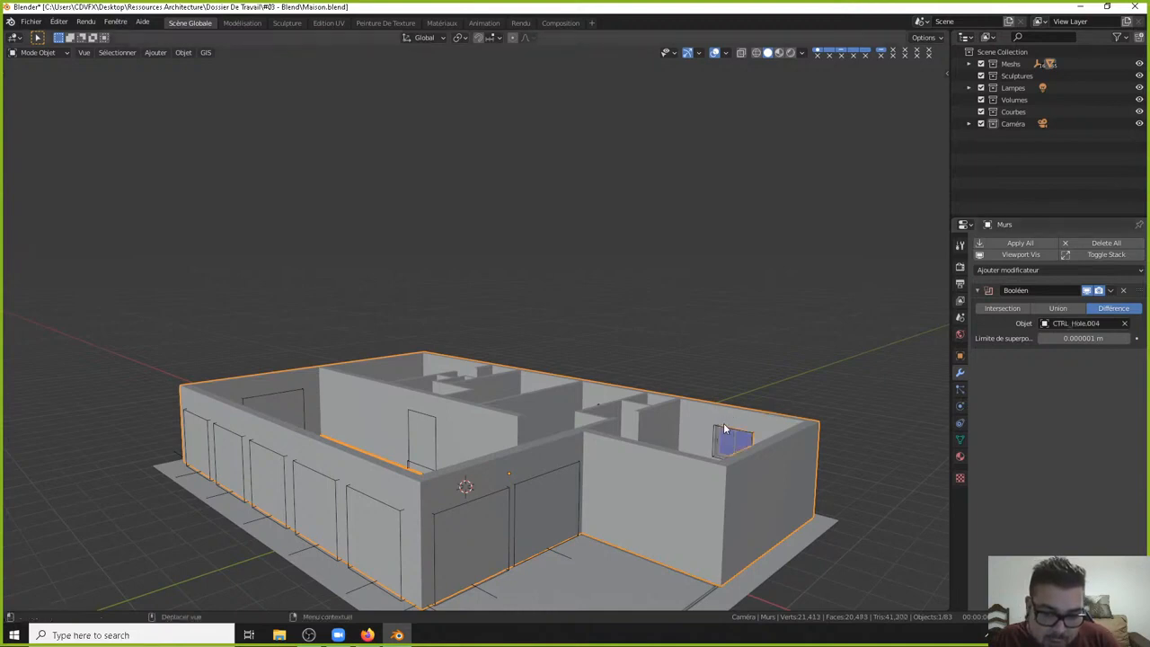
pyautogui.moveTo(723, 422); pyautogui.dragTo(734, 427, button='middle')
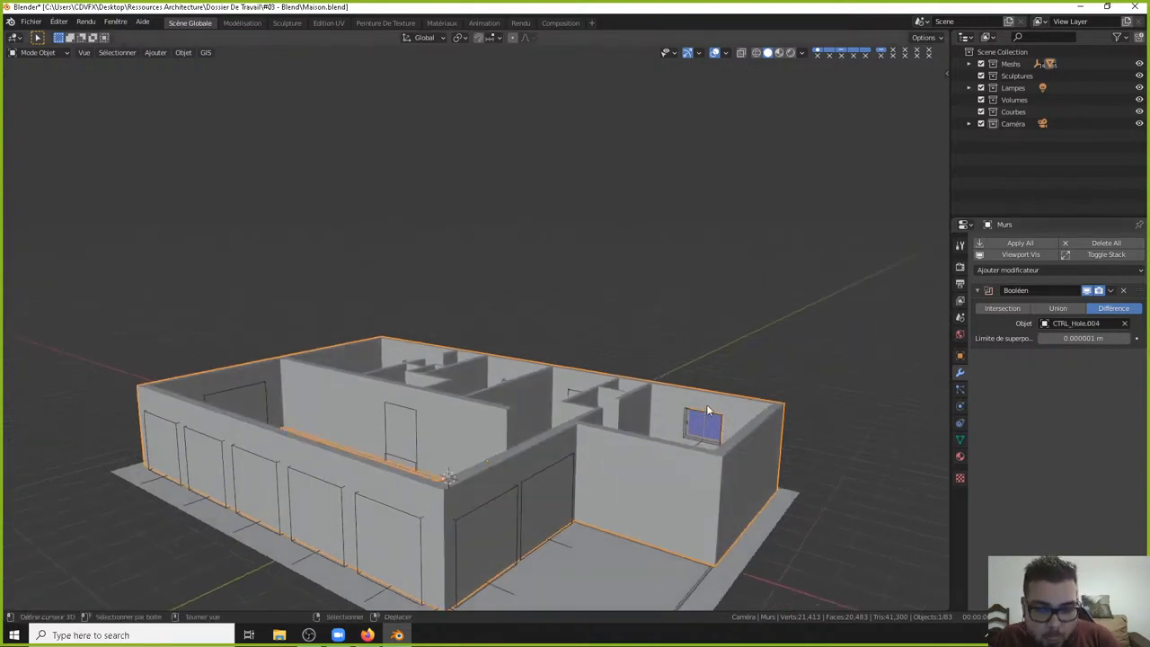
pyautogui.moveTo(753, 417); pyautogui.dragTo(525, 369, button='middle')
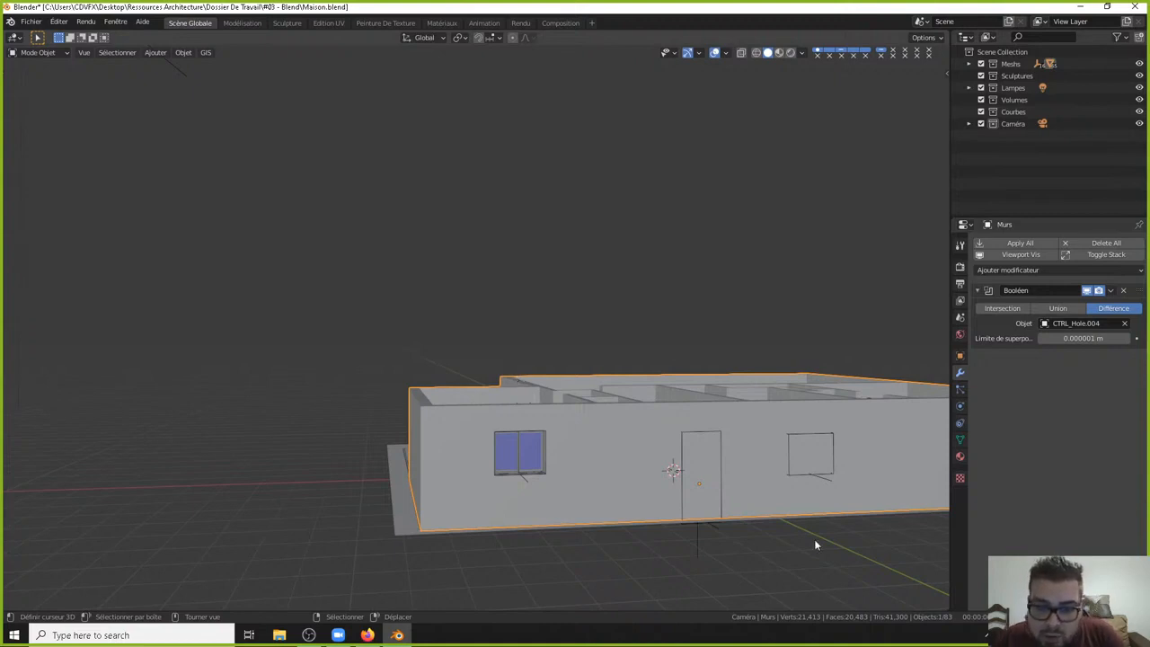
pyautogui.moveTo(688, 461); pyautogui.dragTo(695, 485, button='middle')
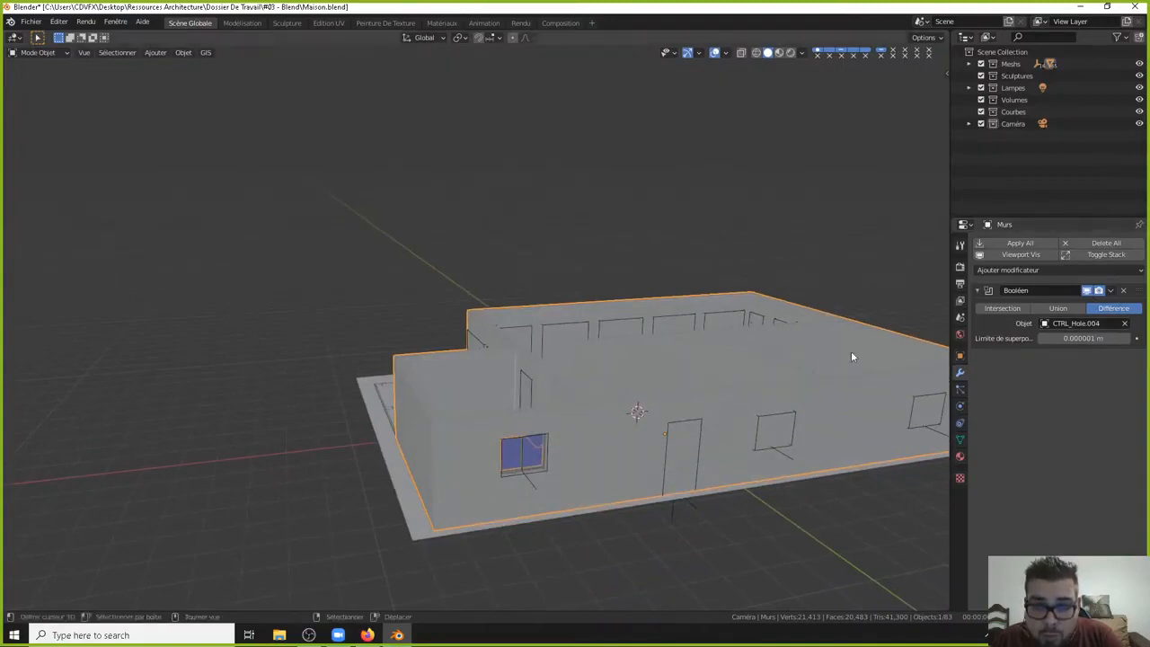
pyautogui.moveTo(851, 357); pyautogui.dragTo(496, 375, button='middle')
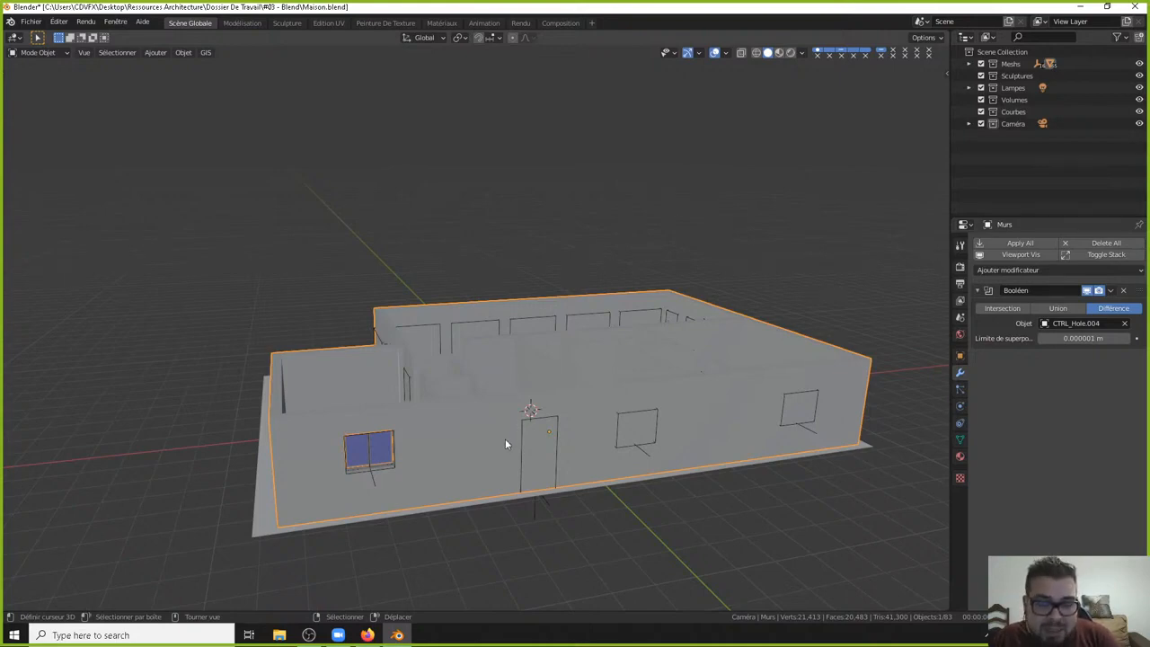
# Delete the 2D house plan mesh that forms the floor beneath the walls.
pyautogui.moveTo(447, 377); pyautogui.dragTo(493, 427, button='middle')
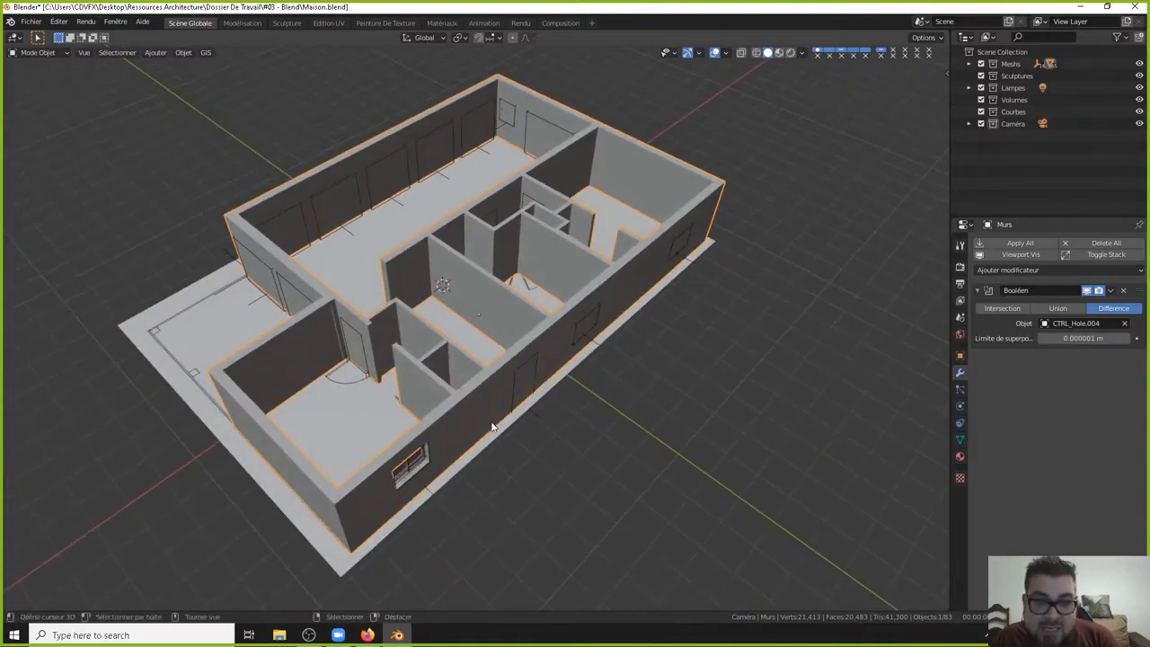
pyautogui.click(303, 519)
pyautogui.press('Delete')
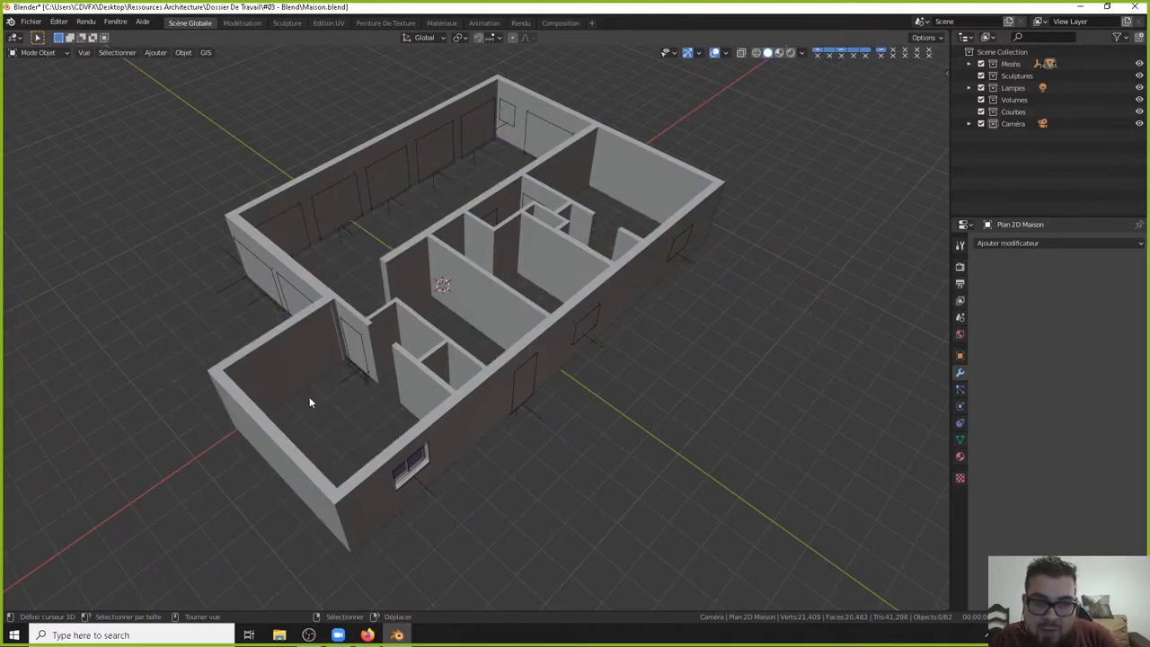
# Check the rear door controller's transform values and compare its placement with the right bedroom's window controller.
pyautogui.moveTo(503, 404); pyautogui.dragTo(596, 462, button='middle')
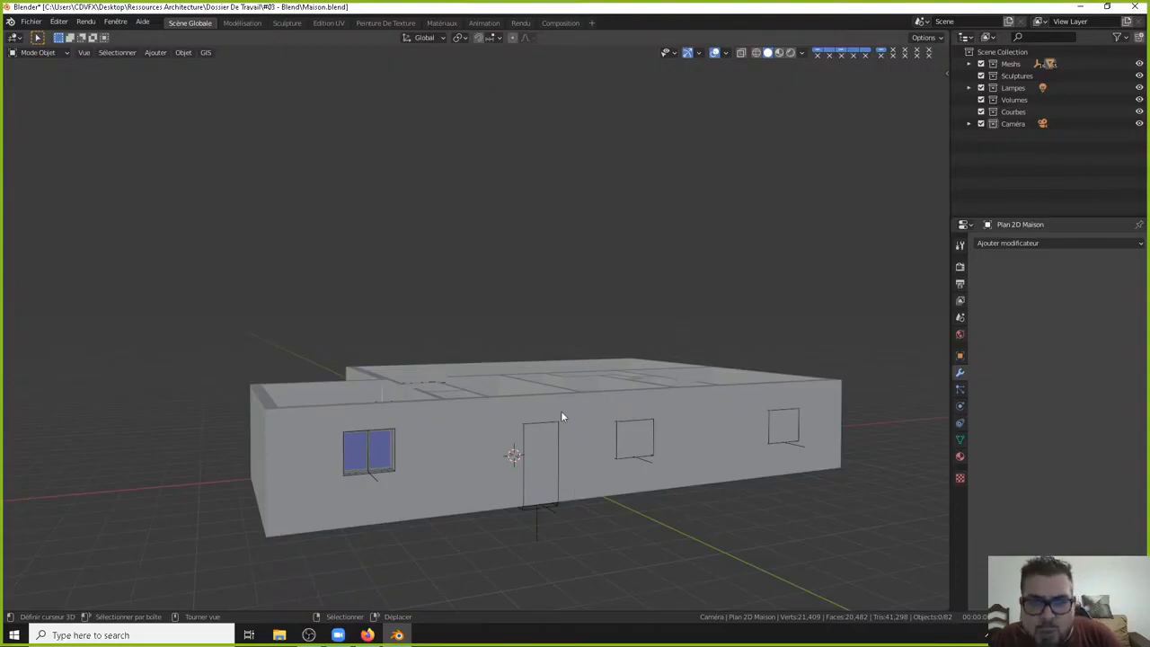
pyautogui.moveTo(551, 430); pyautogui.dragTo(555, 509, button='middle')
pyautogui.click(547, 507)
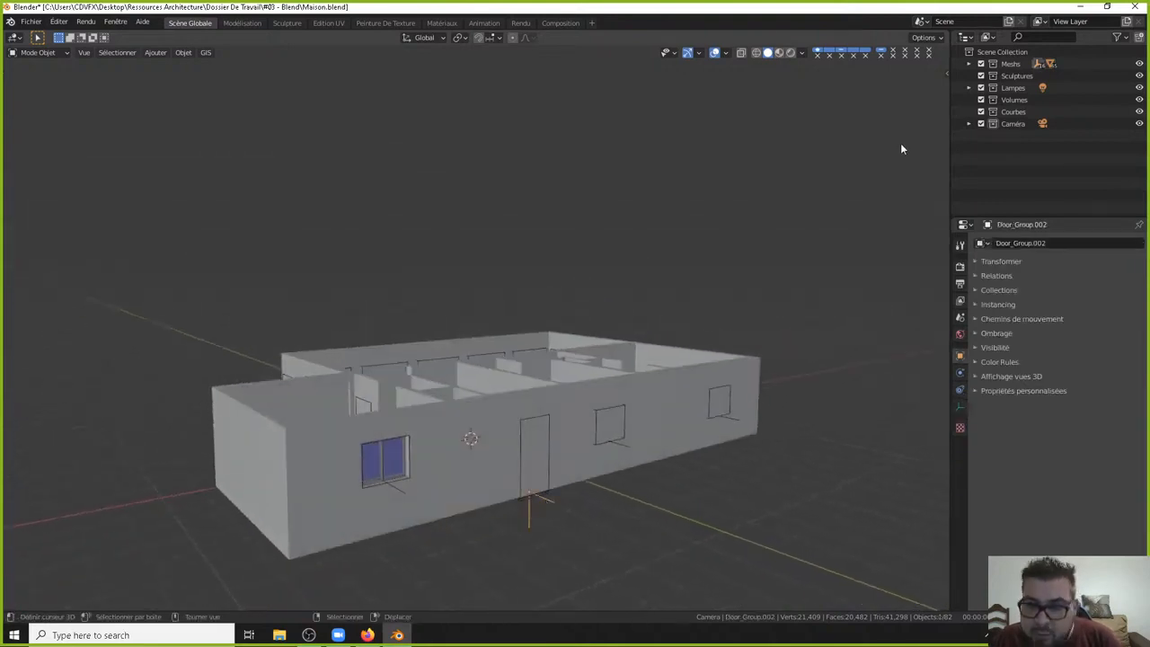
pyautogui.press('n')
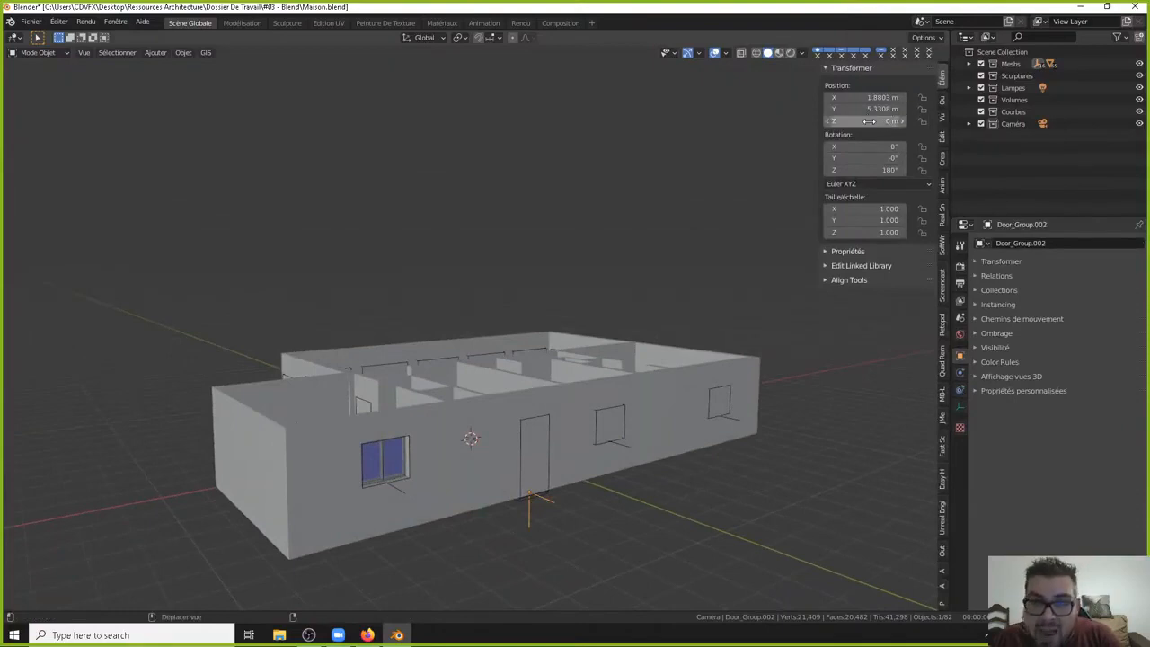
pyautogui.press('n')
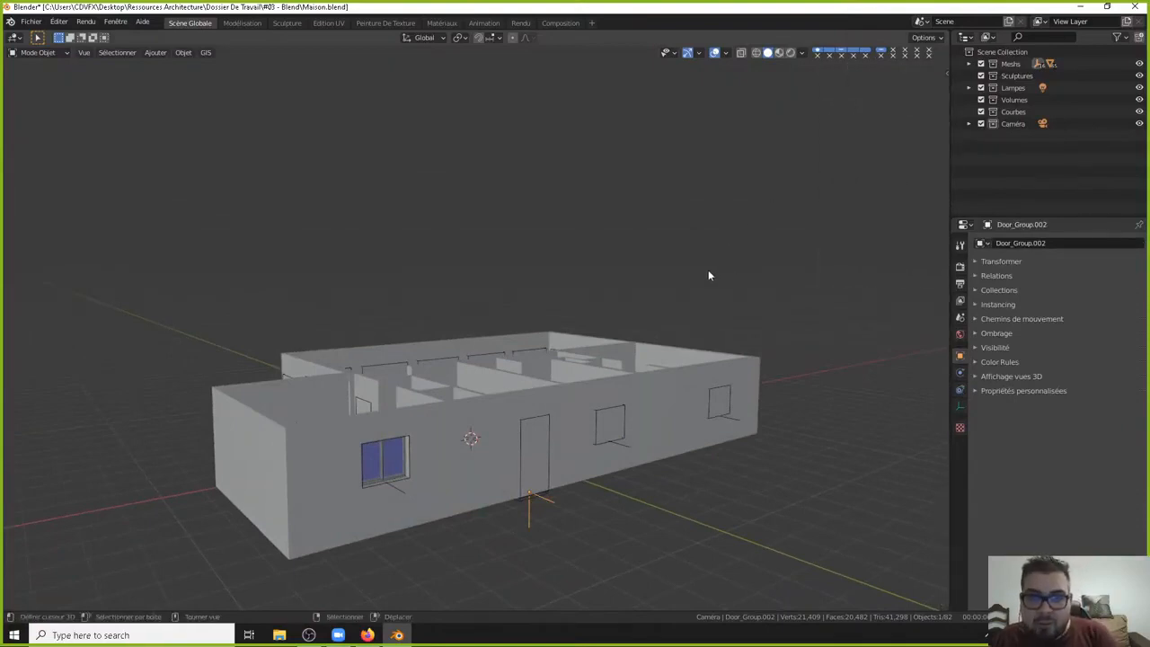
pyautogui.moveTo(664, 268); pyautogui.dragTo(461, 337, button='middle')
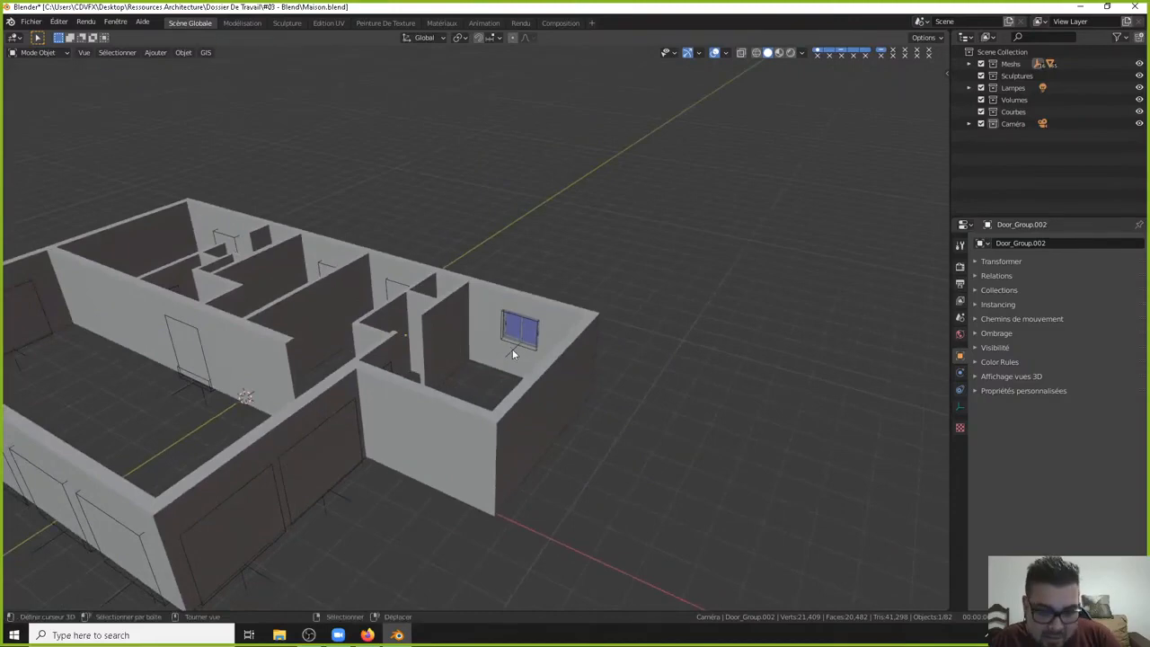
pyautogui.click(512, 355)
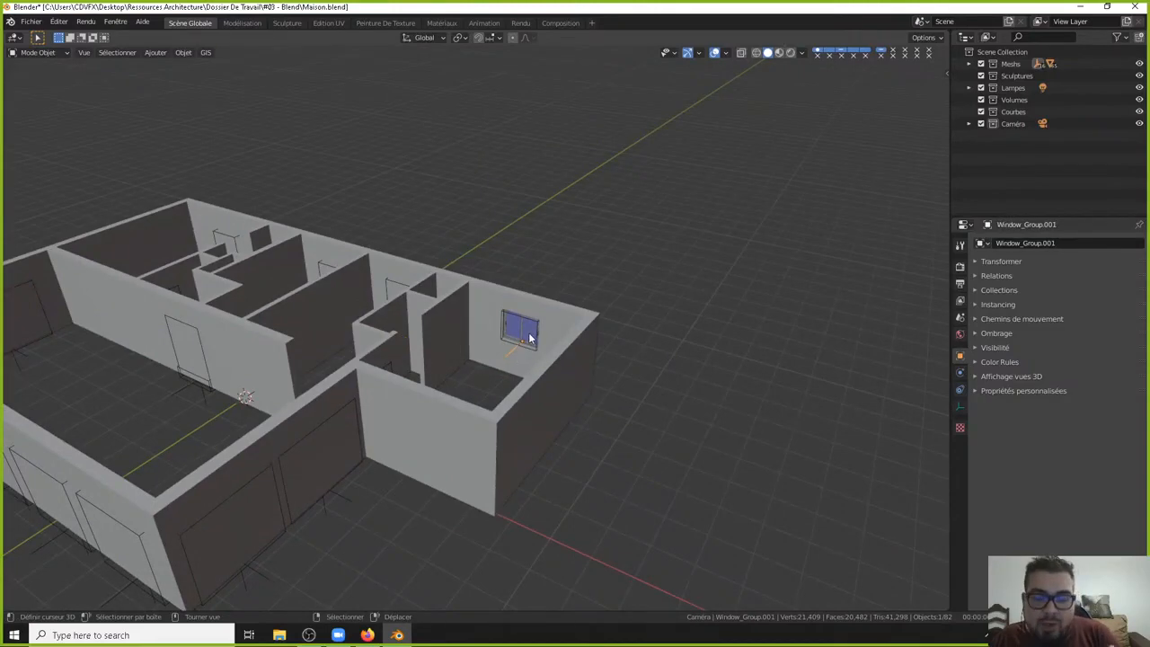
# Select the rear door's controller and nudge it slightly along the global Z axis.
pyautogui.moveTo(517, 339); pyautogui.dragTo(604, 406, button='middle')
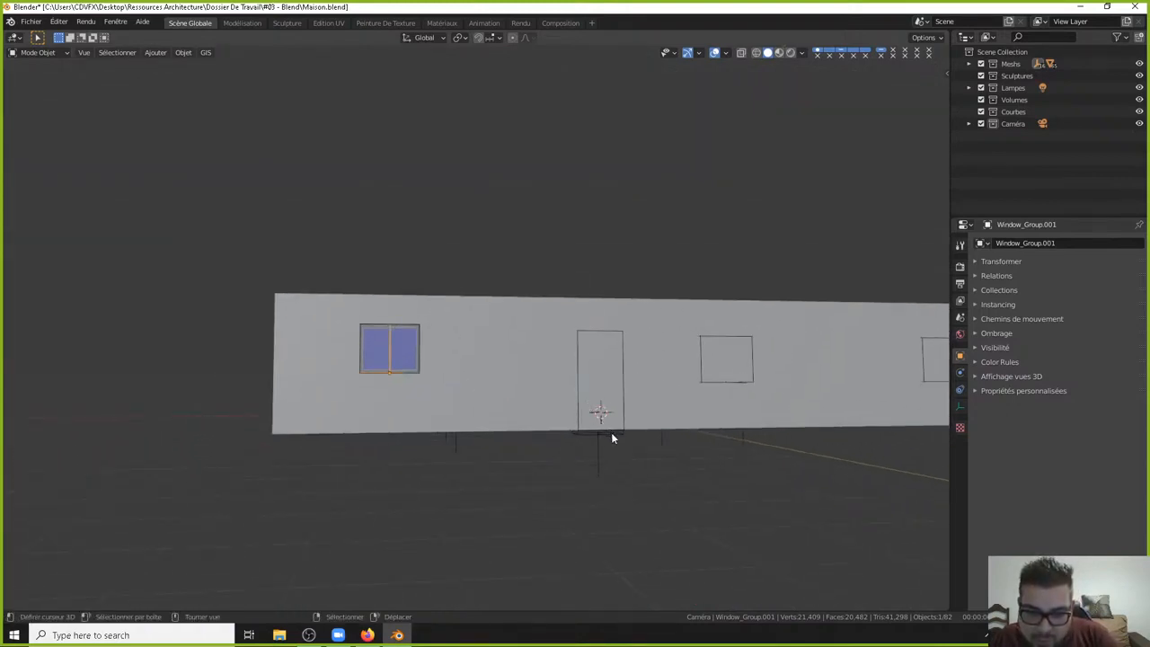
pyautogui.click(611, 432)
pyautogui.click(660, 419)
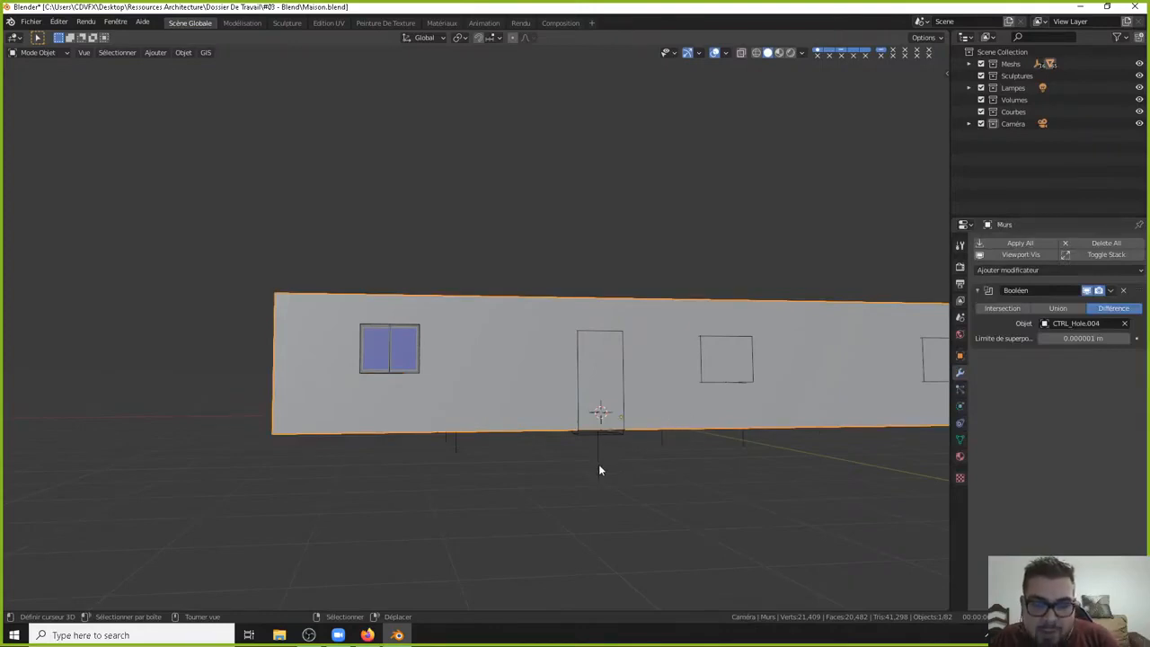
pyautogui.click(617, 435)
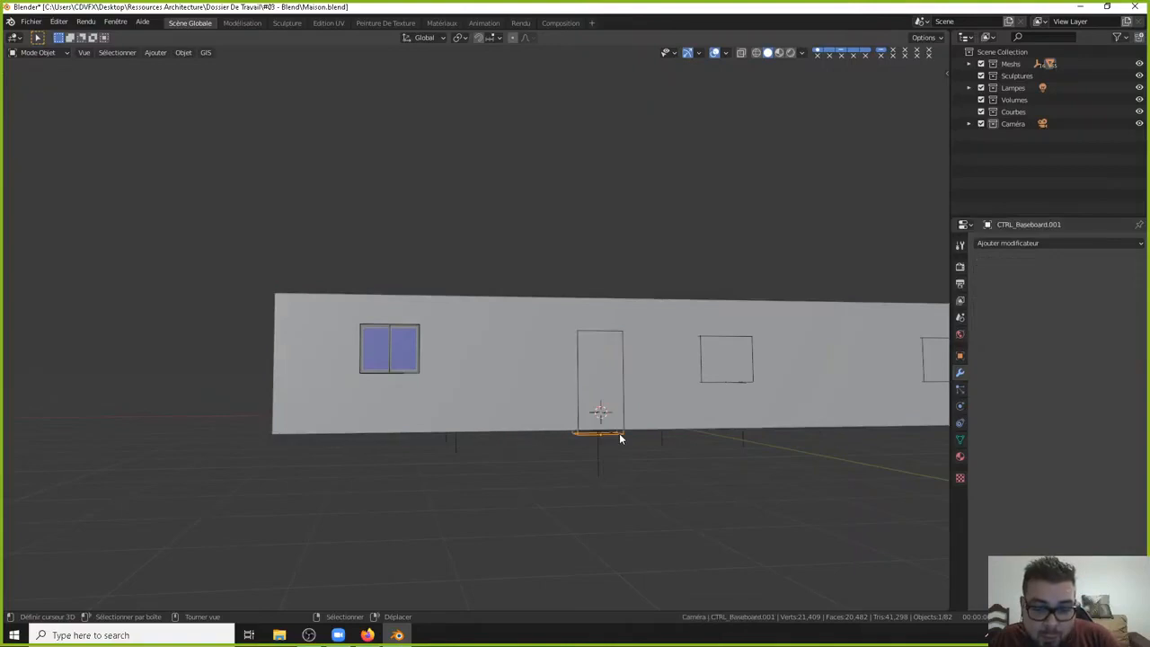
pyautogui.click(600, 450)
pyautogui.press('g')
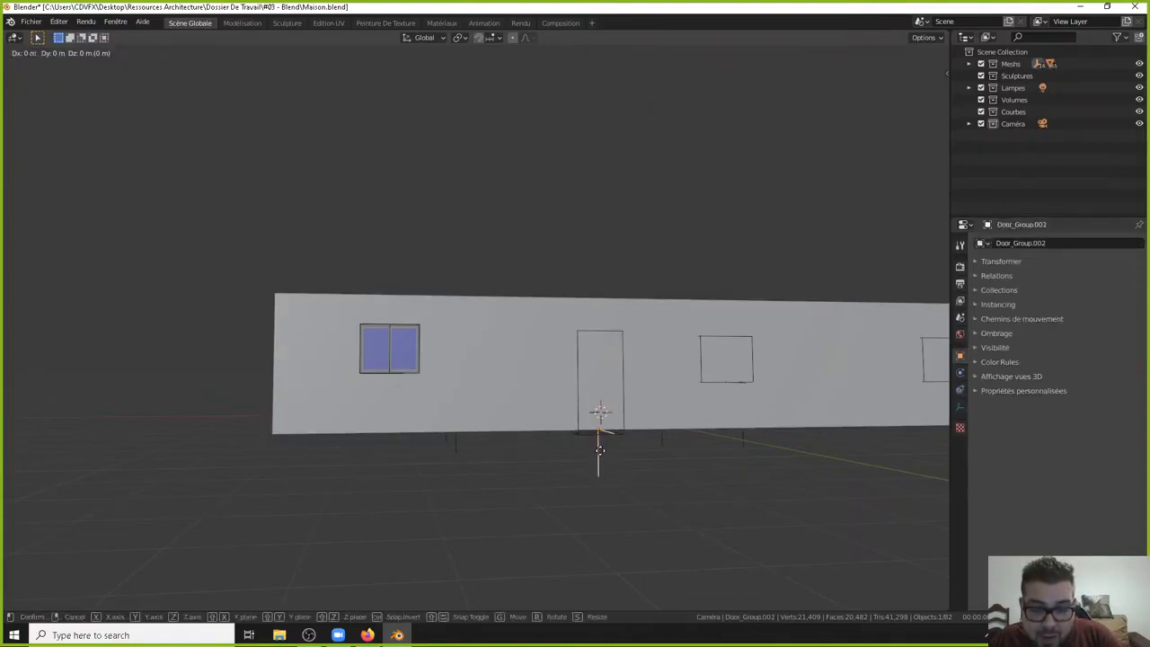
pyautogui.press('z')
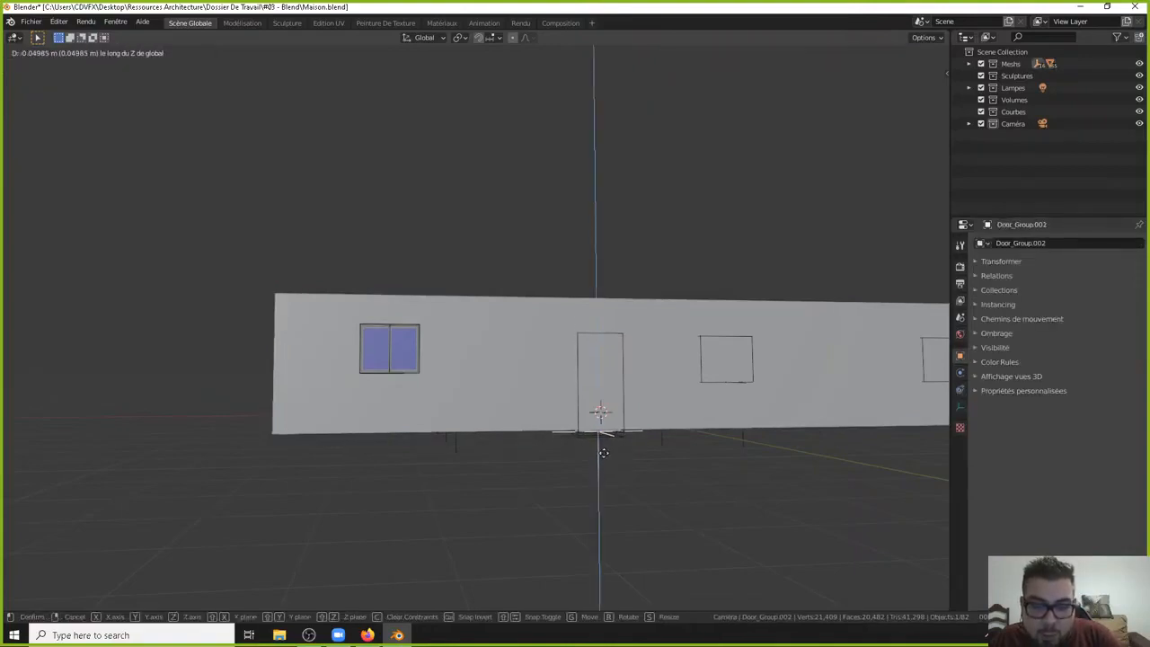
pyautogui.click(604, 452)
# Deselect everything and examine where the rear door's bottom edge meets the base of the wall.
pyautogui.press('a')
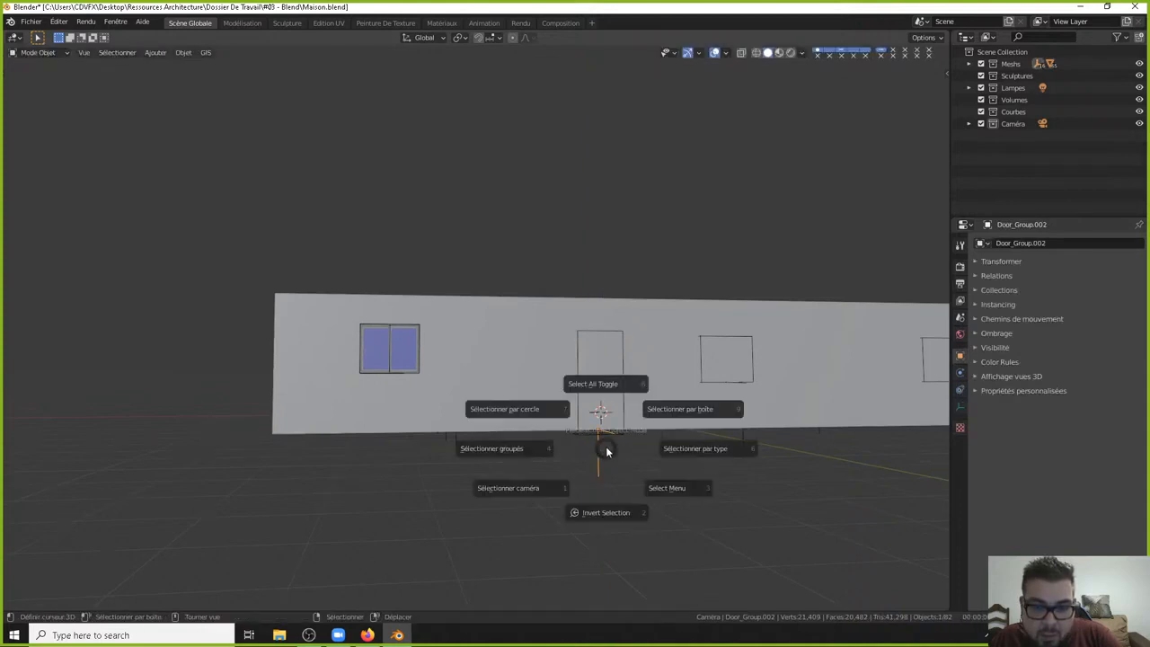
pyautogui.click(607, 390)
pyautogui.scroll(4, 613, 479)
pyautogui.moveTo(614, 485); pyautogui.dragTo(689, 360, button='middle')
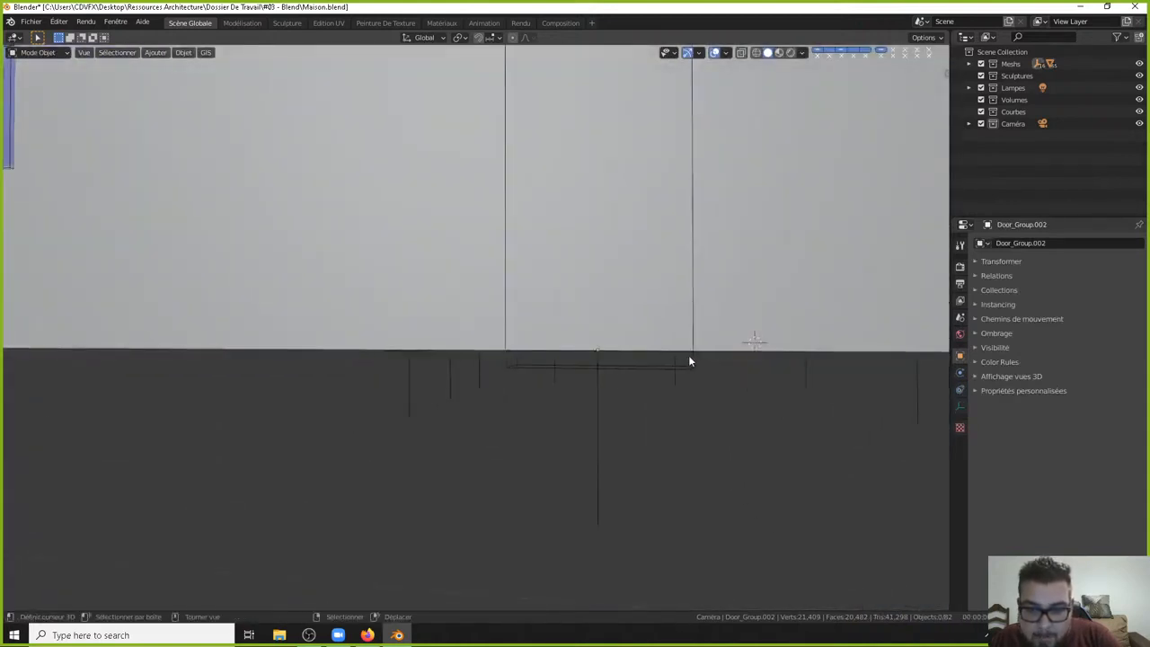
pyautogui.scroll(-3, 689, 361)
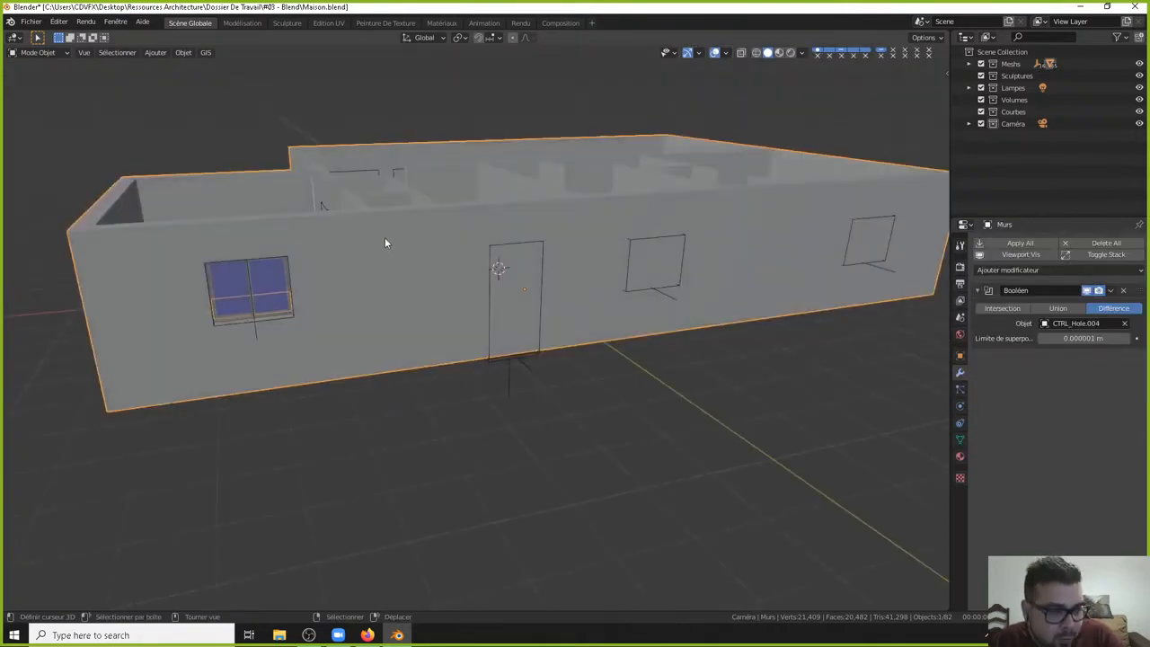
# Duplicate the walls' Boolean modifier and set the copy's object to CTRL_Hole.
pyautogui.click(1111, 291)
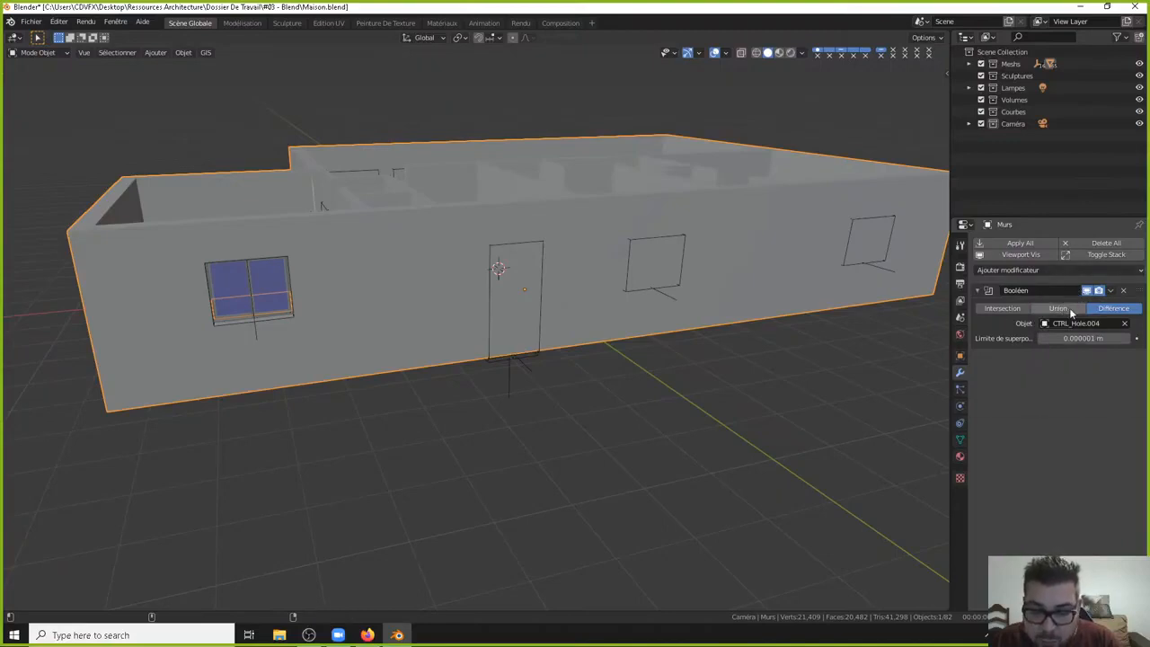
pyautogui.hotkey('shift', 'd')
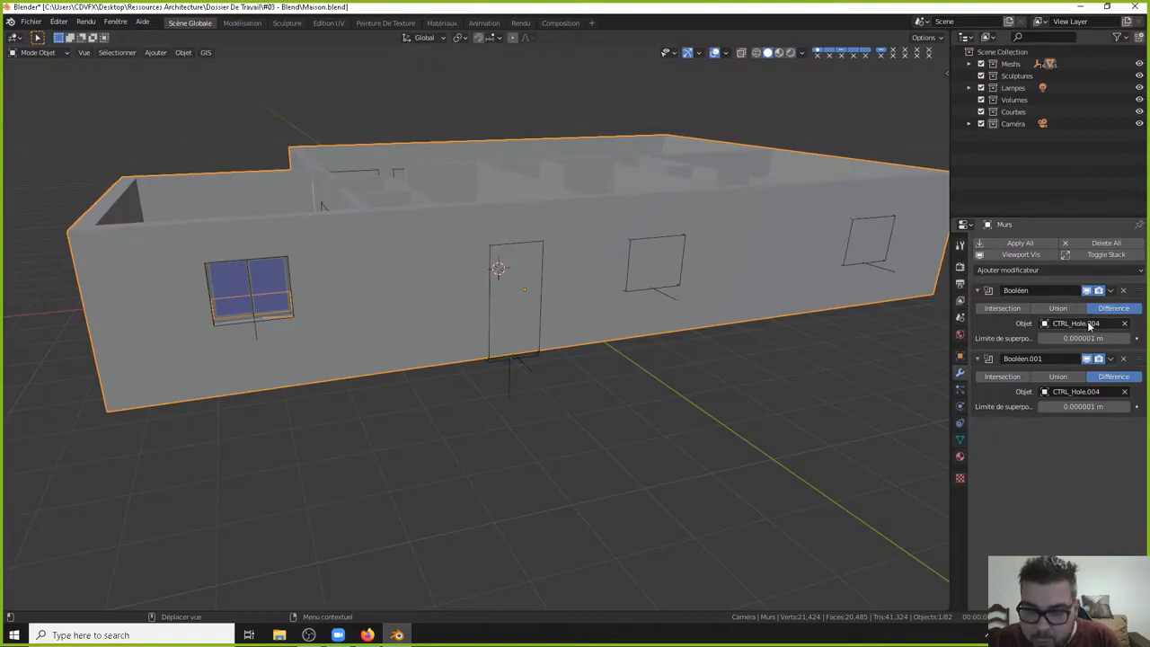
pyautogui.click(1084, 393)
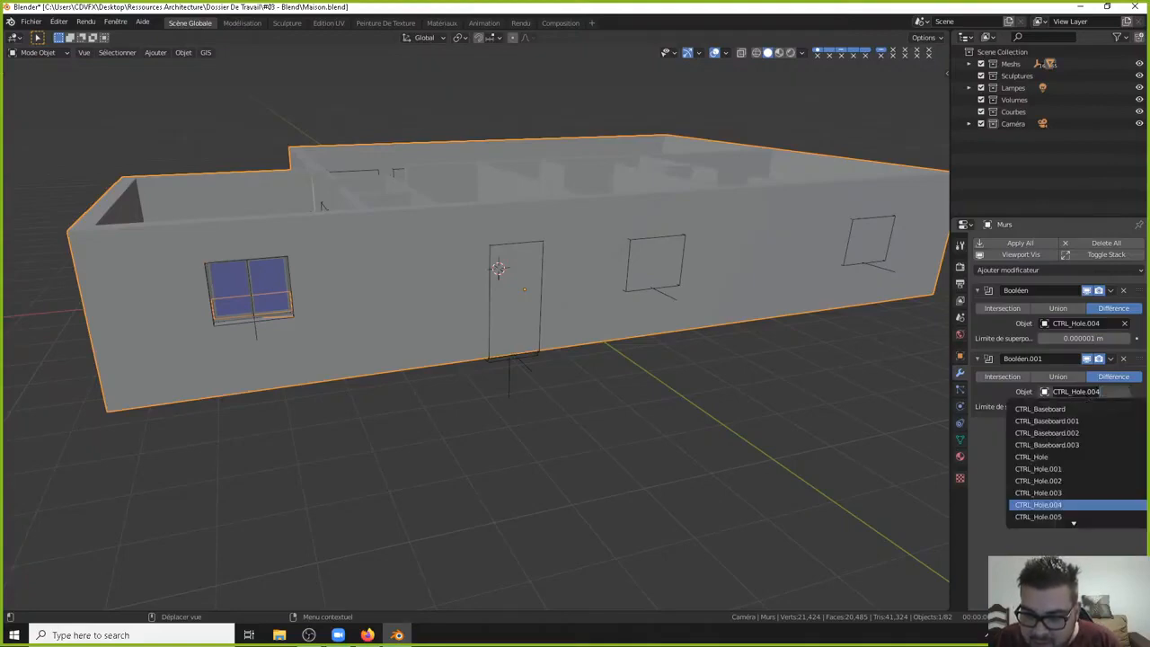
pyautogui.click(1060, 456)
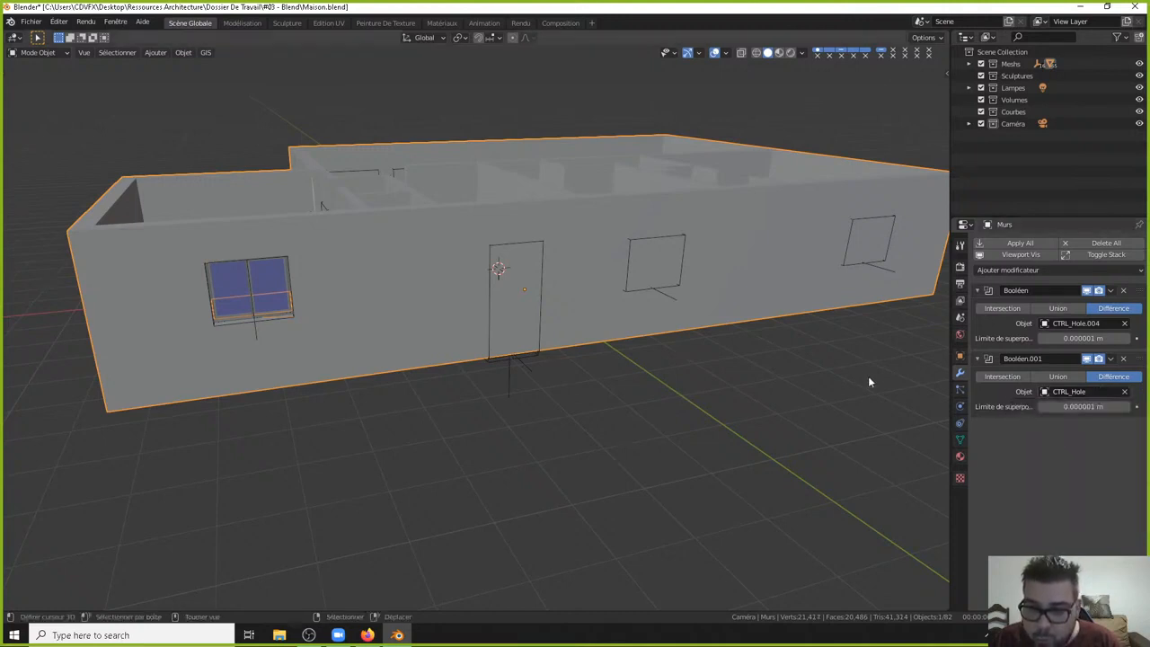
# Duplicate the walls' second Boolean modifier and set the copy's object to CTRL_Hole.001.
pyautogui.scroll(-4, 345, 293)
pyautogui.moveTo(405, 295); pyautogui.dragTo(772, 423, button='middle')
pyautogui.click(1110, 358)
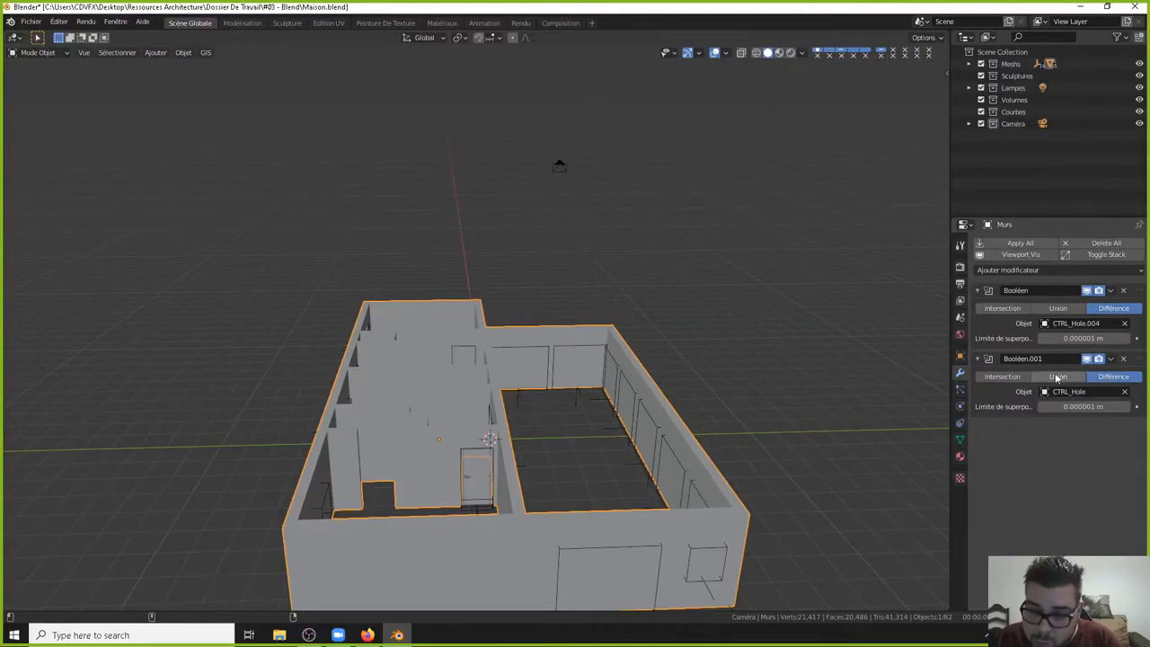
pyautogui.hotkey('shift', 'd')
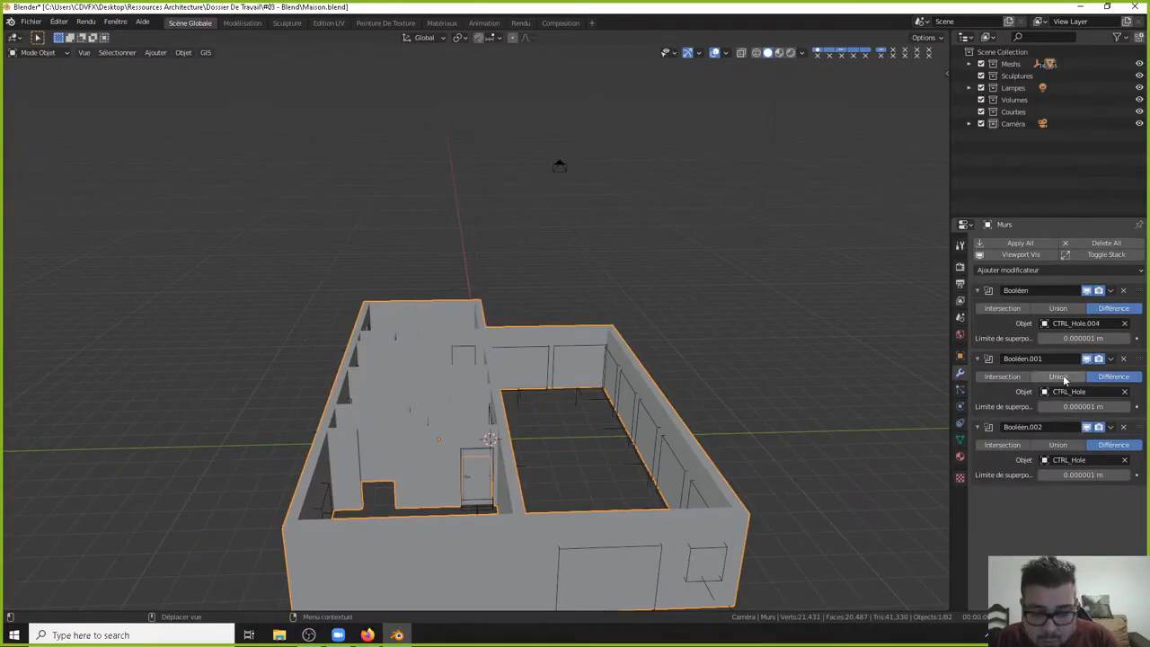
pyautogui.click(1091, 459)
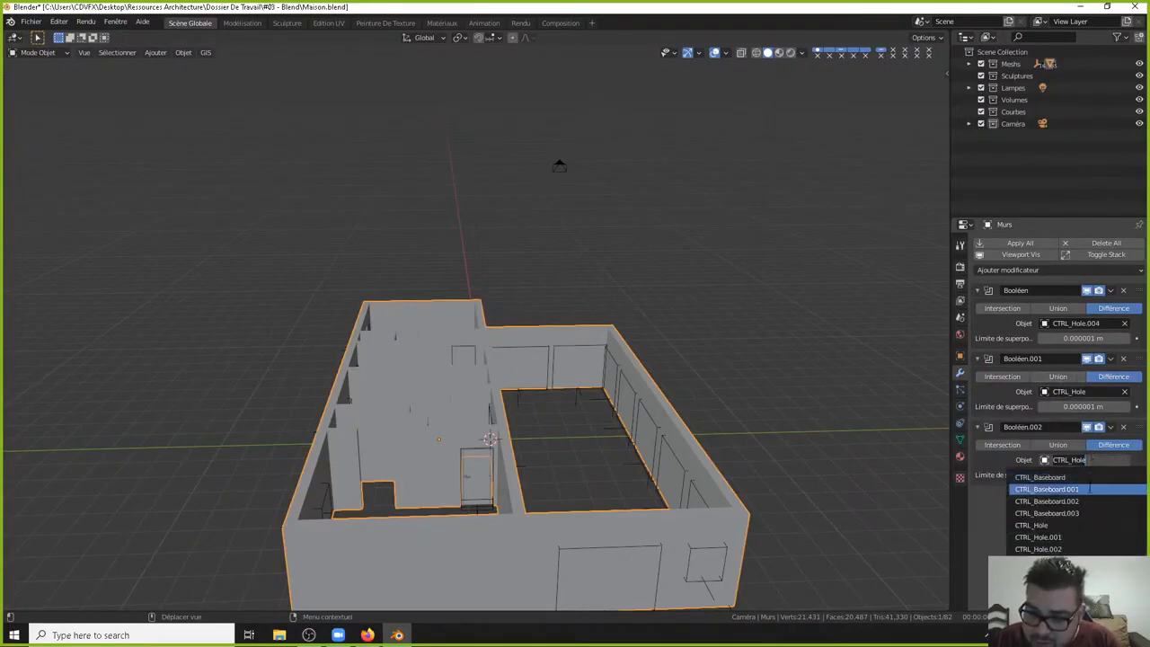
pyautogui.click(1062, 537)
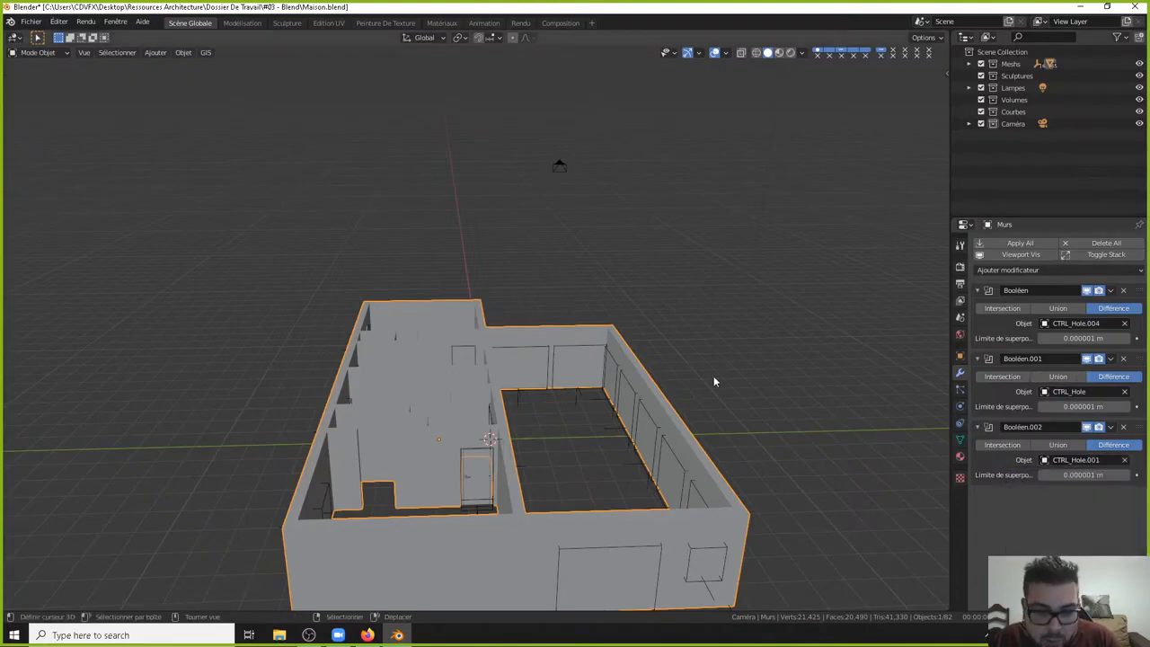
# Duplicate the CTRL_Hole.001 Boolean modifier on the walls and set the copy's object to CTRL_Hole.002.
pyautogui.moveTo(713, 377); pyautogui.dragTo(535, 301, button='middle')
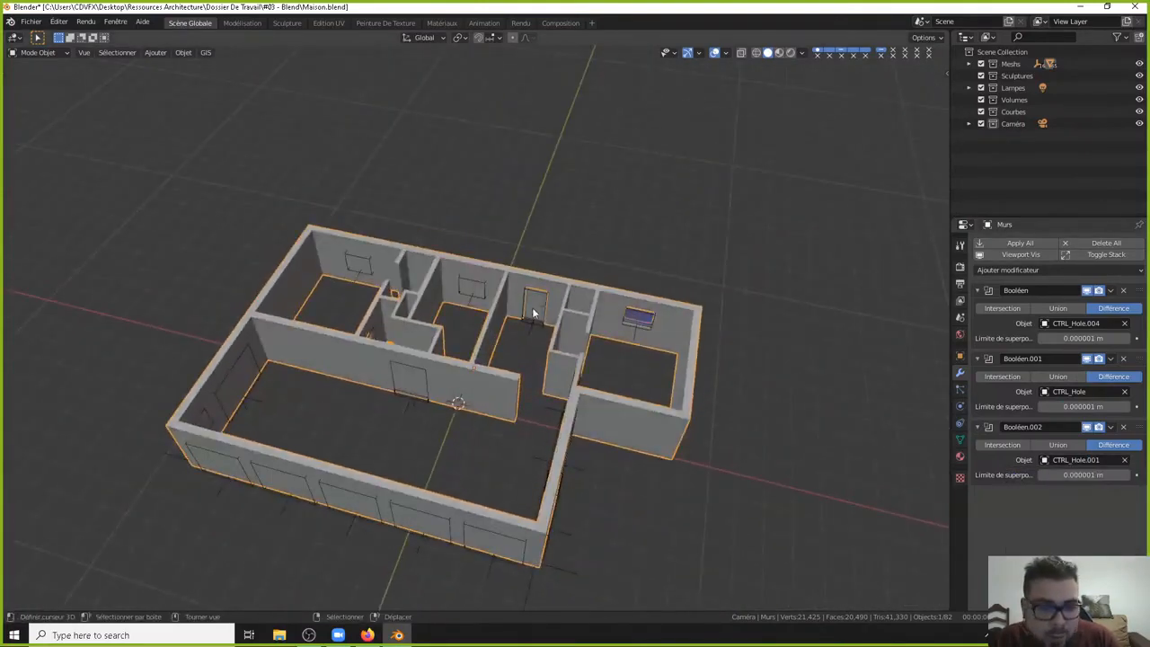
pyautogui.click(1110, 428)
pyautogui.click(1065, 452)
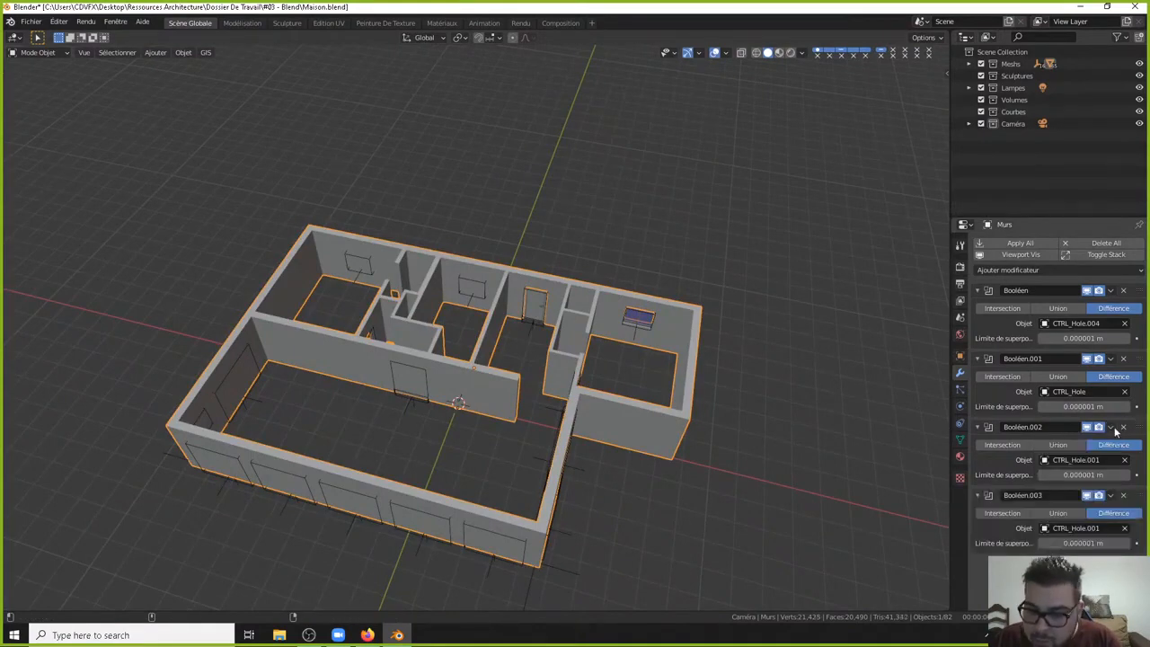
pyautogui.click(1096, 528)
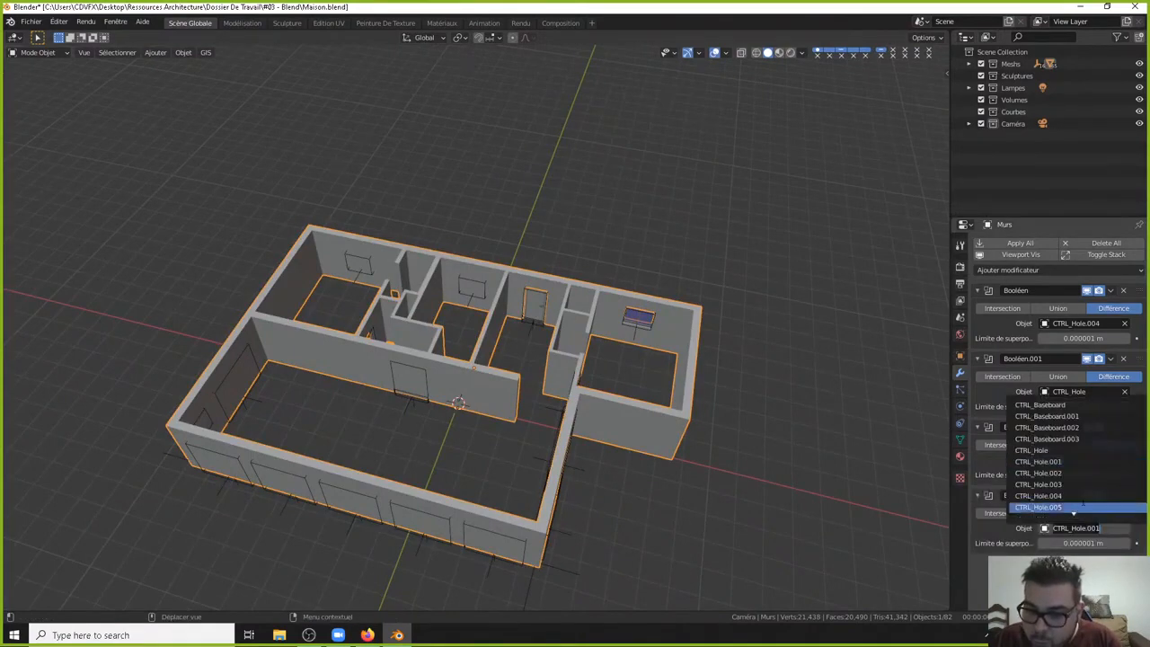
pyautogui.click(1060, 472)
# Collapse the walls' first three Boolean modifiers, then duplicate the last one with CTRL_Hole.003 as the copy's object.
pyautogui.moveTo(614, 409)
pyautogui.mouseDown(button='middle')
pyautogui.moveTo(616, 385)
pyautogui.moveTo(702, 362)
pyautogui.moveTo(756, 370)
pyautogui.moveTo(703, 419)
pyautogui.moveTo(625, 421)
pyautogui.moveTo(536, 387)
pyautogui.moveTo(521, 362)
pyautogui.moveTo(609, 382)
pyautogui.moveTo(503, 422)
pyautogui.moveTo(423, 417)
pyautogui.moveTo(432, 455)
pyautogui.moveTo(368, 435)
pyautogui.moveTo(644, 398)
pyautogui.moveTo(616, 401)
pyautogui.mouseUp(button='middle')
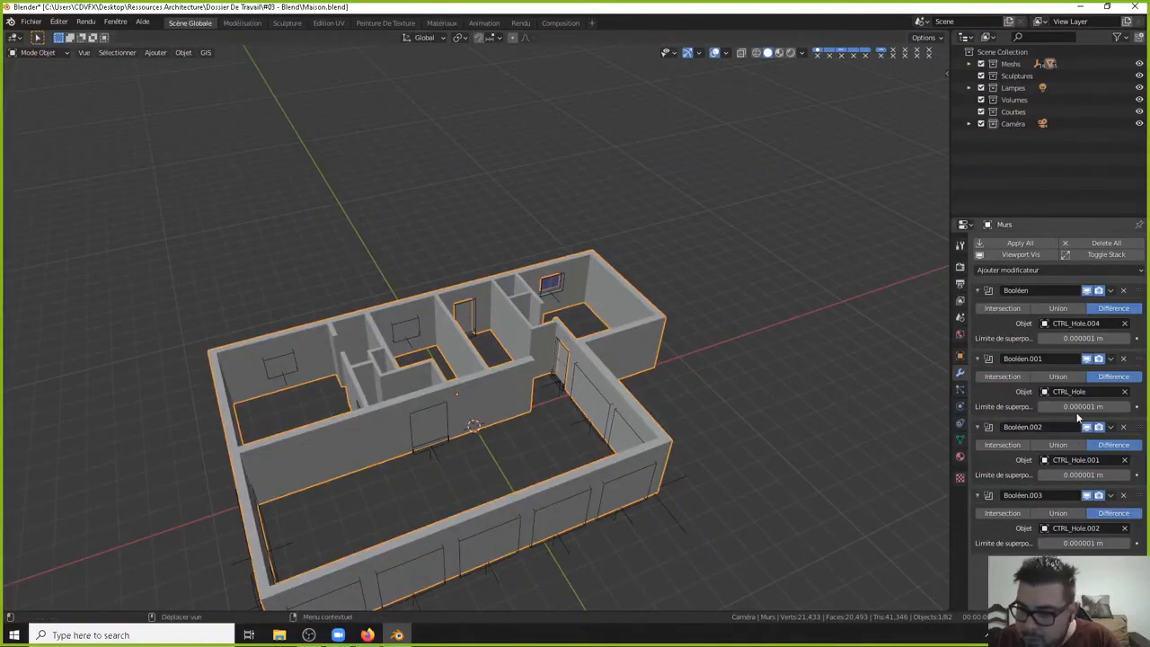
pyautogui.click(978, 290)
pyautogui.click(978, 306)
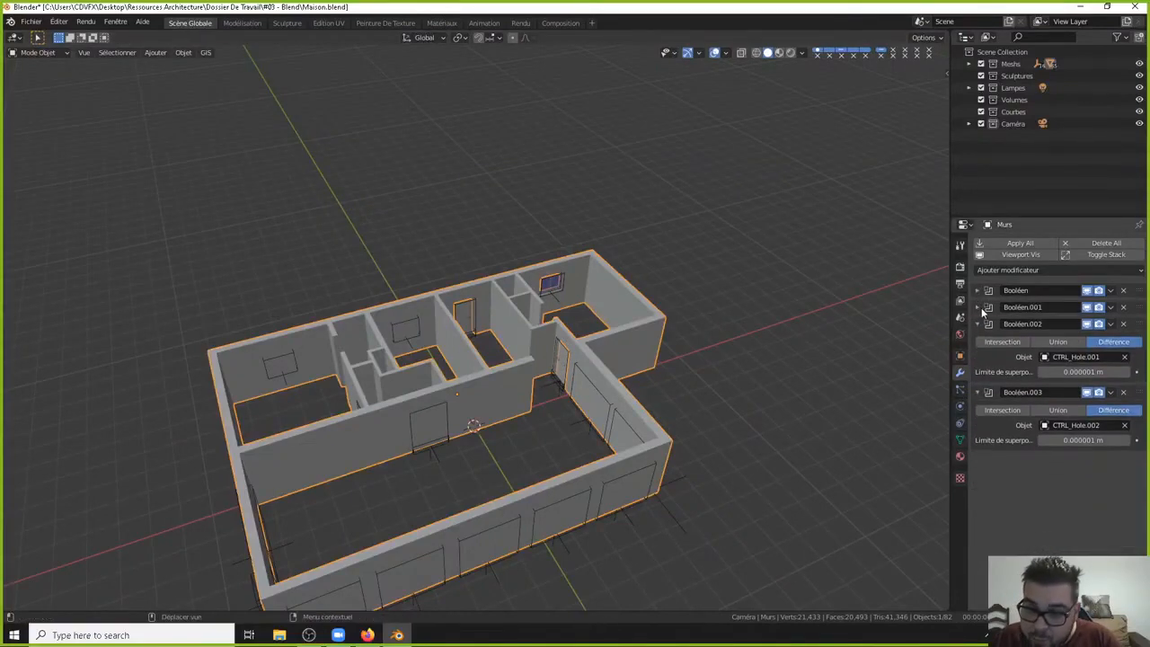
pyautogui.click(978, 324)
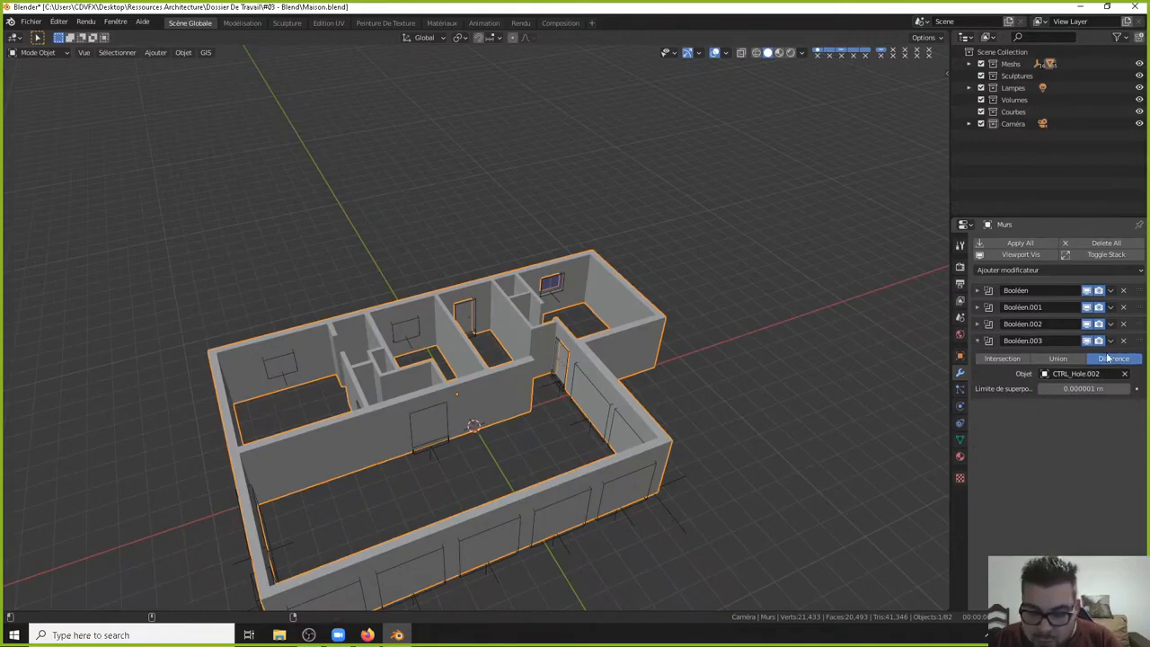
pyautogui.hotkey('shift', 'd')
pyautogui.click(1091, 440)
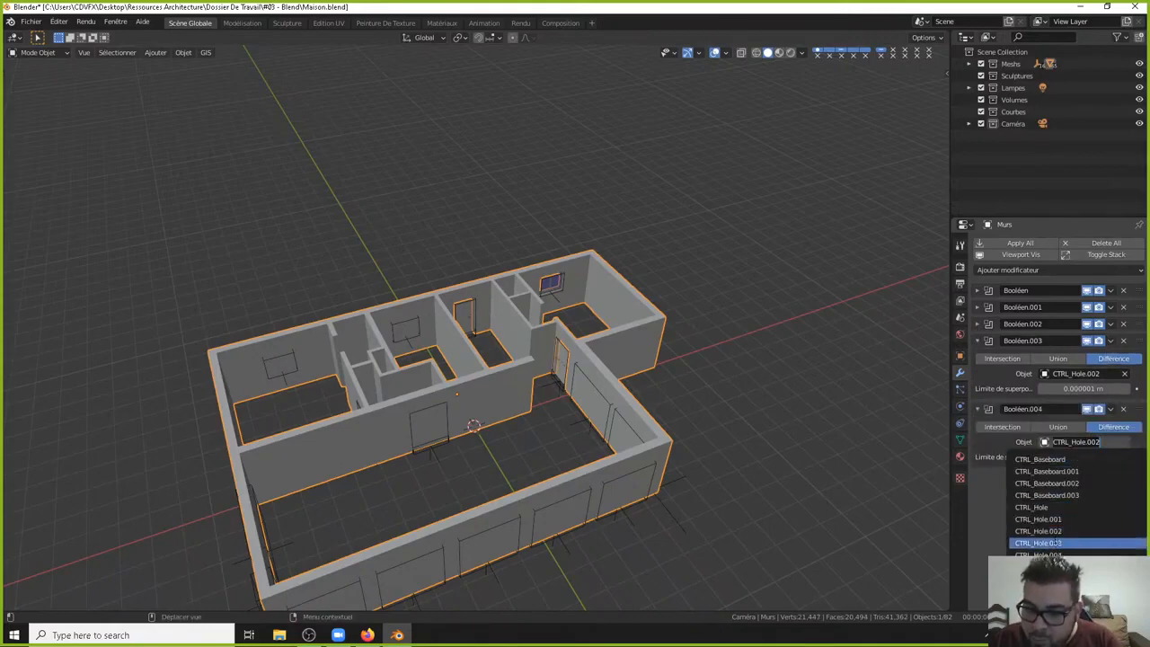
pyautogui.click(1037, 542)
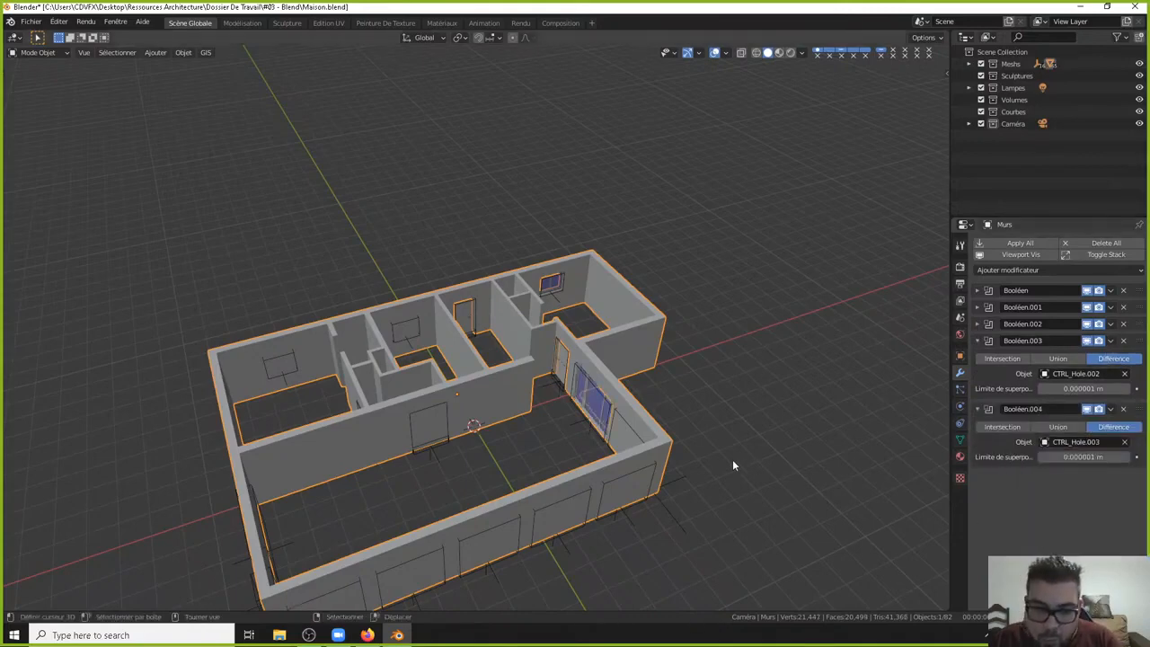
# Duplicate the CTRL_Hole.003 Boolean modifier and set the copy's object to CTRL_Hole.005.
pyautogui.click(1110, 409)
pyautogui.click(1069, 435)
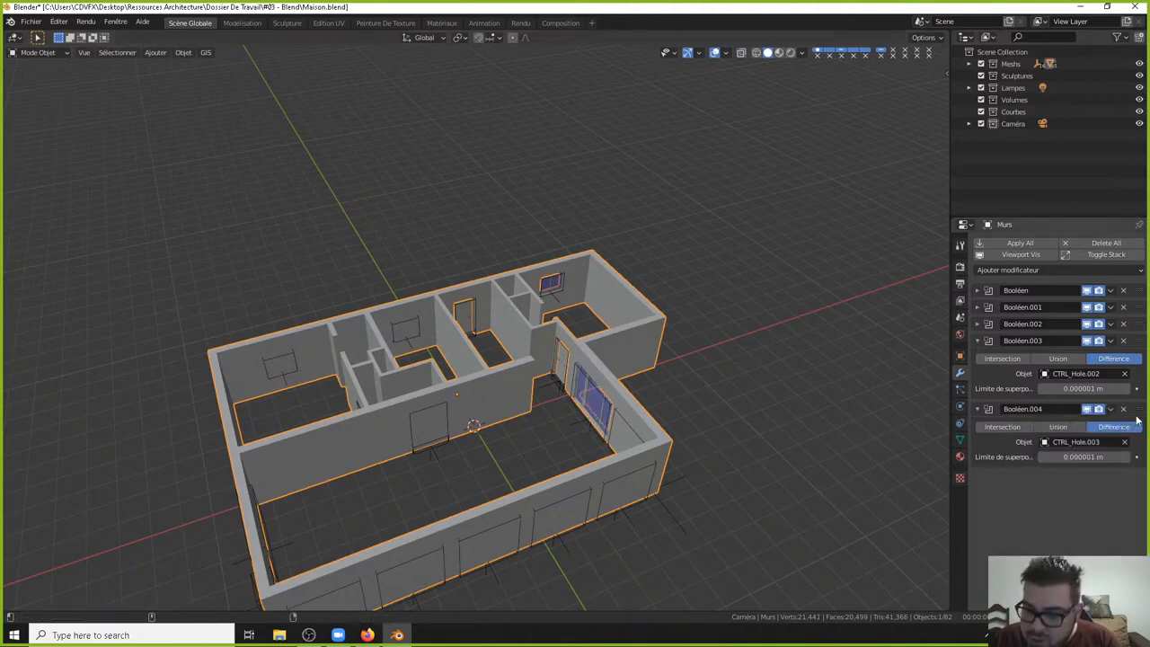
pyautogui.click(1077, 509)
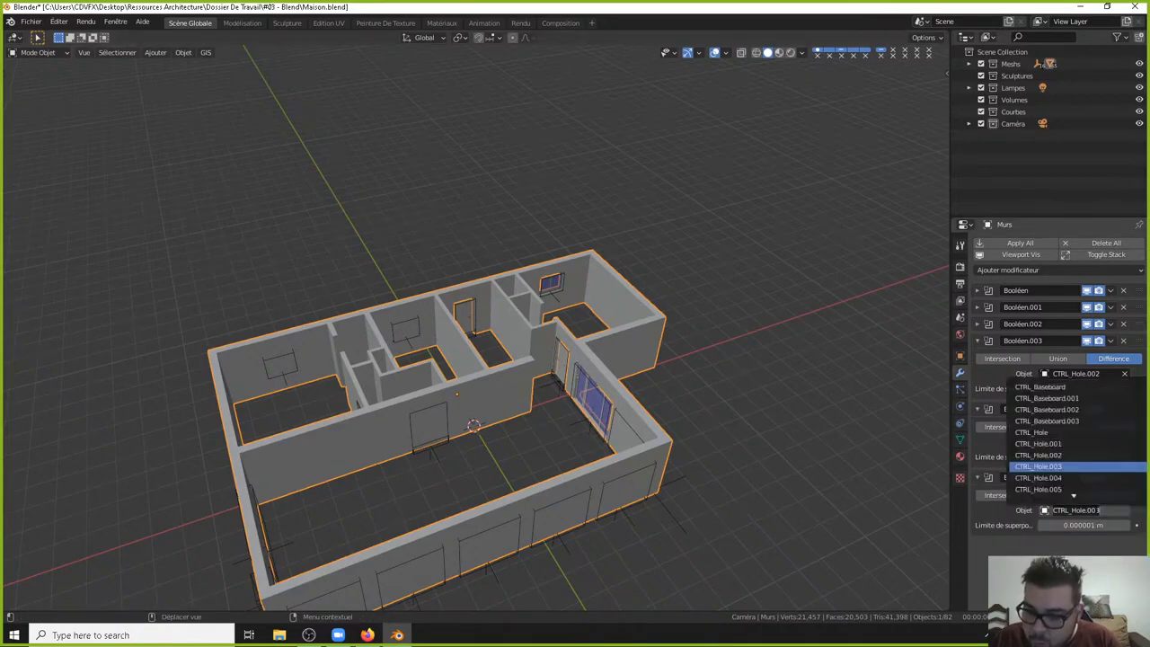
pyautogui.click(1072, 490)
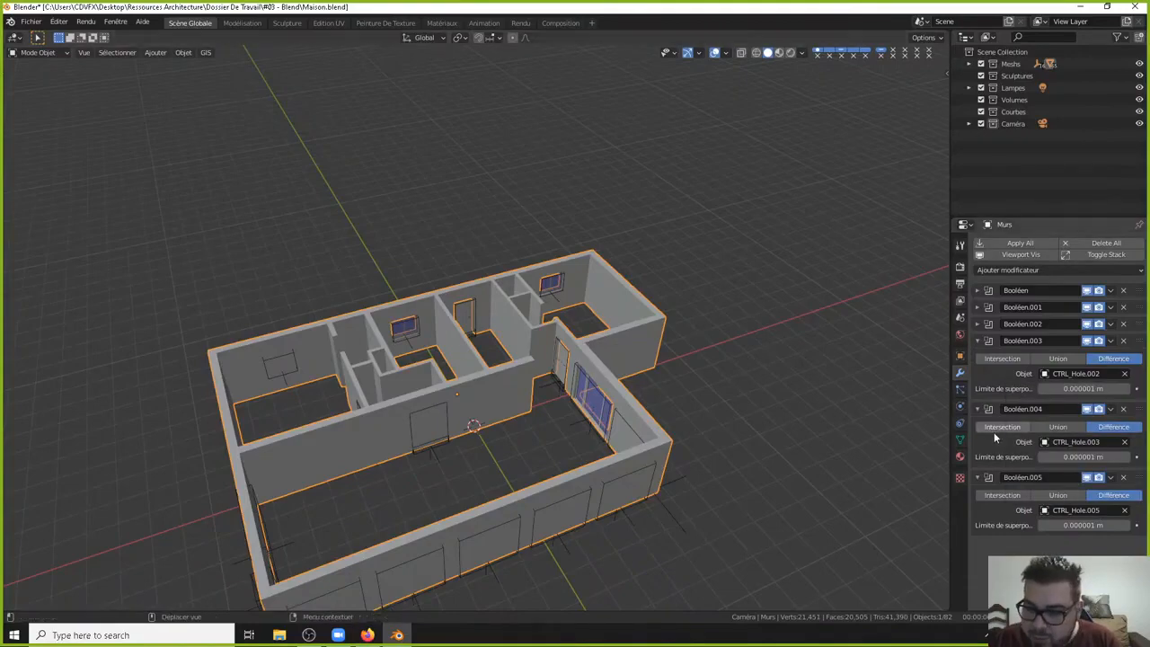
# Duplicate the CTRL_Hole.005 Boolean modifier and set the copy's object to CTRL_Hole.006.
pyautogui.hotkey('shift', 'd')
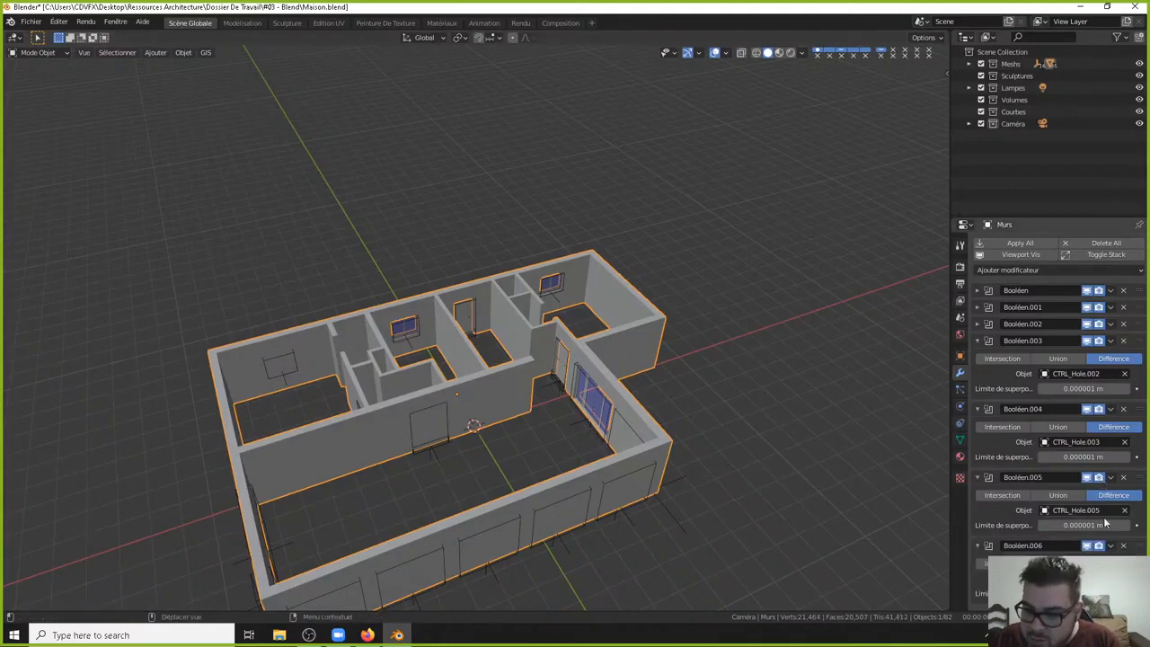
pyautogui.click(1075, 578)
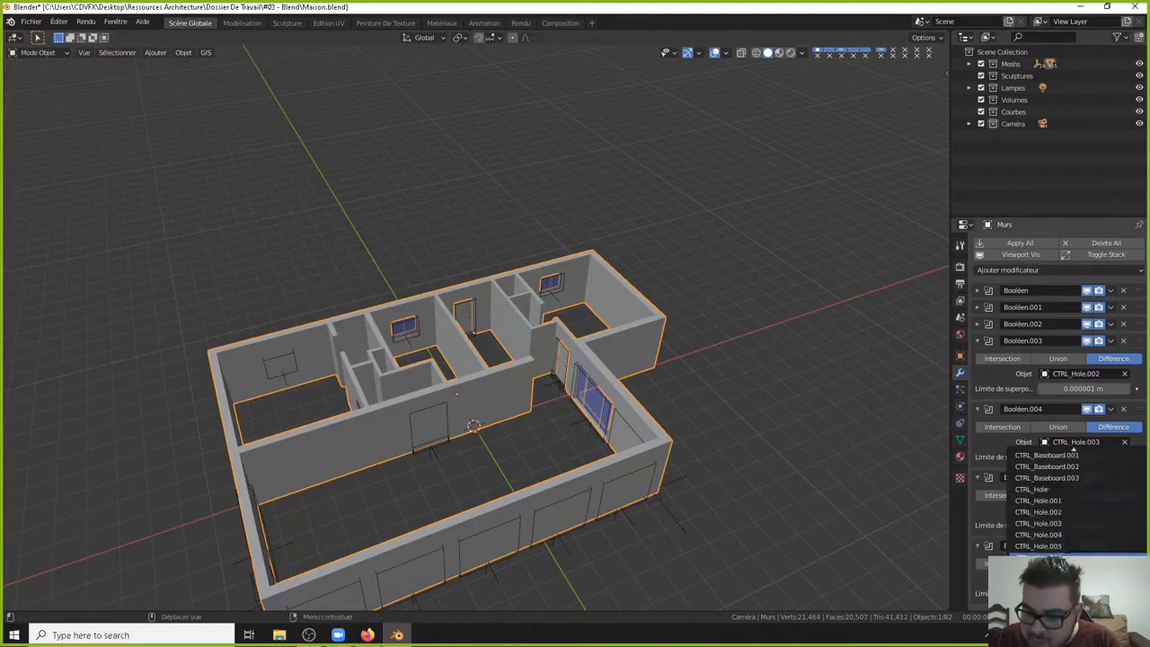
pyautogui.click(1068, 559)
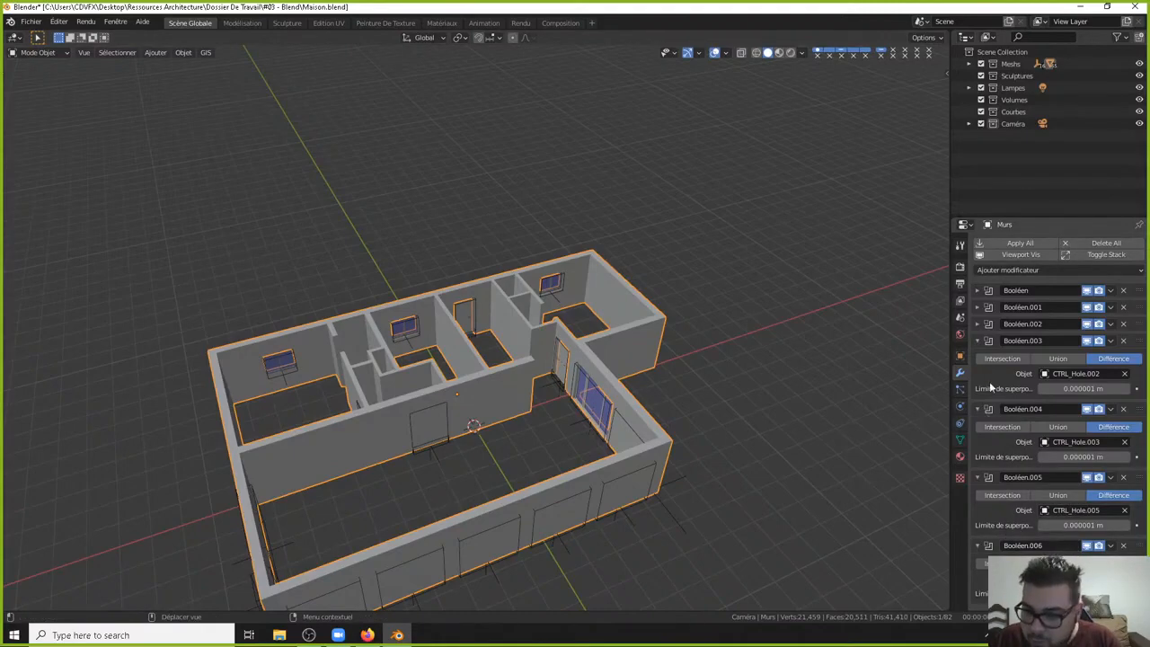
# Collapse the Booléen.003 to Booléen.005 modifiers and duplicate the last Boolean with CTRL_Hole.007 as the copy's object.
pyautogui.click(979, 342)
pyautogui.click(978, 356)
pyautogui.click(978, 374)
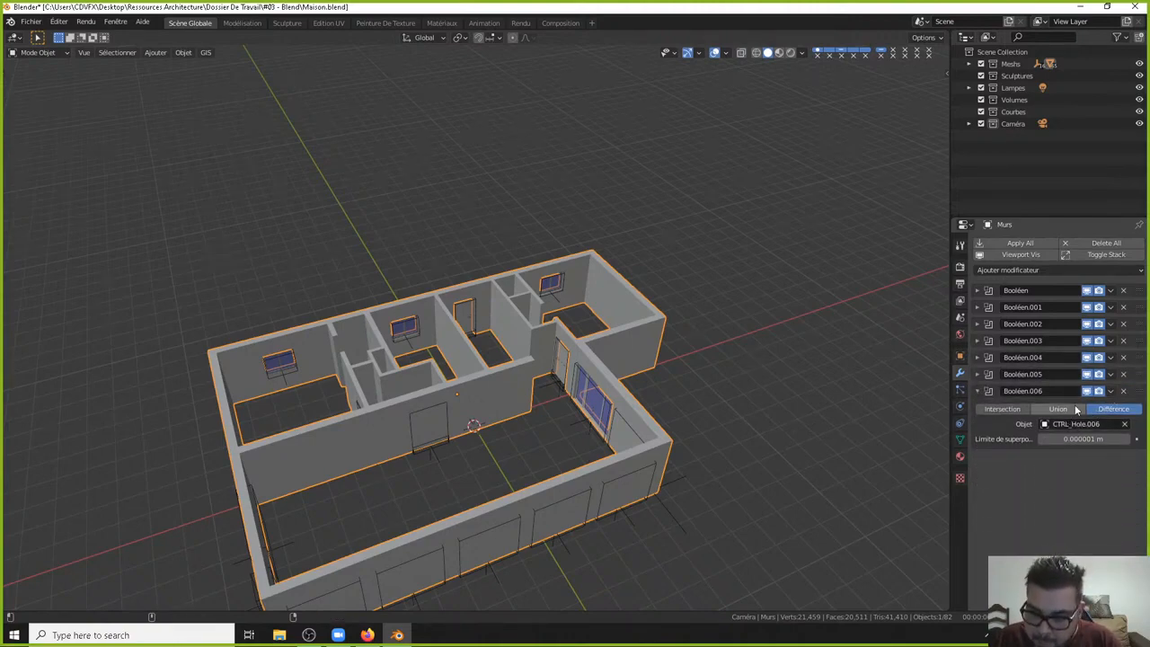
pyautogui.hotkey('shift', 'd')
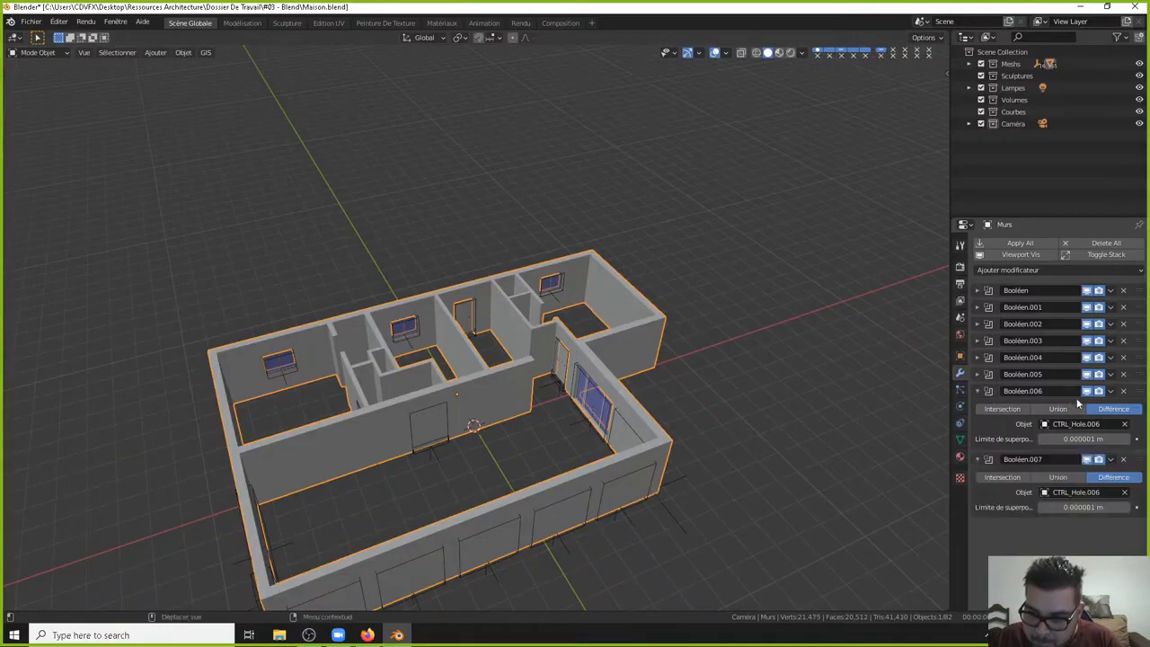
pyautogui.click(1078, 492)
pyautogui.click(1046, 470)
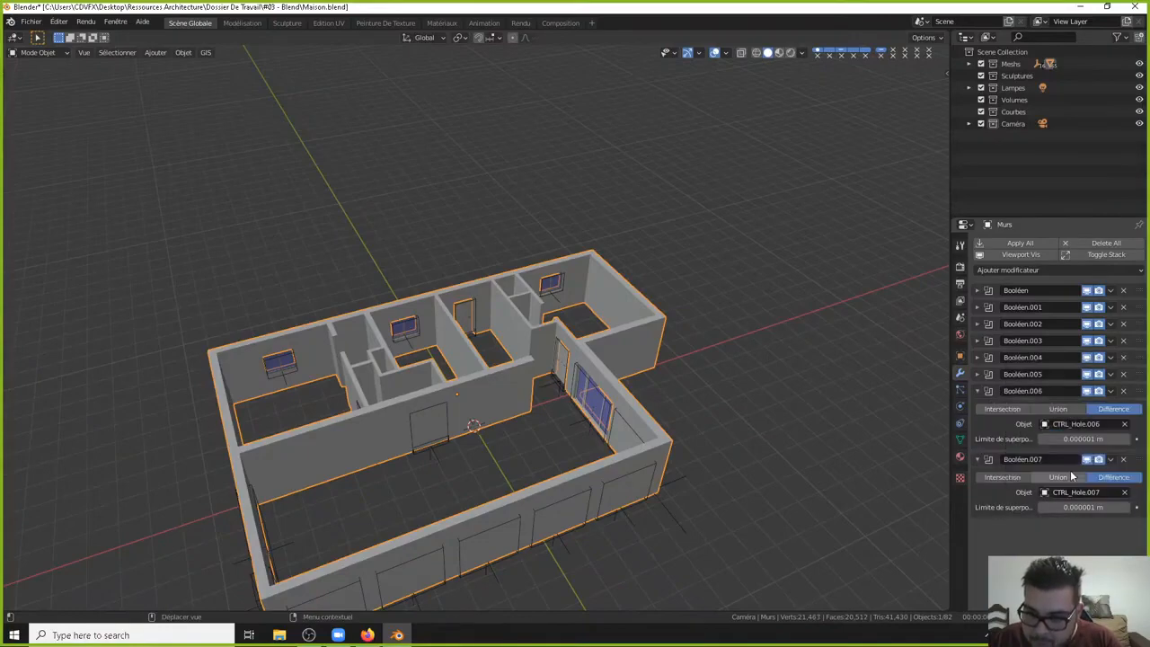
# Duplicate the CTRL_Hole.007 Boolean modifier, set the copy's object to CTRL_Hole.008, and collapse the two modifiers above it.
pyautogui.moveTo(742, 399); pyautogui.dragTo(595, 399, button='middle')
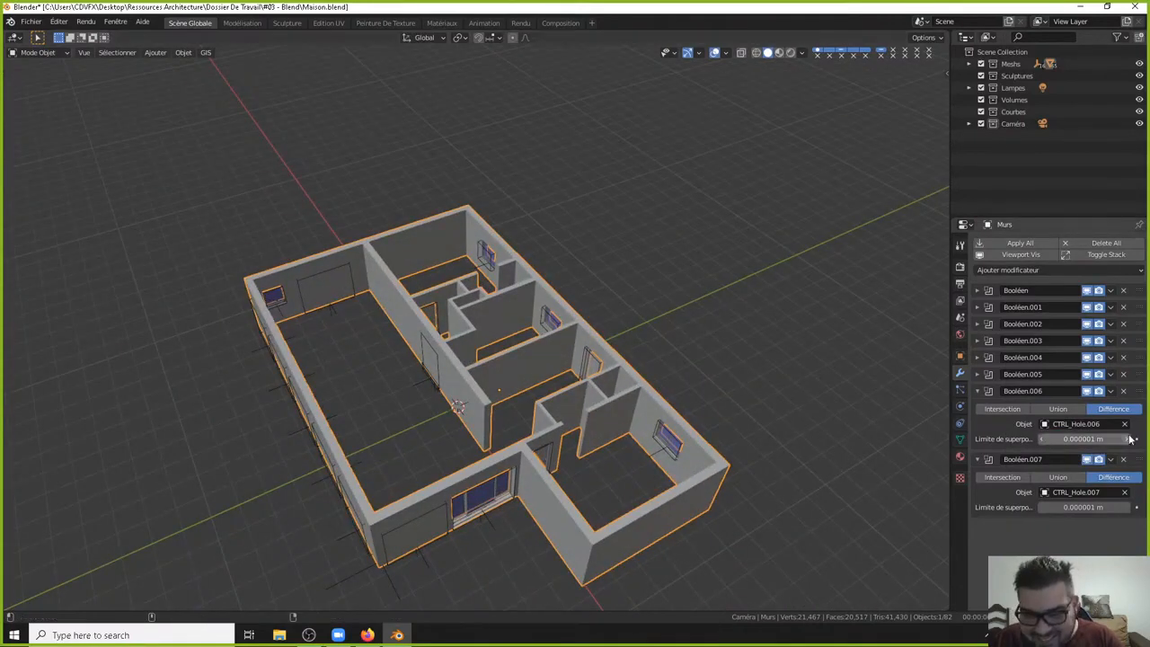
pyautogui.hotkey('shift', 'd')
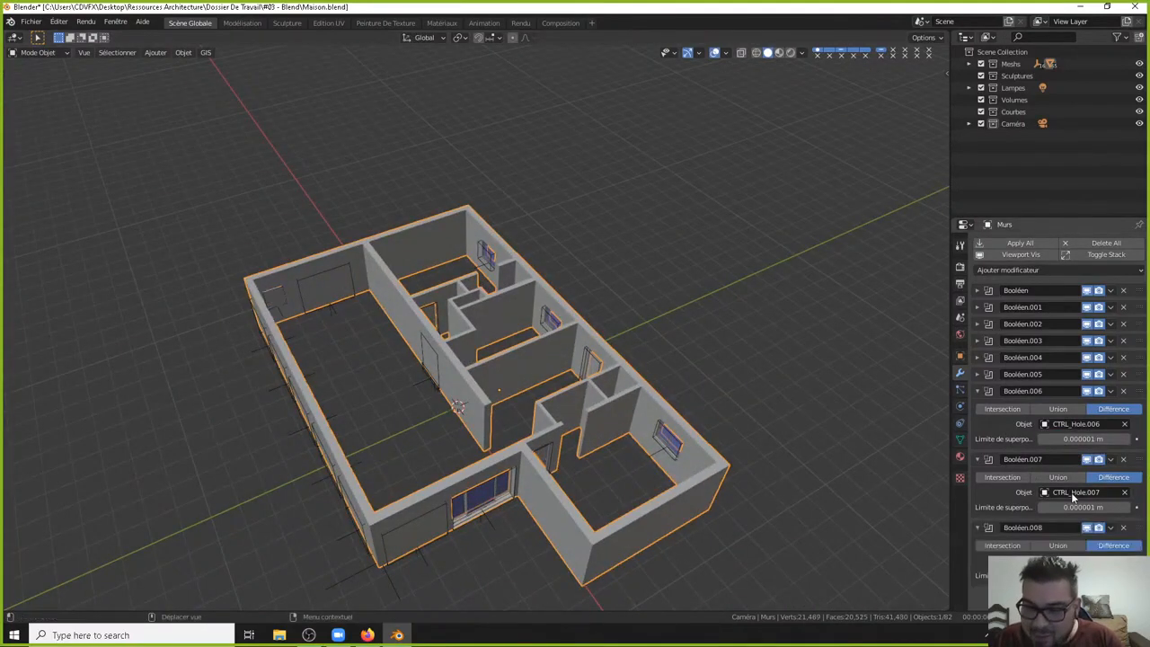
pyautogui.click(977, 391)
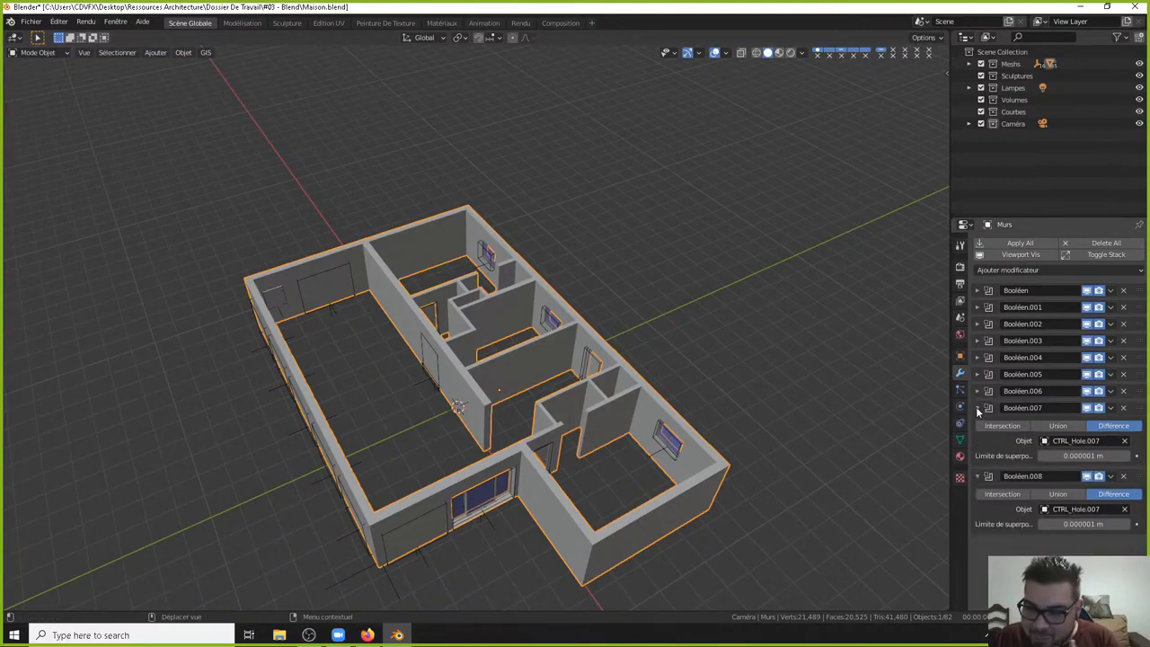
pyautogui.click(975, 406)
pyautogui.click(1082, 458)
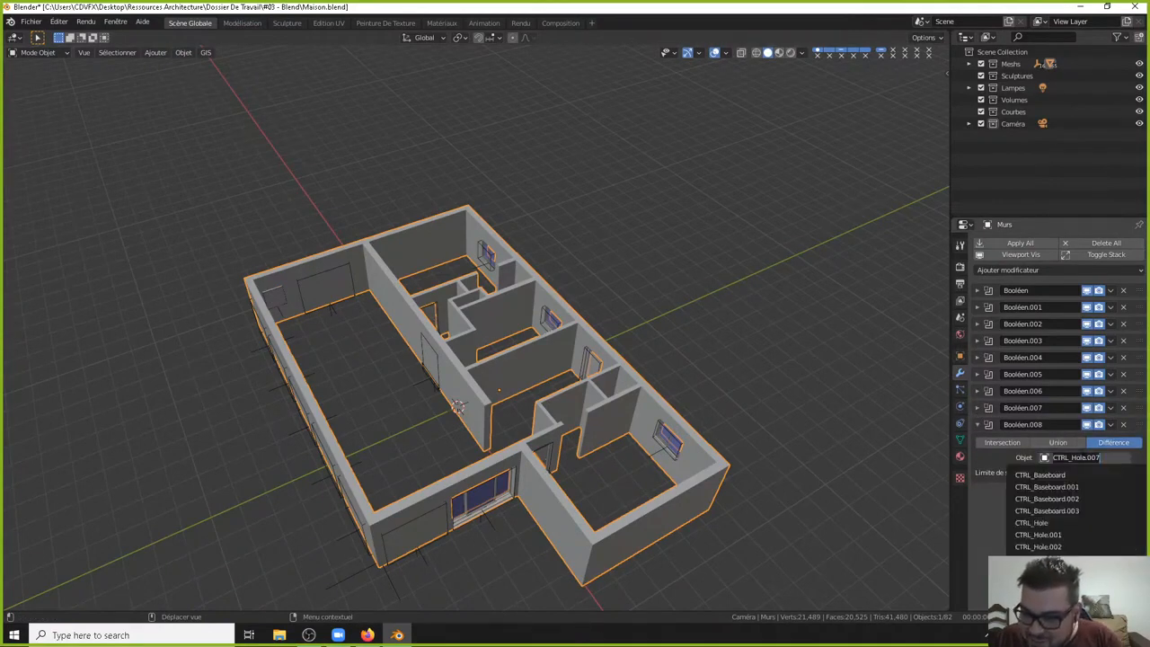
pyautogui.click(1040, 558)
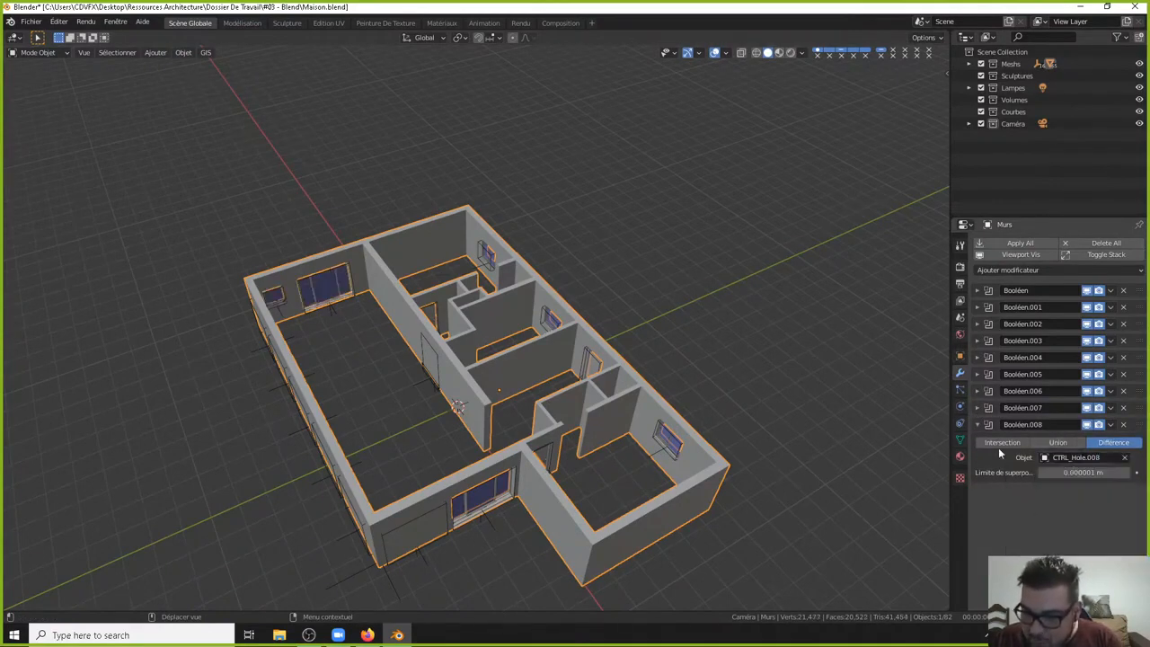
# Collapse the CTRL_Hole.008 Boolean modifier and duplicate it with CTRL_Hole.009 as the copy's object.
pyautogui.click(980, 425)
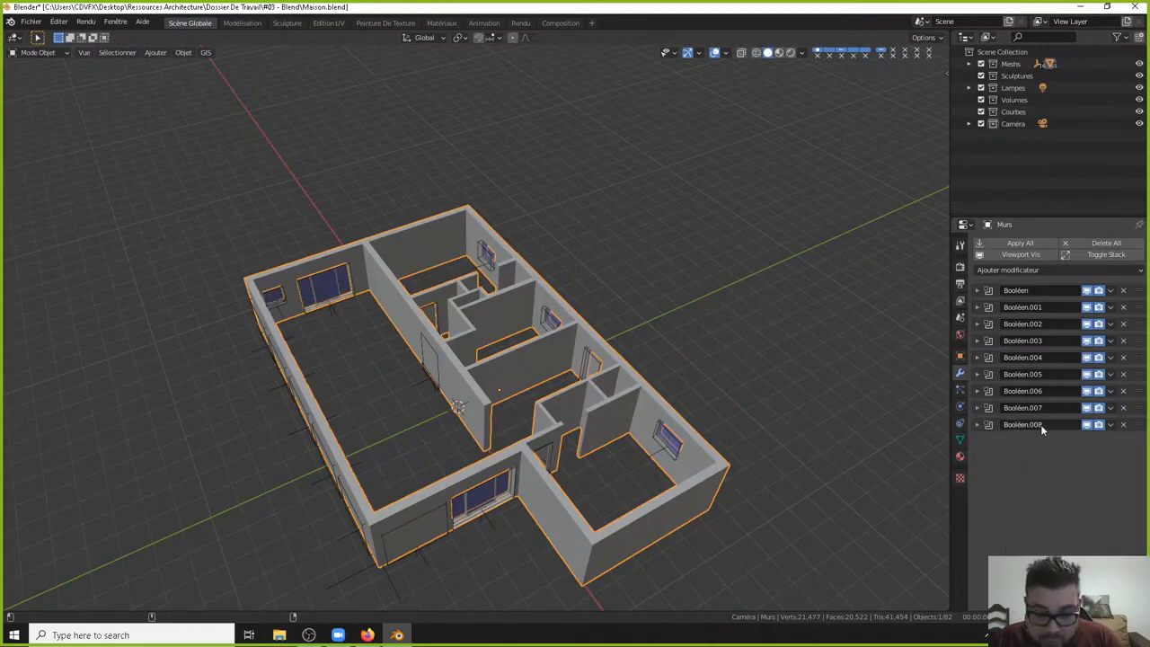
pyautogui.hotkey('shift', 'd')
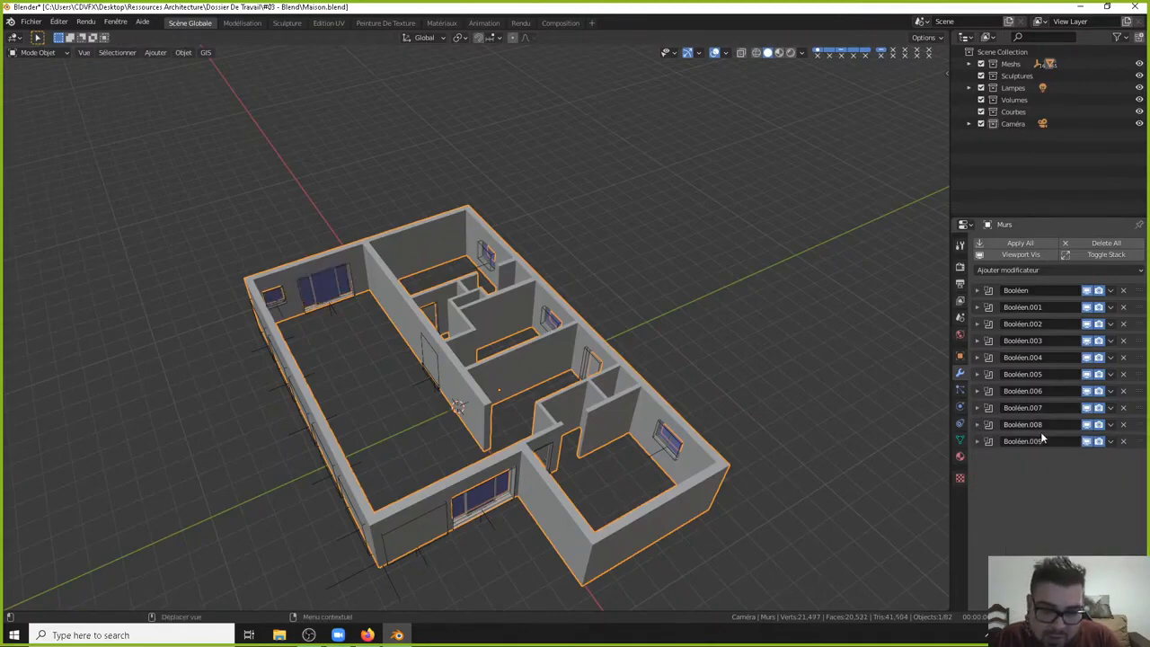
pyautogui.click(977, 441)
pyautogui.click(1074, 473)
pyautogui.scroll(-5, 1074, 503)
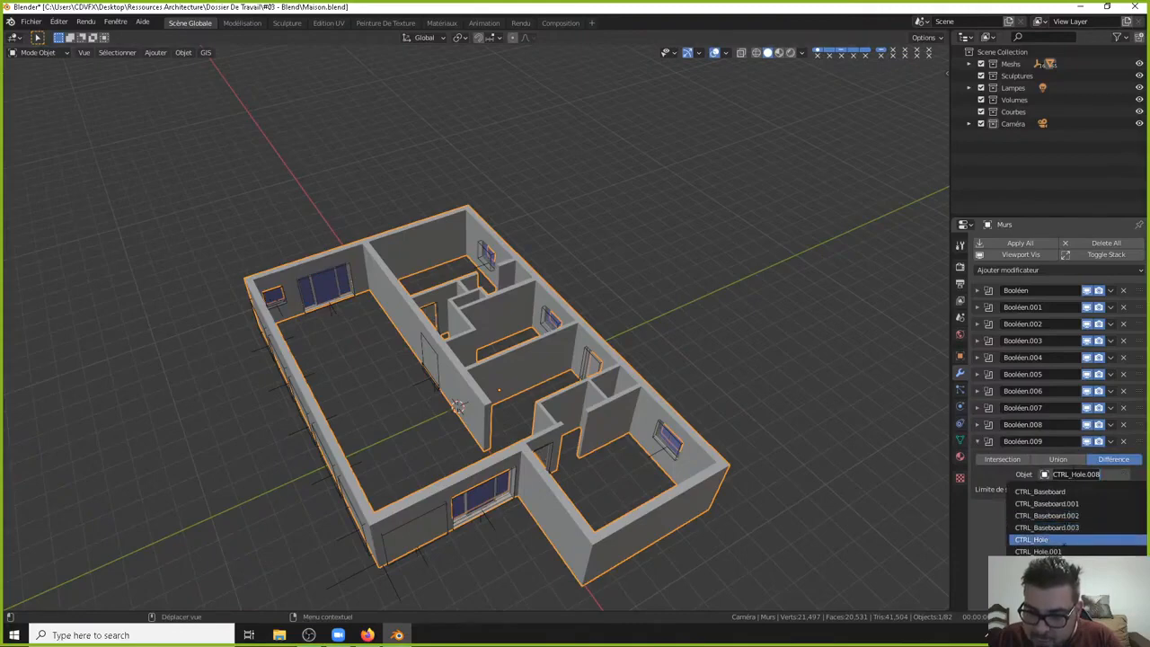
pyautogui.click(1038, 586)
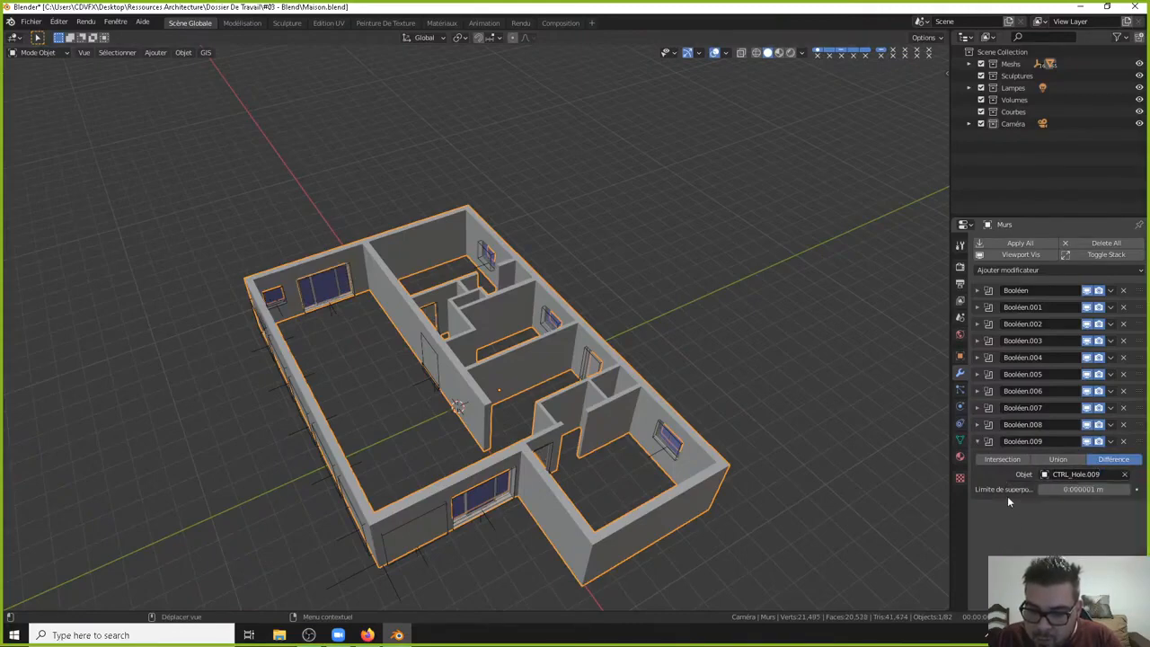
# Collapse the CTRL_Hole.009 Boolean modifier and duplicate it with CTRL_Hole.010 as the copy's object.
pyautogui.click(977, 426)
pyautogui.click(978, 427)
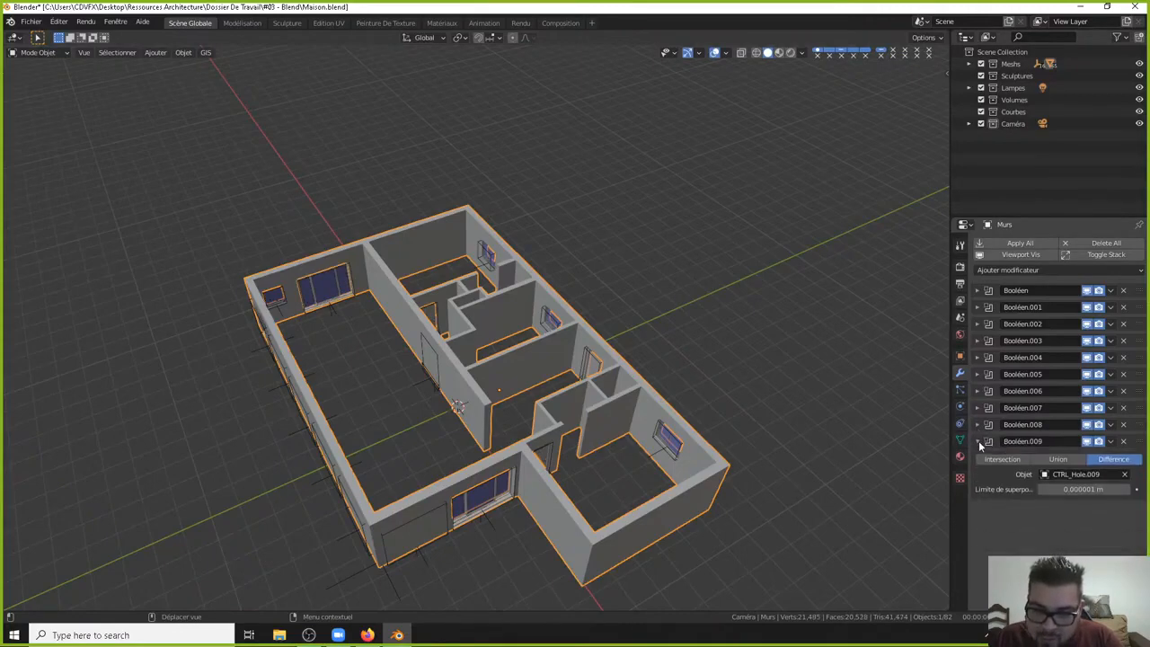
pyautogui.click(977, 442)
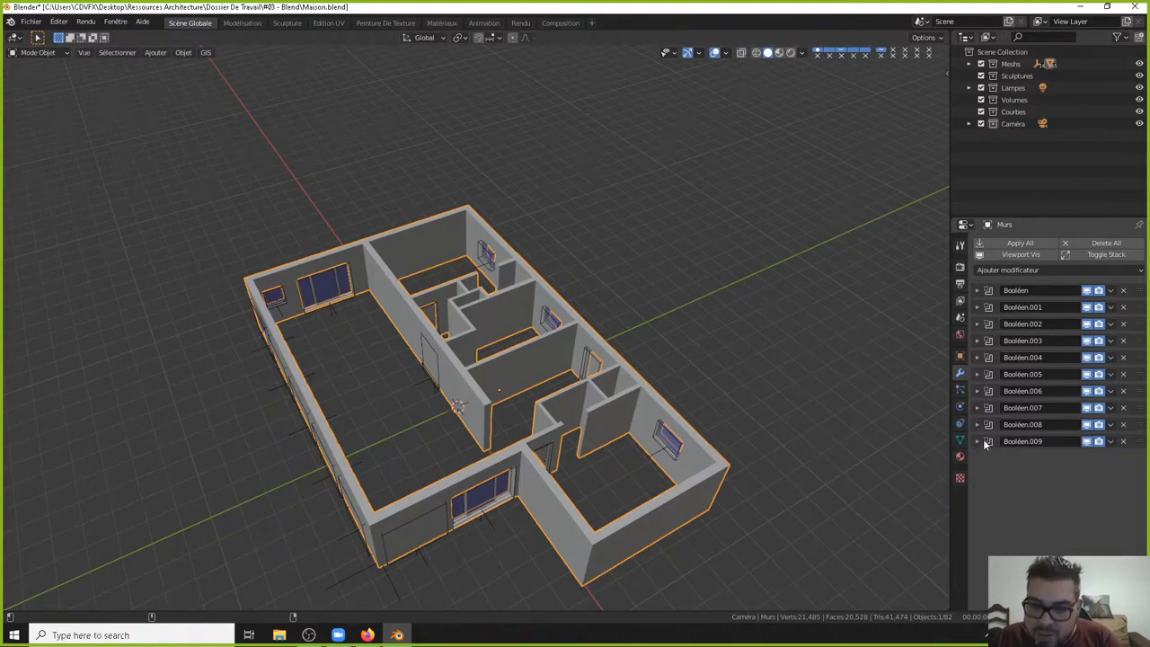
pyautogui.hotkey('shift', 'd')
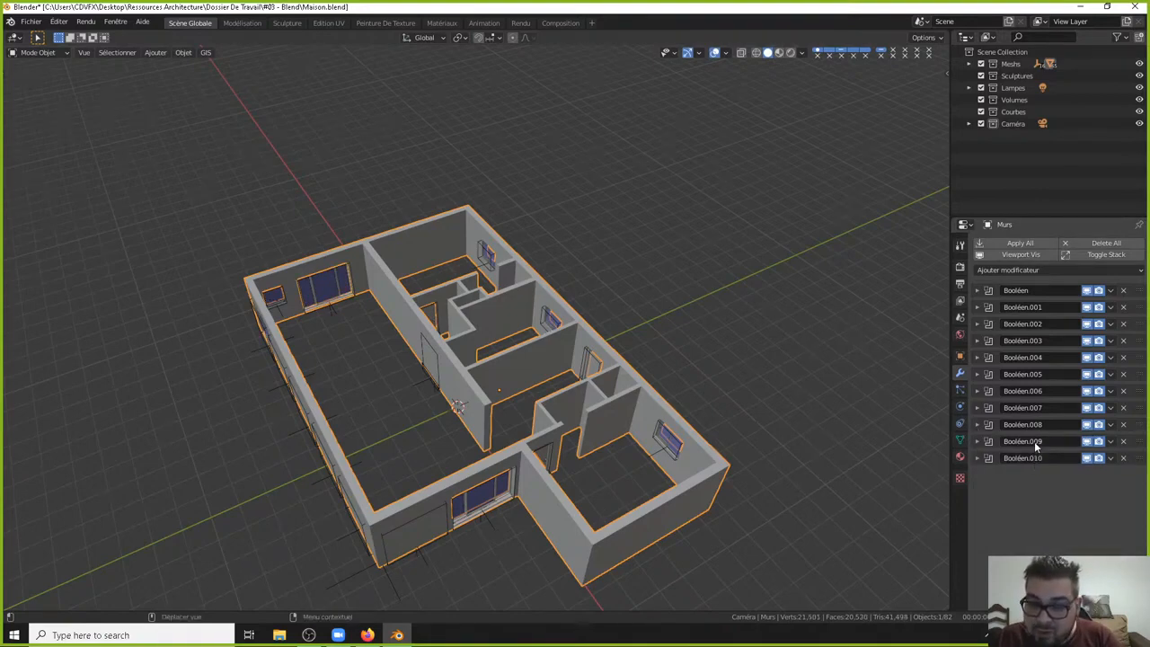
pyautogui.click(977, 458)
pyautogui.click(1082, 490)
pyautogui.scroll(-5, 1042, 468)
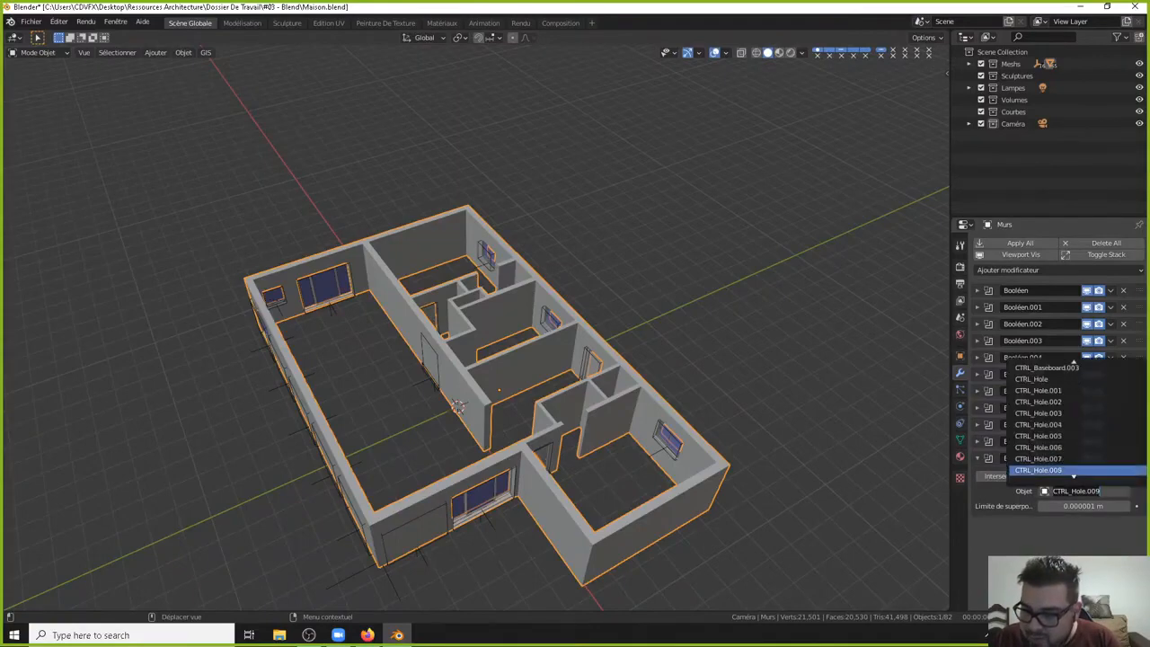
pyautogui.click(1051, 437)
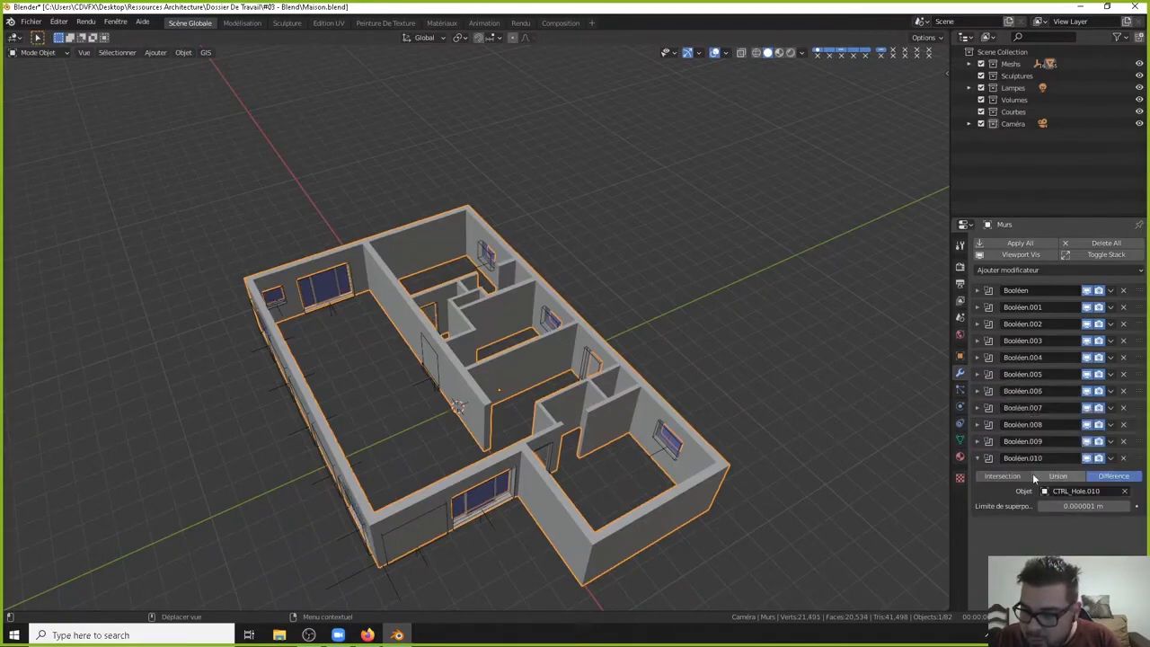
# Collapse the CTRL_Hole.010 Boolean modifier and duplicate it with CTRL_Hole.011 as the copy's object.
pyautogui.click(977, 458)
pyautogui.hotkey('shift', 'd')
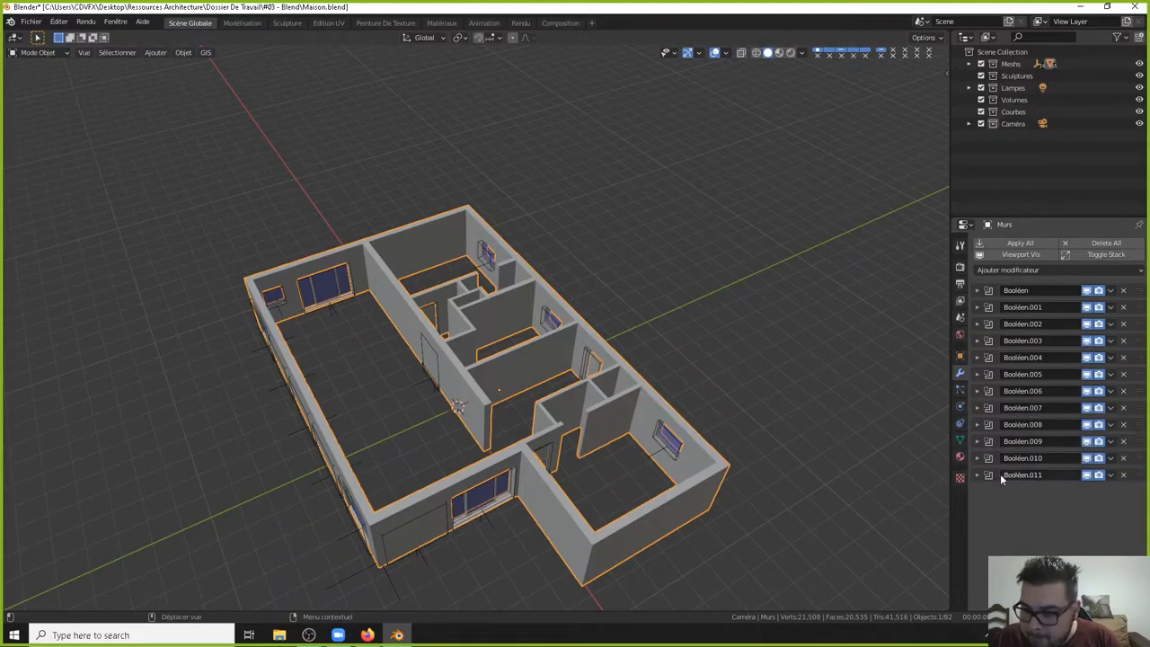
pyautogui.click(977, 474)
pyautogui.click(1074, 508)
pyautogui.scroll(-5, 1051, 449)
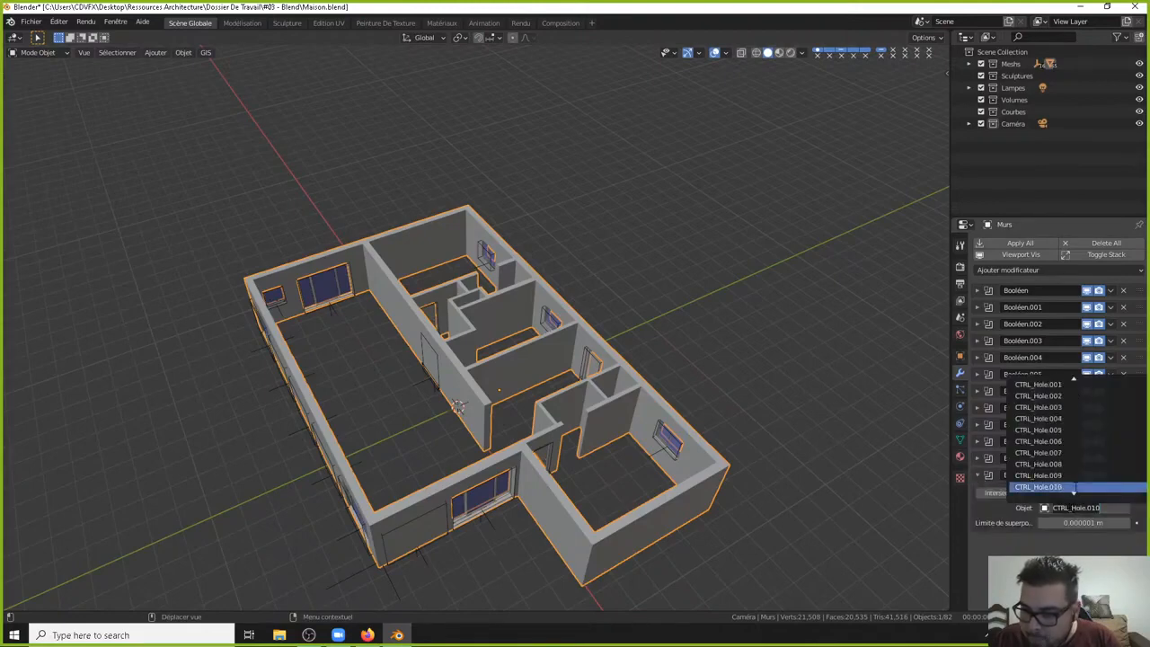
pyautogui.click(1066, 476)
# Collapse the CTRL_Hole.011 Boolean modifier and duplicate it with CTRL_Hole.012 as the copy's object.
pyautogui.click(979, 475)
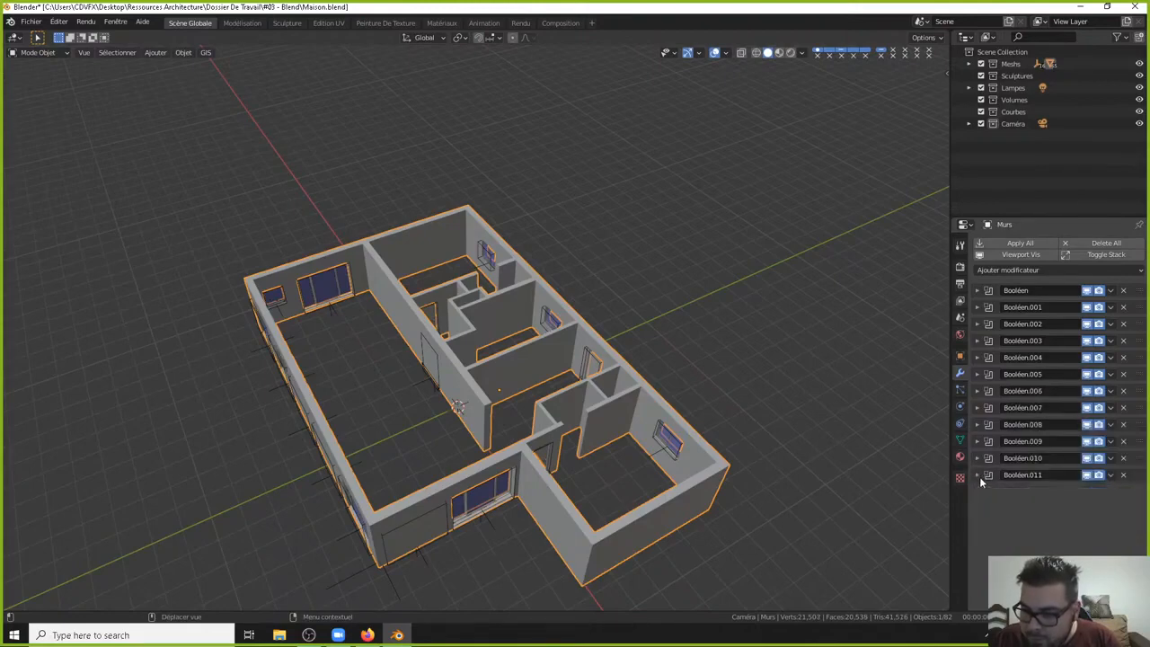
pyautogui.hotkey('shift', 'd')
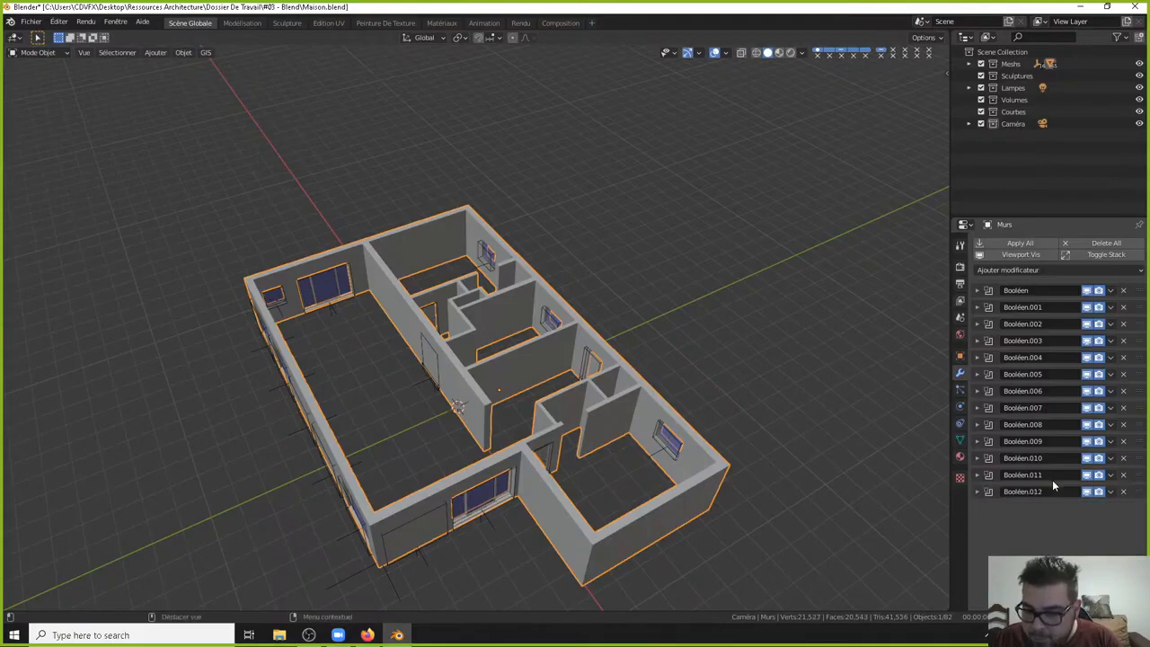
pyautogui.click(978, 491)
pyautogui.click(1075, 524)
pyautogui.scroll(-2, 1050, 503)
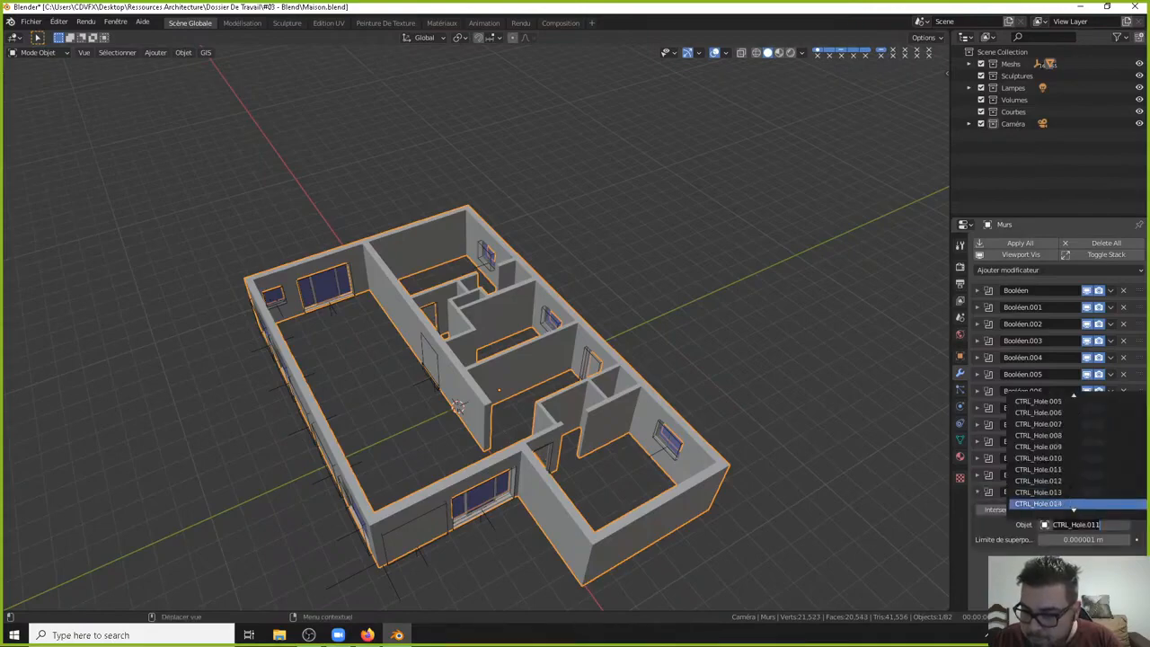
pyautogui.click(1064, 481)
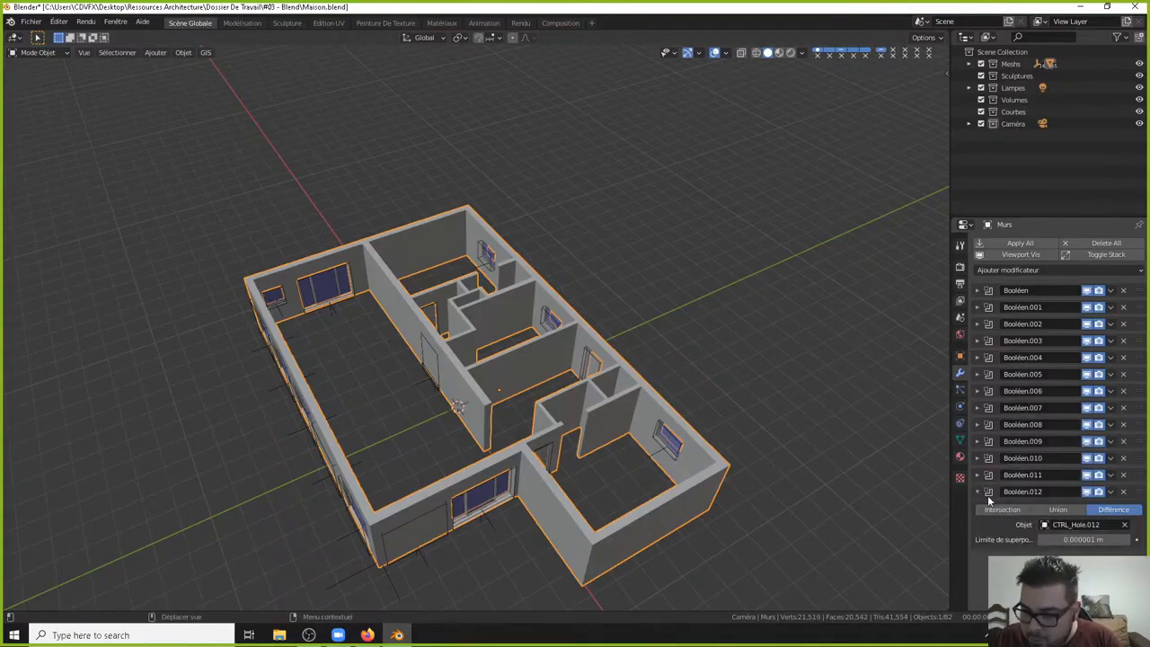
# Collapse the CTRL_Hole.012 Boolean modifier and duplicate it with CTRL_Hole.013 as the copy's object.
pyautogui.click(1021, 495)
pyautogui.hotkey('shift', 'd')
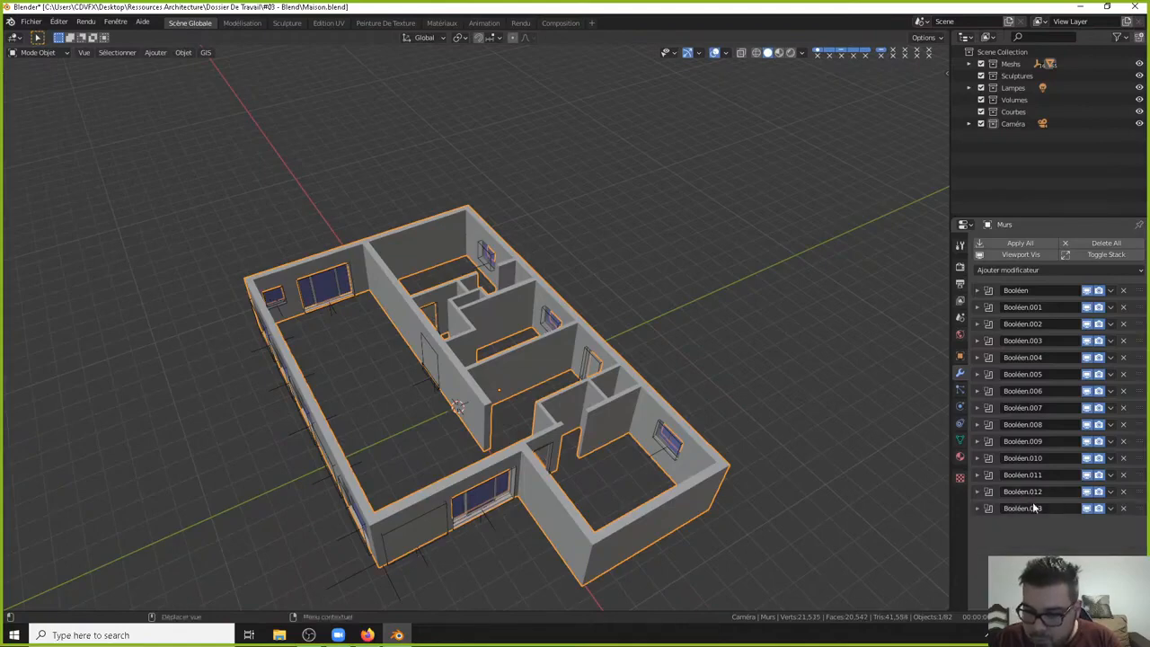
pyautogui.click(977, 509)
pyautogui.click(1068, 541)
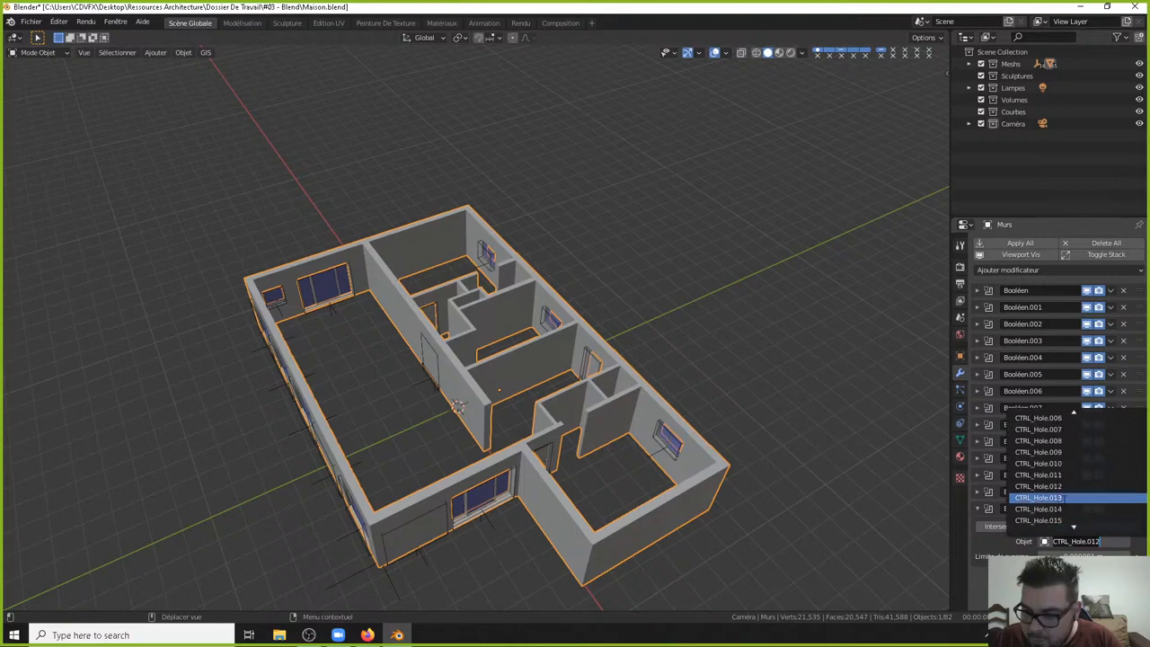
pyautogui.click(1040, 496)
# Collapse and duplicate the CTRL_Hole.013 Boolean modifier, setting the copy's object to the CTRL_Hole of the uncut window near the front corner.
pyautogui.click(976, 509)
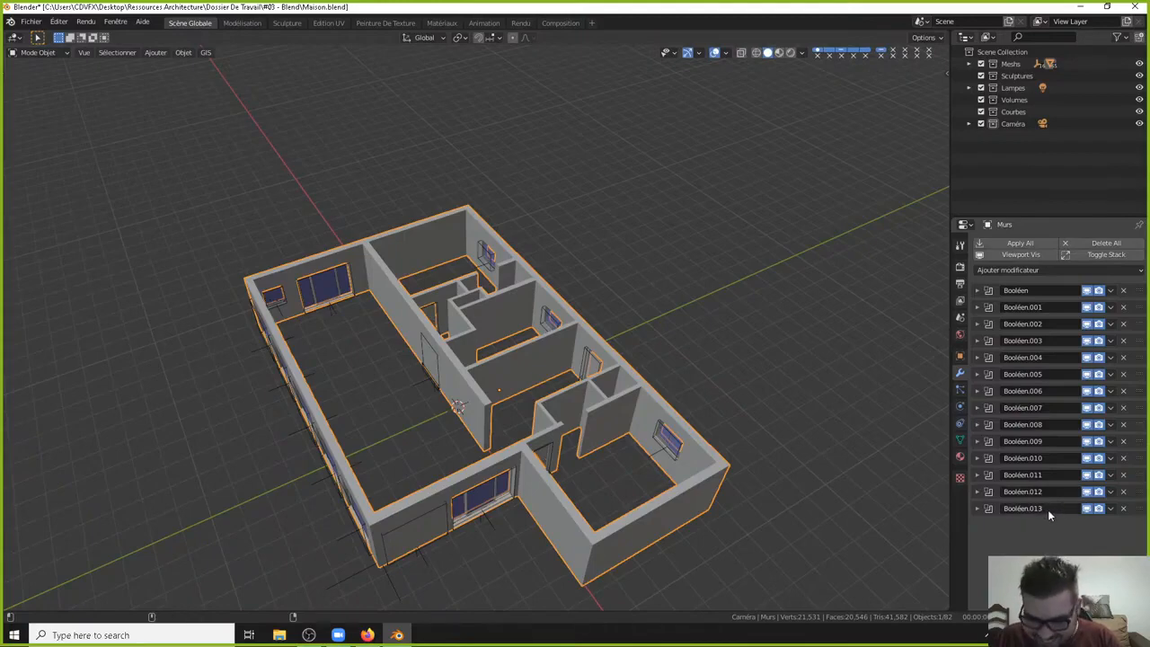
pyautogui.hotkey('shift', 'd')
pyautogui.click(977, 525)
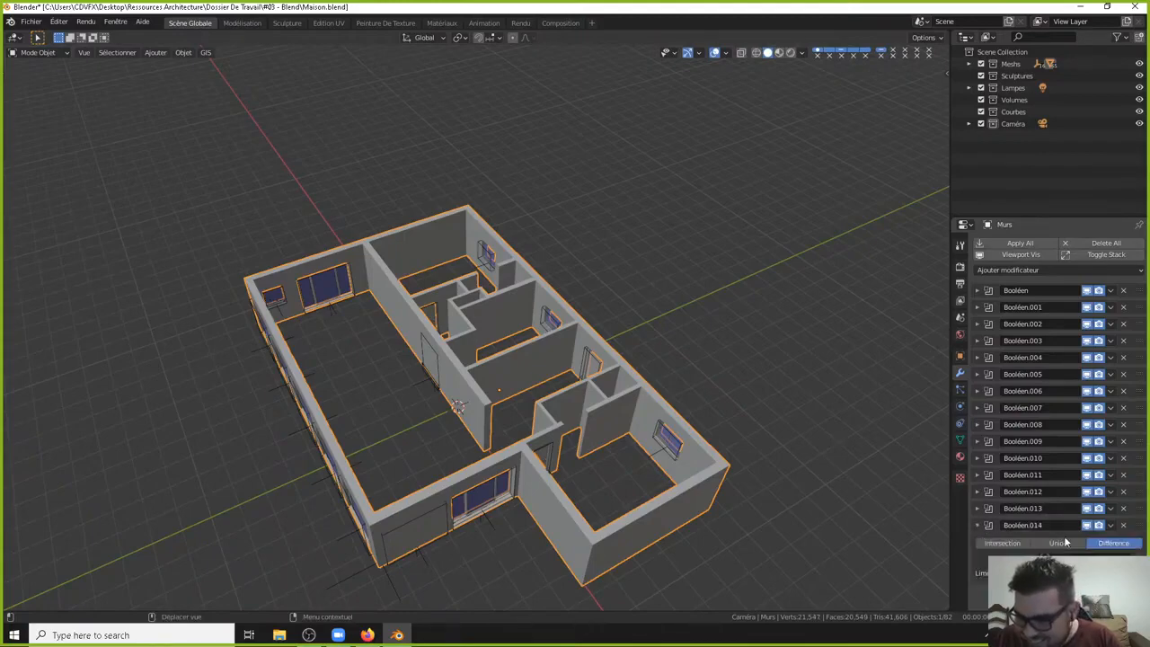
pyautogui.click(1067, 558)
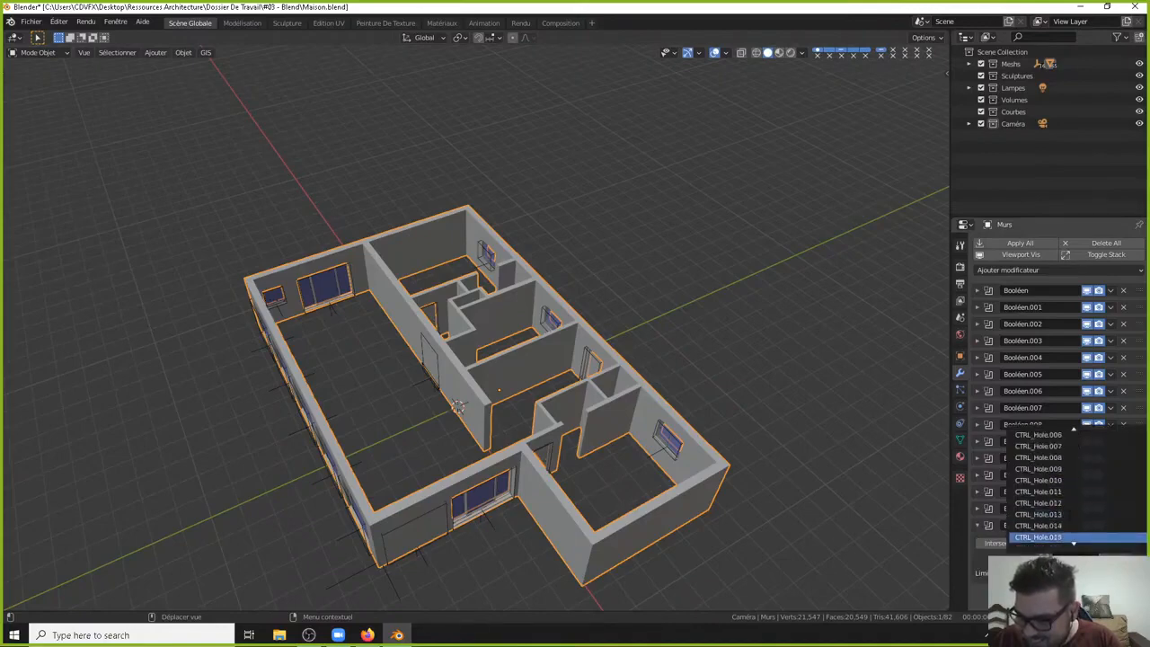
pyautogui.click(1037, 536)
# Collapse and duplicate the Booléen.014 modifier, setting the copy's object to the CTRL_Hole of the uncut door in the long interior wall.
pyautogui.click(978, 525)
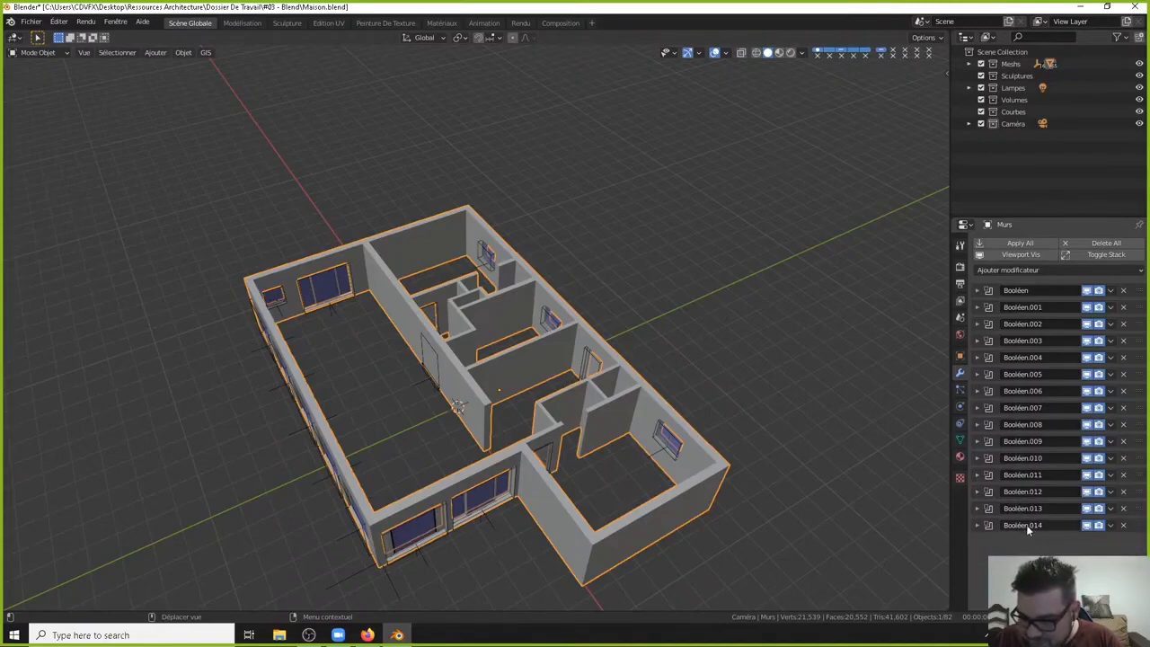
pyautogui.hotkey('shift', 'd')
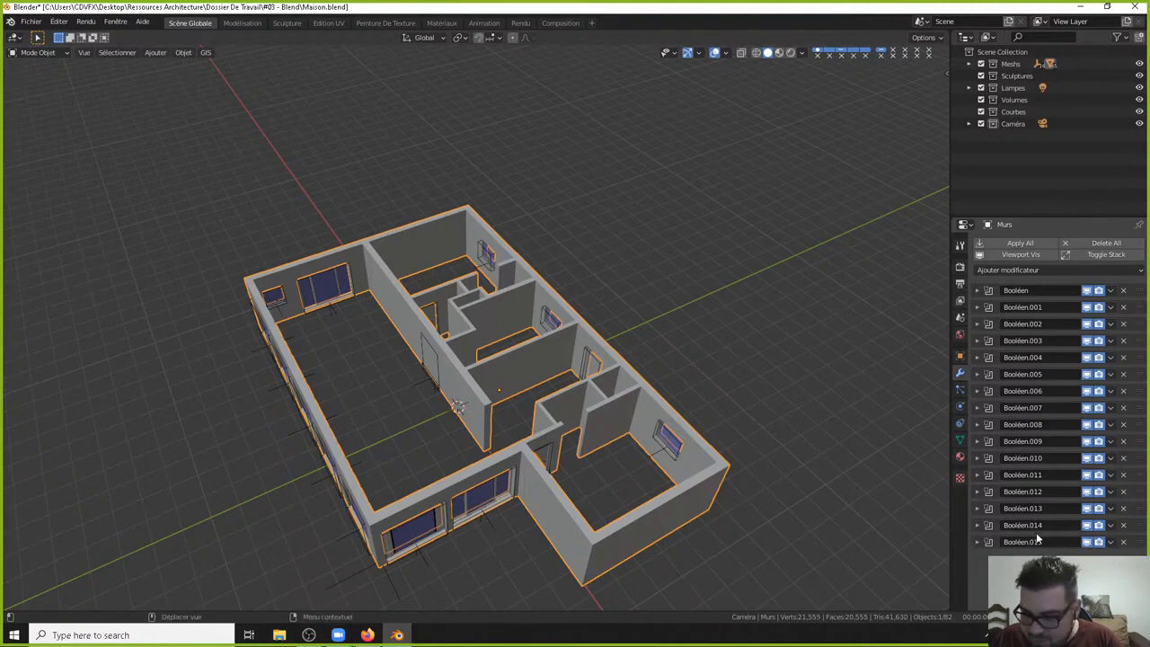
pyautogui.click(978, 541)
pyautogui.click(1067, 575)
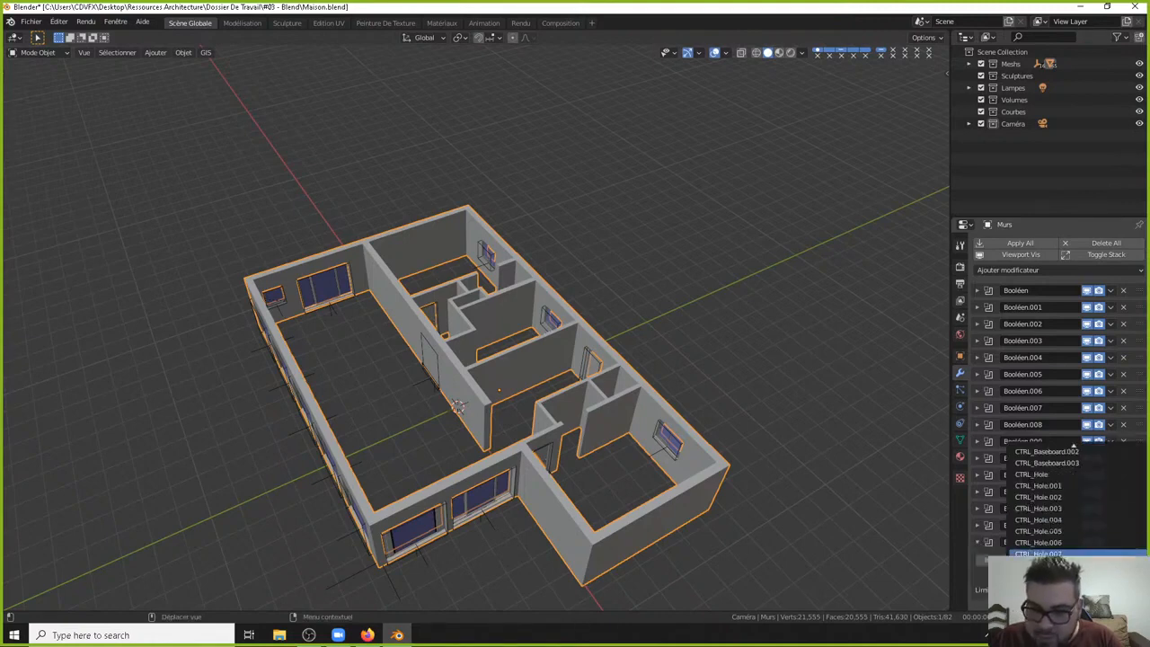
pyautogui.click(1043, 530)
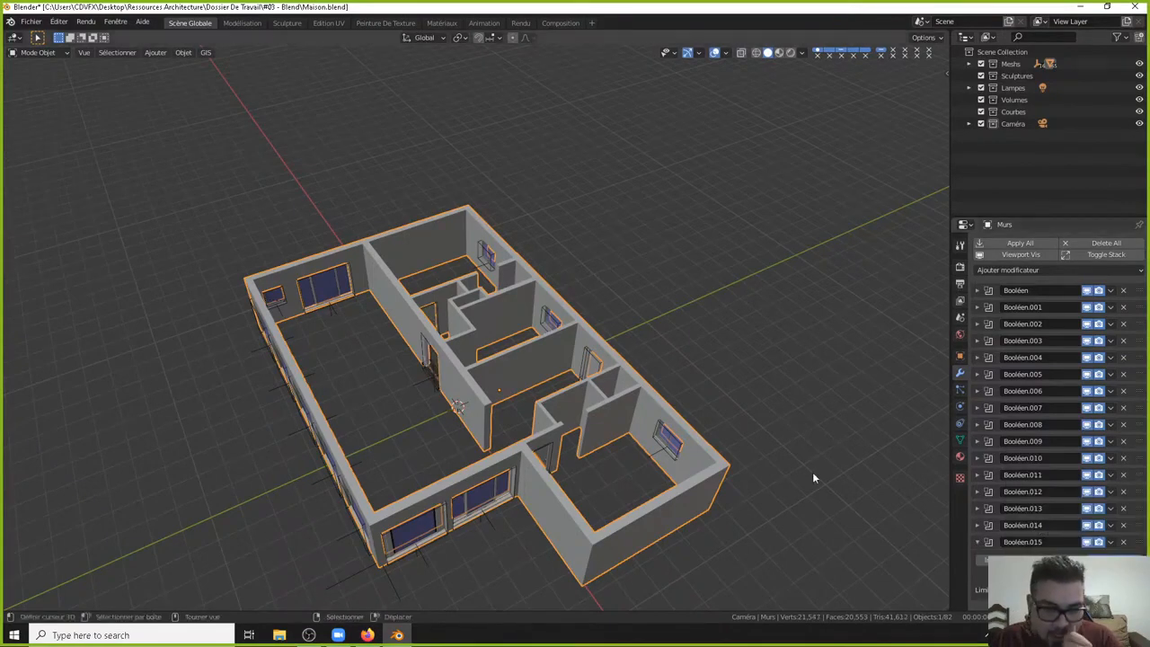
# Deselect all objects and inspect the window and door openings cut into the walls from several angles.
pyautogui.press('a')
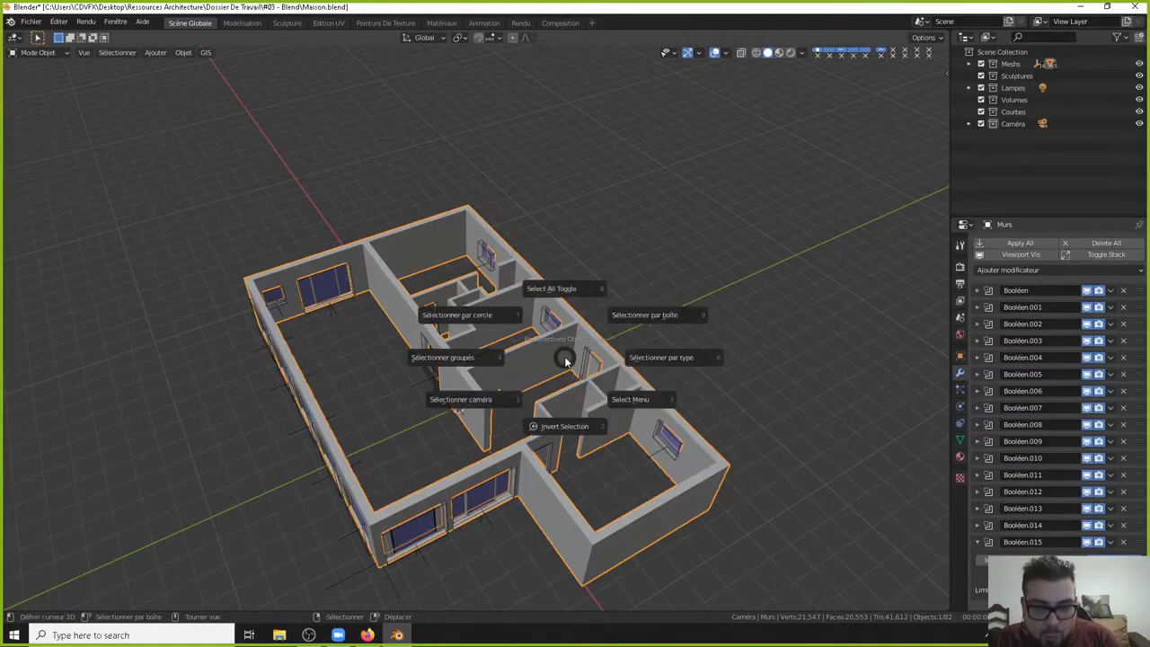
pyautogui.click(550, 310)
pyautogui.moveTo(550, 310); pyautogui.dragTo(476, 411, button='middle')
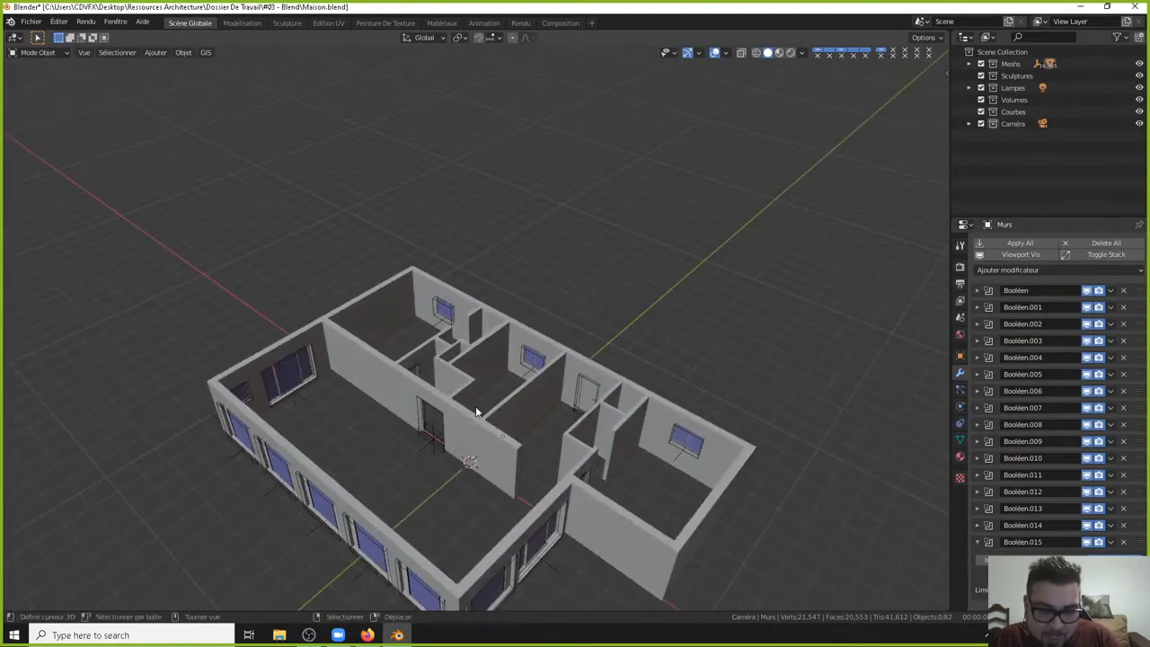
pyautogui.scroll(3, 474, 395)
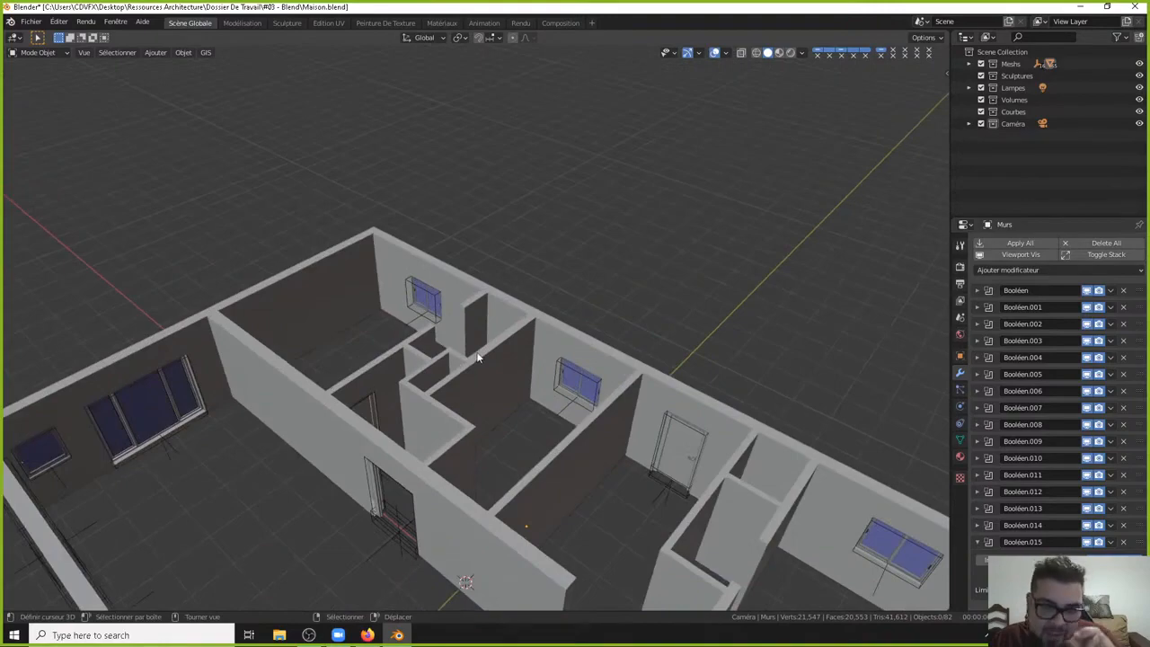
pyautogui.moveTo(475, 359); pyautogui.dragTo(492, 438, button='middle')
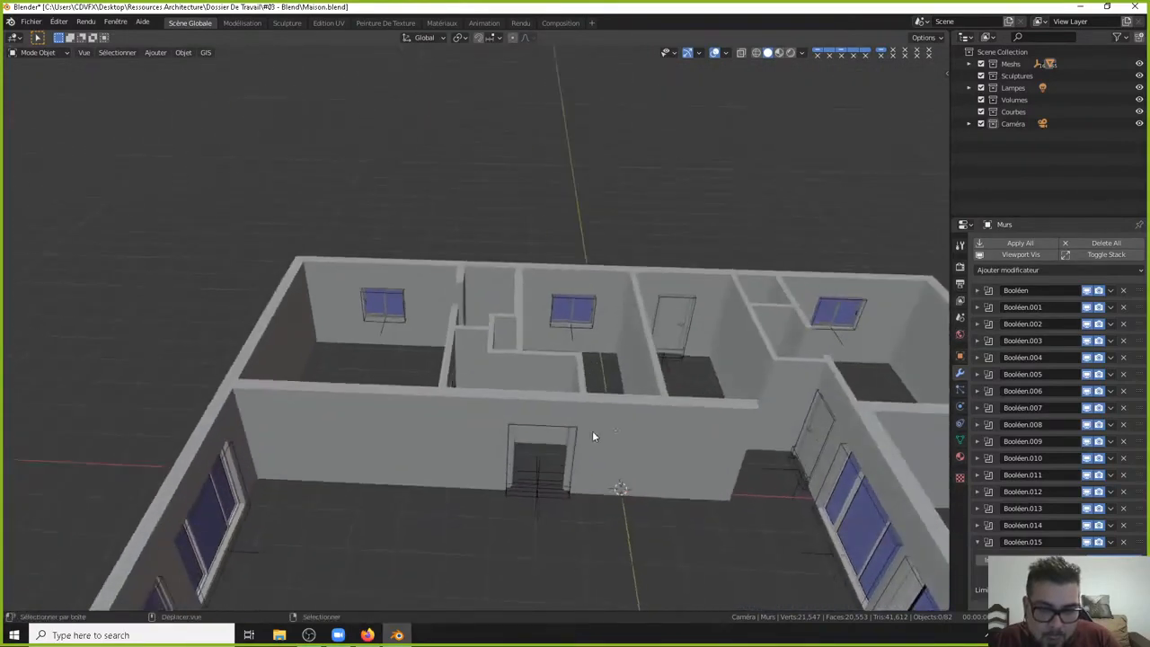
pyautogui.moveTo(592, 435); pyautogui.dragTo(431, 422, button='middle')
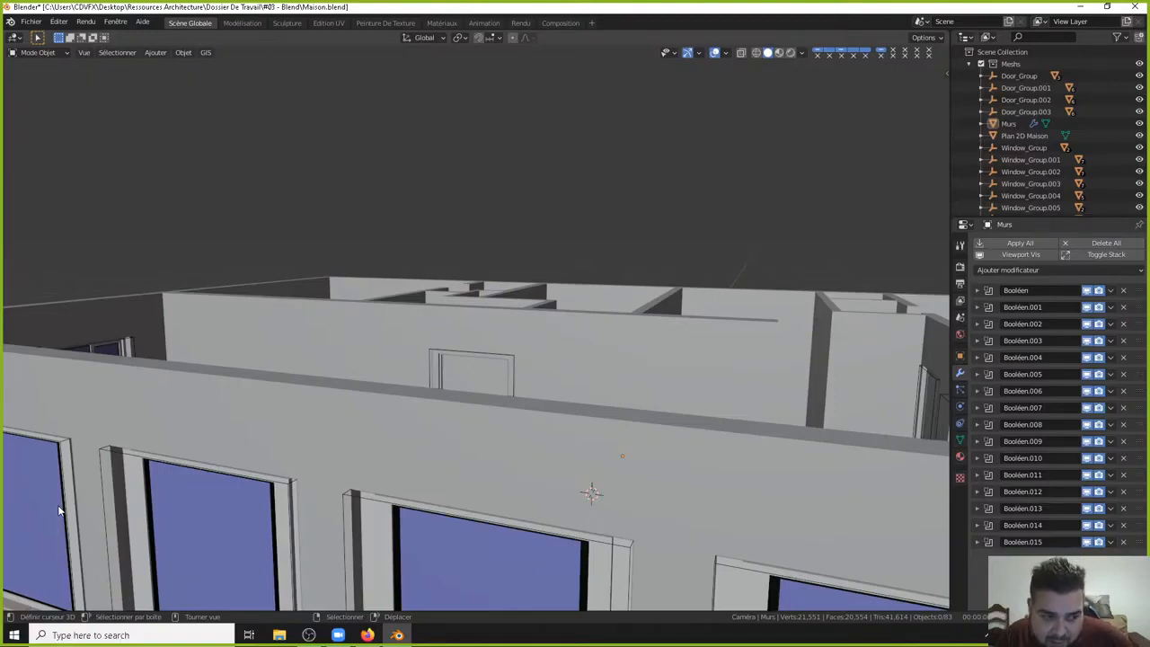
# Select the Plan 2D Maison floor plan near the terrace corner in top view.
pyautogui.press('KP_7')
pyautogui.scroll(1, 477, 267)
pyautogui.keyDown('shift'); pyautogui.moveTo(579, 440); pyautogui.dragTo(454, 382, button='middle'); pyautogui.keyUp('shift')
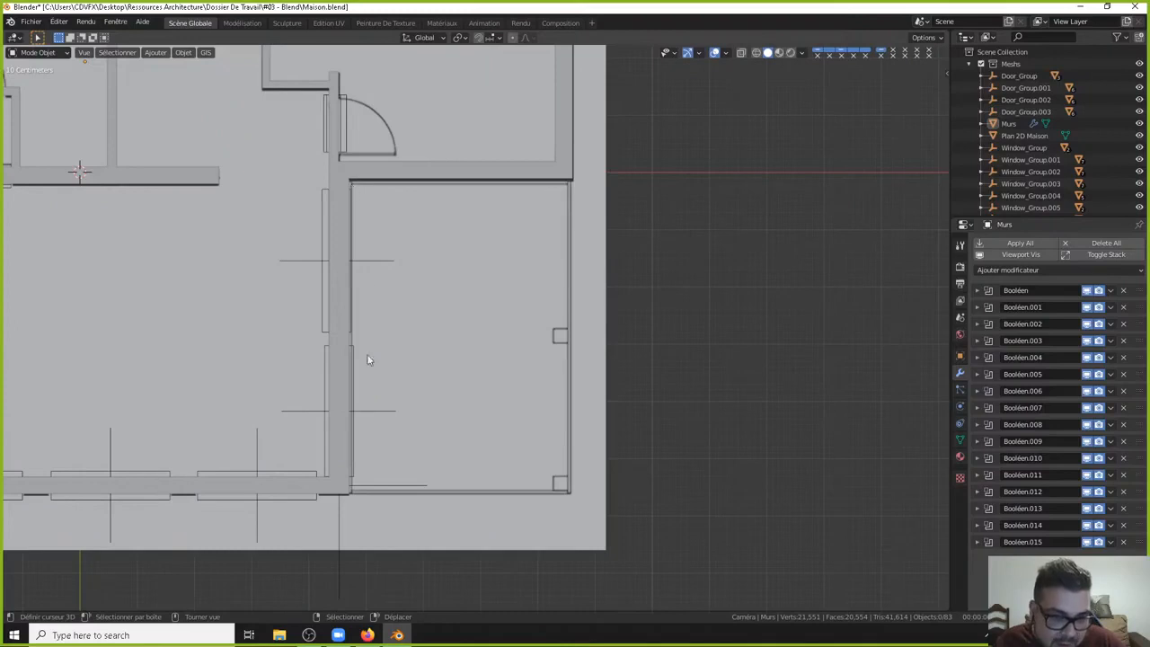
pyautogui.click(352, 504)
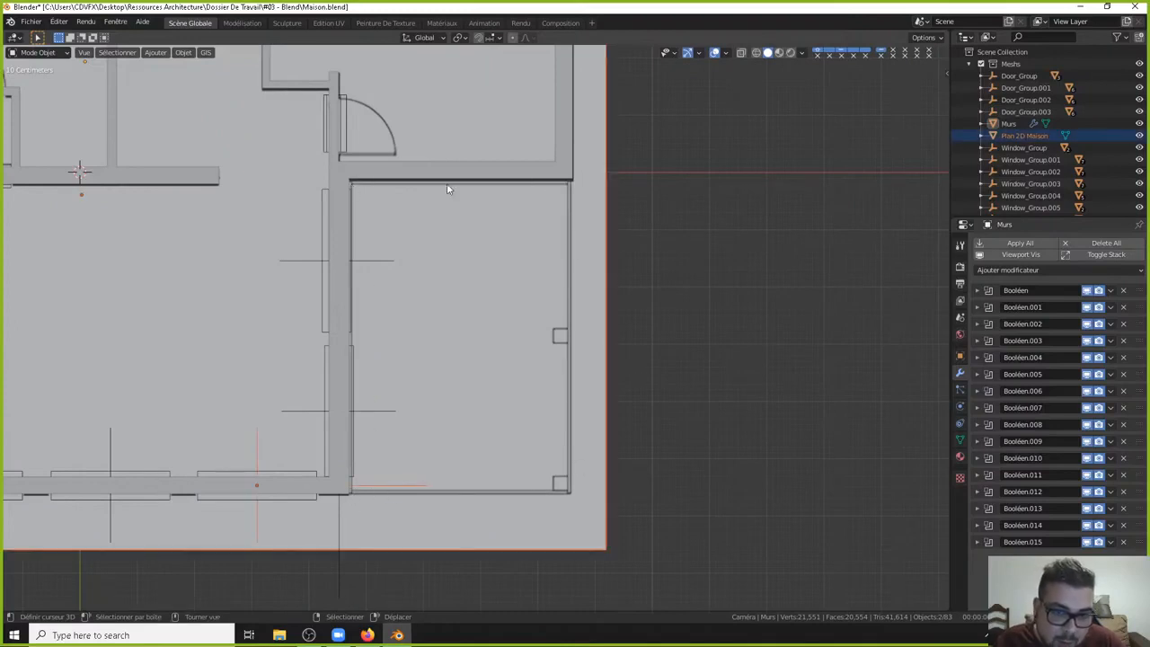
# Examine the terrace outline and its two post marks on the floor plan beside the glazed walls.
pyautogui.moveTo(457, 360); pyautogui.dragTo(443, 268, button='middle')
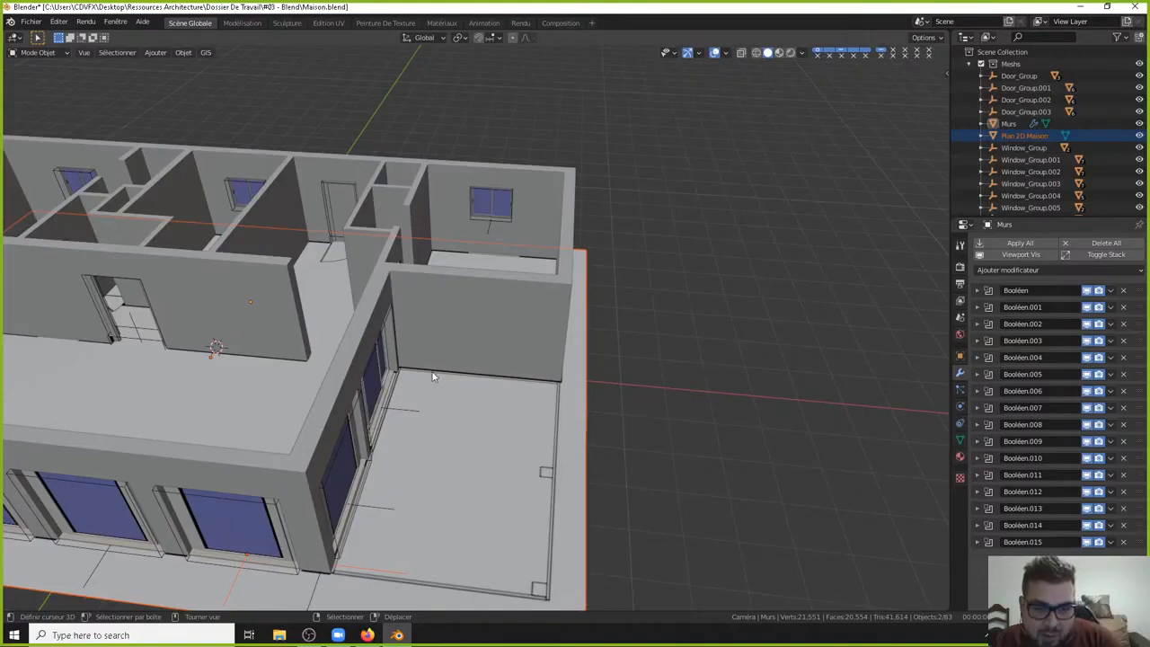
pyautogui.moveTo(463, 296); pyautogui.dragTo(494, 249, button='middle')
pyautogui.scroll(3, 388, 386)
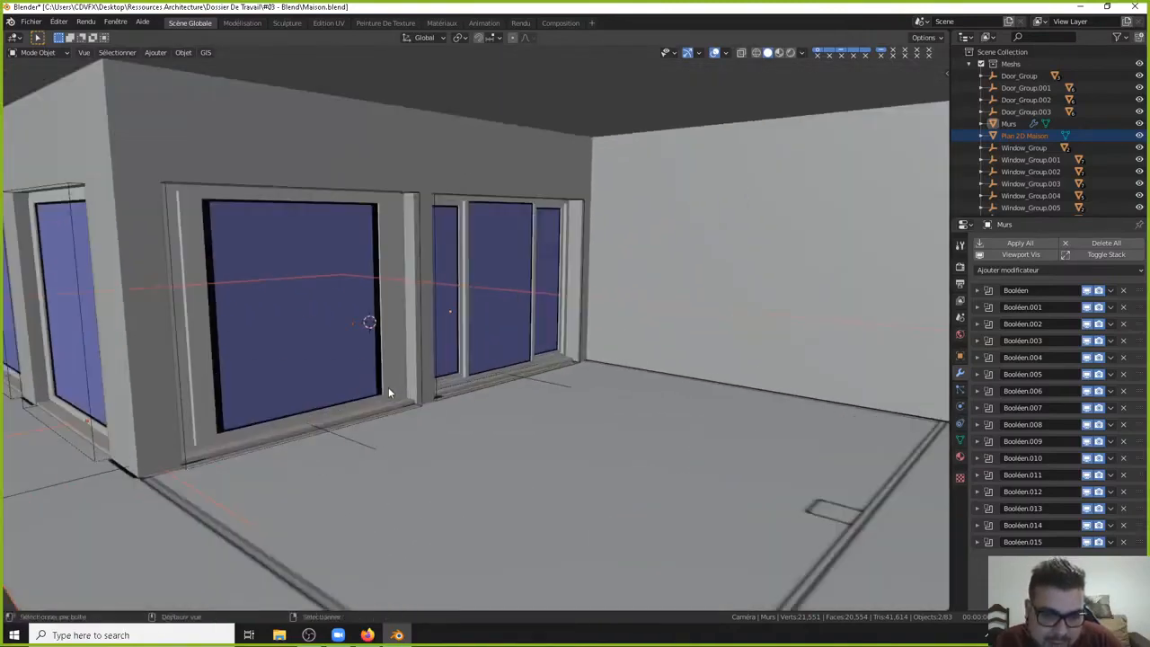
pyautogui.keyDown('shift'); pyautogui.moveTo(388, 386); pyautogui.dragTo(433, 367, button='middle'); pyautogui.keyUp('shift')
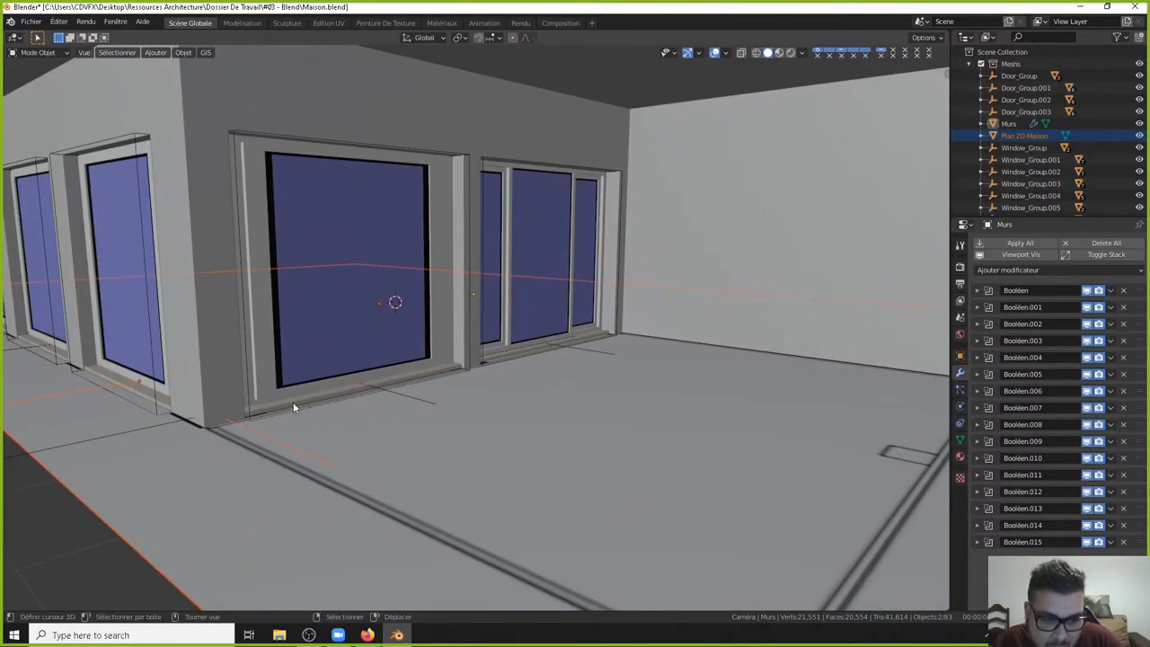
pyautogui.scroll(3, 278, 411)
pyautogui.keyDown('shift'); pyautogui.moveTo(346, 407); pyautogui.dragTo(550, 414, button='middle'); pyautogui.keyUp('shift')
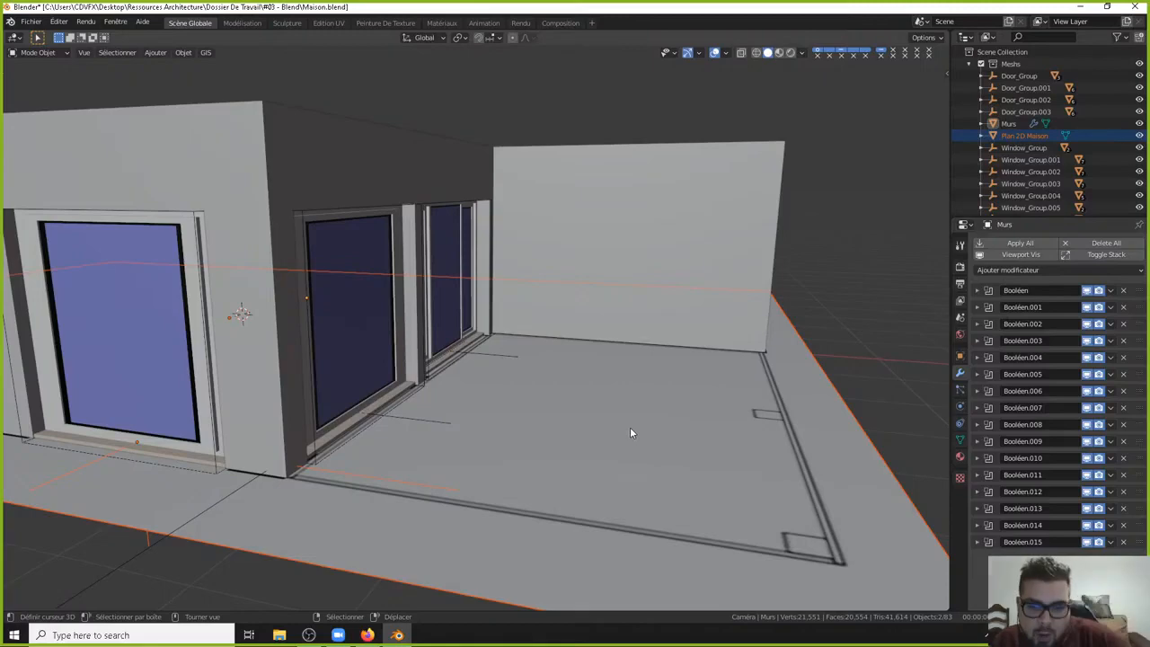
pyautogui.moveTo(630, 432); pyautogui.dragTo(580, 423, button='middle')
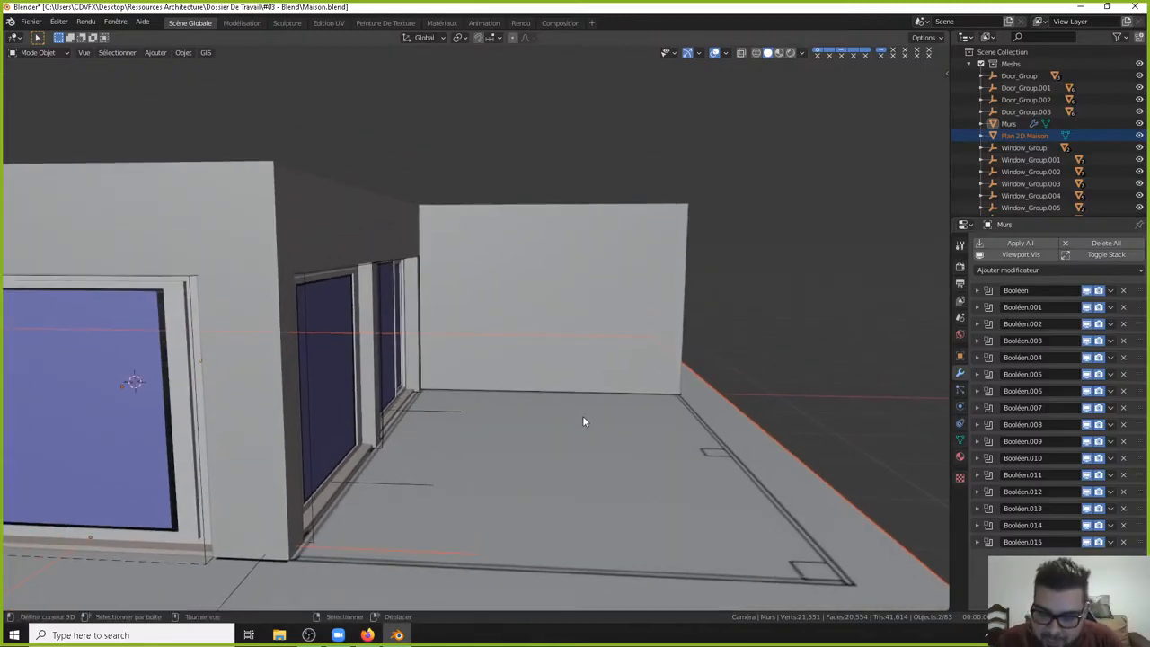
# Place the 3D cursor in the middle of the terrace outline in top view and check its height in perspective.
pyautogui.press('KP_7')
pyautogui.scroll(-3, 602, 374)
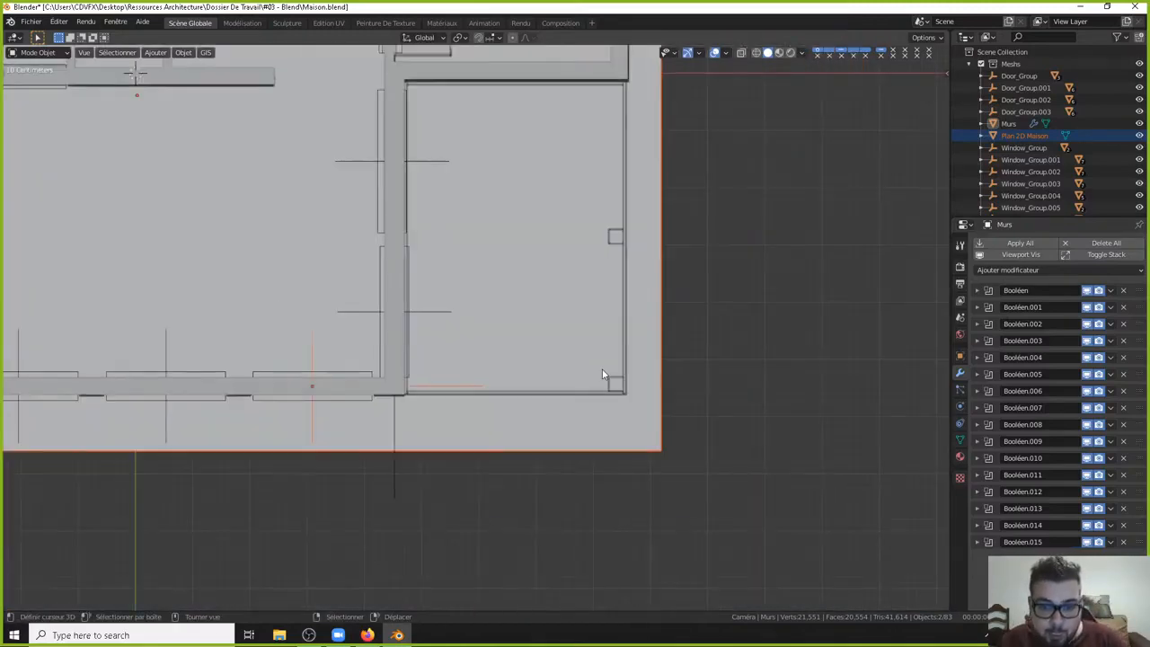
pyautogui.scroll(-2, 545, 302)
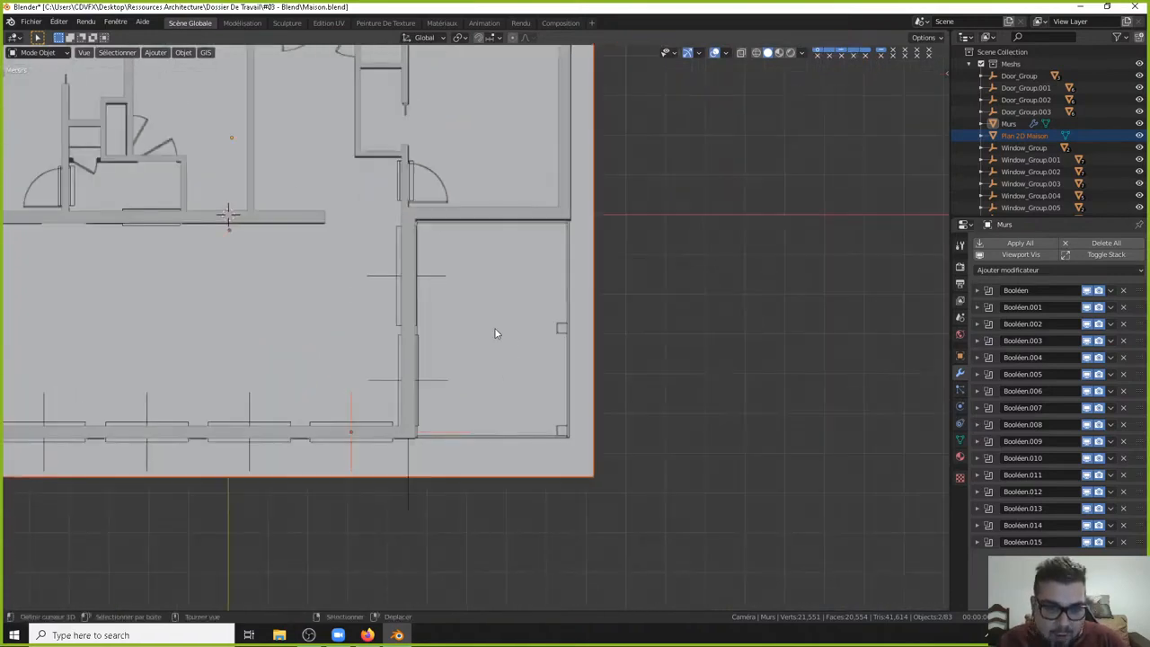
pyautogui.keyDown('shift'); pyautogui.rightClick(488, 329); pyautogui.keyUp('shift')
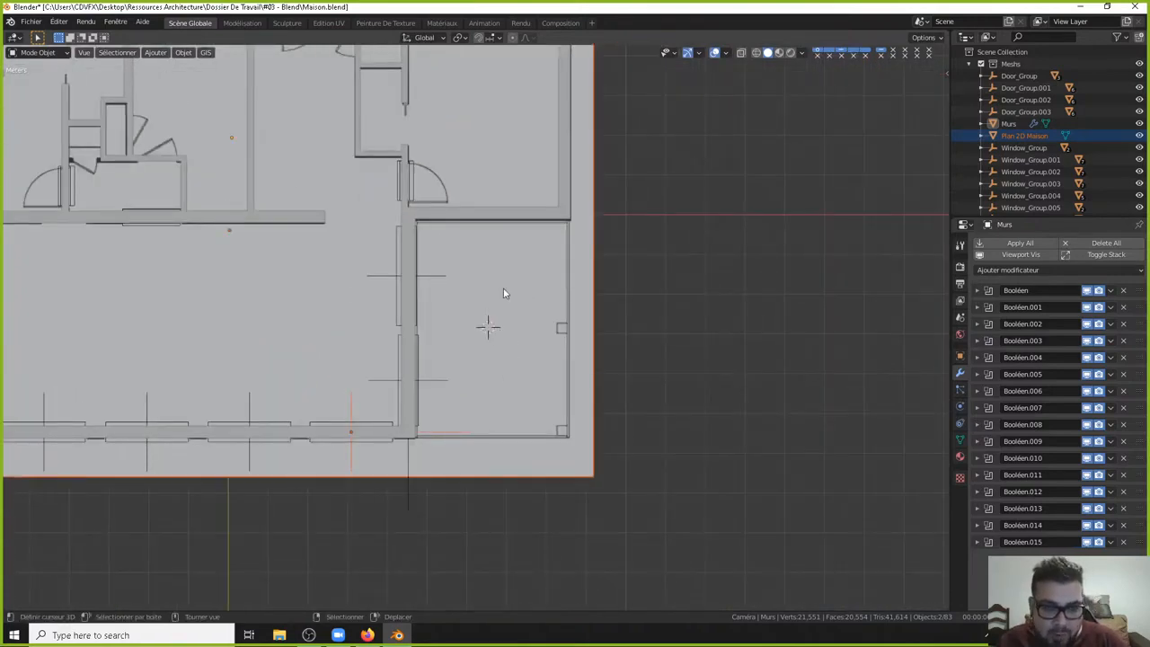
pyautogui.moveTo(549, 398); pyautogui.dragTo(584, 278, button='middle')
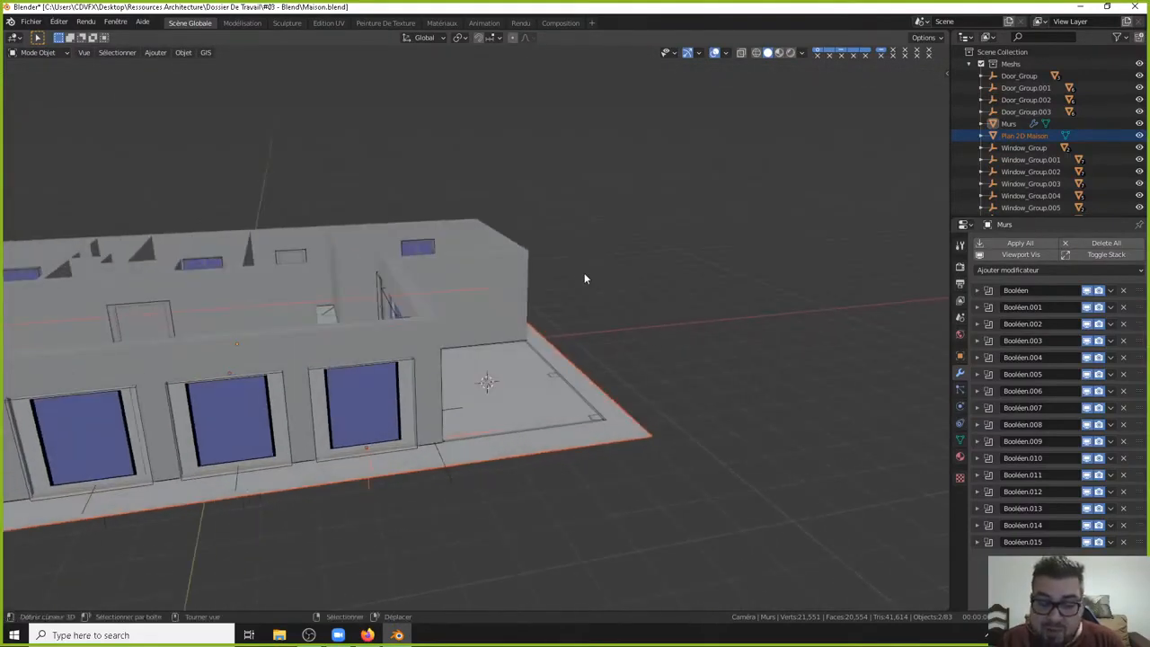
pyautogui.press('KP_7')
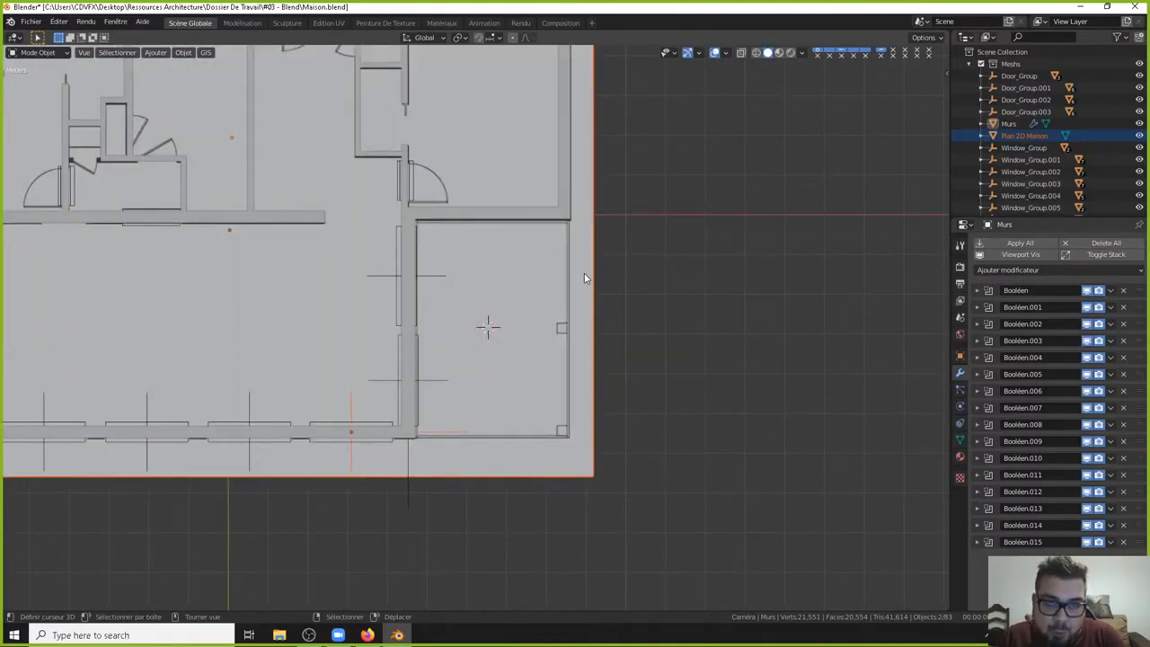
# Try several 3D cursor positions around the terrace, ending on top of the wall that borders it, and check the height in perspective.
pyautogui.click(726, 147)
pyautogui.click(659, 444)
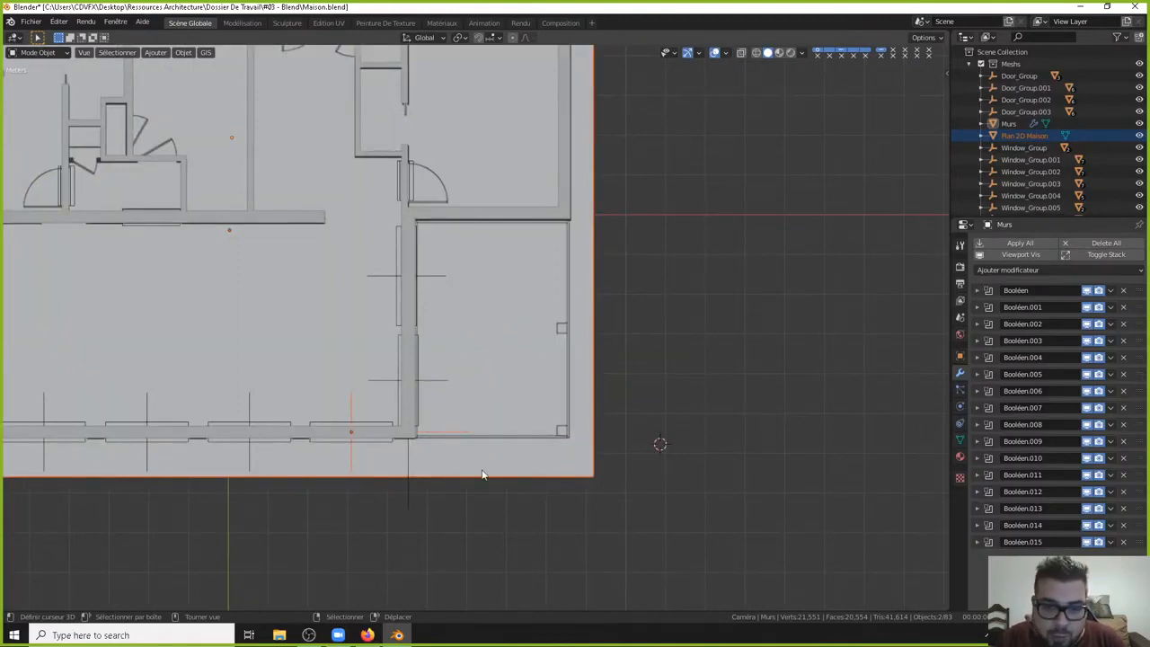
pyautogui.moveTo(483, 471); pyautogui.dragTo(503, 453)
pyautogui.click(710, 189)
pyautogui.click(561, 362)
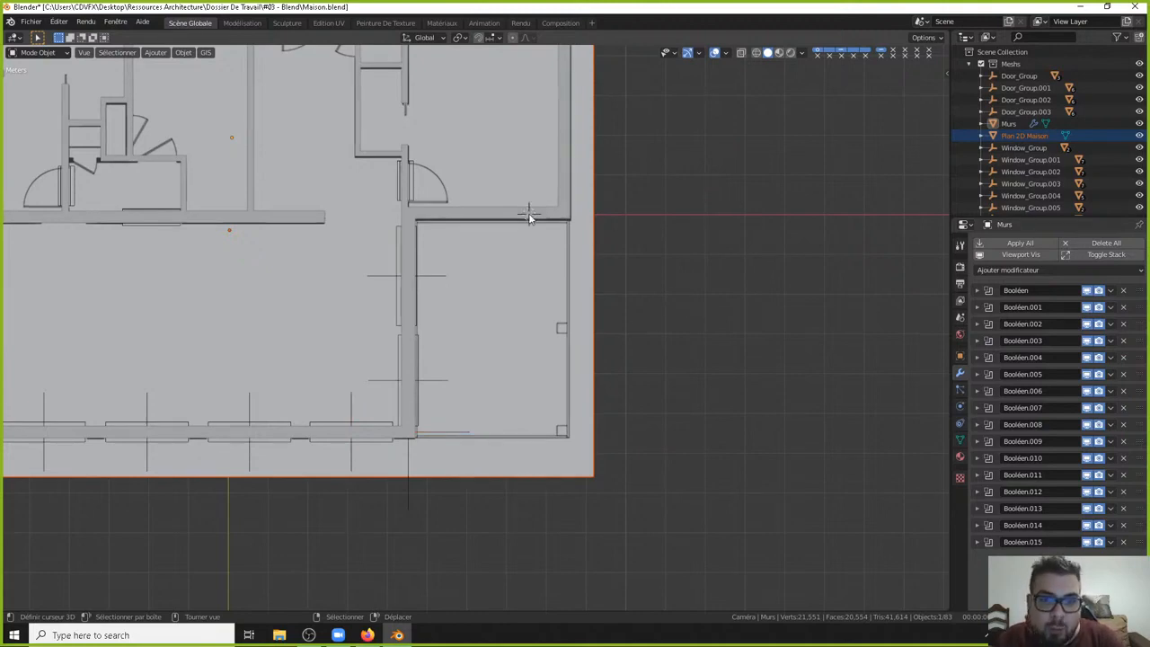
pyautogui.moveTo(534, 215)
pyautogui.mouseDown(button='middle')
pyautogui.moveTo(545, 231)
pyautogui.moveTo(548, 212)
pyautogui.mouseUp(button='middle')
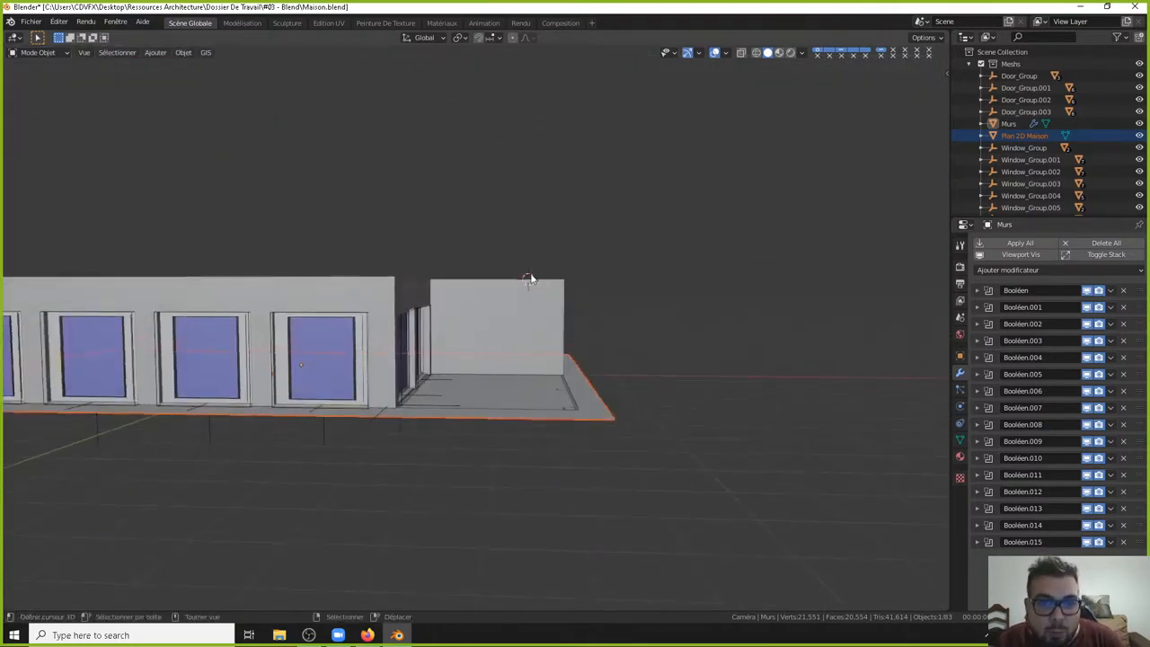
# Place the 3D cursor in the middle of the terrace outline in top view and add a cube there.
pyautogui.press('KP_7')
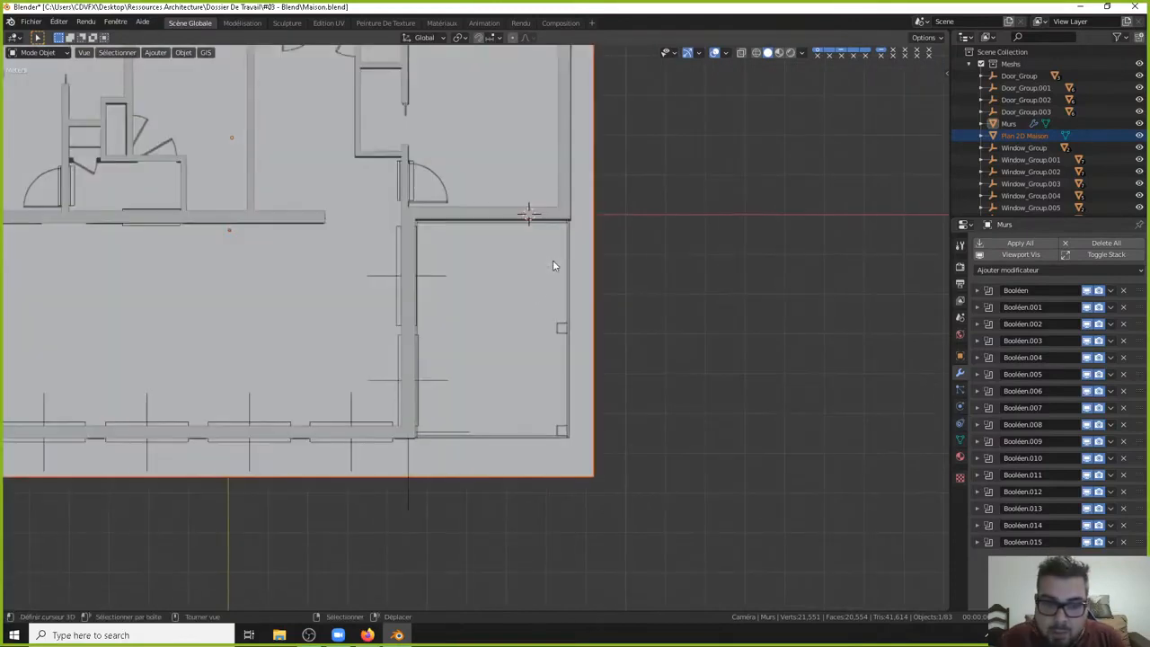
pyautogui.click(477, 332)
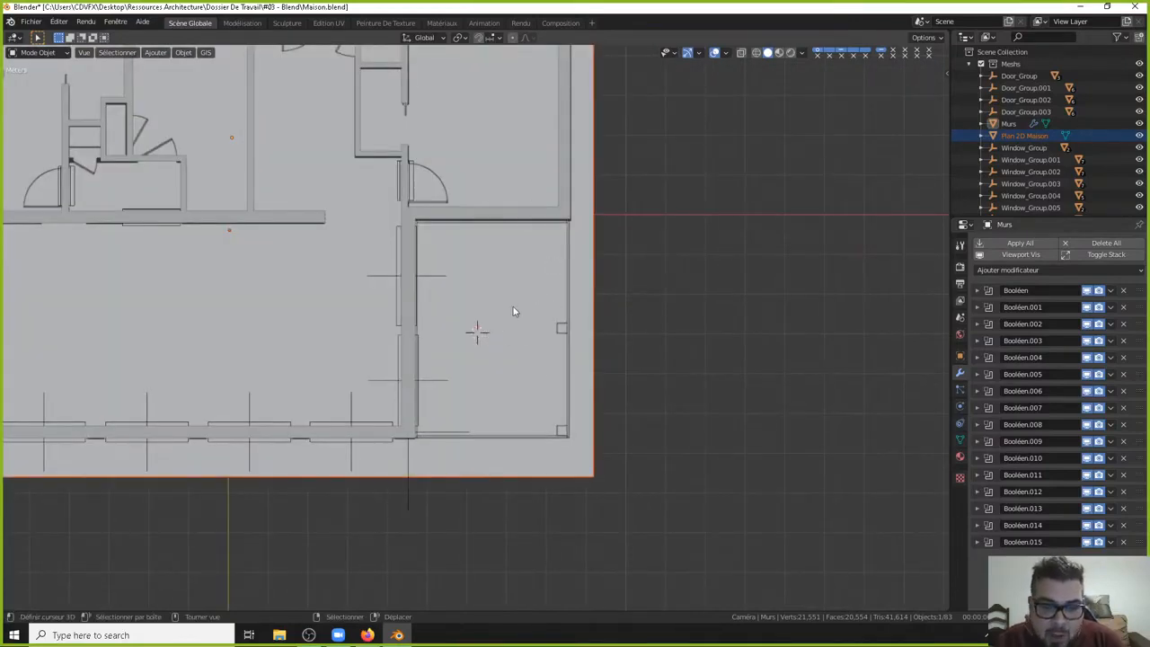
pyautogui.hotkey('shift', 'a')
pyautogui.moveTo(503, 323)
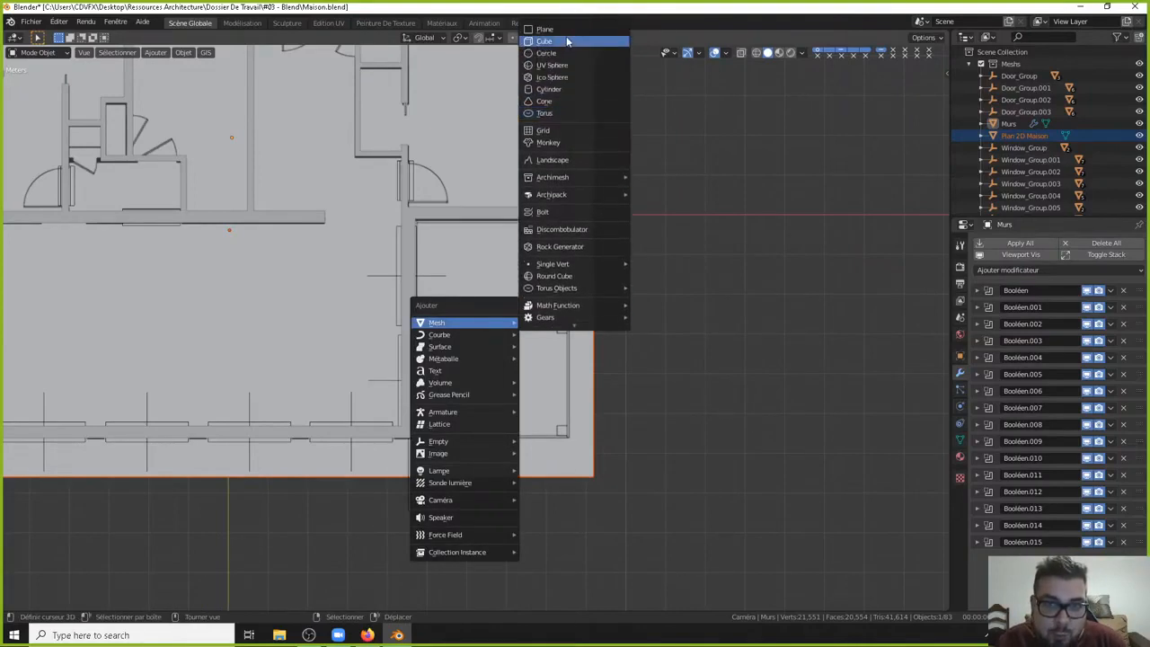
pyautogui.click(560, 41)
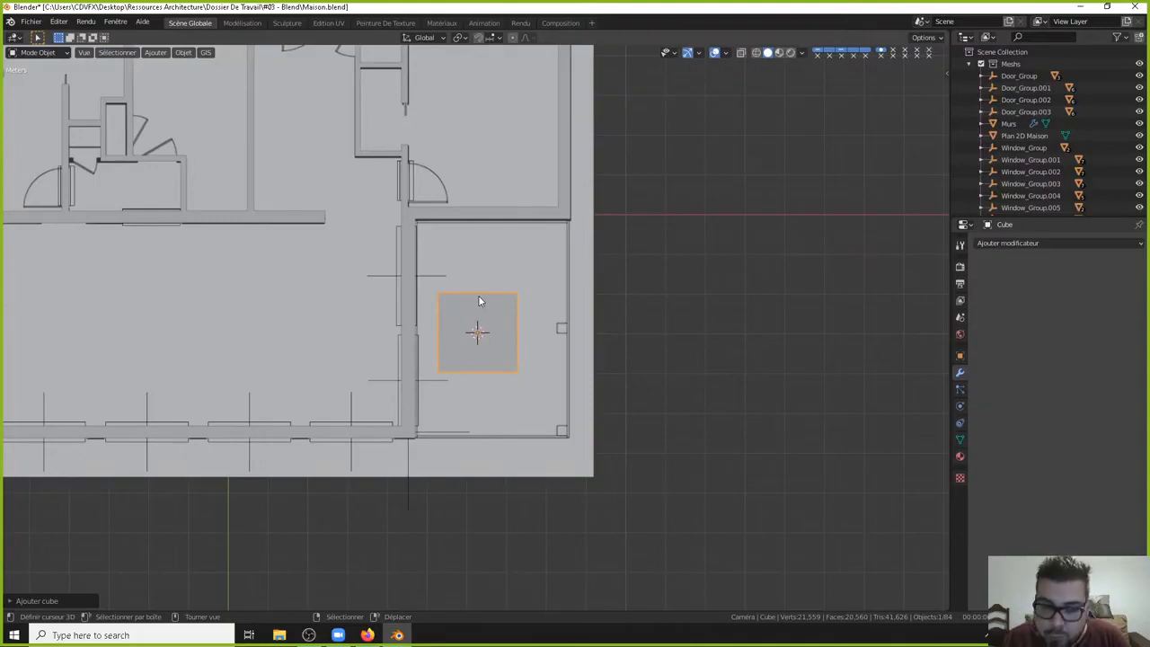
# Flatten the cube in front view by scaling it along Z by 0.025.
pyautogui.press('KP_1')
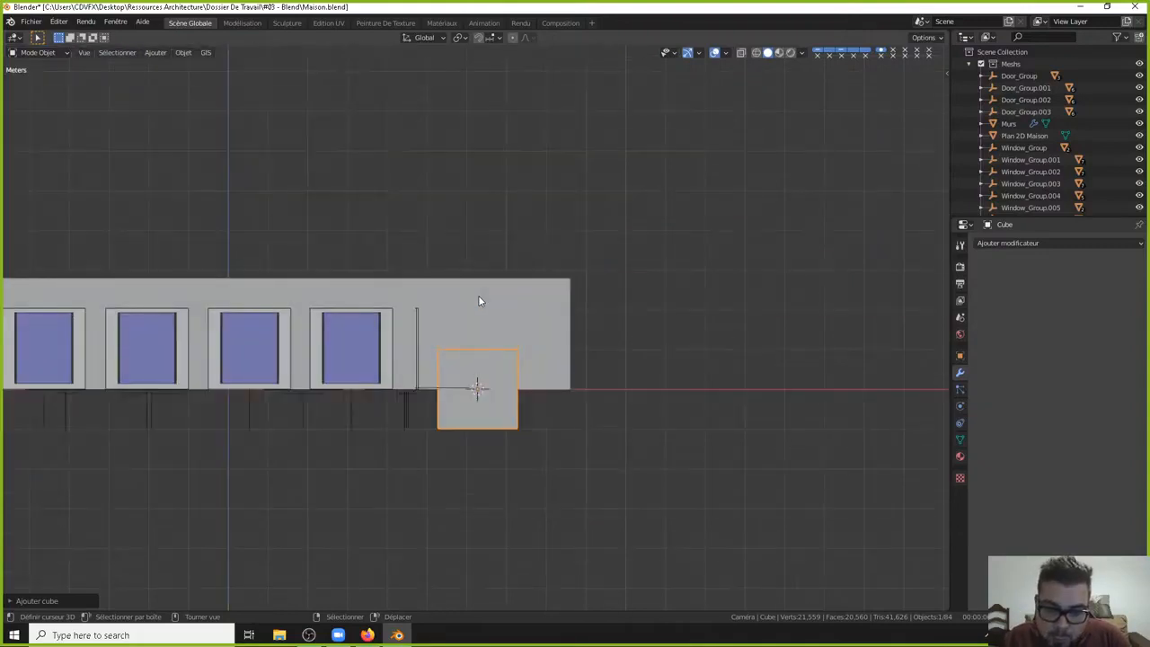
pyautogui.scroll(4, 523, 416)
pyautogui.keyDown('shift'); pyautogui.moveTo(523, 421); pyautogui.dragTo(510, 314, button='middle'); pyautogui.keyUp('shift')
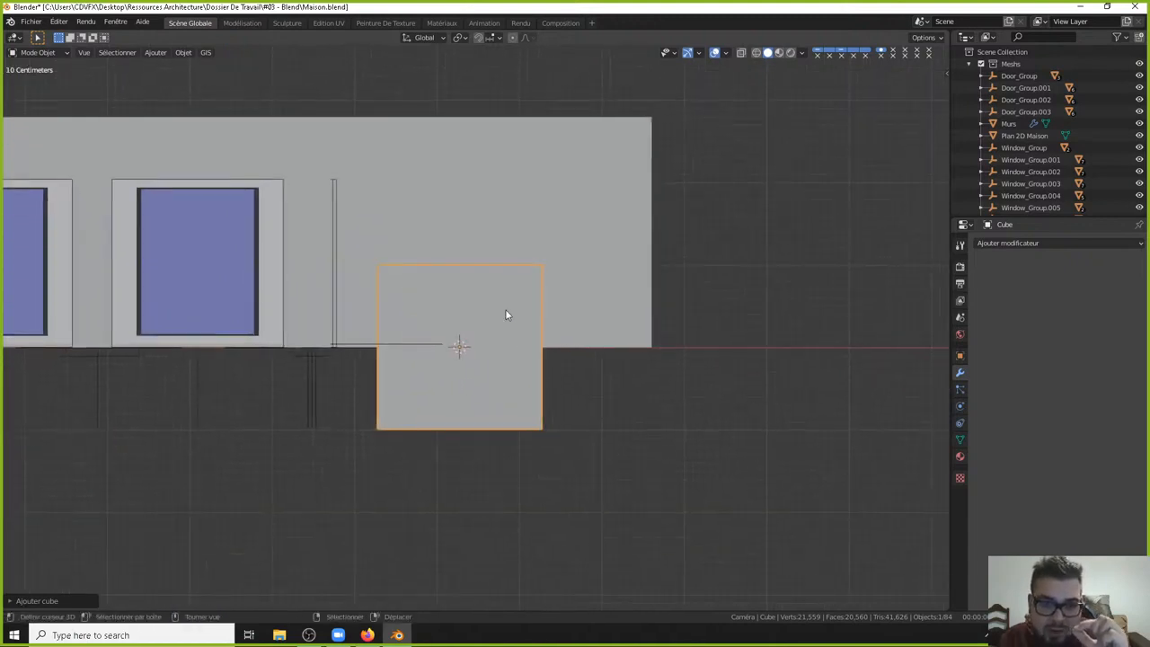
pyautogui.press('s')
pyautogui.press('z')
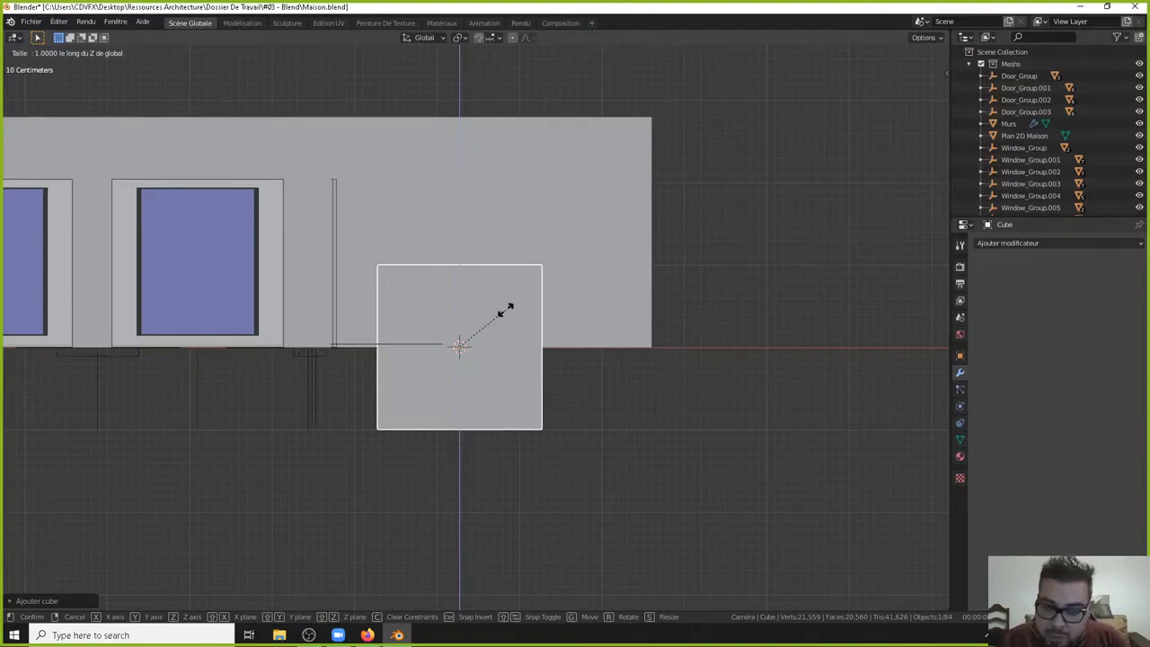
pyautogui.write('0.025')
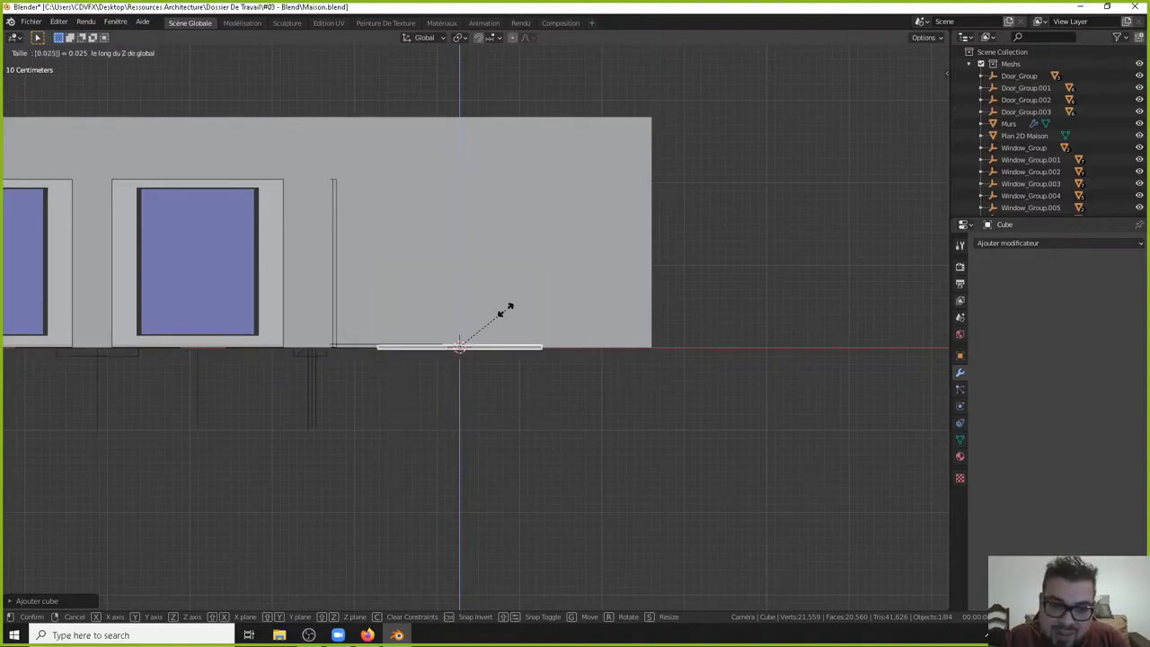
pyautogui.press('Return')
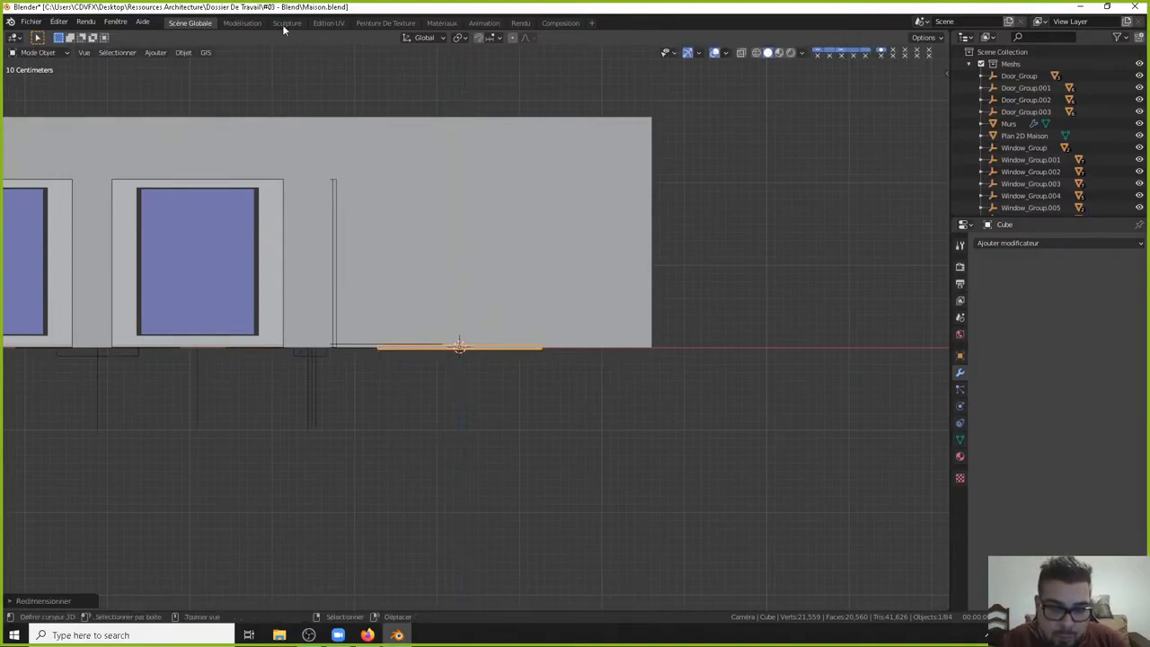
pyautogui.scroll(4, 386, 374)
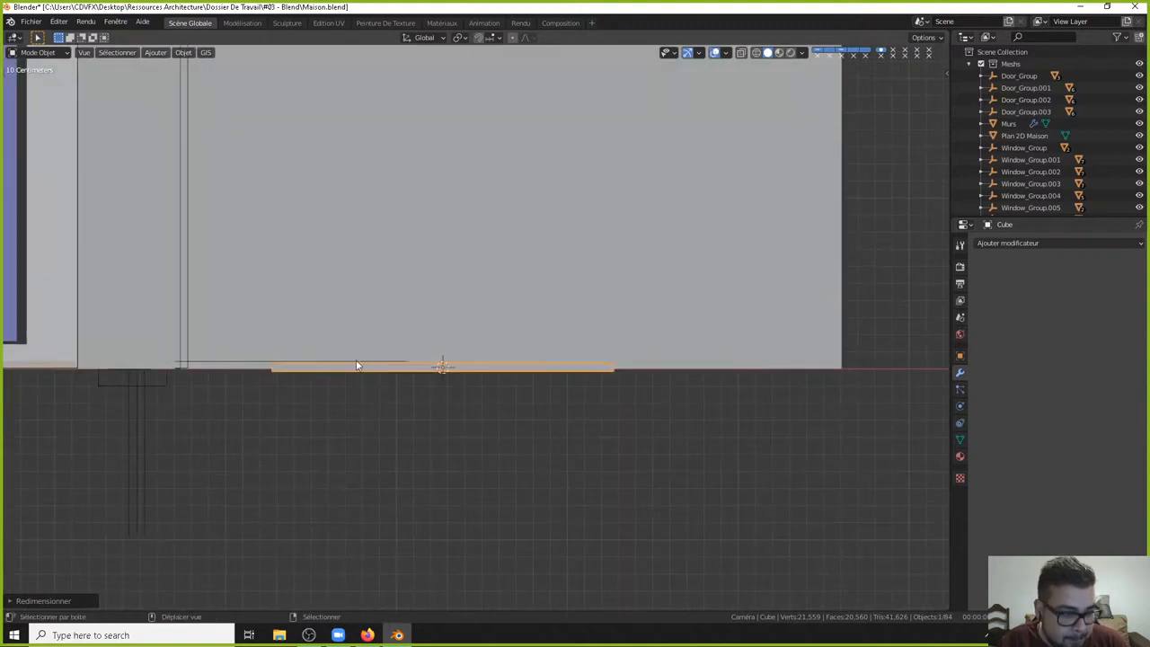
pyautogui.keyDown('shift'); pyautogui.moveTo(359, 365); pyautogui.dragTo(409, 397, button='middle'); pyautogui.keyUp('shift')
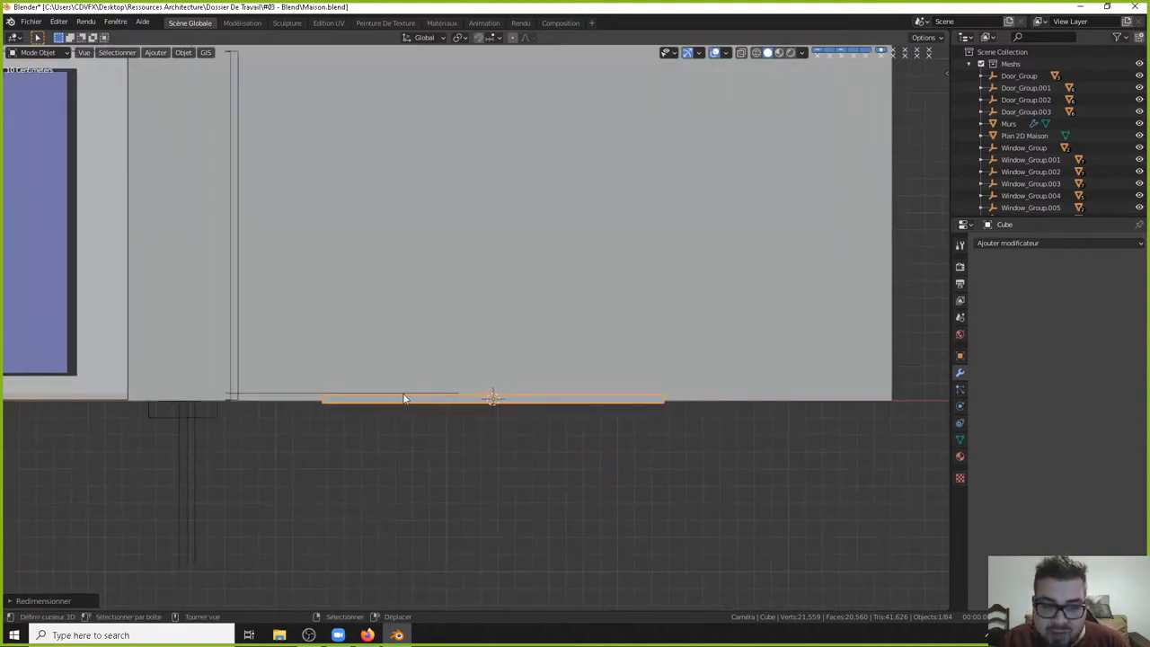
# Narrow the flattened cube in top view by scaling it along X by 0.05.
pyautogui.press('KP_7')
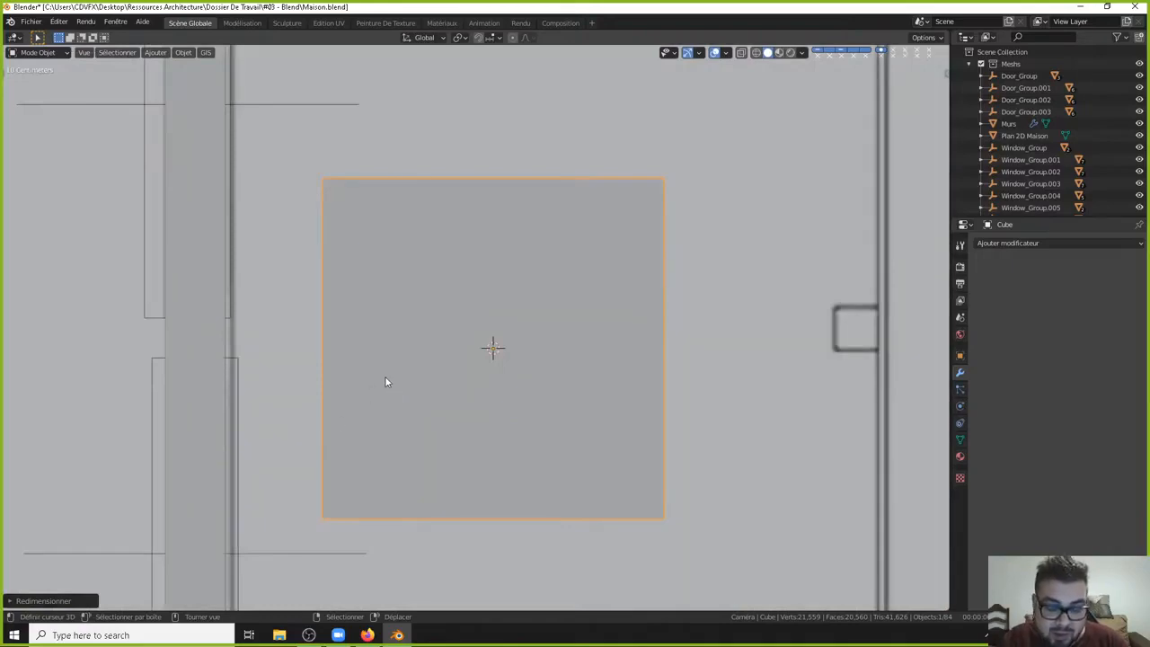
pyautogui.scroll(-5, 483, 263)
pyautogui.moveTo(493, 246); pyautogui.dragTo(501, 164, button='middle')
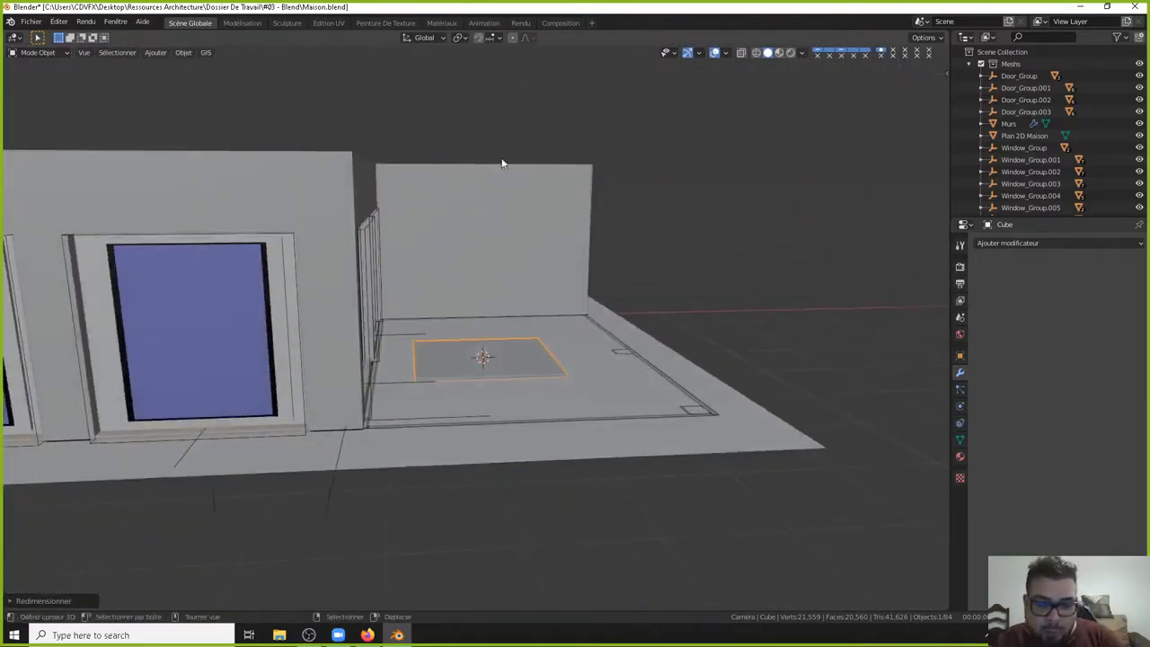
pyautogui.press('KP_7')
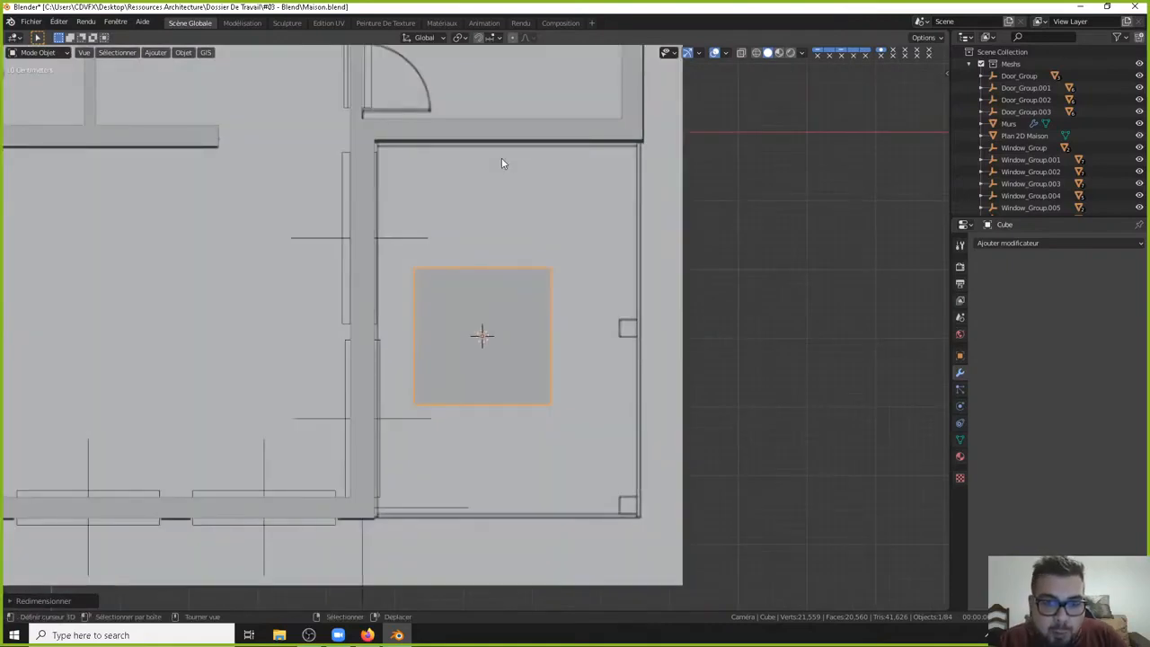
pyautogui.press('s')
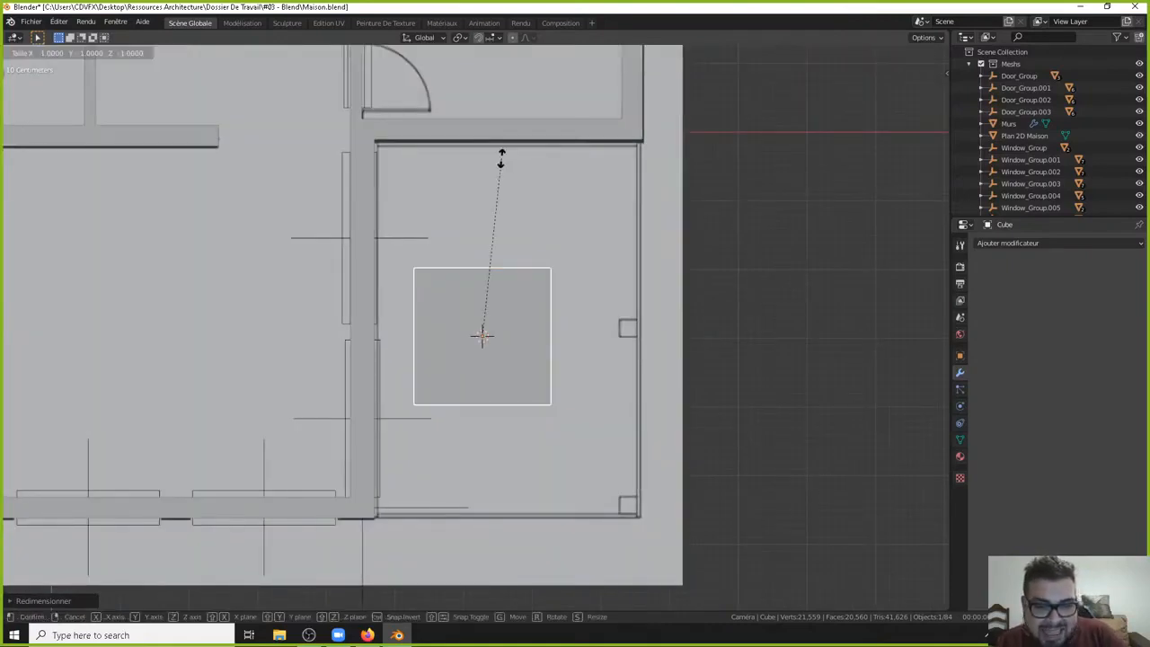
pyautogui.press('x')
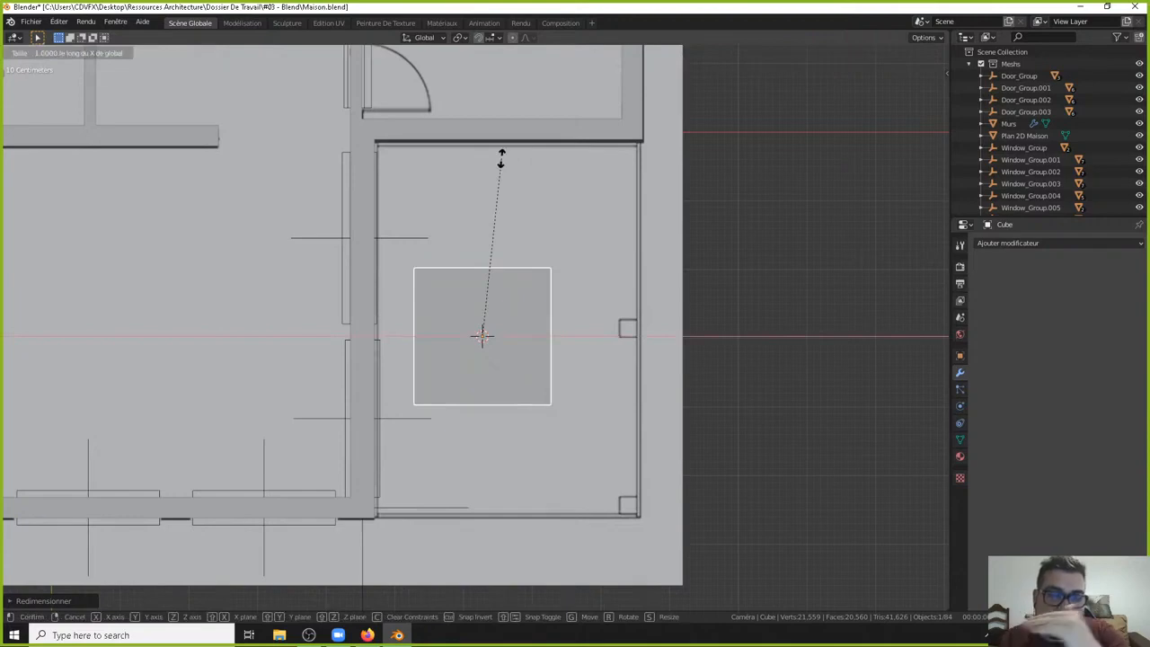
pyautogui.write('0.05')
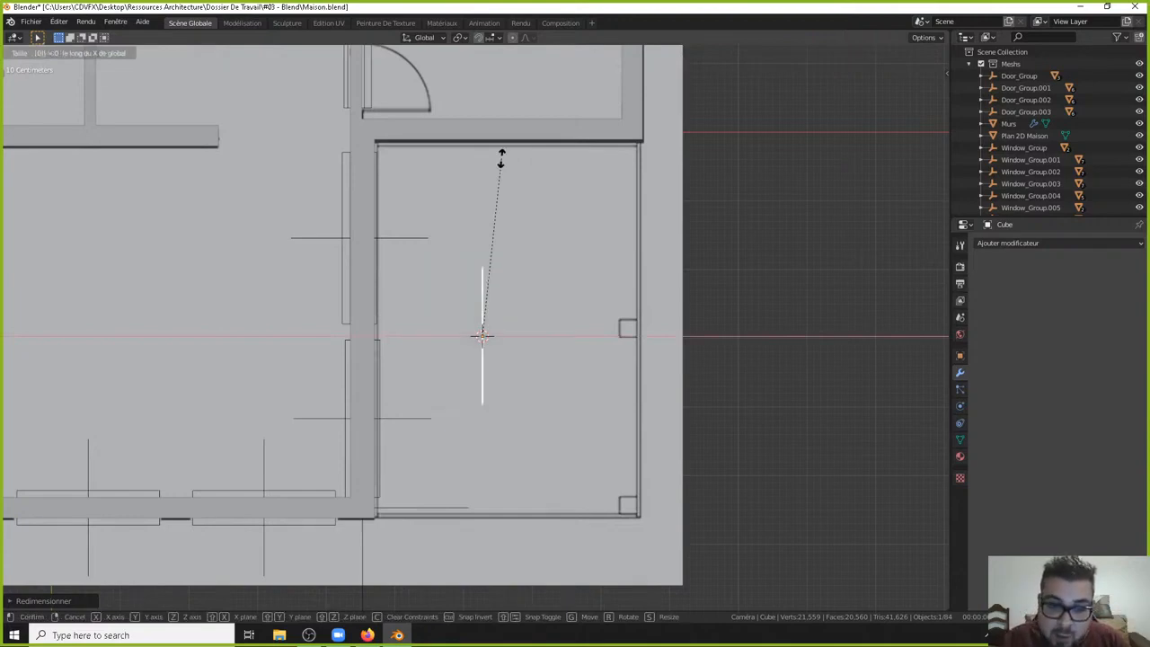
pyautogui.press('Return')
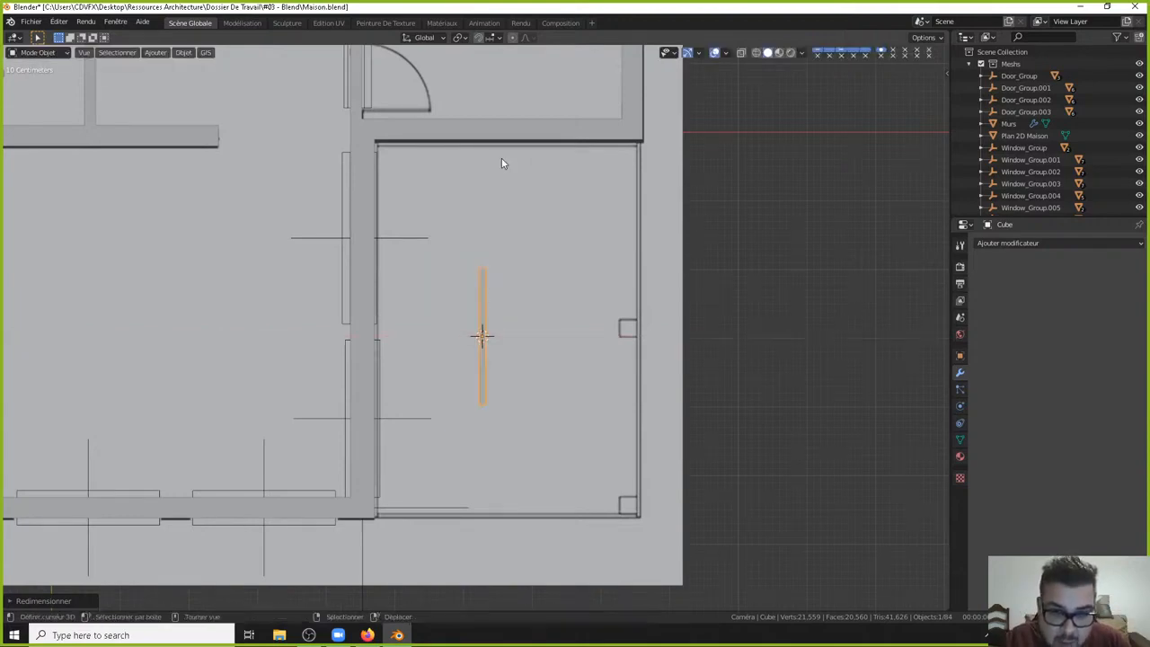
# Show the object's dimensions and shorten the strip by scaling it along Y by 0.5.
pyautogui.press('n')
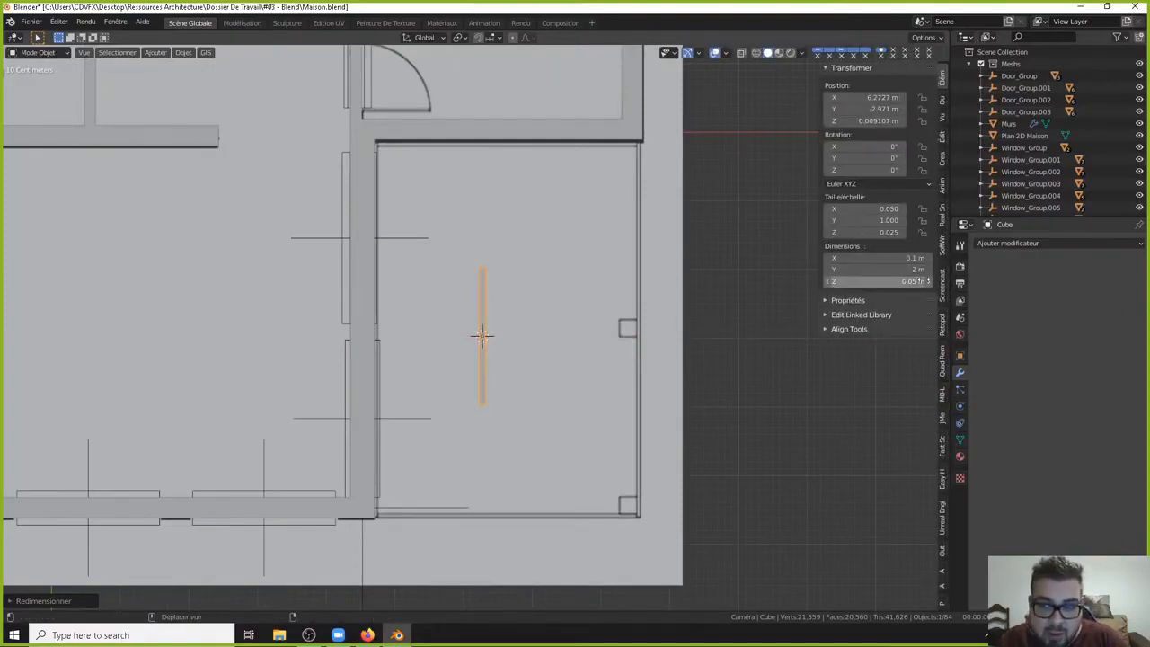
pyautogui.scroll(4, 682, 305)
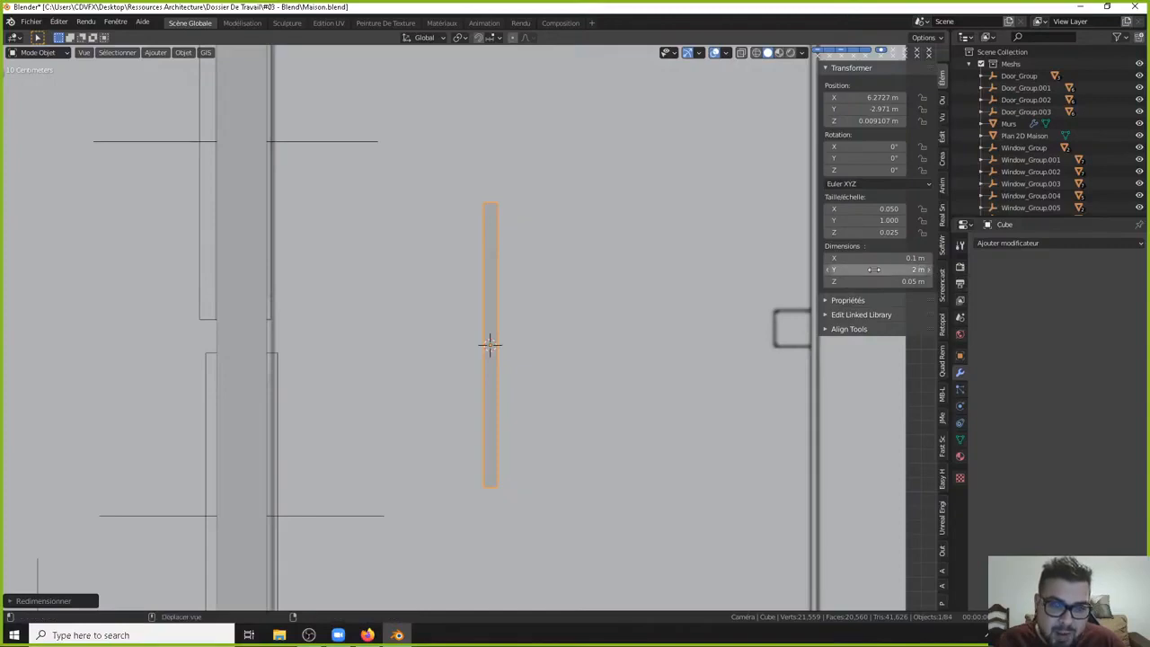
pyautogui.press('s')
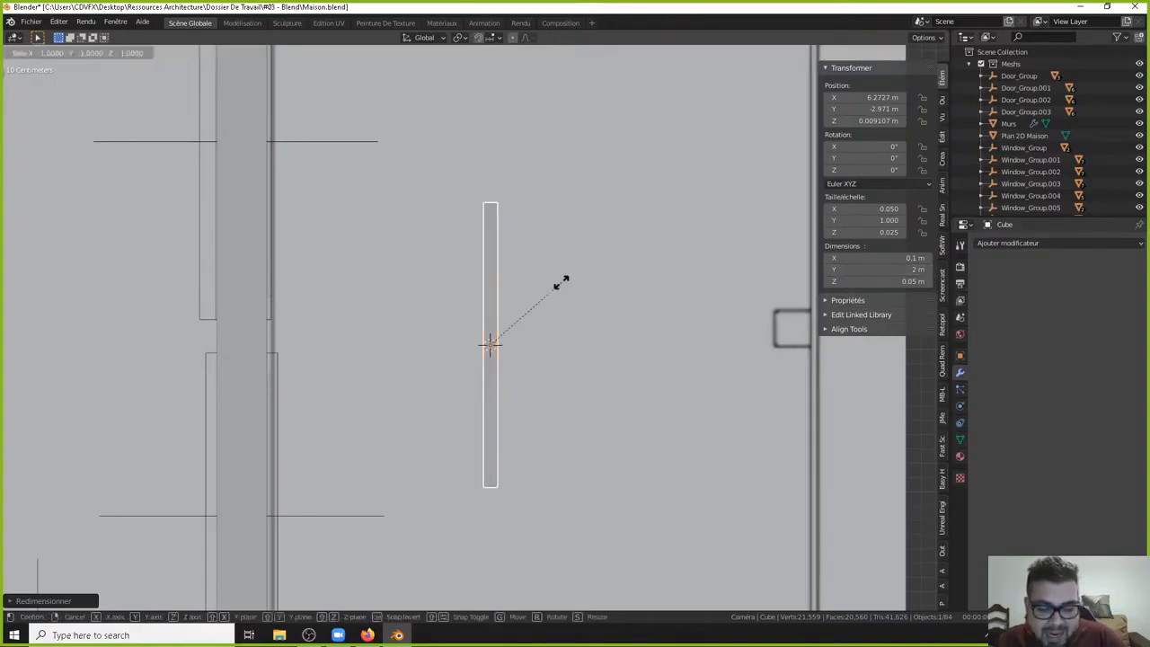
pyautogui.write('y')
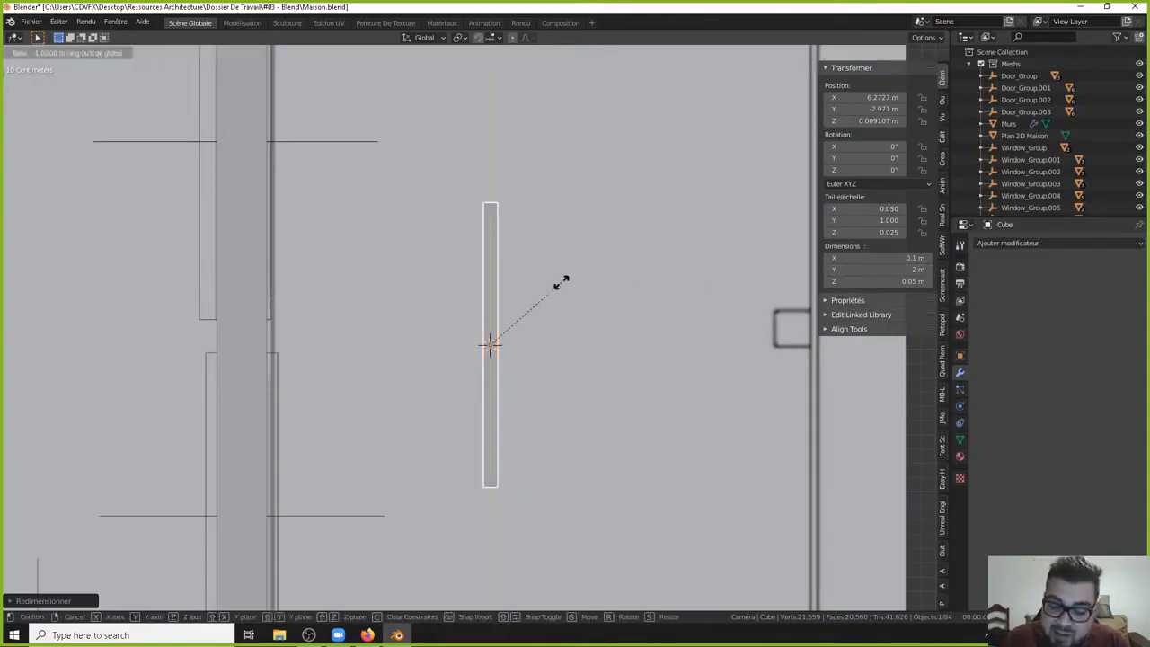
pyautogui.write('0.5')
pyautogui.press('Return')
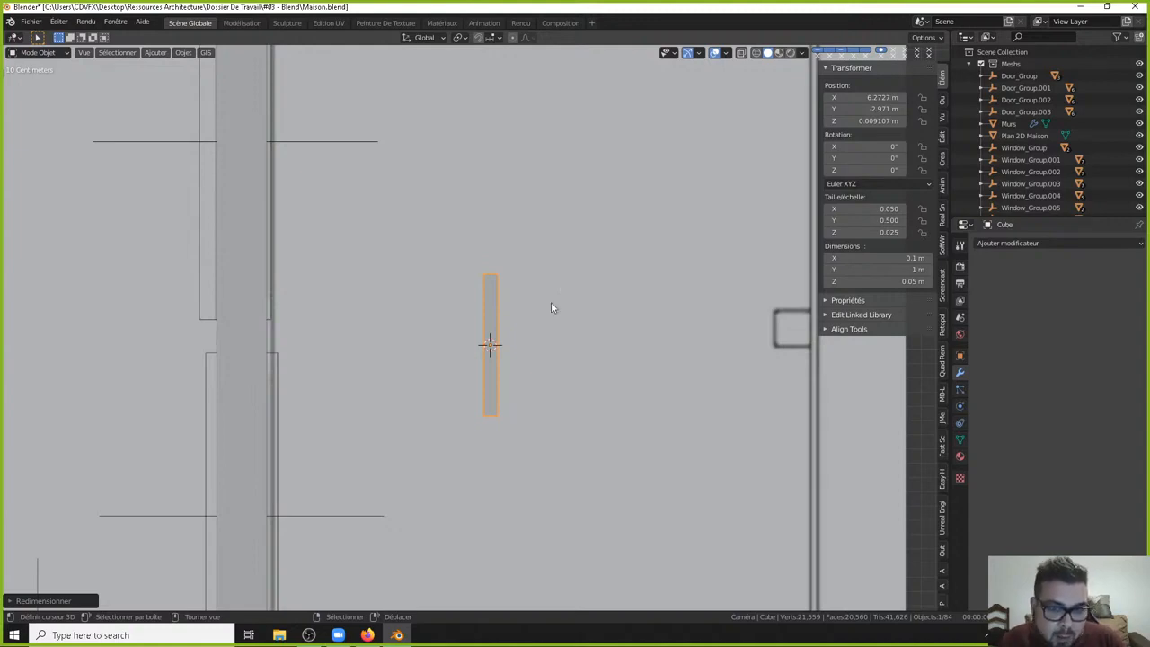
# Inspect the board from several angles on the terrace and set its Z dimension to 0.038 m.
pyautogui.moveTo(551, 308); pyautogui.dragTo(493, 390, button='middle')
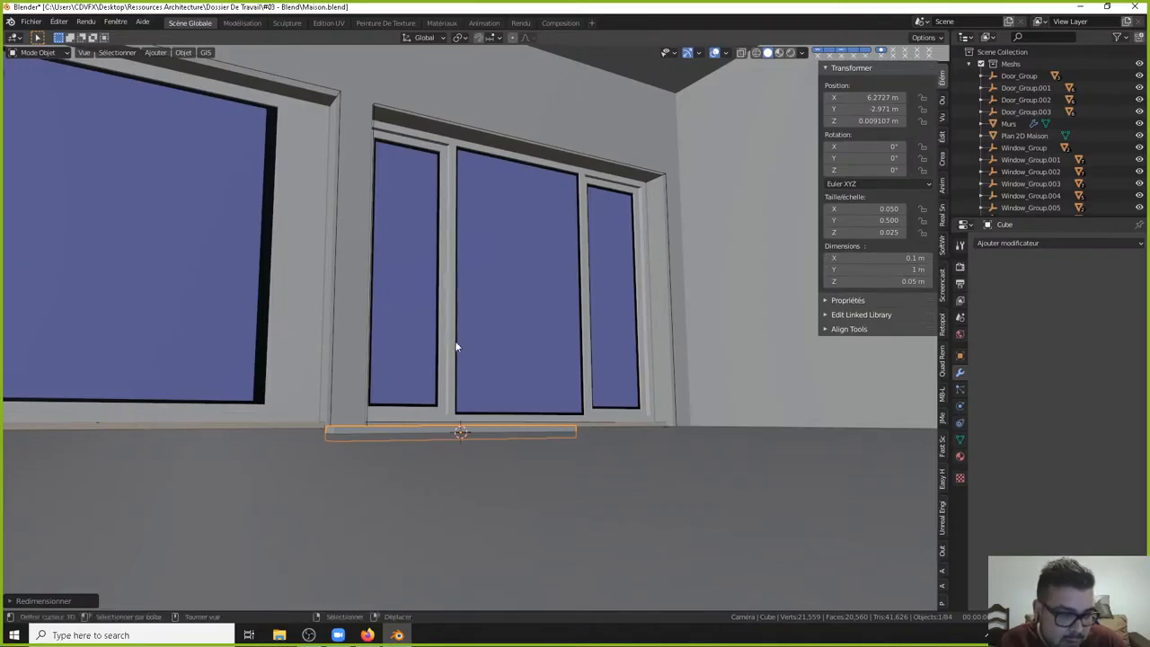
pyautogui.moveTo(455, 346); pyautogui.dragTo(511, 358, button='middle')
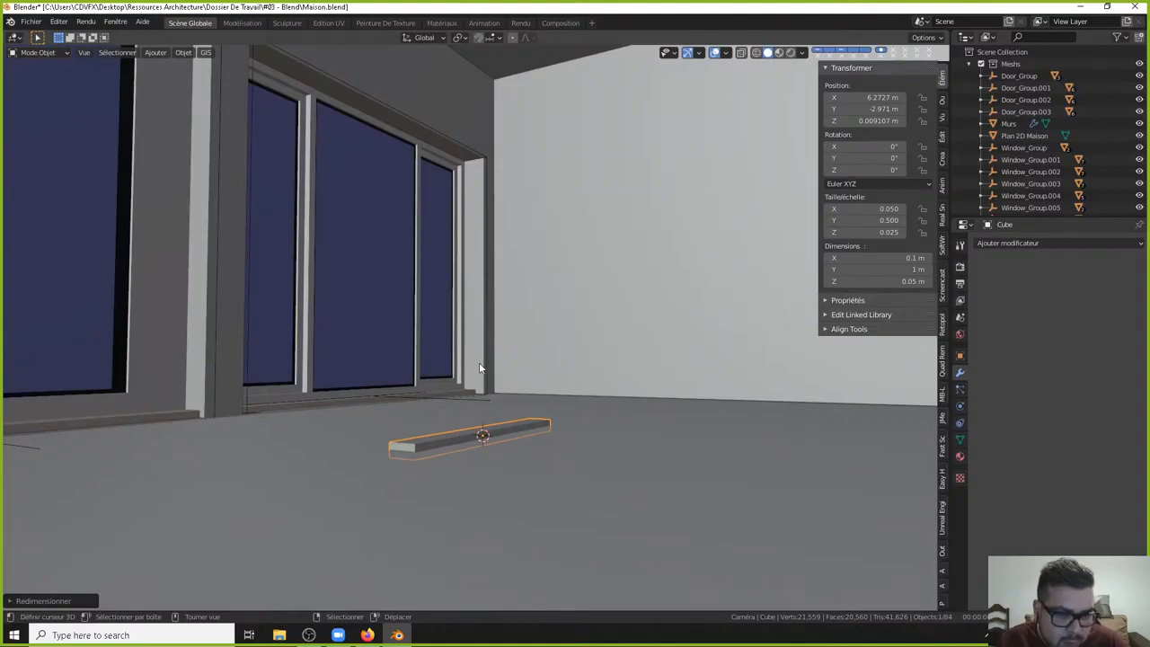
pyautogui.moveTo(479, 368); pyautogui.dragTo(530, 431, button='middle')
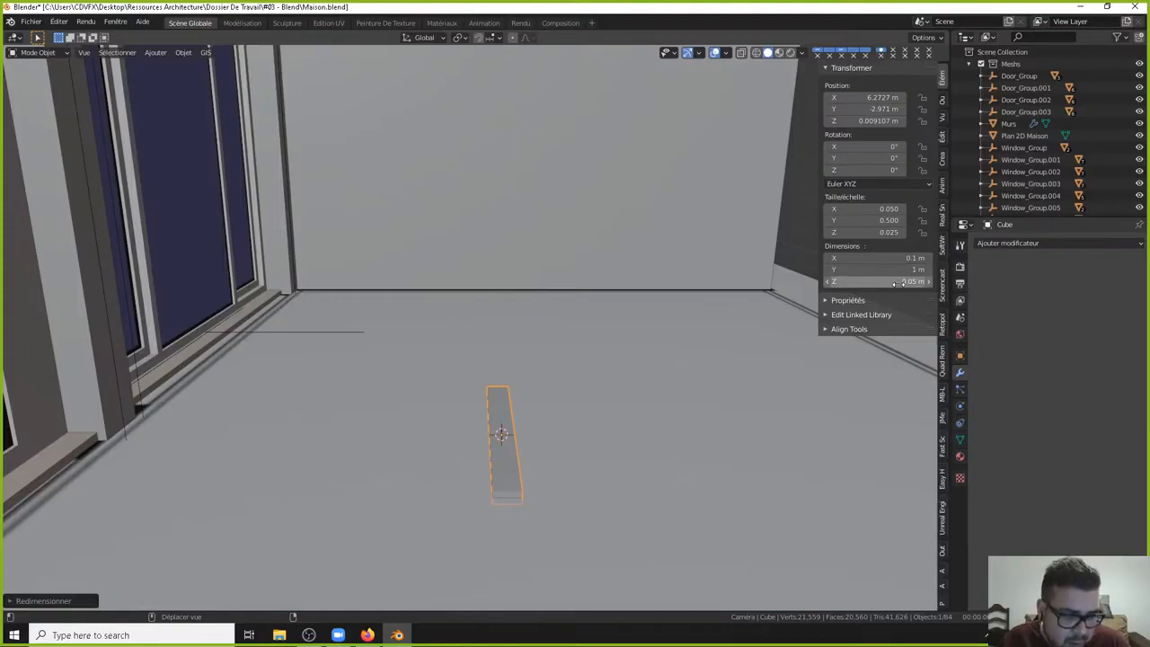
pyautogui.click(895, 283)
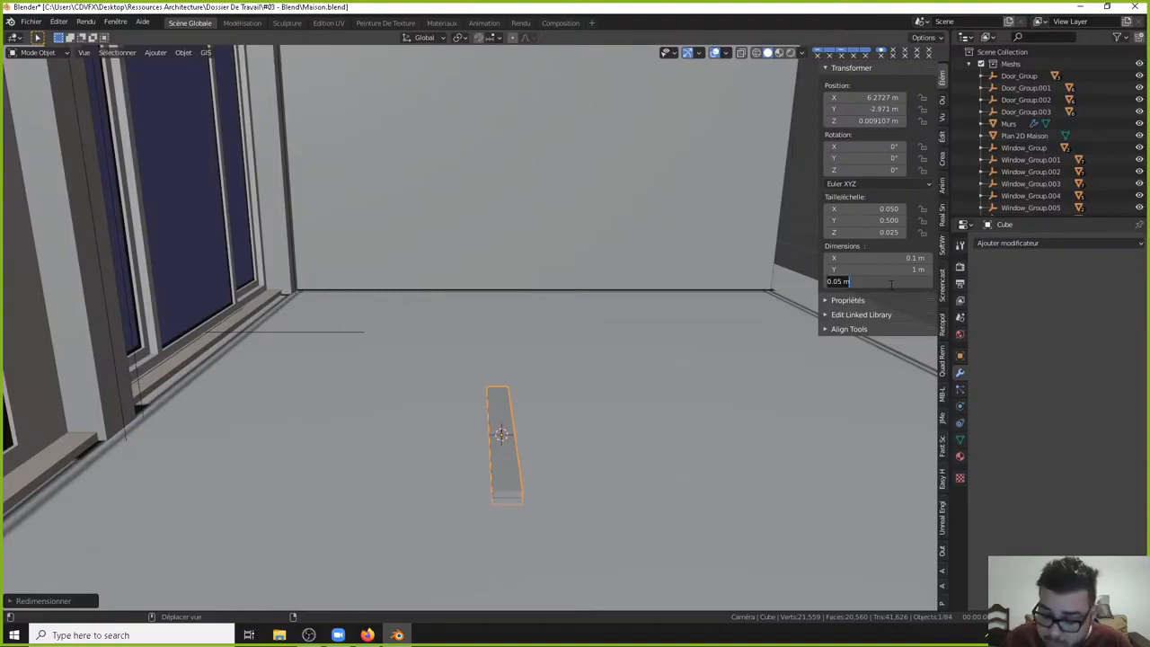
pyautogui.write('0.038')
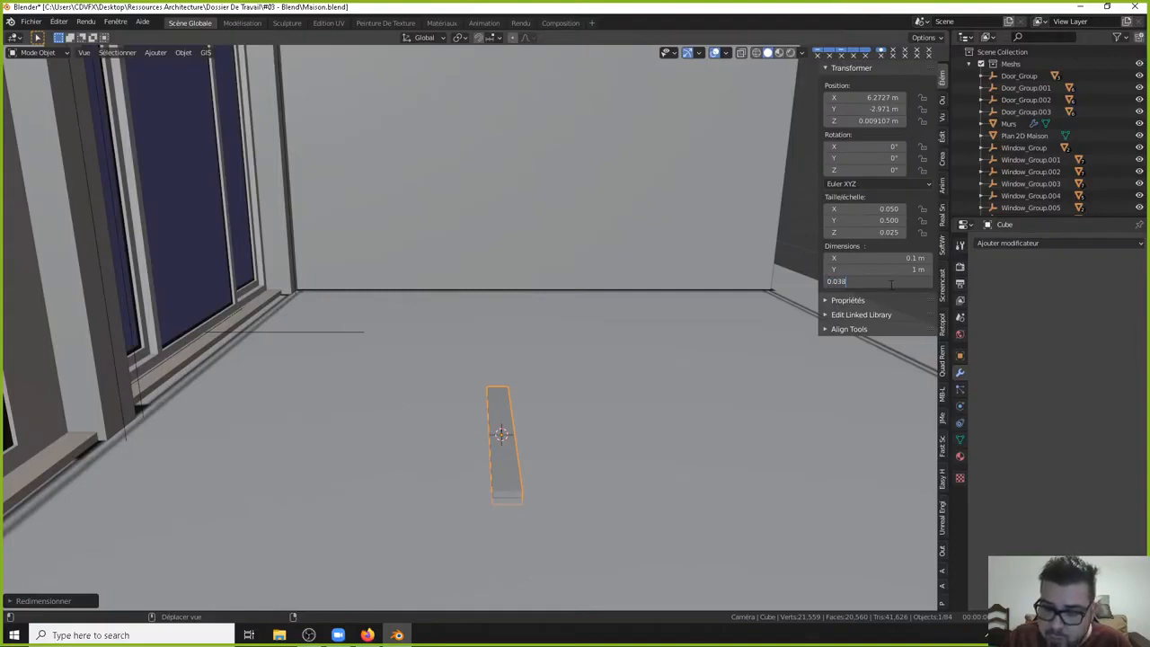
pyautogui.press('Return')
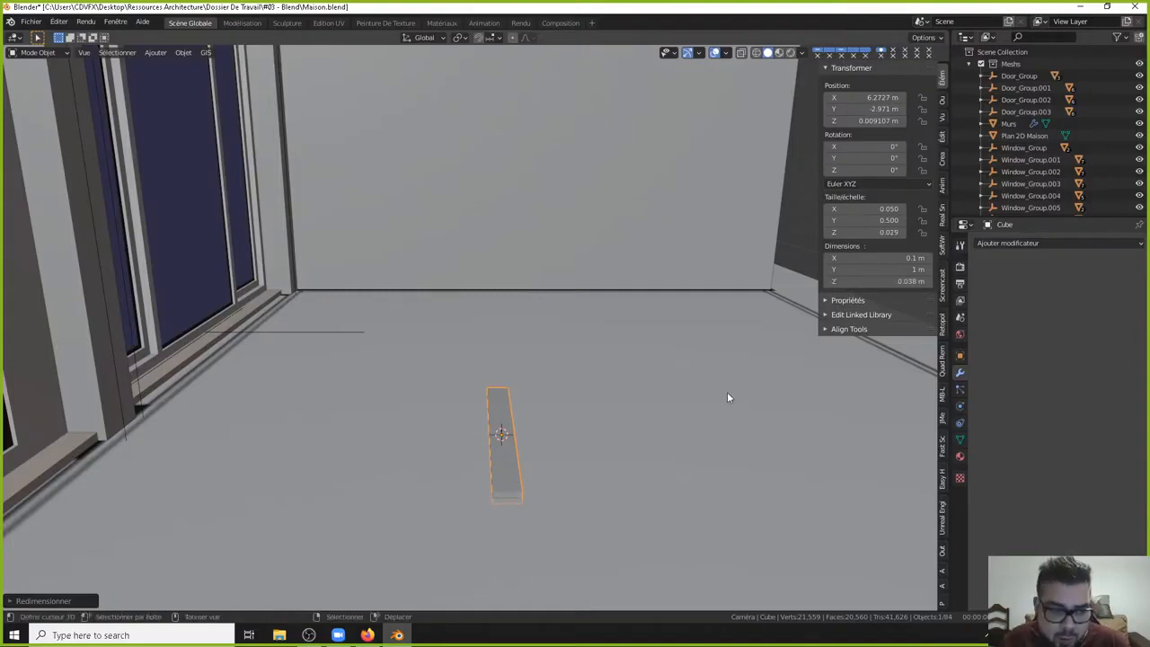
# Widen the terrace board by setting its X dimension to 0.2 m.
pyautogui.moveTo(690, 400); pyautogui.dragTo(679, 375, button='middle')
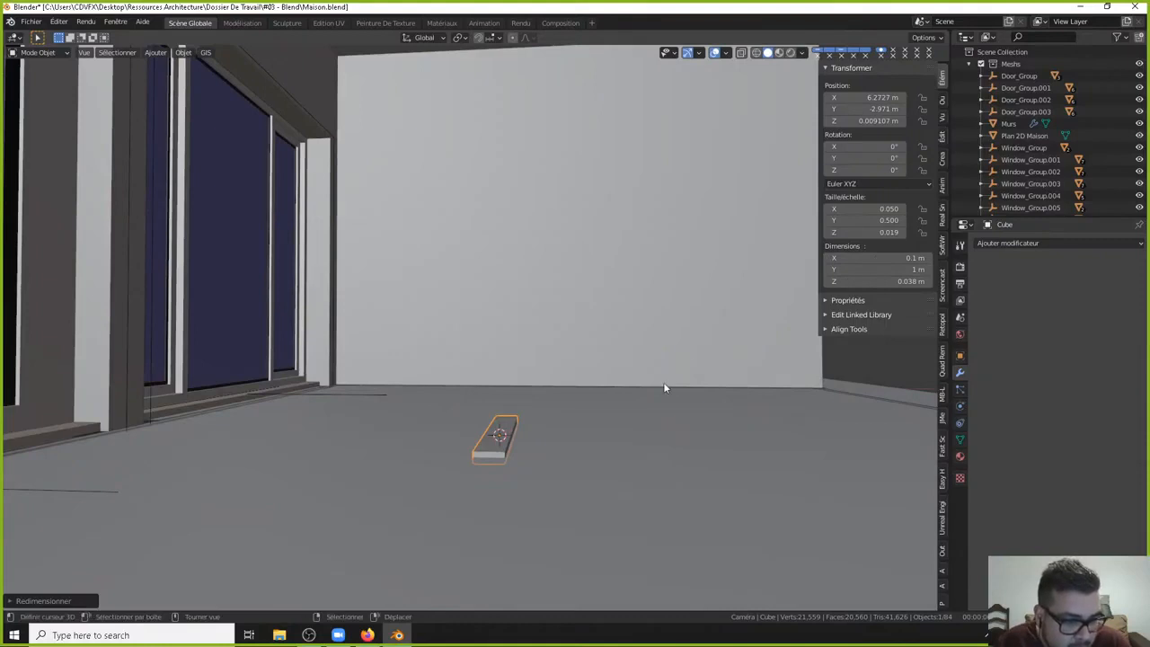
pyautogui.click(887, 258)
pyautogui.write('0.2')
pyautogui.press('Return')
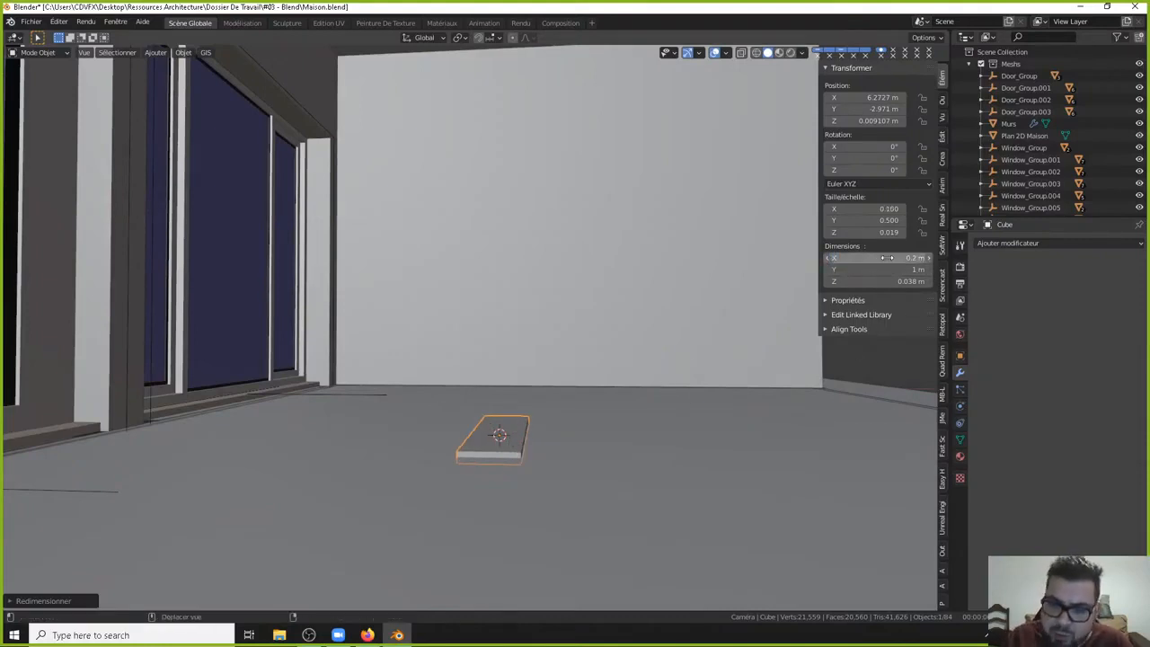
# In front view, raise the board along Z to about 0.036 m so it sits above the ground.
pyautogui.moveTo(656, 344); pyautogui.dragTo(661, 399, button='middle')
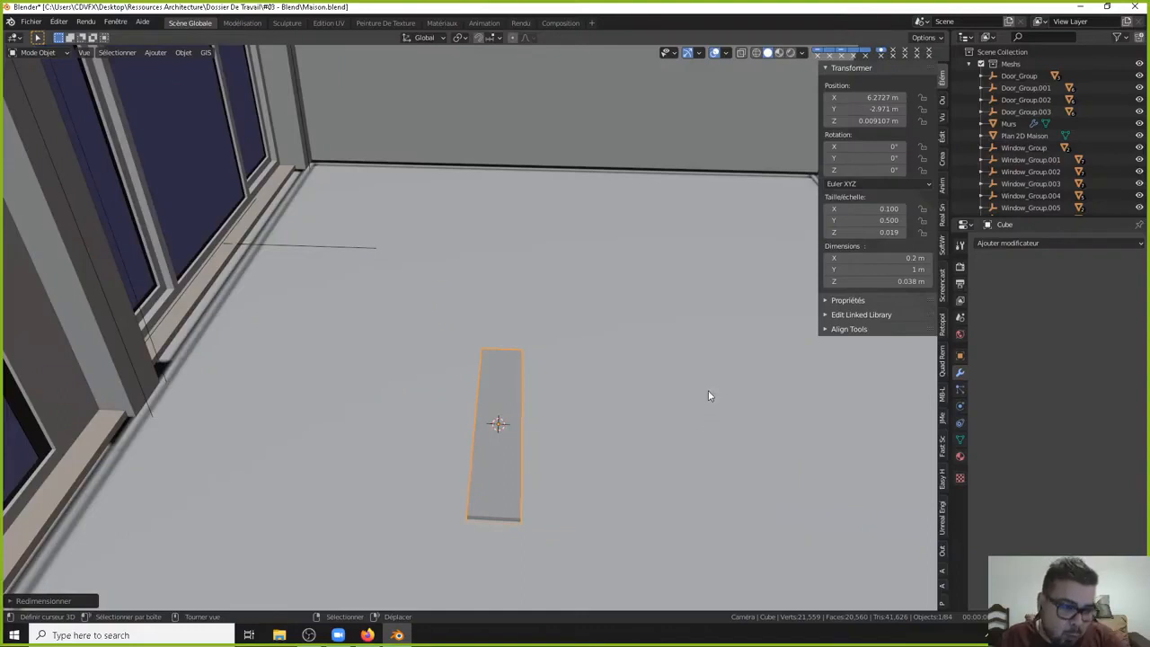
pyautogui.moveTo(662, 422); pyautogui.dragTo(617, 375, button='middle')
pyautogui.press('KP_1')
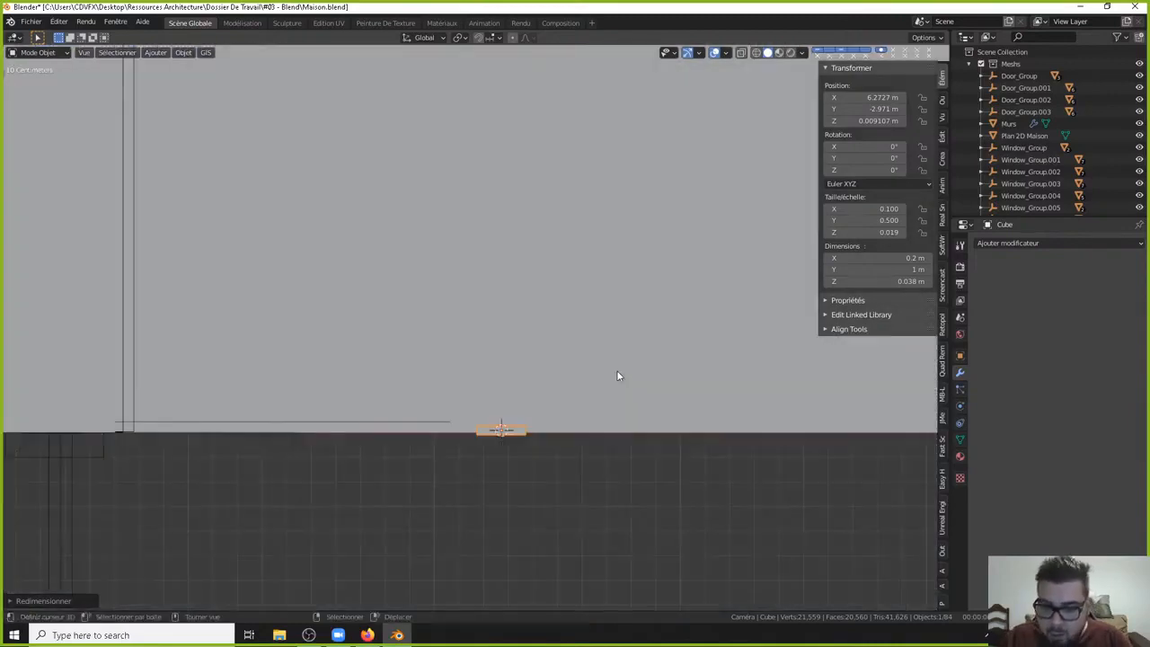
pyautogui.keyDown('shift'); pyautogui.moveTo(419, 310); pyautogui.dragTo(504, 285, button='middle'); pyautogui.keyUp('shift')
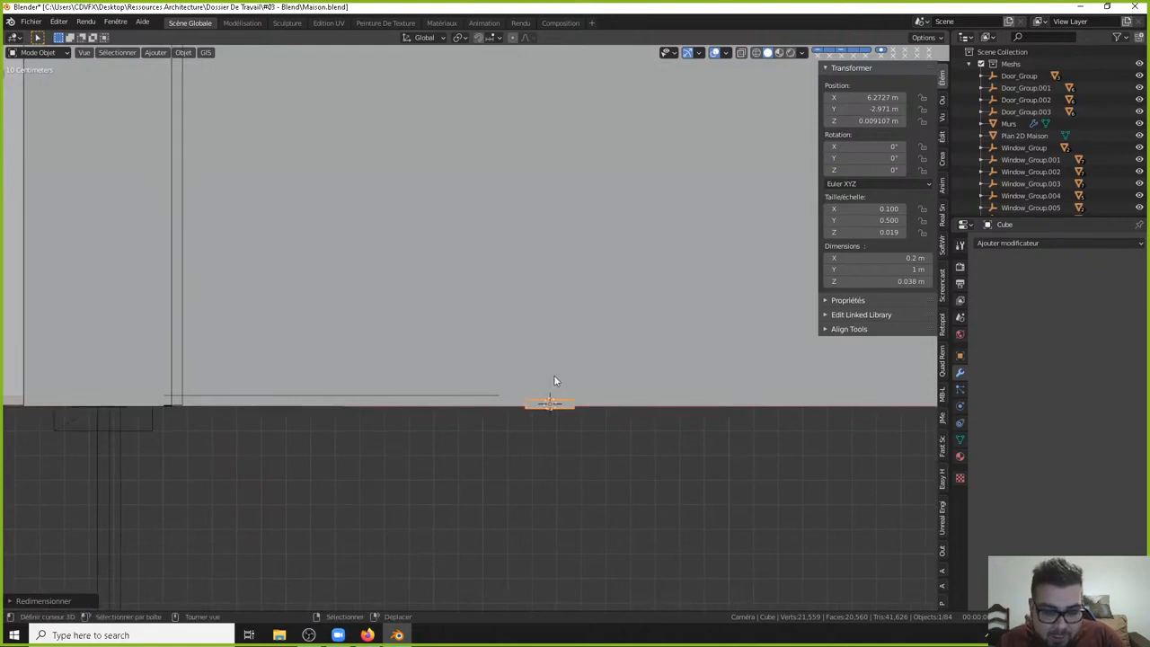
pyautogui.press('g')
pyautogui.press('z')
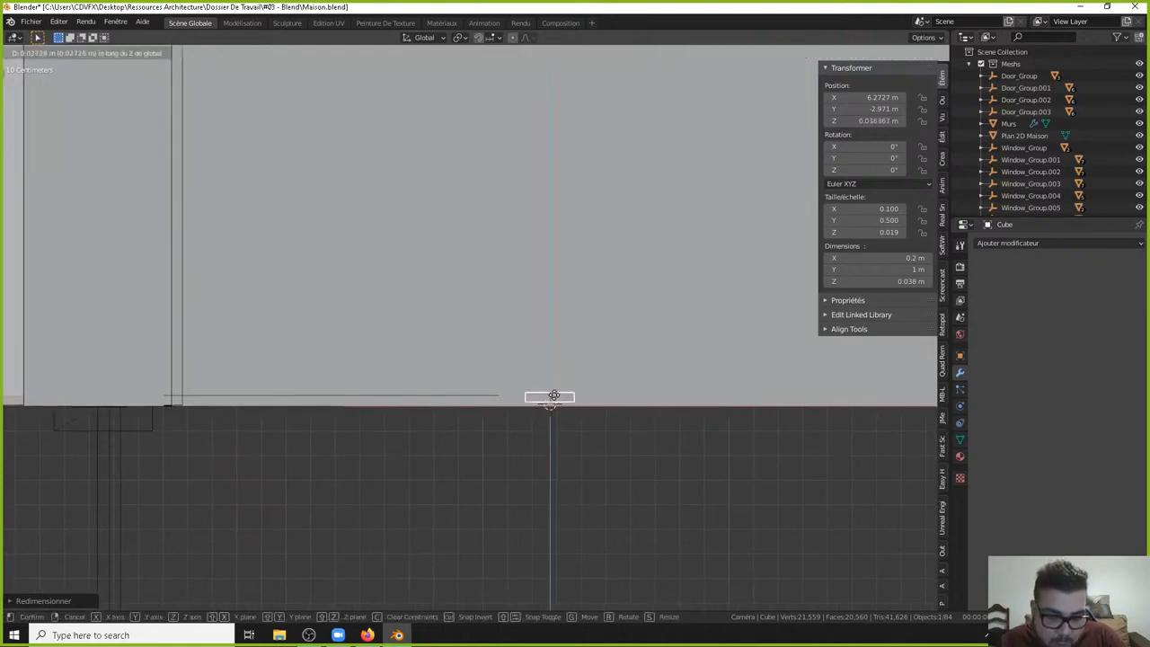
pyautogui.click(554, 370)
# Move the board along X to about 4.764 m, next to the house wall with the glazed openings.
pyautogui.moveTo(539, 400); pyautogui.dragTo(396, 395, button='middle')
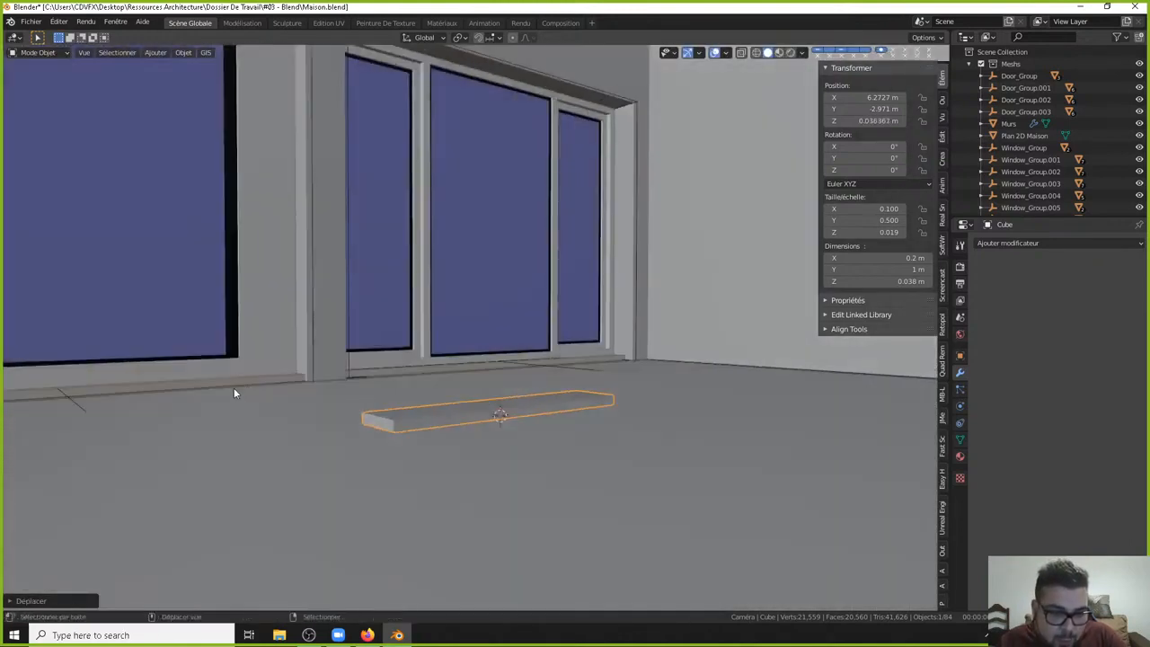
pyautogui.keyDown('shift'); pyautogui.moveTo(234, 387); pyautogui.dragTo(657, 374, button='middle'); pyautogui.keyUp('shift')
pyautogui.moveTo(354, 384); pyautogui.dragTo(387, 405, button='middle')
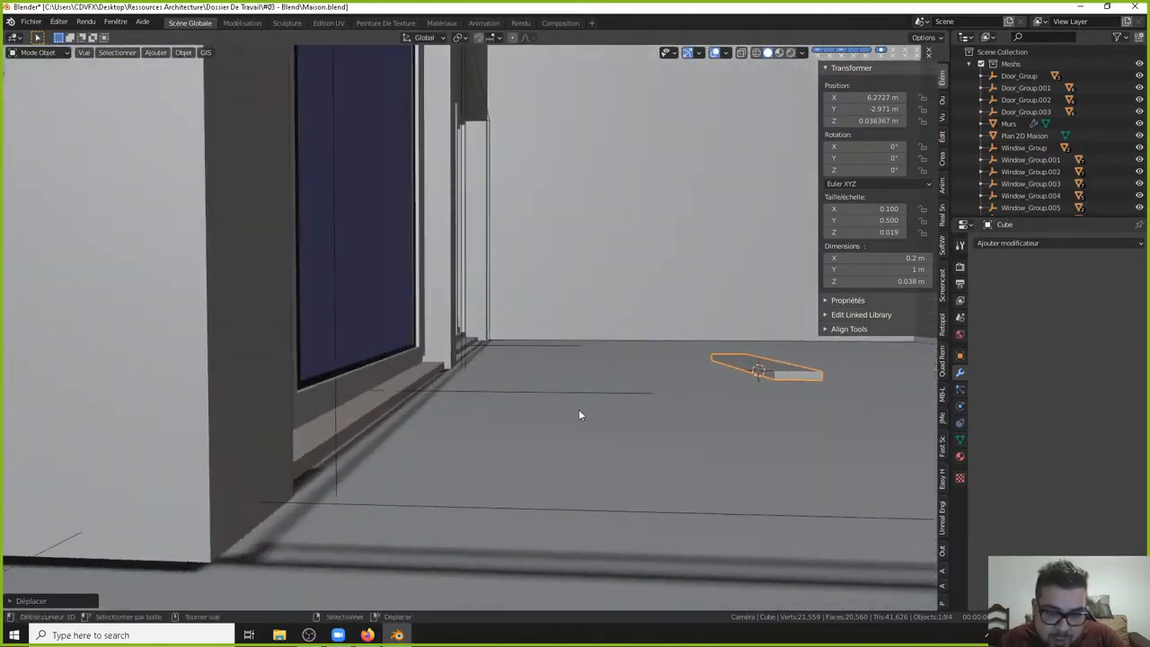
pyautogui.press('g')
pyautogui.press('y')
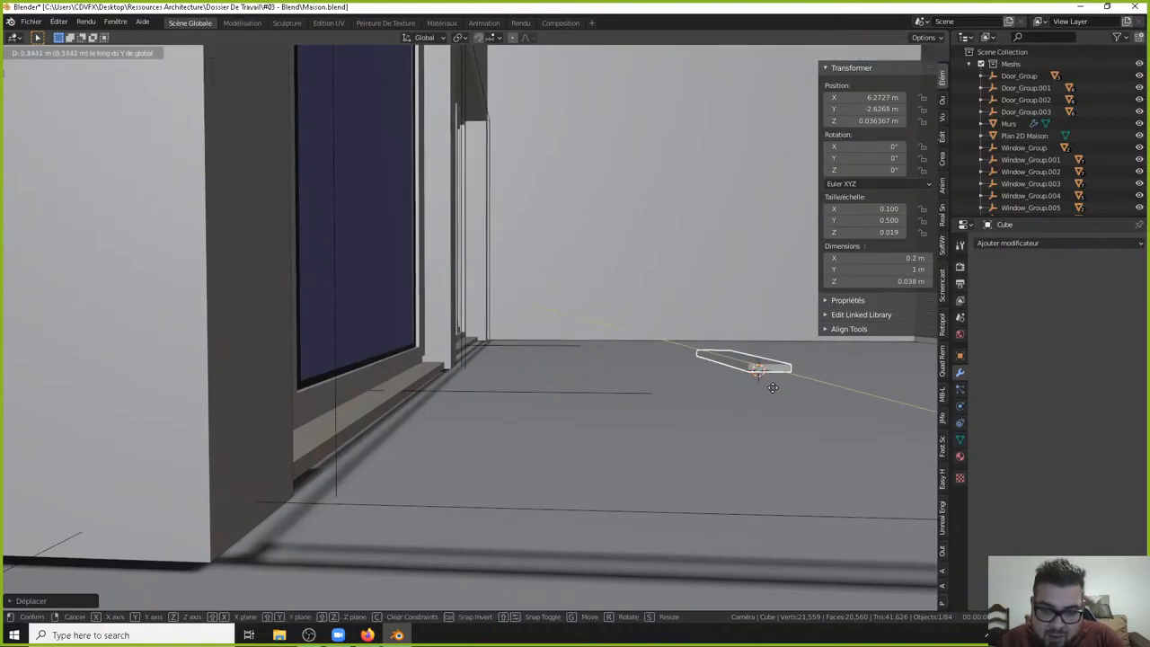
pyautogui.press('x')
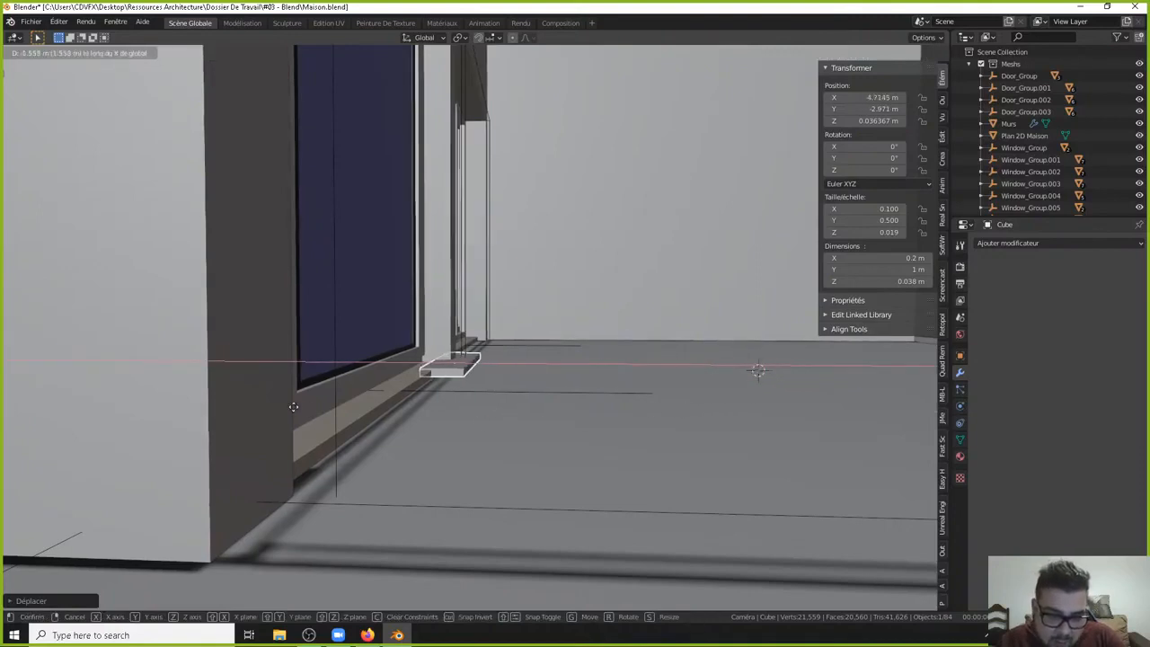
pyautogui.click(410, 424)
# Lower the board along Z to about 0.015 m beside the window sill.
pyautogui.scroll(2, 411, 424)
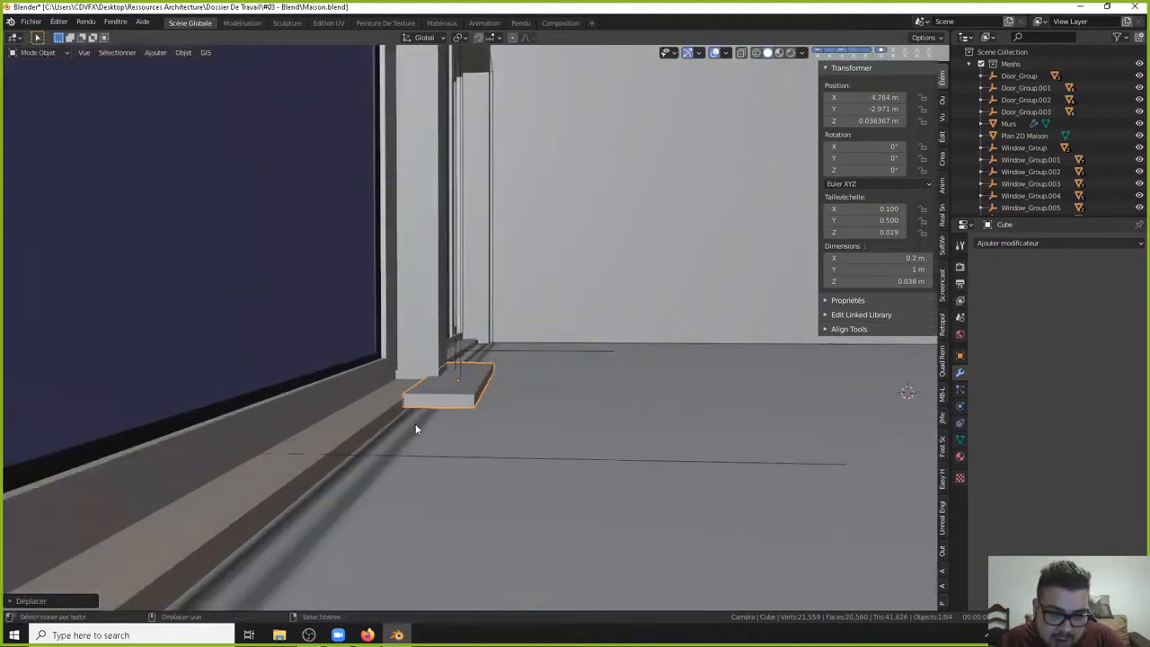
pyautogui.moveTo(415, 428); pyautogui.dragTo(354, 462, button='middle')
pyautogui.press('g')
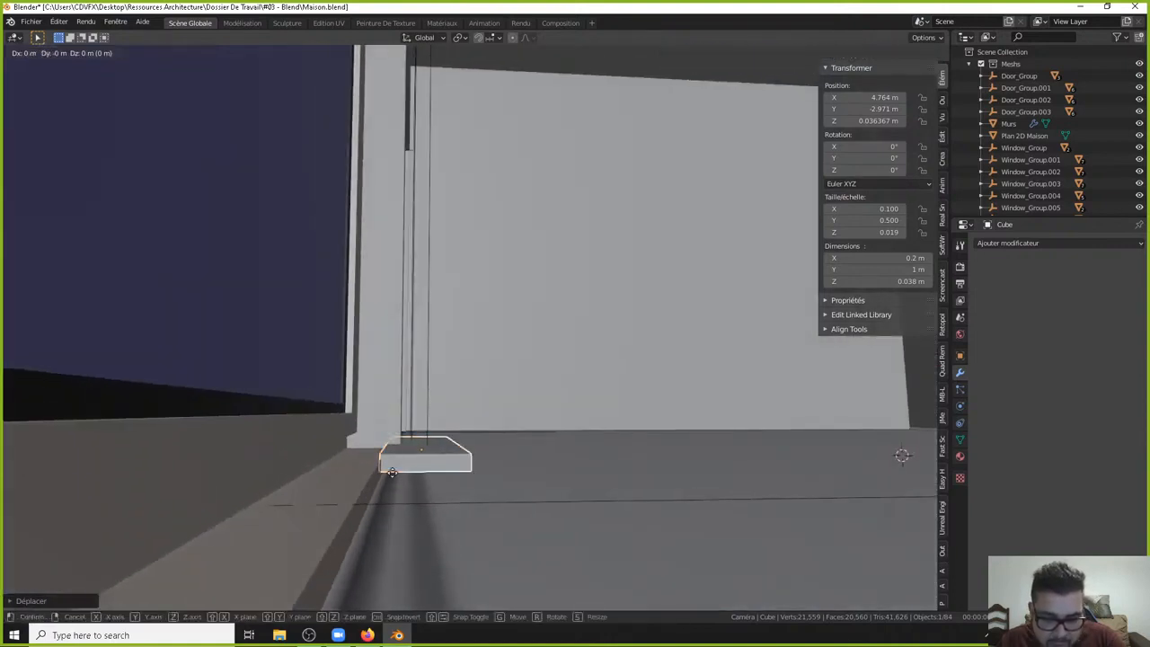
pyautogui.press('y')
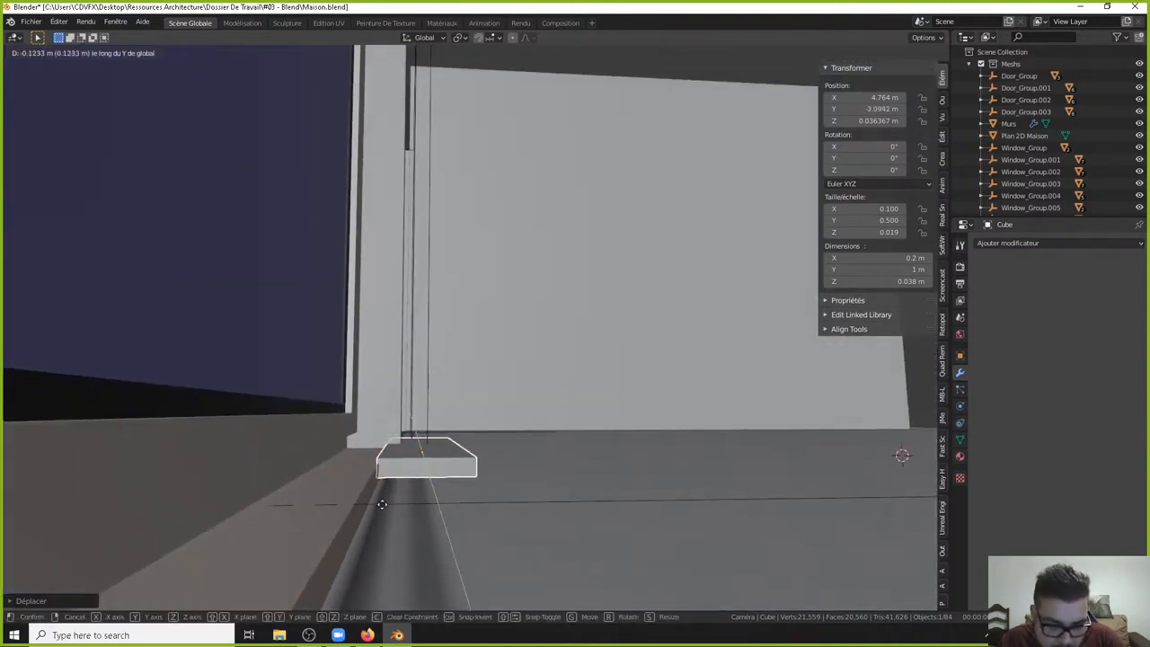
pyautogui.press('z')
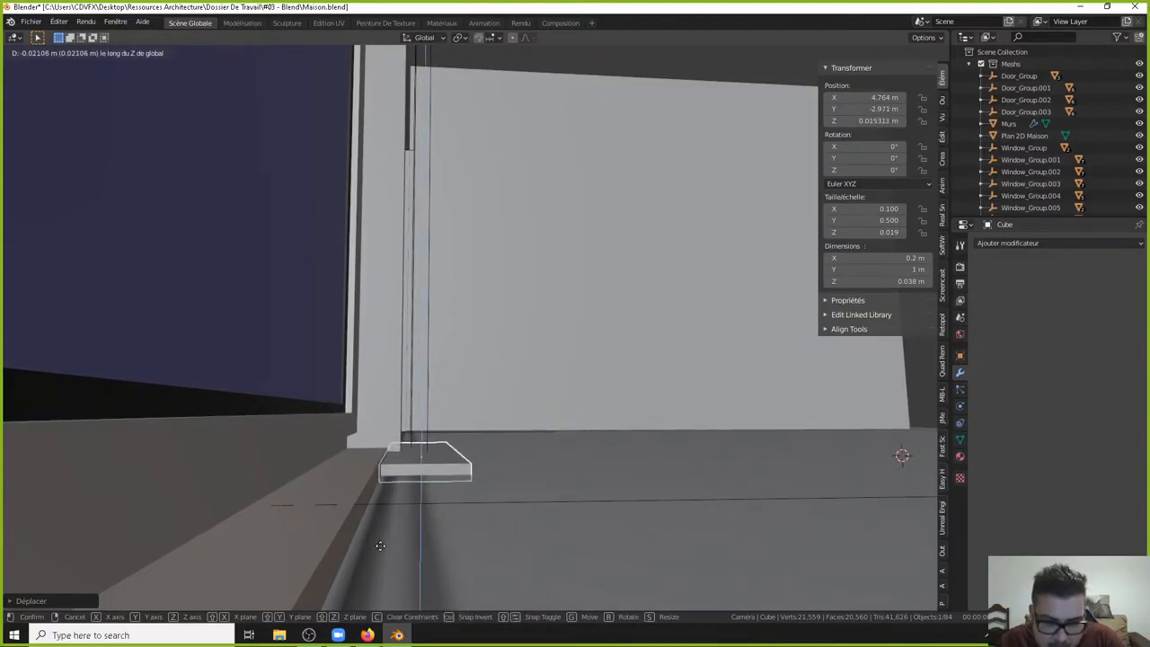
pyautogui.click(420, 471)
# Fine-tune the board's placement beside the sill to about 4.81 m in X and 0.02 m in Z.
pyautogui.moveTo(420, 471); pyautogui.dragTo(401, 469, button='middle')
pyautogui.press('g')
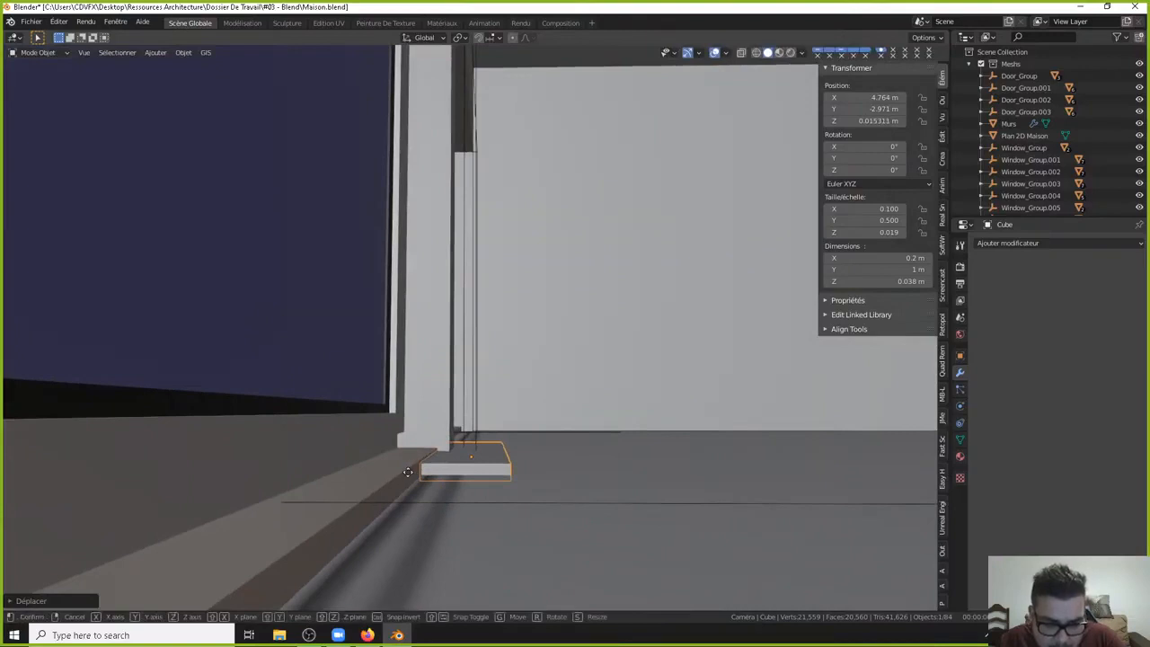
pyautogui.press('x')
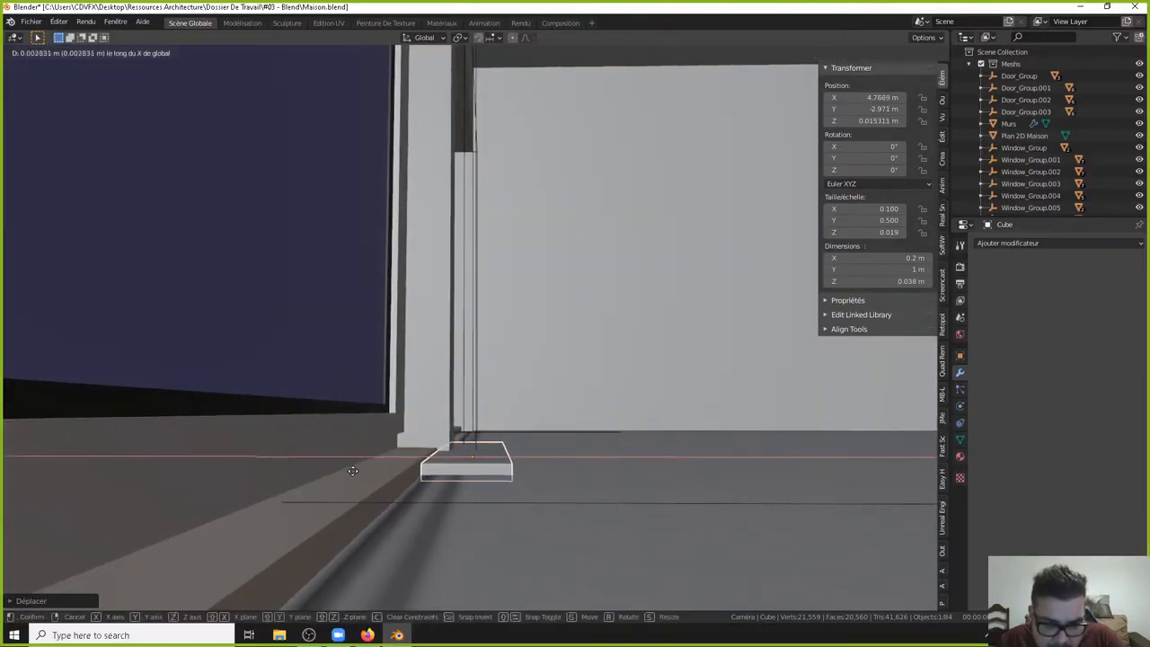
pyautogui.click(383, 472)
pyautogui.press('g')
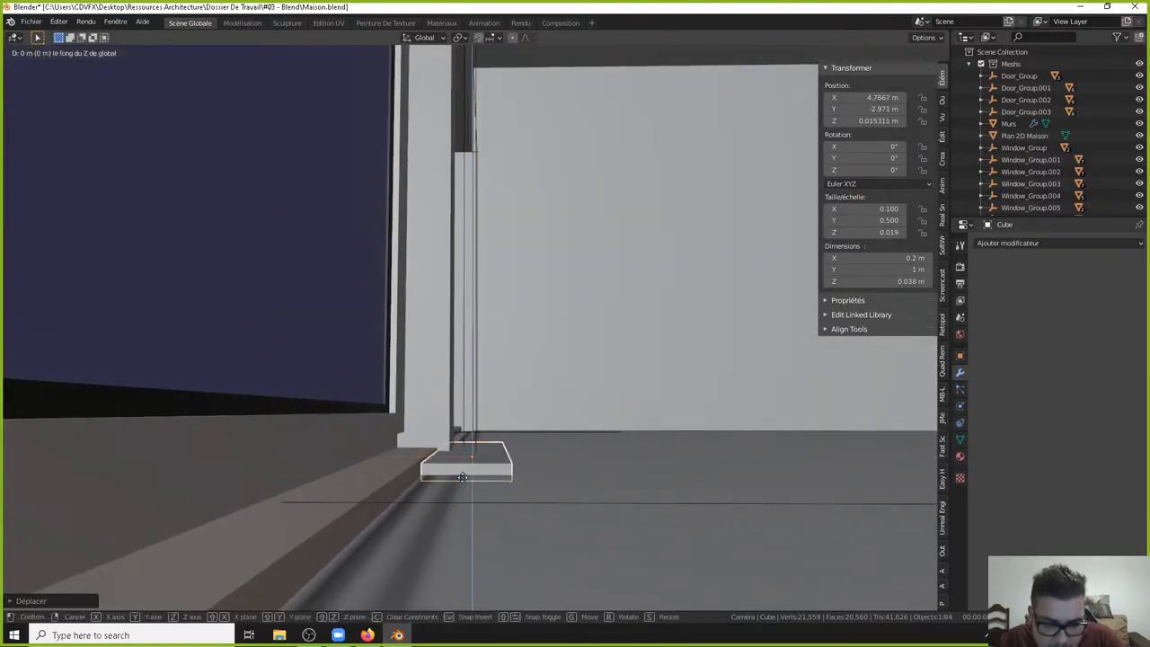
pyautogui.press('z')
pyautogui.click(466, 462)
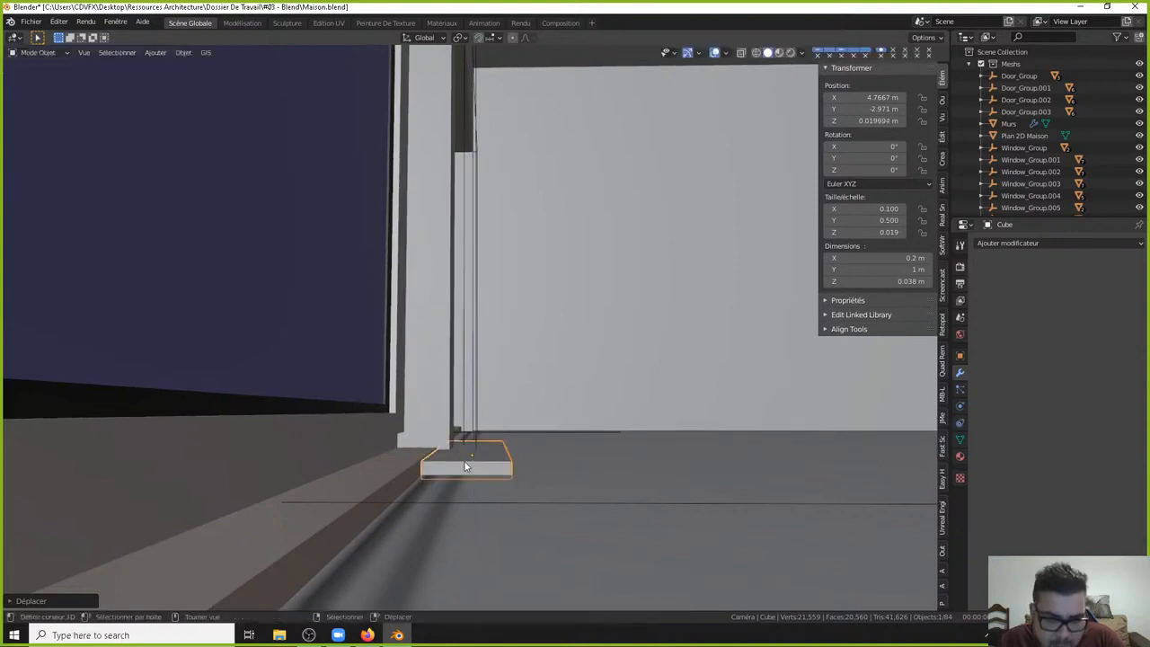
pyautogui.press('g')
pyautogui.press('x')
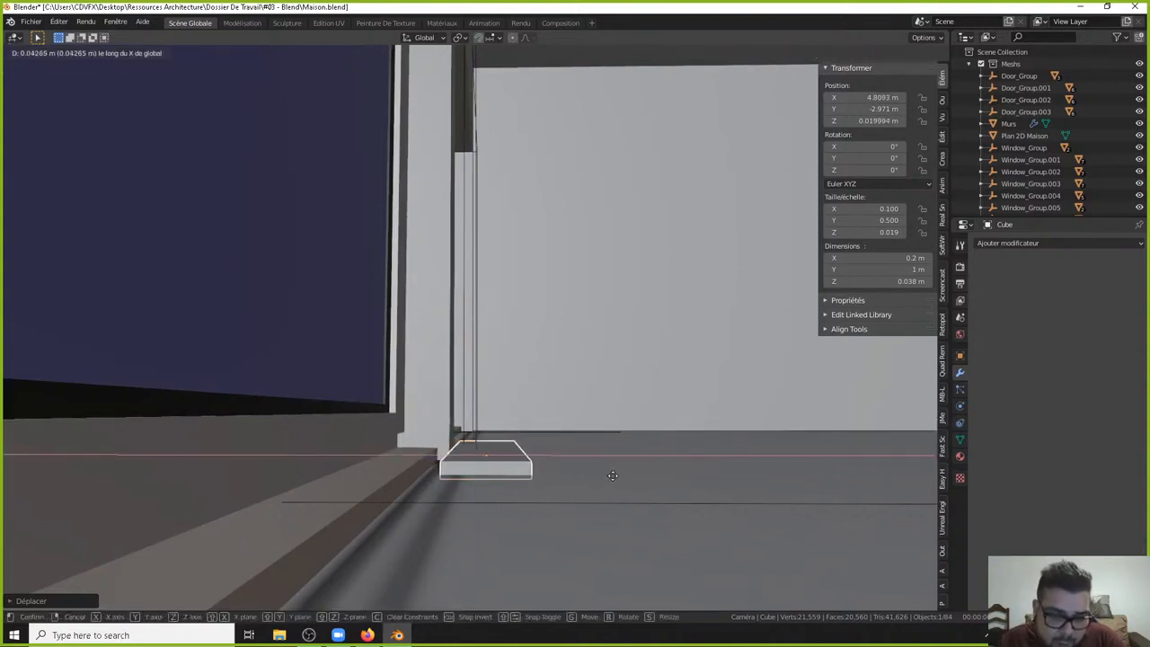
pyautogui.click(600, 477)
# Compare the board with the terrace plan in top view and set its X dimension to 0.15 m.
pyautogui.moveTo(580, 438); pyautogui.dragTo(549, 463, button='middle')
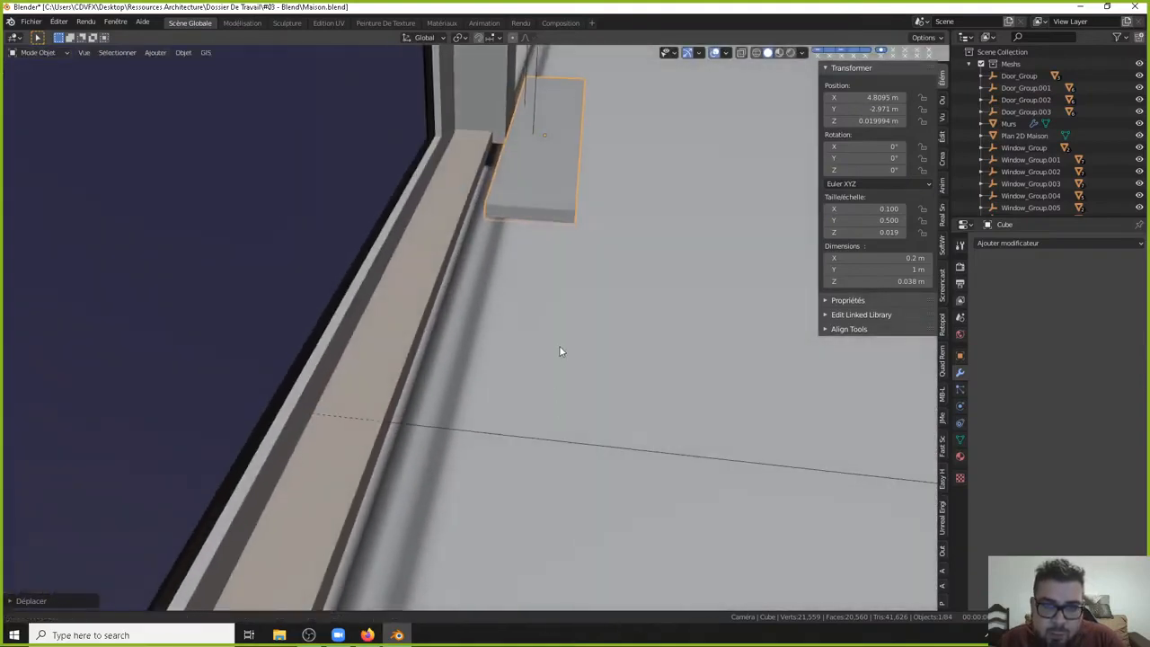
pyautogui.keyDown('shift'); pyautogui.moveTo(559, 346); pyautogui.dragTo(508, 461, button='middle'); pyautogui.keyUp('shift')
pyautogui.press('KP_7')
pyautogui.scroll(-6, 547, 404)
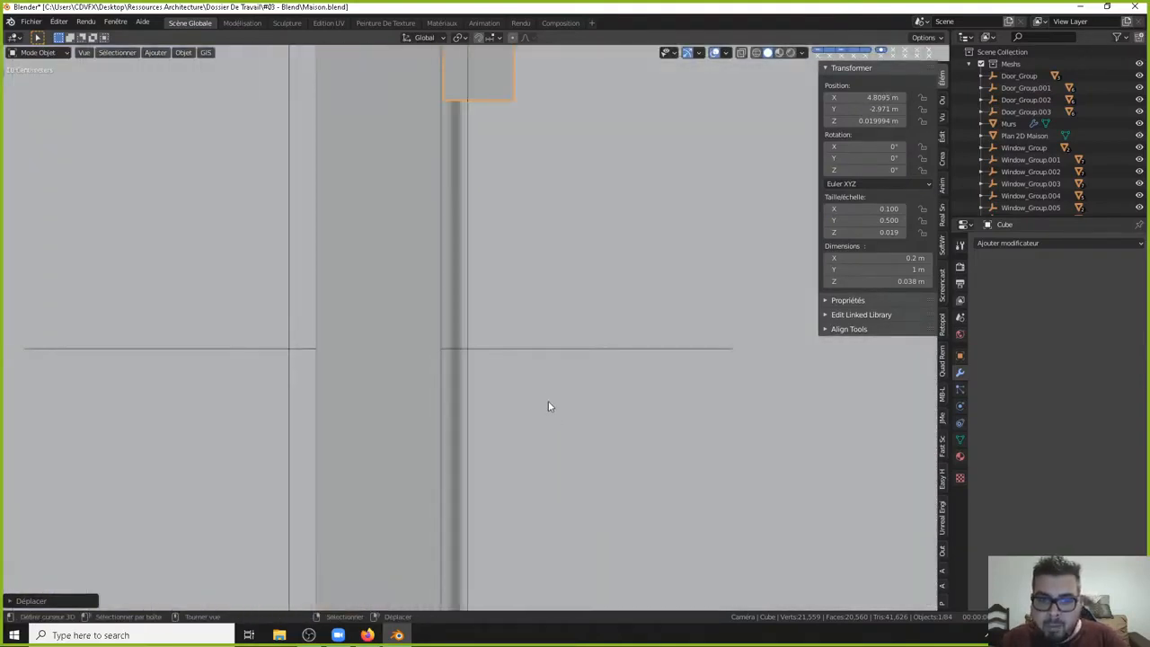
pyautogui.keyDown('shift'); pyautogui.moveTo(554, 261); pyautogui.dragTo(476, 415, button='middle'); pyautogui.keyUp('shift')
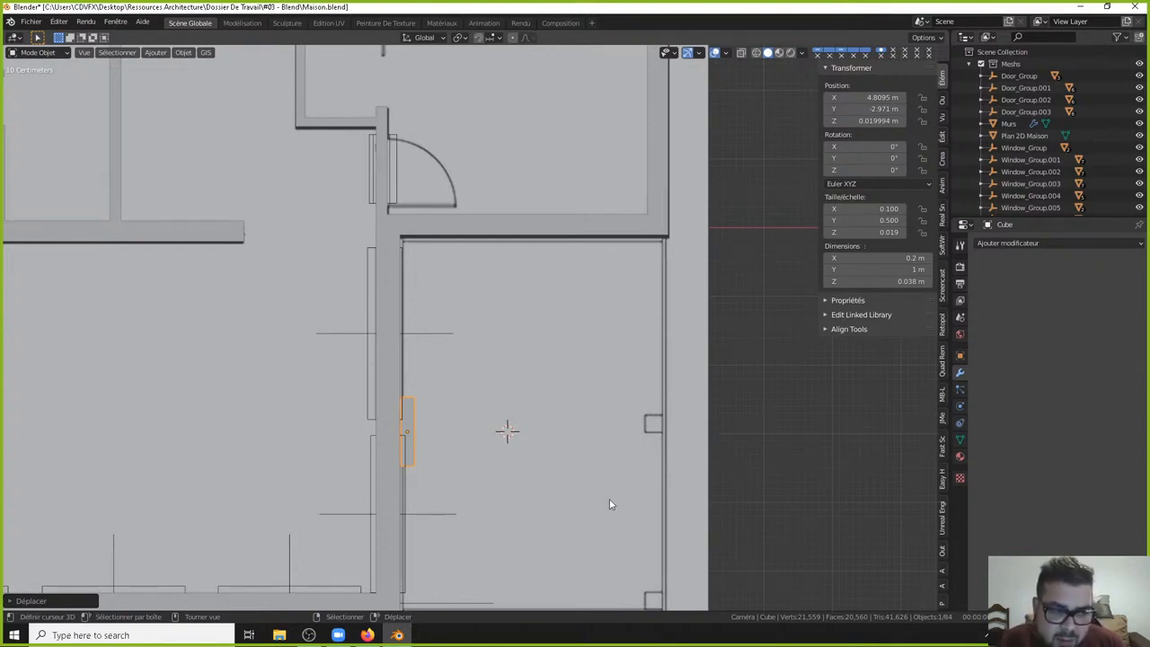
pyautogui.click(892, 258)
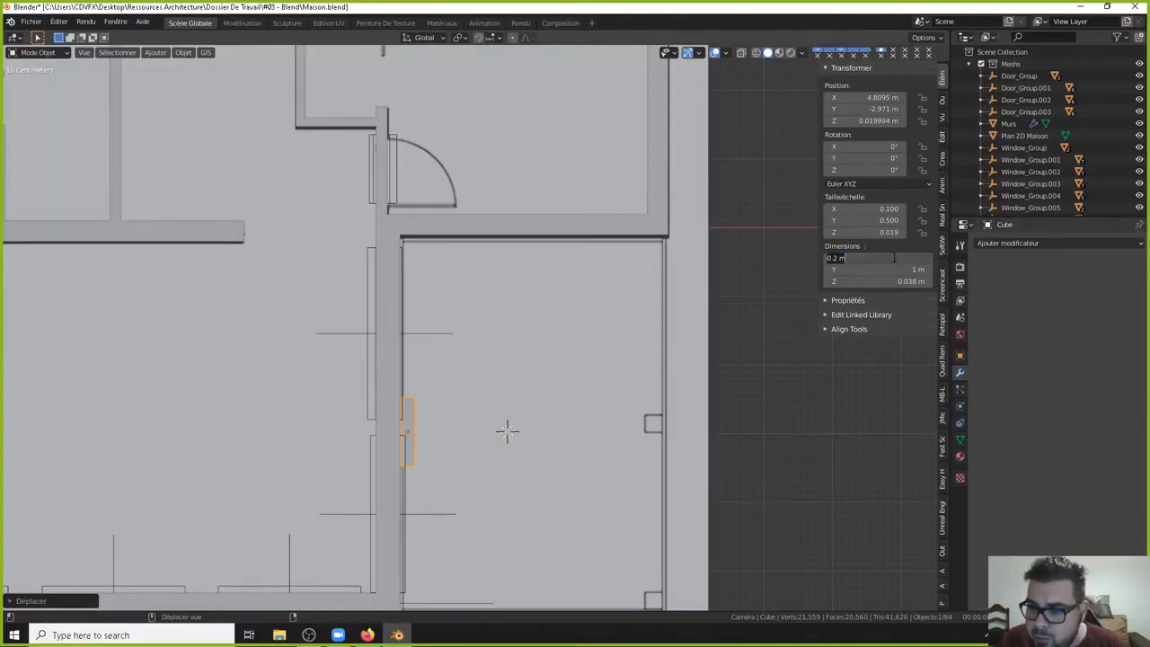
pyautogui.write('0.15')
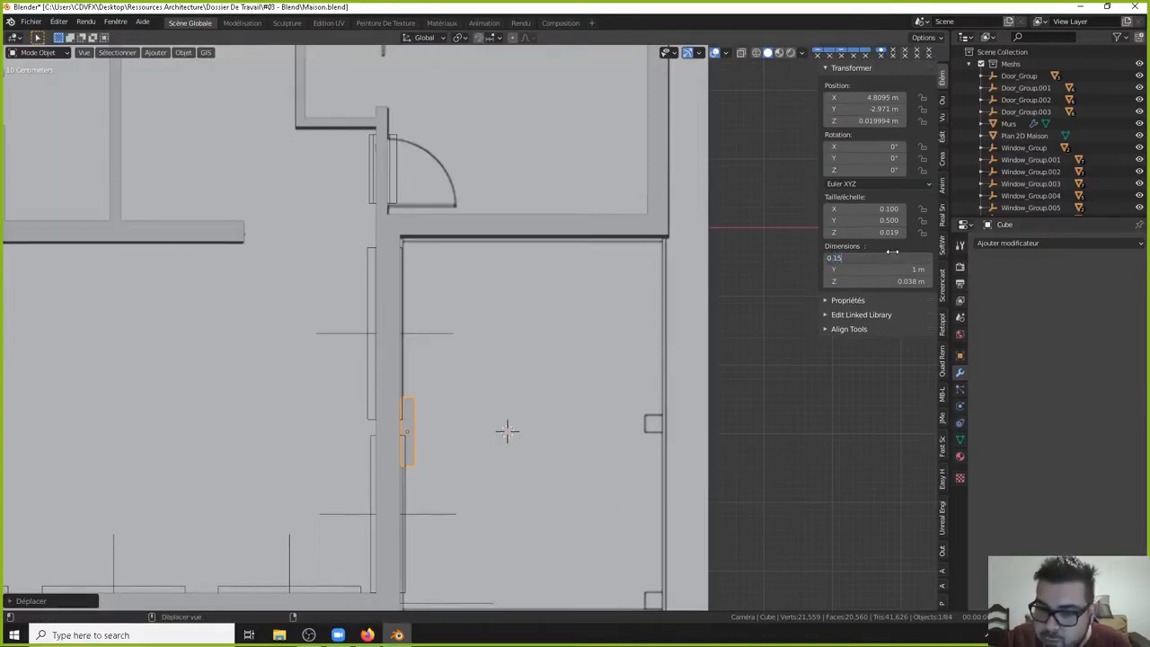
pyautogui.press('Return')
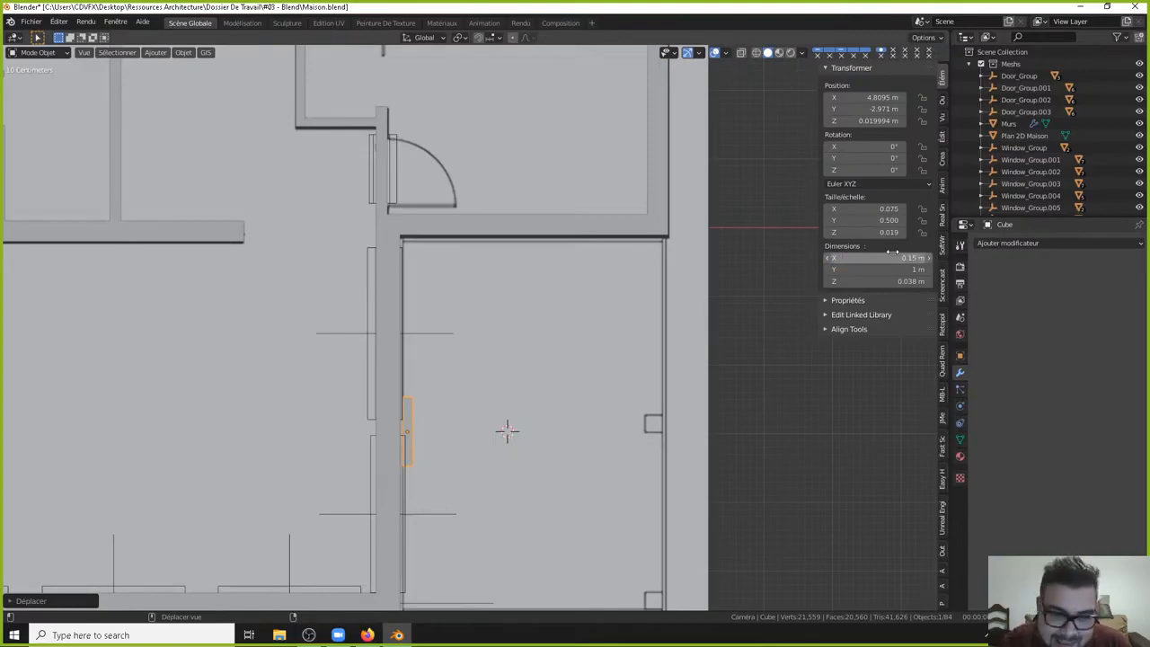
# Move the narrowed board along X to about 4.782 m so it closes up to the sill.
pyautogui.moveTo(469, 485); pyautogui.dragTo(422, 384, button='middle')
pyautogui.press('g')
pyautogui.press('x')
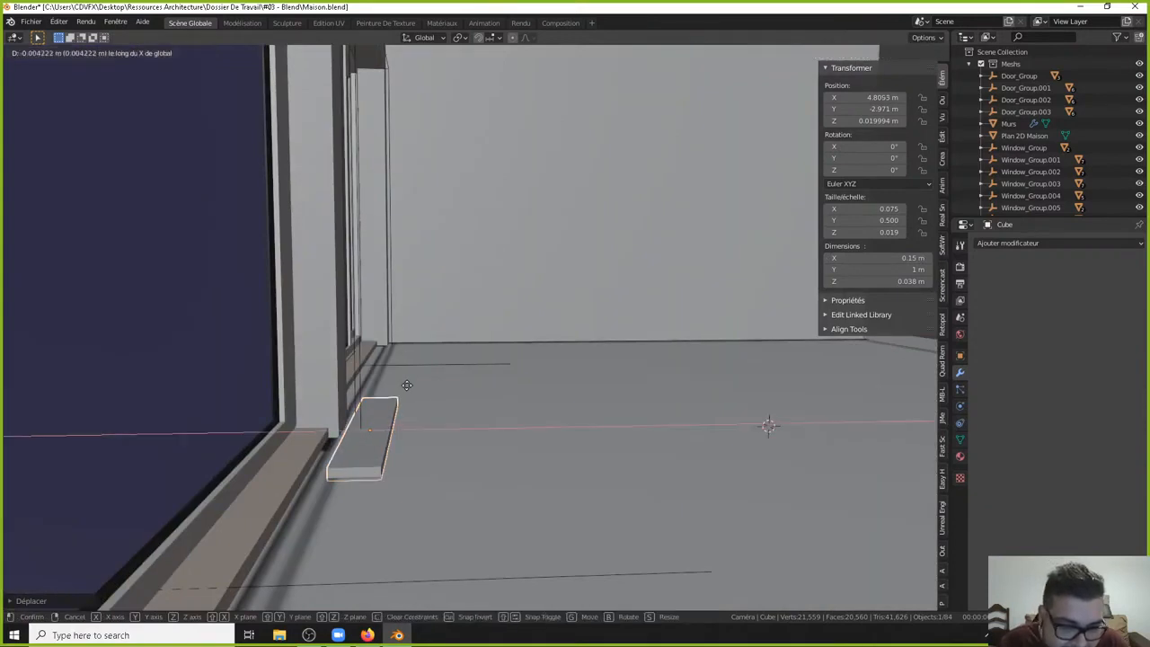
pyautogui.click(344, 370)
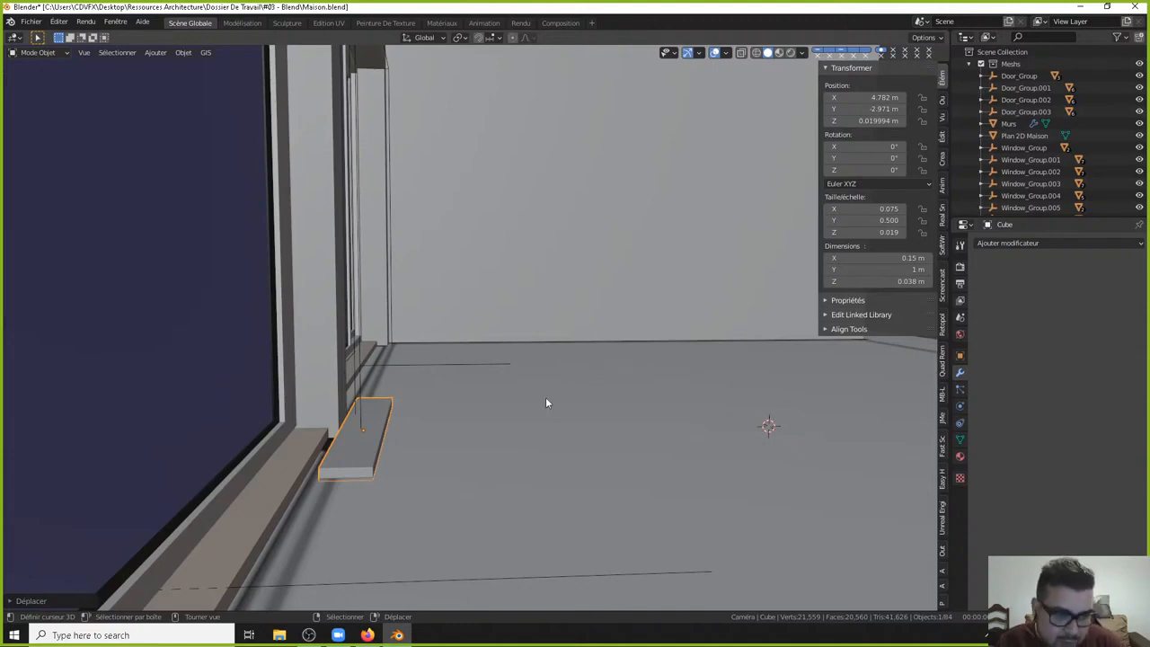
# In top view, slide the board along Y to about -0.611 m, into the terrace corner against the back wall.
pyautogui.scroll(-6, 427, 335)
pyautogui.moveTo(369, 257); pyautogui.dragTo(376, 294, button='middle')
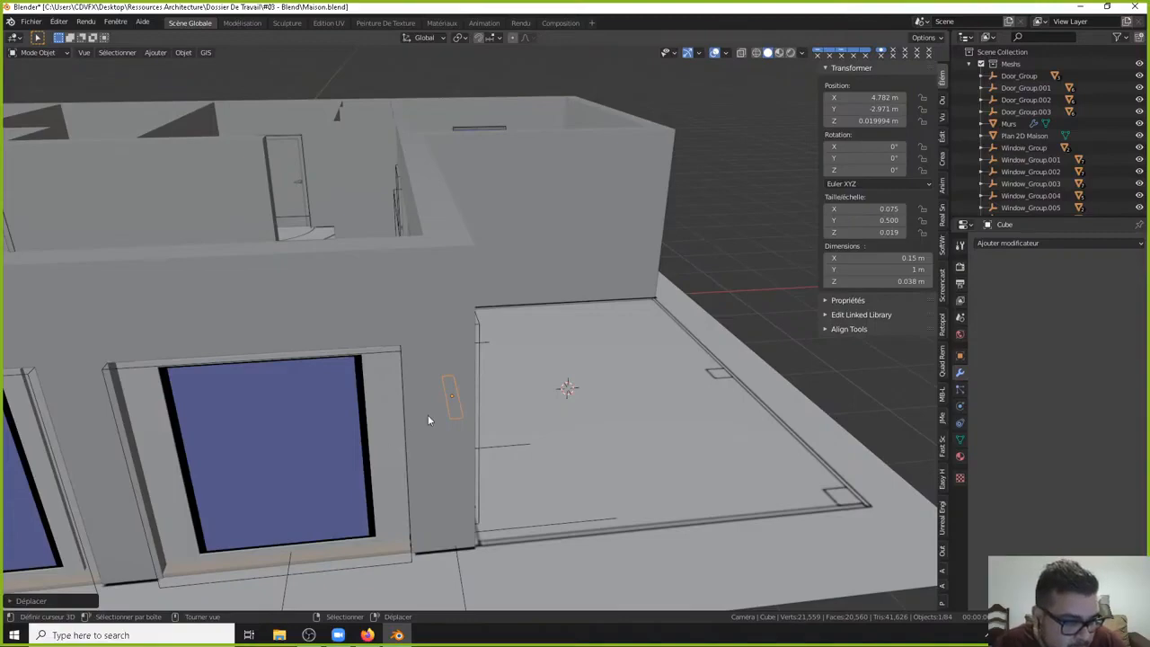
pyautogui.moveTo(429, 419); pyautogui.dragTo(434, 380, button='middle')
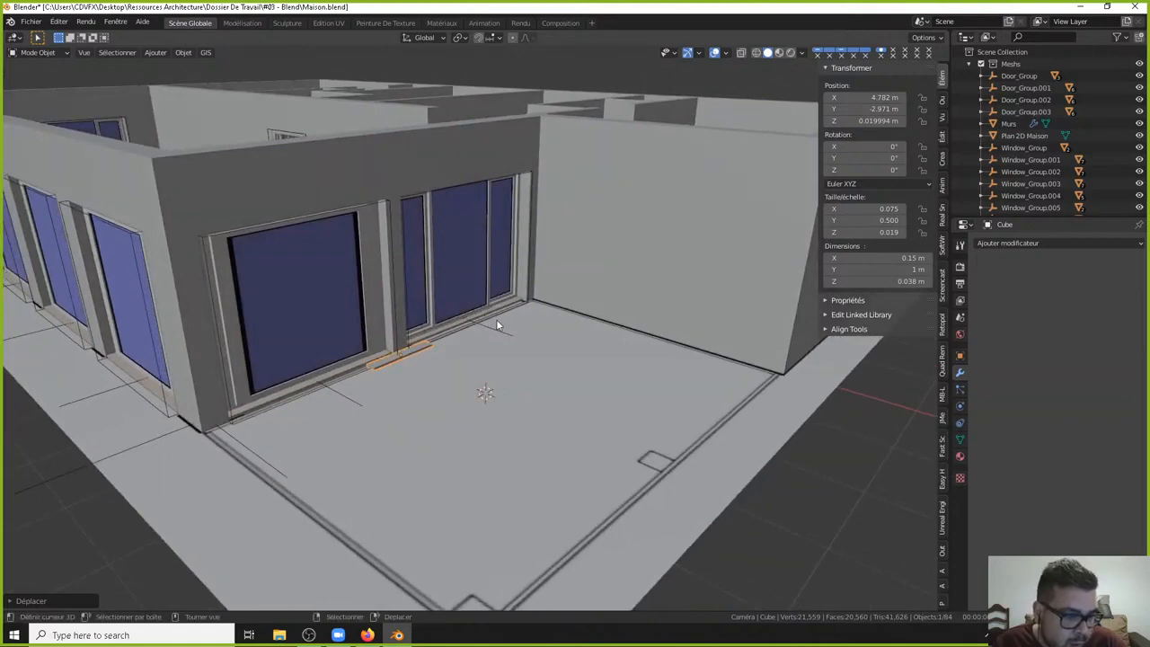
pyautogui.moveTo(496, 319); pyautogui.dragTo(477, 336, button='middle')
pyautogui.press('KP_7')
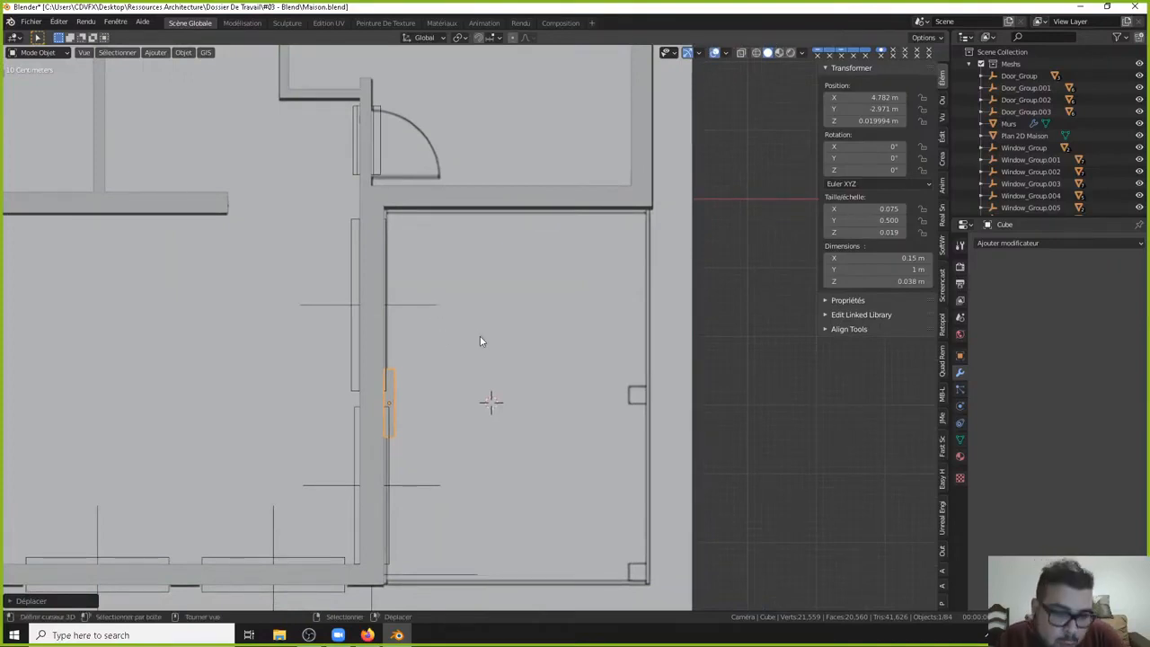
pyautogui.scroll(2, 468, 338)
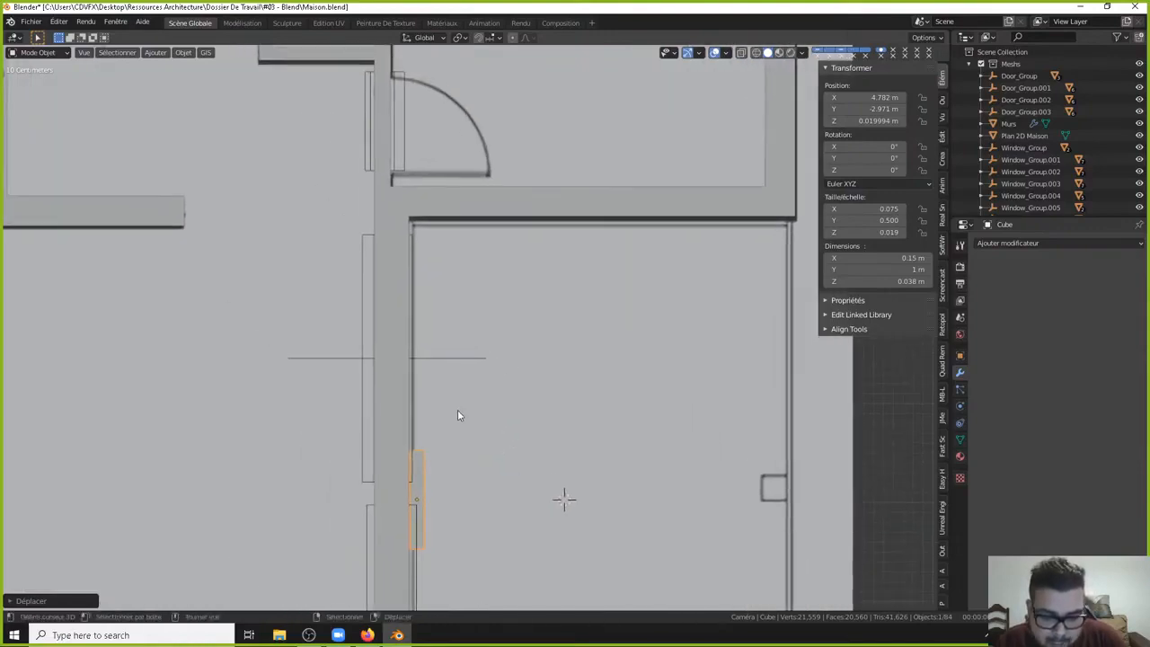
pyautogui.press('g')
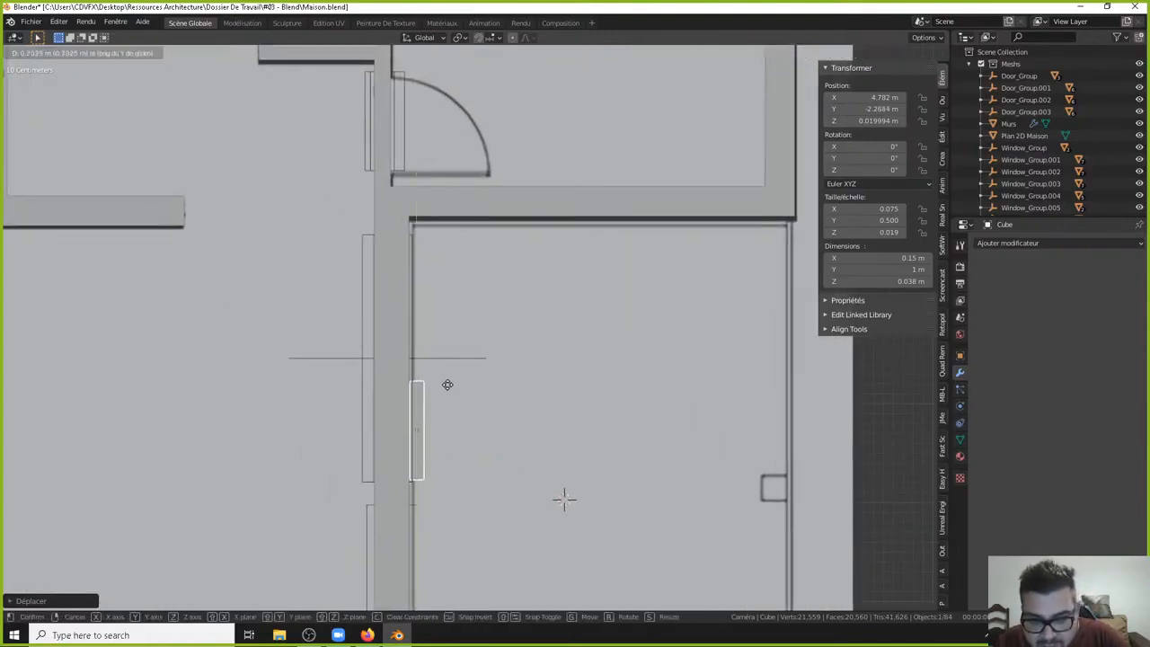
pyautogui.click(470, 103)
# Apply the board's rotation and scale and set its origin to its geometry.
pyautogui.moveTo(470, 103); pyautogui.dragTo(307, 362, button='middle')
pyautogui.scroll(3, 456, 196)
pyautogui.scroll(1, 466, 412)
pyautogui.press('KP_7')
pyautogui.scroll(-2, 471, 355)
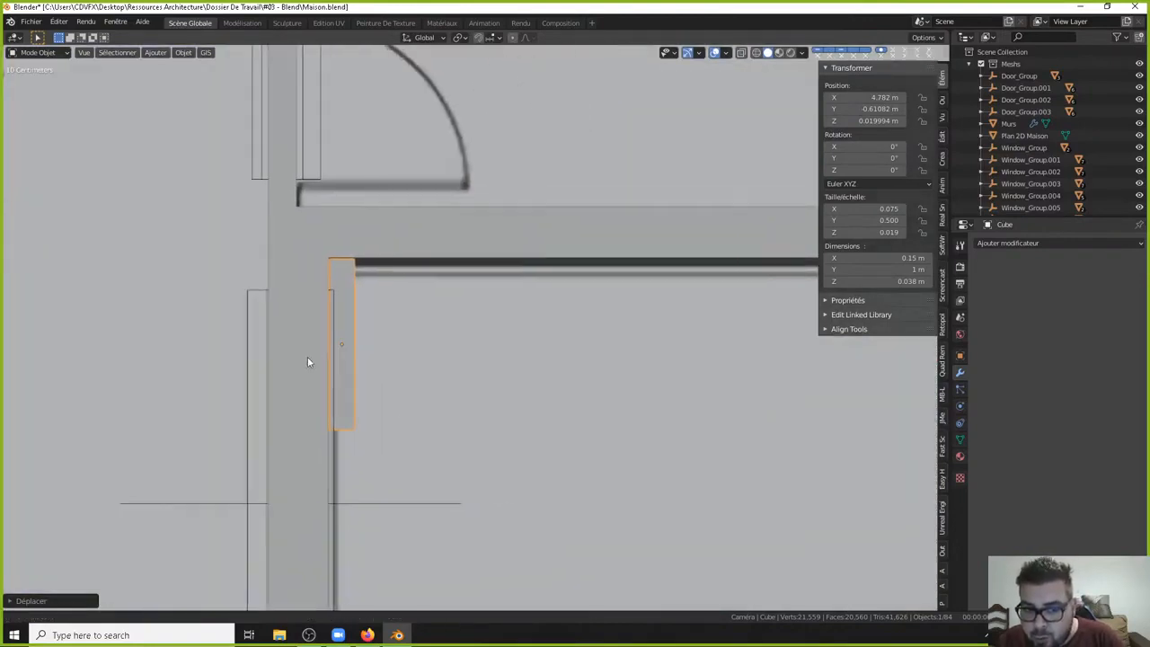
pyautogui.scroll(-4, 312, 356)
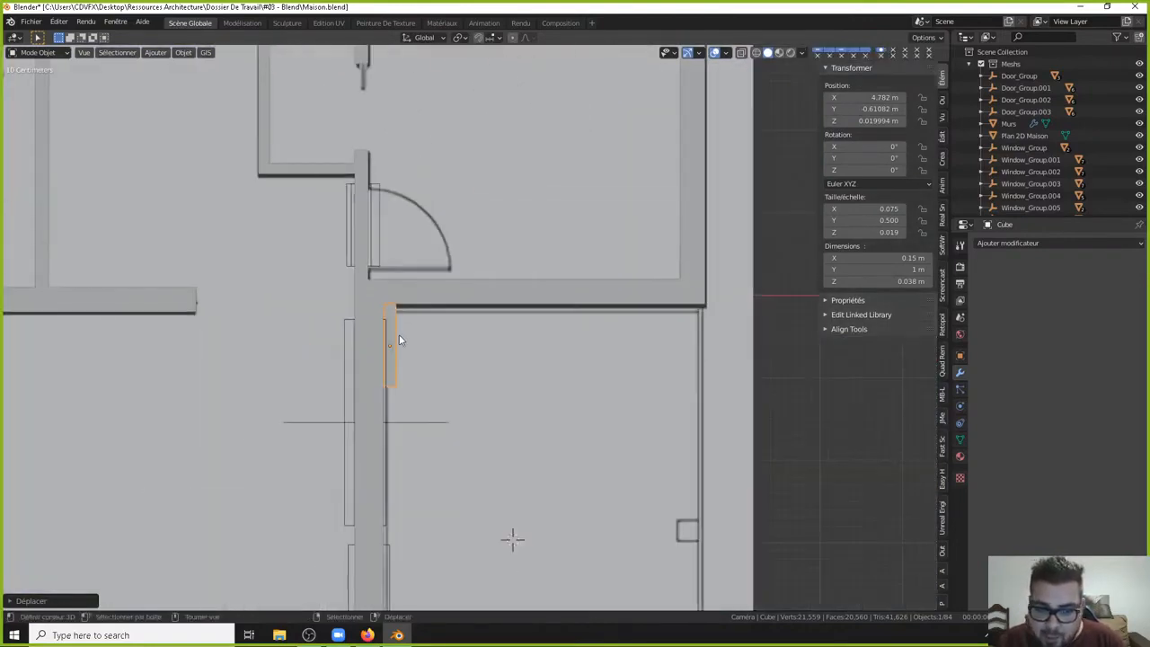
pyautogui.press('q')
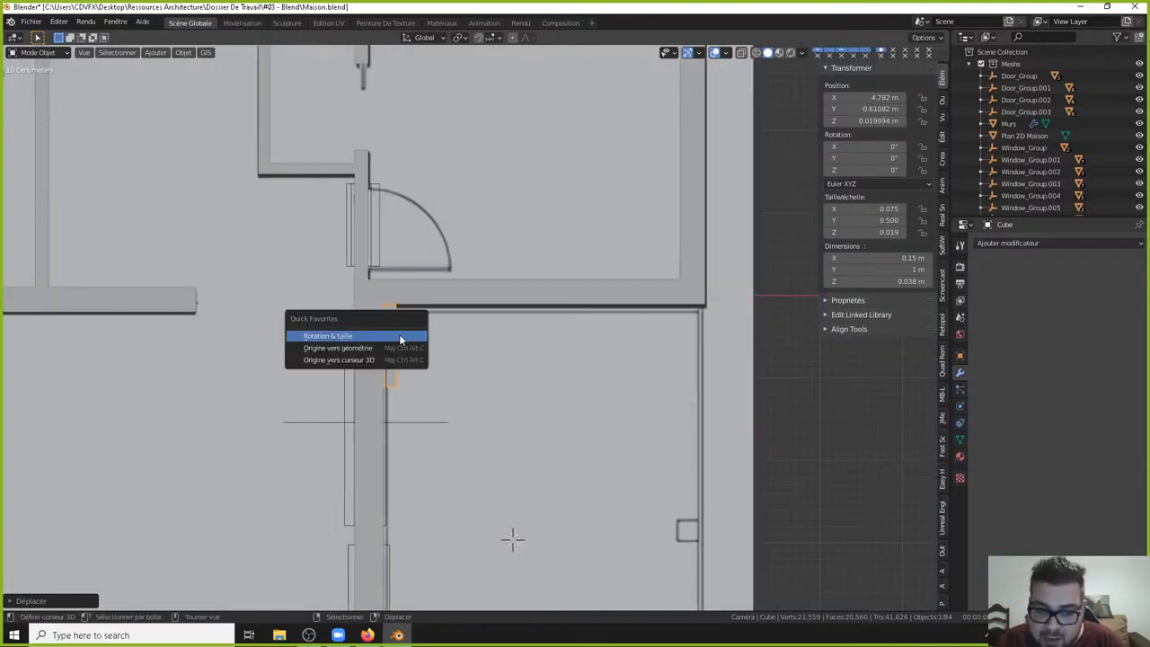
pyautogui.click(401, 337)
pyautogui.press('q')
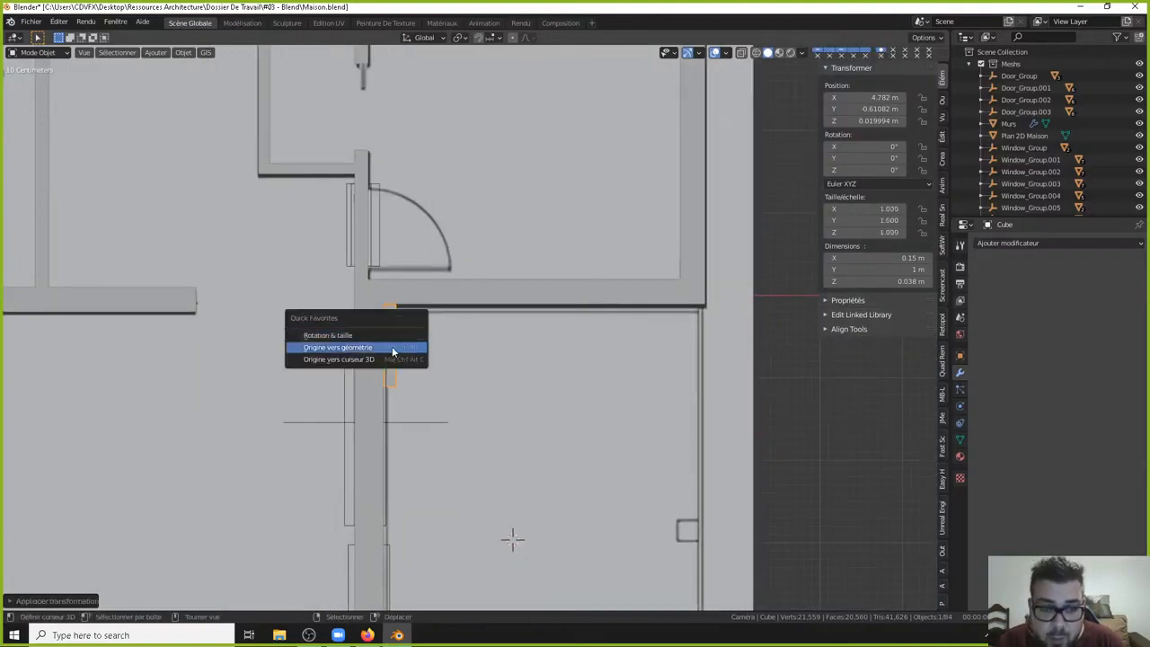
pyautogui.click(392, 356)
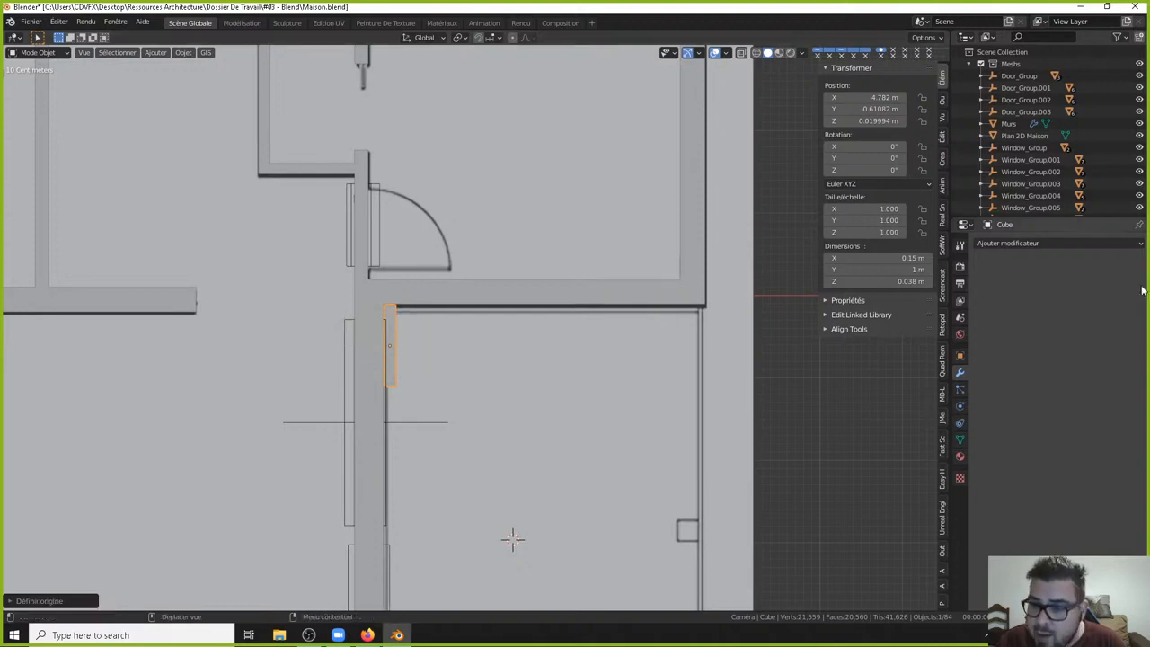
# Add an Array modifier to the board, set its relative X factor to 1.025 and check the gap between the boards.
pyautogui.click(1017, 244)
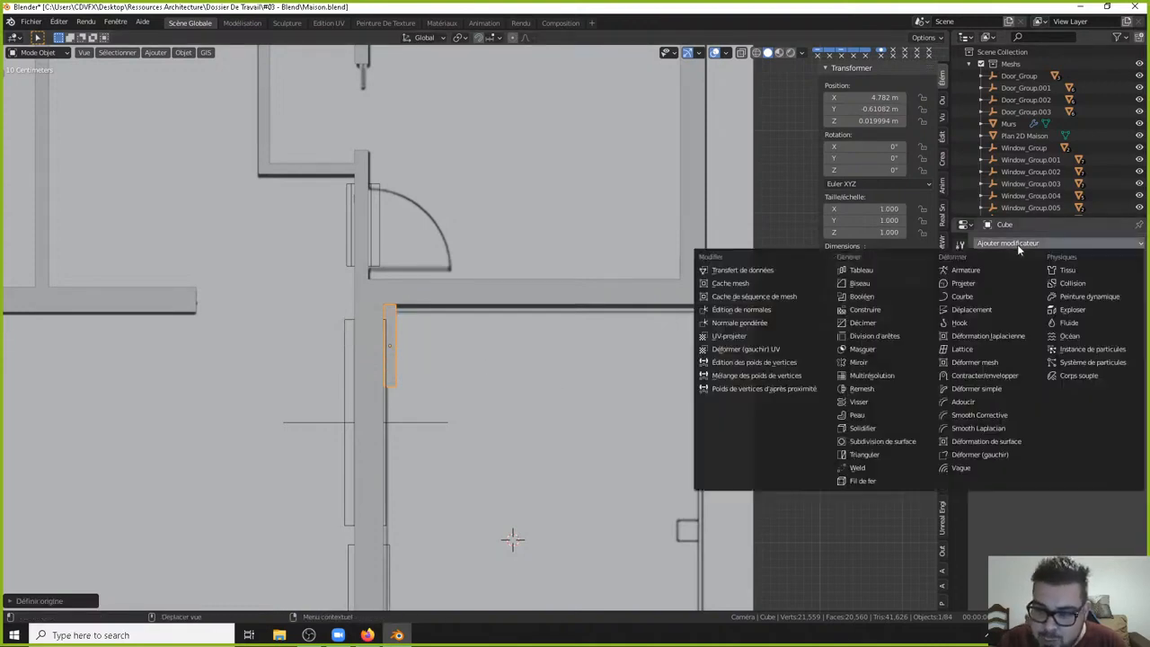
pyautogui.click(865, 271)
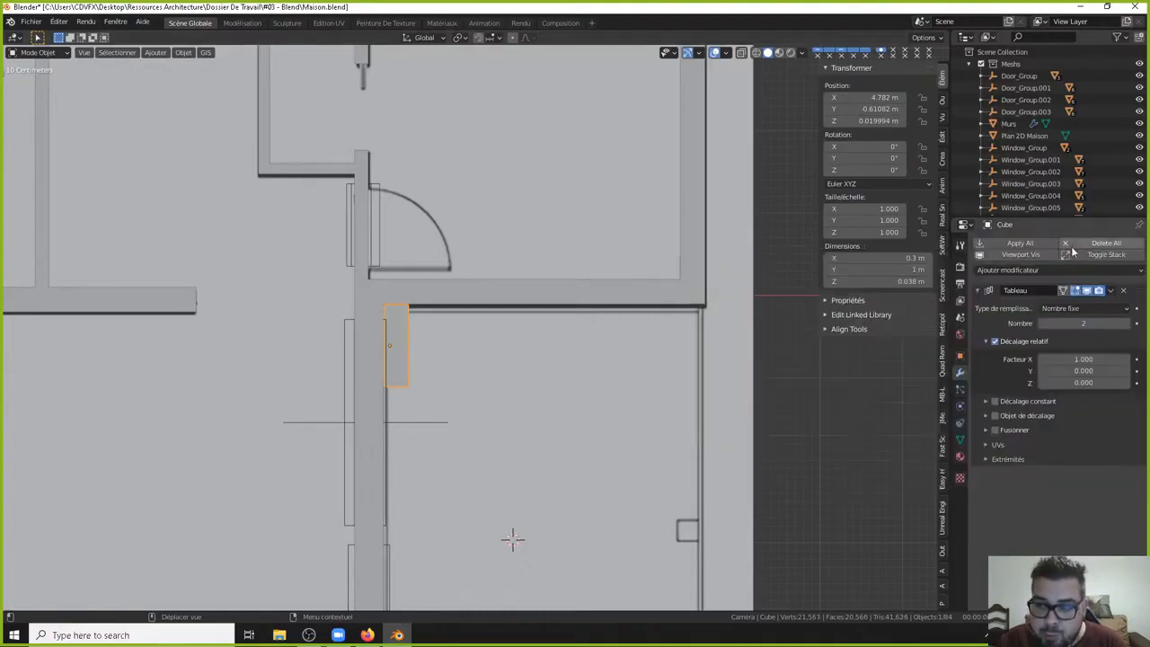
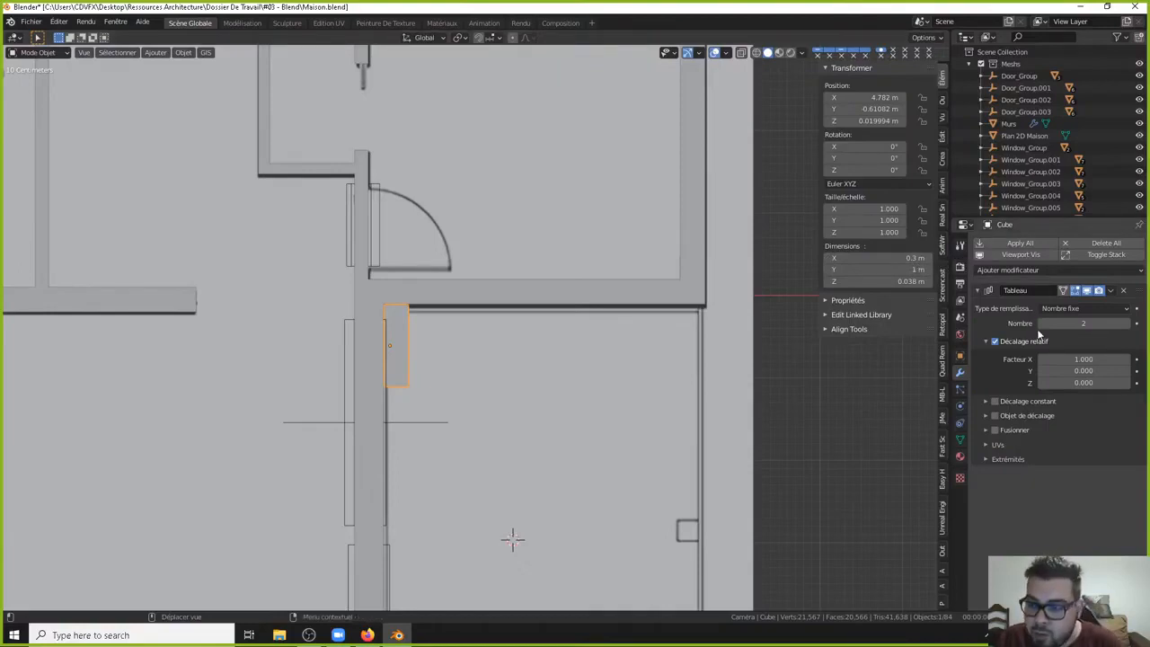
pyautogui.click(1064, 358)
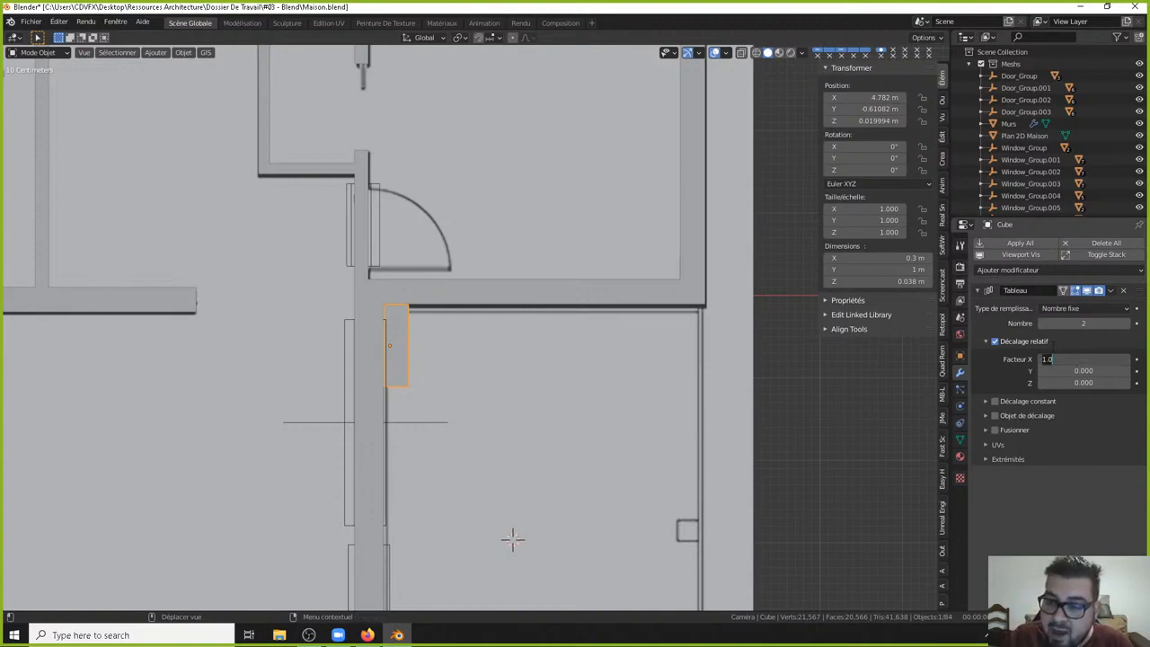
pyautogui.write('1.025')
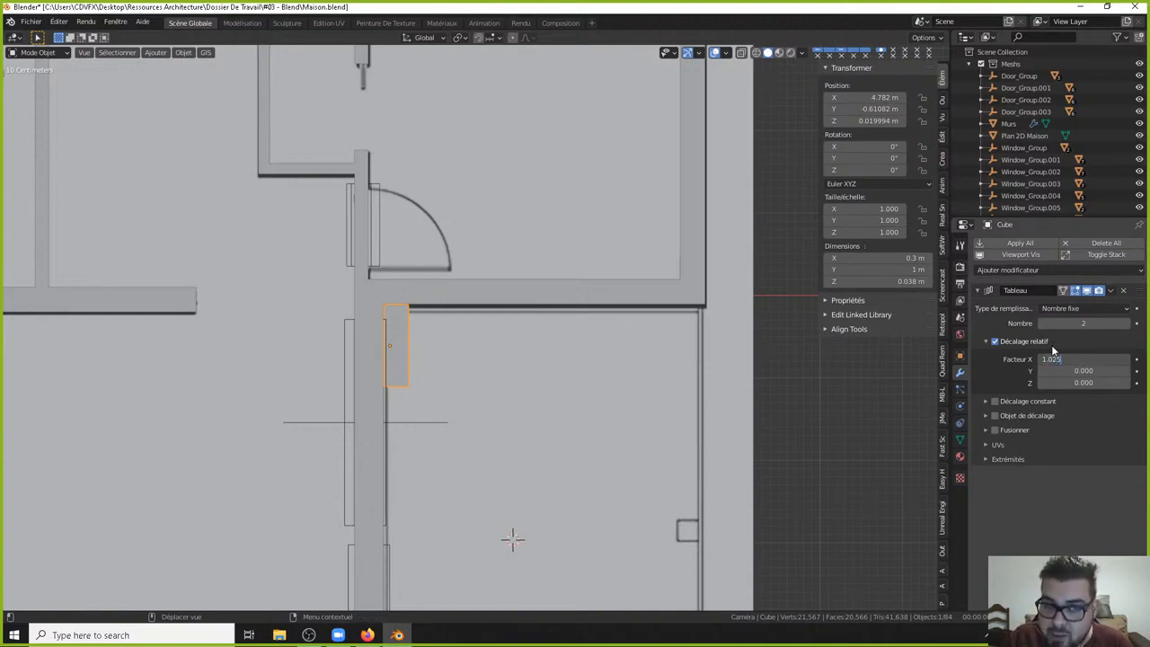
pyautogui.press('Return')
pyautogui.scroll(5, 395, 329)
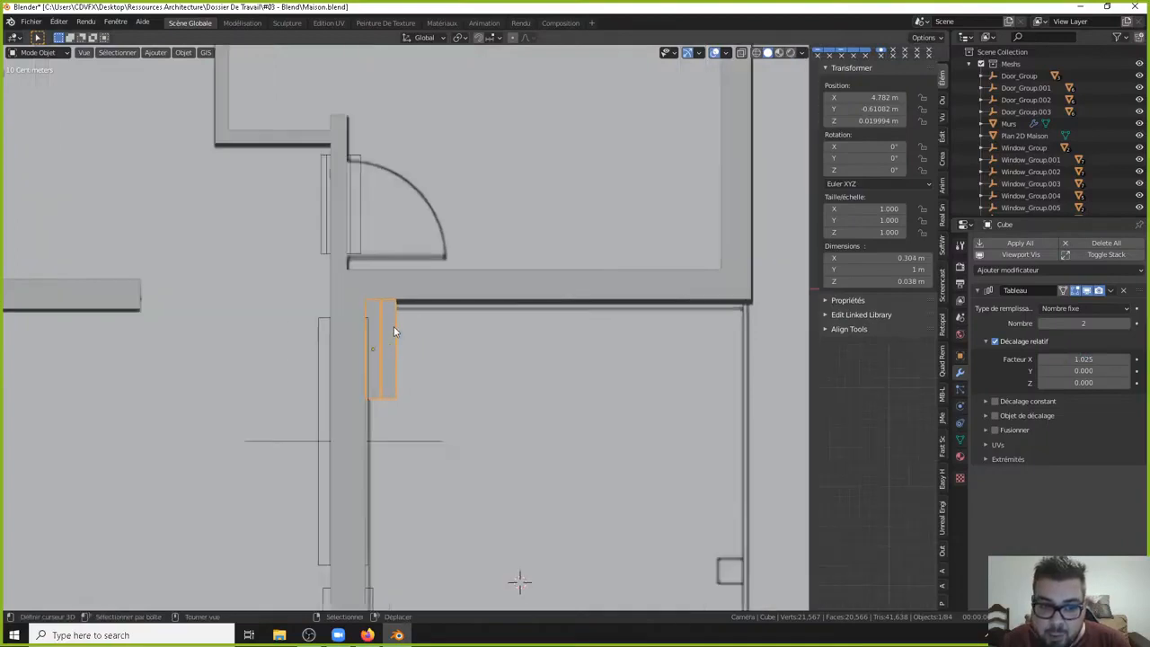
pyautogui.press('a')
pyautogui.click(465, 286)
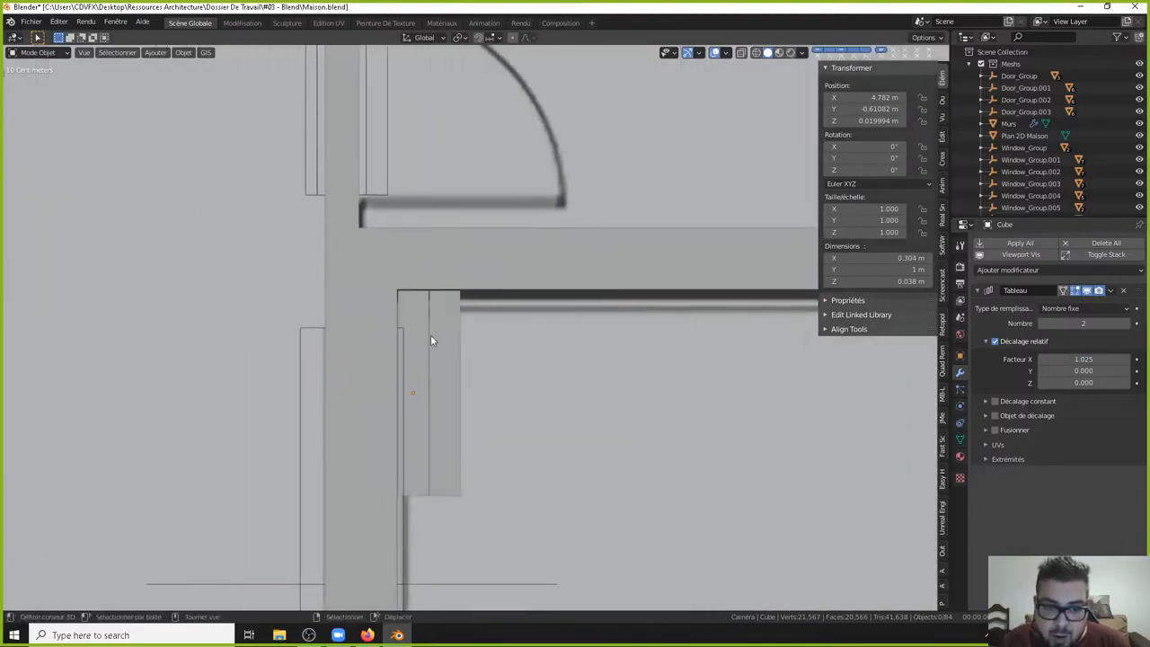
pyautogui.scroll(4, 431, 335)
pyautogui.keyDown('shift'); pyautogui.moveTo(383, 337); pyautogui.dragTo(452, 322, button='middle'); pyautogui.keyUp('shift')
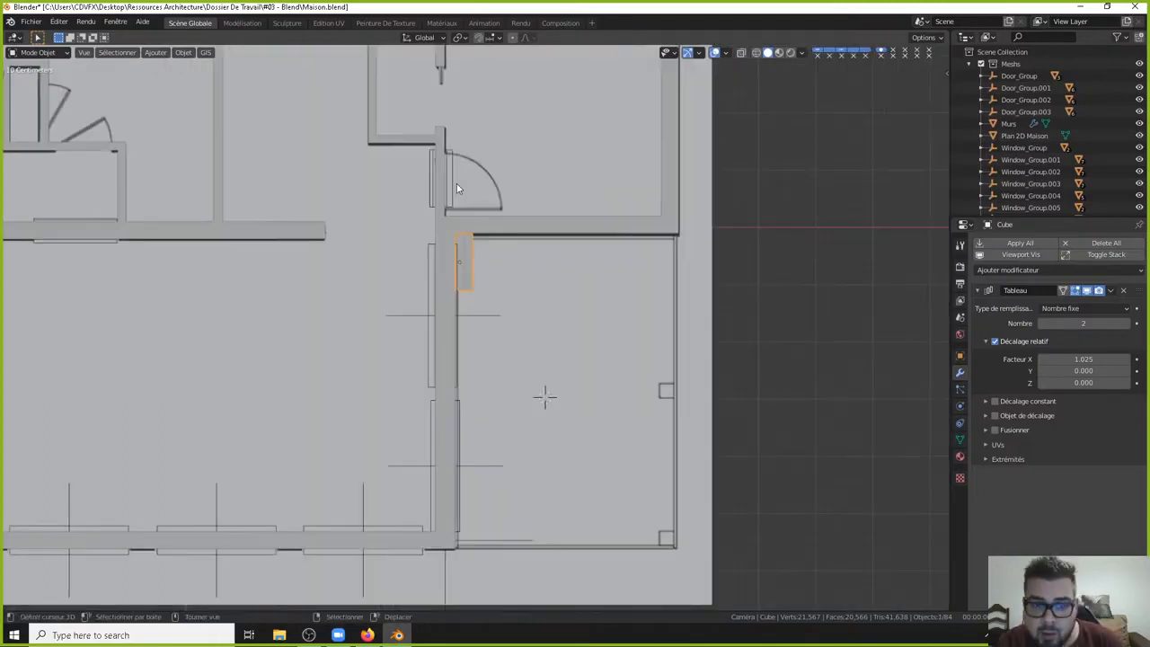
# Raise the array count to 26 so the row of boards spans the terrace width, and check its outer end in perspective.
pyautogui.scroll(4, 440, 198)
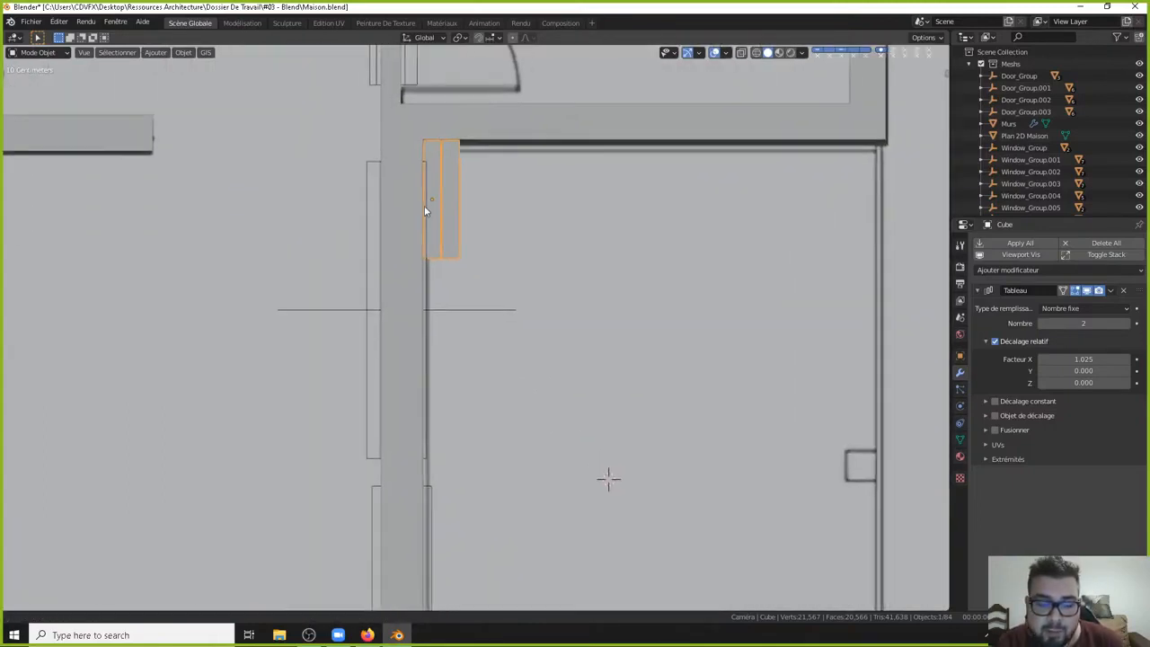
pyautogui.keyDown('shift'); pyautogui.moveTo(426, 211); pyautogui.dragTo(384, 257, button='middle'); pyautogui.keyUp('shift')
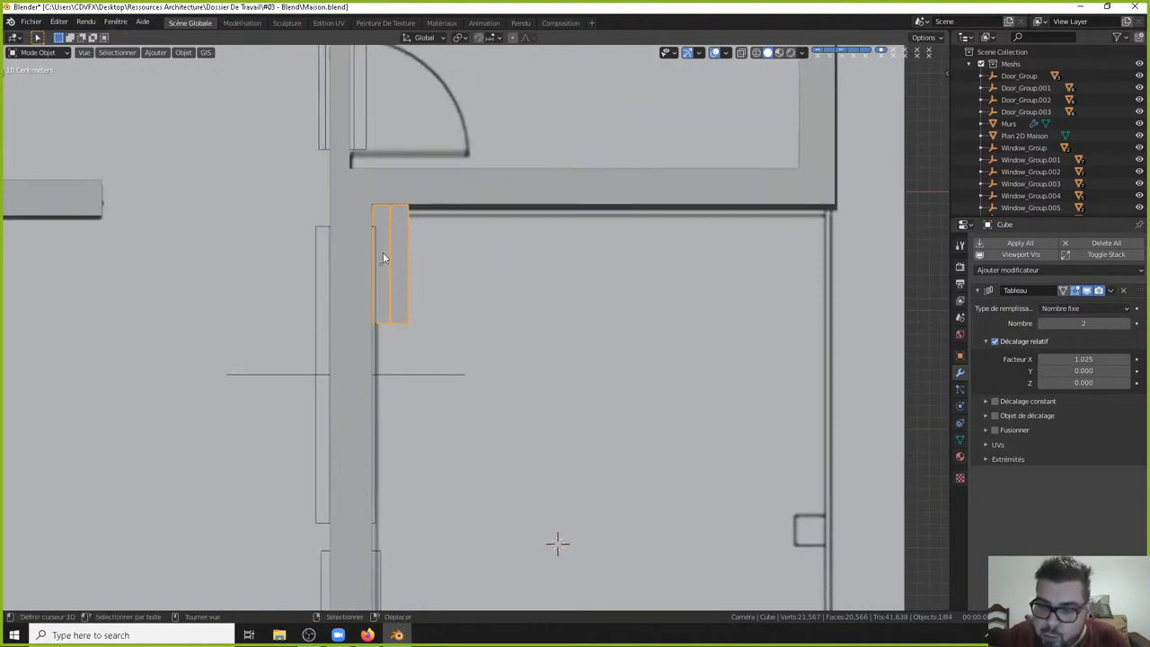
pyautogui.click(1130, 324)
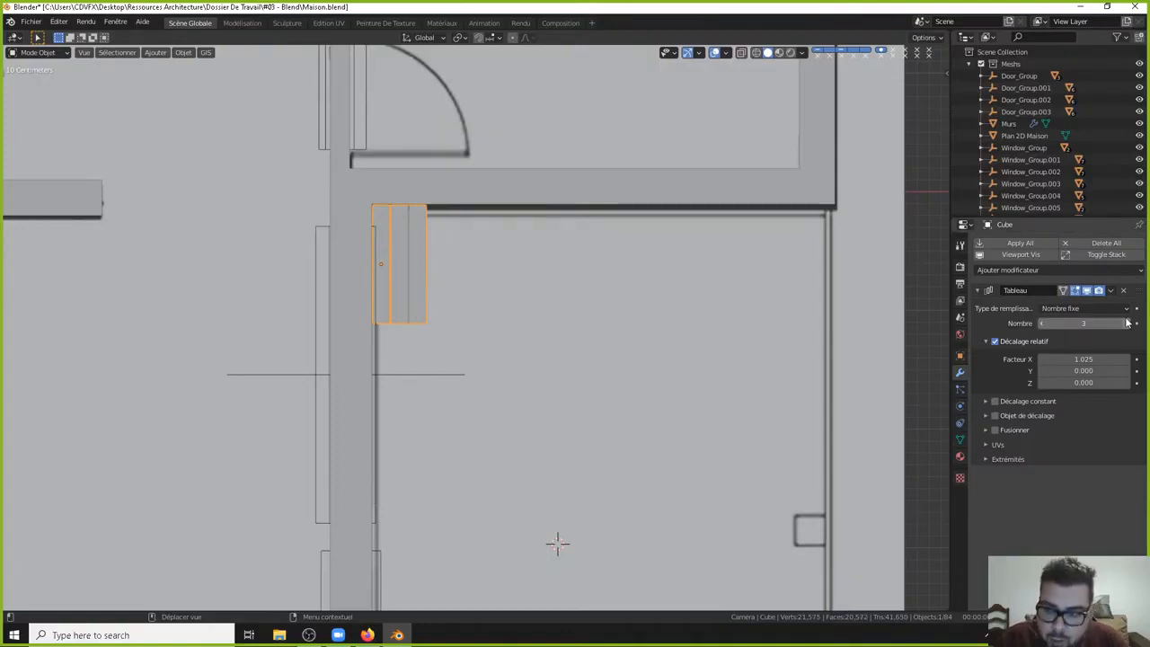
pyautogui.click(1128, 323)
pyautogui.click(1127, 323)
pyautogui.click(1127, 324)
pyautogui.click(1127, 323)
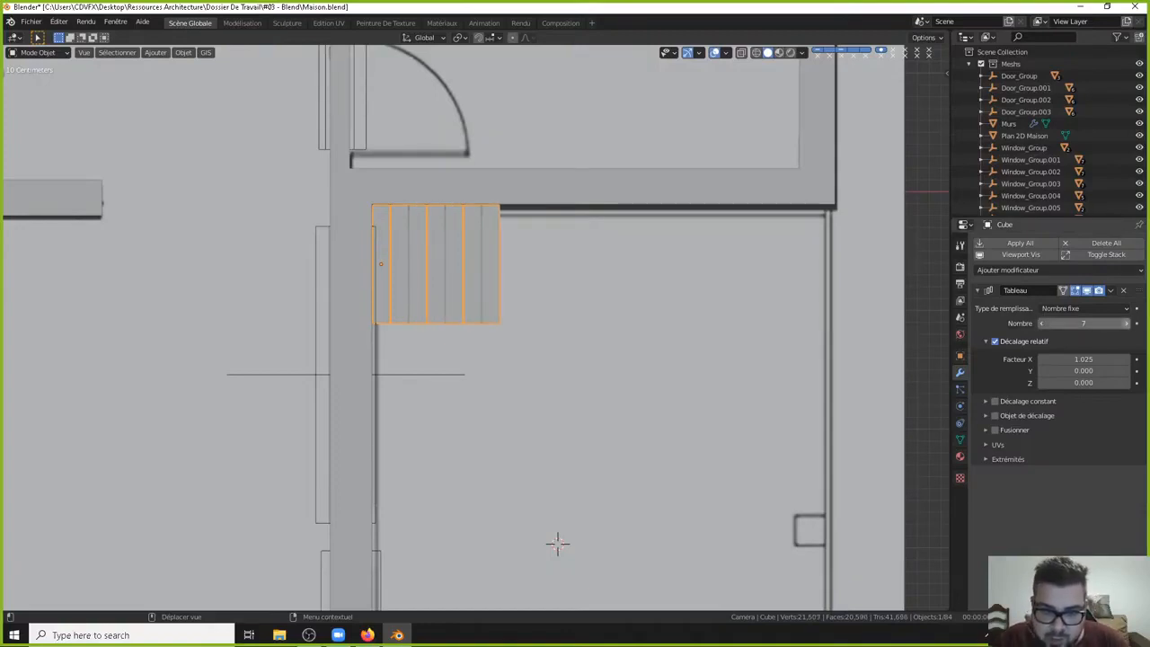
pyautogui.click(1128, 324)
pyautogui.click(1127, 323)
pyautogui.click(1127, 323)
pyautogui.click(1126, 324)
pyautogui.click(1126, 324)
pyautogui.click(1126, 325)
pyautogui.click(1126, 325)
pyautogui.click(1126, 324)
pyautogui.click(1127, 324)
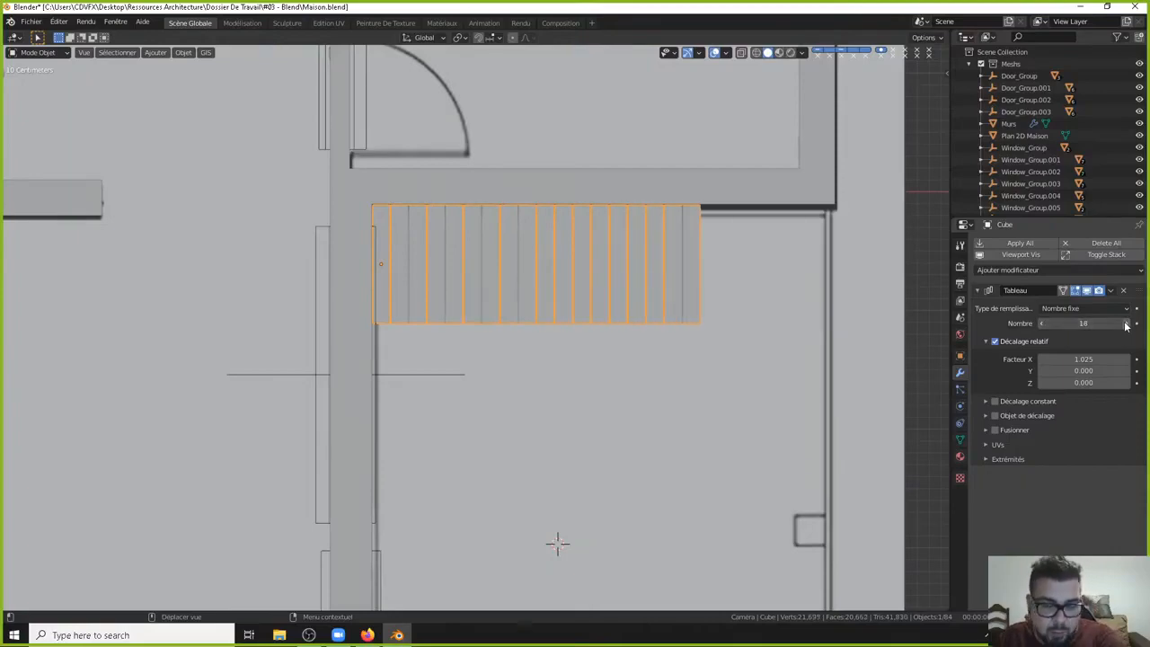
pyautogui.click(1127, 325)
pyautogui.click(1126, 324)
pyautogui.click(1126, 324)
pyautogui.click(1126, 323)
pyautogui.click(1126, 323)
pyautogui.click(1126, 323)
pyautogui.click(1126, 323)
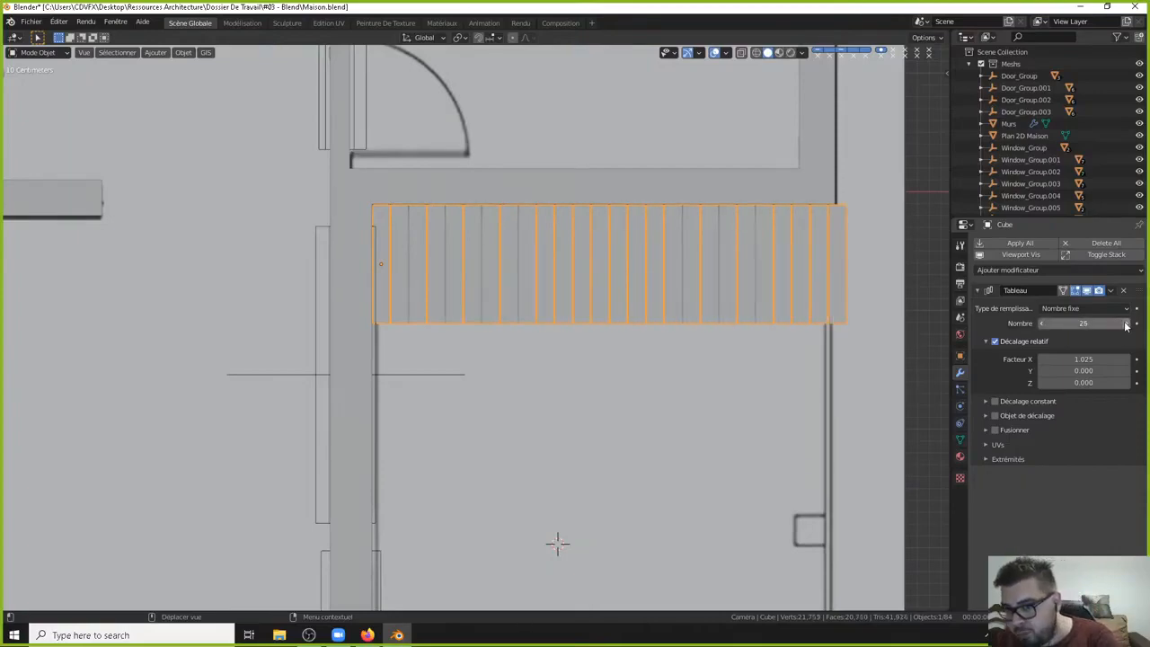
pyautogui.moveTo(909, 309); pyautogui.dragTo(747, 347, button='middle')
pyautogui.scroll(-4, 748, 348)
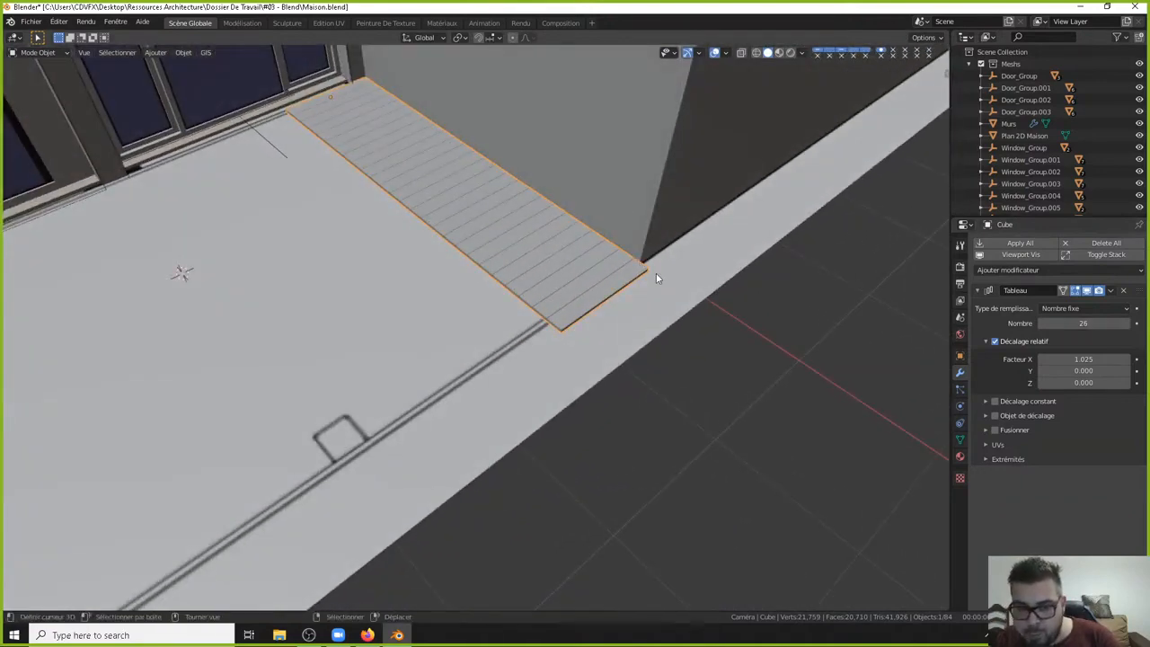
pyautogui.moveTo(648, 281); pyautogui.dragTo(652, 244, button='middle')
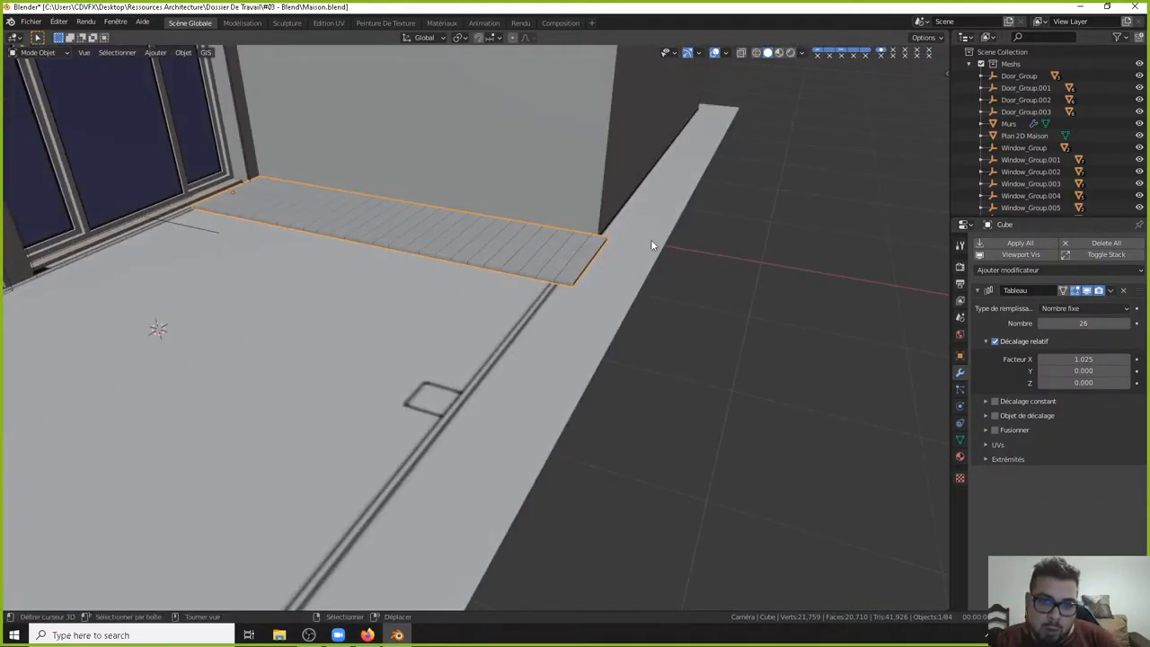
pyautogui.moveTo(575, 236); pyautogui.dragTo(647, 274, button='middle')
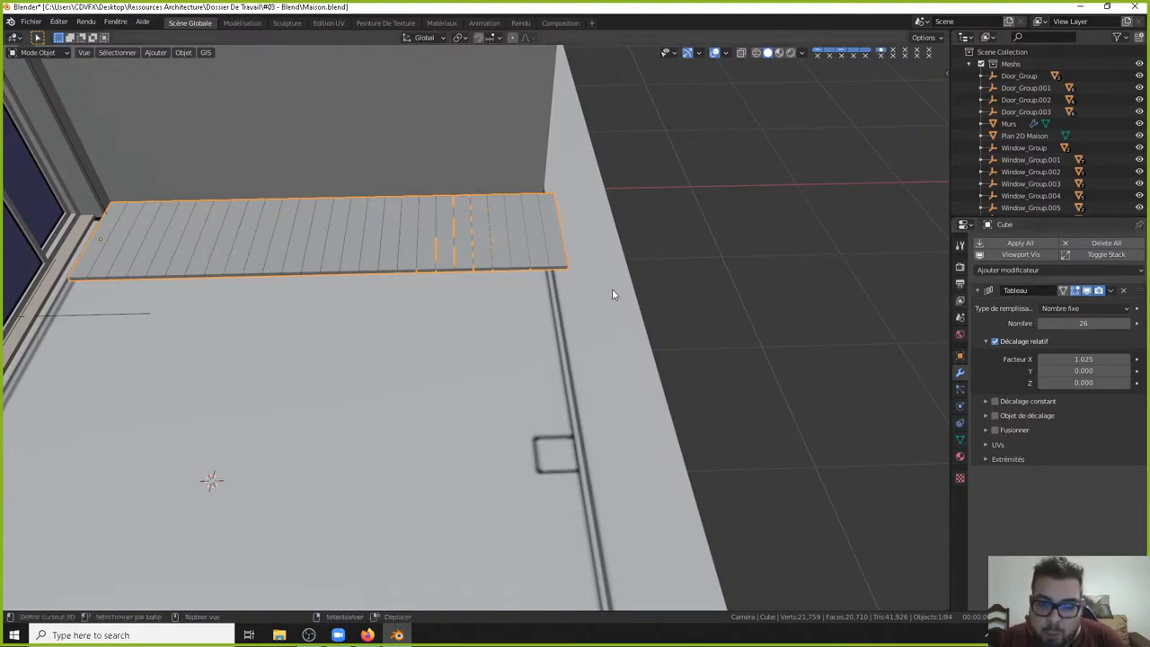
# In top view, add a second Array modifier to the board row and set its relative X factor to 0.
pyautogui.press('KP_7')
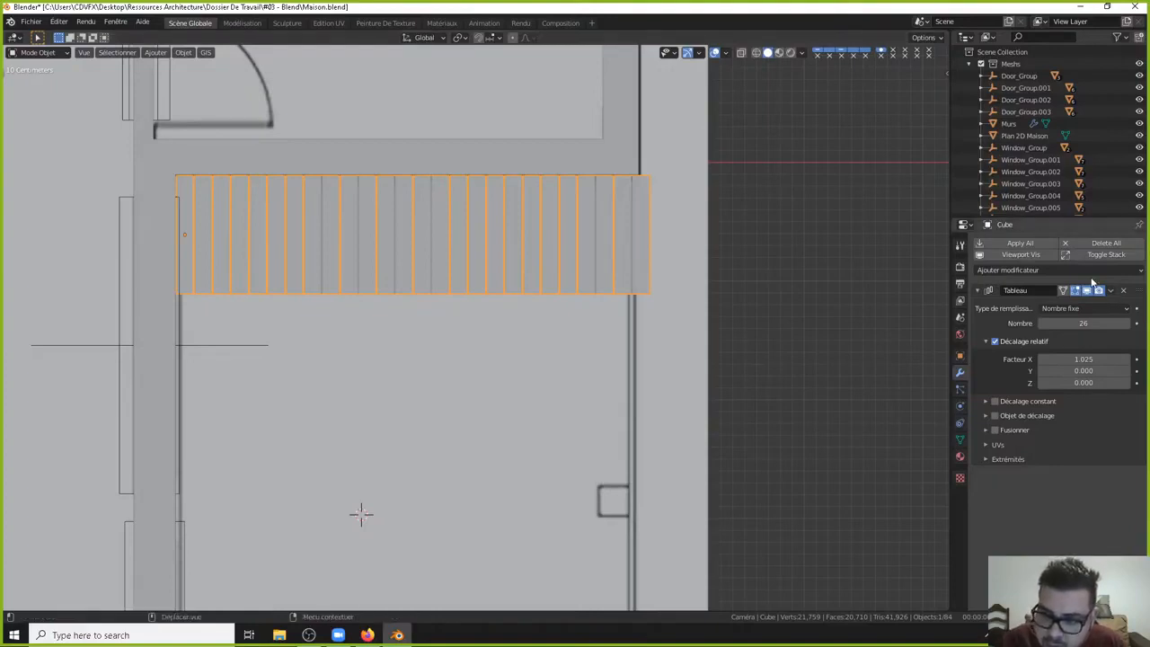
pyautogui.click(1060, 270)
pyautogui.click(886, 298)
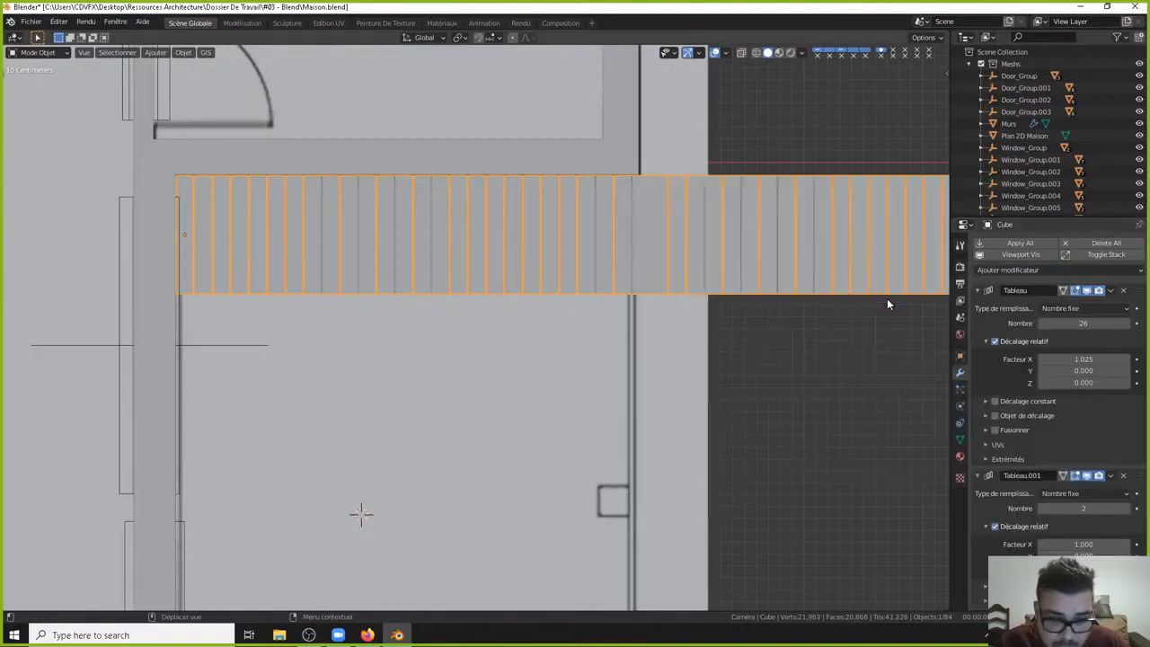
pyautogui.click(978, 290)
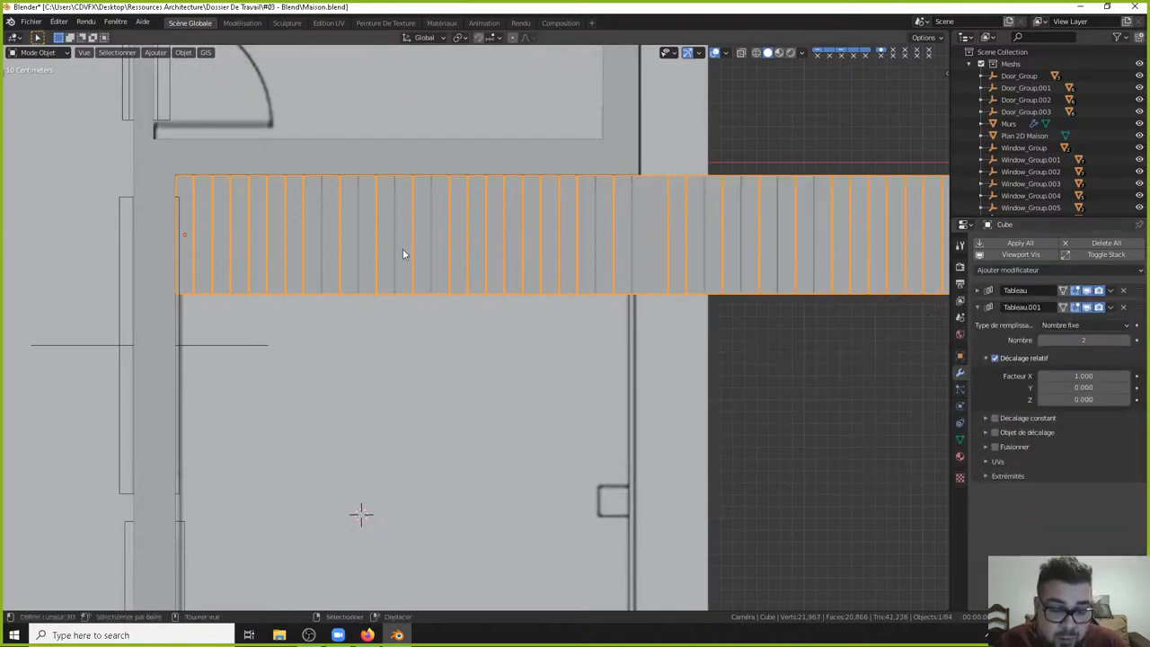
pyautogui.scroll(-4, 575, 241)
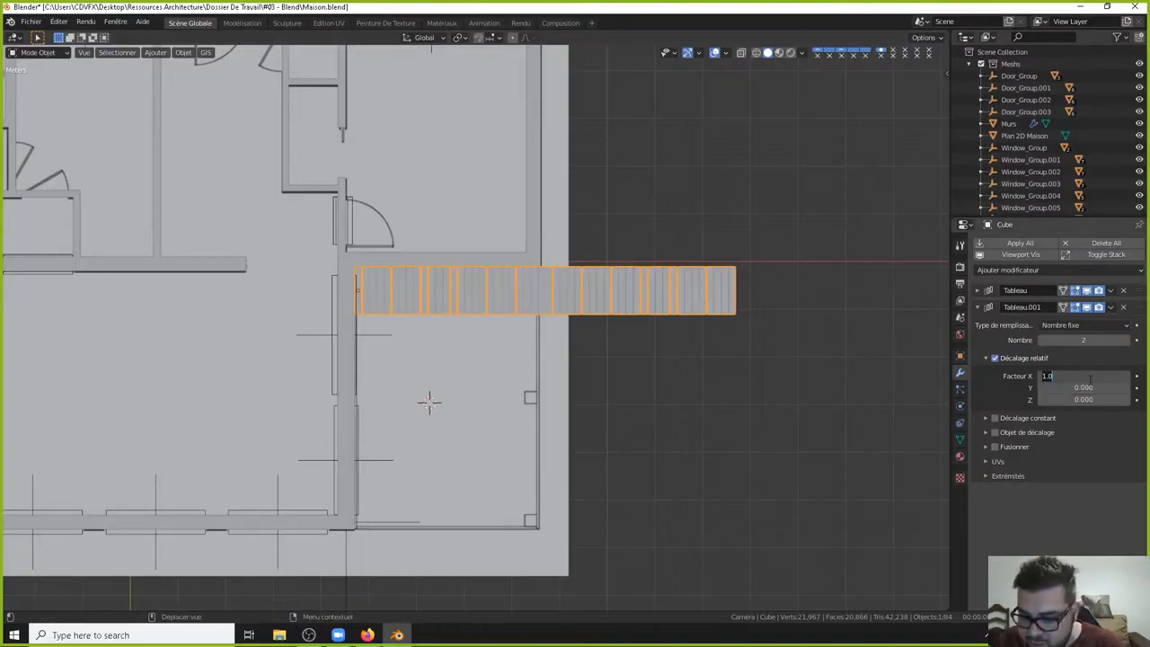
pyautogui.click(1087, 376)
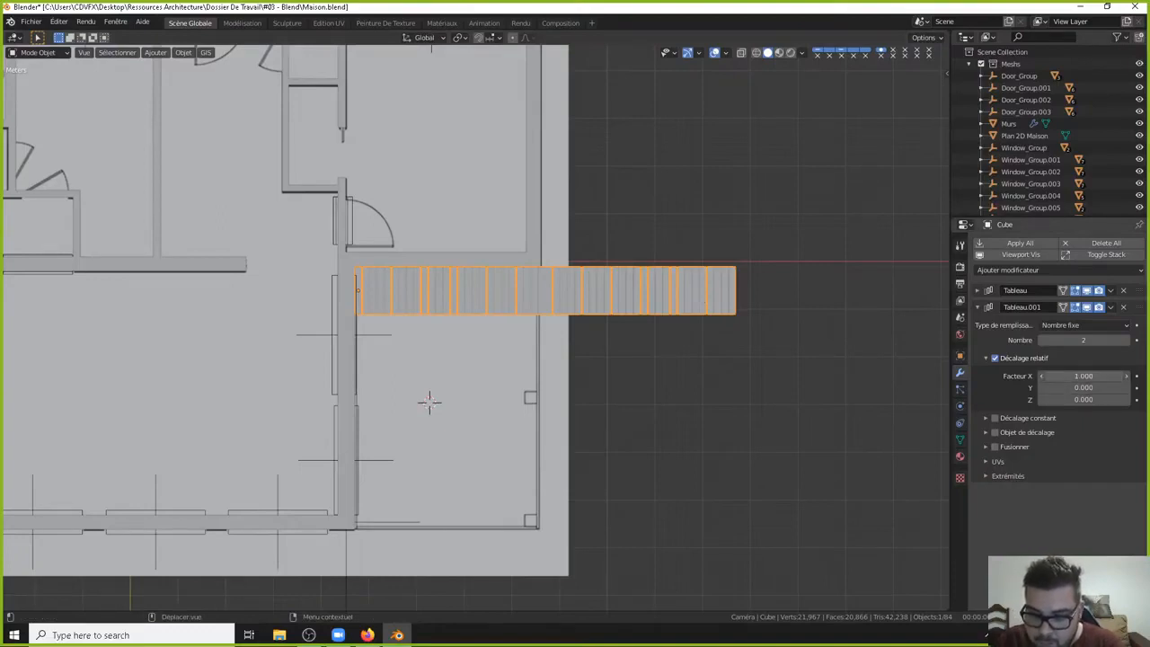
pyautogui.press('Return')
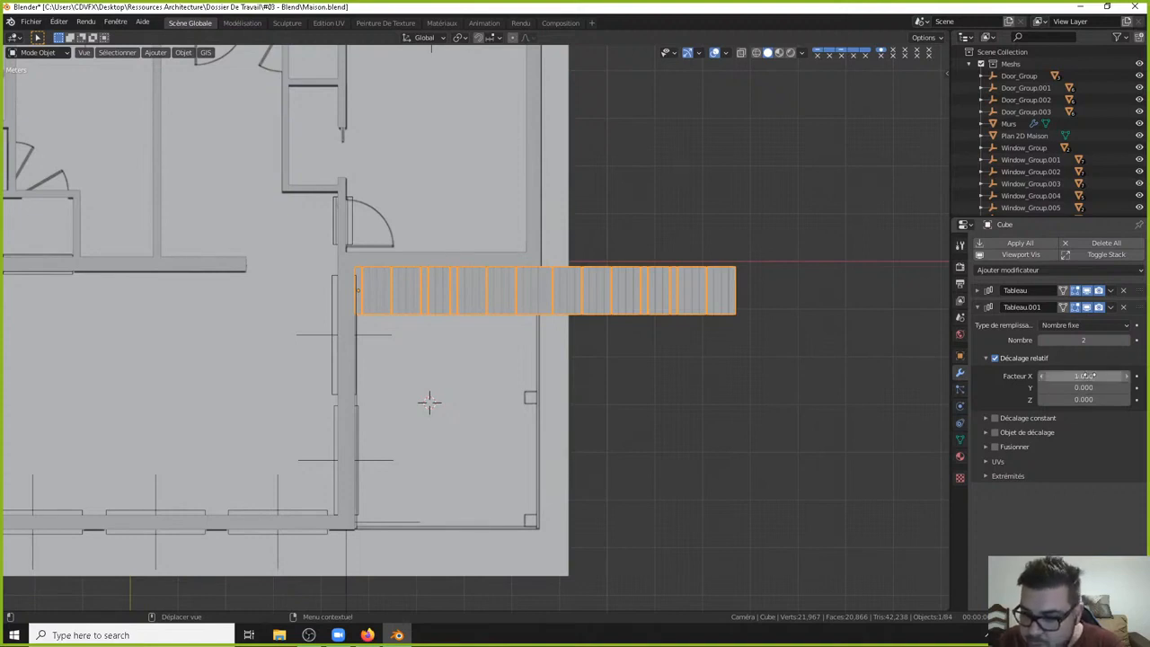
pyautogui.click(1086, 375)
pyautogui.write('0')
pyautogui.press('Return')
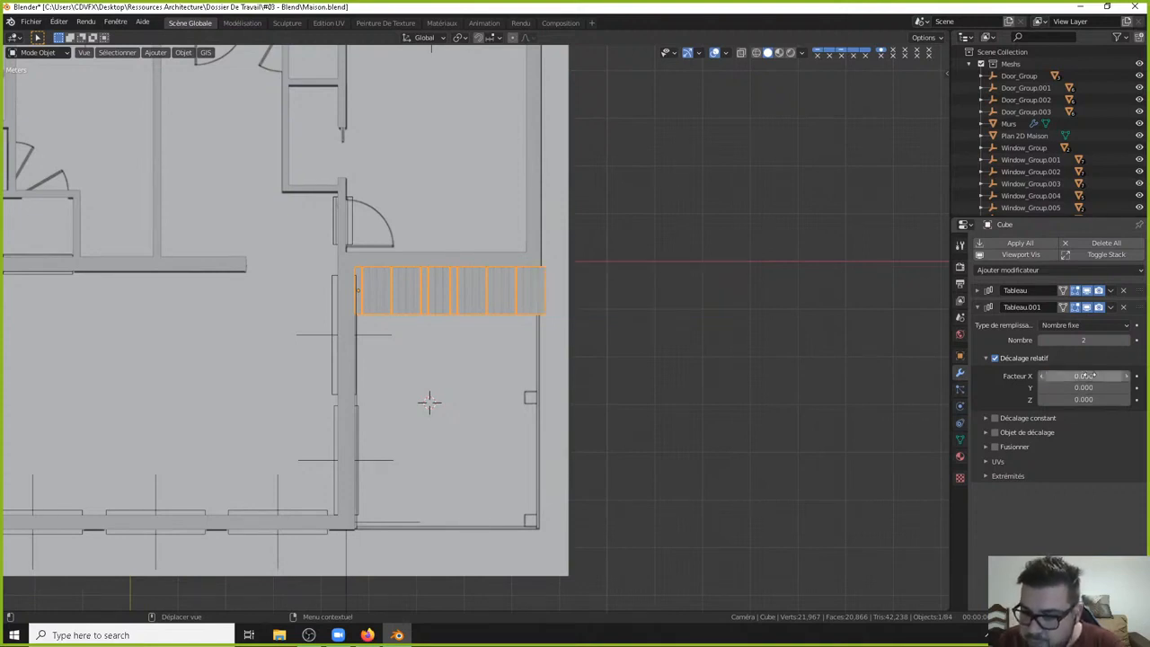
# Set the second array's relative Y factor to -1 so the second row extends over the terrace, away from the back wall.
pyautogui.click(1090, 387)
pyautogui.write('1')
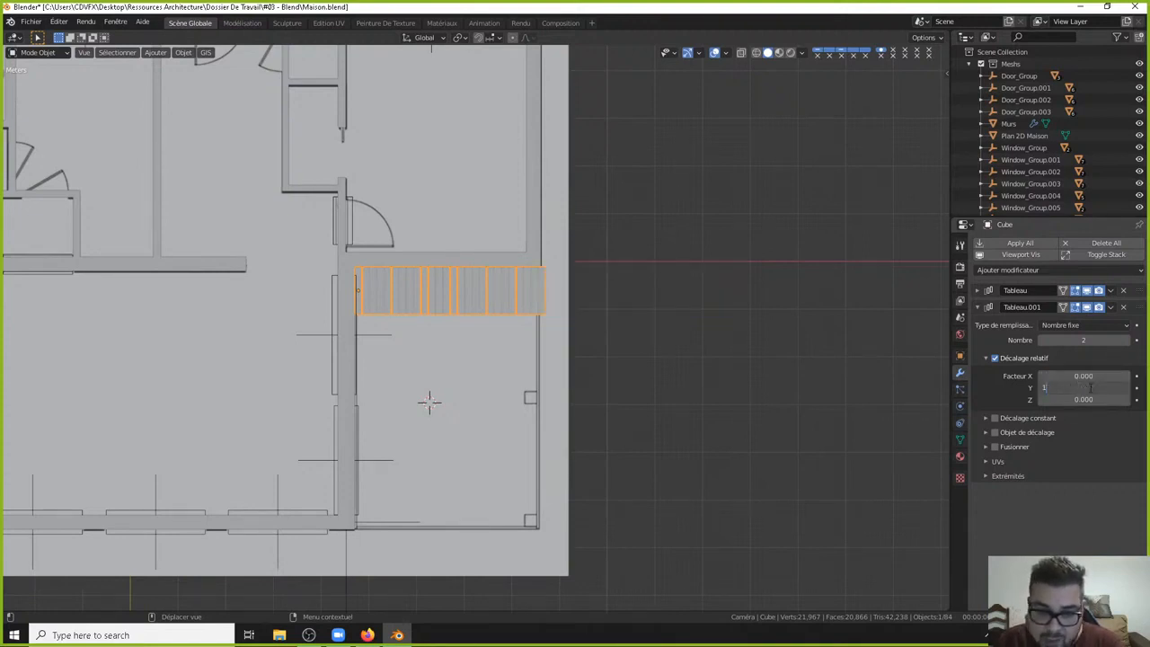
pyautogui.press('Return')
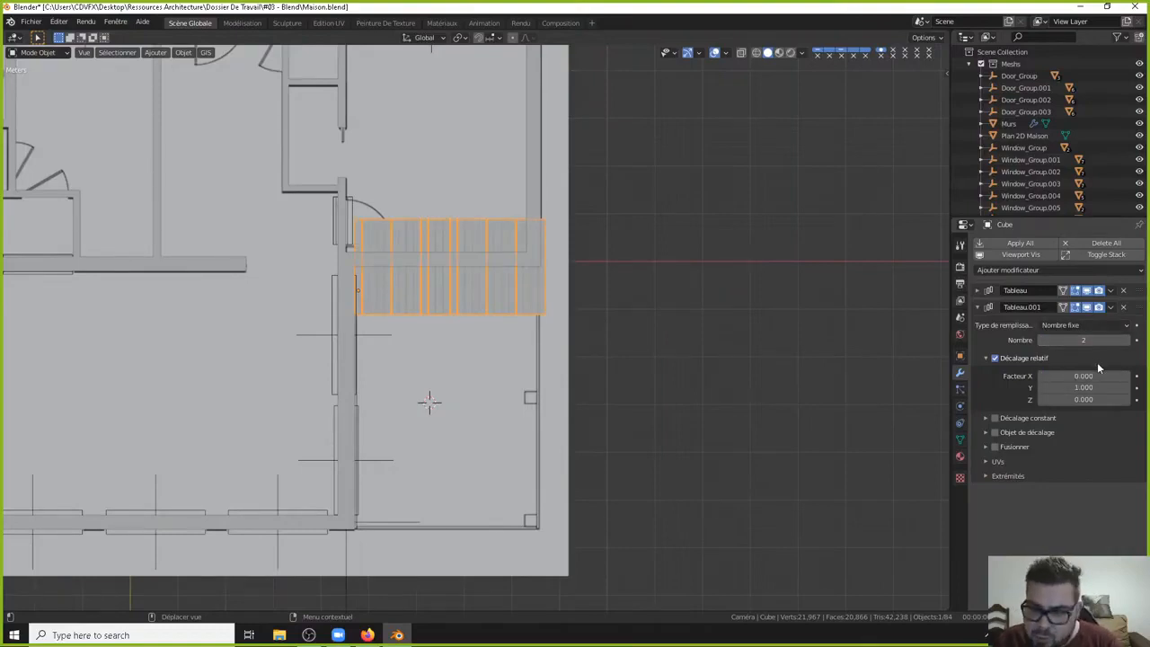
pyautogui.click(1069, 386)
pyautogui.press('BackSpace')
pyautogui.write('-1')
pyautogui.press('Return')
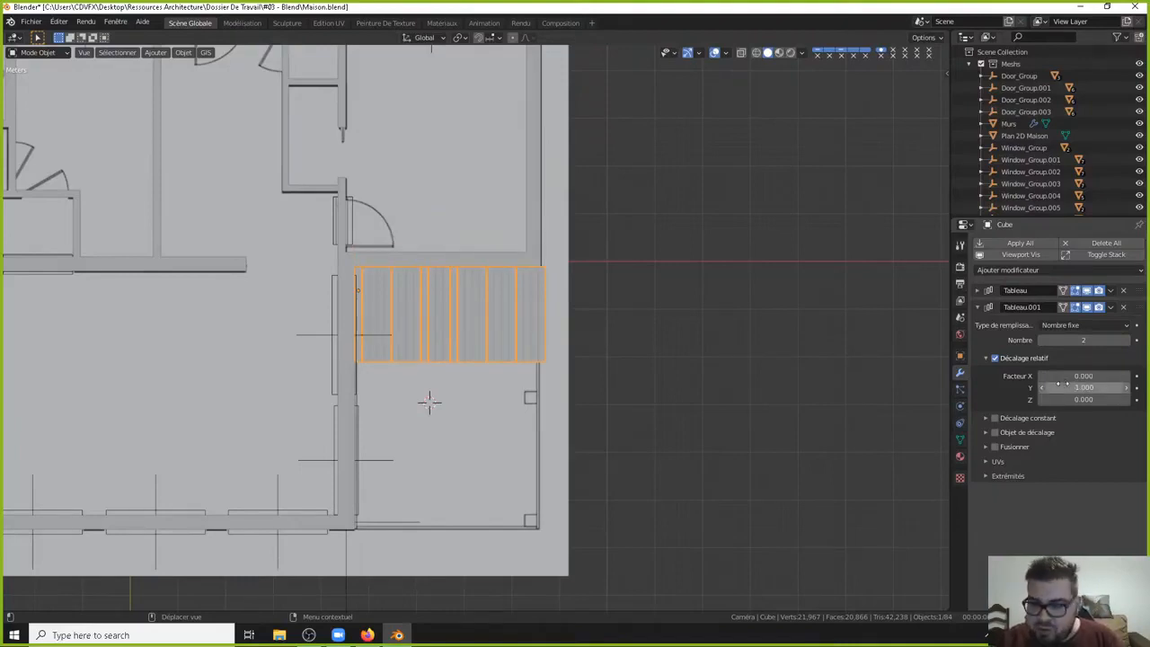
# Try a relative Y factor of -1.025 on the second array and examine the gap between the two rows.
pyautogui.scroll(5, 445, 331)
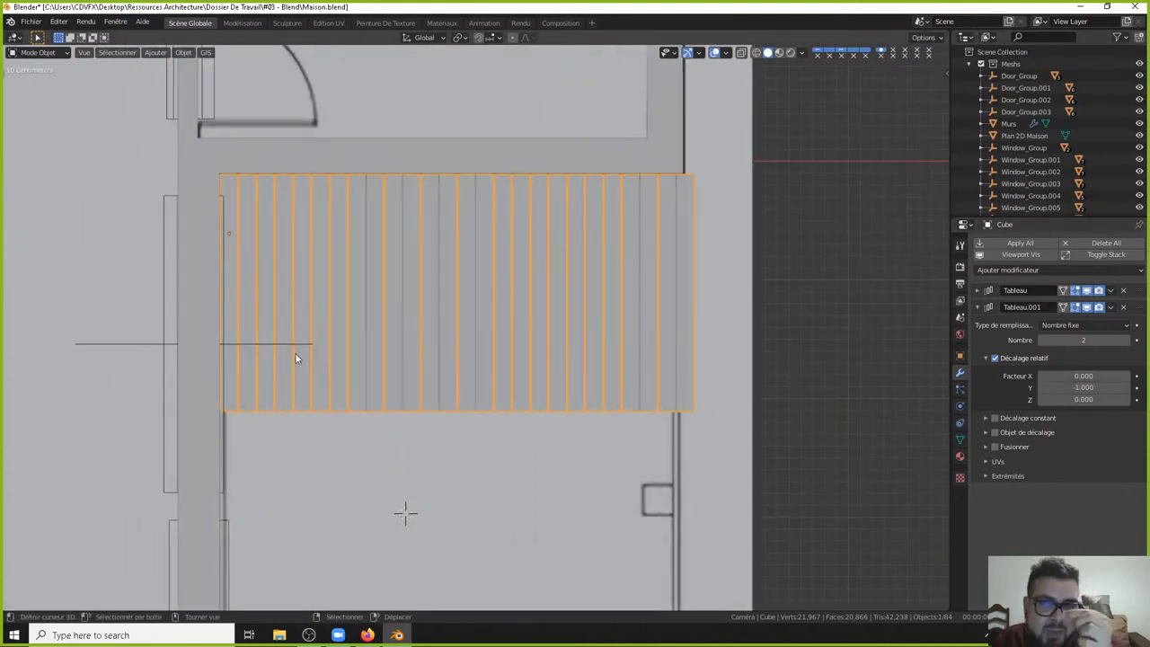
pyautogui.click(1084, 387)
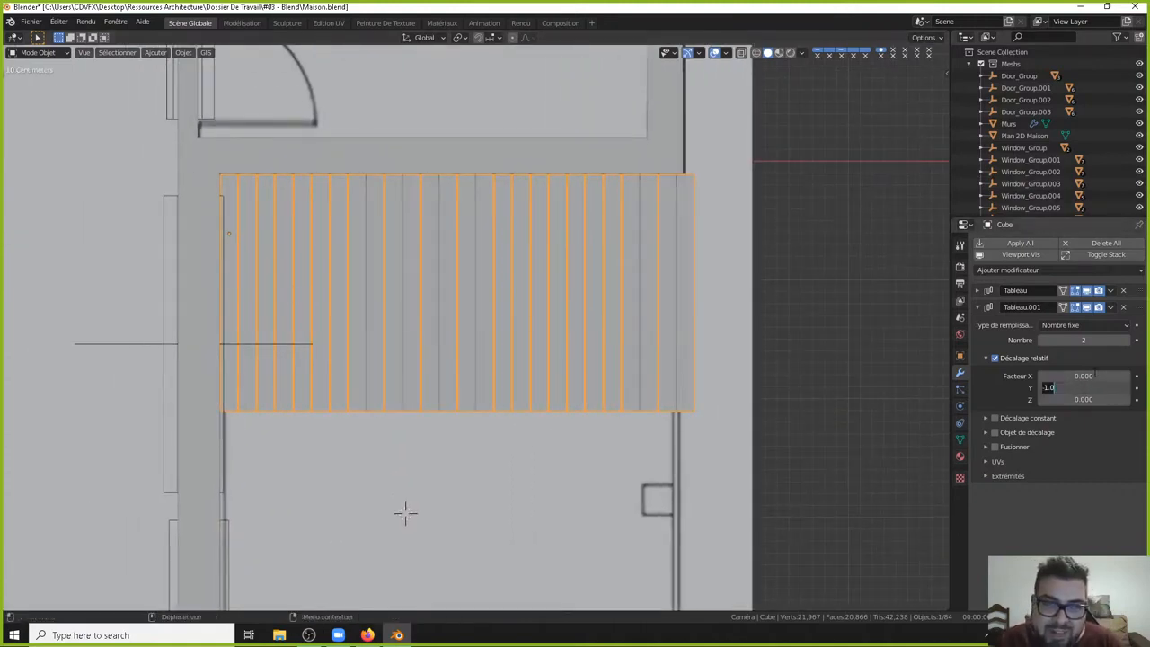
pyautogui.write('-1')
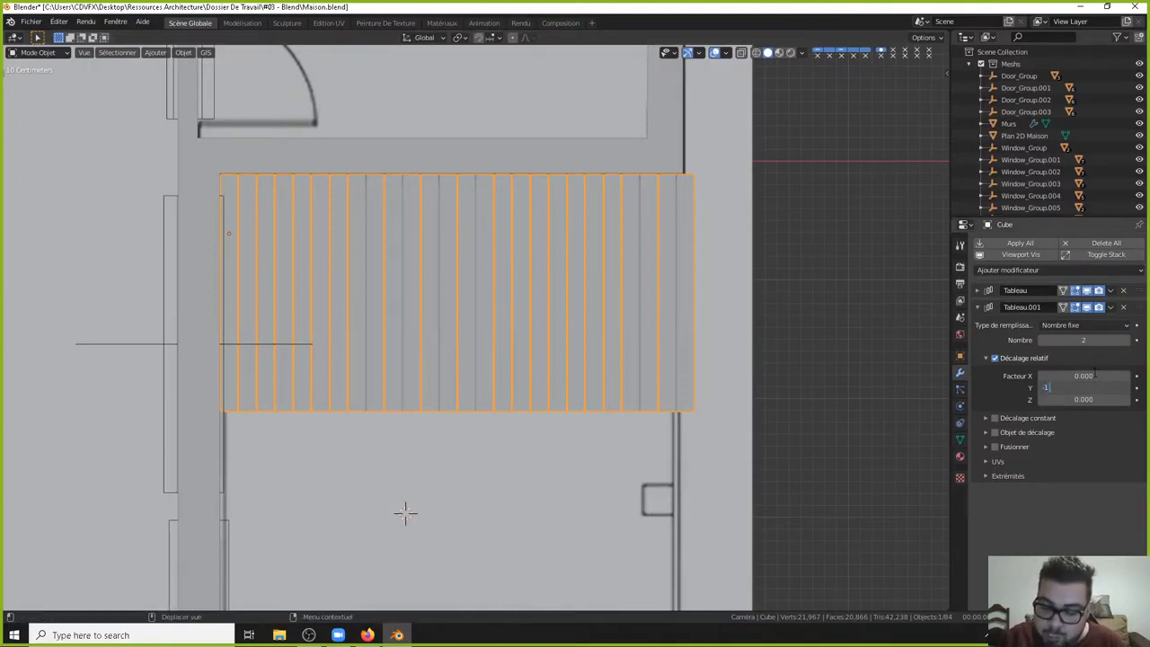
pyautogui.write('.025')
pyautogui.press('Return')
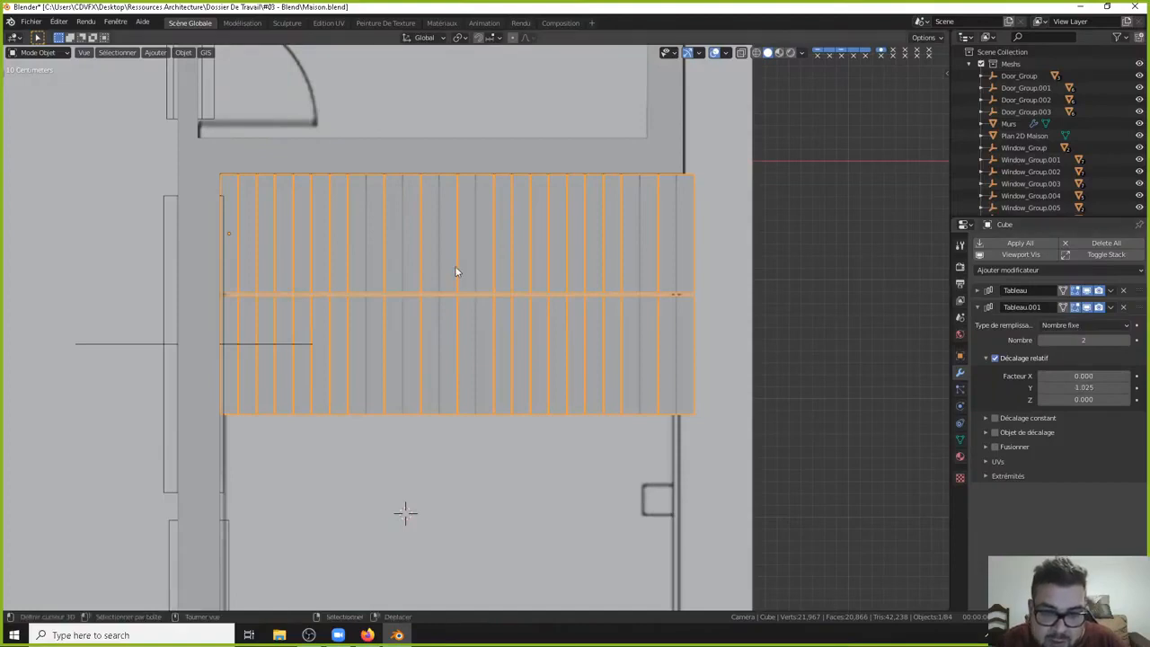
pyautogui.press('a')
pyautogui.click(462, 205)
pyautogui.scroll(4, 432, 292)
pyautogui.keyDown('shift'); pyautogui.moveTo(322, 291); pyautogui.dragTo(464, 309, button='middle'); pyautogui.keyUp('shift')
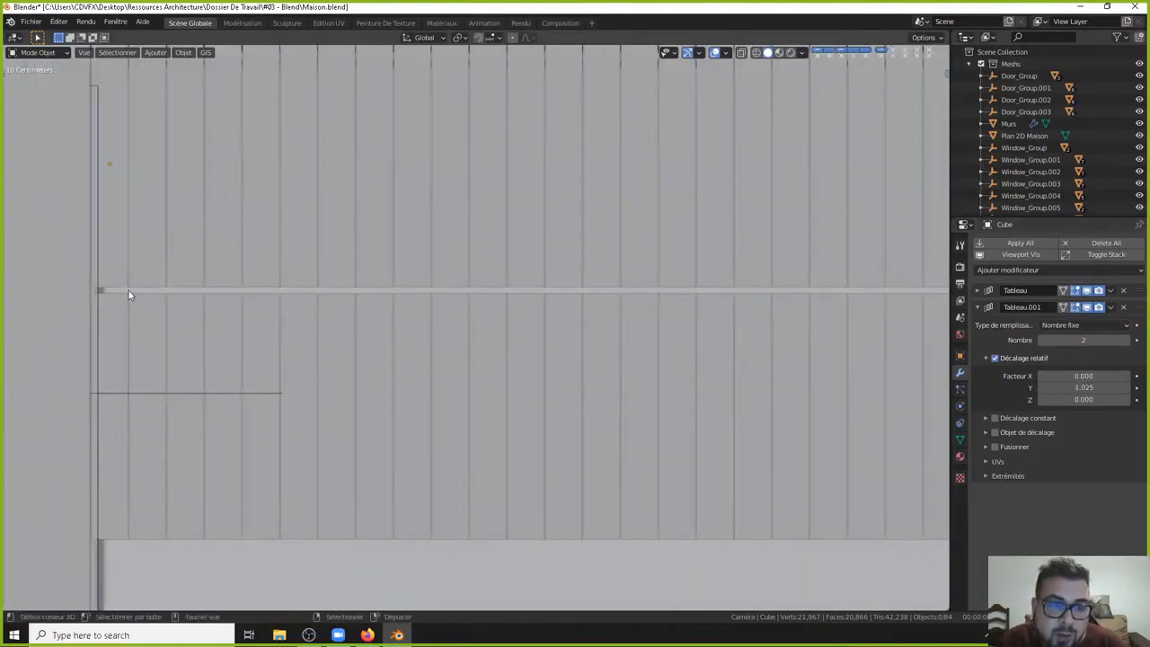
# Narrow the gap between the two board rows by setting the second array's relative Y factor to -1.01.
pyautogui.doubleClick(1083, 387)
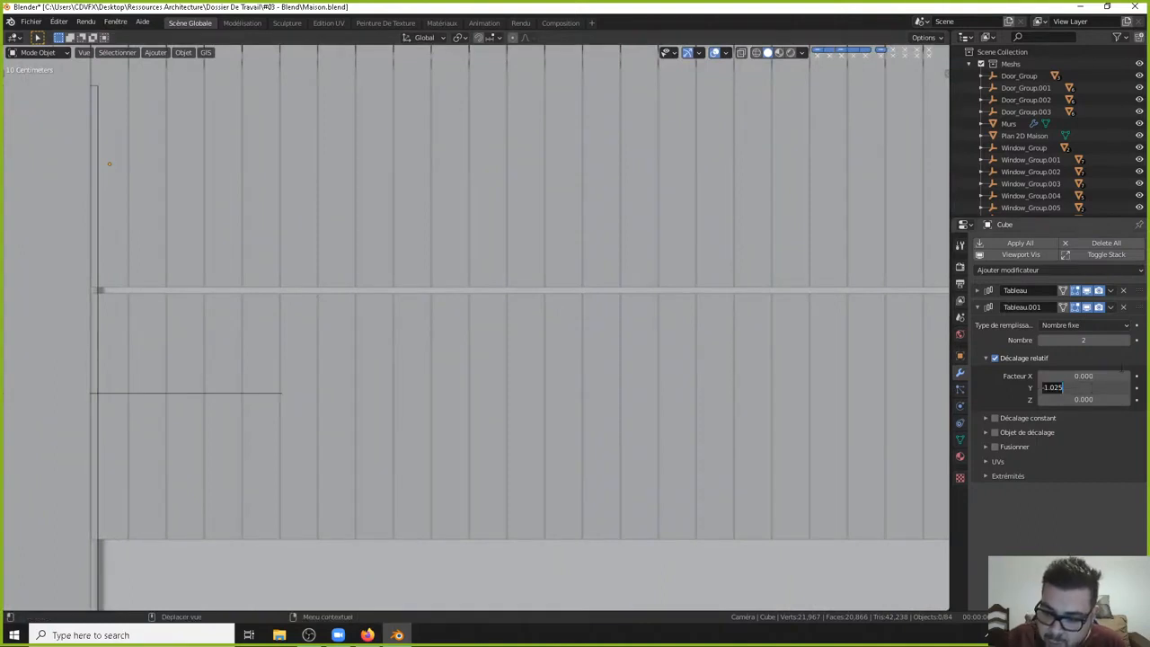
pyautogui.press('BackSpace')
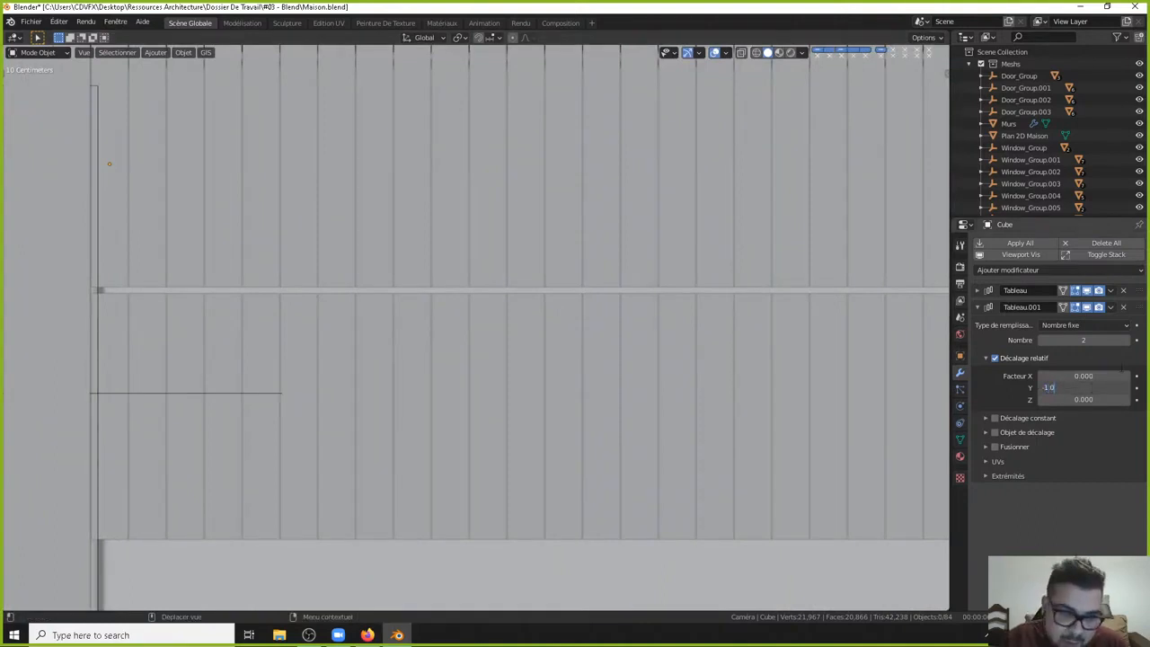
pyautogui.write('1.015')
pyautogui.press('Return')
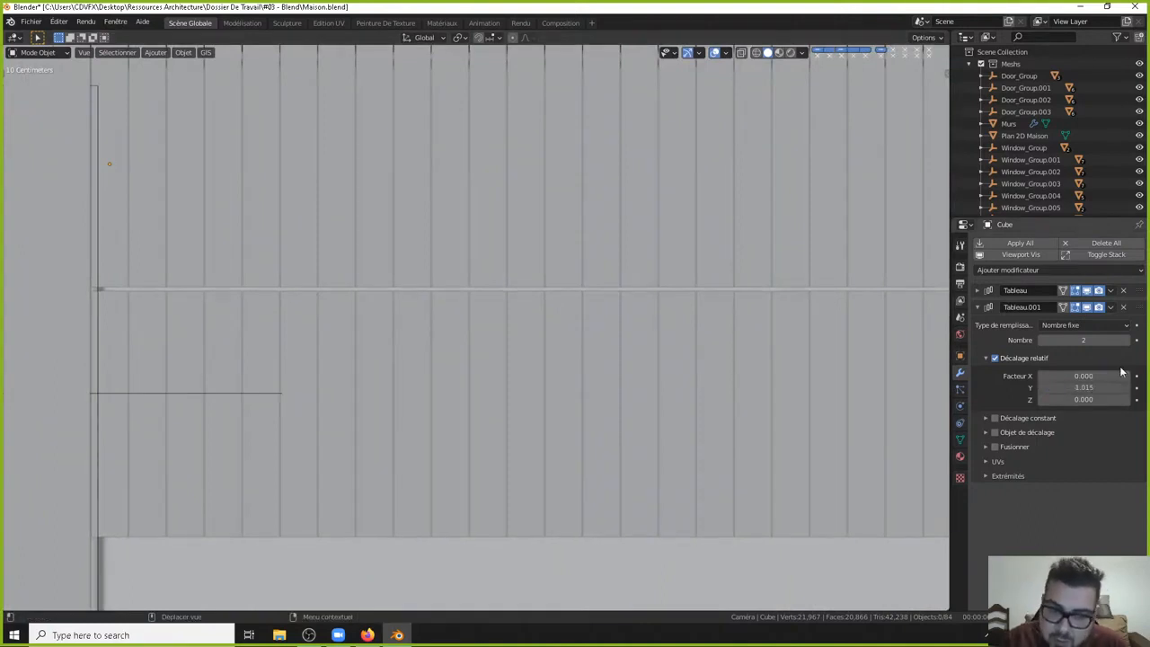
pyautogui.doubleClick(1075, 386)
pyautogui.write('1.01')
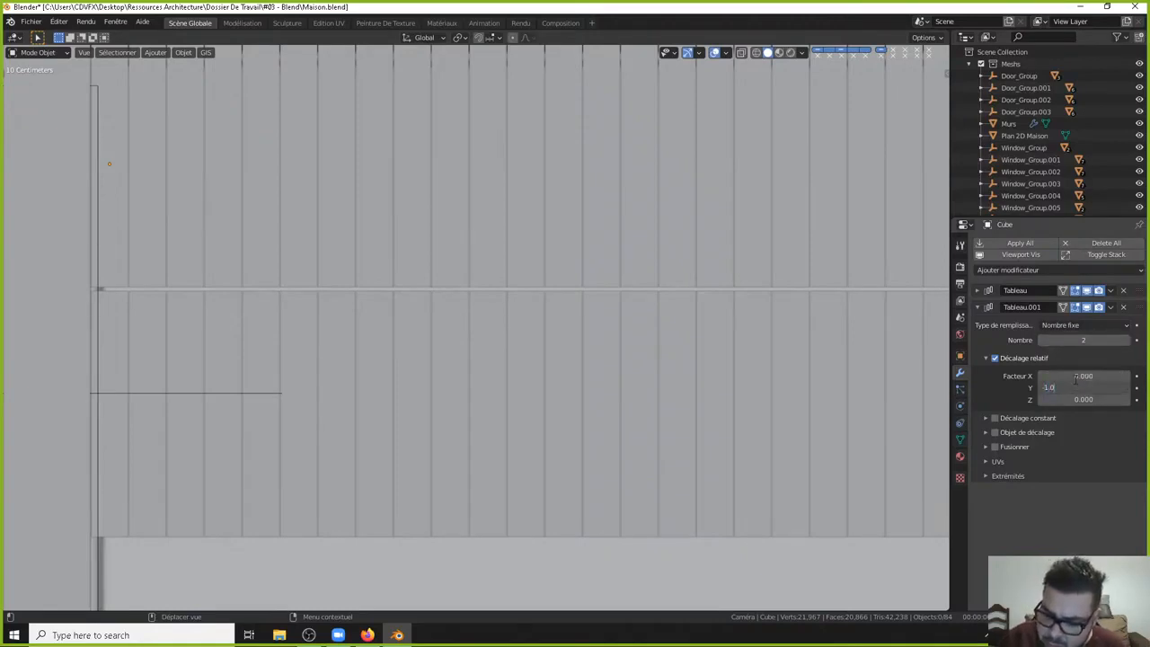
pyautogui.press('Return')
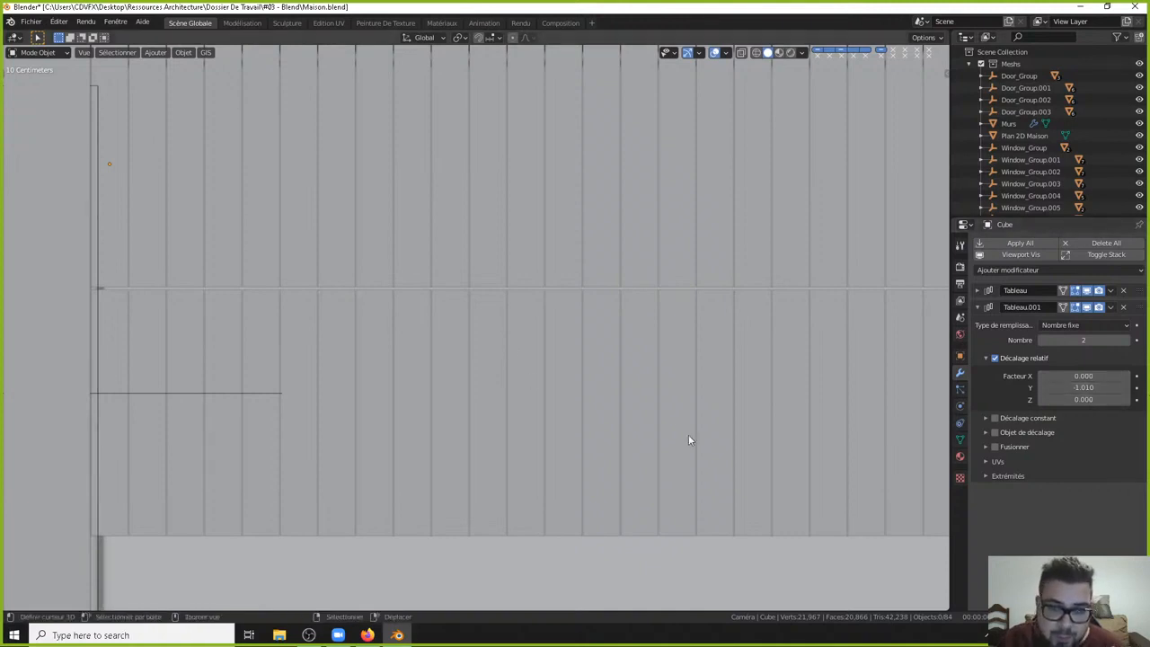
pyautogui.scroll(-2, 757, 416)
pyautogui.scroll(-2, 808, 386)
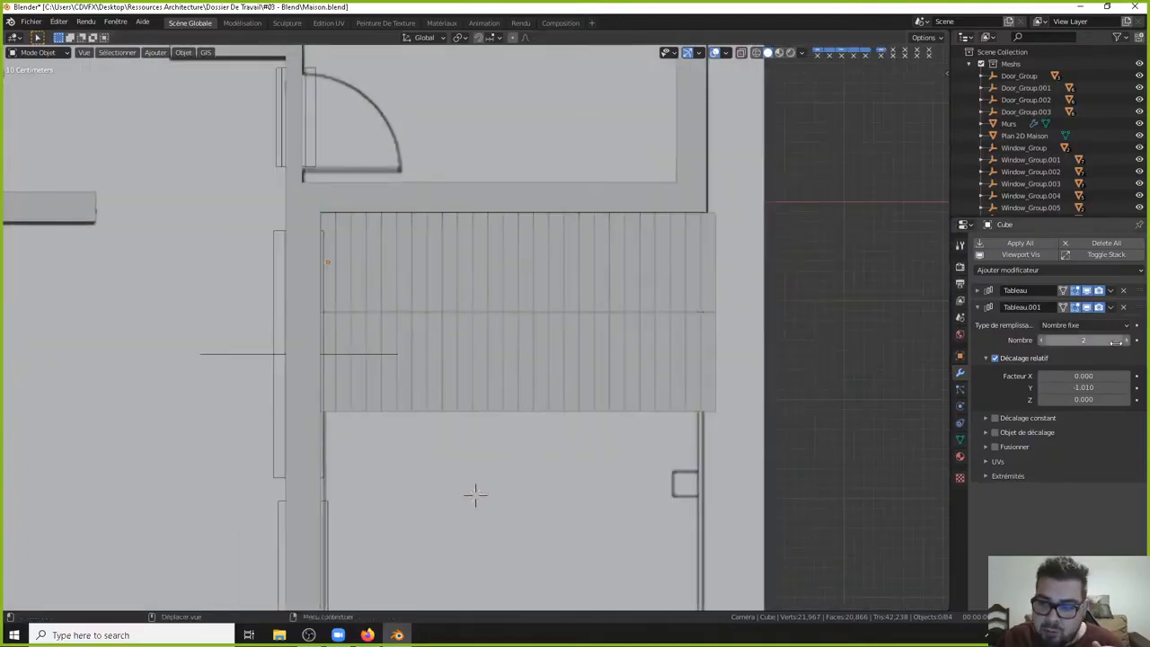
pyautogui.scroll(-2, 765, 413)
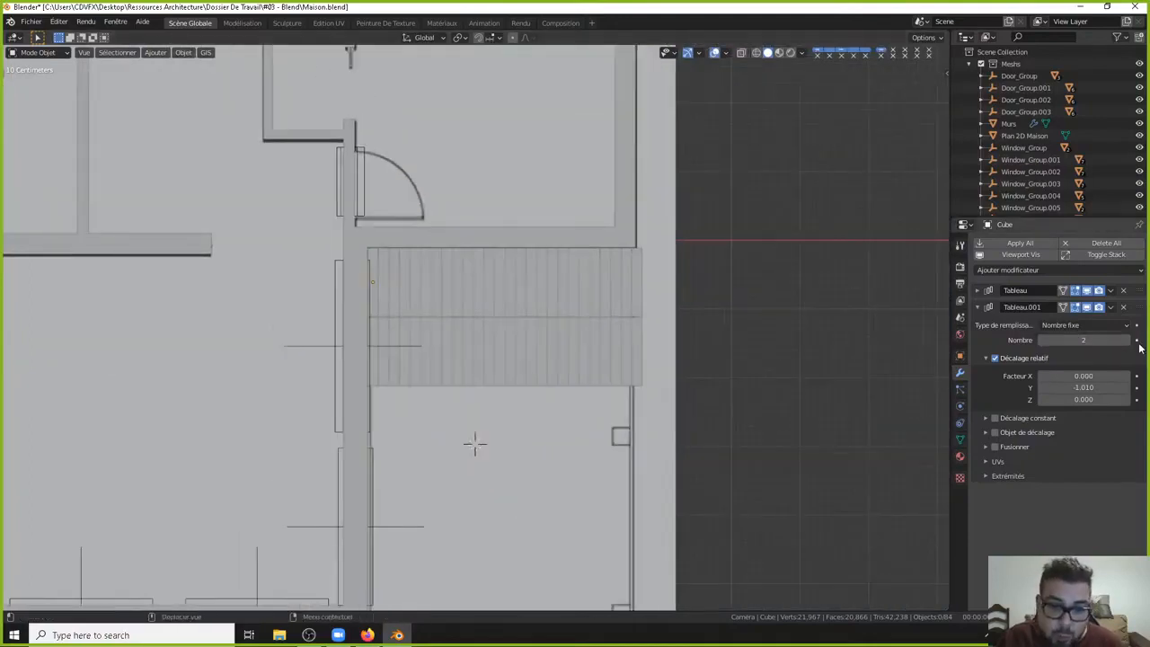
# Set the second Array modifier's count to 6 so the planks cover the terrace, and collapse its settings.
pyautogui.click(1124, 340)
pyautogui.scroll(-3, 732, 461)
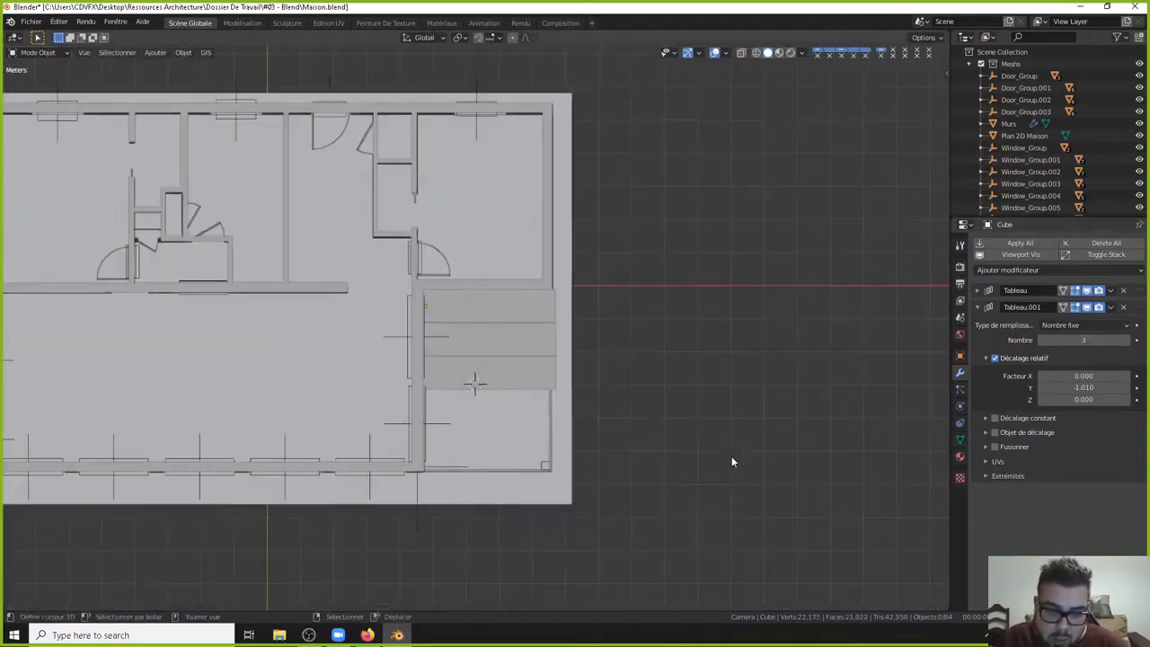
pyautogui.click(1125, 341)
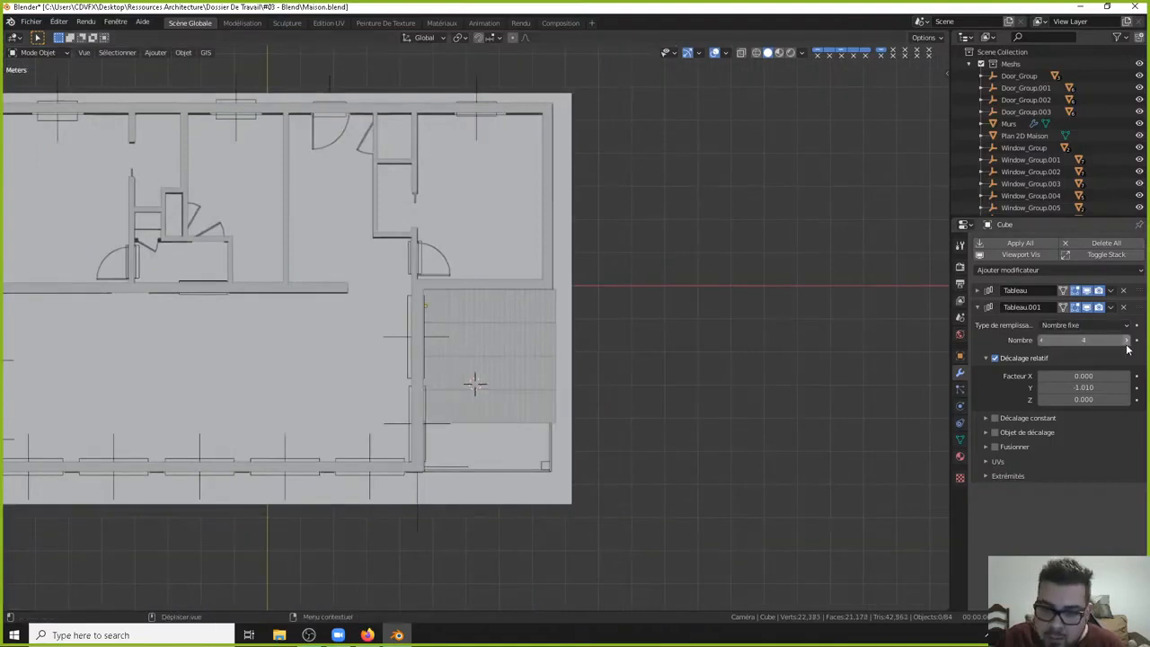
pyautogui.click(1126, 341)
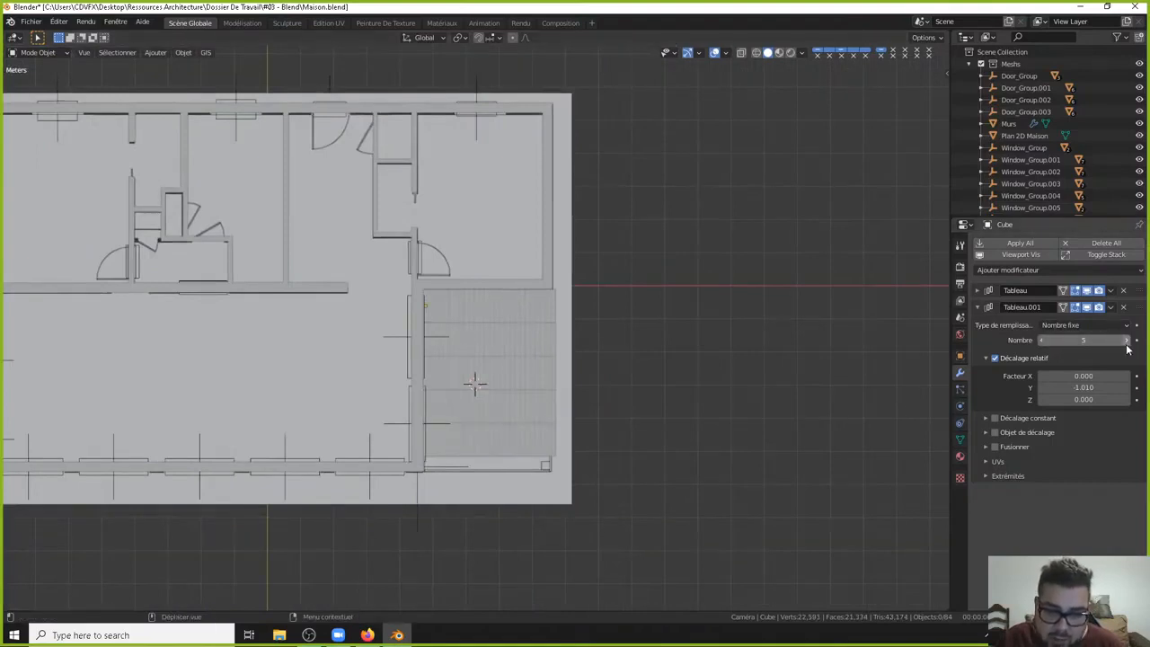
pyautogui.click(1125, 341)
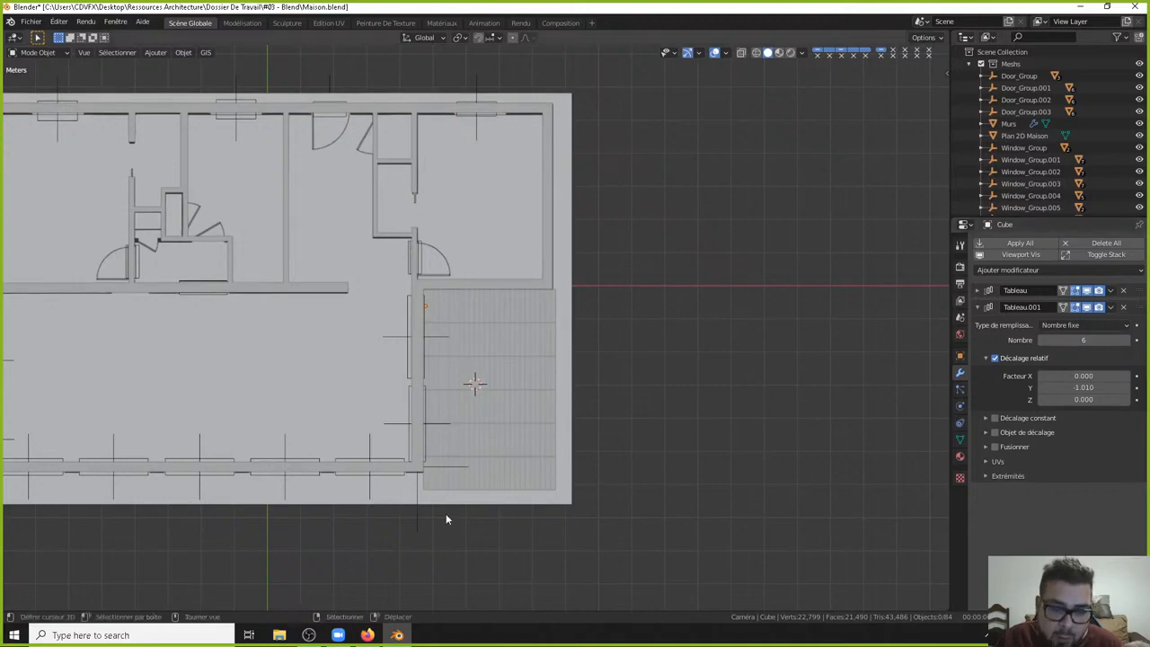
pyautogui.moveTo(446, 518); pyautogui.dragTo(446, 428, button='middle')
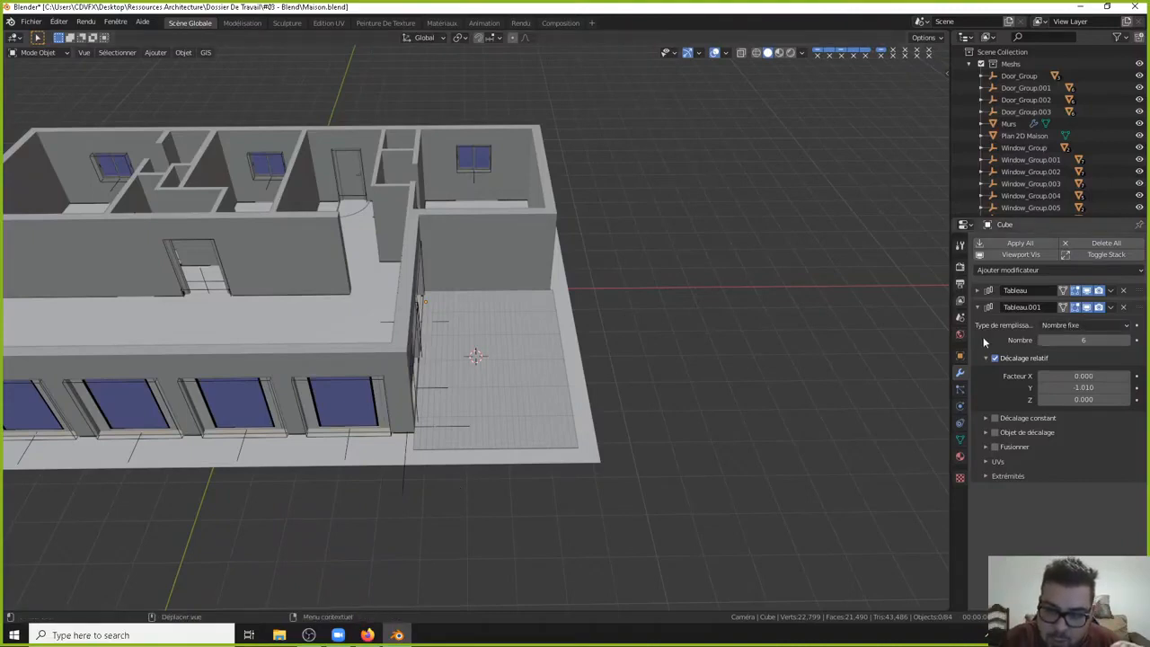
pyautogui.click(978, 307)
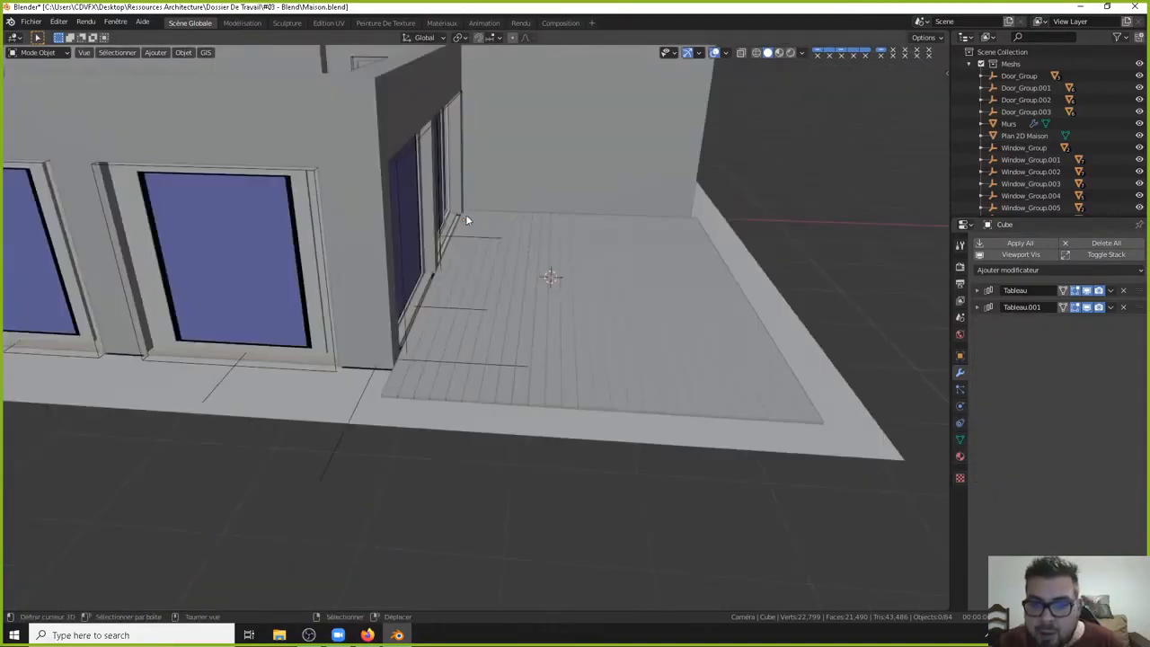
# Examine the plank deck from the front and in perspective, checking its thickness and its edges along the walls and slab.
pyautogui.rightClick(498, 222)
pyautogui.press('KP_1')
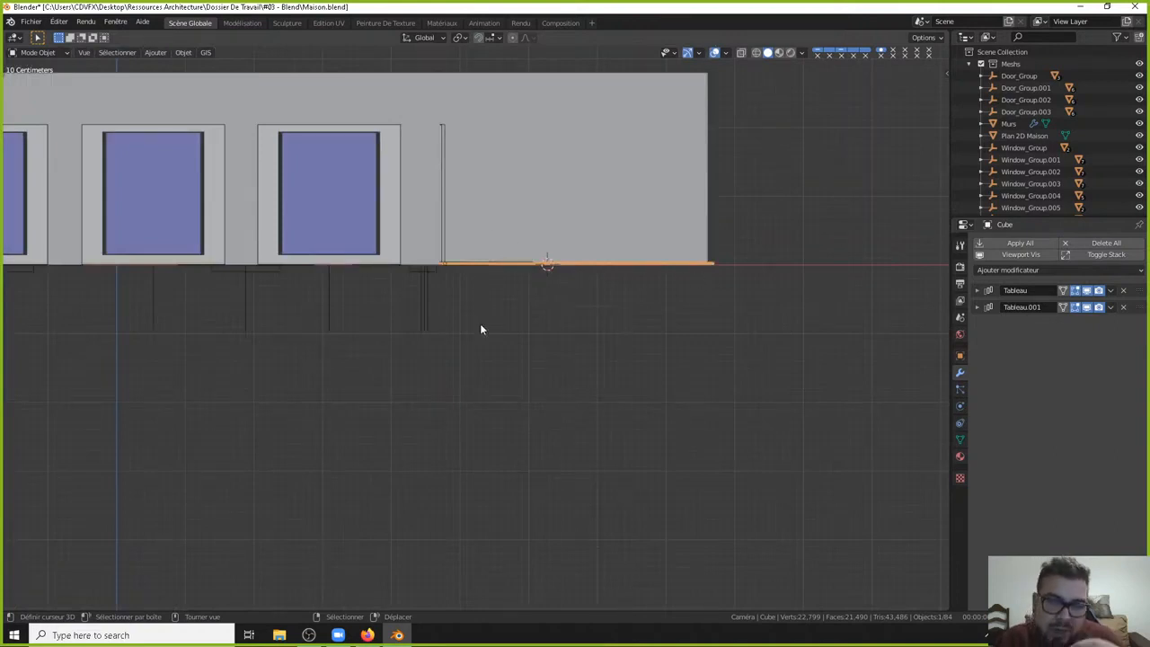
pyautogui.press('a')
pyautogui.click(485, 258)
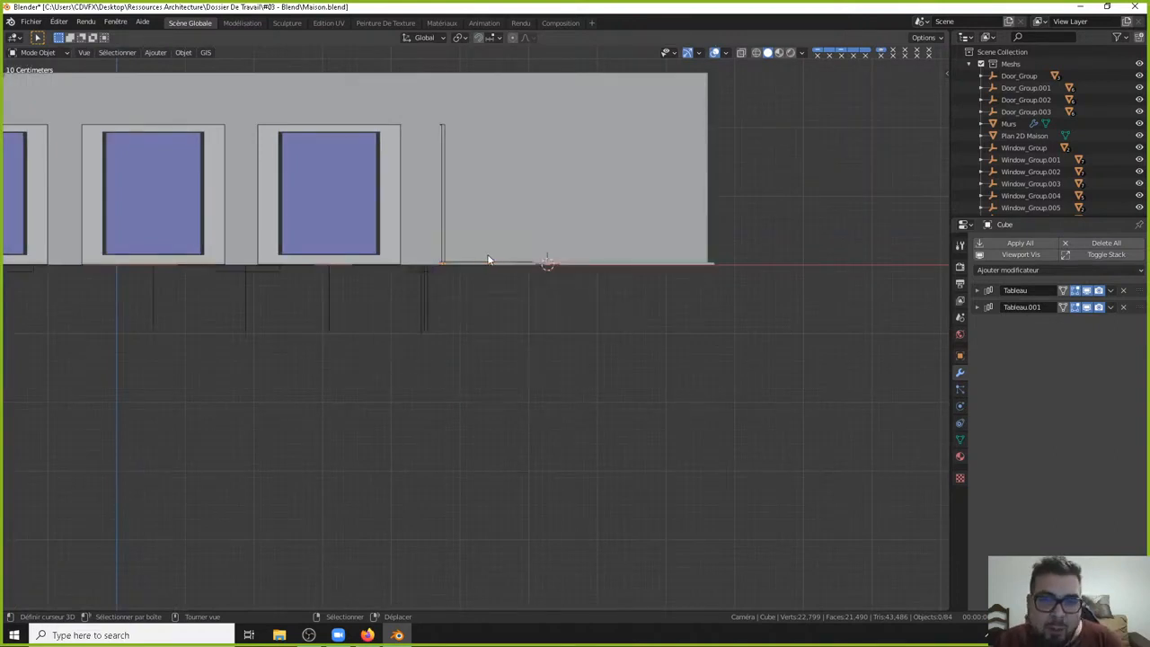
pyautogui.moveTo(496, 263); pyautogui.dragTo(566, 372, button='middle')
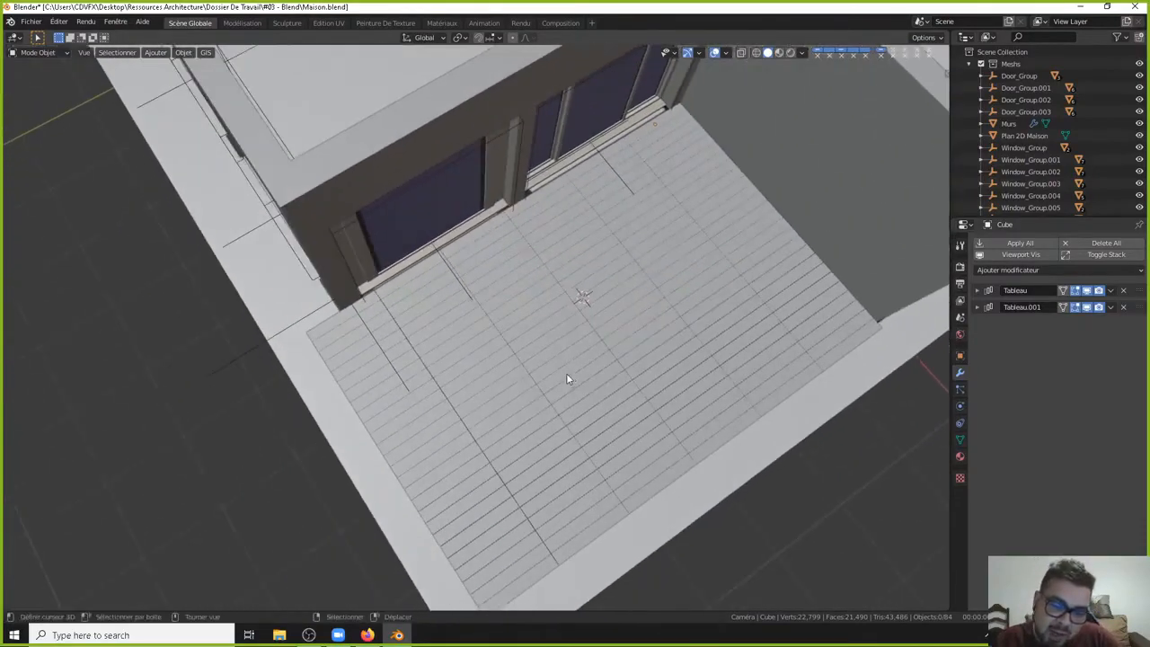
pyautogui.scroll(3, 566, 372)
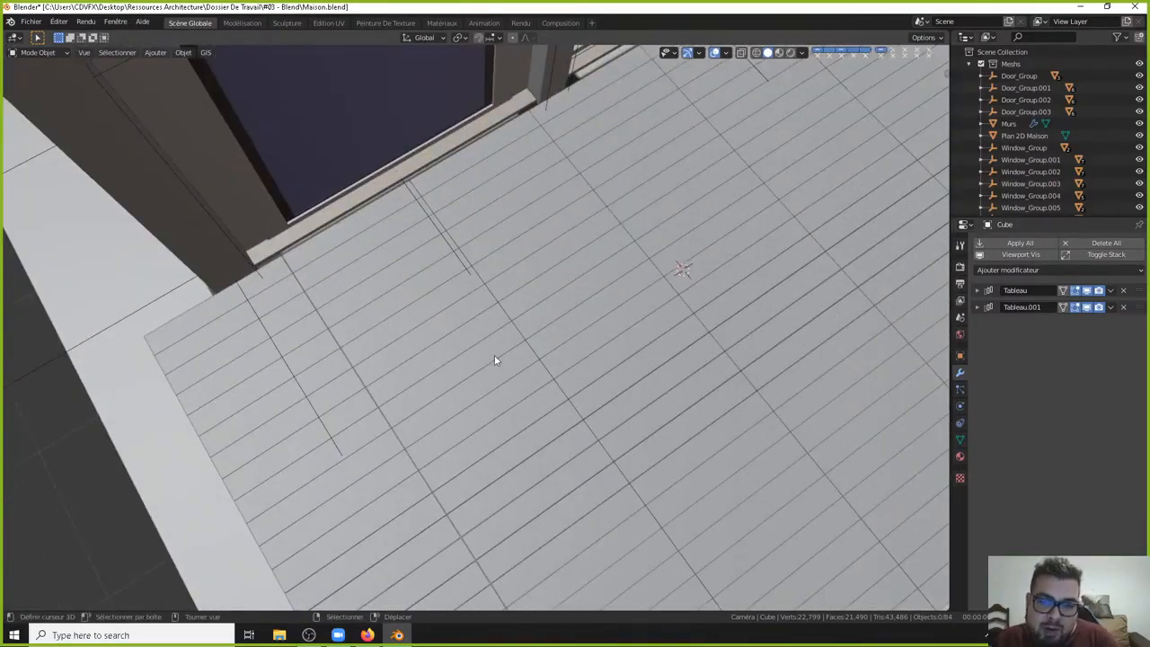
pyautogui.moveTo(500, 356); pyautogui.dragTo(643, 208, button='middle')
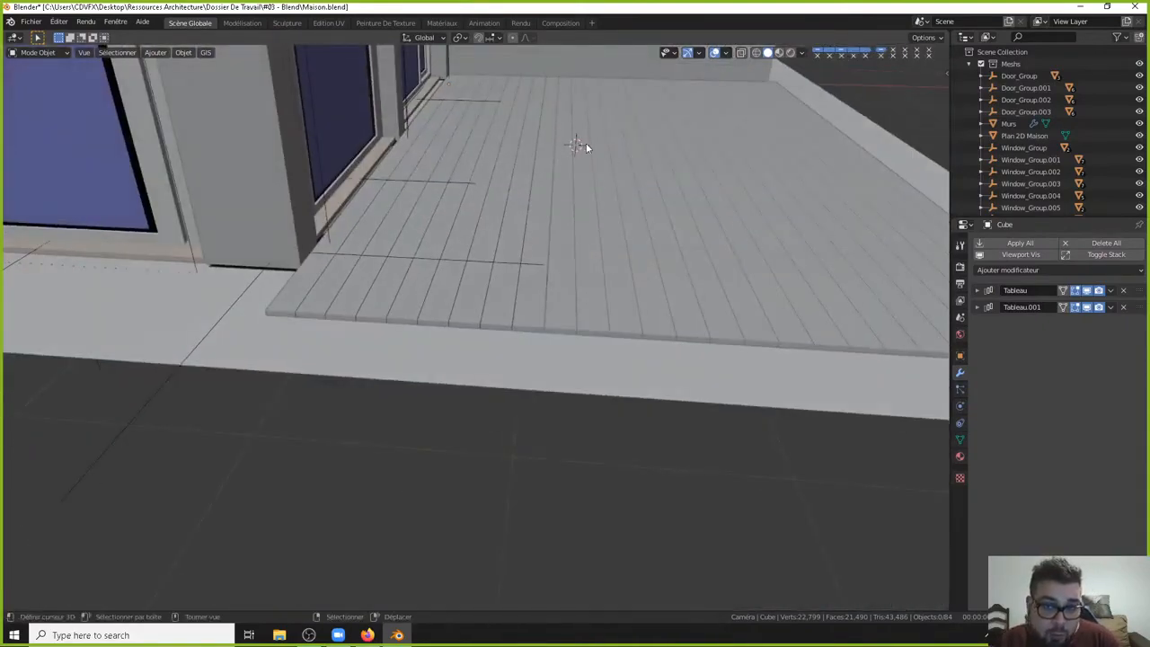
pyautogui.moveTo(659, 146); pyautogui.dragTo(786, 230, button='middle')
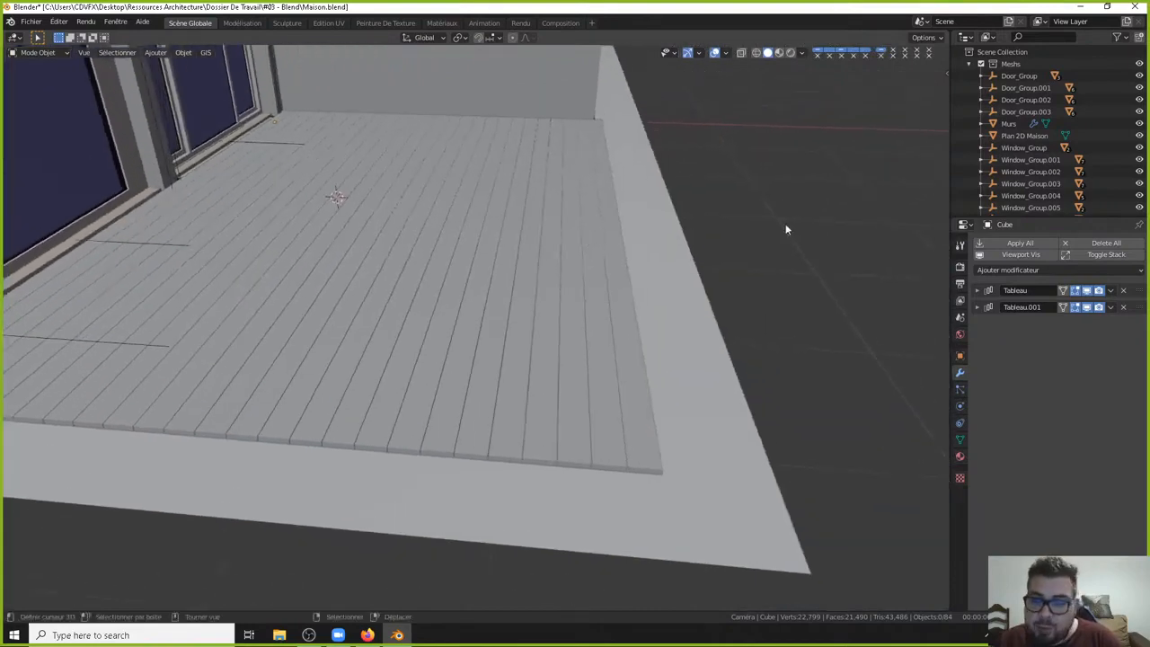
# Place the 3D cursor on the empty ground beside the terrace and add a cube there.
pyautogui.press('KP_7')
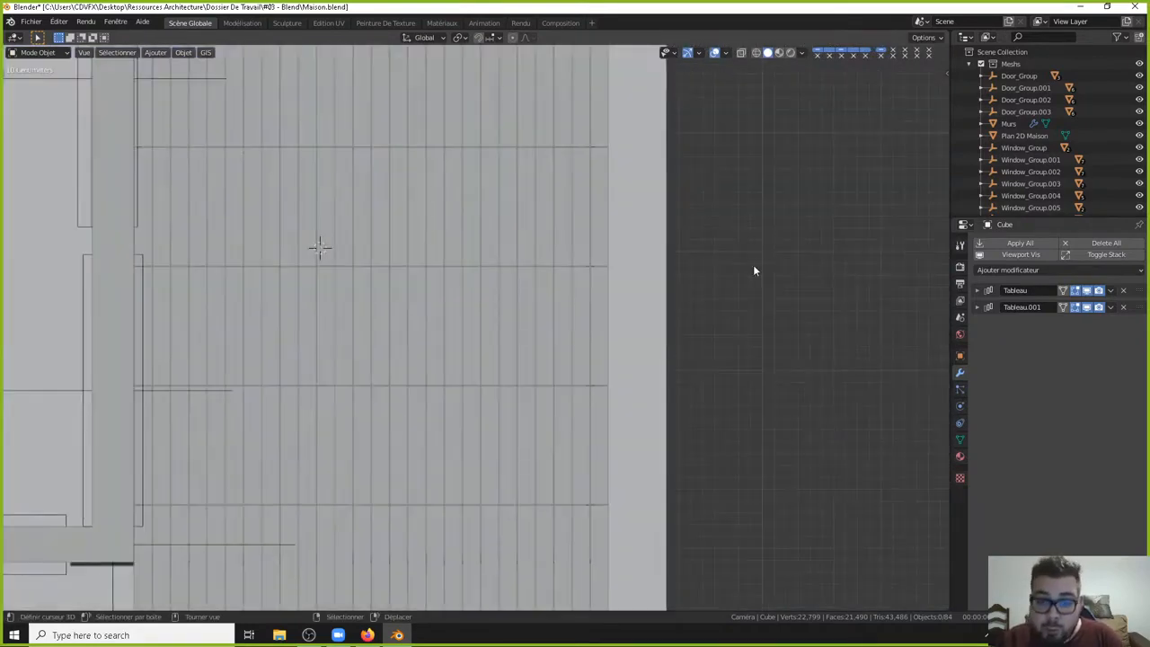
pyautogui.keyDown('shift'); pyautogui.rightClick(756, 266); pyautogui.keyUp('shift')
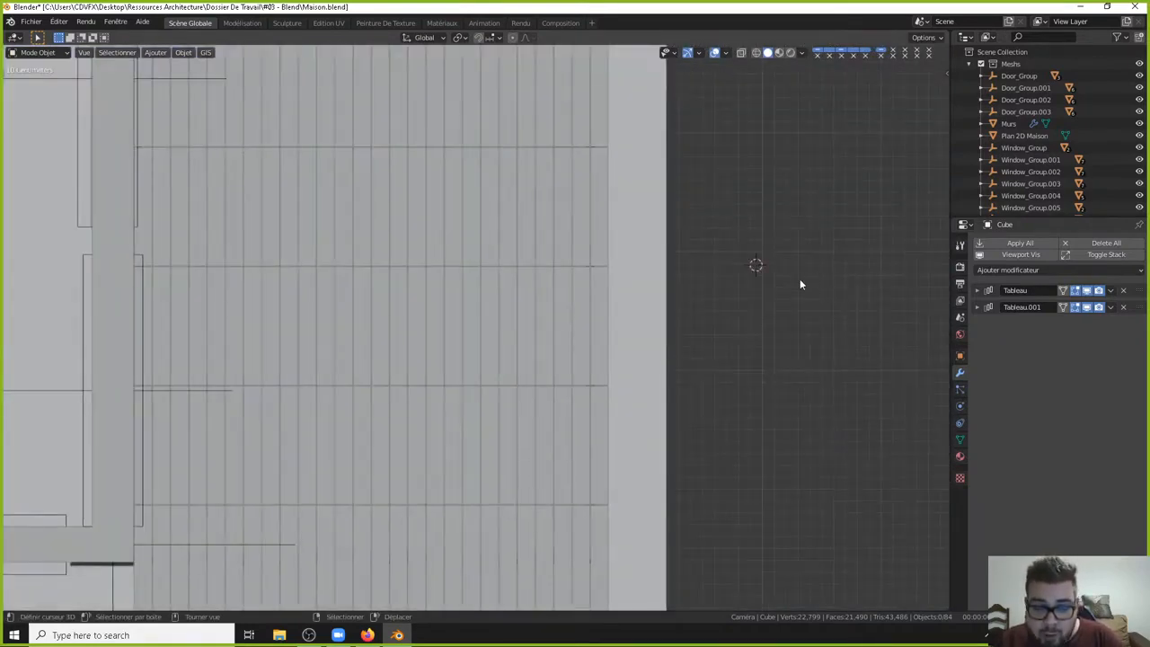
pyautogui.scroll(-4, 794, 284)
pyautogui.moveTo(784, 273); pyautogui.dragTo(681, 271, button='middle')
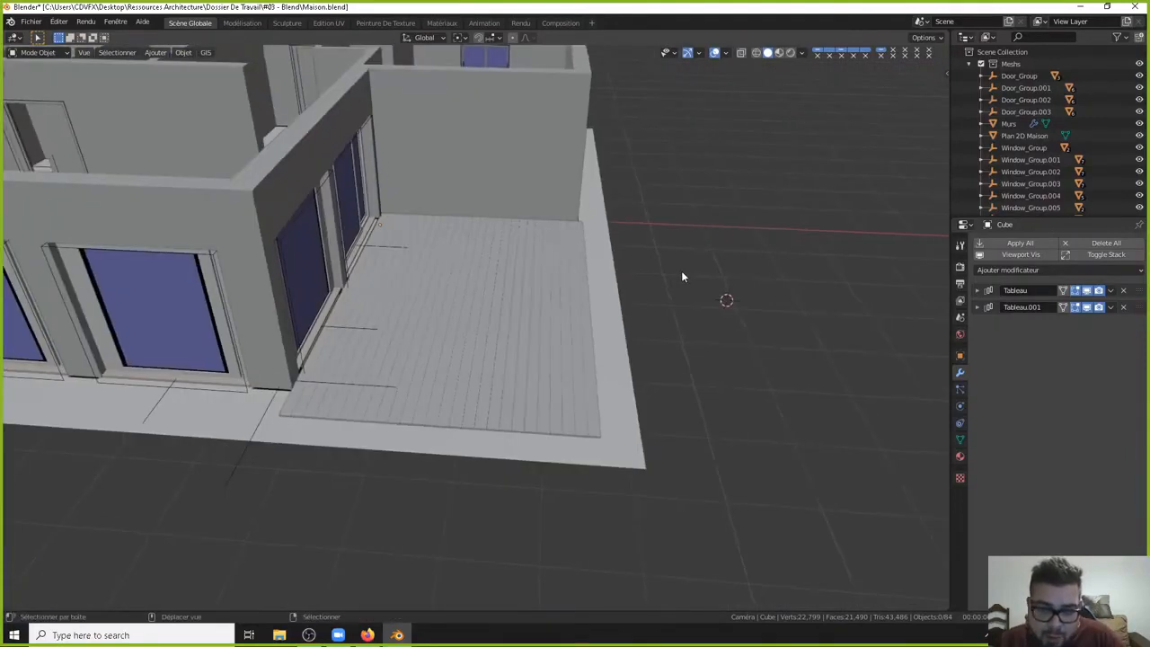
pyautogui.hotkey('shift', 'a')
pyautogui.moveTo(681, 270)
pyautogui.click(754, 284)
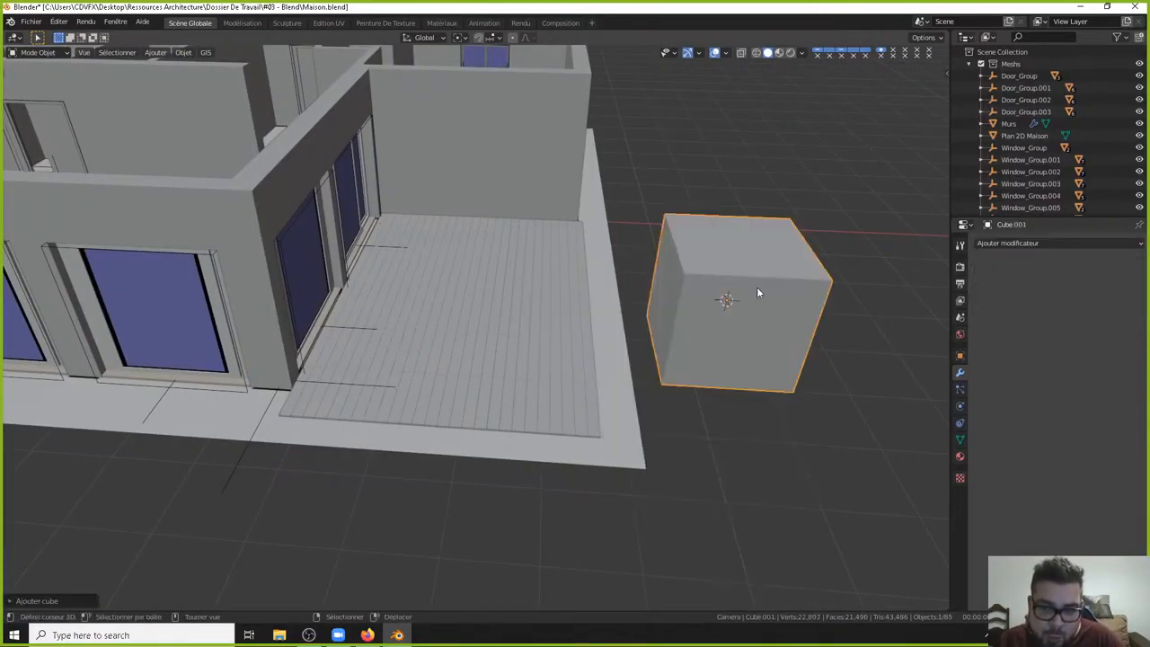
# Scale the new cube uniformly by 0.1.
pyautogui.press('KP_1')
pyautogui.keyDown('shift'); pyautogui.moveTo(745, 218); pyautogui.dragTo(598, 248, button='middle'); pyautogui.keyUp('shift')
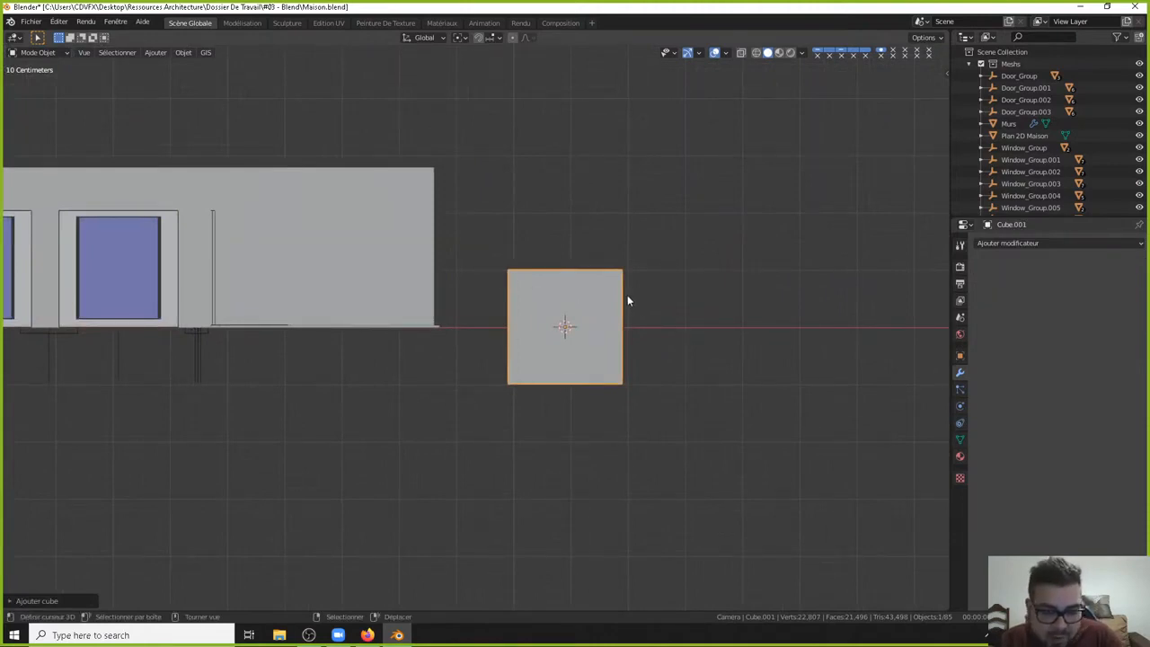
pyautogui.press('s')
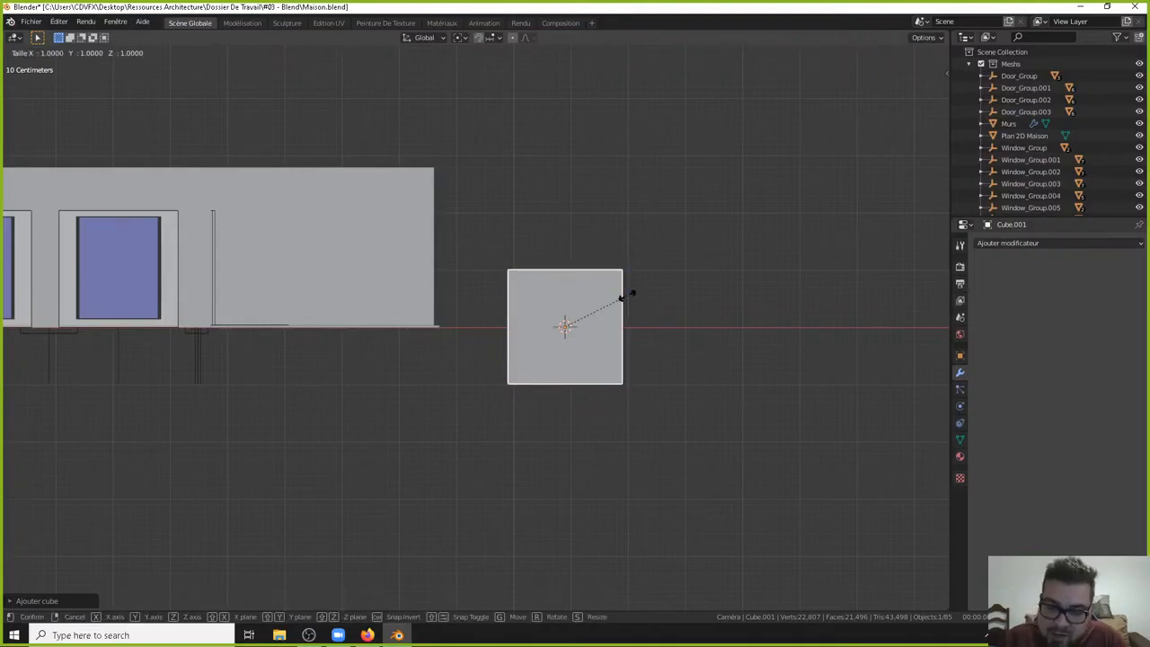
pyautogui.write('0.1')
pyautogui.press('Return')
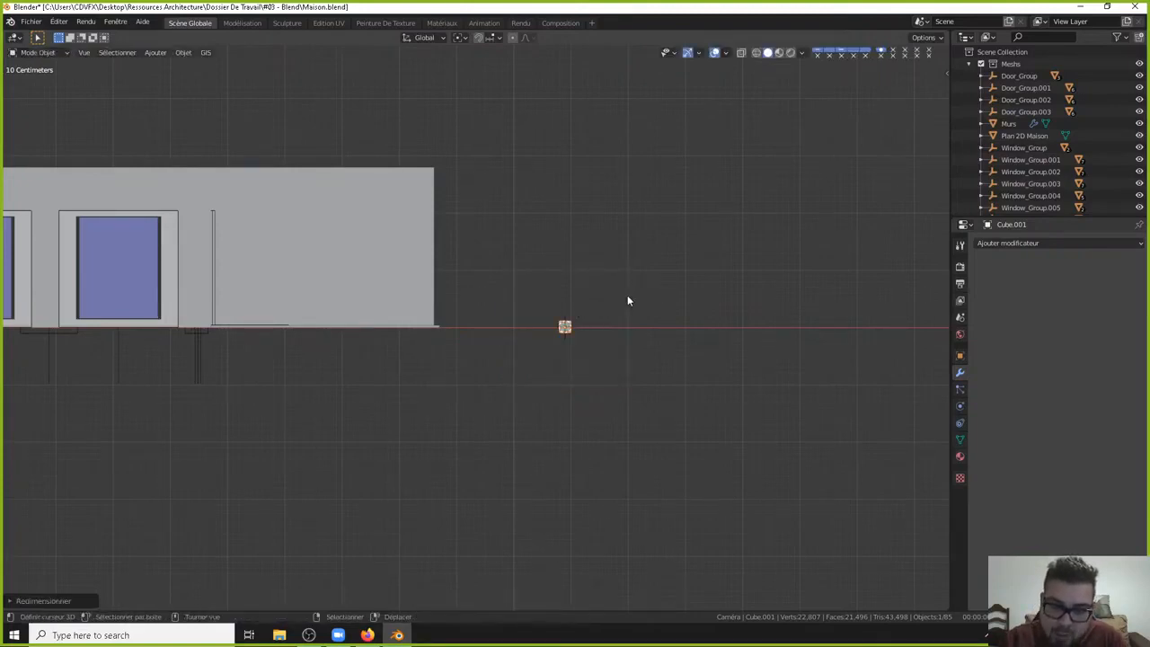
# Hide the Plan 2D Maison floor plan lying under the house.
pyautogui.moveTo(634, 336); pyautogui.dragTo(487, 405, button='middle')
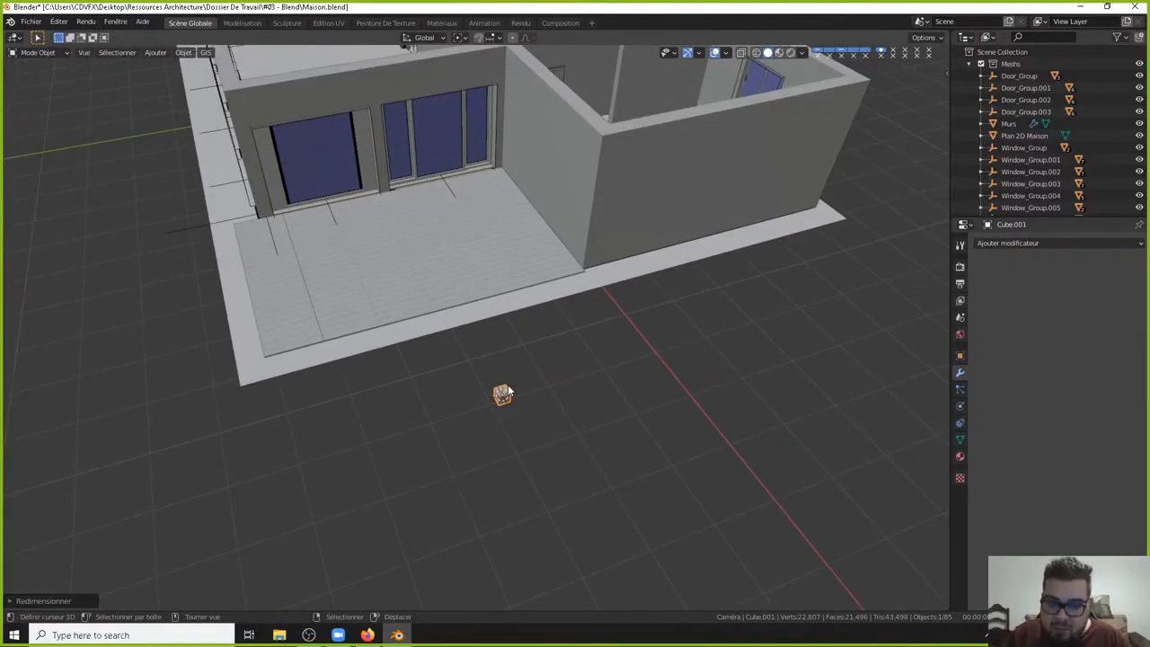
pyautogui.moveTo(513, 414); pyautogui.dragTo(501, 369, button='middle')
pyautogui.click(469, 330)
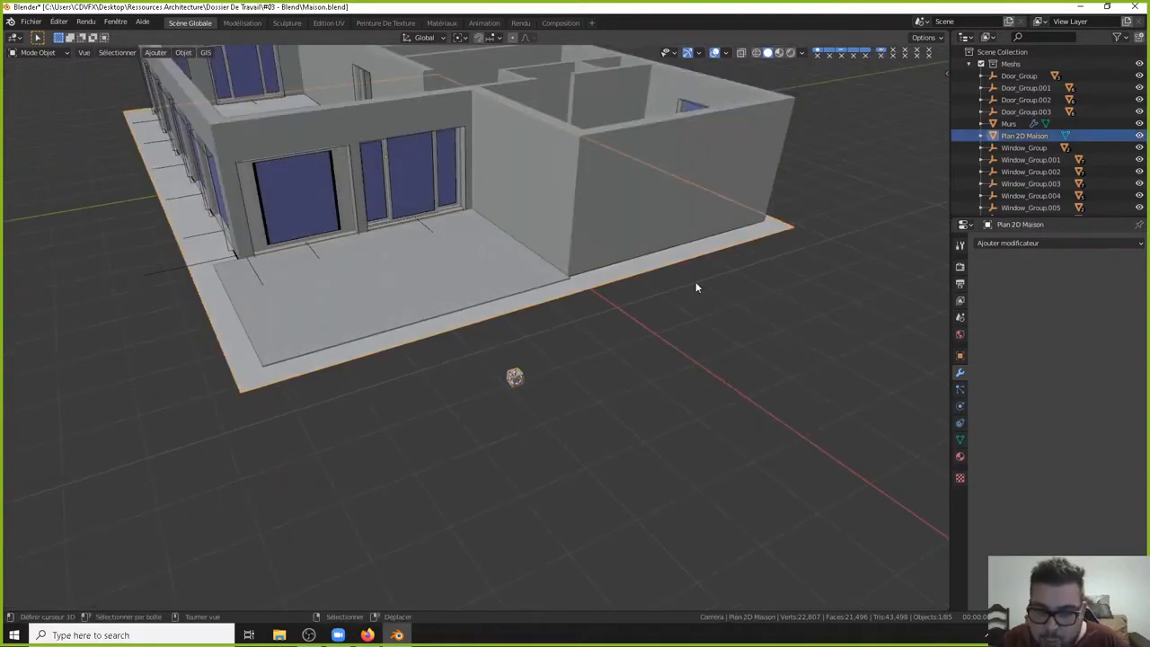
pyautogui.press('Delete')
pyautogui.moveTo(701, 310); pyautogui.dragTo(746, 297, button='middle')
# Move the small cube along the X axis to the deck, just inside the outer edge of the planks.
pyautogui.press('KP_1')
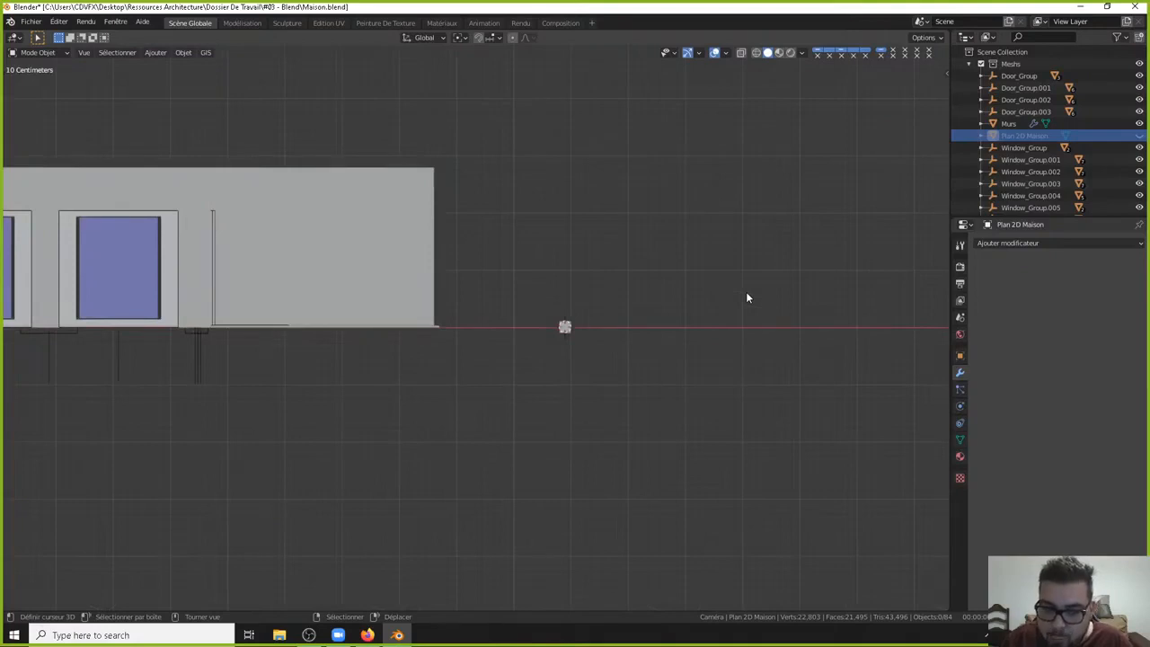
pyautogui.scroll(5, 551, 286)
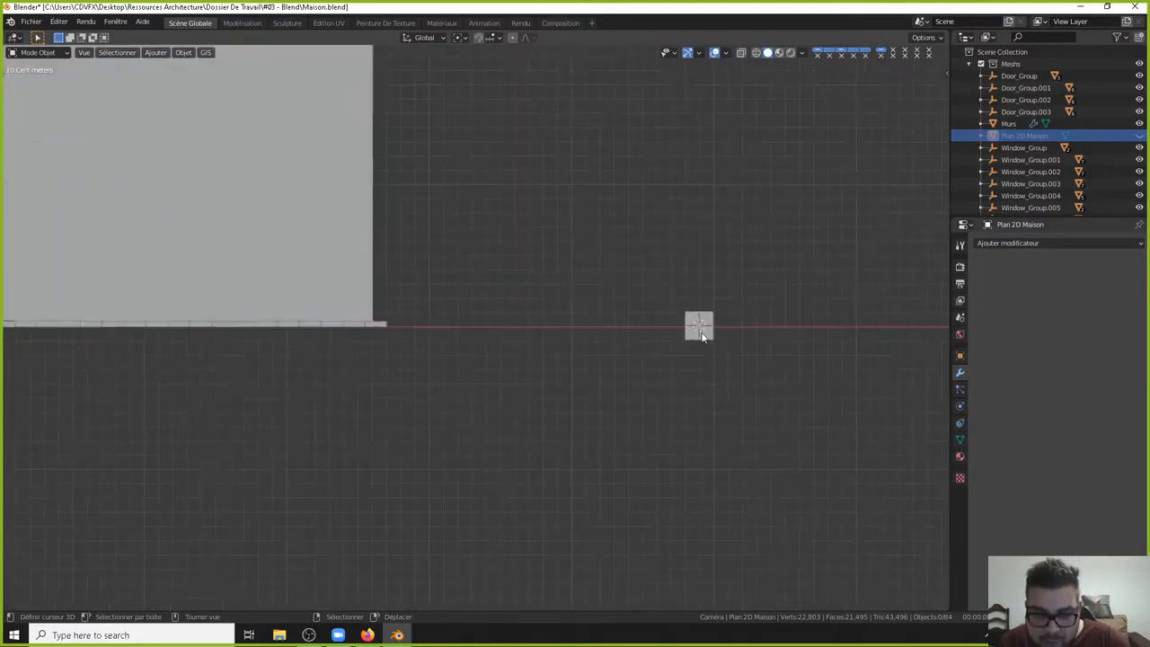
pyautogui.click(700, 331)
pyautogui.press('g')
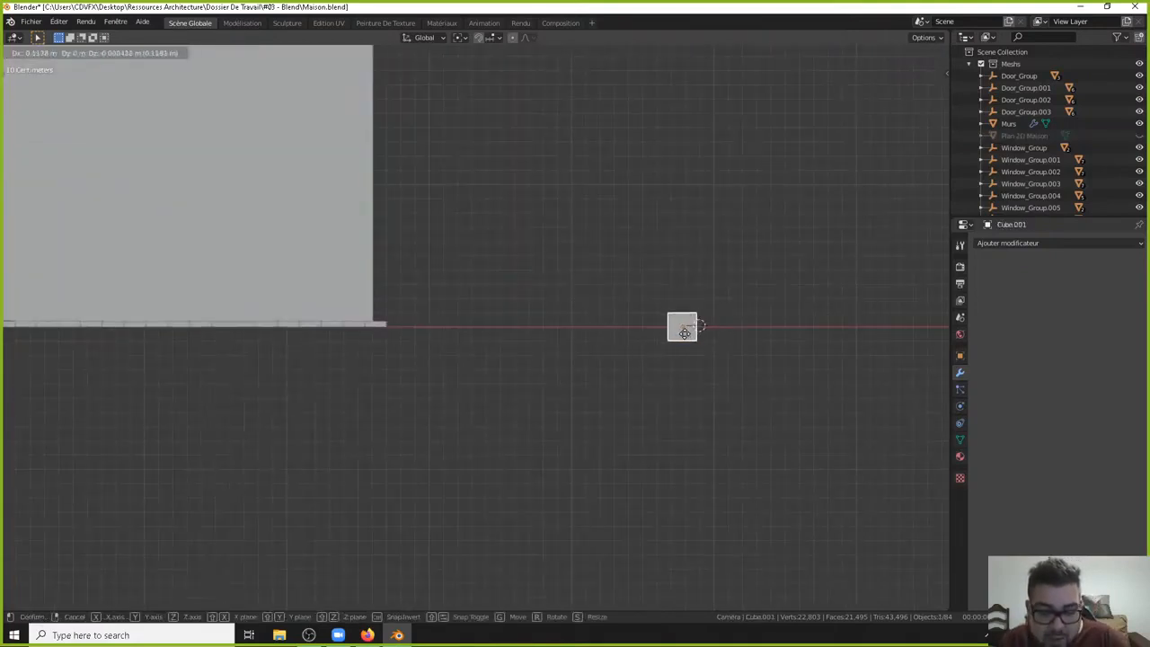
pyautogui.press('x')
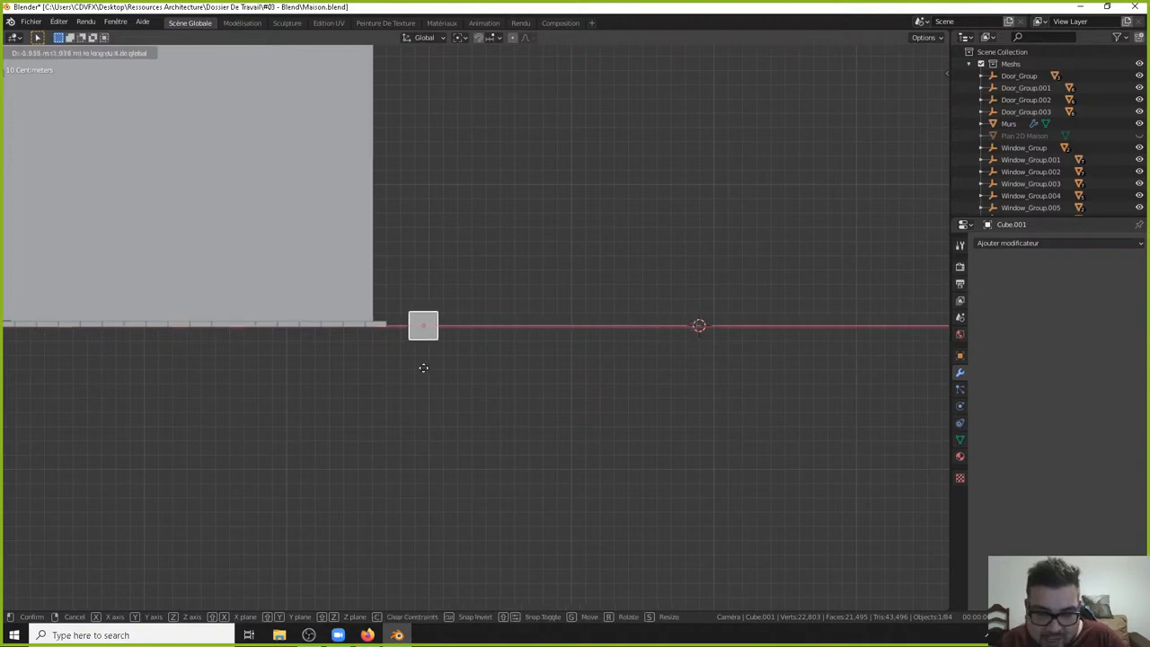
pyautogui.click(314, 379)
# Lower the small cube along the Z axis so it sits below the deck planks.
pyautogui.scroll(4, 362, 367)
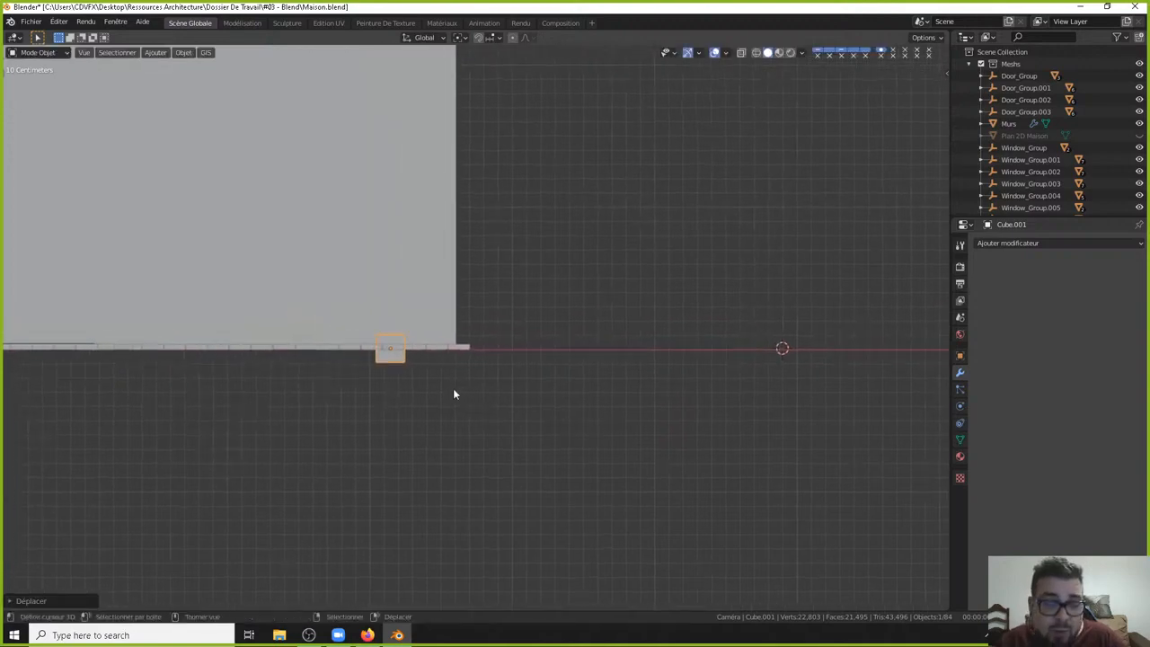
pyautogui.keyDown('shift'); pyautogui.moveTo(375, 348); pyautogui.dragTo(605, 321, button='middle'); pyautogui.keyUp('shift')
pyautogui.press('g')
pyautogui.press('z')
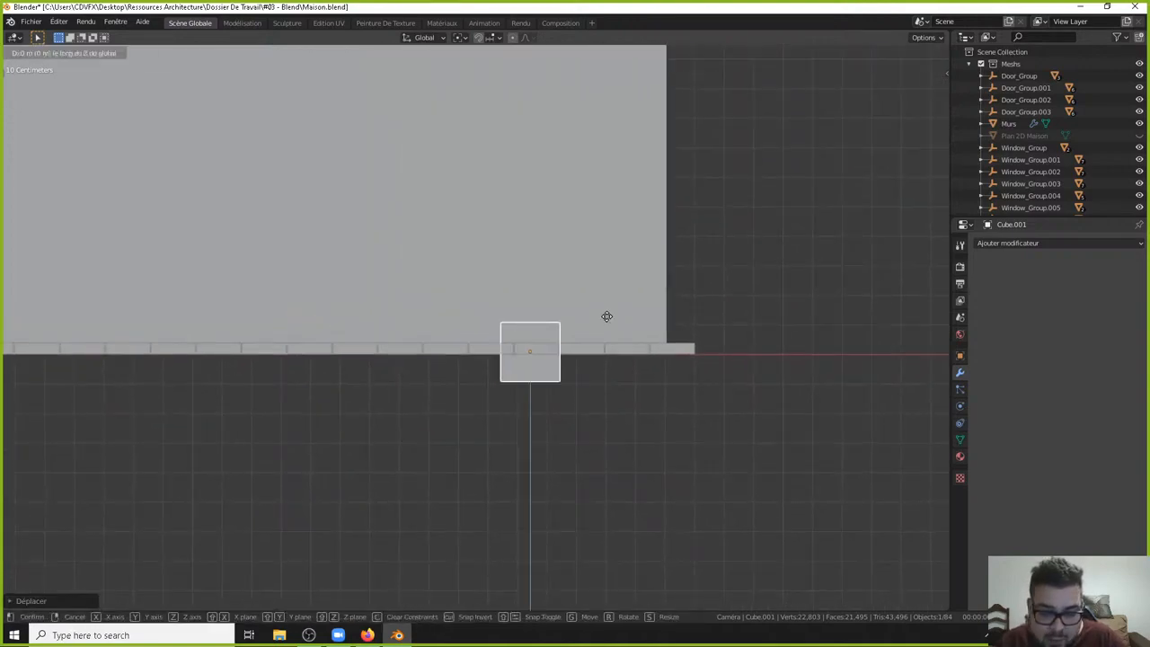
pyautogui.click(579, 460)
# Fine-tune the cube's height along Z so its top face touches the underside of the planks.
pyautogui.scroll(6, 578, 458)
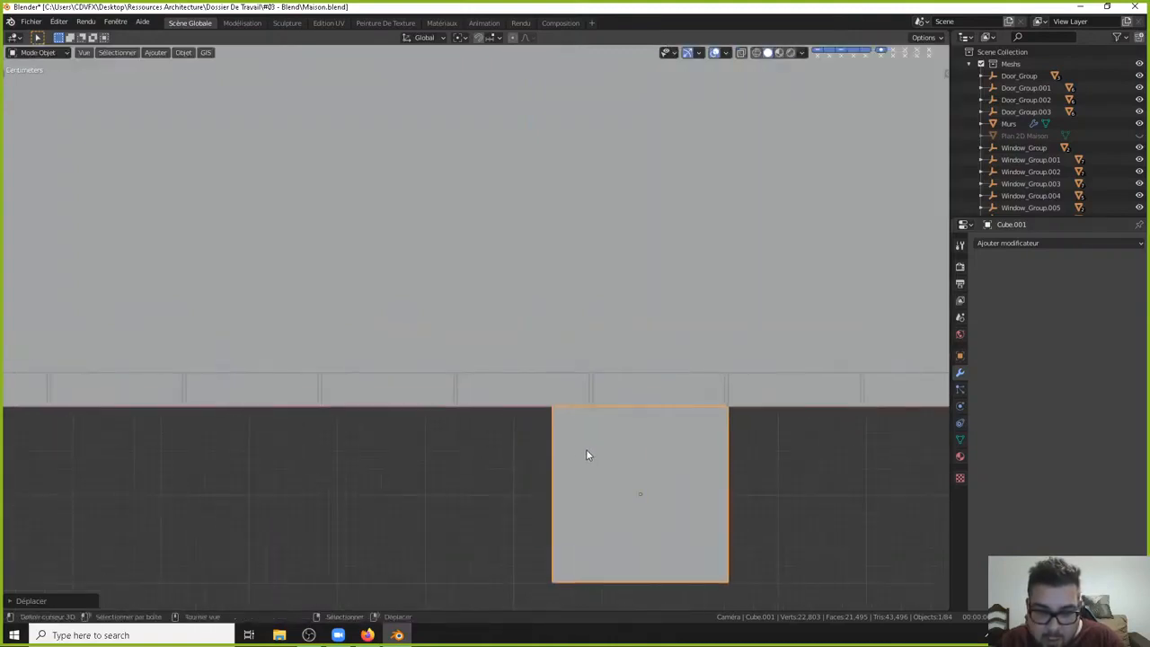
pyautogui.keyDown('shift'); pyautogui.moveTo(584, 454); pyautogui.dragTo(477, 353, button='middle'); pyautogui.keyUp('shift')
pyautogui.scroll(2, 477, 353)
pyautogui.press('g')
pyautogui.press('z')
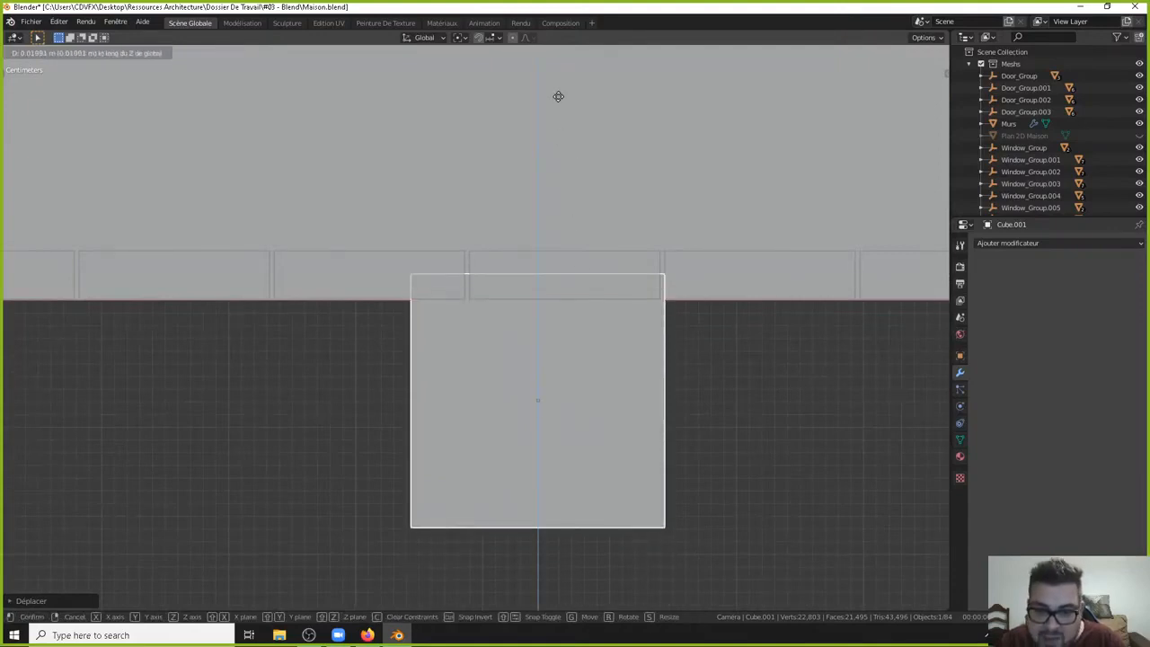
pyautogui.click(619, 370)
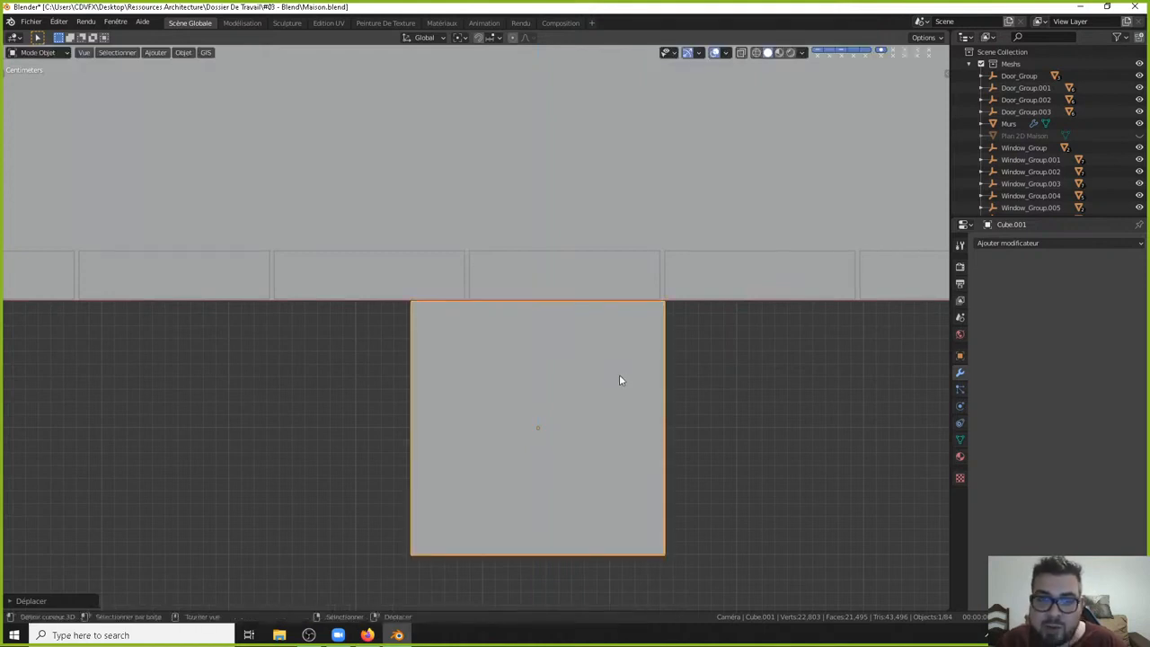
pyautogui.press('a')
pyautogui.click(628, 305)
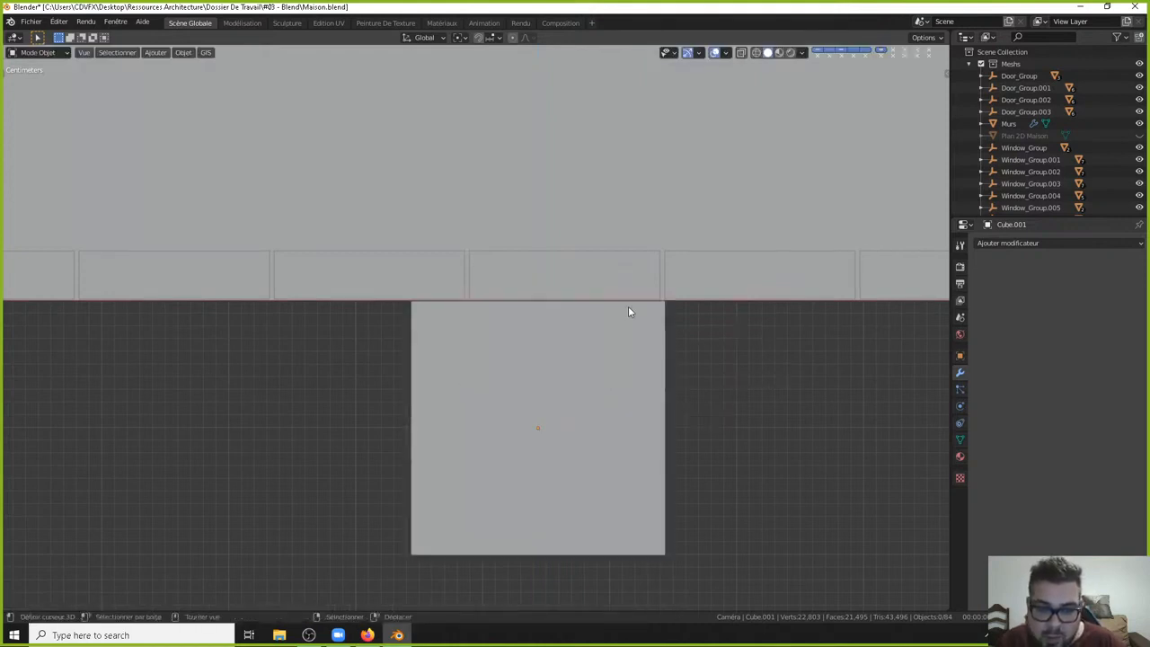
pyautogui.rightClick(617, 332)
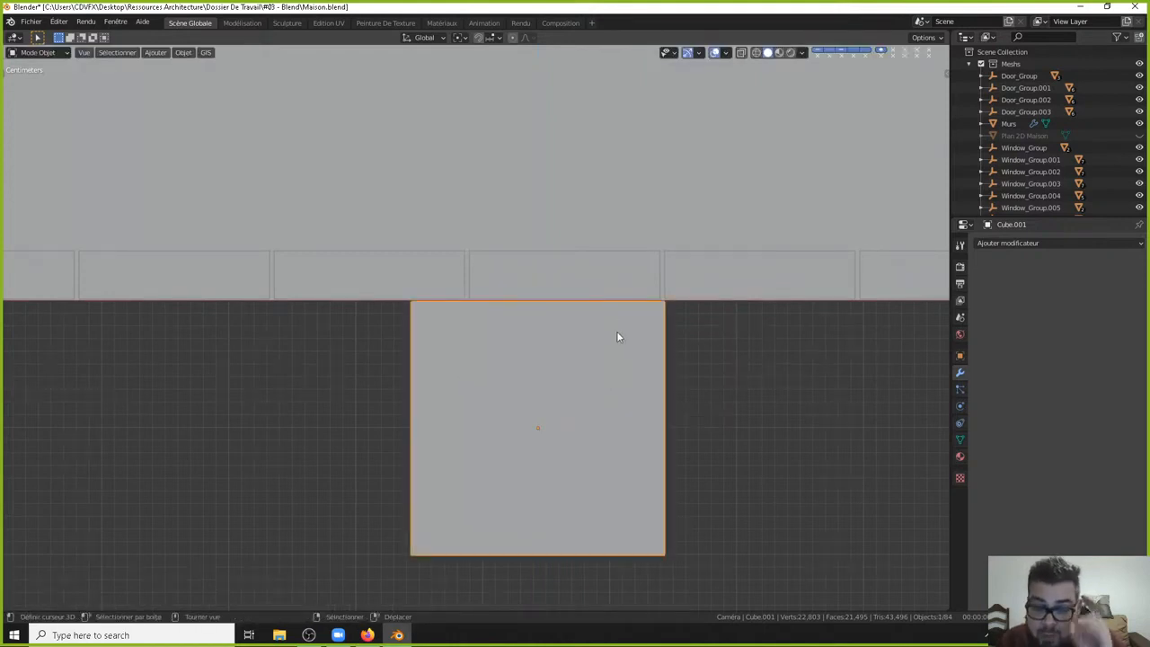
# Scale the cube by 5 along the X axis to form a beam under the planks.
pyautogui.scroll(-2, 617, 334)
pyautogui.press('s')
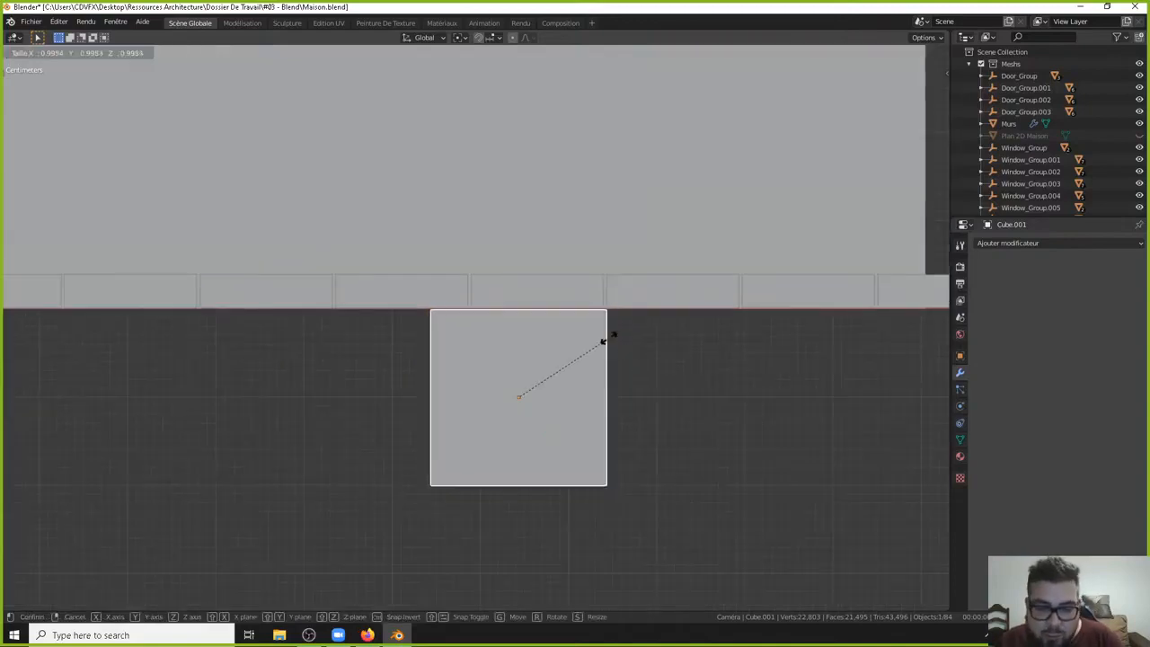
pyautogui.press('x')
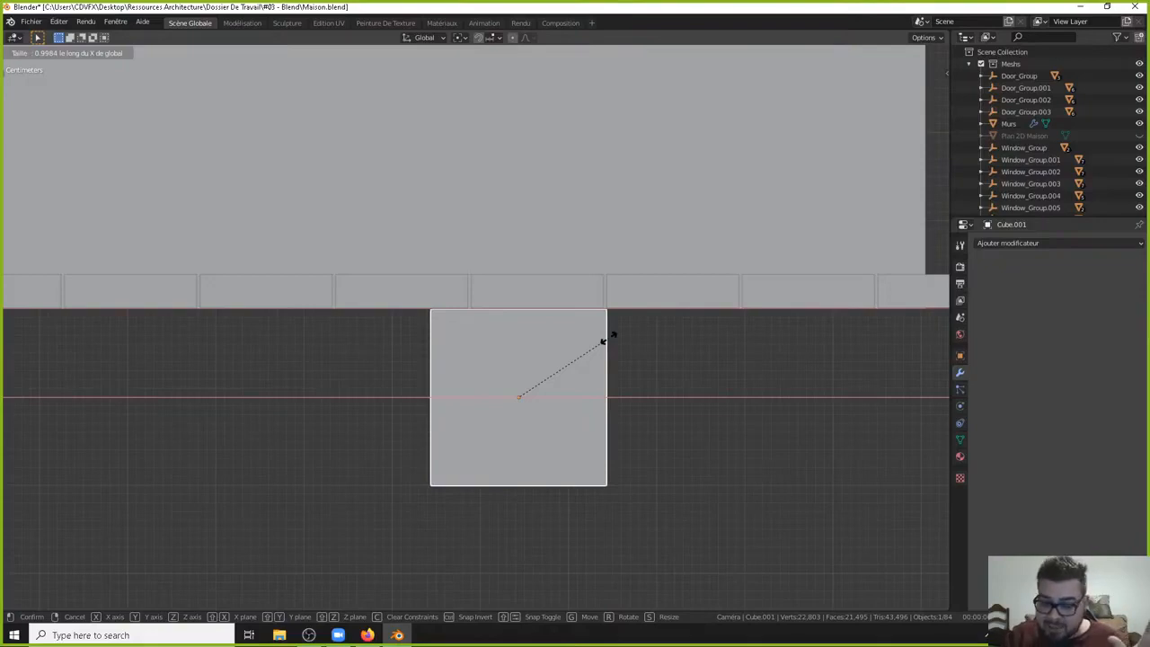
pyautogui.write('5|) = 5')
pyautogui.press('Return')
pyautogui.scroll(-12, 608, 342)
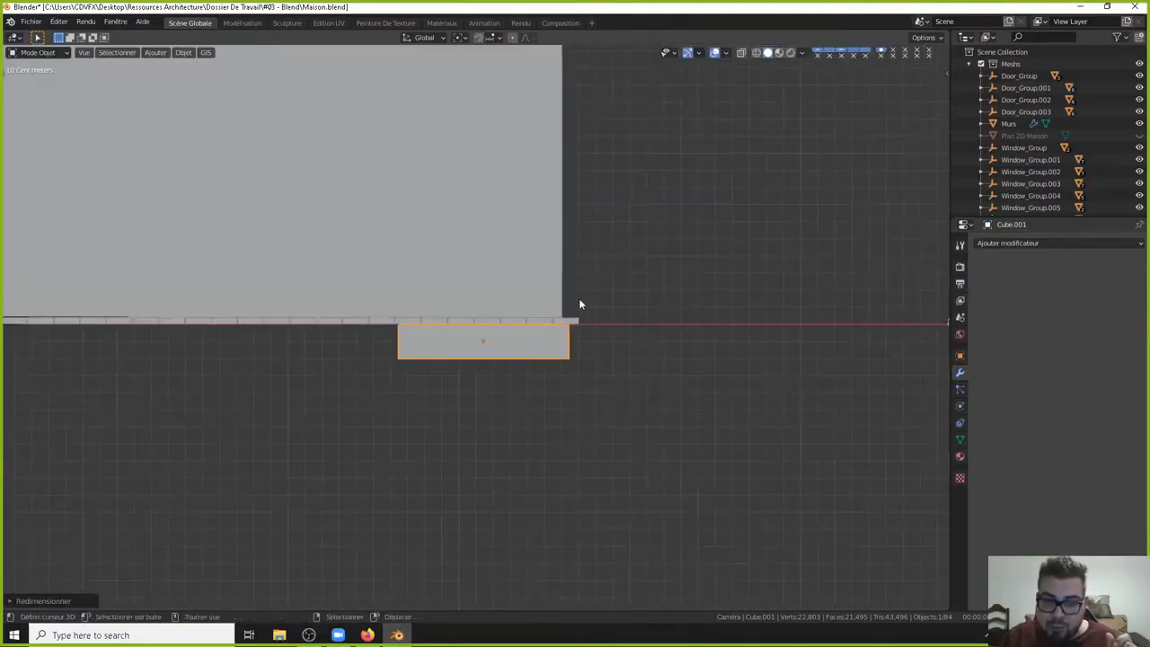
# Move the beam about 1.6 m along negative X, towards the middle of the deck's width.
pyautogui.keyDown('shift'); pyautogui.moveTo(443, 323); pyautogui.dragTo(546, 317, button='middle'); pyautogui.keyUp('shift')
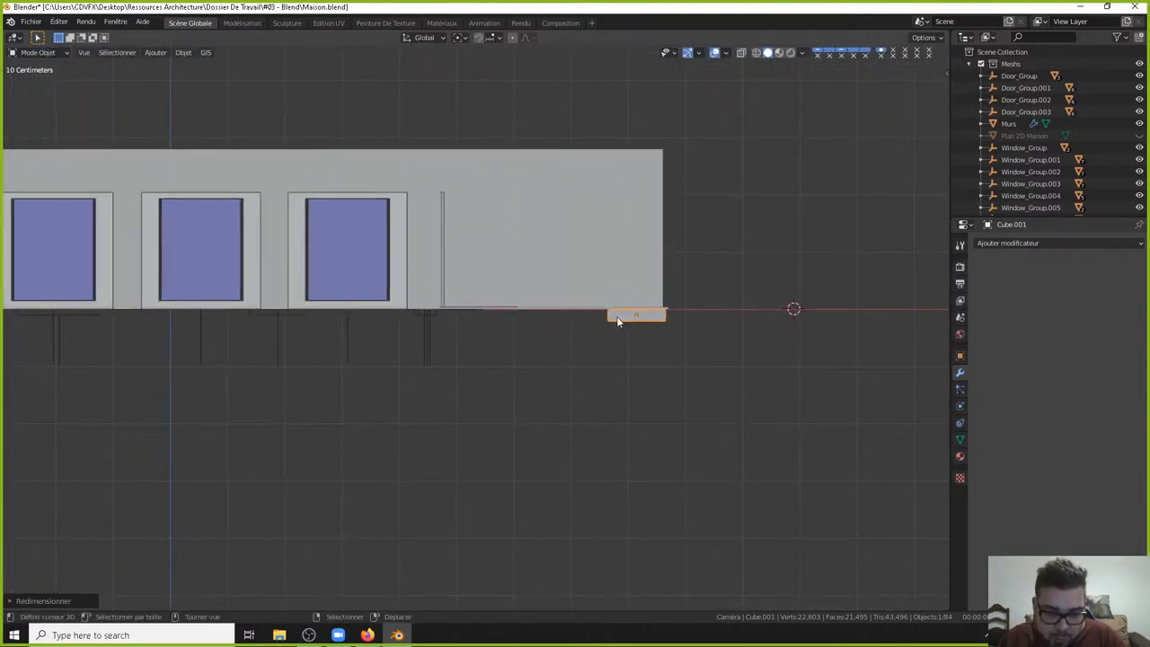
pyautogui.press('g')
pyautogui.press('x')
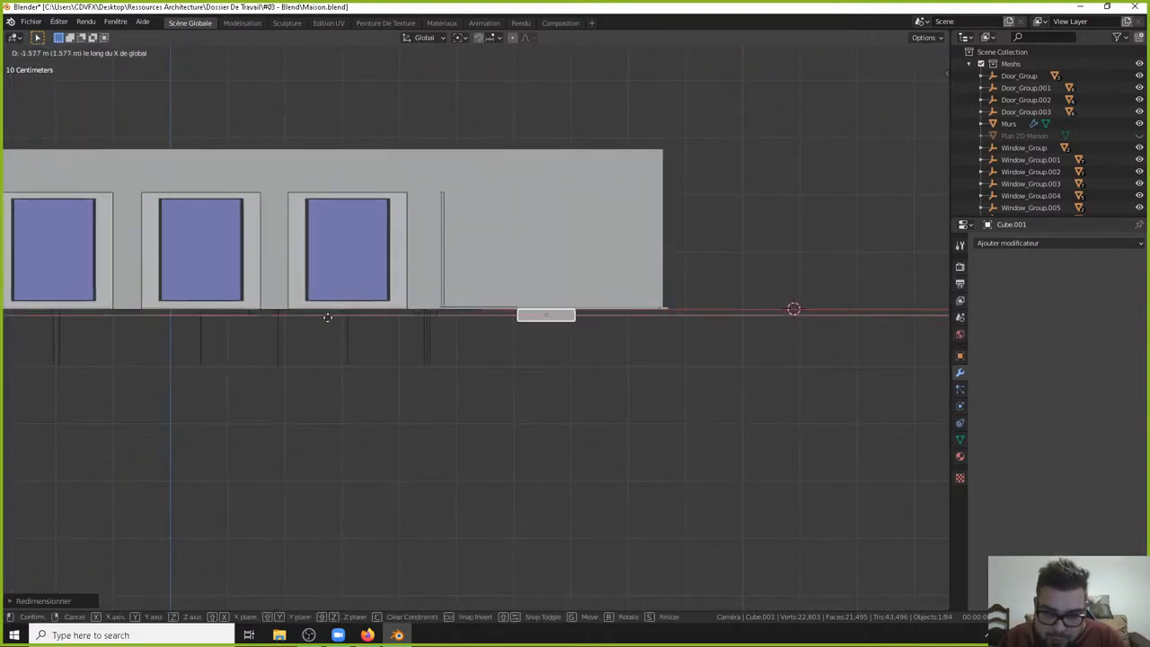
pyautogui.click(325, 316)
pyautogui.scroll(4, 486, 290)
pyautogui.keyDown('shift'); pyautogui.moveTo(724, 279); pyautogui.dragTo(634, 296, button='middle'); pyautogui.keyUp('shift')
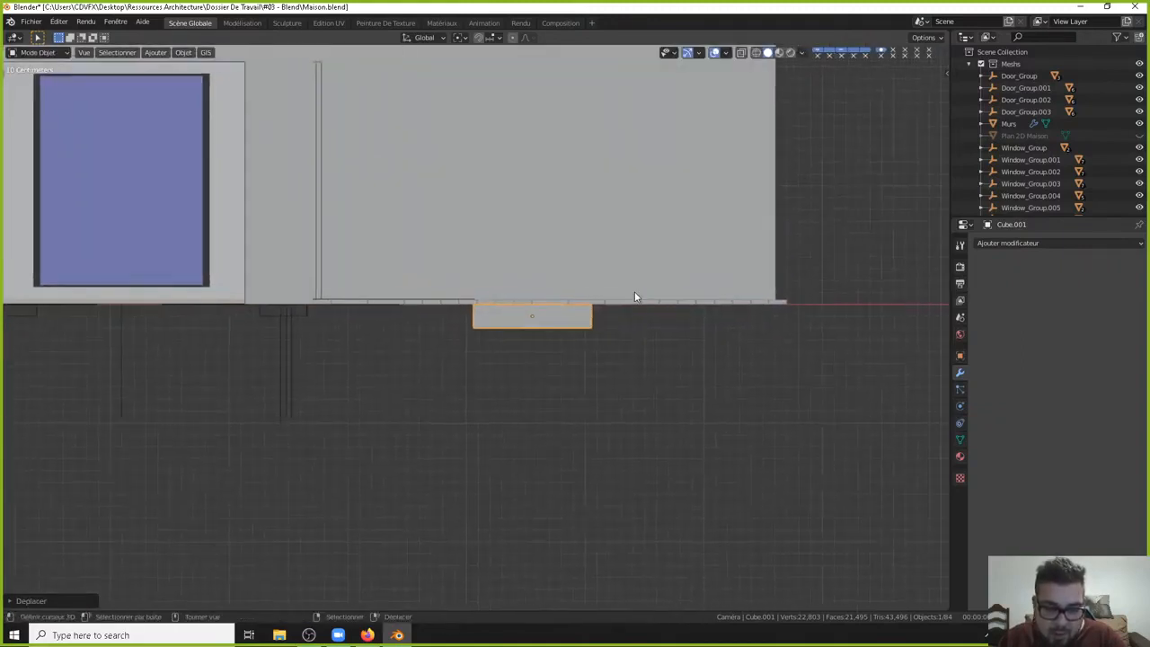
# Stretch the beam along X to nearly the deck's width and shift it about 0.13 m along X.
pyautogui.press('s')
pyautogui.press('x')
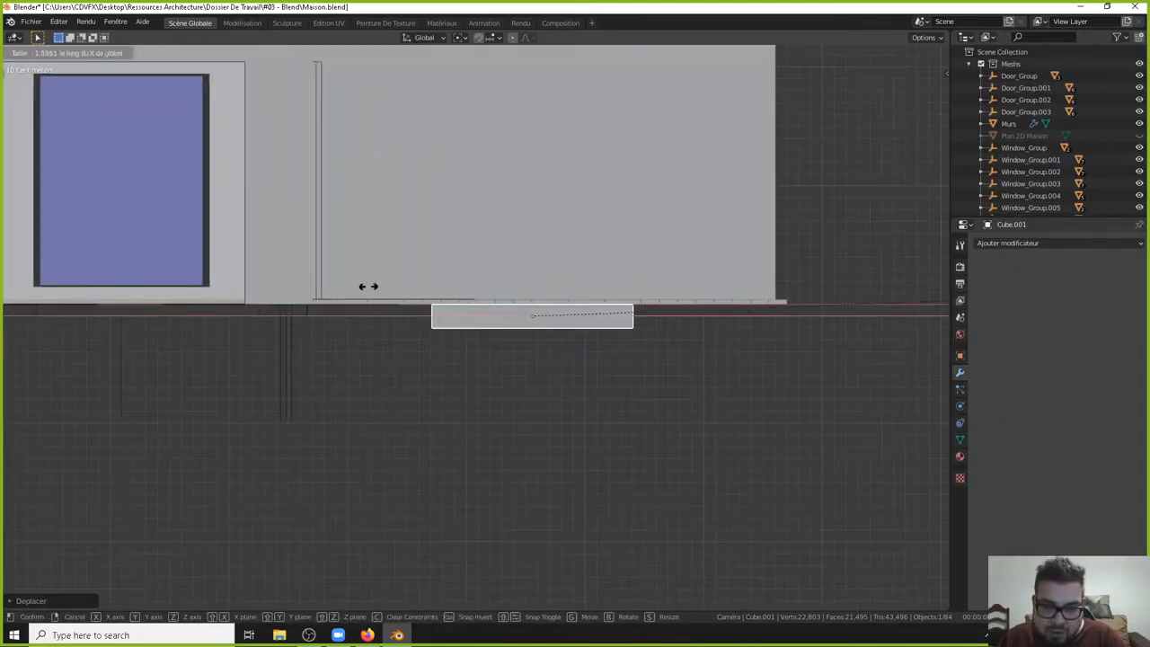
pyautogui.click(581, 285)
pyautogui.press('g')
pyautogui.press('x')
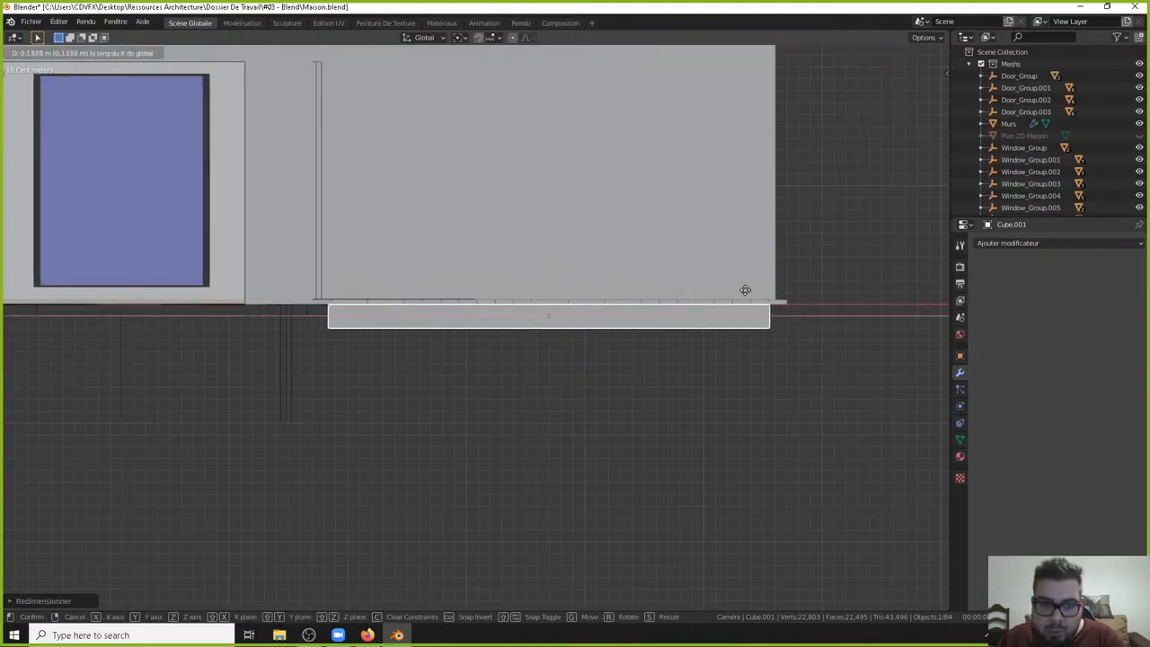
pyautogui.click(735, 291)
# Scale the beam by about 1.09 along X and nudge it so both ends sit just inside the deck edges.
pyautogui.press('s')
pyautogui.press('x')
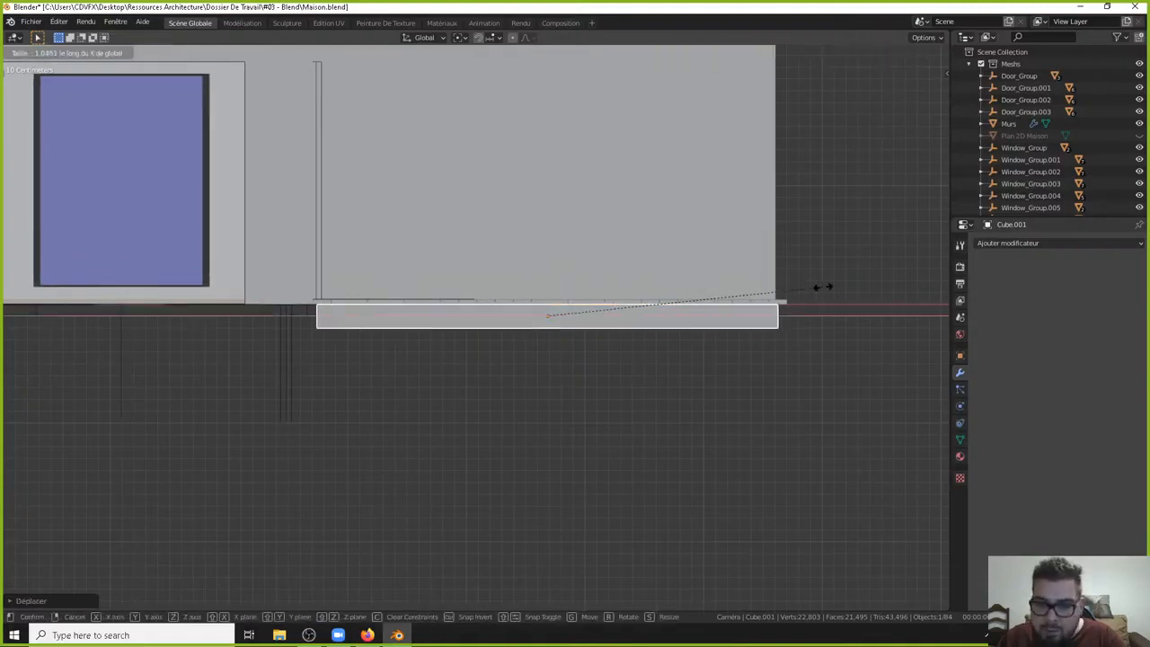
pyautogui.click(830, 288)
pyautogui.press('g')
pyautogui.press('x')
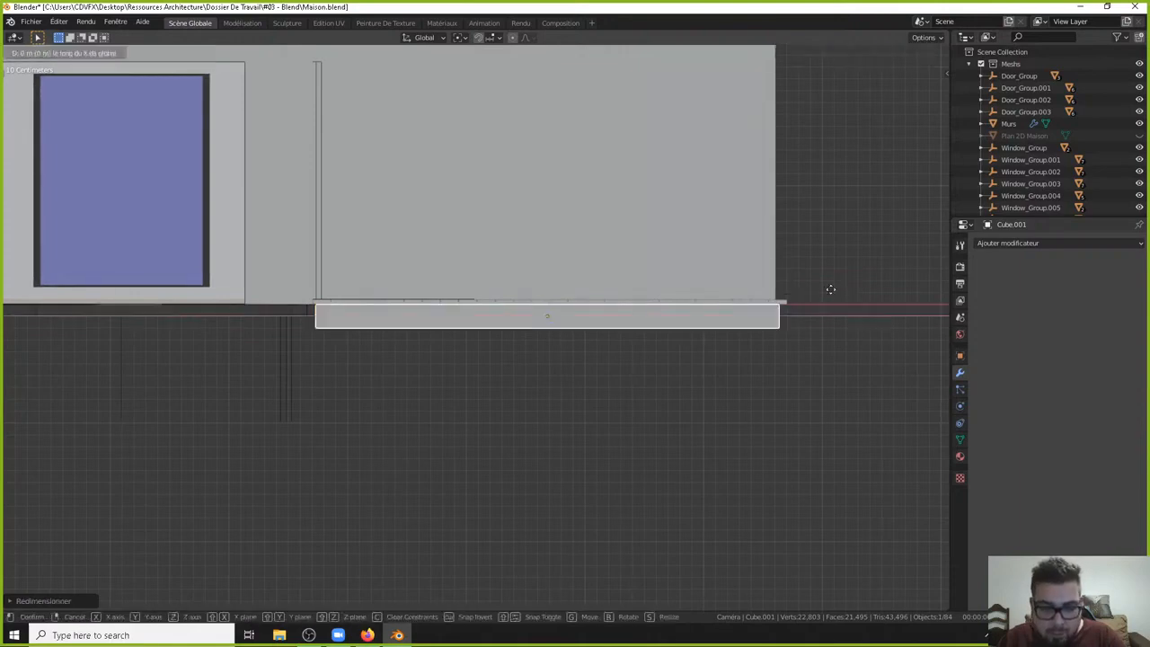
pyautogui.click(852, 287)
# Move the beam along Y in top view to the end of the deck beside the house wall.
pyautogui.moveTo(742, 275); pyautogui.dragTo(721, 270, button='middle')
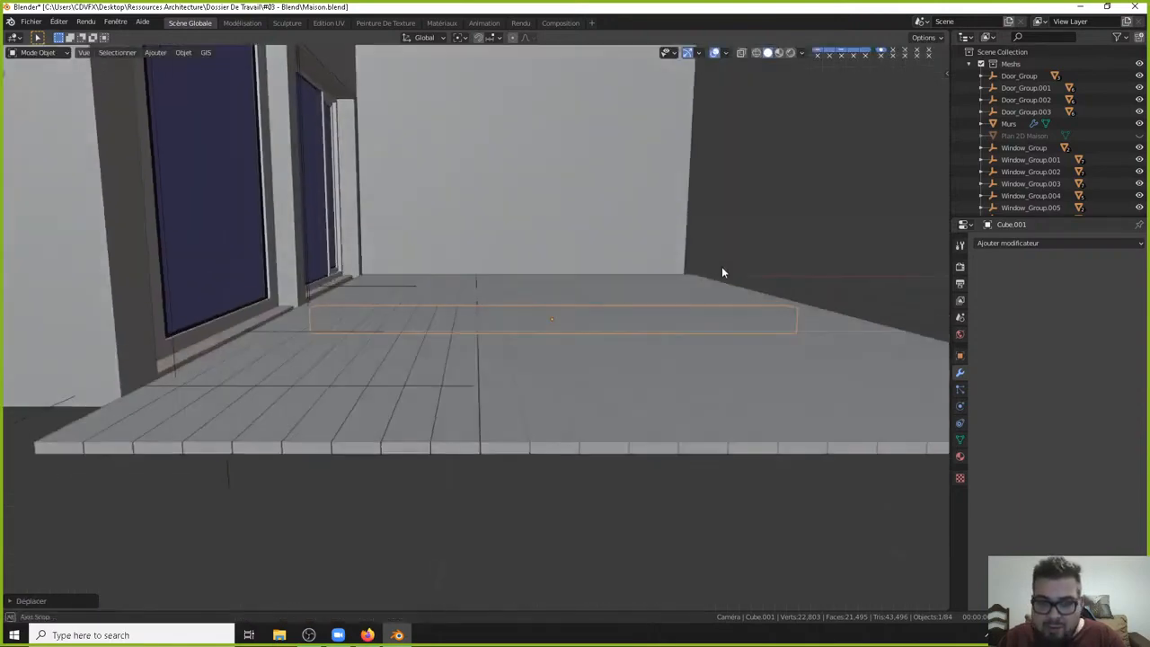
pyautogui.press('KP_7')
pyautogui.scroll(-2, 659, 371)
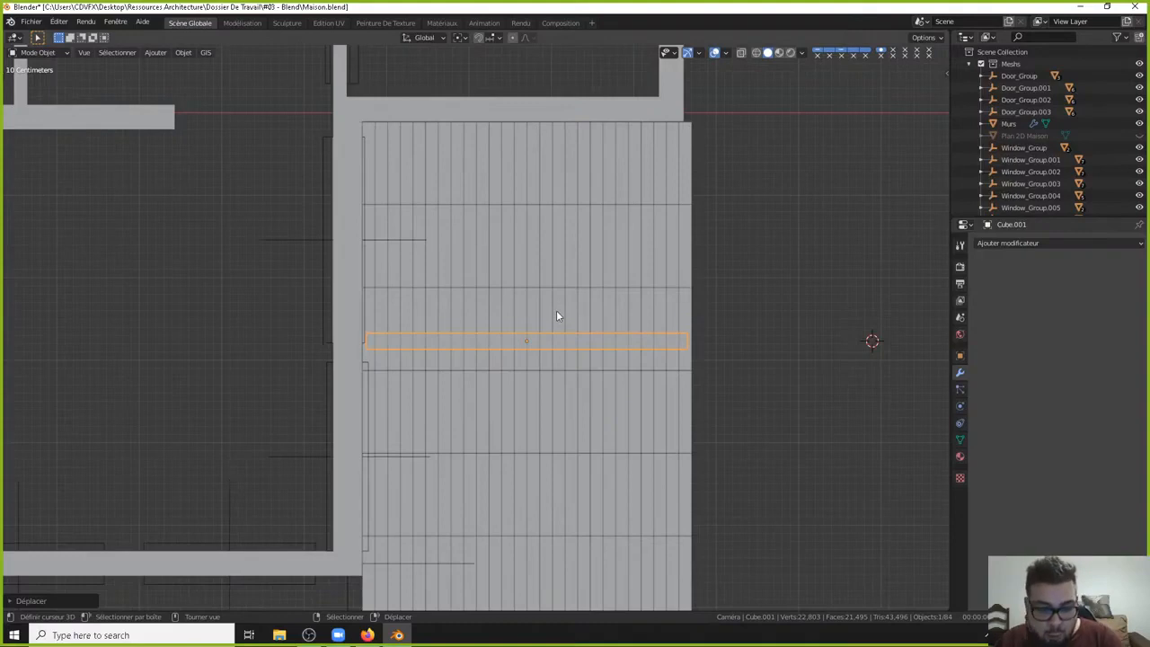
pyautogui.press('g')
pyautogui.press('y')
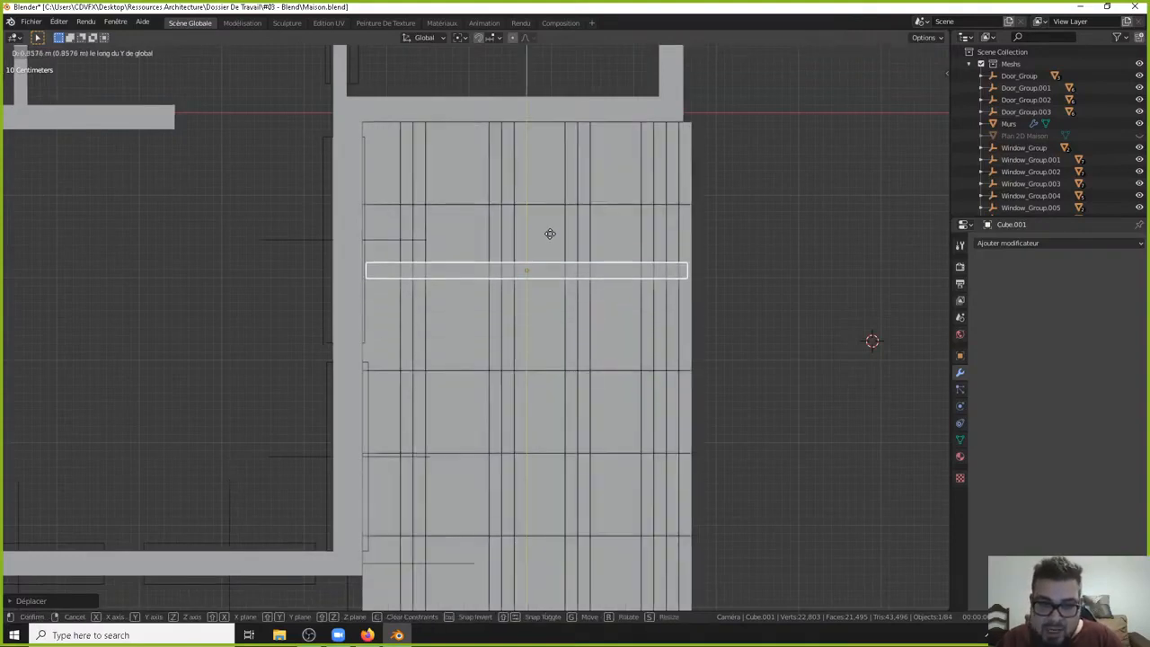
pyautogui.click(589, 131)
# Fine-tune the beam's Y position by about 0.01 m so its long side meets the house wall.
pyautogui.scroll(3, 567, 90)
pyautogui.keyDown('shift'); pyautogui.moveTo(566, 89); pyautogui.dragTo(562, 457, button='middle'); pyautogui.keyUp('shift')
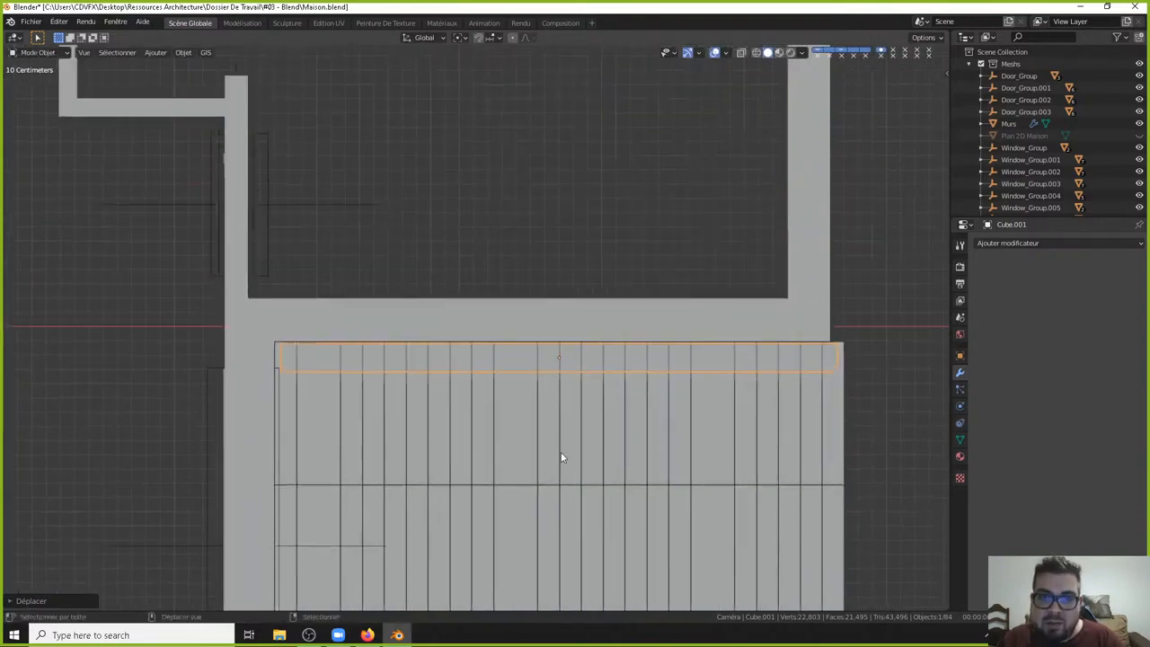
pyautogui.scroll(3, 562, 456)
pyautogui.press('g')
pyautogui.press('y')
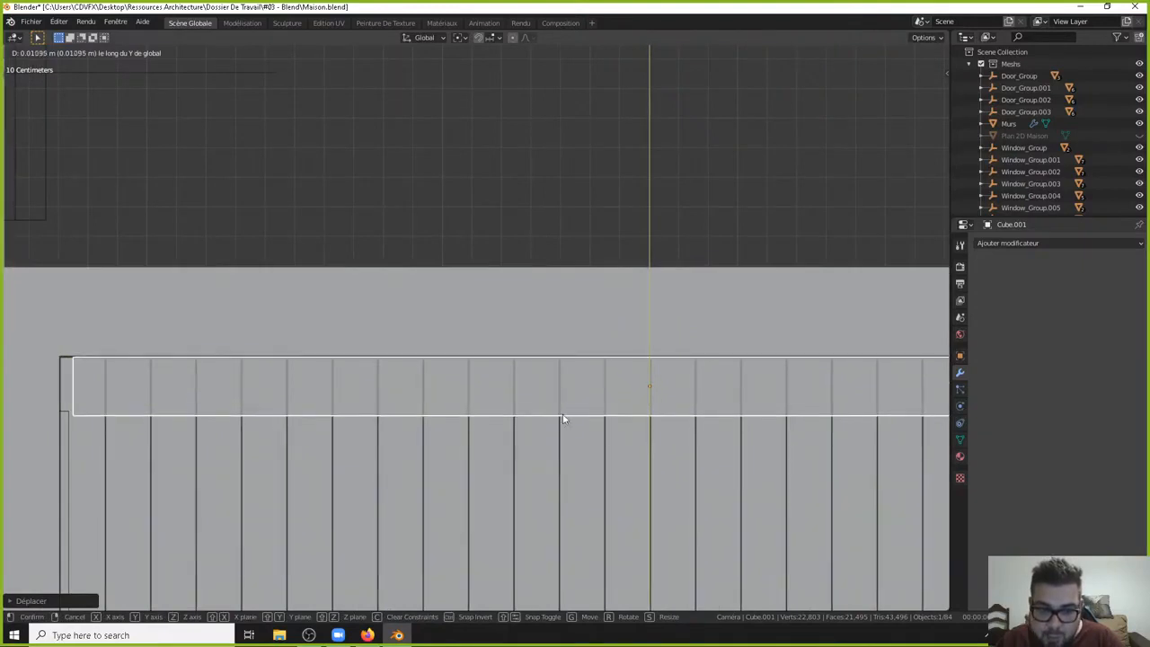
pyautogui.click(561, 413)
# Examine how the beam fits against the house wall and the planks, from above and from beneath the deck.
pyautogui.press('a')
pyautogui.click(559, 345)
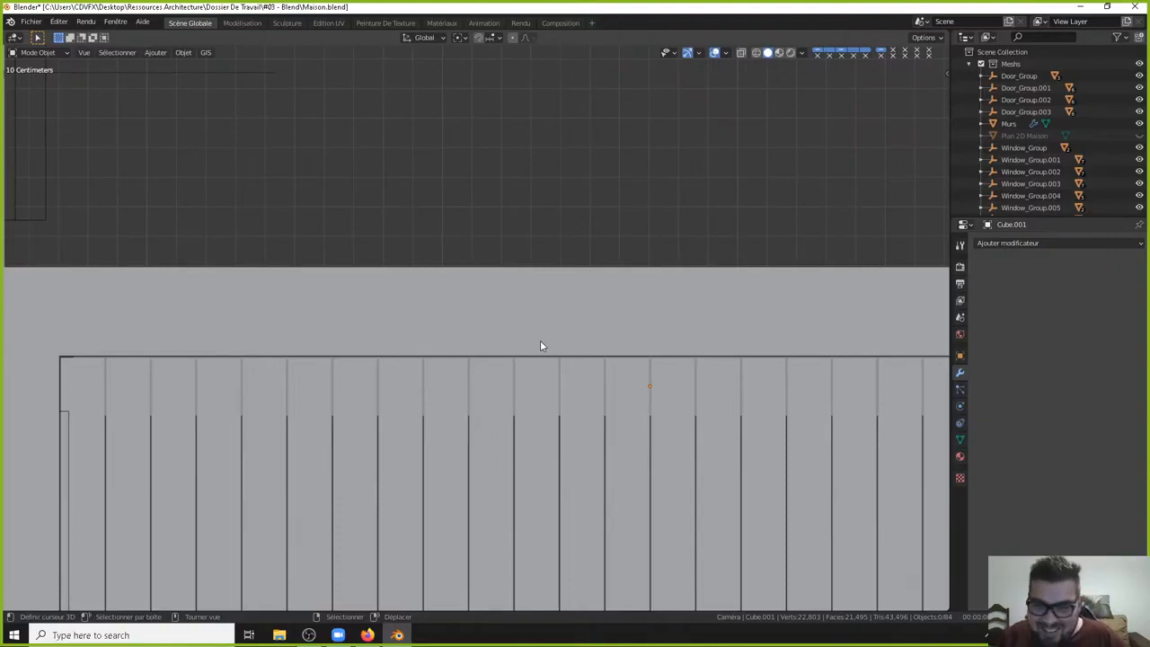
pyautogui.scroll(-3, 702, 422)
pyautogui.moveTo(684, 449); pyautogui.dragTo(572, 315, button='middle')
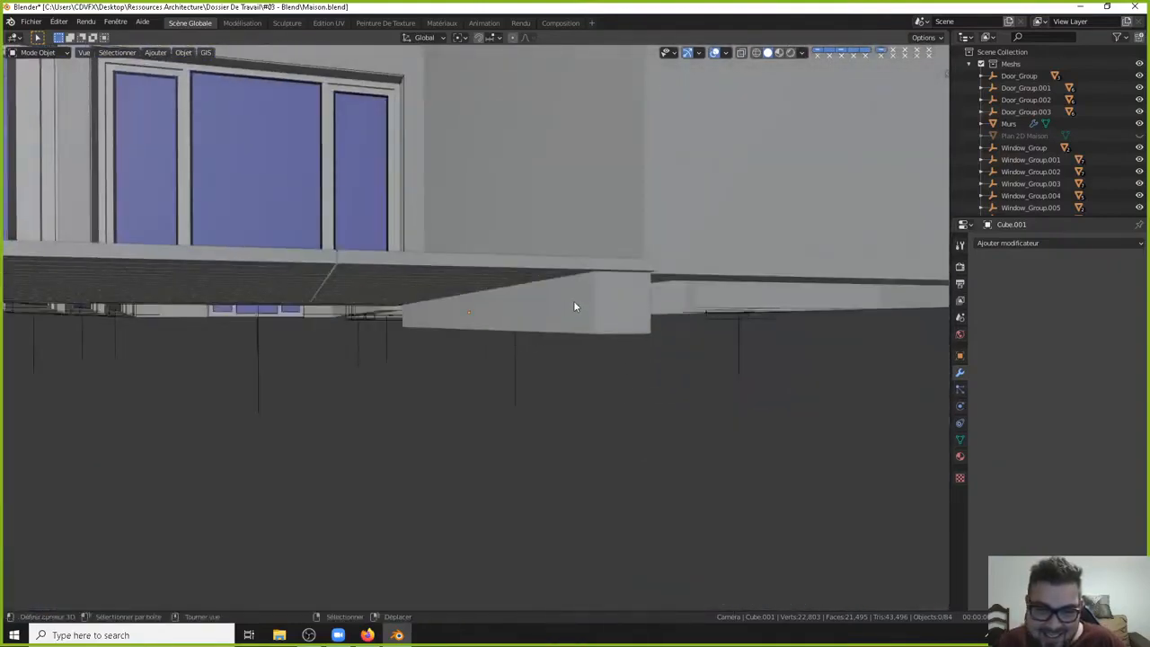
pyautogui.click(575, 307)
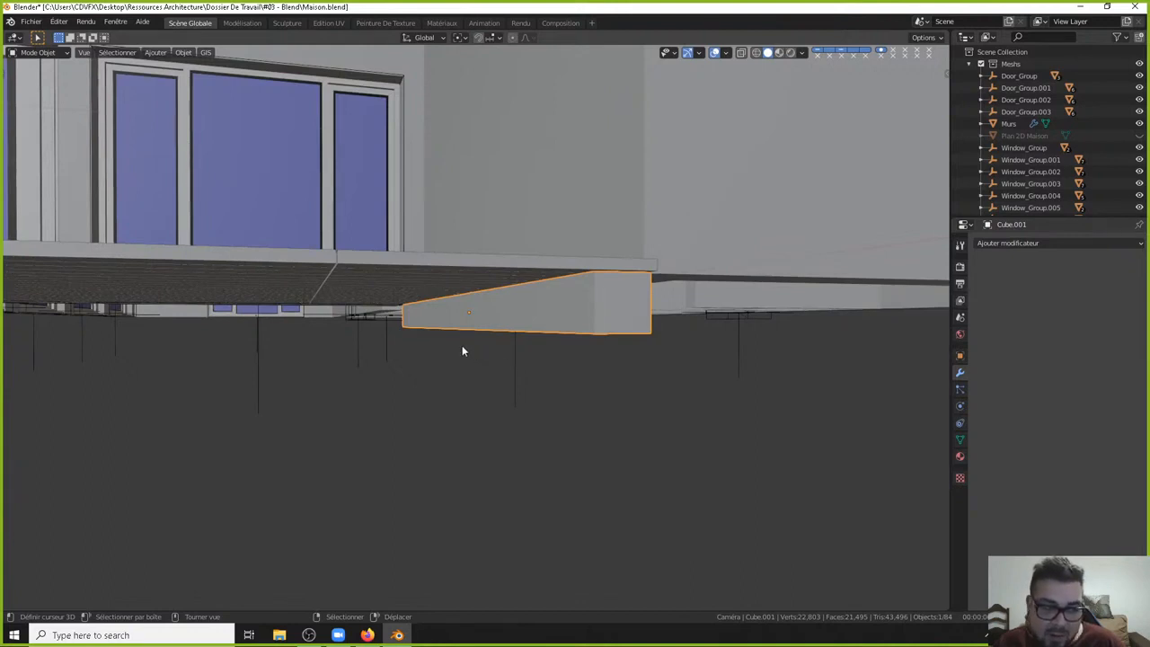
pyautogui.moveTo(461, 350); pyautogui.dragTo(528, 420, button='middle')
pyautogui.press('KP_7')
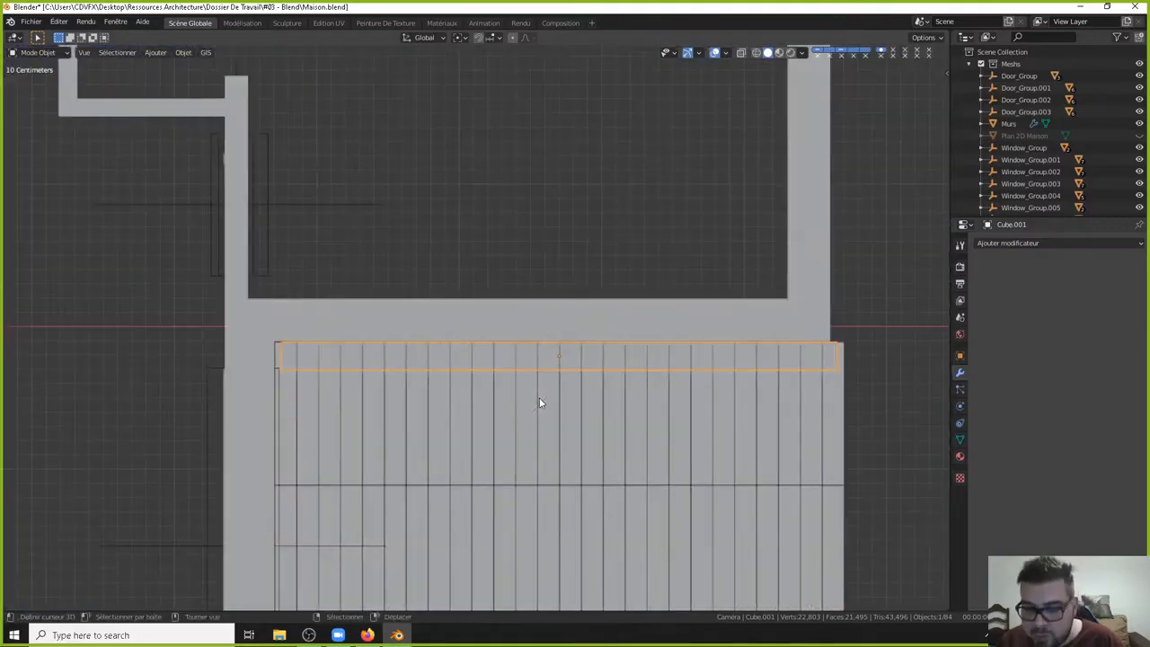
pyautogui.press('a')
pyautogui.click(528, 338)
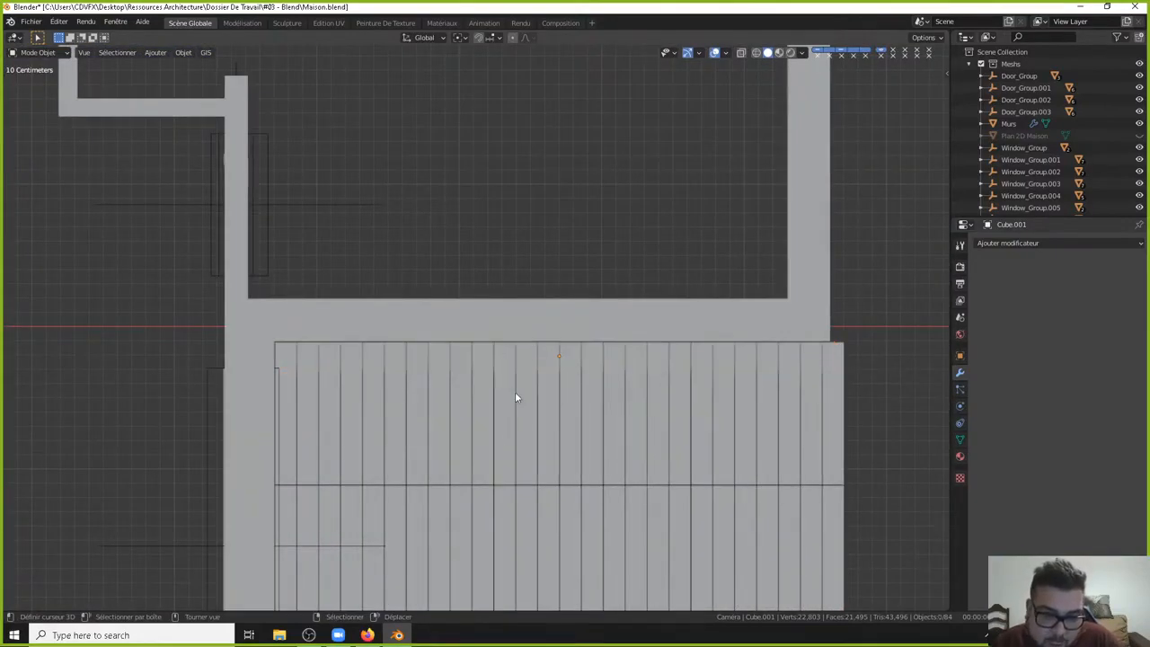
pyautogui.scroll(4, 515, 391)
pyautogui.moveTo(496, 370)
pyautogui.mouseDown(button='middle')
pyautogui.moveTo(500, 336)
pyautogui.moveTo(499, 376)
pyautogui.mouseUp(button='middle')
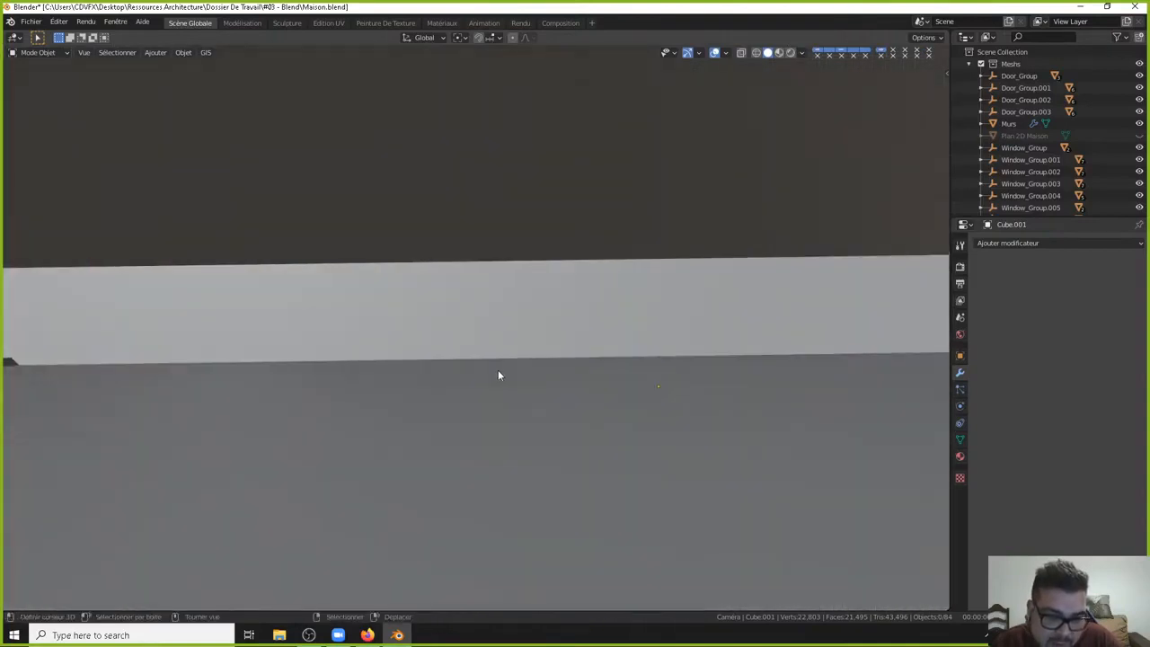
pyautogui.press('KP_1')
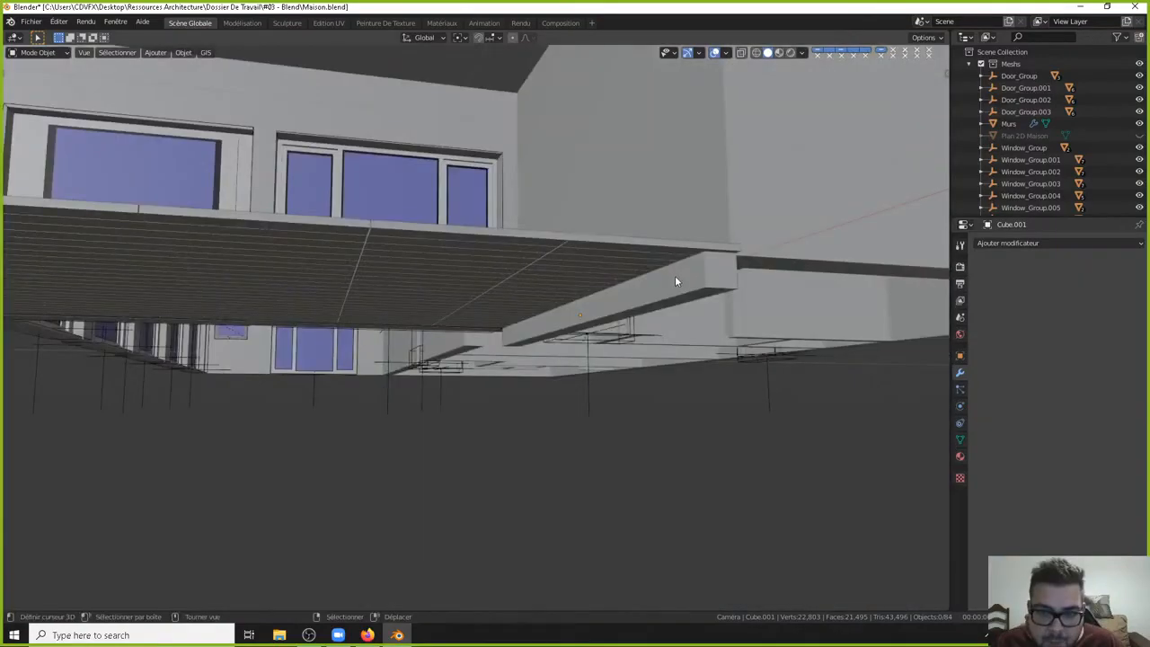
pyautogui.rightClick(675, 274)
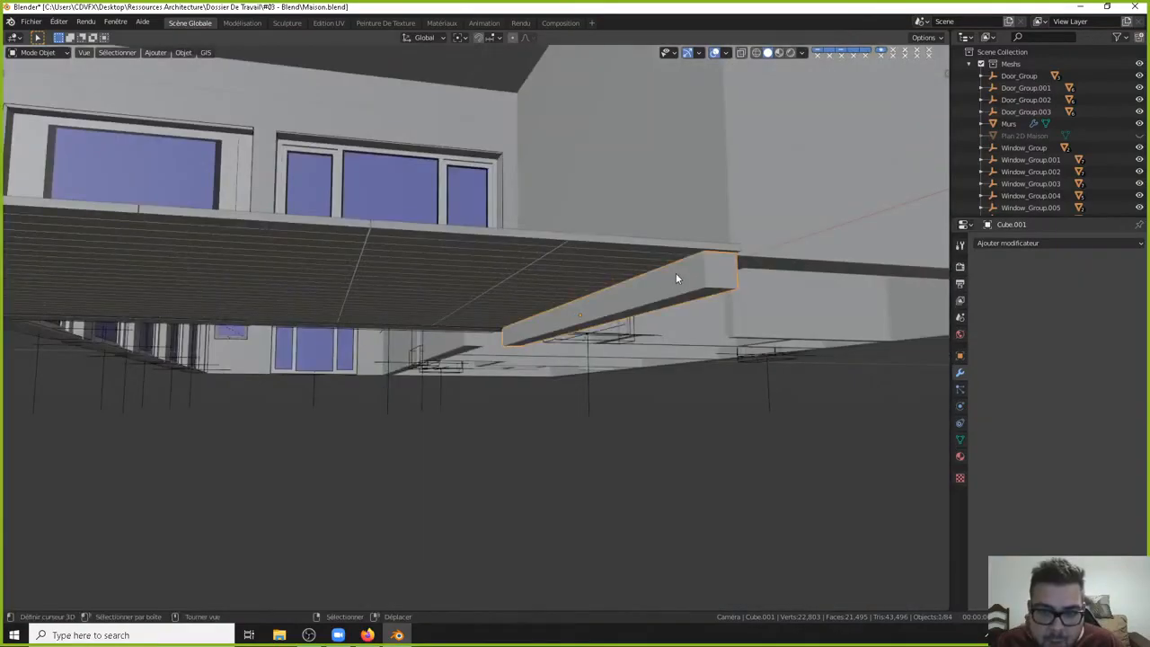
pyautogui.press('KP_7')
pyautogui.scroll(-3, 682, 310)
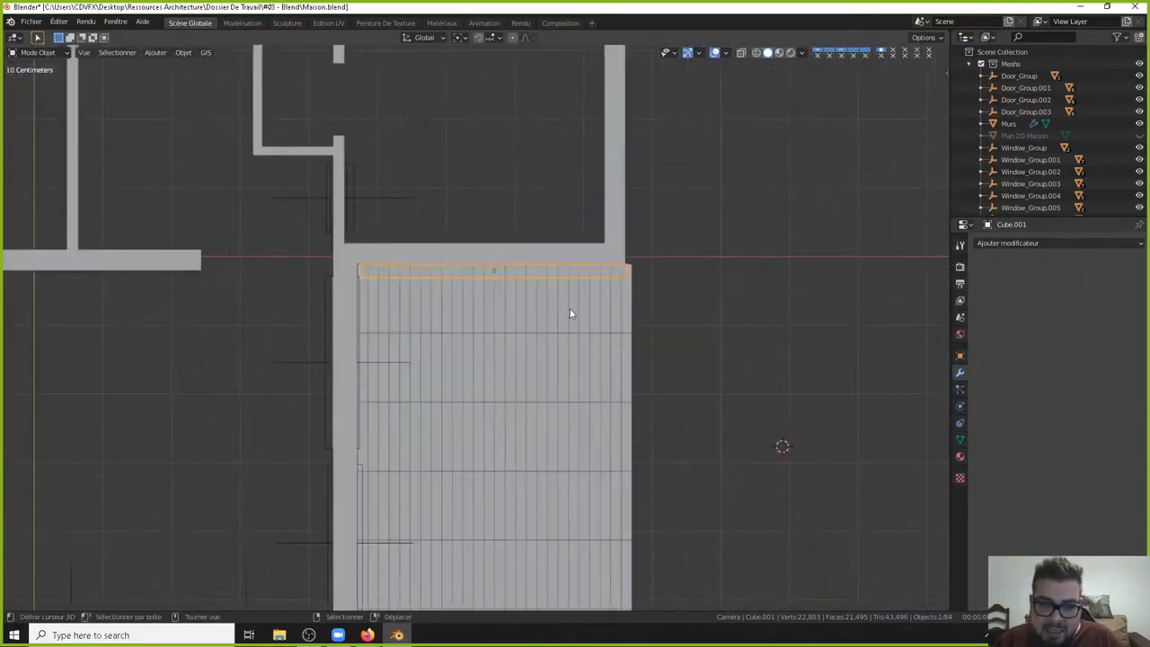
pyautogui.keyDown('shift'); pyautogui.moveTo(593, 227); pyautogui.dragTo(596, 216, button='middle'); pyautogui.keyUp('shift')
pyautogui.hotkey('shift', 'd')
pyautogui.press('y')
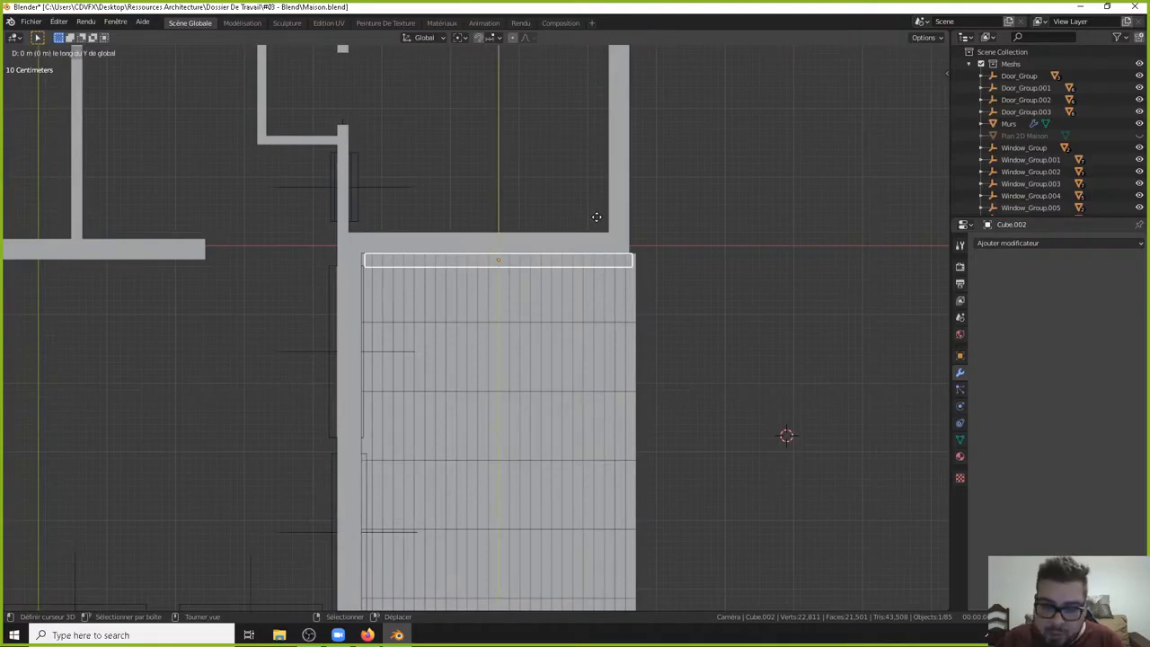
pyautogui.rightClick(611, 329)
pyautogui.press('x')
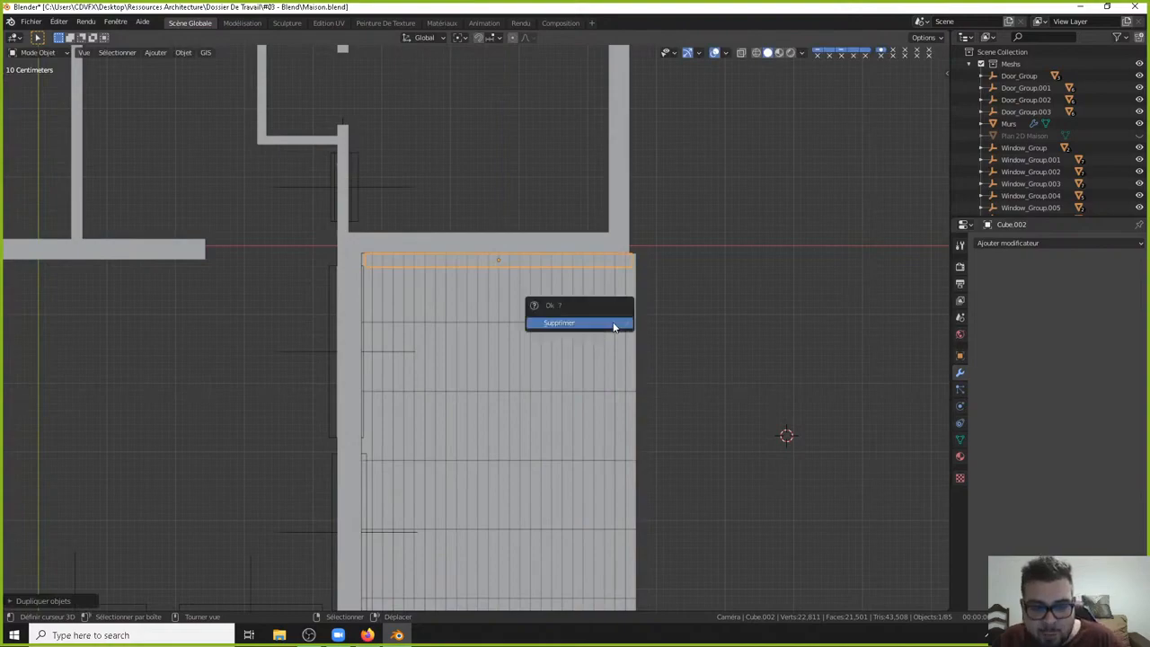
pyautogui.click(612, 323)
# Add an Array (Tableau) modifier to the beam under the deck.
pyautogui.moveTo(641, 320); pyautogui.dragTo(539, 252, button='middle')
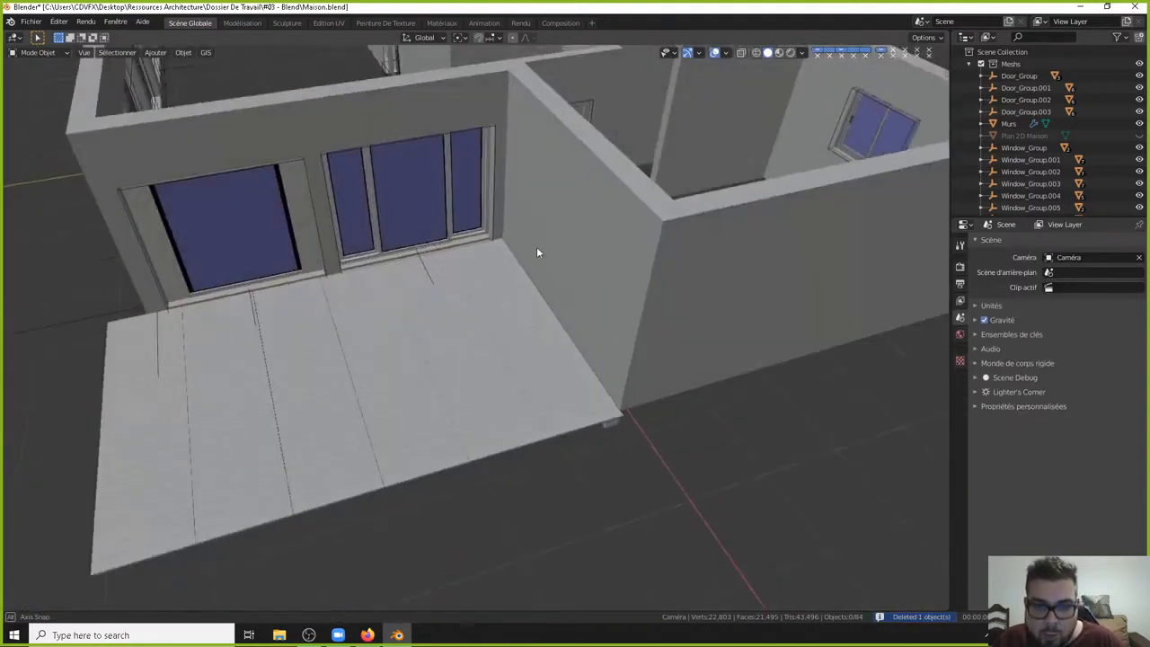
pyautogui.click(612, 423)
pyautogui.click(1051, 241)
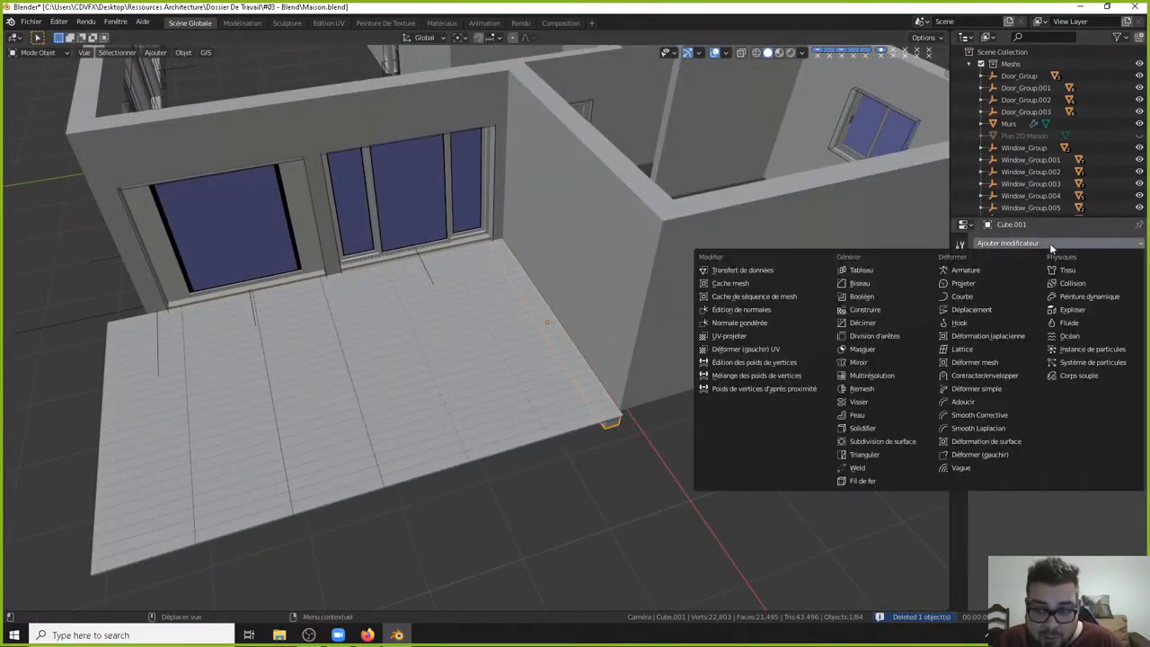
pyautogui.click(884, 269)
pyautogui.moveTo(540, 360); pyautogui.dragTo(632, 395, button='middle')
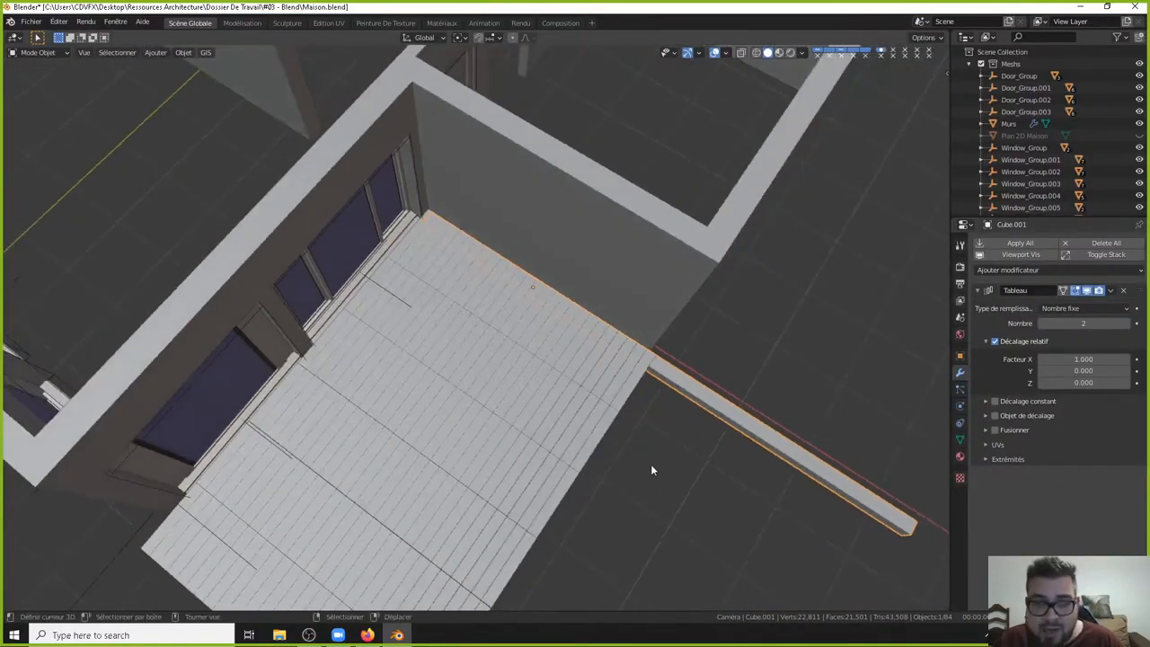
# Set the beam array's relative offset to 0 on X and 3 on Y.
pyautogui.click(1068, 360)
pyautogui.write('0')
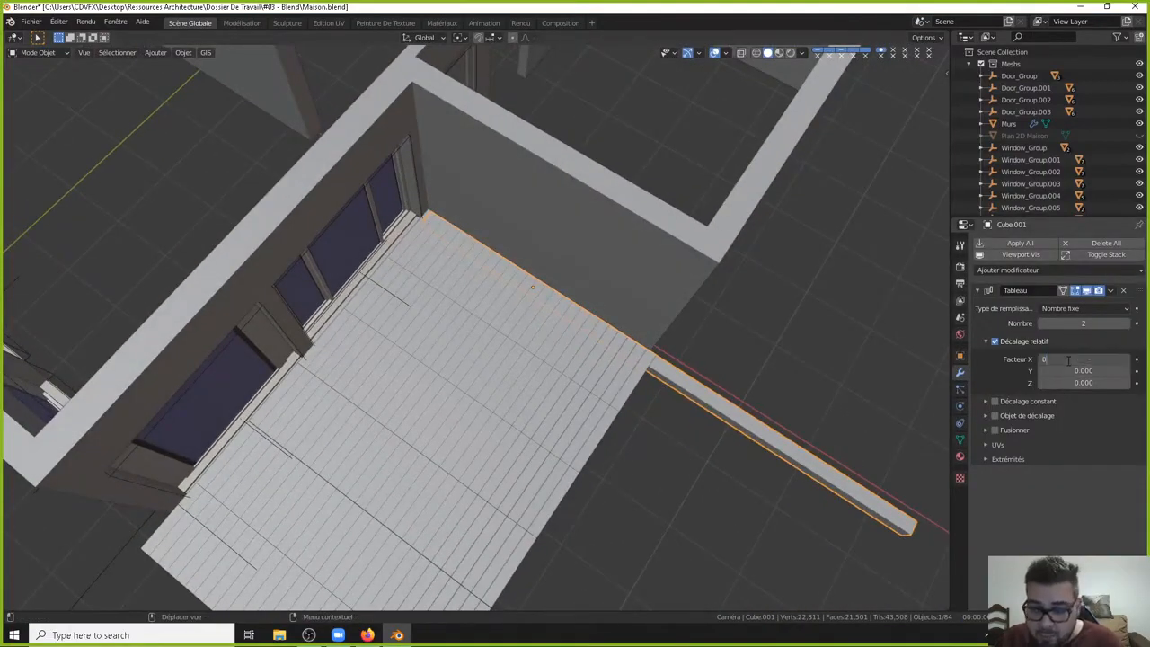
pyautogui.click(1068, 370)
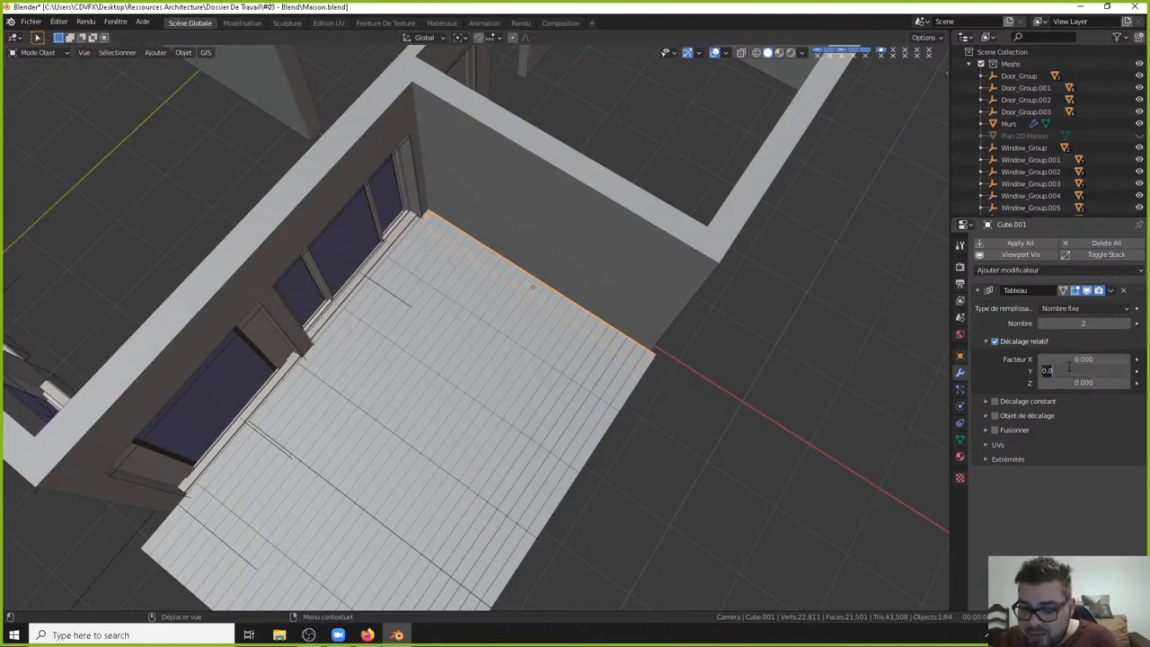
pyautogui.write('3')
pyautogui.press('Return')
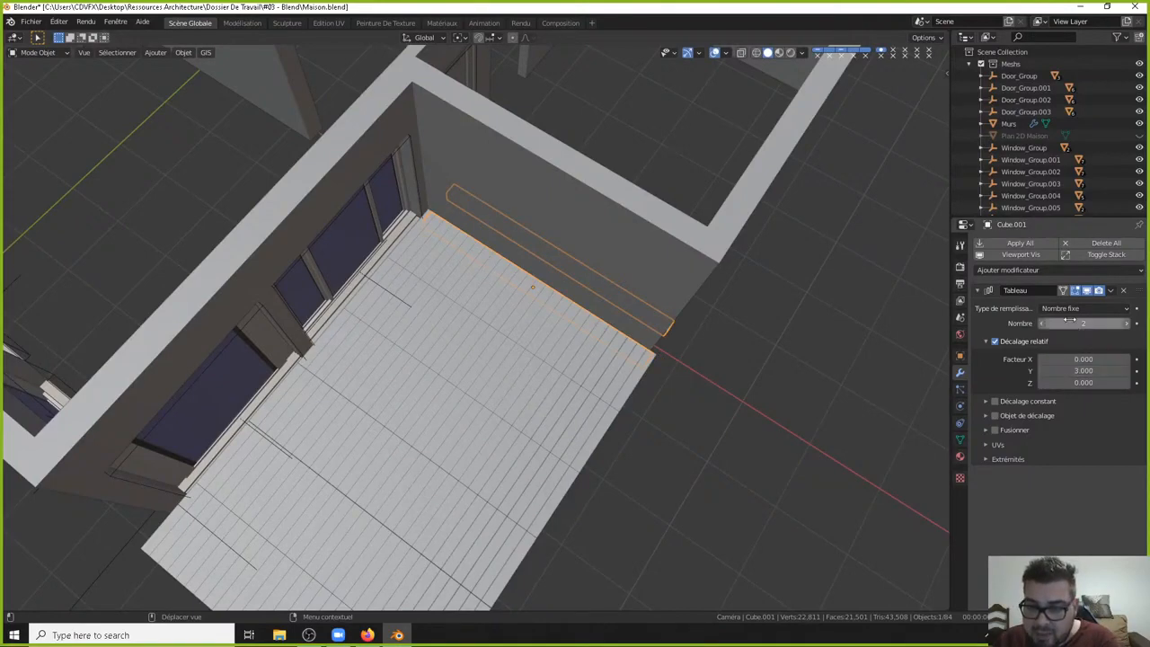
# Reverse the beam array towards the deck by setting its relative Y offset to -3.
pyautogui.press('KP_7')
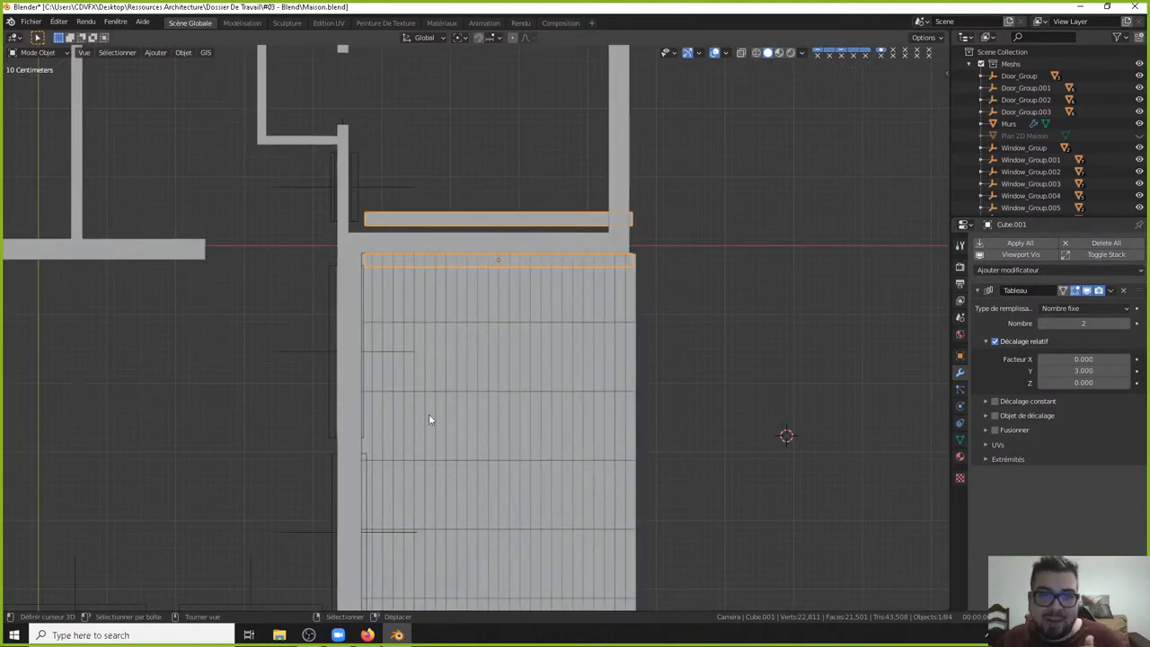
pyautogui.click(1084, 370)
pyautogui.write('-3')
pyautogui.press('Return')
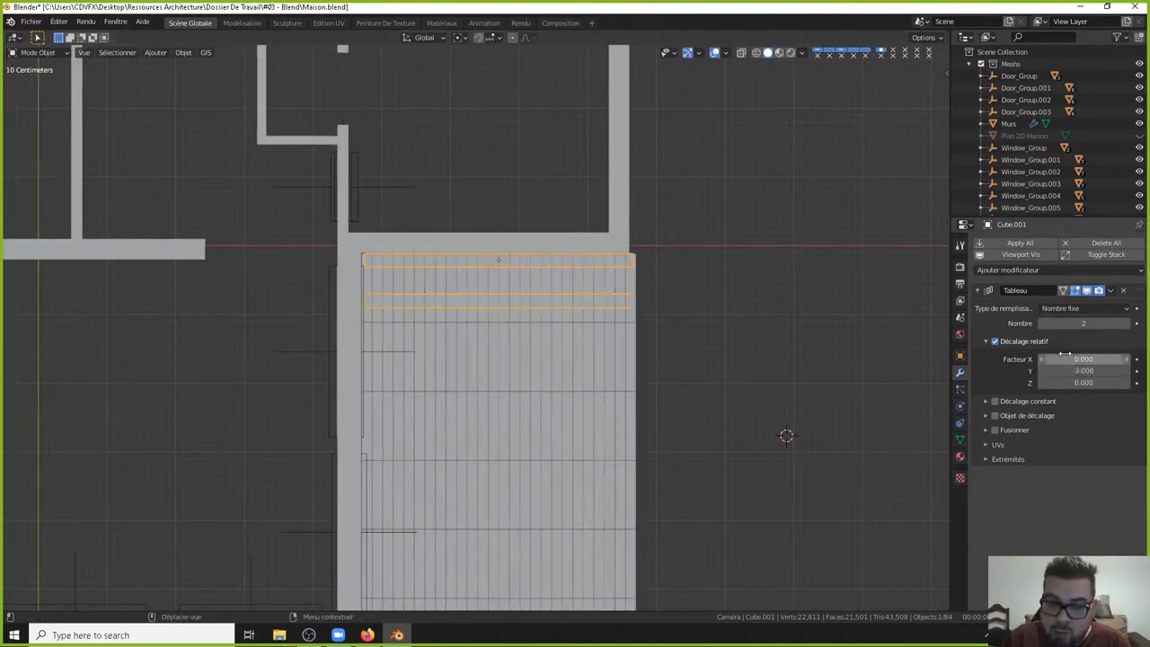
# Set the beam array's relative Y offset to -15 and its count to 3.
pyautogui.click(1085, 370)
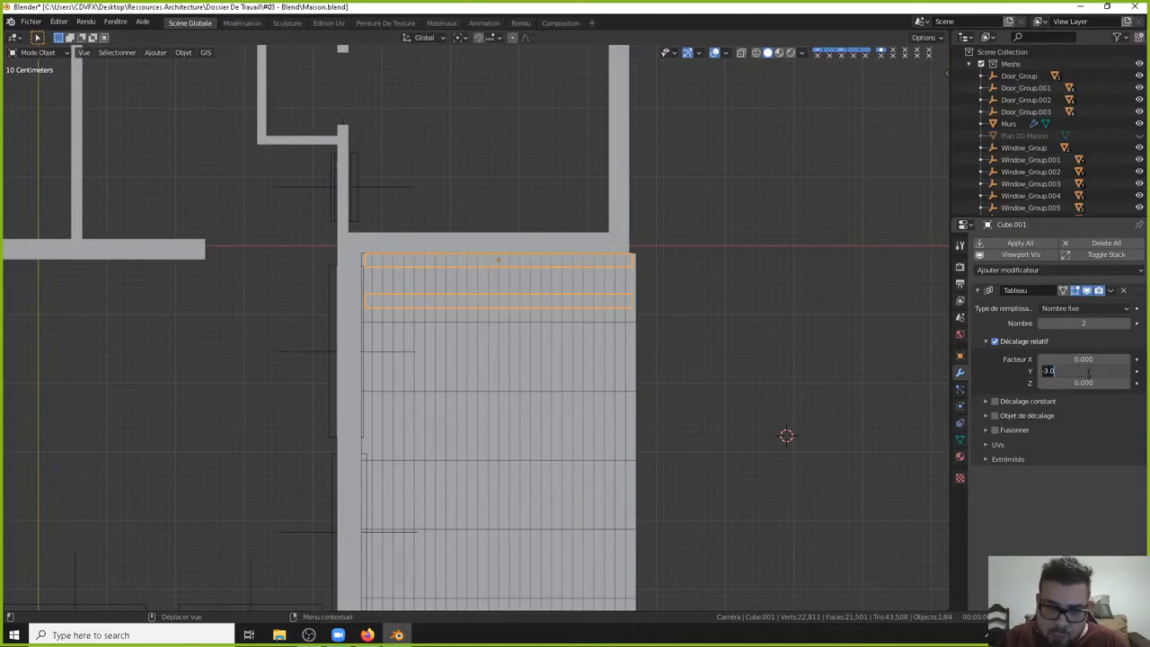
pyautogui.write('15')
pyautogui.press('Return')
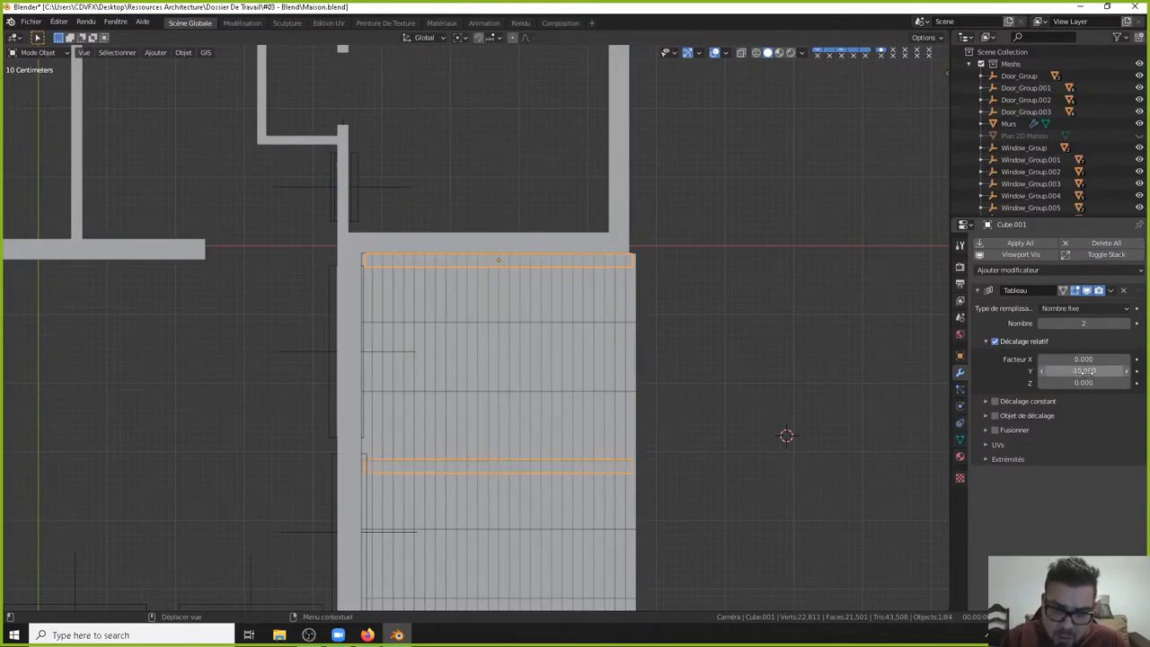
pyautogui.scroll(-2, 633, 503)
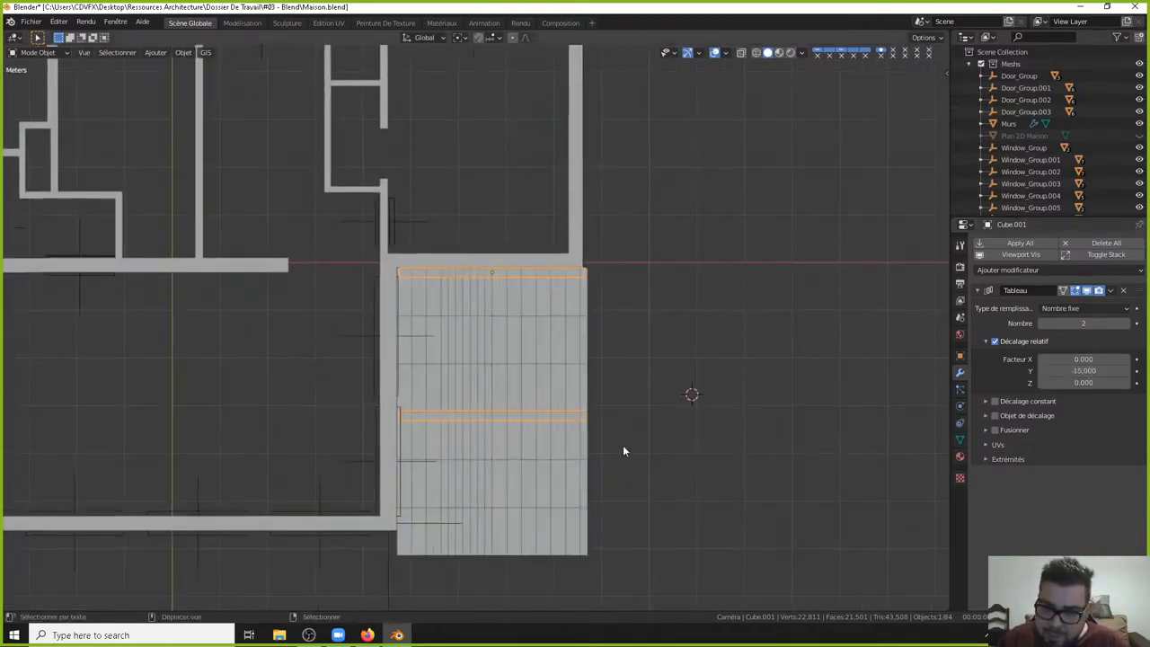
pyautogui.click(1126, 324)
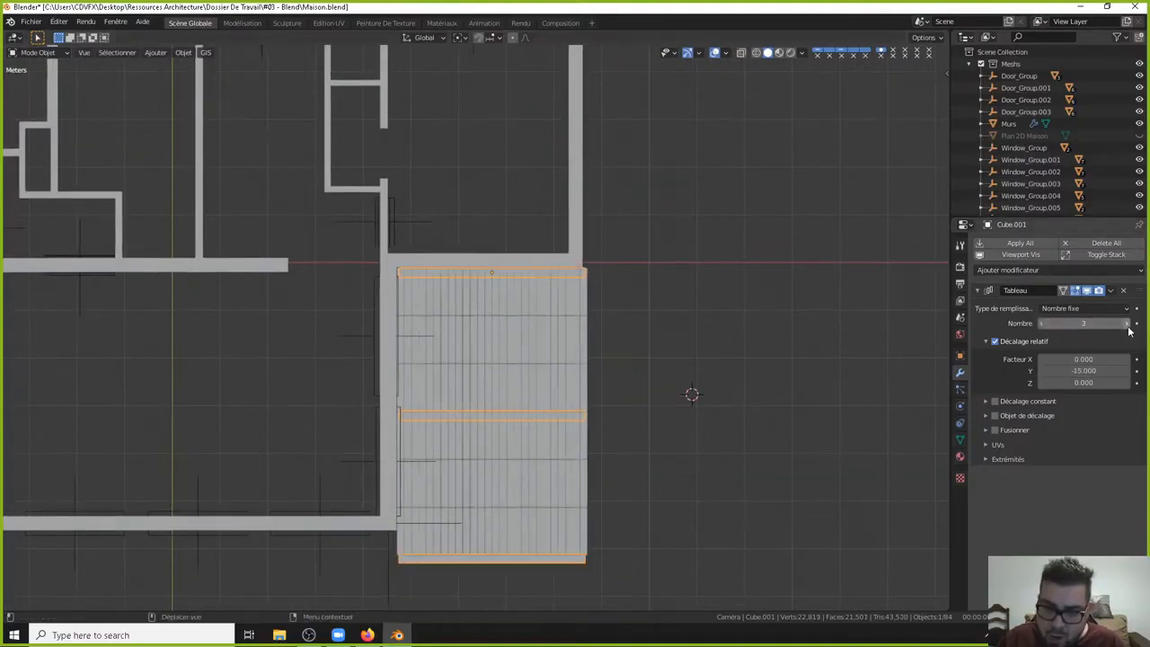
# Set the beam array's relative Y offset to -14.5.
pyautogui.click(1064, 370)
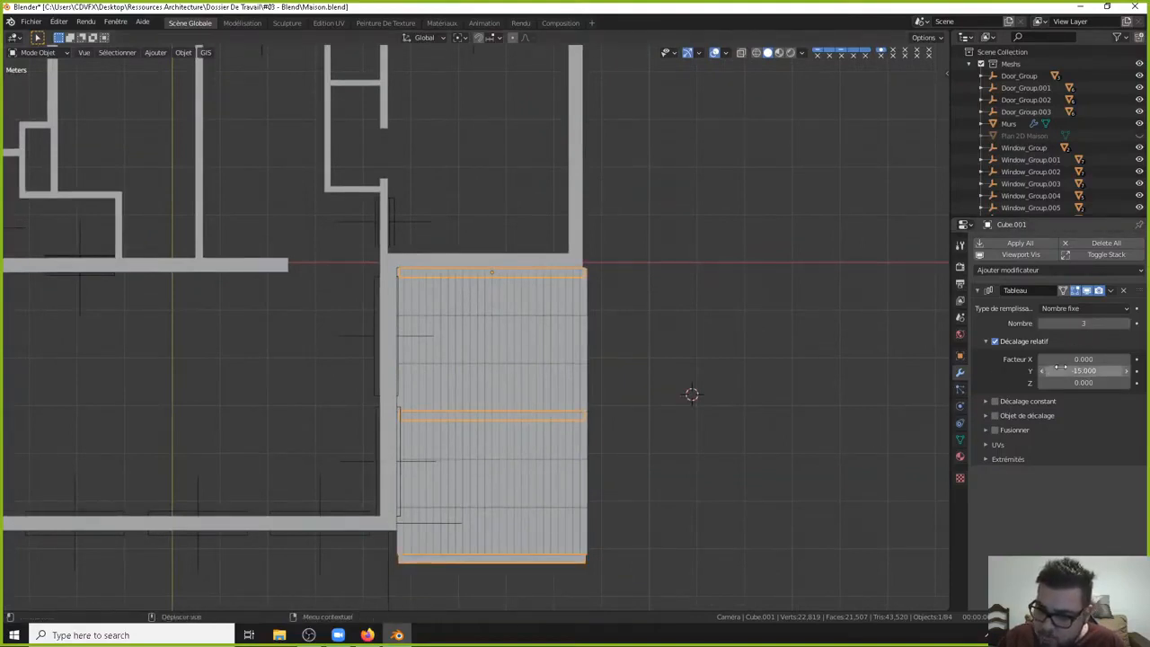
pyautogui.press('BackSpace')
pyautogui.write('-13')
pyautogui.press('Return')
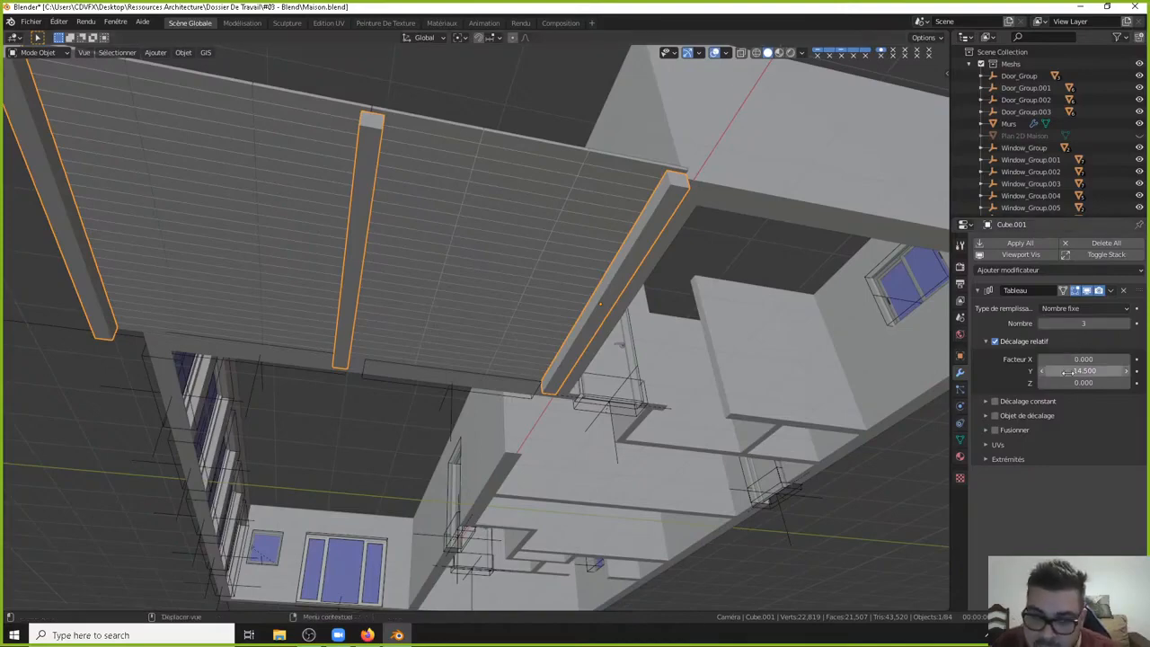
# Tighten the spacing between the beams by setting the array's relative Y offset to -4.6.
pyautogui.moveTo(1066, 371); pyautogui.dragTo(1121, 371)
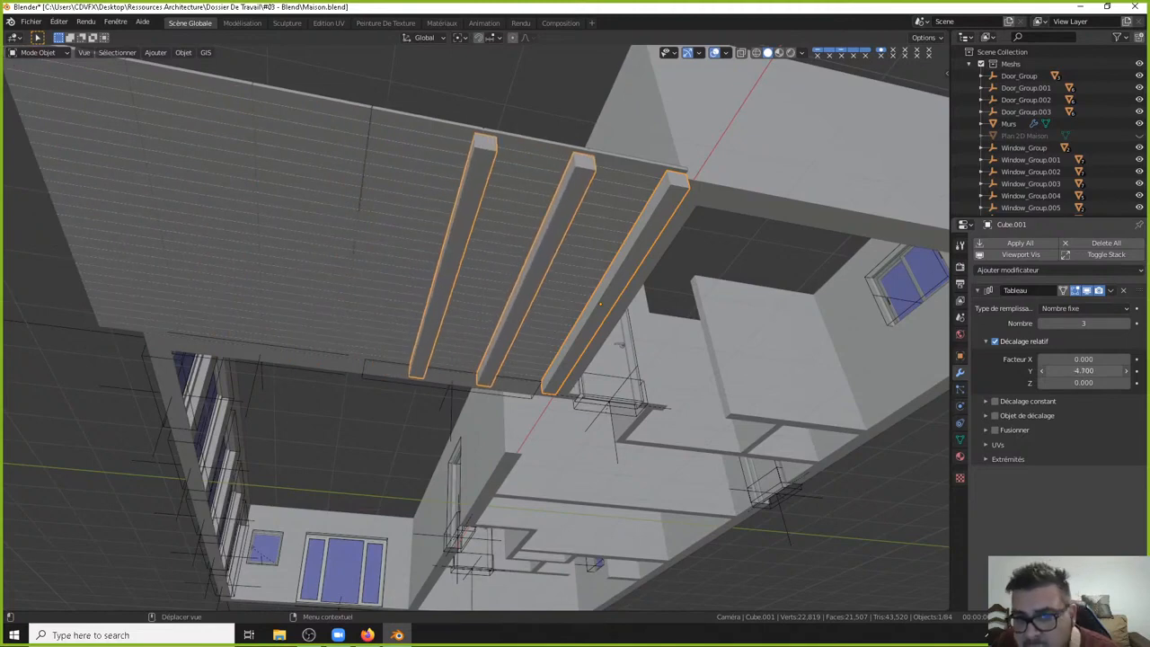
pyautogui.click(1084, 371)
pyautogui.write('-')
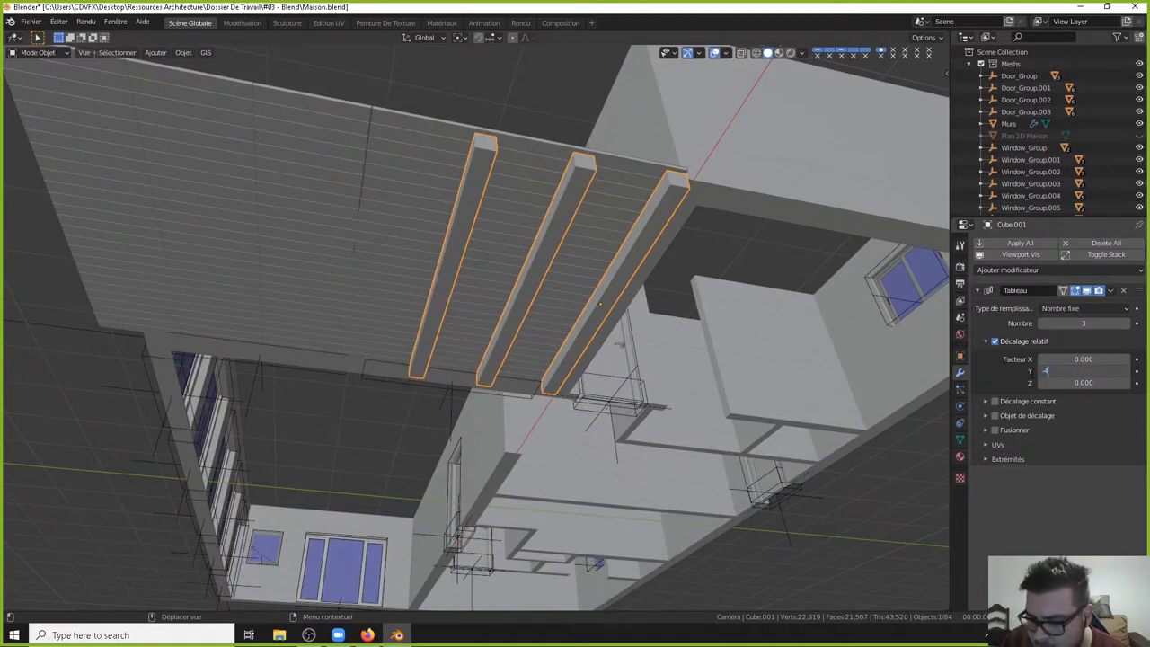
pyautogui.write('4.6')
pyautogui.press('Return')
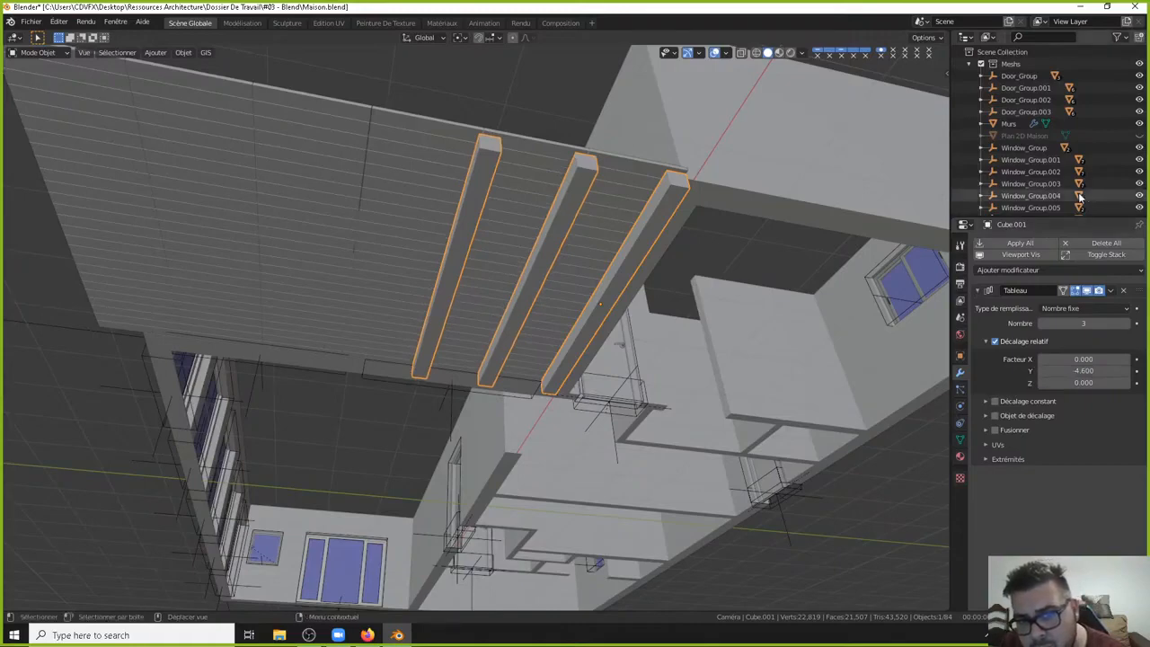
# Set the beam array's relative offset to -4.8 on Y and 0 on Z.
pyautogui.moveTo(745, 287); pyautogui.dragTo(710, 235, button='middle')
pyautogui.click(1063, 369)
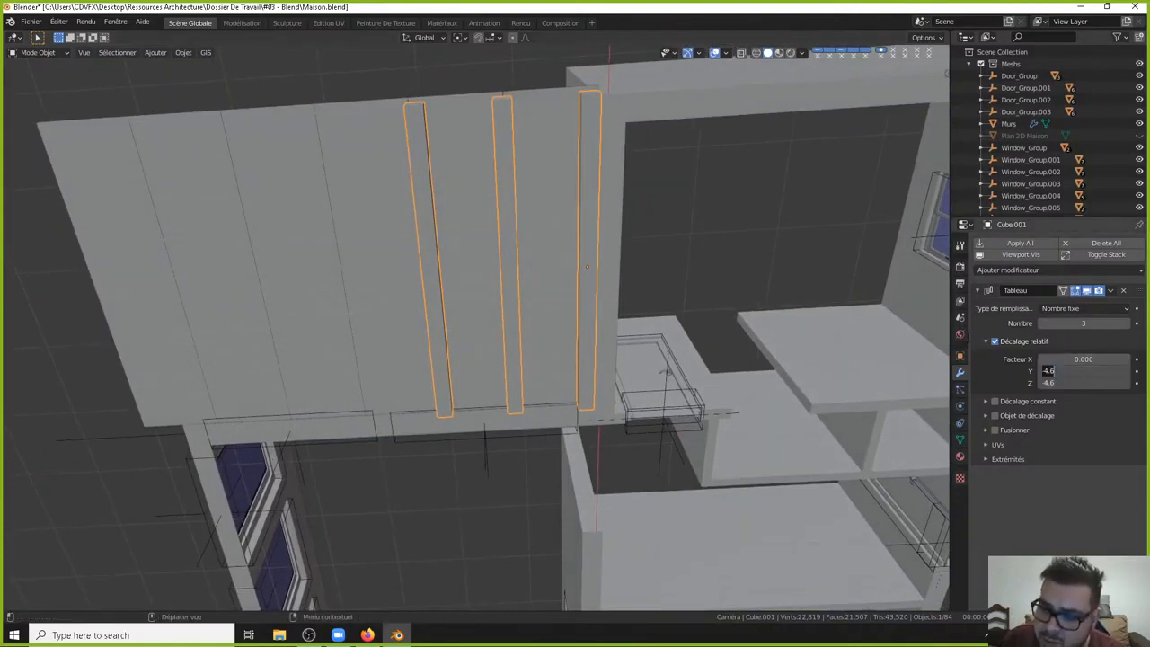
pyautogui.press('BackSpace')
pyautogui.write('-4.8')
pyautogui.press('Return')
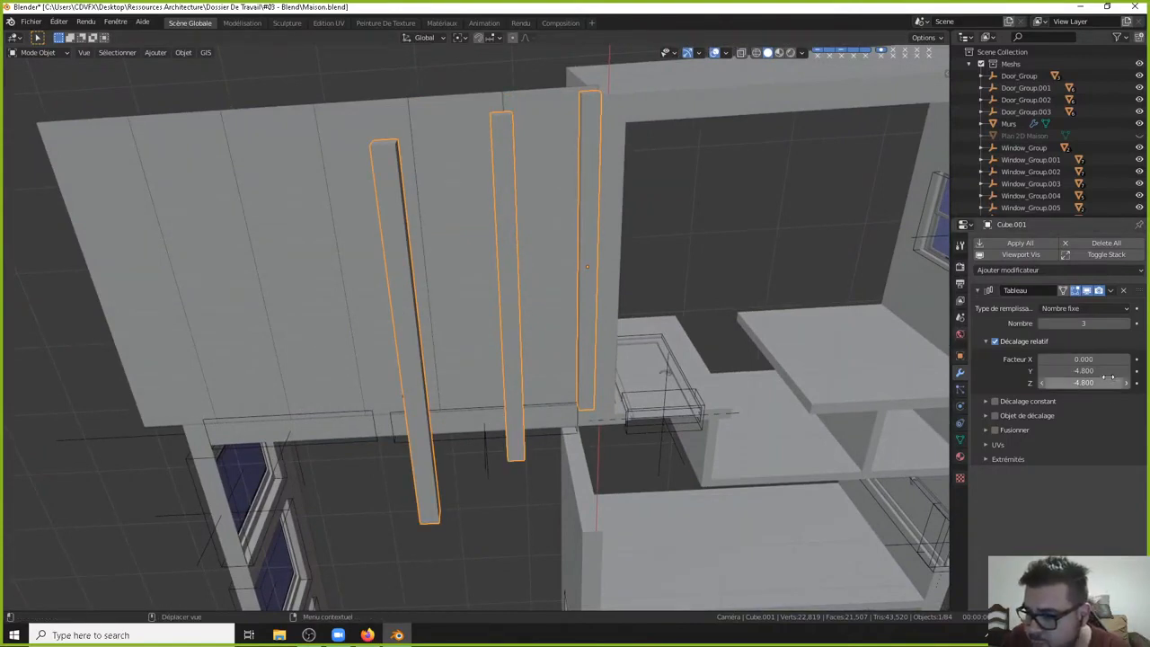
pyautogui.click(1063, 383)
pyautogui.press('BackSpace')
pyautogui.write('0')
pyautogui.press('Return')
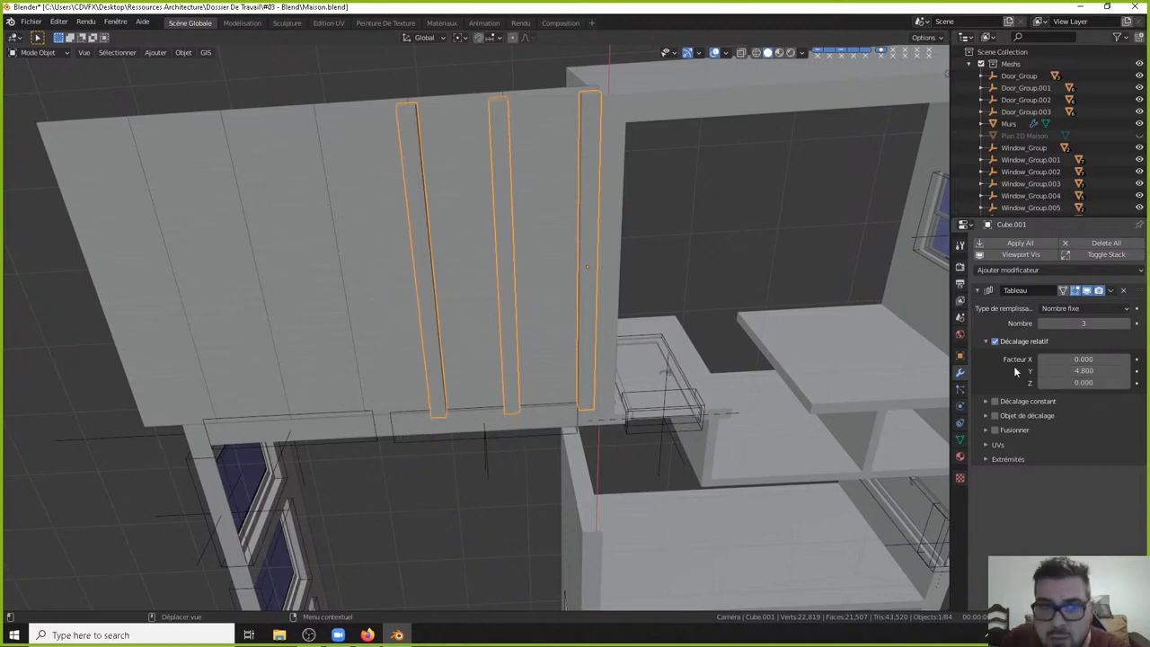
# Increase the beam array's count to 7 so the beams span the whole deck.
pyautogui.click(1125, 324)
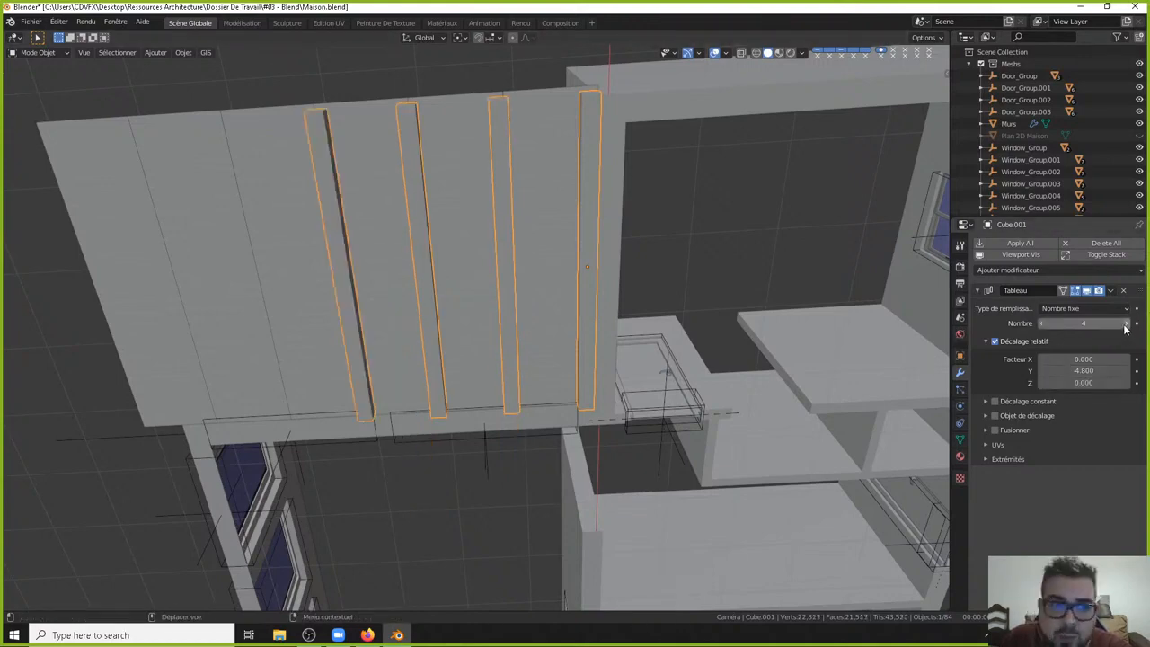
pyautogui.click(1126, 324)
pyautogui.click(1125, 324)
pyautogui.click(1125, 324)
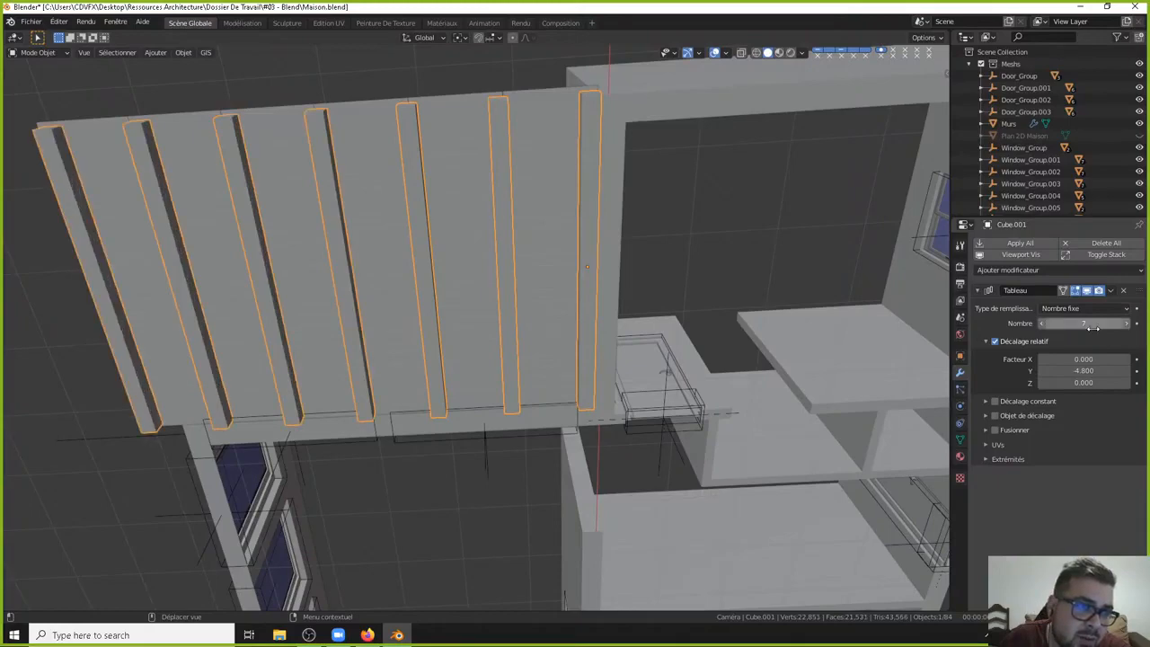
# Fine-tune the beam array's relative Y offset to -4.9 and deselect everything.
pyautogui.moveTo(192, 224); pyautogui.dragTo(377, 168, button='middle')
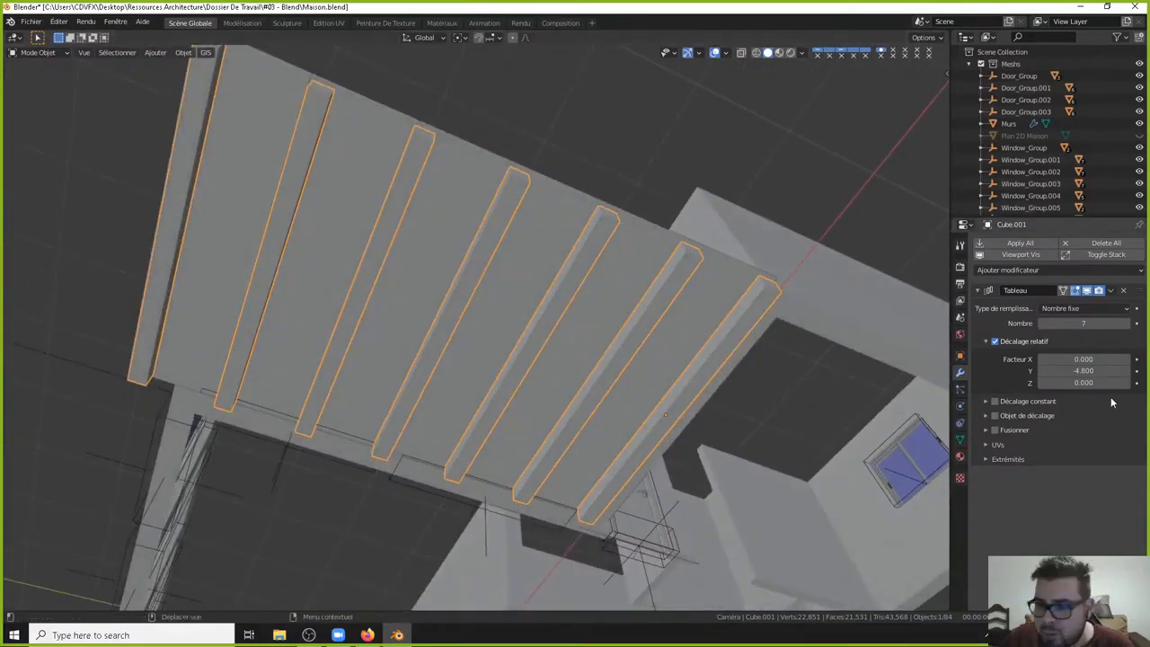
pyautogui.click(1125, 371)
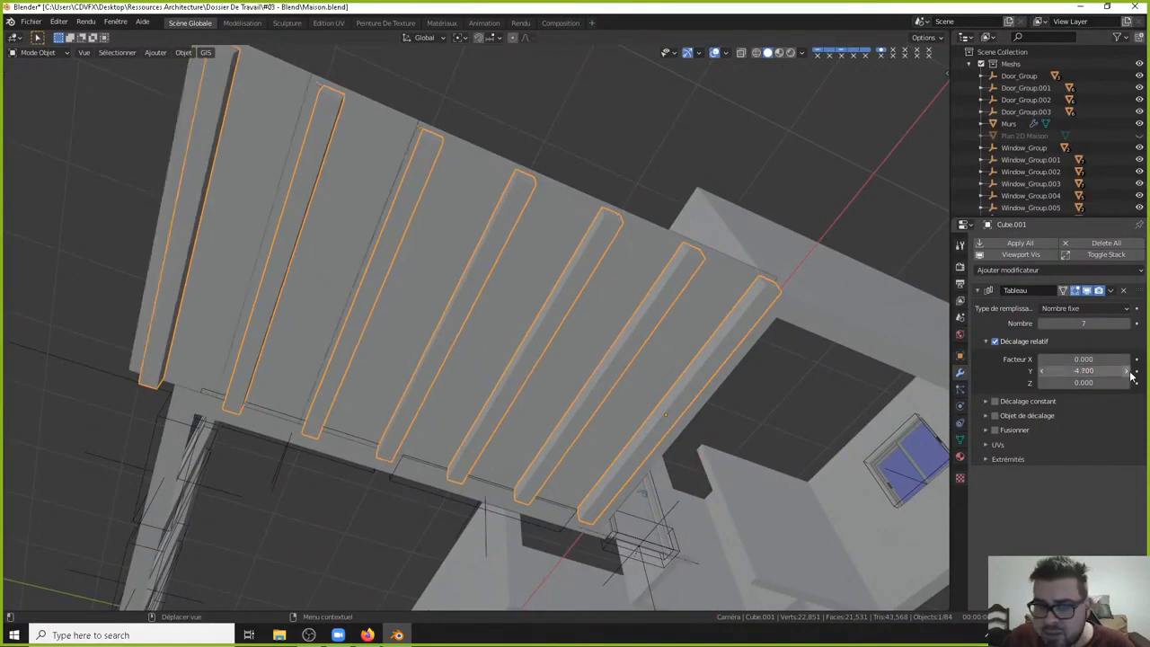
pyautogui.click(1040, 370)
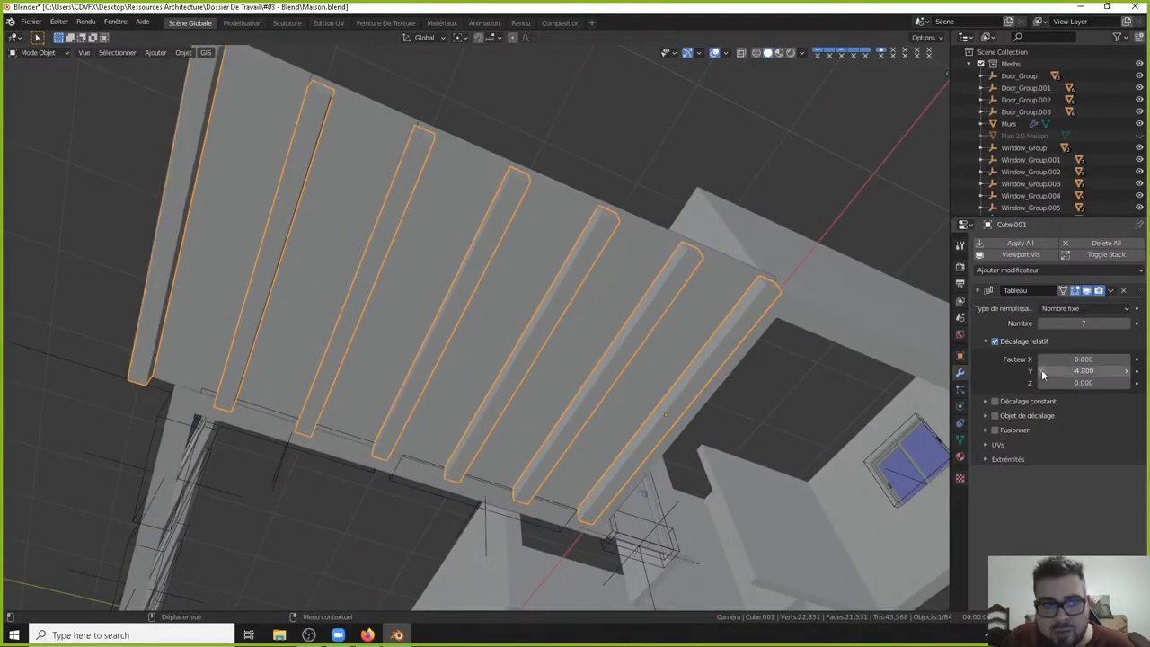
pyautogui.click(1040, 370)
pyautogui.scroll(-5, 523, 313)
pyautogui.hotkey('alt', 'a')
# Add a cube mesh beside the terrace at the 3D cursor.
pyautogui.moveTo(522, 314); pyautogui.dragTo(504, 328, button='middle')
pyautogui.moveTo(544, 204); pyautogui.dragTo(603, 277, button='middle')
pyautogui.scroll(2, 445, 329)
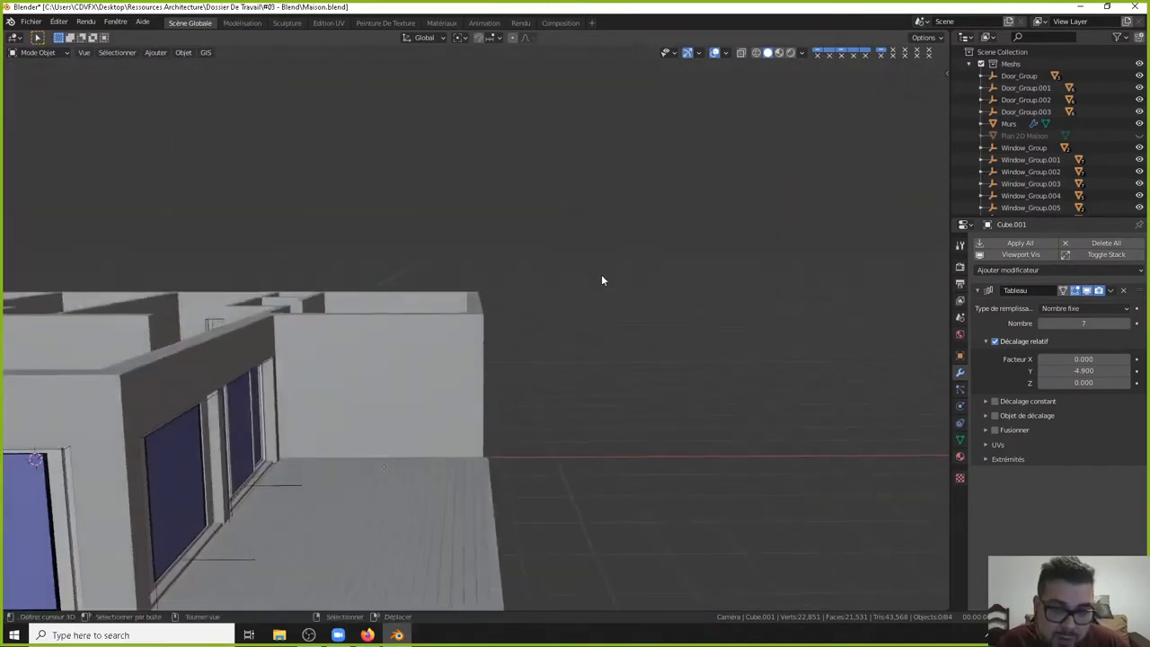
pyautogui.moveTo(439, 323); pyautogui.dragTo(586, 261, button='middle')
pyautogui.moveTo(377, 291); pyautogui.dragTo(465, 252, button='middle')
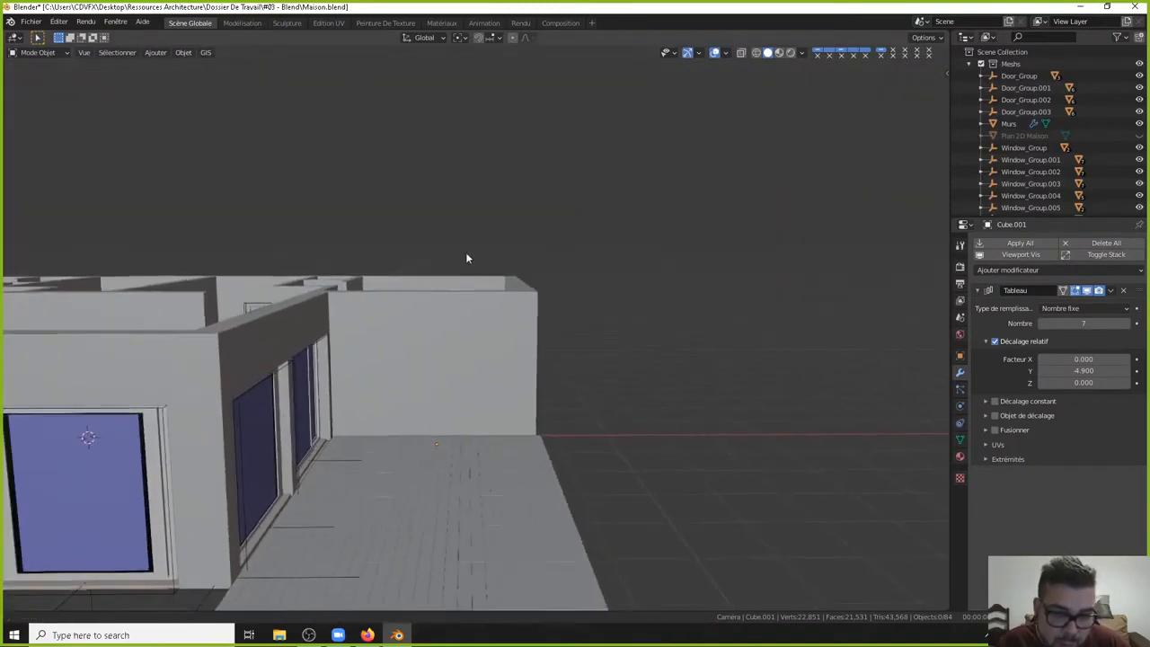
pyautogui.moveTo(458, 439); pyautogui.dragTo(566, 449, button='middle')
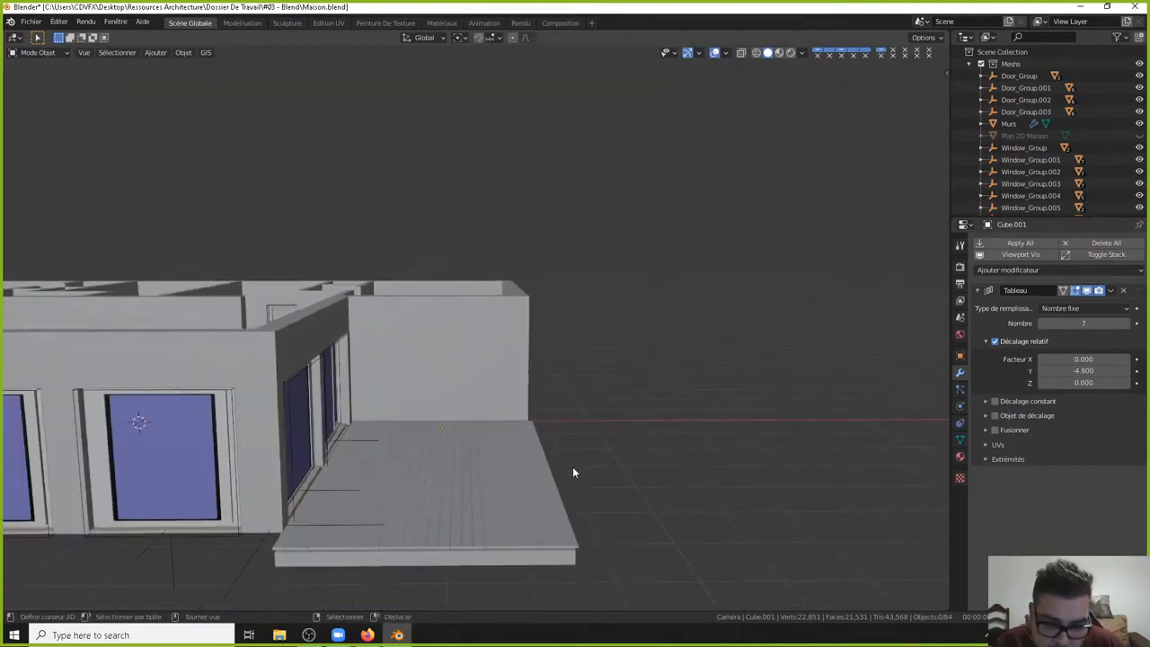
pyautogui.hotkey('shift', 'a')
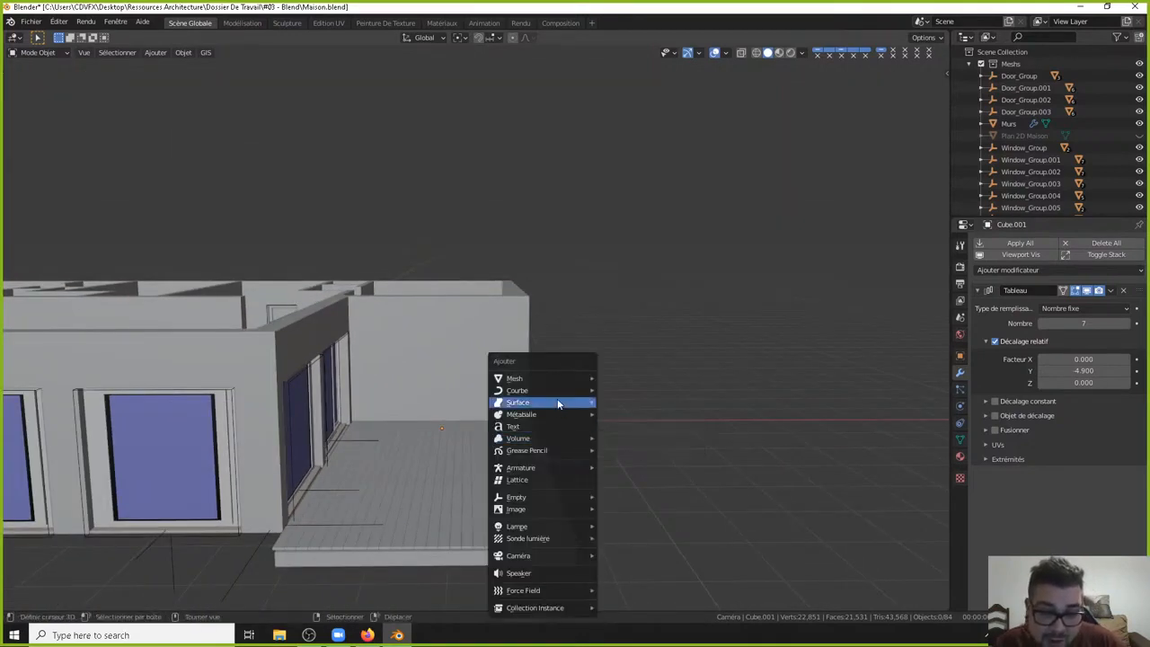
pyautogui.moveTo(514, 378)
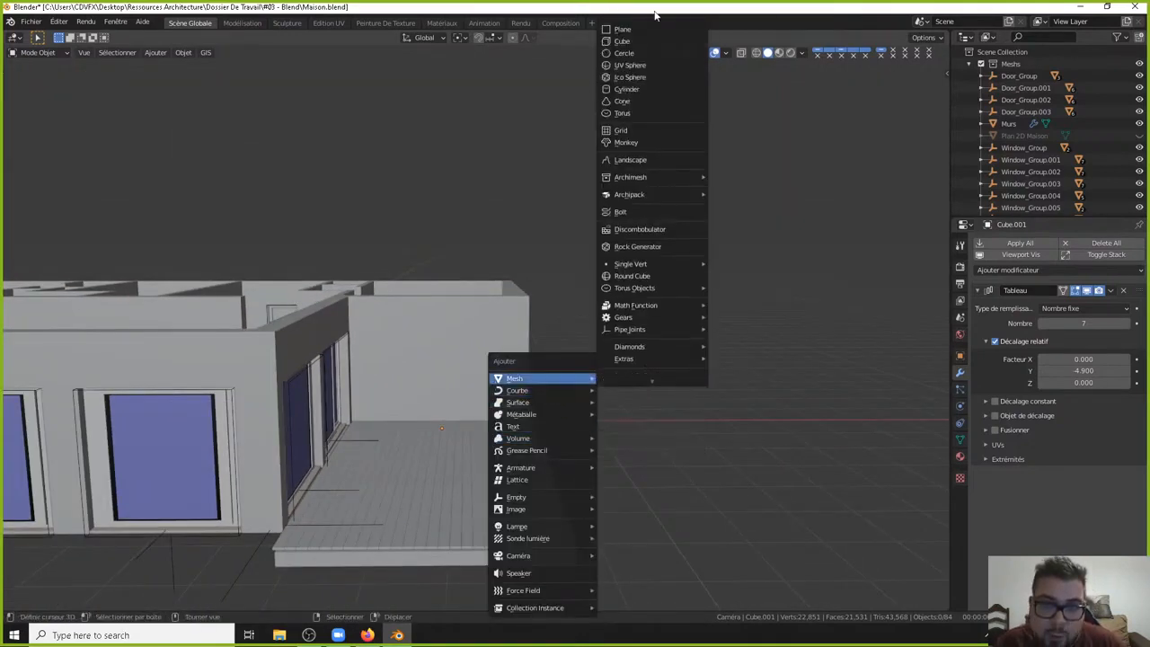
pyautogui.click(634, 43)
# Scale the new cube uniformly by a factor of 0.05.
pyautogui.moveTo(713, 433); pyautogui.dragTo(706, 389, button='middle')
pyautogui.press('s')
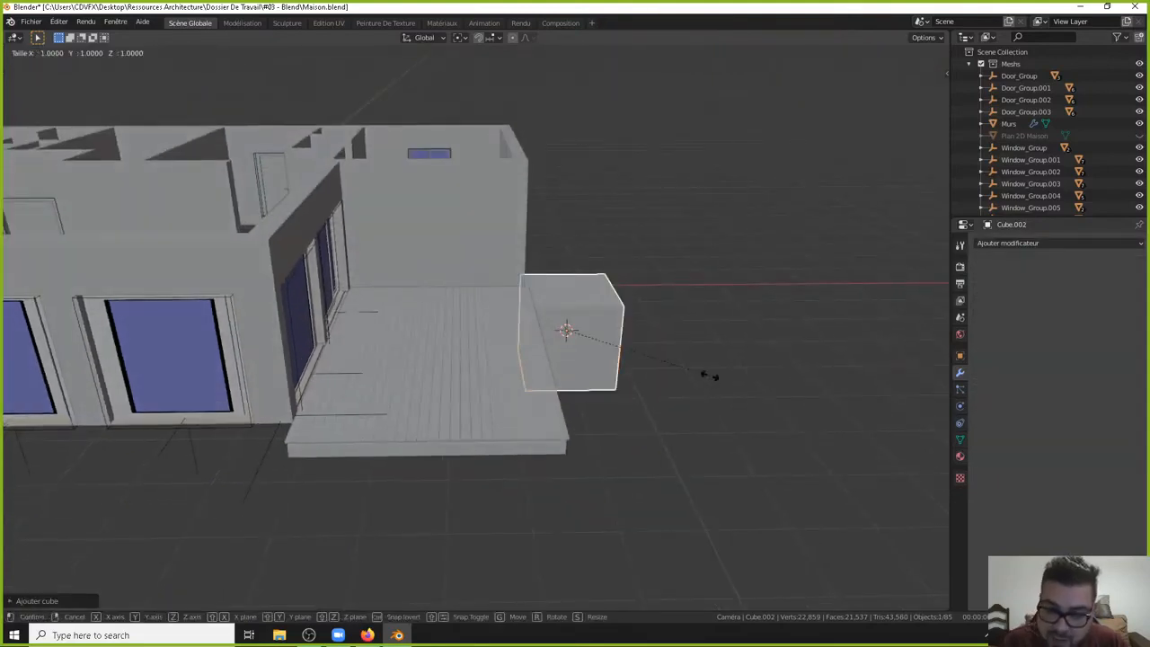
pyautogui.write('0.05')
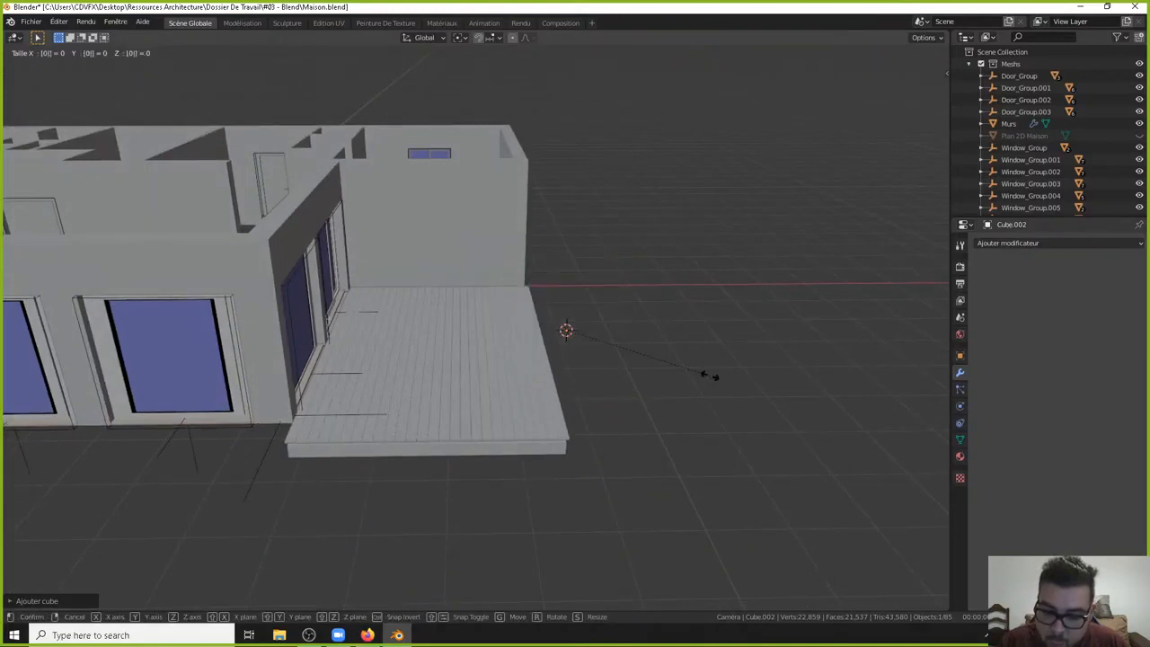
pyautogui.press('Return')
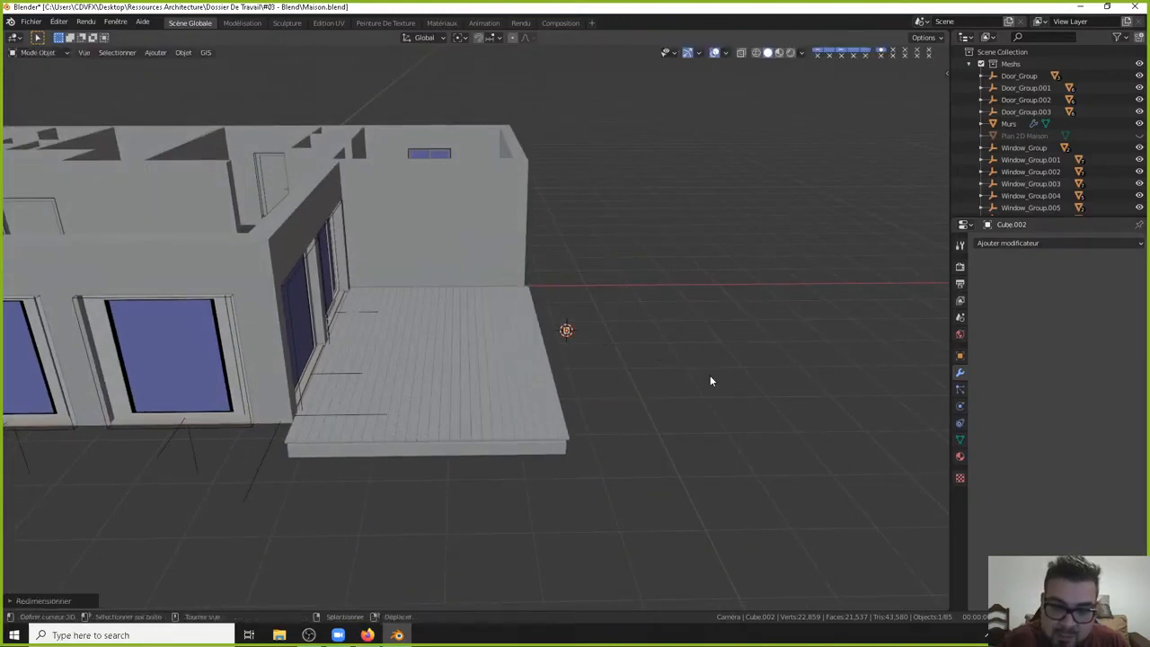
pyautogui.press('n')
pyautogui.press('n')
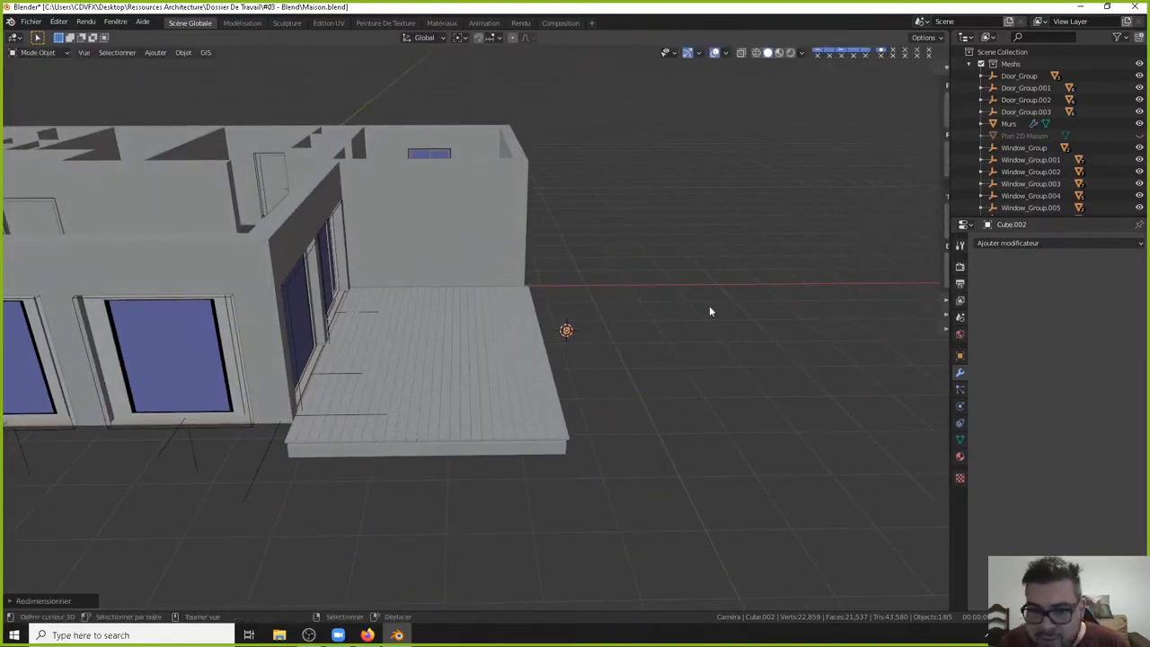
# Raise the small cube along Z to a height of about 0.44 m.
pyautogui.moveTo(675, 316); pyautogui.dragTo(637, 377, button='middle')
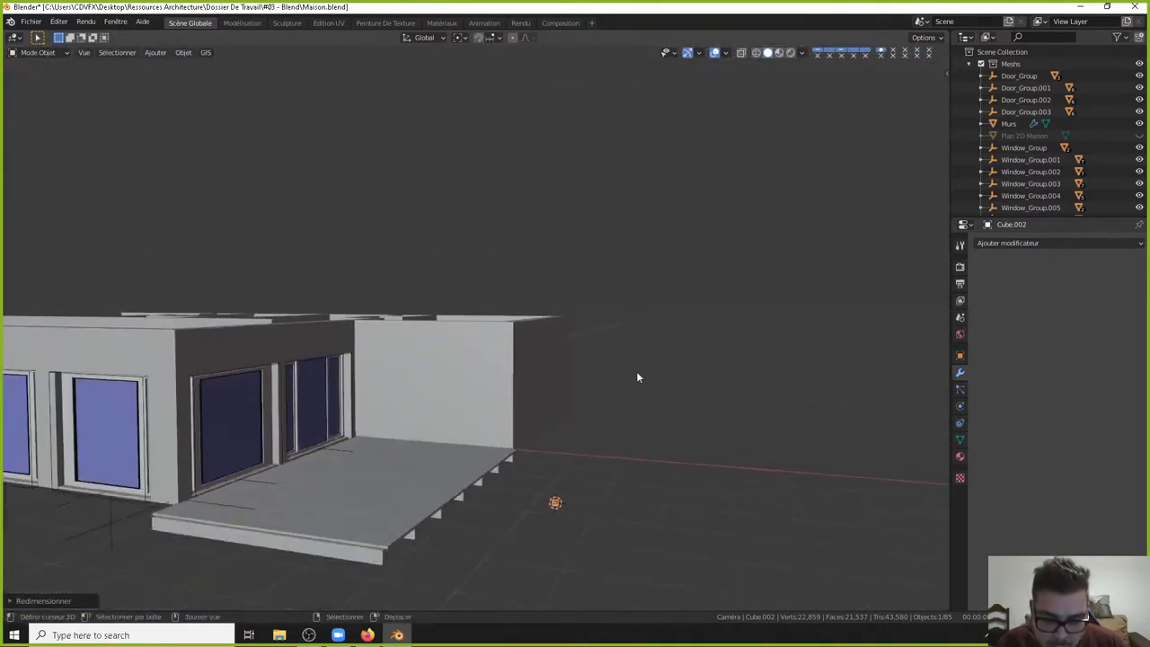
pyautogui.press('g')
pyautogui.press('z')
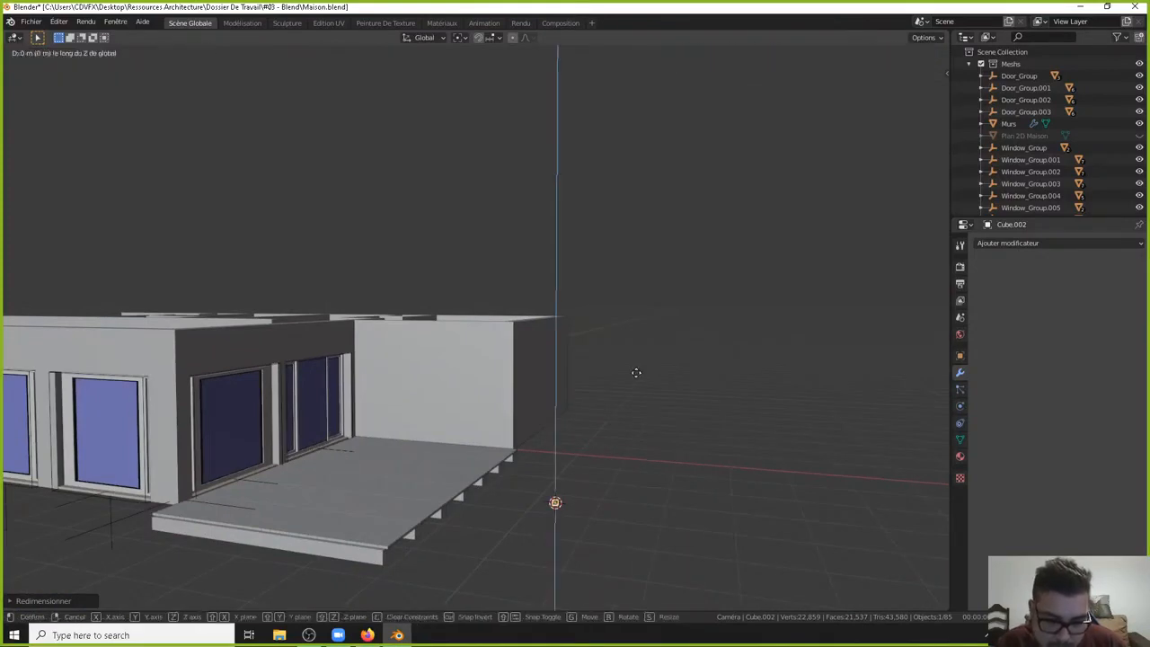
pyautogui.click(646, 306)
# Move the small cube along Y to about -5.74 m, near the terrace's outer front corner.
pyautogui.press('g')
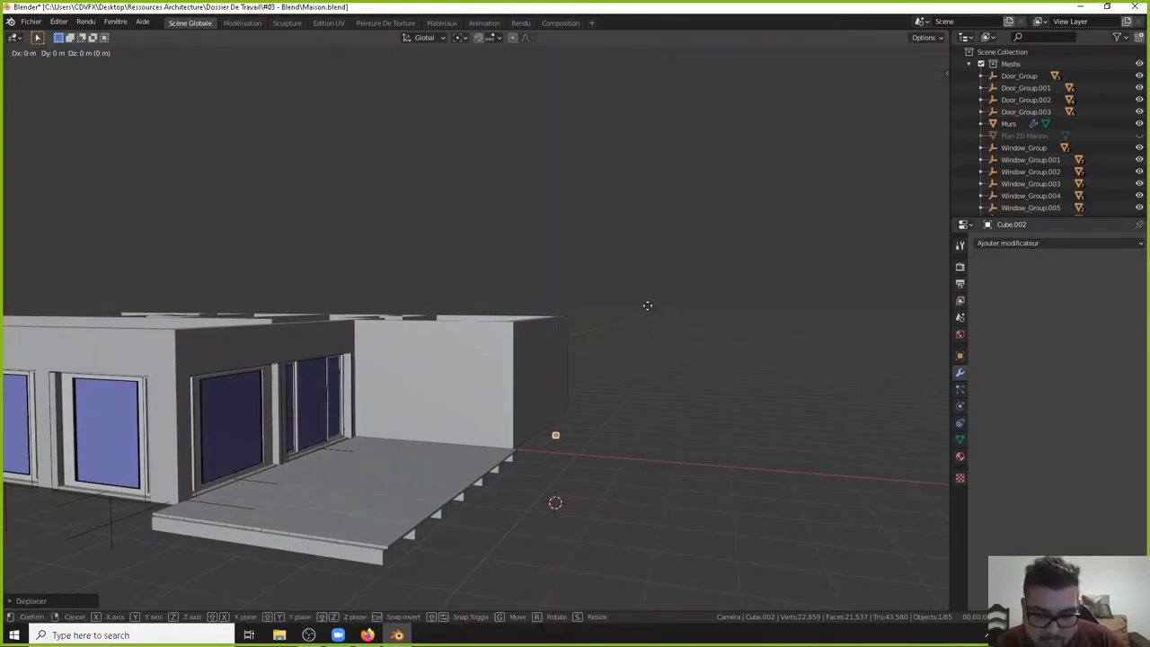
pyautogui.press('y')
pyautogui.click(528, 435)
pyautogui.moveTo(527, 434); pyautogui.dragTo(557, 464, button='middle')
pyautogui.press('KP_7')
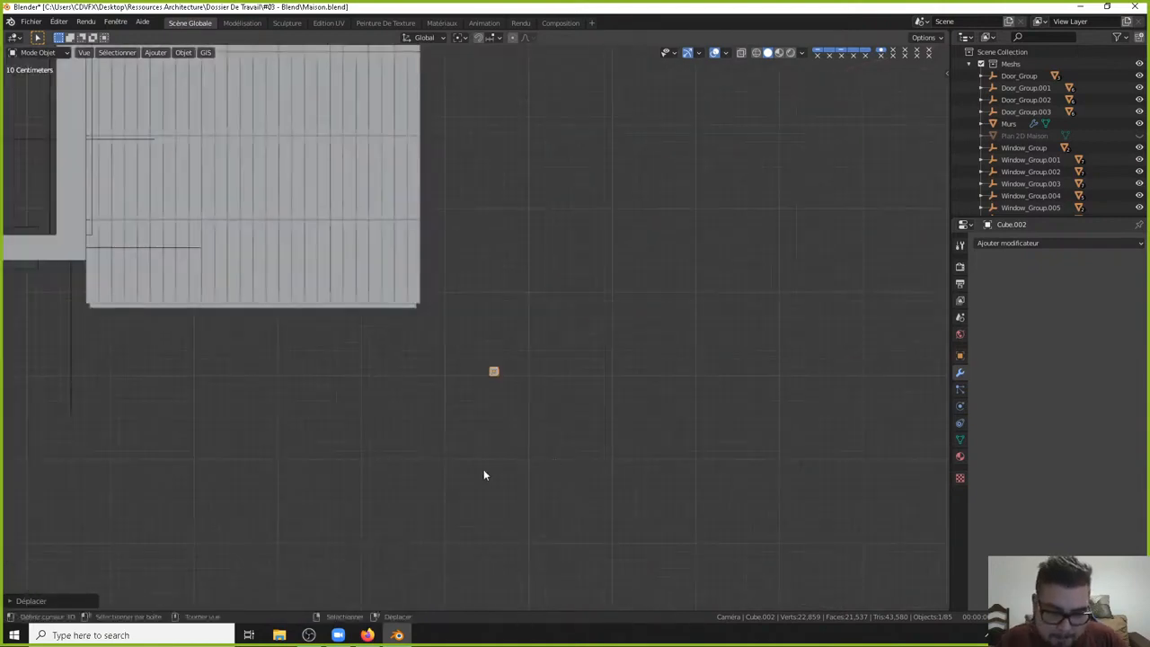
pyautogui.press('g')
pyautogui.press('y')
pyautogui.click(494, 364)
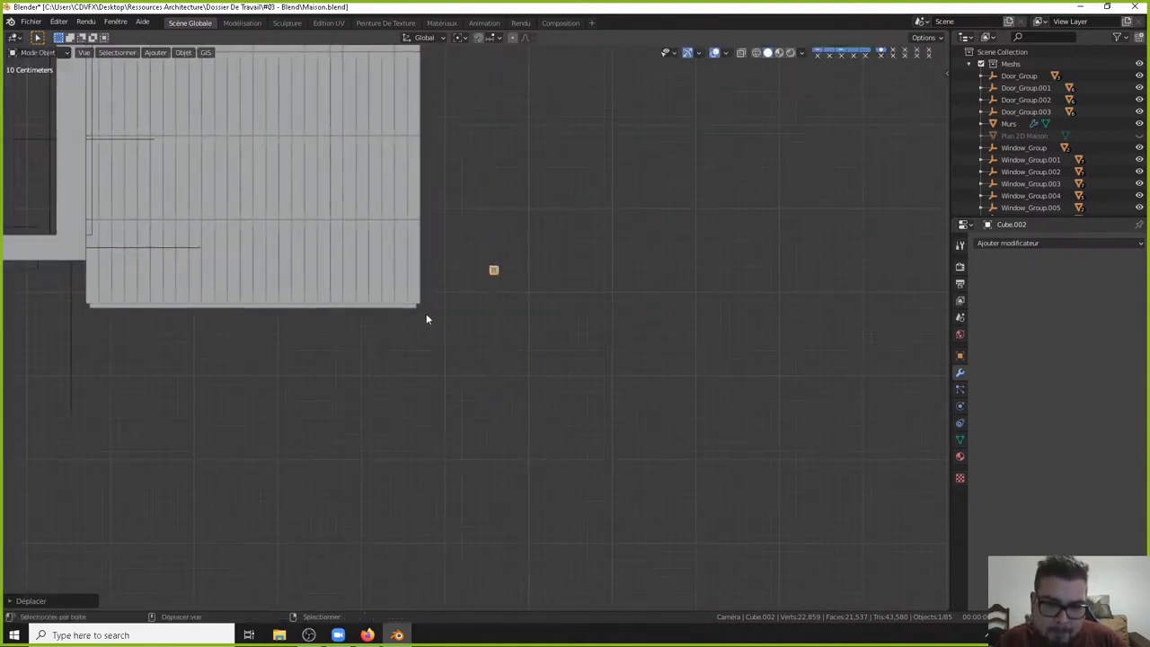
# Scale the cube uniformly by 2 and apply its rotation and scale.
pyautogui.keyDown('shift'); pyautogui.moveTo(426, 315); pyautogui.dragTo(523, 358, button='middle'); pyautogui.keyUp('shift')
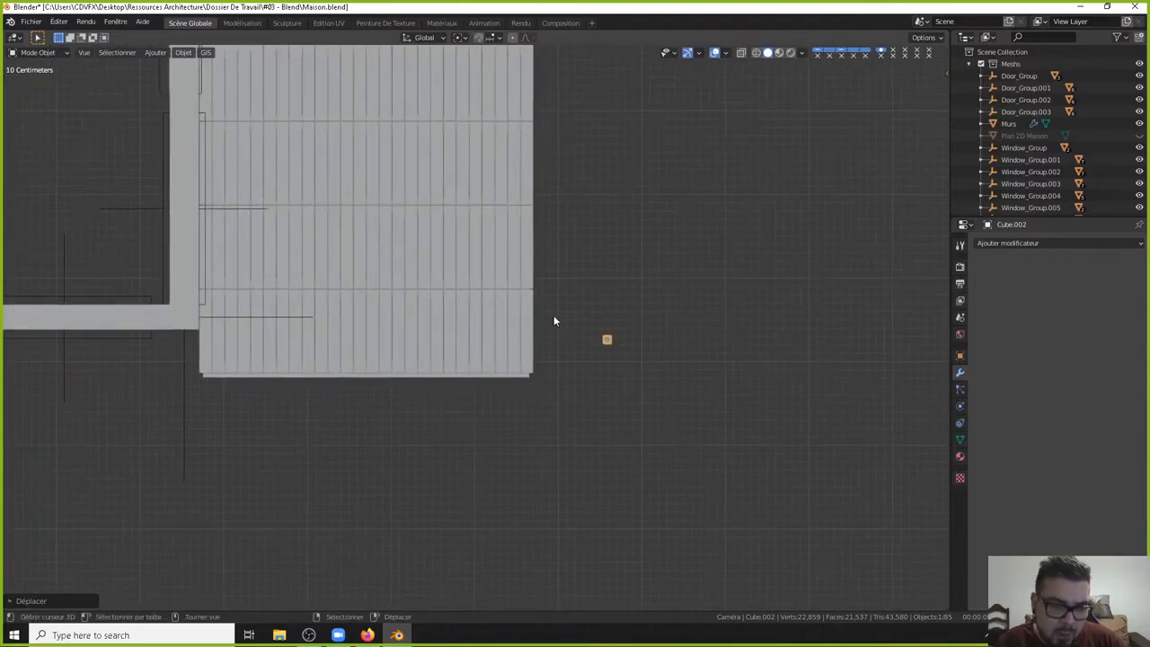
pyautogui.keyDown('shift'); pyautogui.moveTo(555, 315); pyautogui.dragTo(527, 333, button='middle'); pyautogui.keyUp('shift')
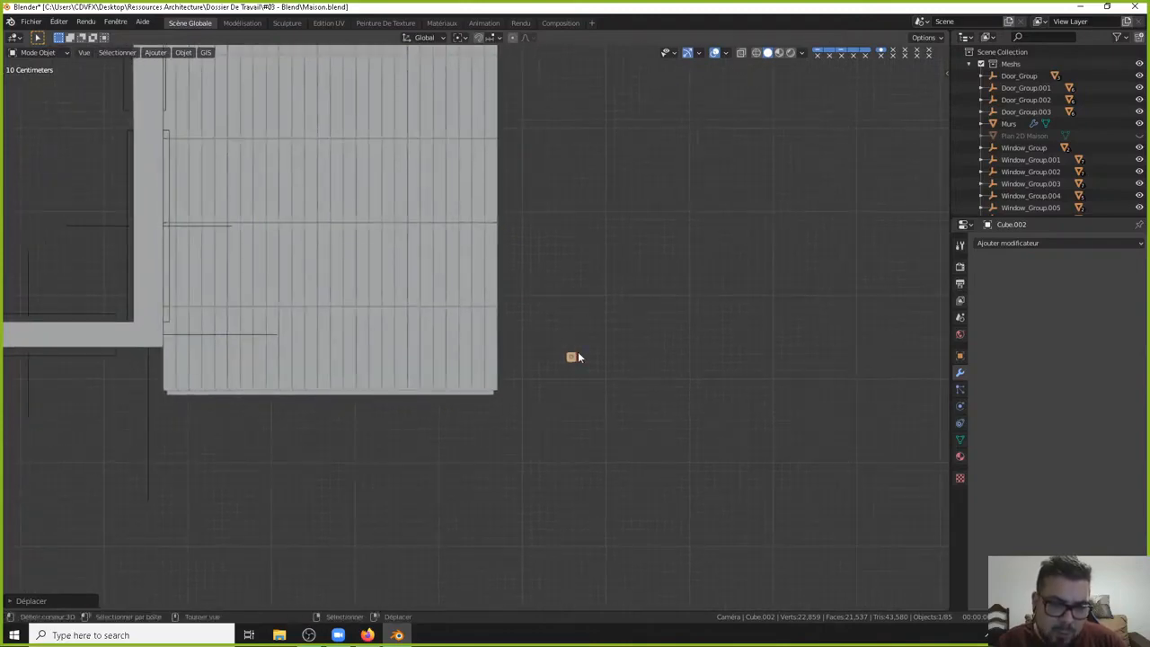
pyautogui.press('s')
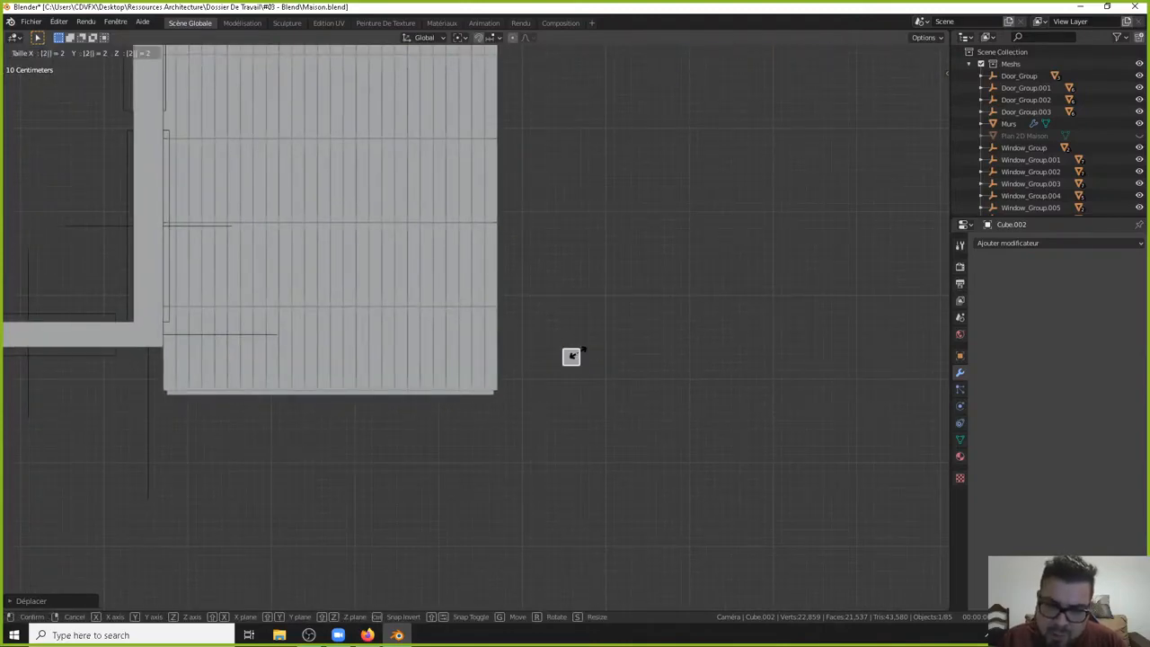
pyautogui.click(571, 356)
pyautogui.press('n')
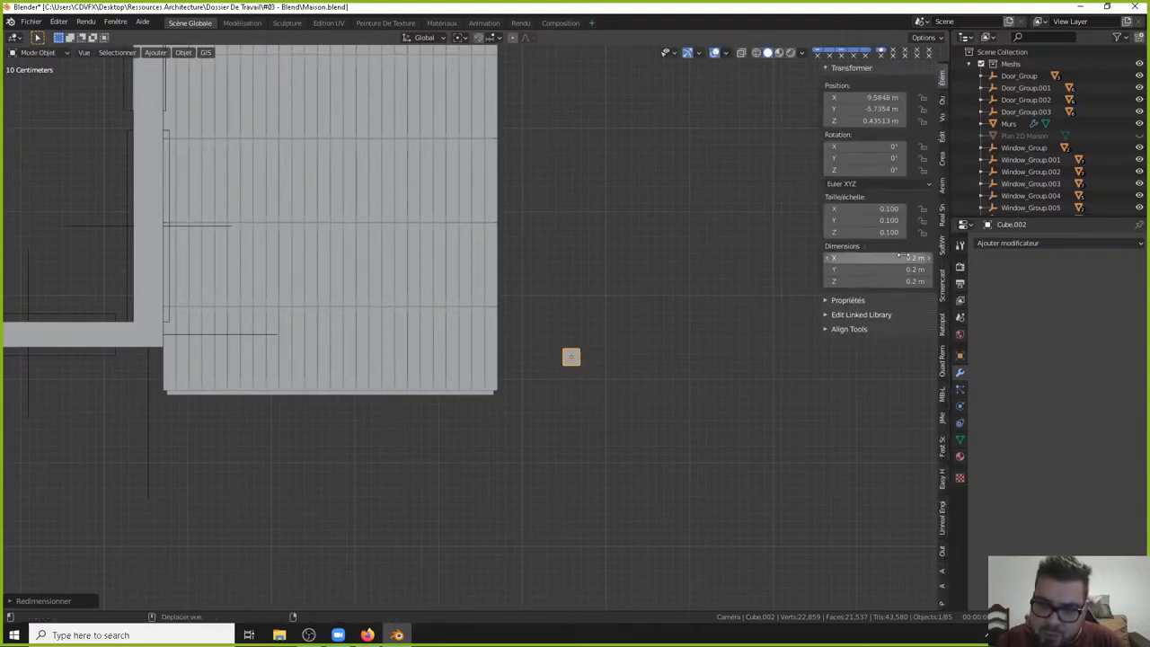
pyautogui.press('q')
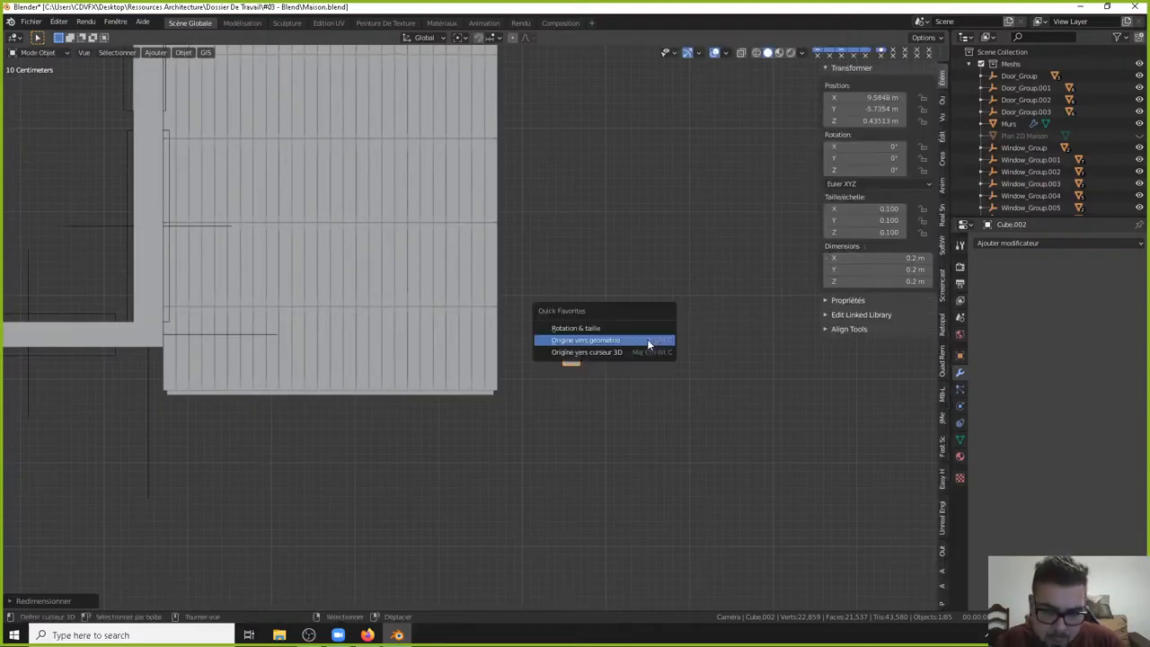
pyautogui.click(656, 329)
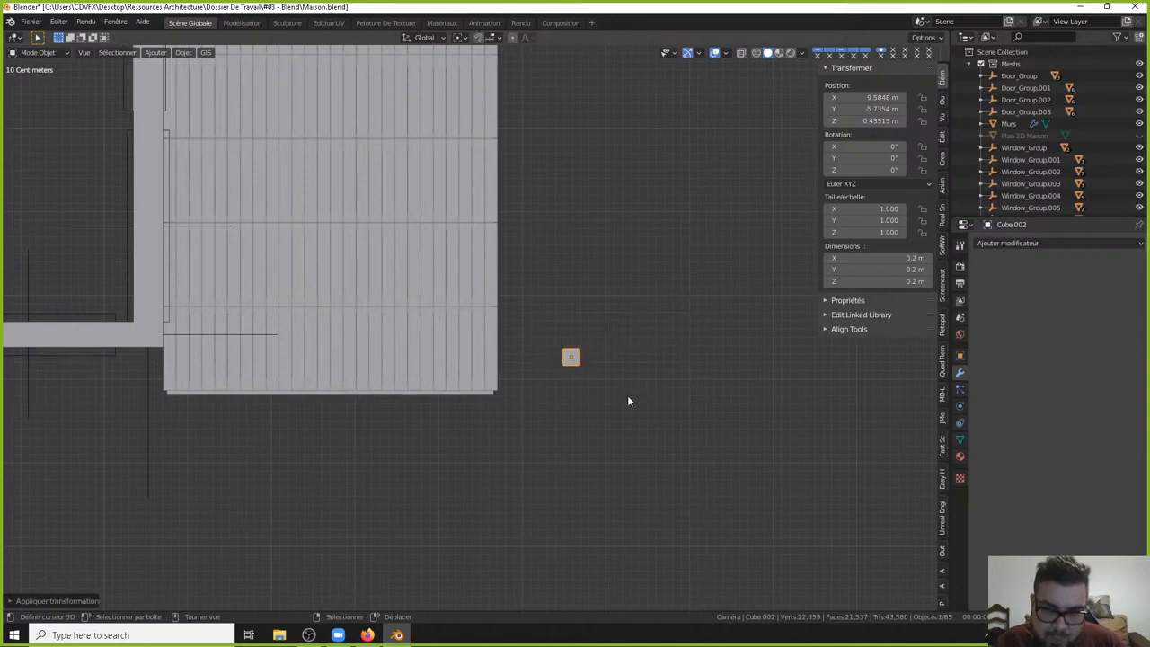
pyautogui.moveTo(628, 401); pyautogui.dragTo(632, 347, button='middle')
pyautogui.write('s')
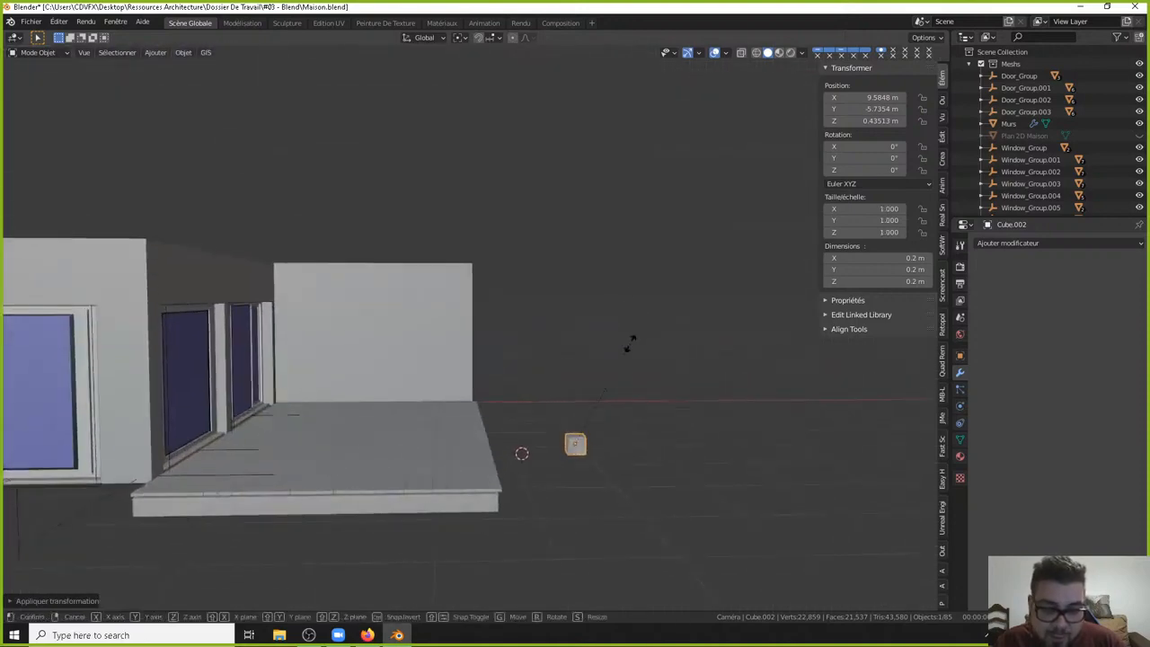
pyautogui.write('z')
pyautogui.write('2')
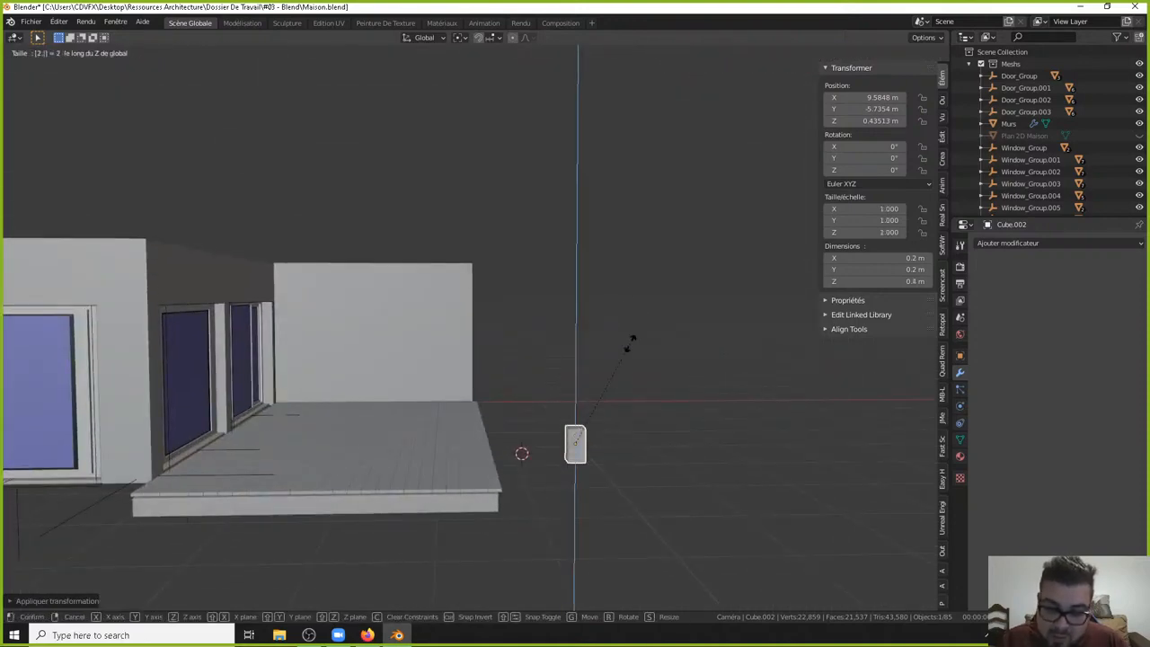
pyautogui.write('.8')
pyautogui.press('BackSpace')
pyautogui.press('BackSpace')
pyautogui.press('BackSpace')
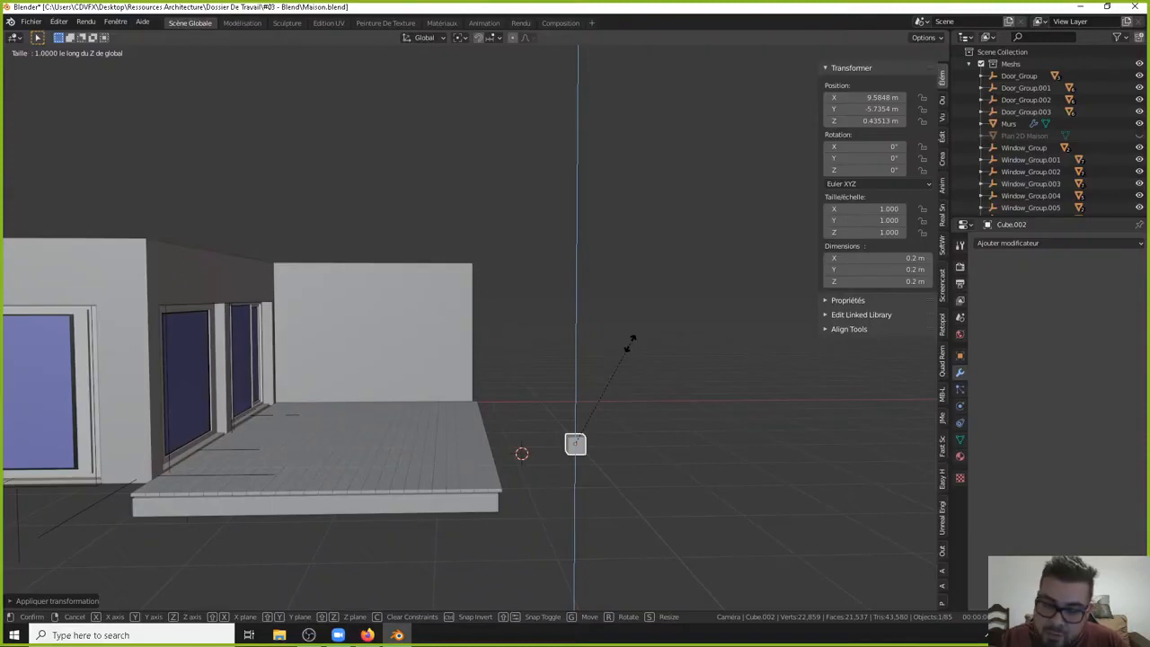
pyautogui.write('5.6')
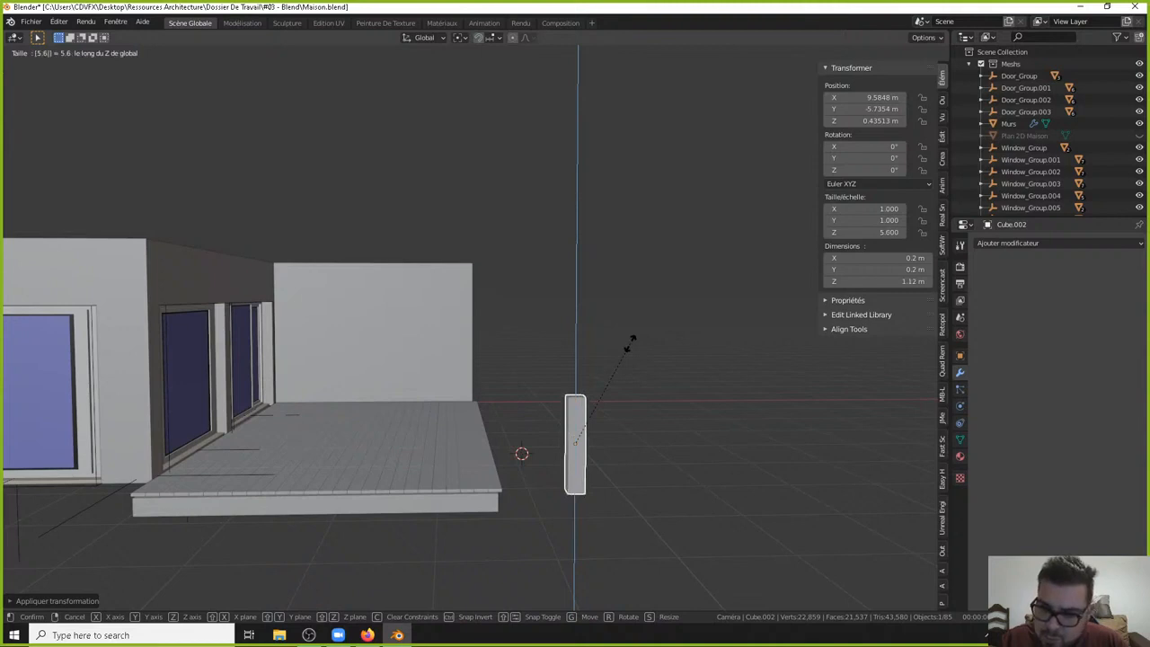
pyautogui.press('BackSpace')
pyautogui.press('BackSpace')
pyautogui.press('BackSpace')
pyautogui.click(632, 344)
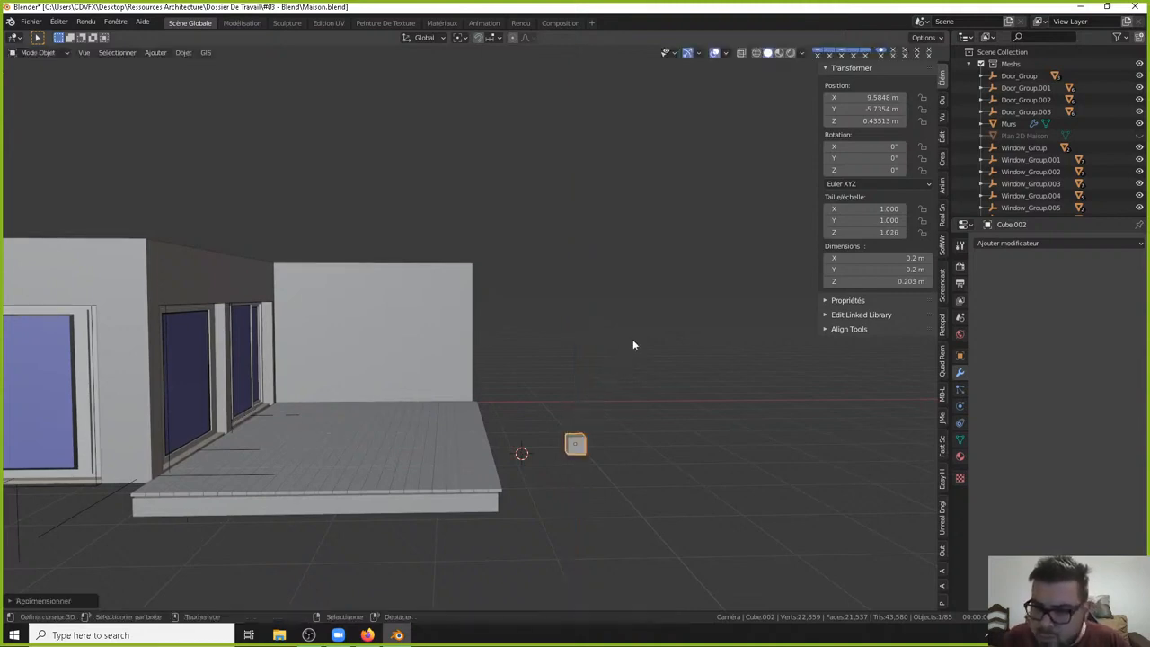
# Set the cube's Z dimension to 2.8 m to form a tall post.
pyautogui.moveTo(883, 281)
pyautogui.mouseDown()
pyautogui.moveTo(934, 281)
pyautogui.moveTo(885, 281)
pyautogui.mouseUp()
pyautogui.click(884, 282)
pyautogui.write('2.8')
pyautogui.press('Return')
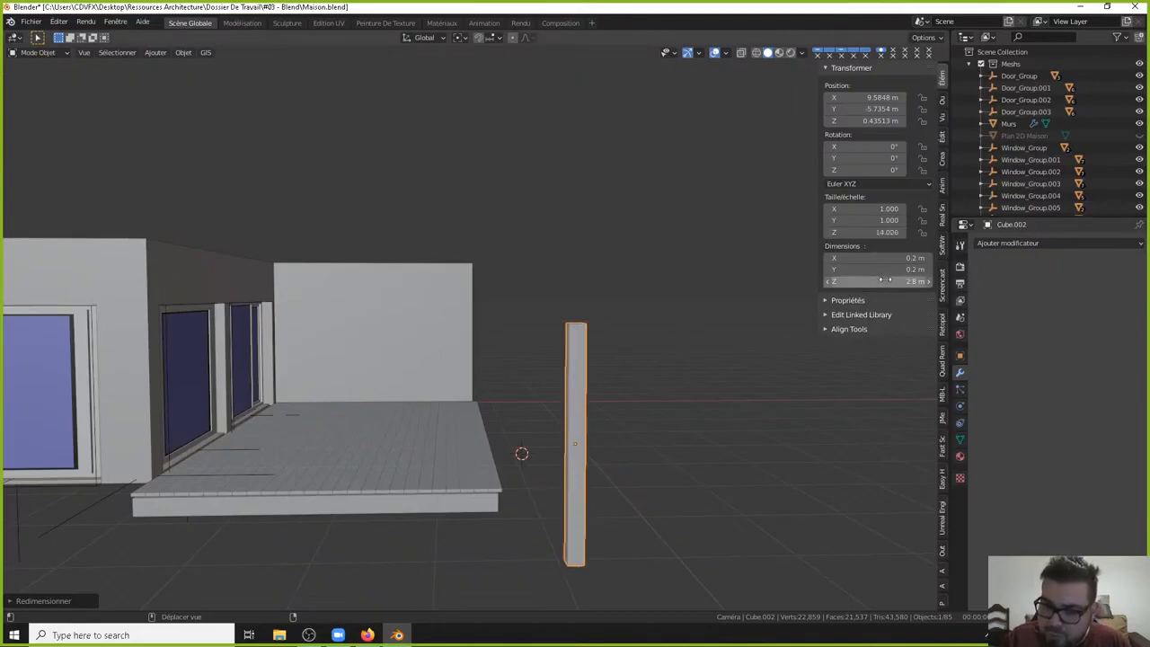
# Raise the post along Z to about 1.36 m so its base meets the terrace deck.
pyautogui.press('KP_1')
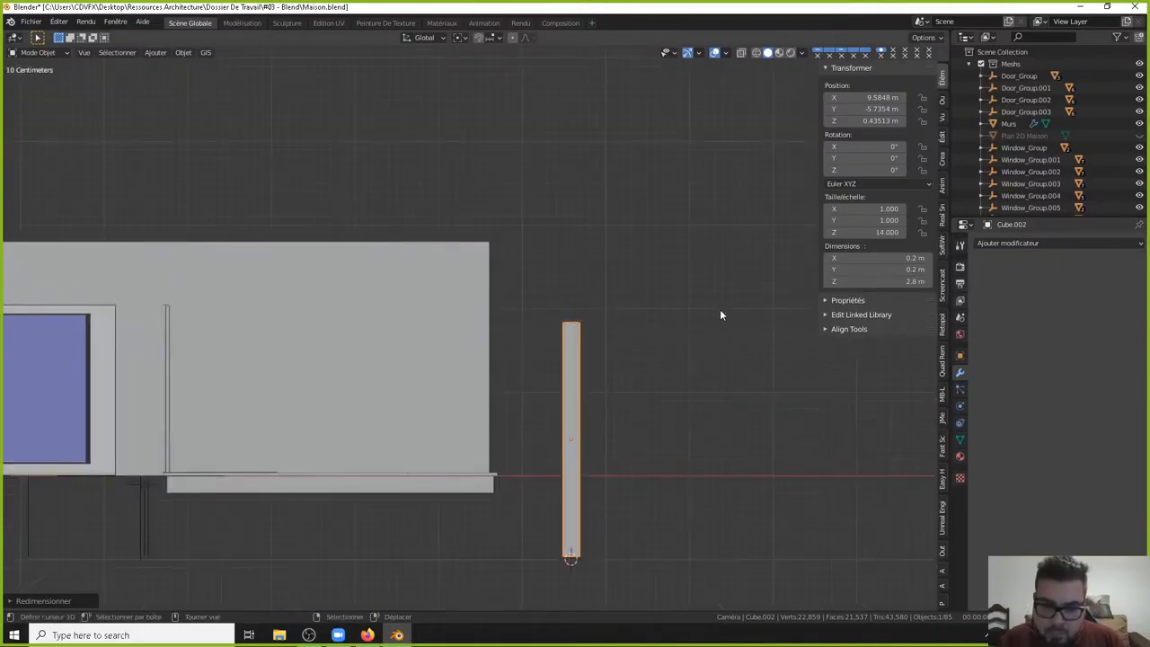
pyautogui.keyDown('shift'); pyautogui.moveTo(625, 347); pyautogui.dragTo(709, 380, button='middle'); pyautogui.keyUp('shift')
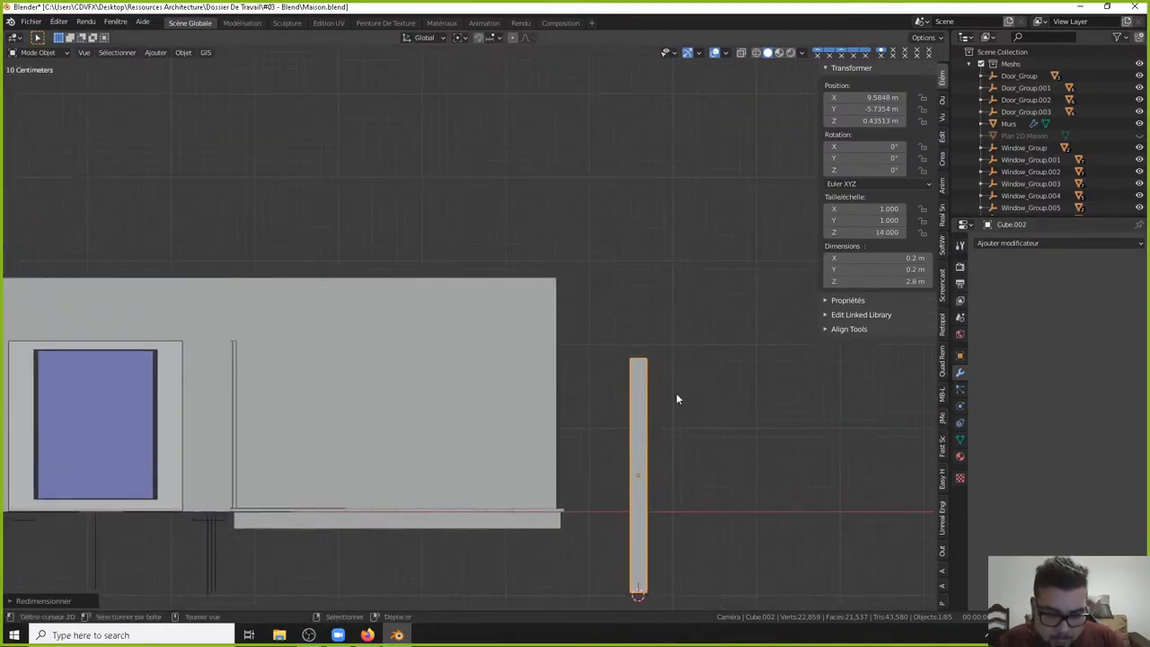
pyautogui.press('g')
pyautogui.press('z')
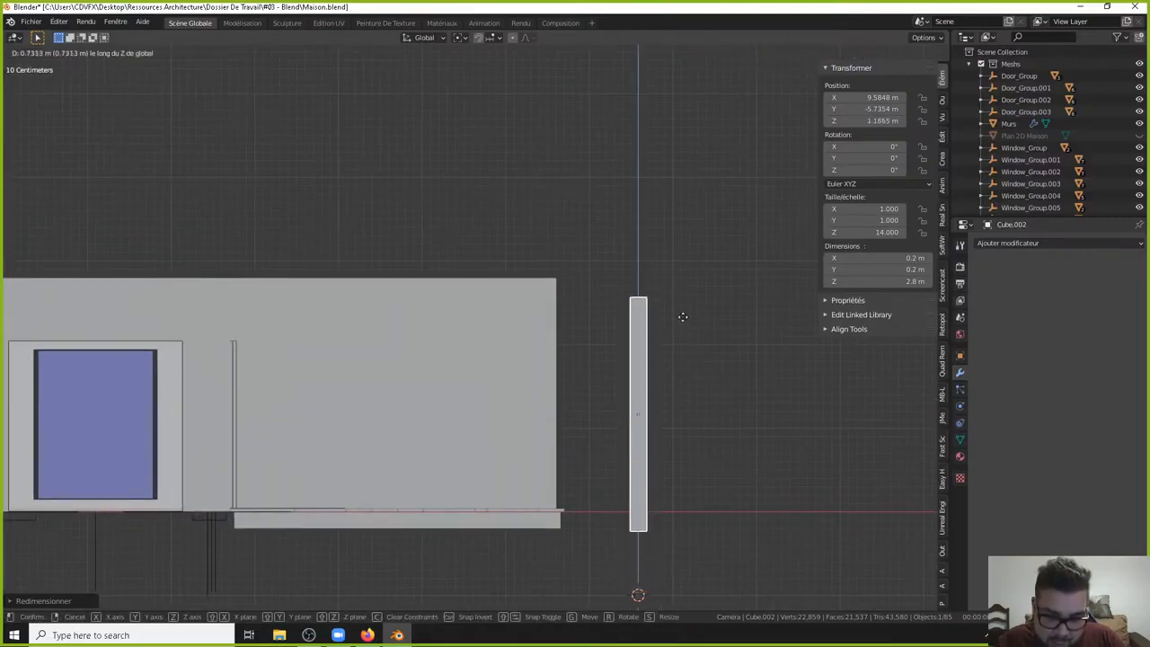
pyautogui.click(647, 152)
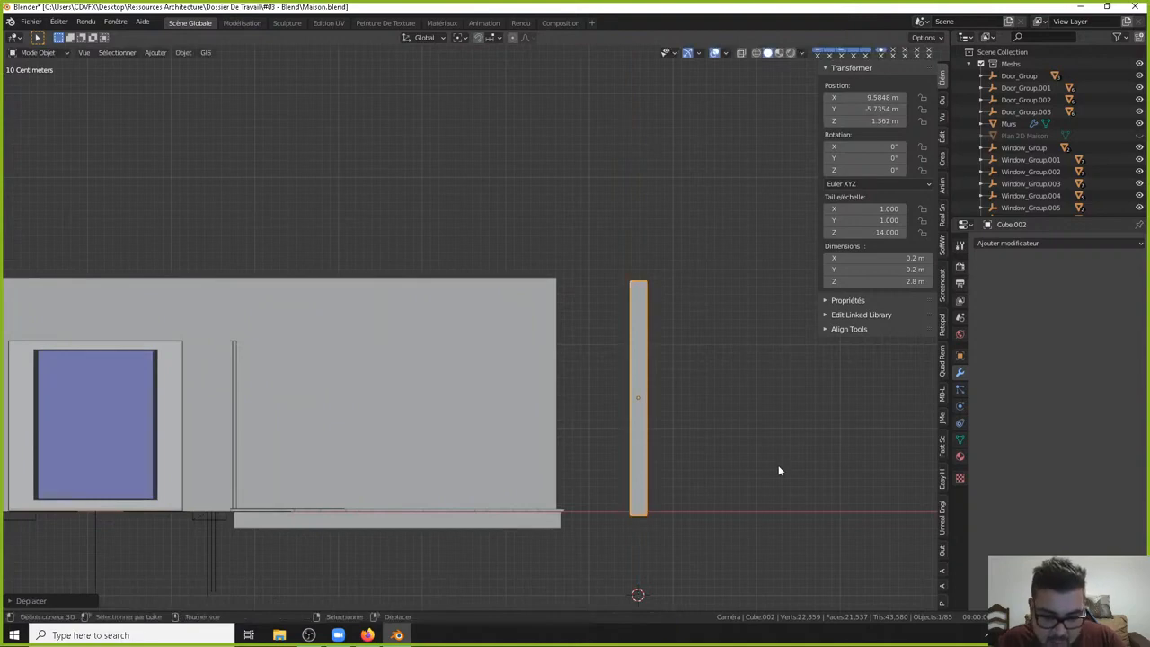
# Move the post along X to about 8.36 m, onto the terrace's outer front corner.
pyautogui.press('g')
pyautogui.press('y')
pyautogui.press('x')
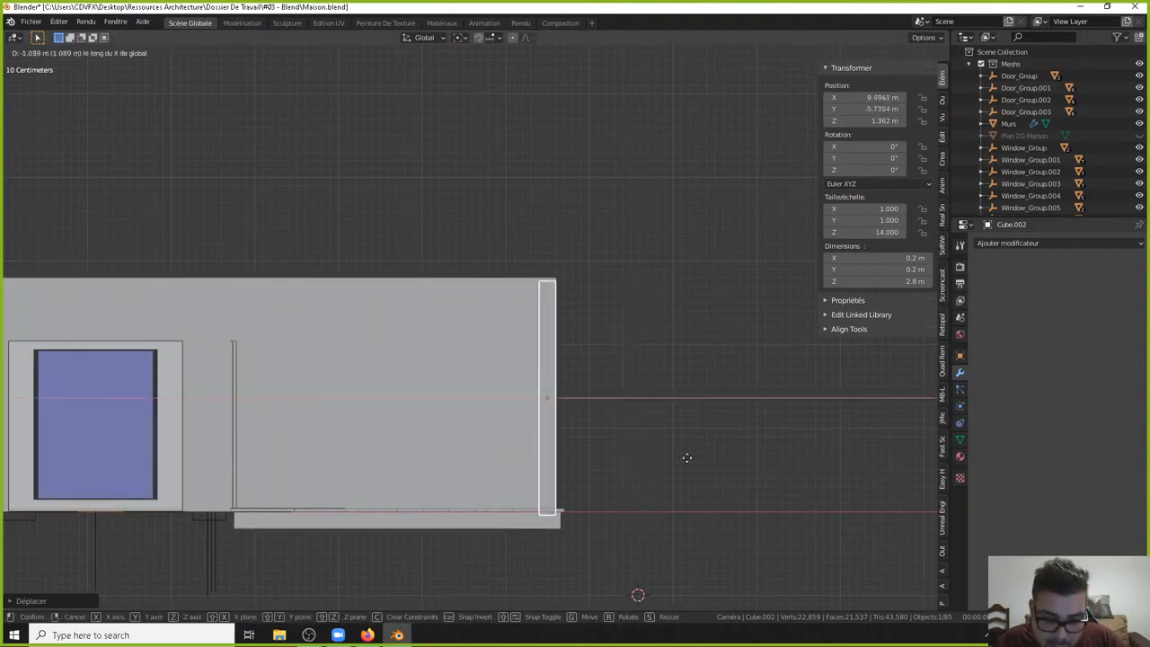
pyautogui.click(597, 458)
pyautogui.moveTo(595, 456); pyautogui.dragTo(637, 462, button='middle')
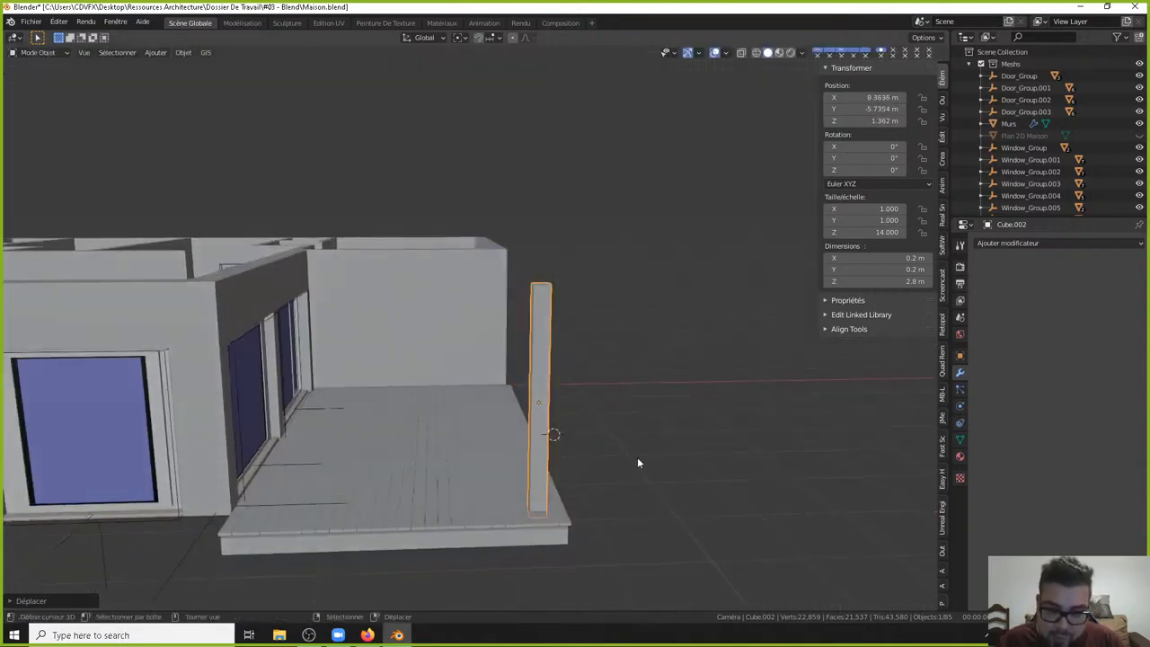
# Add an Array modifier to the post with a count of 3 and a relative X offset factor of -8.8.
pyautogui.press('KP_7')
pyautogui.keyDown('shift'); pyautogui.moveTo(563, 337); pyautogui.dragTo(555, 400, button='middle'); pyautogui.keyUp('shift')
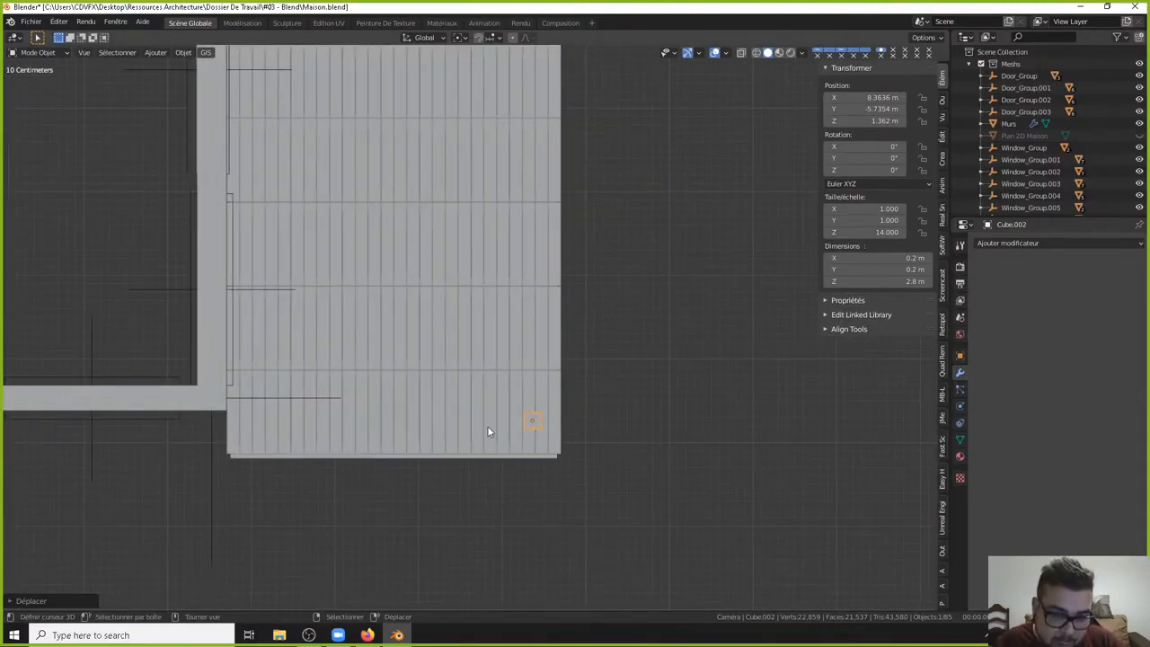
pyautogui.keyDown('shift'); pyautogui.moveTo(487, 431); pyautogui.dragTo(670, 410, button='middle'); pyautogui.keyUp('shift')
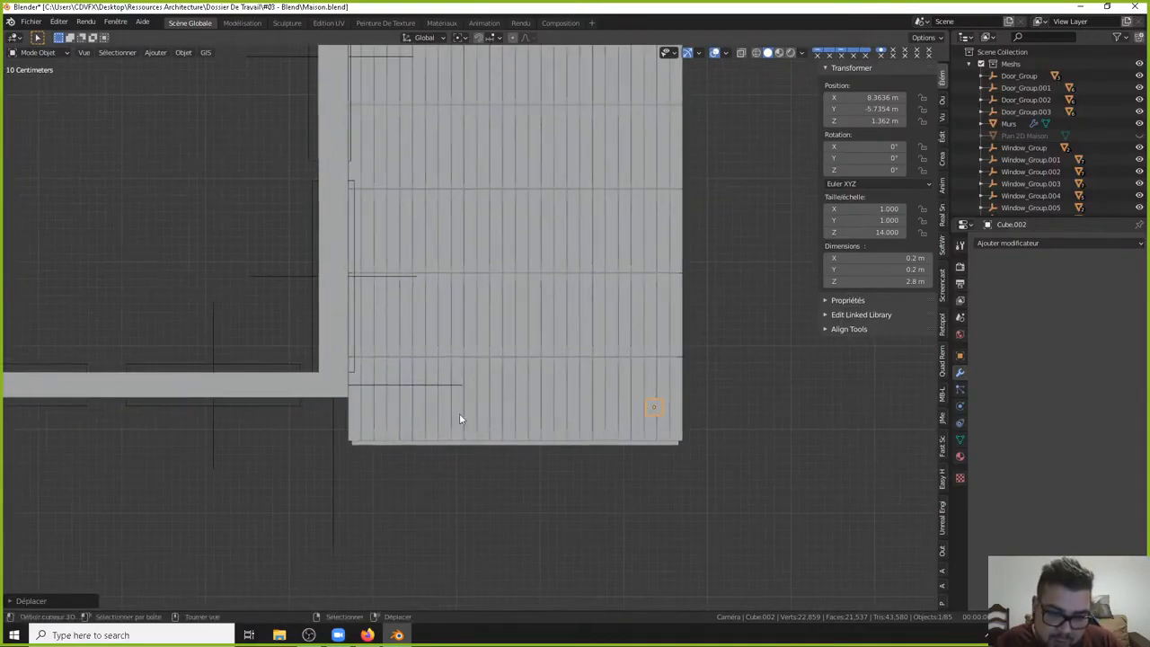
pyautogui.keyDown('shift'); pyautogui.moveTo(456, 294); pyautogui.dragTo(447, 356, button='middle'); pyautogui.keyUp('shift')
pyautogui.keyDown('shift'); pyautogui.moveTo(466, 317); pyautogui.dragTo(476, 405, button='middle'); pyautogui.keyUp('shift')
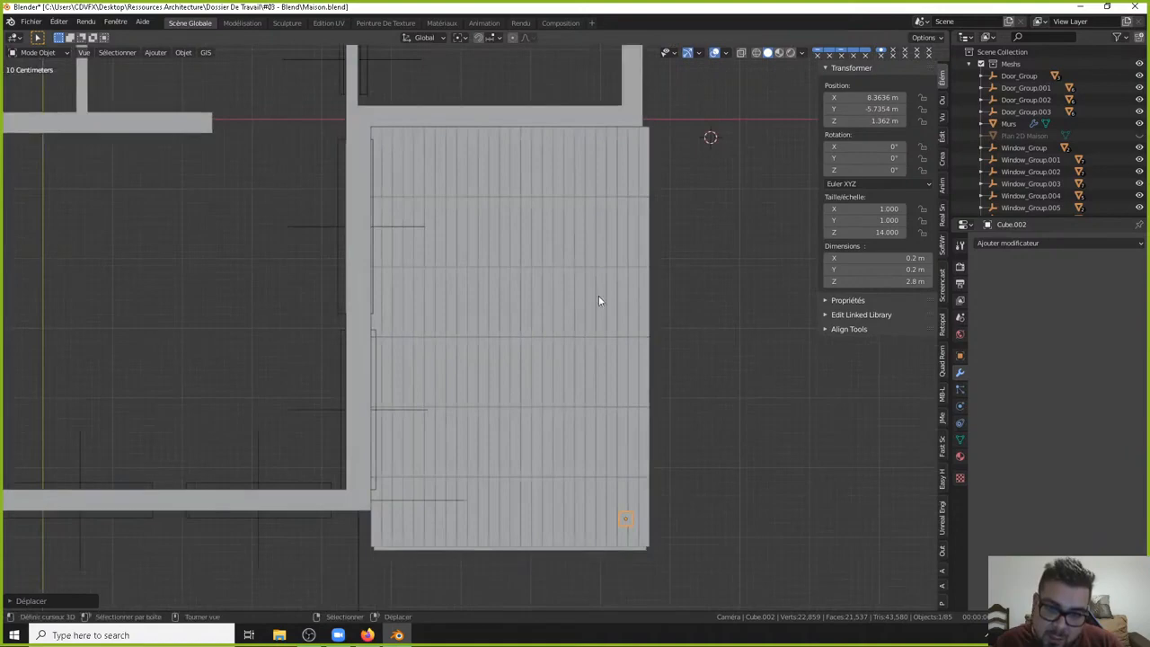
pyautogui.keyDown('shift'); pyautogui.moveTo(635, 472); pyautogui.dragTo(636, 429, button='middle'); pyautogui.keyUp('shift')
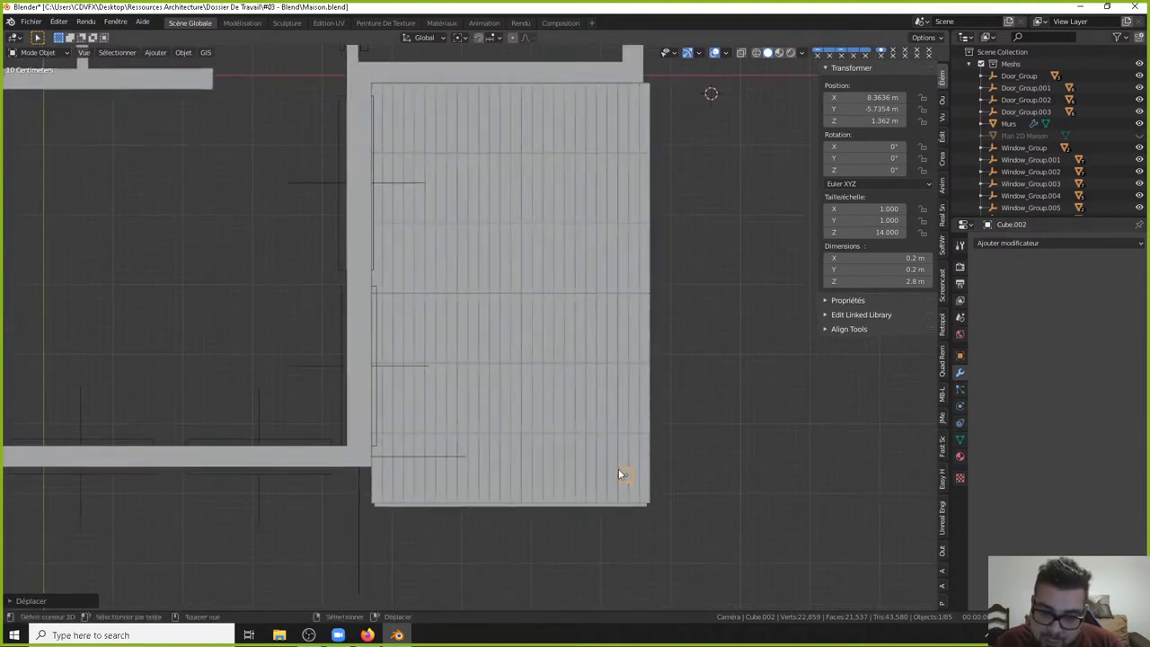
pyautogui.click(1022, 245)
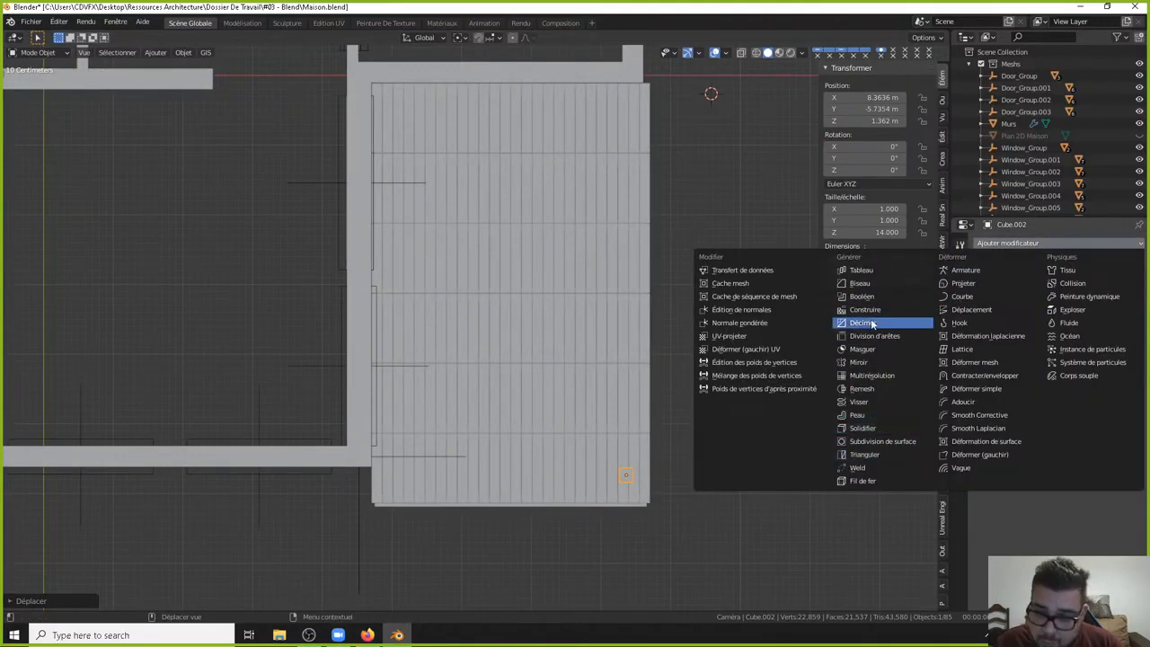
pyautogui.click(878, 269)
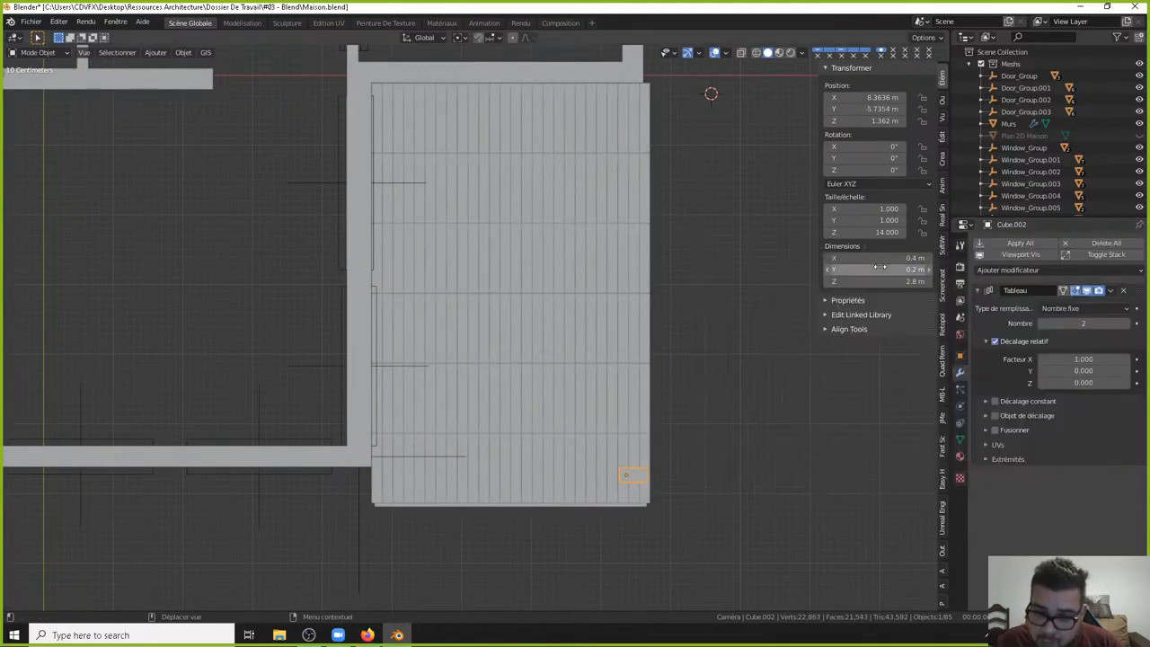
pyautogui.click(1126, 323)
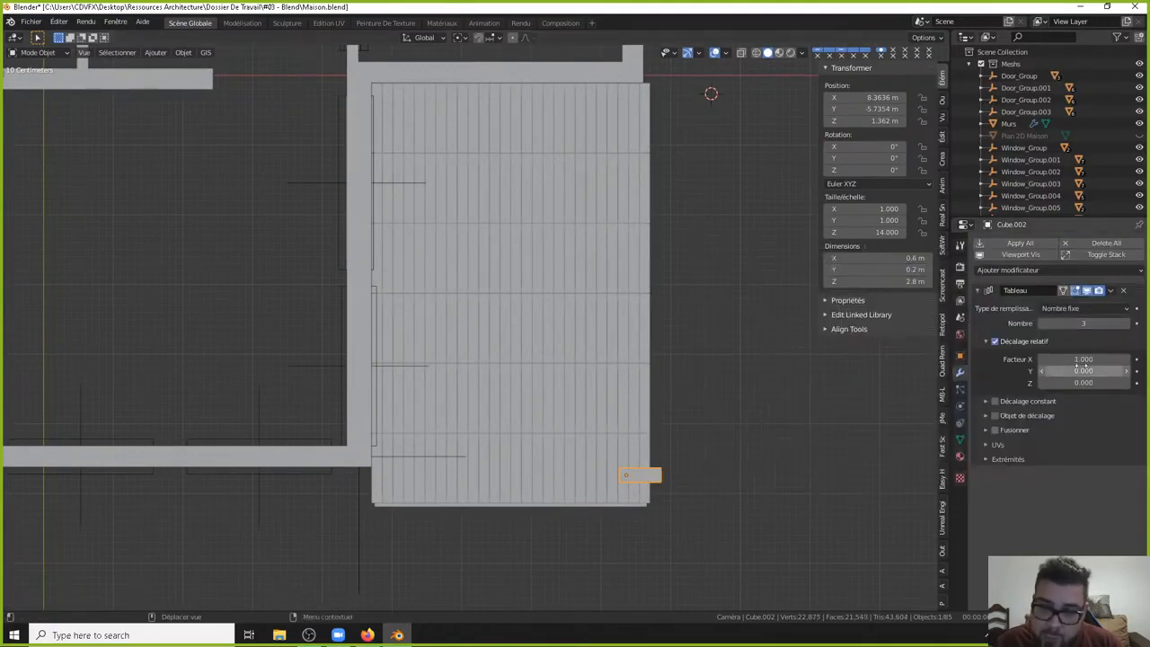
pyautogui.moveTo(1084, 358); pyautogui.dragTo(1145, 358)
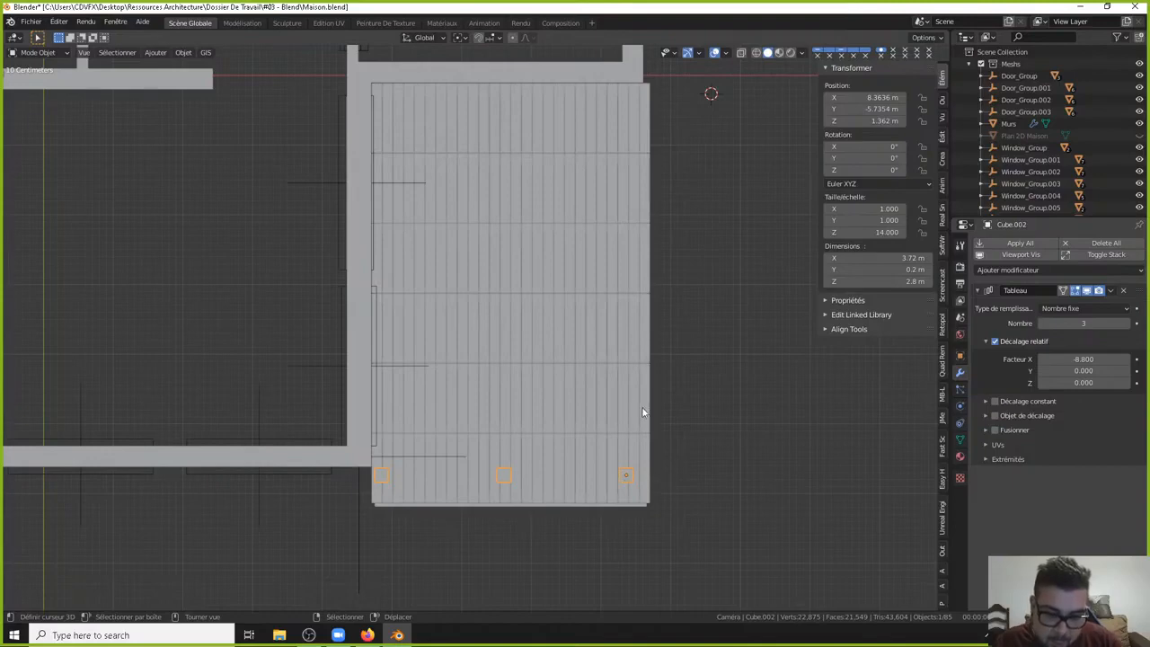
# Duplicate the post's Array modifier and set the copy's relative X offset factor to 0.
pyautogui.click(1110, 290)
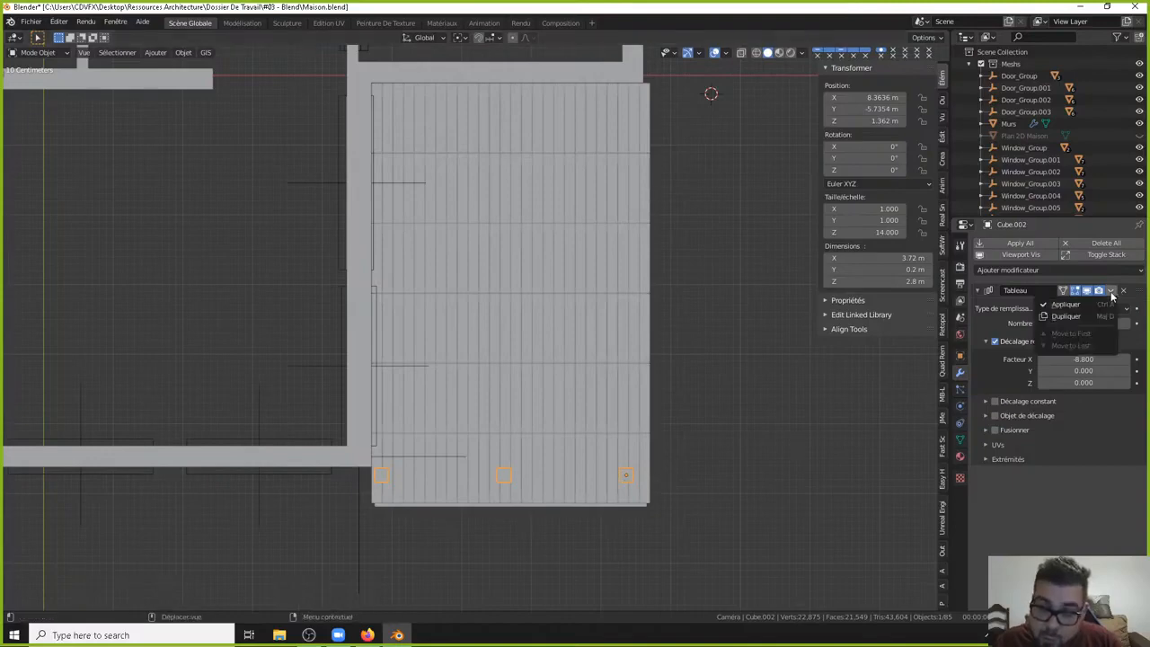
pyautogui.click(1088, 318)
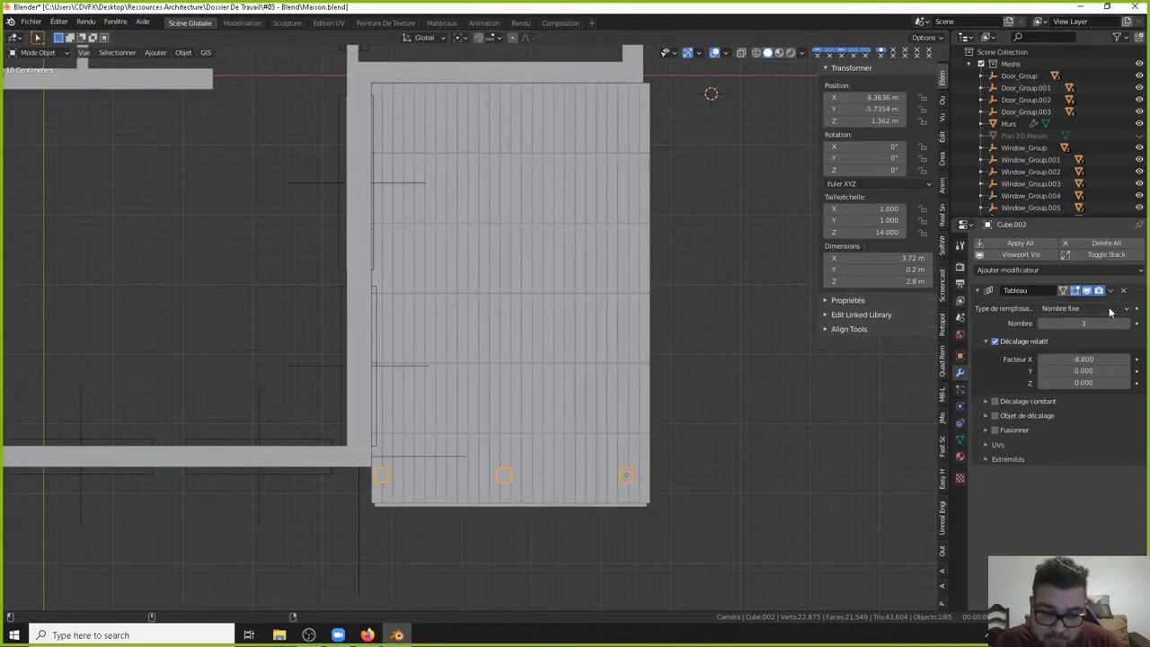
pyautogui.scroll(-2, 1100, 499)
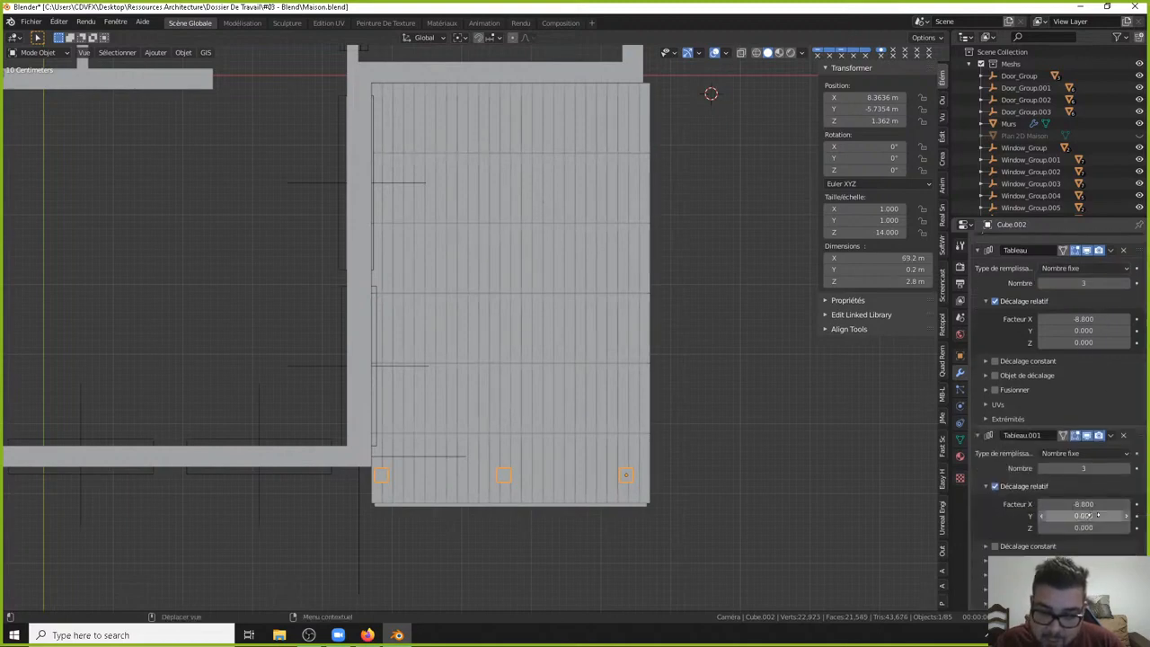
pyautogui.click(1093, 504)
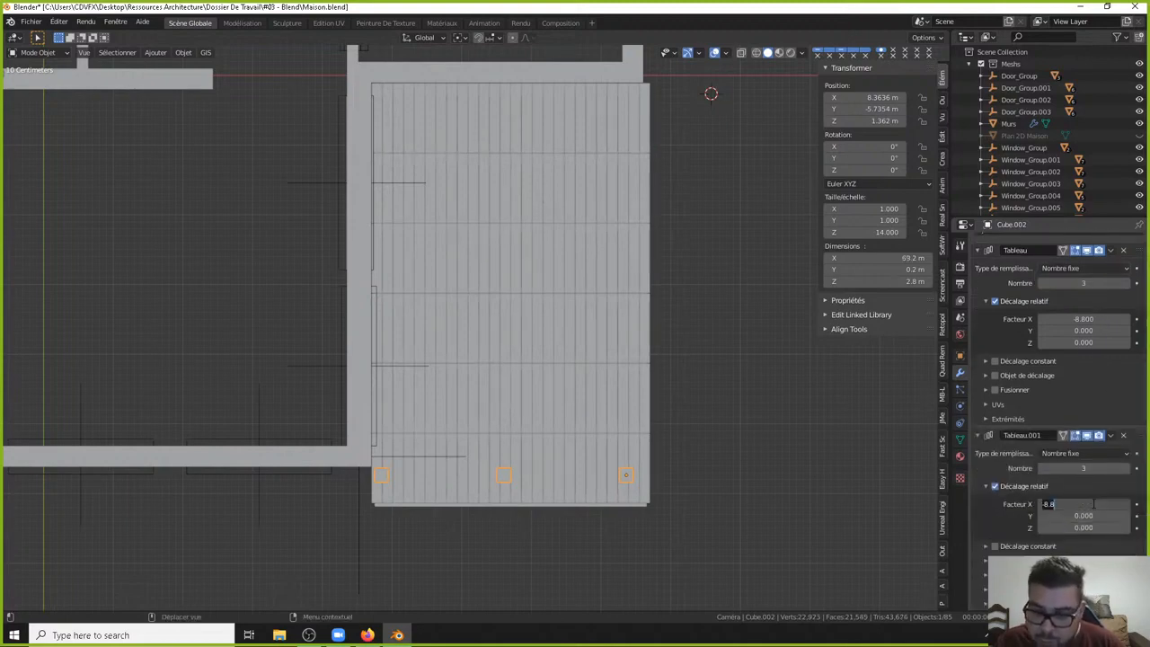
pyautogui.write('0')
pyautogui.press('Return')
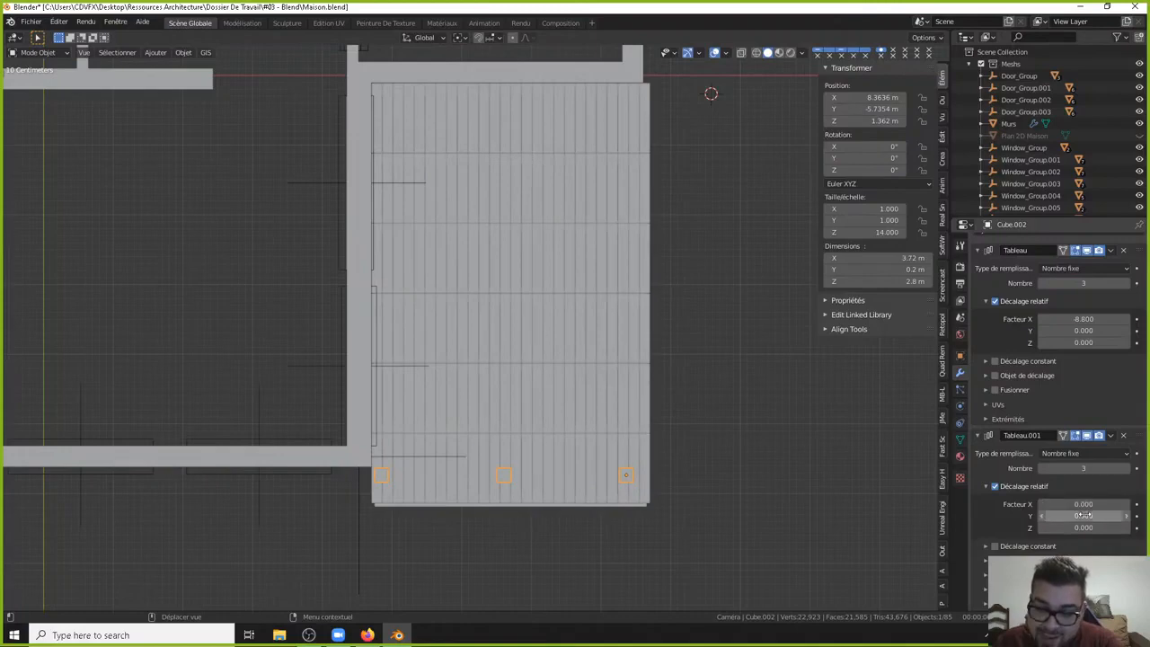
# Set the second array's relative Y offset factor to 13.8 to repeat the row of posts along the terrace's depth.
pyautogui.moveTo(1084, 516); pyautogui.dragTo(1113, 510)
pyautogui.click(1091, 517)
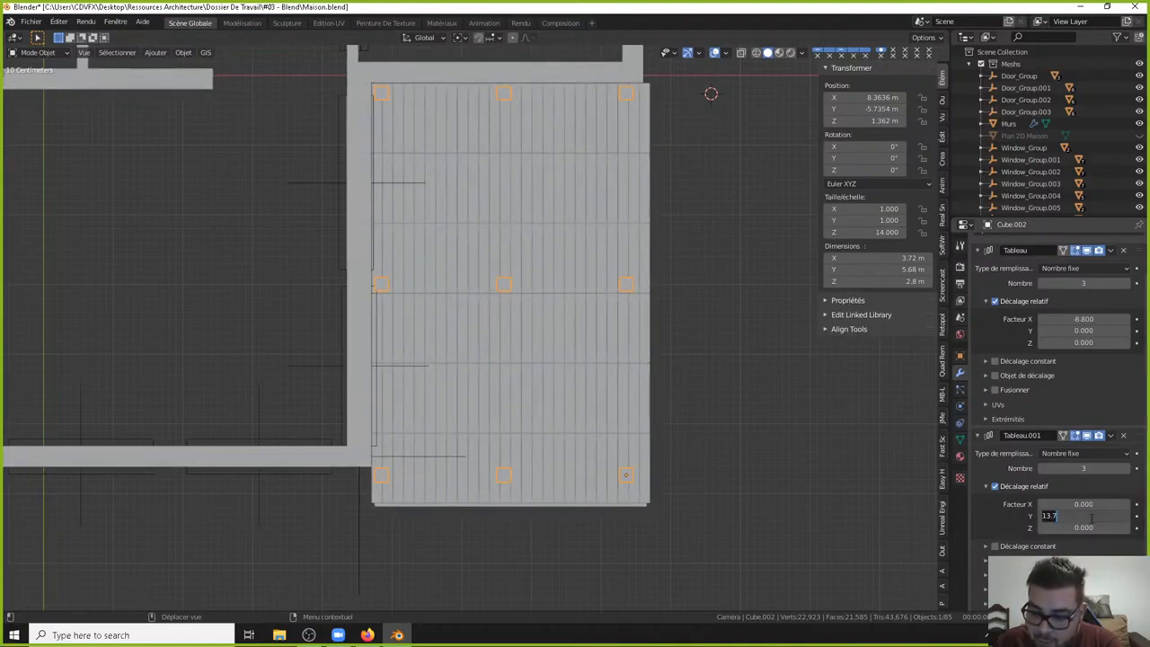
pyautogui.write('13.8')
pyautogui.press('Return')
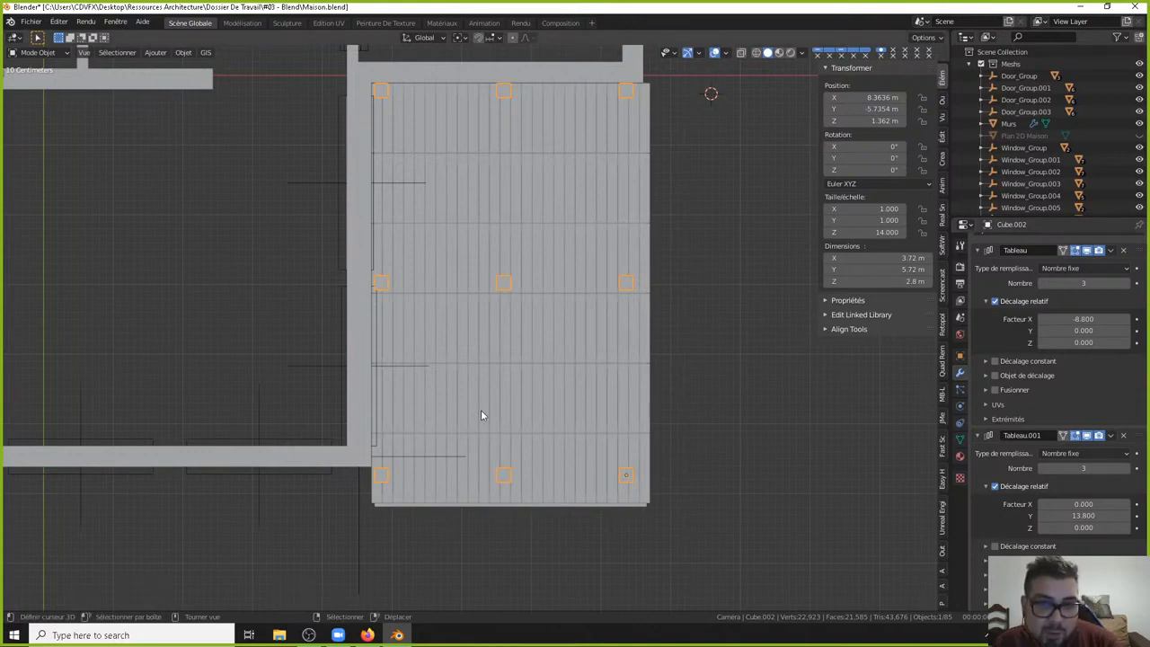
pyautogui.keyDown('shift'); pyautogui.moveTo(471, 156); pyautogui.dragTo(476, 199, button='middle'); pyautogui.keyUp('shift')
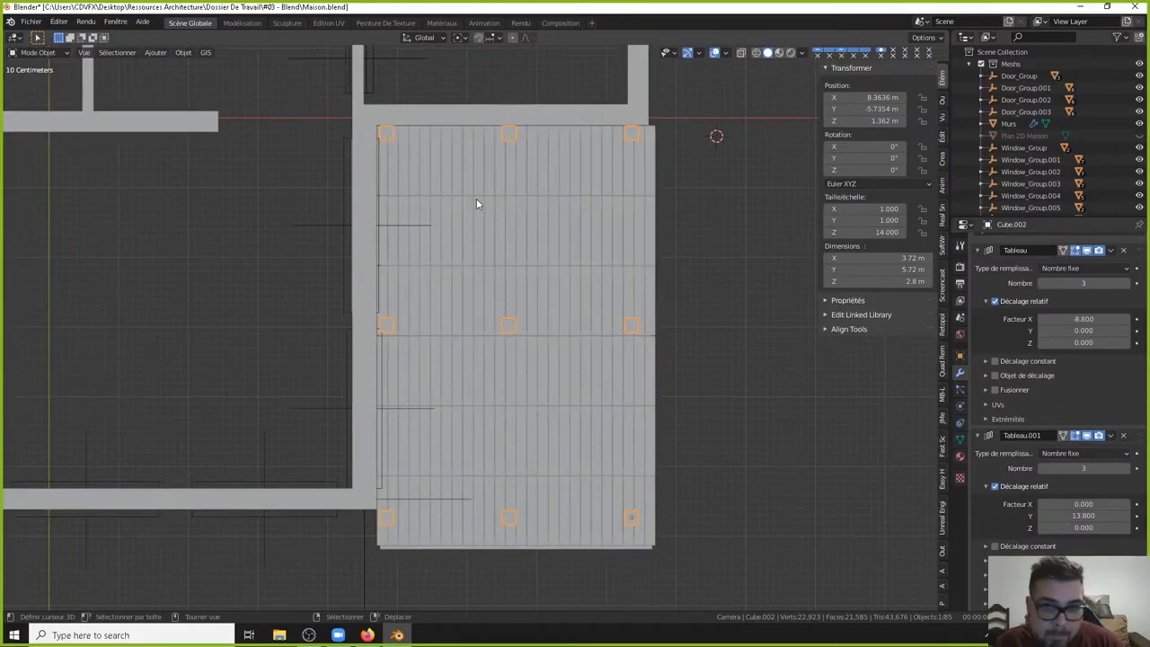
pyautogui.moveTo(563, 201); pyautogui.dragTo(428, 57, button='middle')
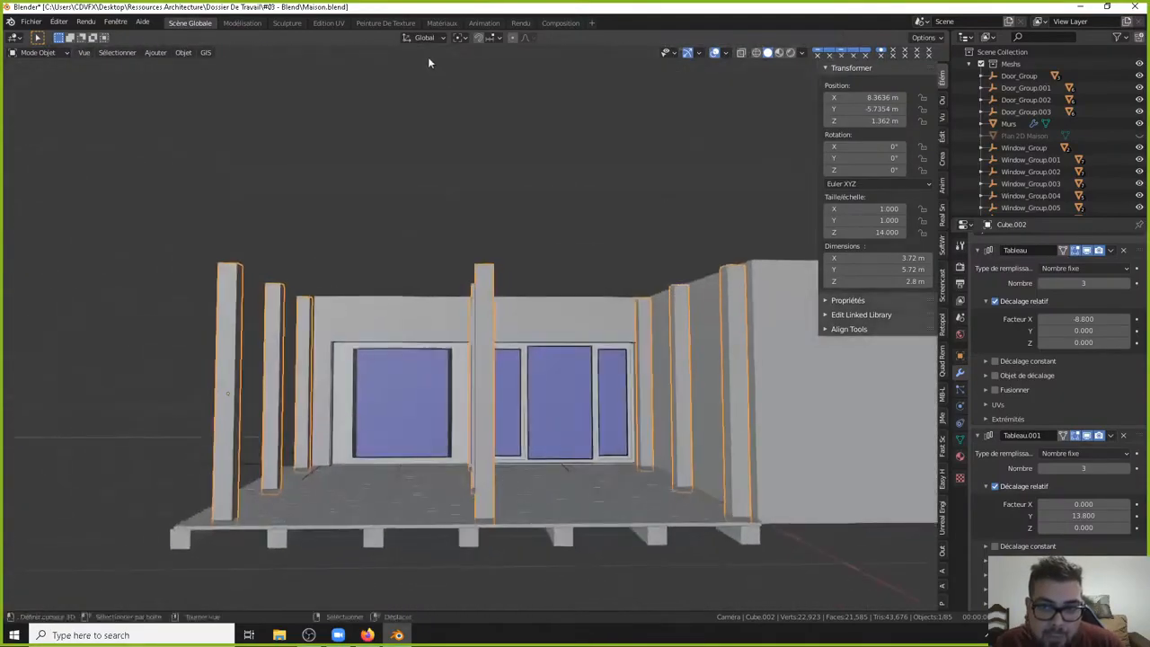
pyautogui.moveTo(579, 158); pyautogui.dragTo(659, 208, button='middle')
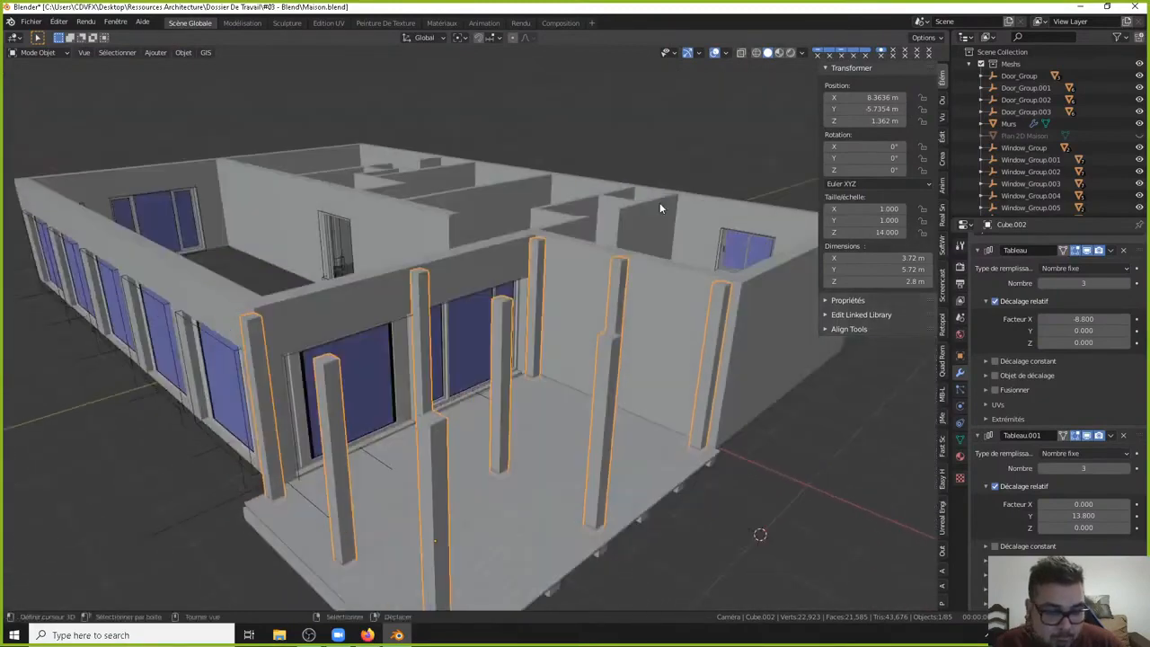
# Add a cube at the terrace's outer front post and scale it by 0.05 along Z into a flat slab.
pyautogui.press('KP_7')
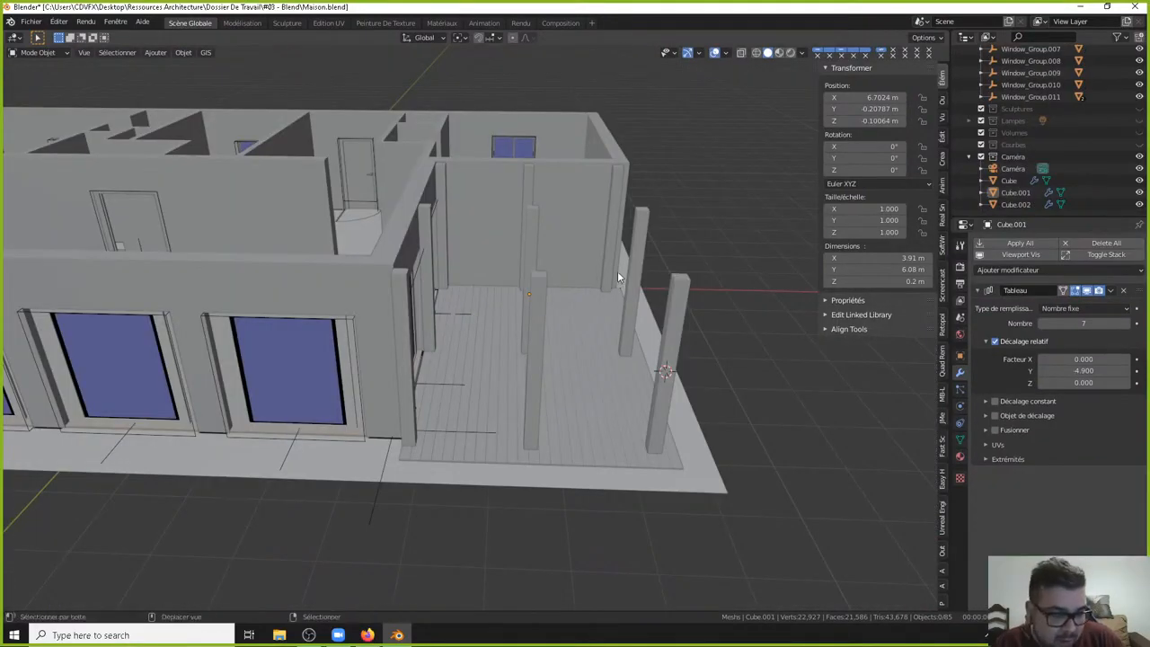
pyautogui.hotkey('shift', 'a')
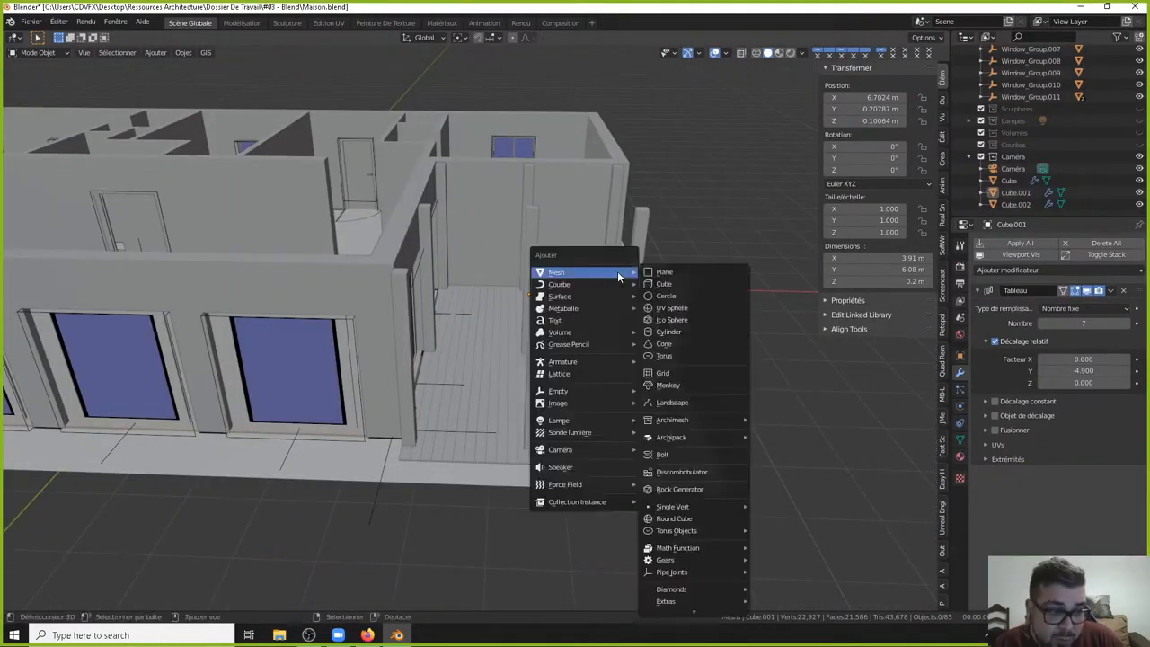
pyautogui.click(689, 285)
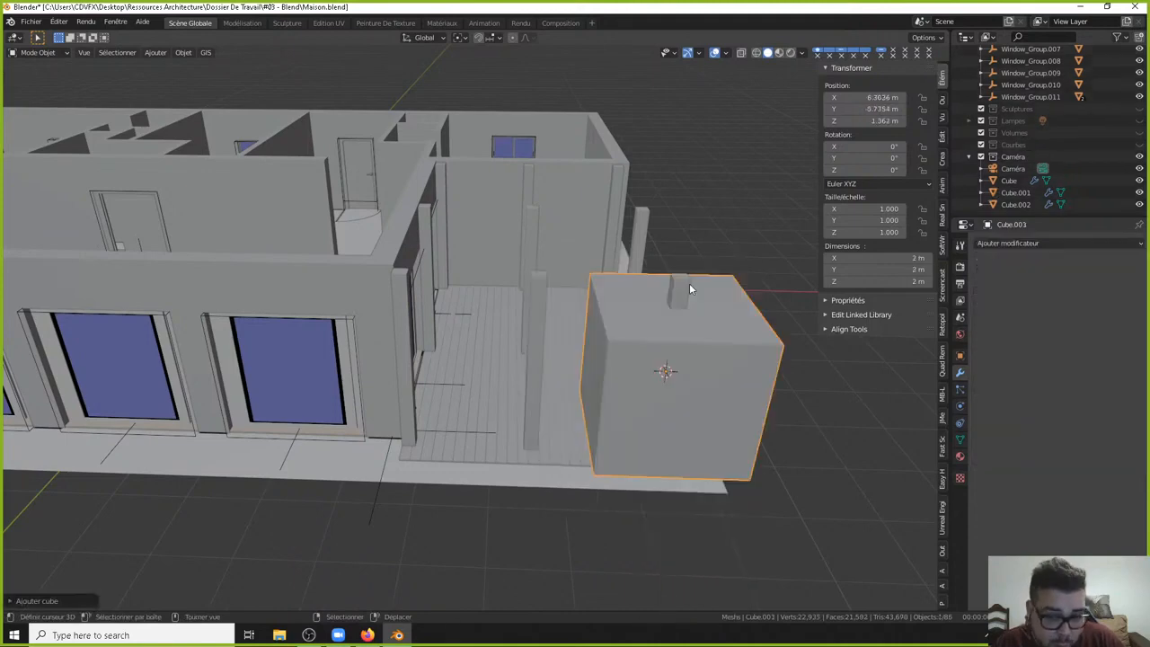
pyautogui.press('KP_7')
pyautogui.keyDown('shift'); pyautogui.moveTo(687, 280); pyautogui.dragTo(655, 282, button='middle'); pyautogui.keyUp('shift')
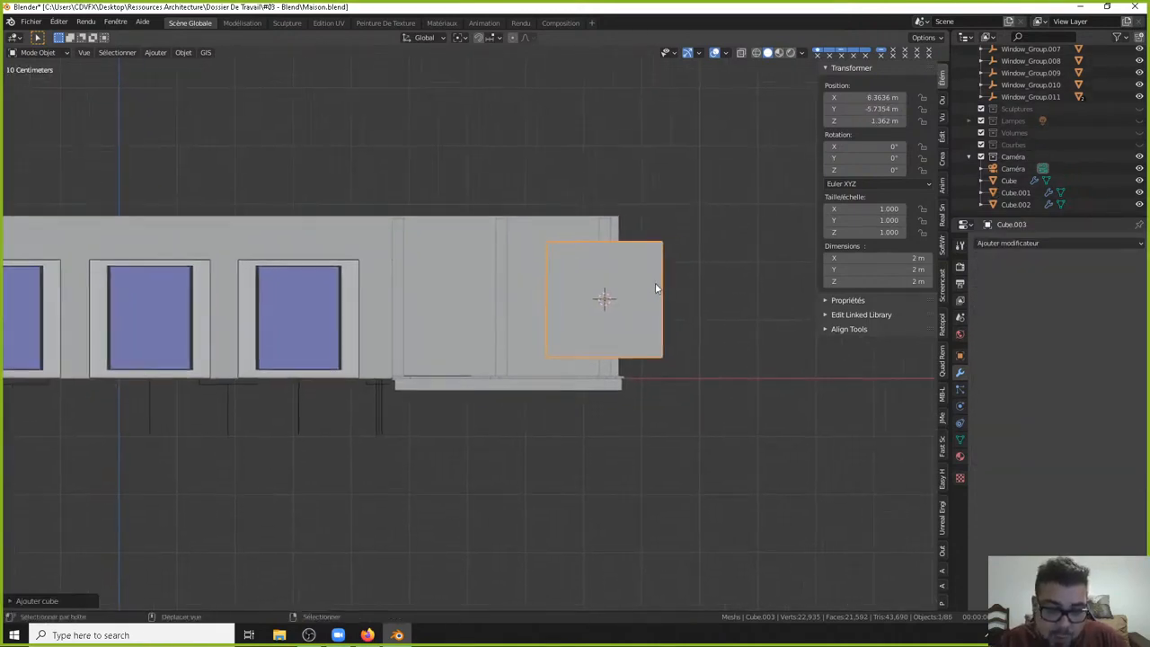
pyautogui.write('sz0.05')
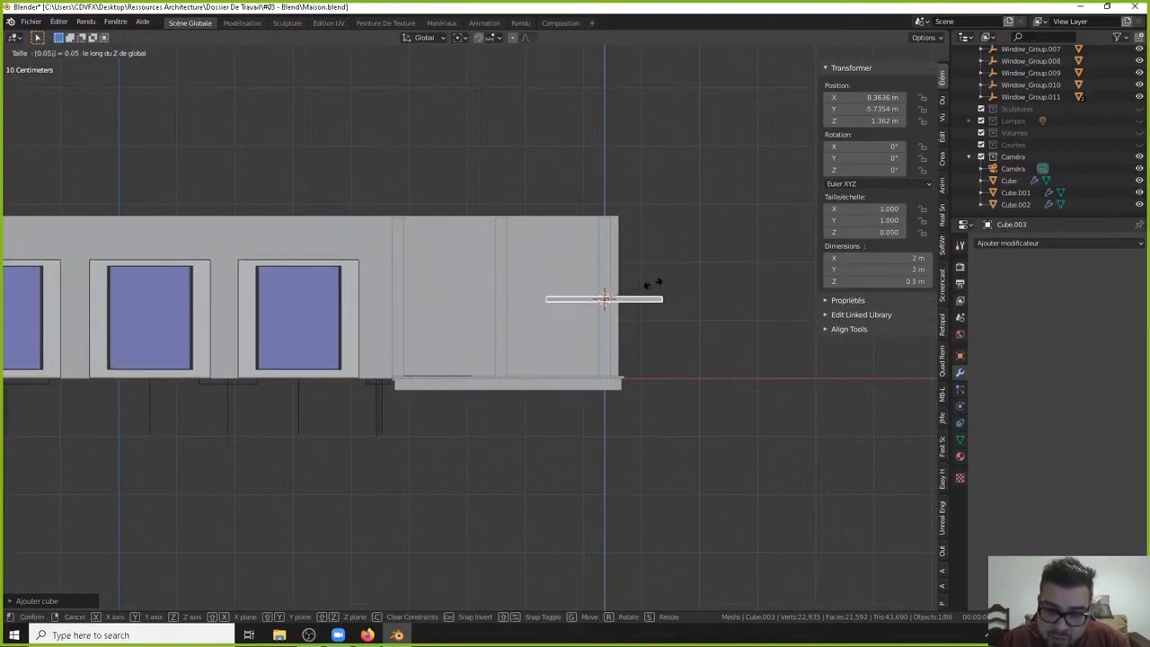
pyautogui.press('Return')
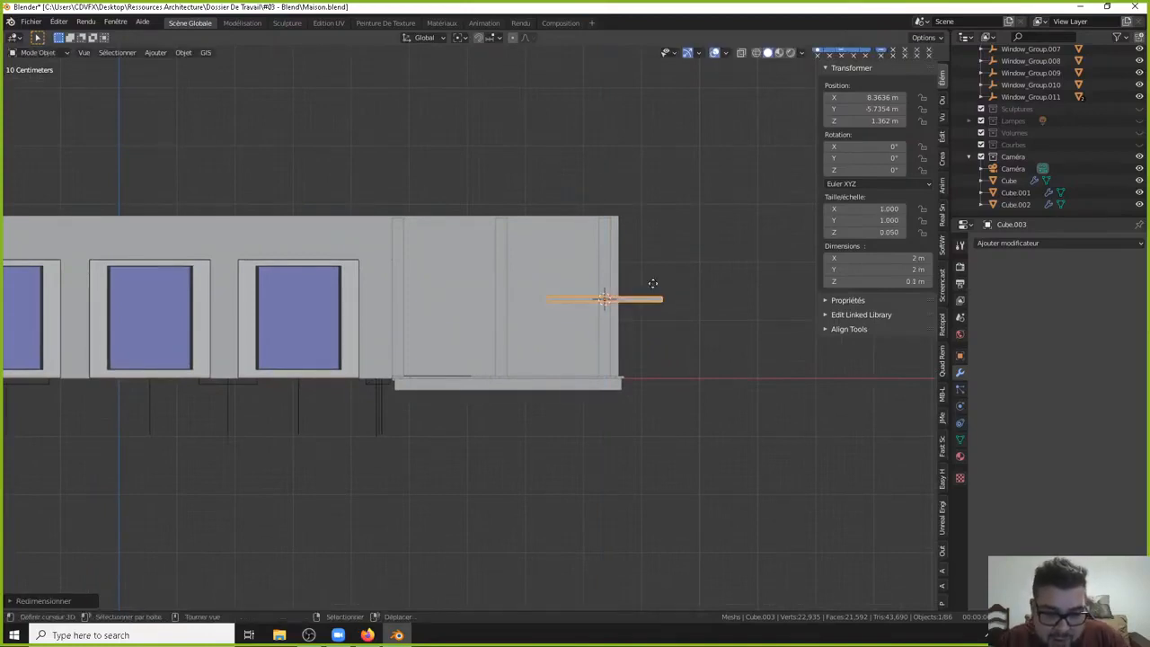
# Raise the flat slab along Z to about 2.81 m so it rests on top of the posts.
pyautogui.press('g')
pyautogui.press('z')
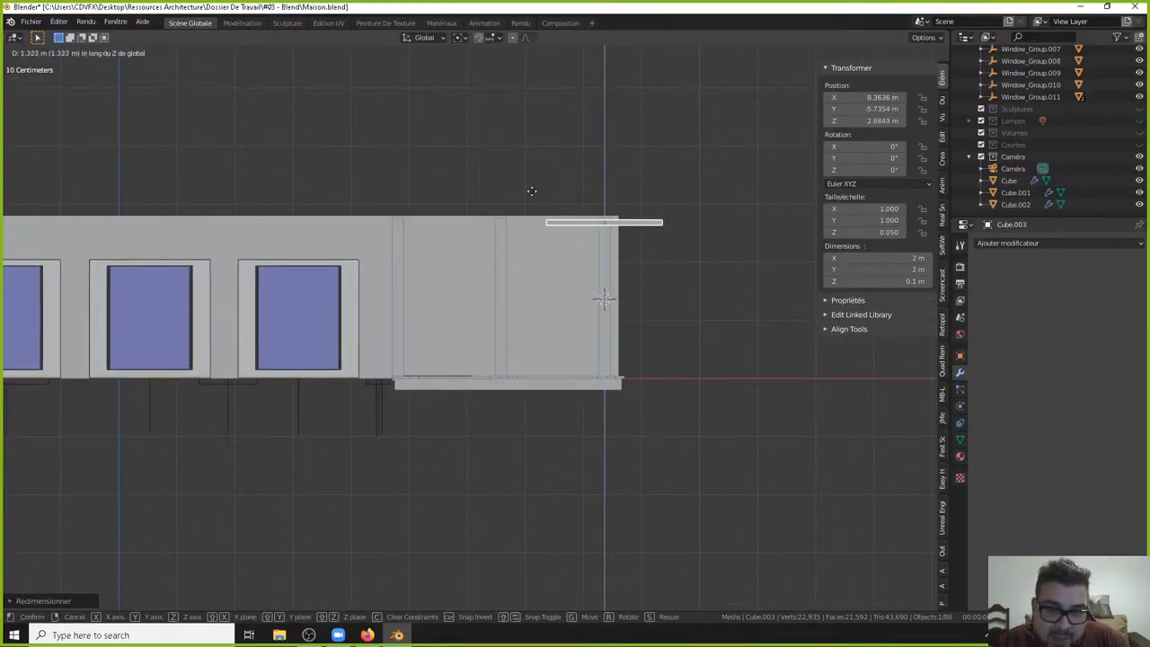
pyautogui.click(536, 120)
pyautogui.scroll(3, 656, 224)
pyautogui.keyDown('shift'); pyautogui.moveTo(656, 218); pyautogui.dragTo(518, 383, button='middle'); pyautogui.keyUp('shift')
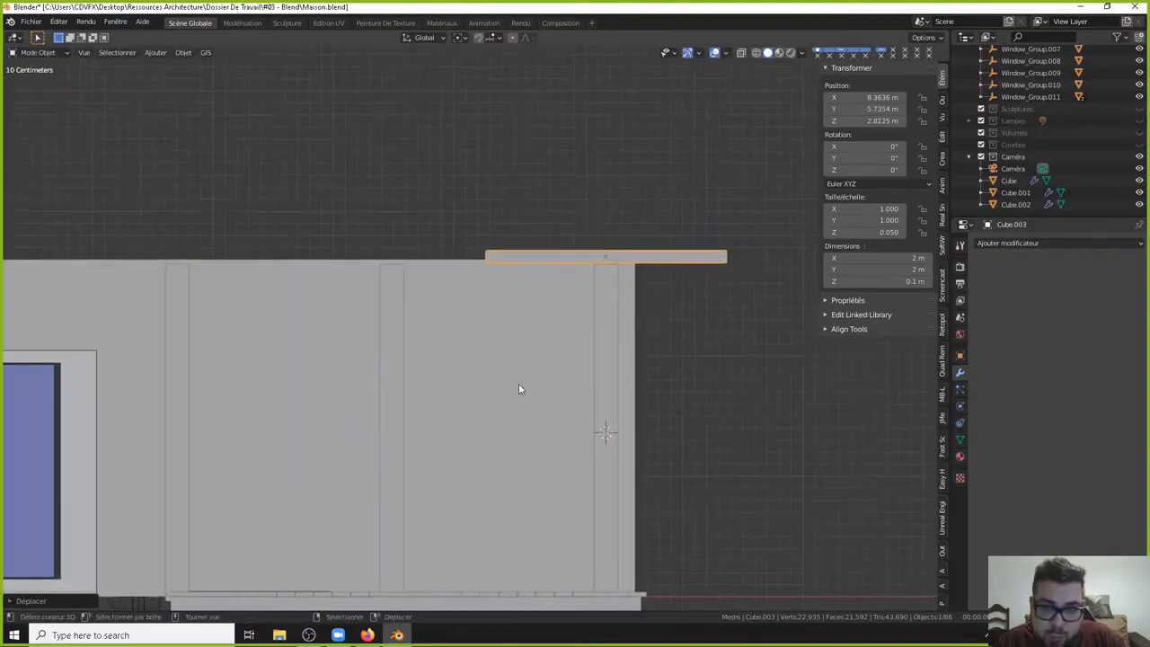
pyautogui.scroll(2, 570, 361)
pyautogui.keyDown('shift'); pyautogui.moveTo(620, 340); pyautogui.dragTo(556, 391, button='middle'); pyautogui.keyUp('shift')
pyautogui.scroll(3, 598, 368)
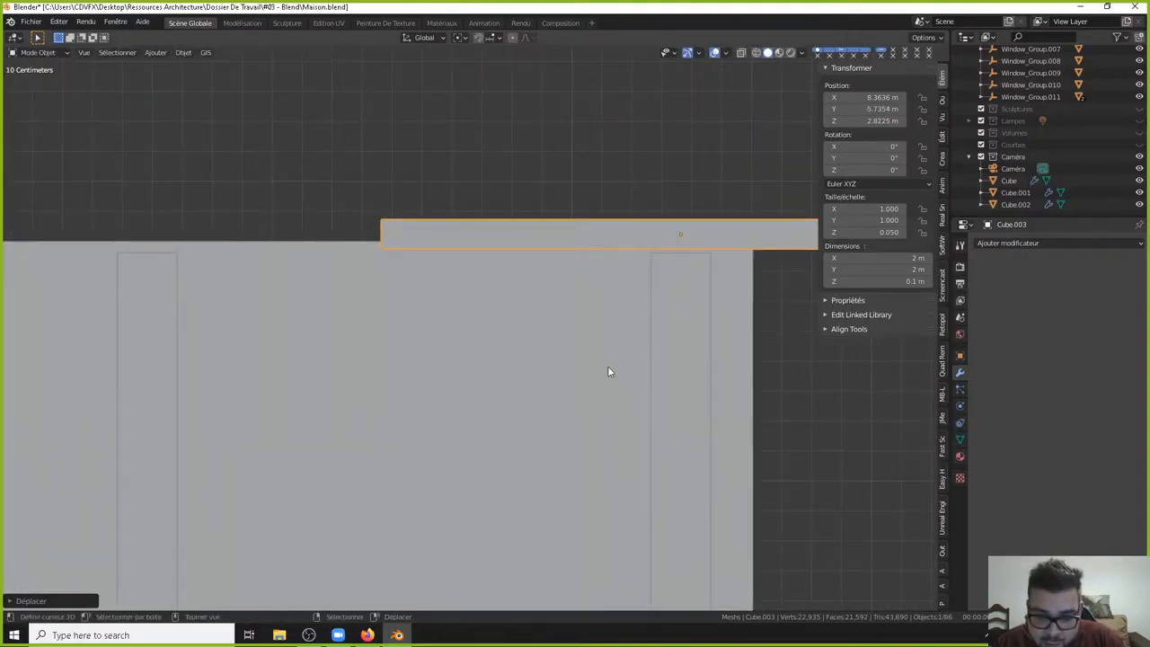
pyautogui.press('g')
pyautogui.press('z')
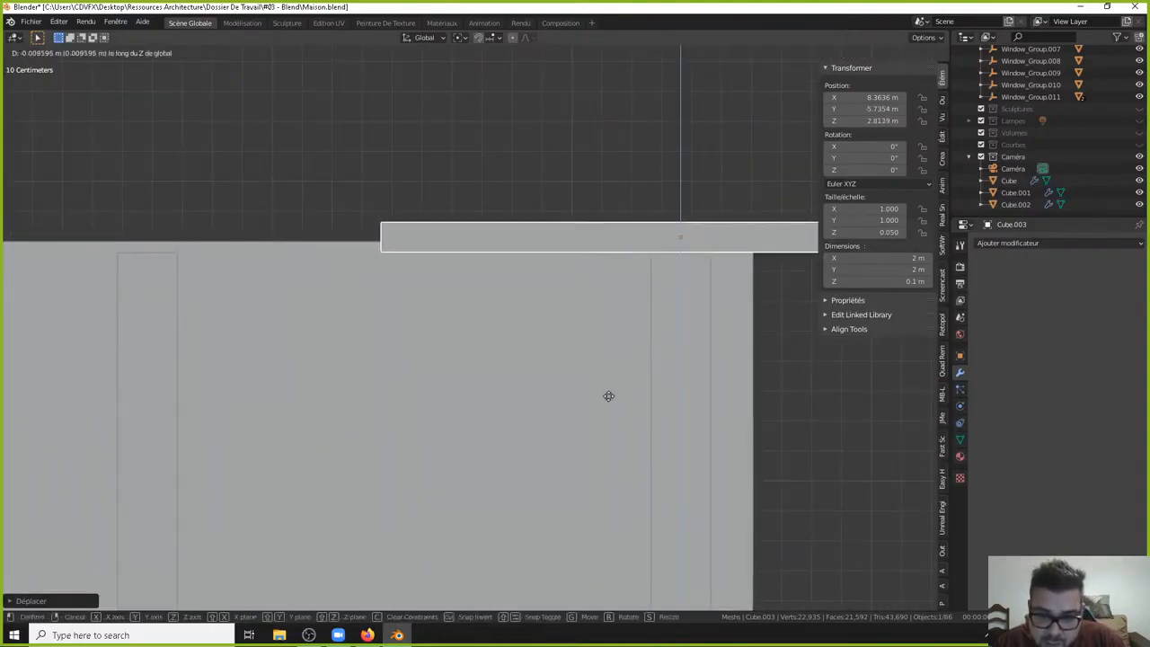
pyautogui.click(620, 382)
# Center the slab over the terrace by moving it to about 6.59 m in X and -3.01 m in Y.
pyautogui.scroll(-2, 592, 351)
pyautogui.keyDown('shift'); pyautogui.moveTo(569, 321); pyautogui.dragTo(678, 319, button='middle'); pyautogui.keyUp('shift')
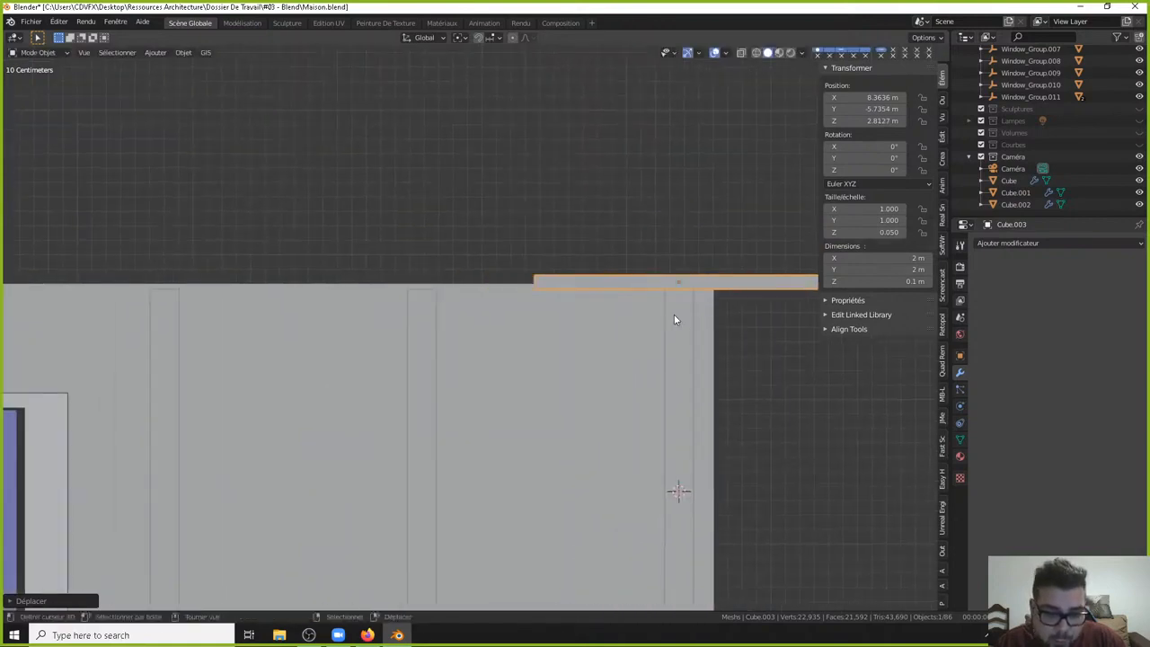
pyautogui.press('g')
pyautogui.press('x')
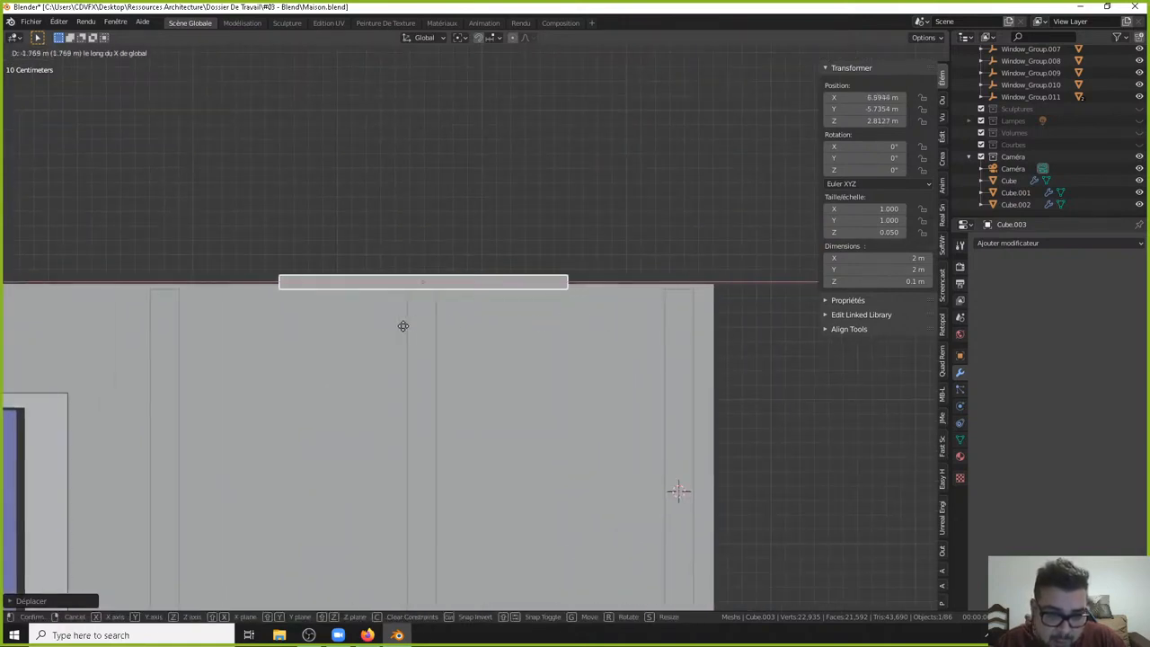
pyautogui.click(419, 318)
pyautogui.press('KP_7')
pyautogui.scroll(-4, 431, 327)
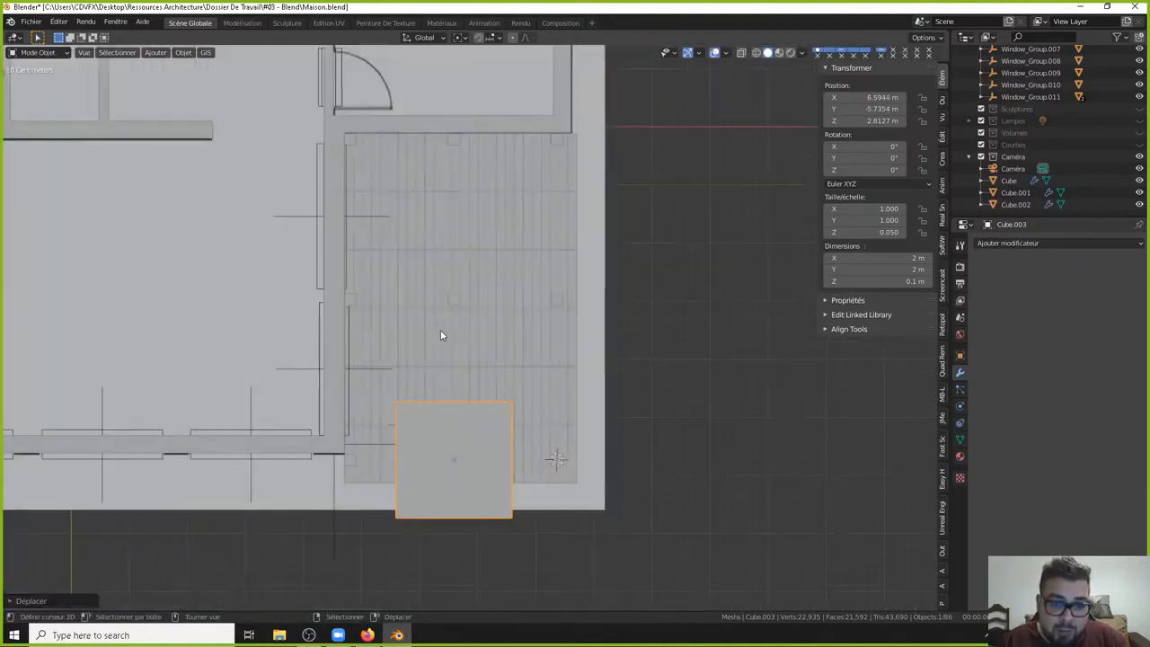
pyautogui.press('g')
pyautogui.press('y')
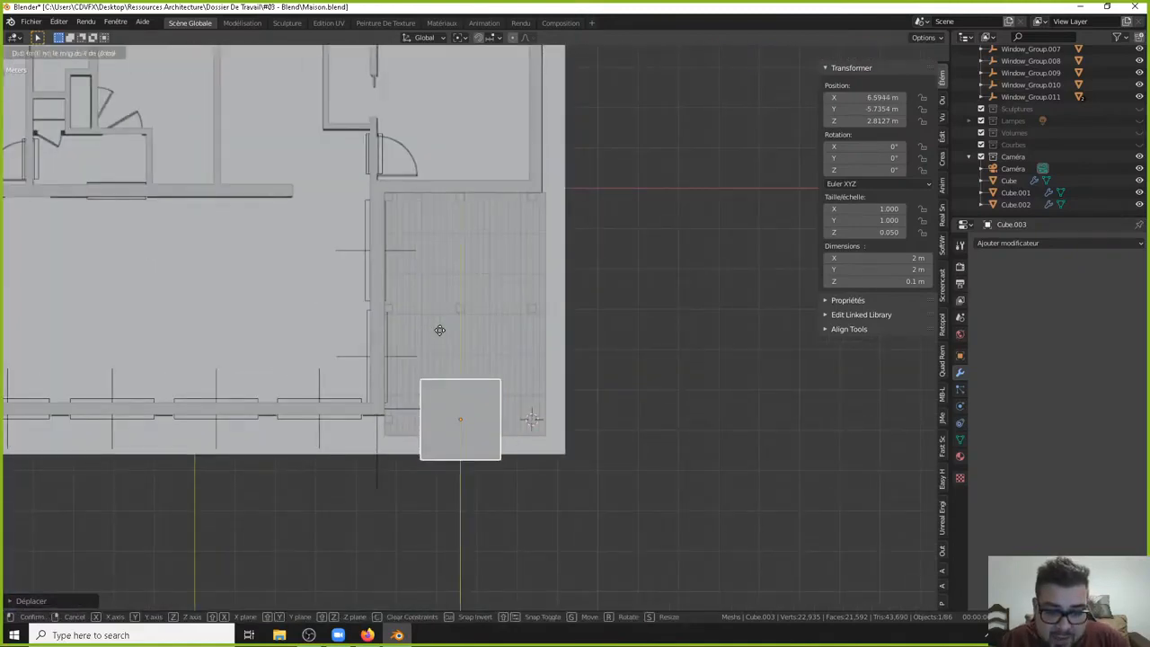
pyautogui.click(451, 188)
# Widen the slab along X to about 4.23 m and shift it to about X 6.84 m, from the house wall past the terrace edge.
pyautogui.press('s')
pyautogui.press('x')
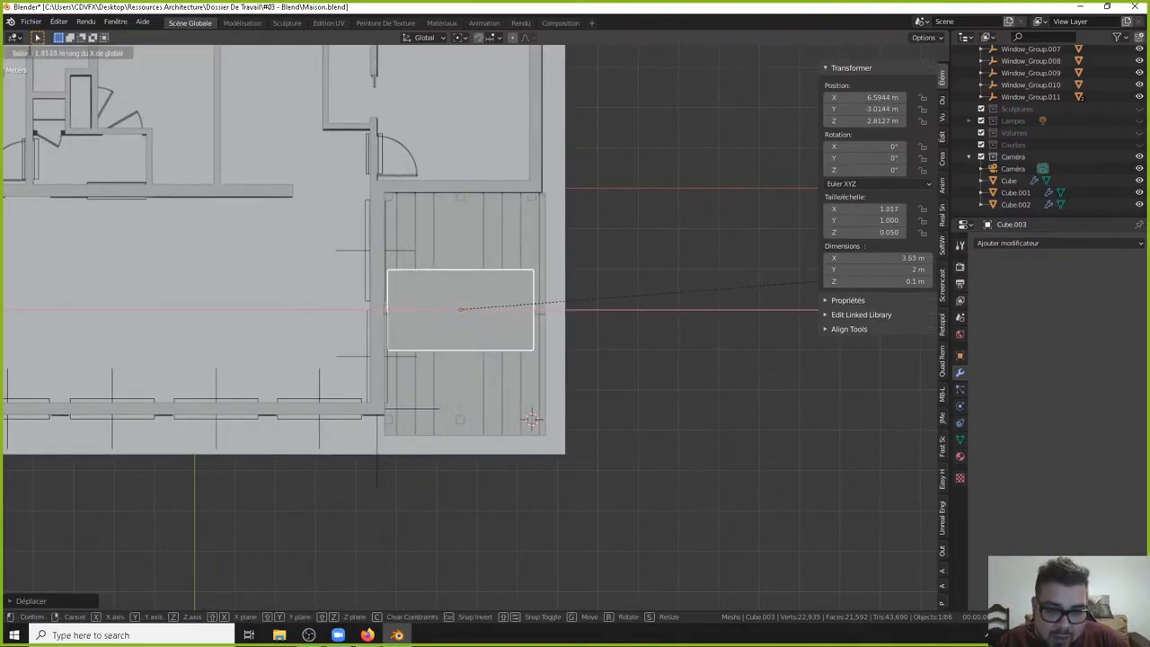
pyautogui.click(536, 317)
pyautogui.scroll(4, 326, 324)
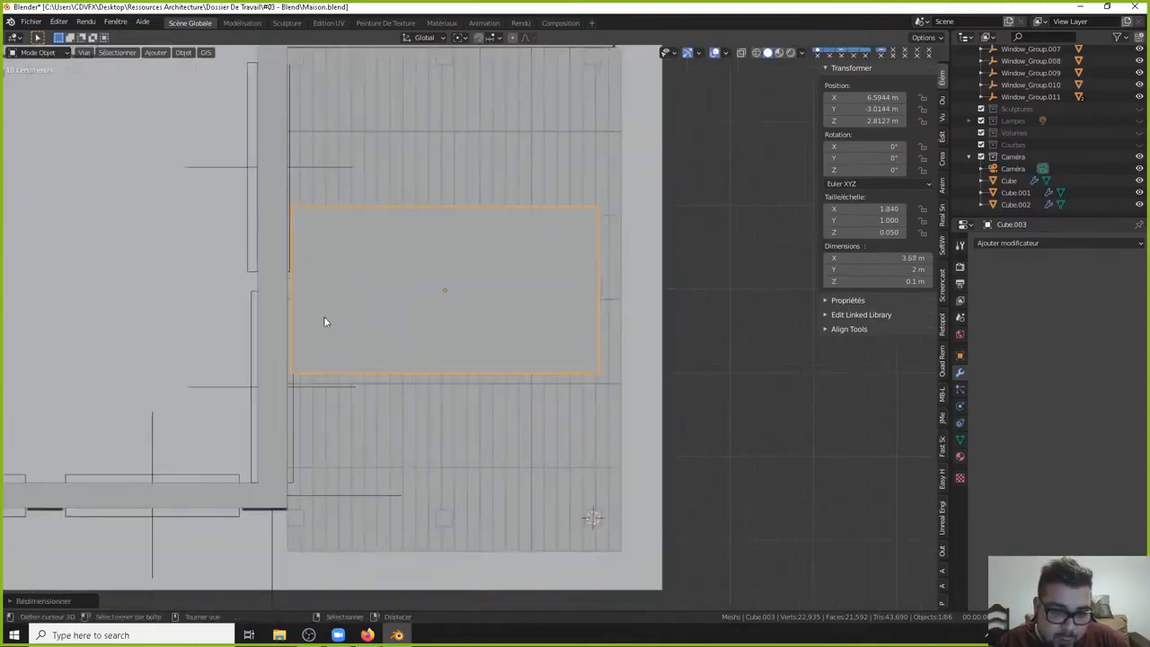
pyautogui.keyDown('shift'); pyautogui.moveTo(300, 316); pyautogui.dragTo(423, 313, button='middle'); pyautogui.keyUp('shift')
pyautogui.keyDown('shift'); pyautogui.moveTo(601, 284); pyautogui.dragTo(448, 280, button='middle'); pyautogui.keyUp('shift')
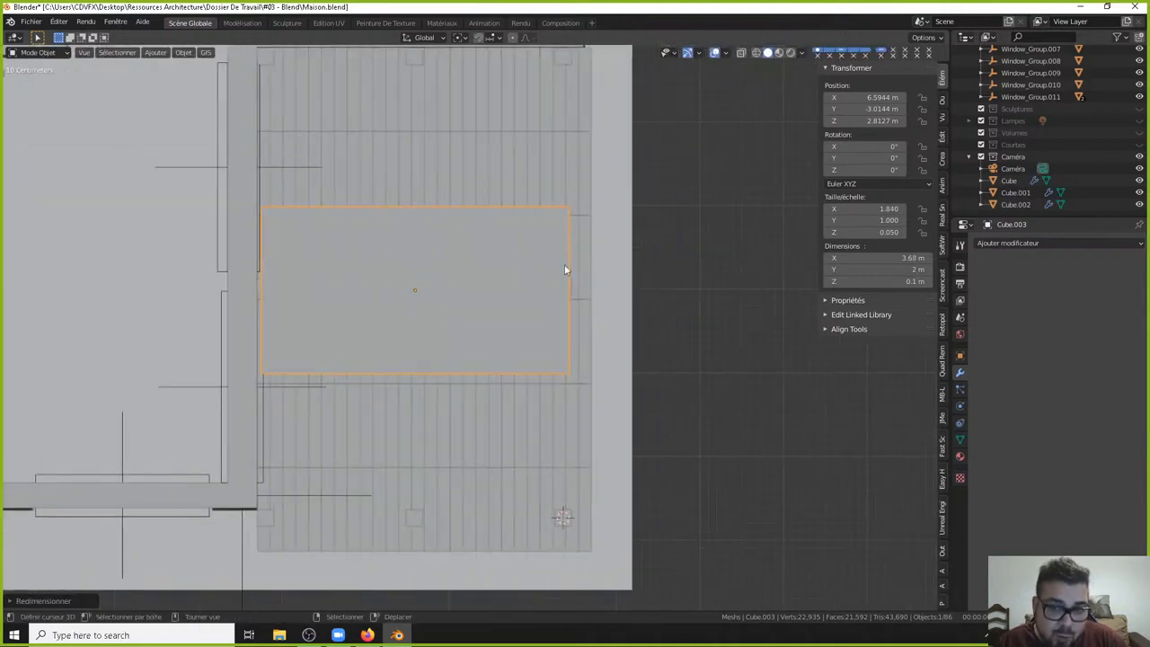
pyautogui.press('g')
pyautogui.press('x')
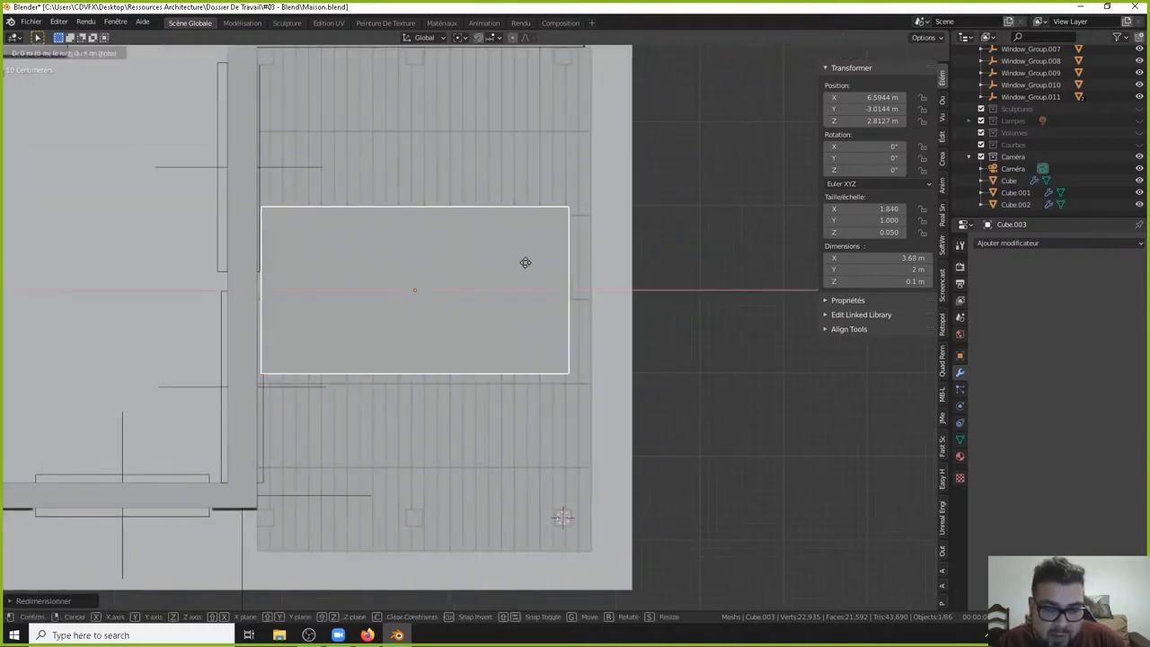
pyautogui.click(726, 295)
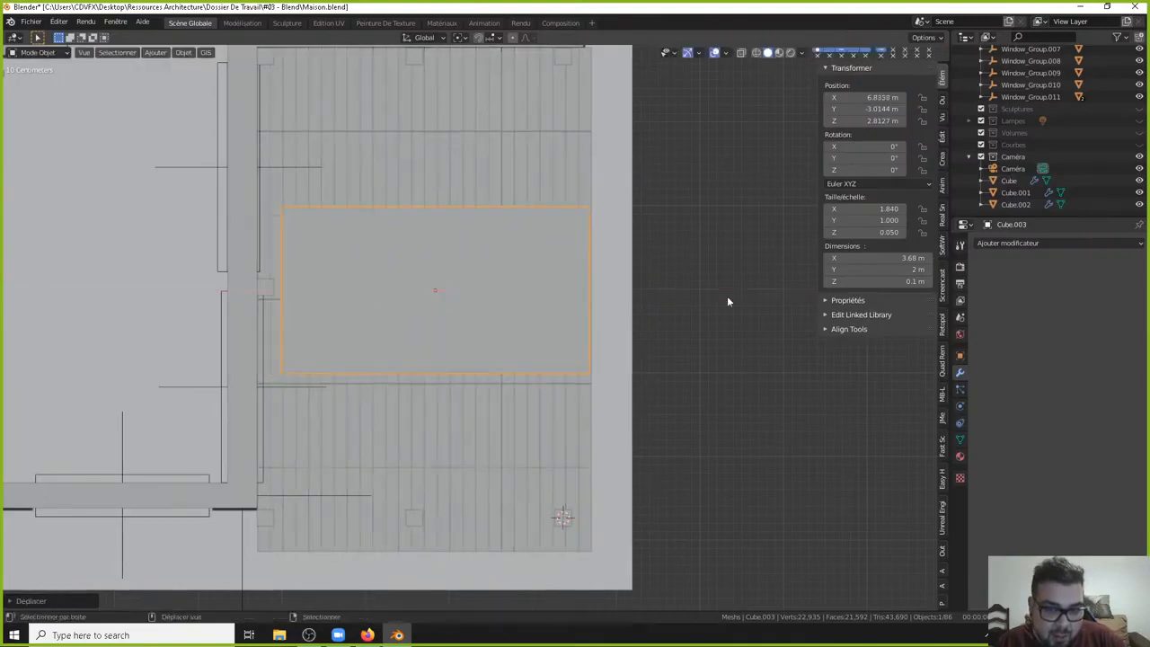
pyautogui.press('s')
pyautogui.press('x')
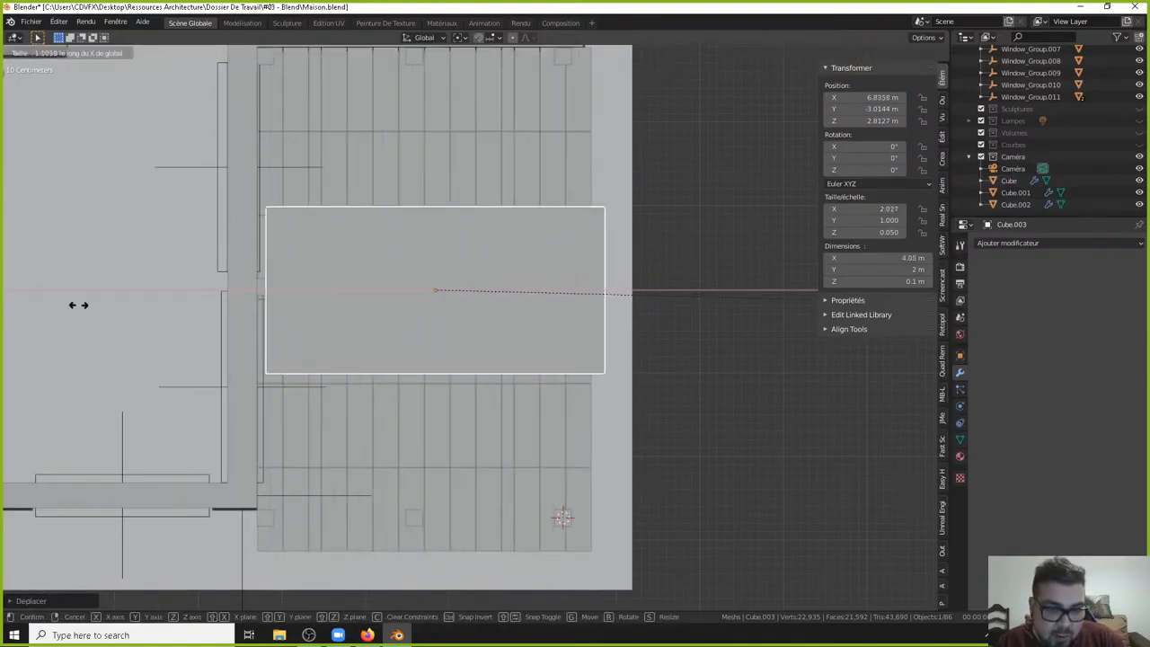
pyautogui.click(217, 311)
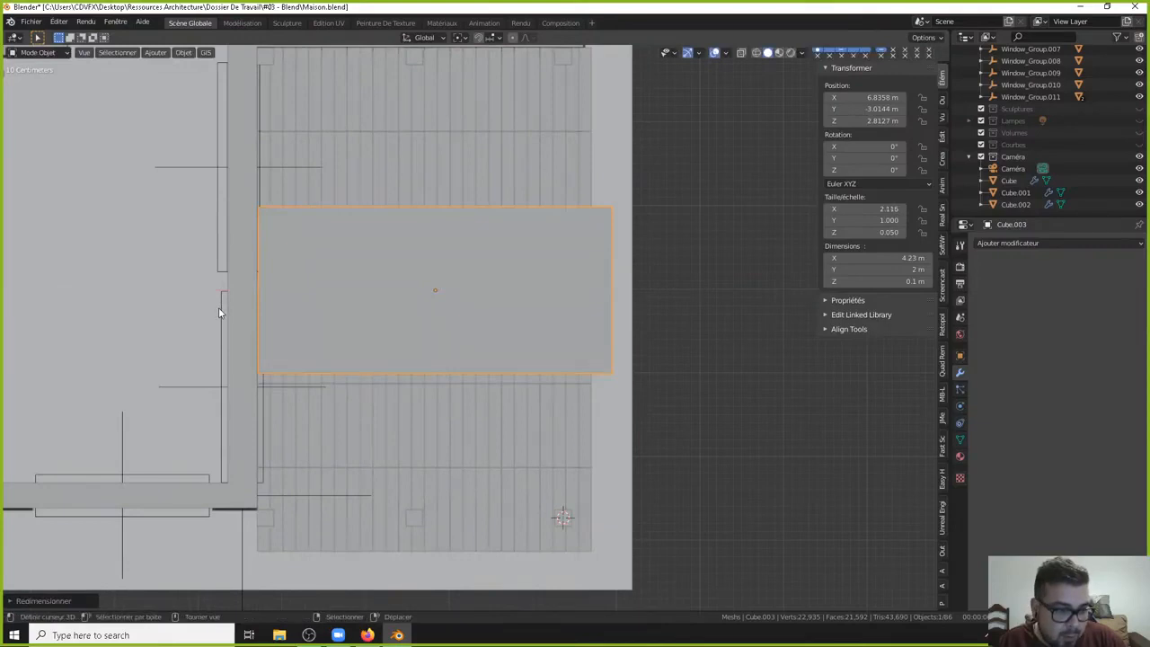
# Lengthen the slab along Y to about 6.58 m and shift it to about Y -3.41 m to cover the terrace's full depth.
pyautogui.scroll(-3, 332, 334)
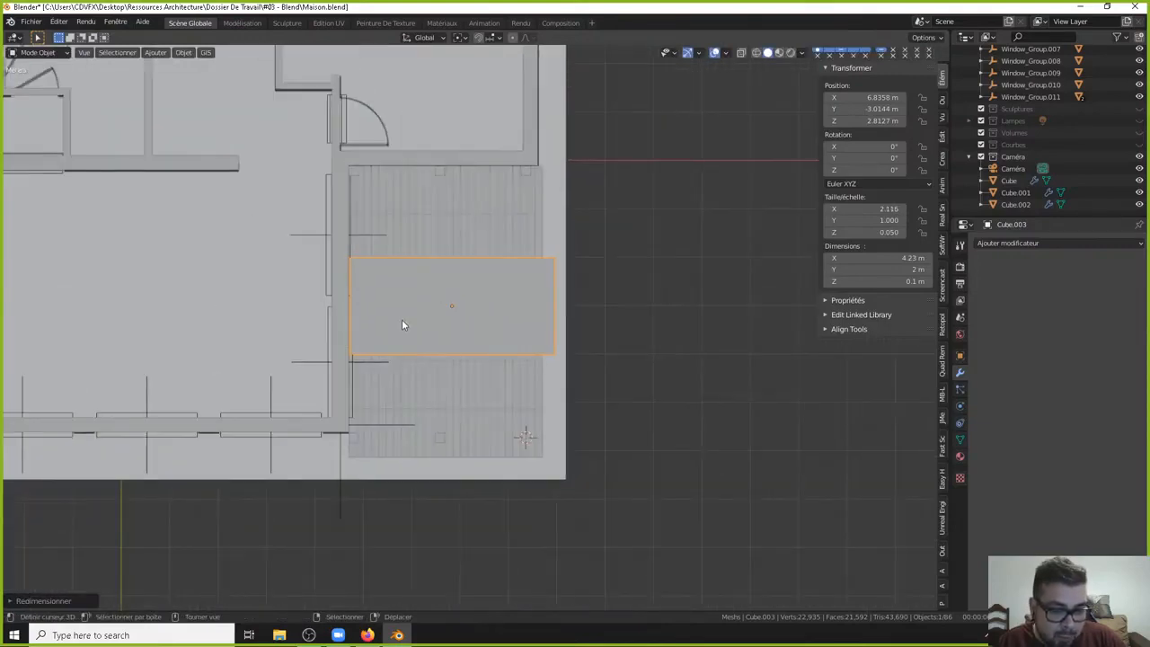
pyautogui.press('s')
pyautogui.press('y')
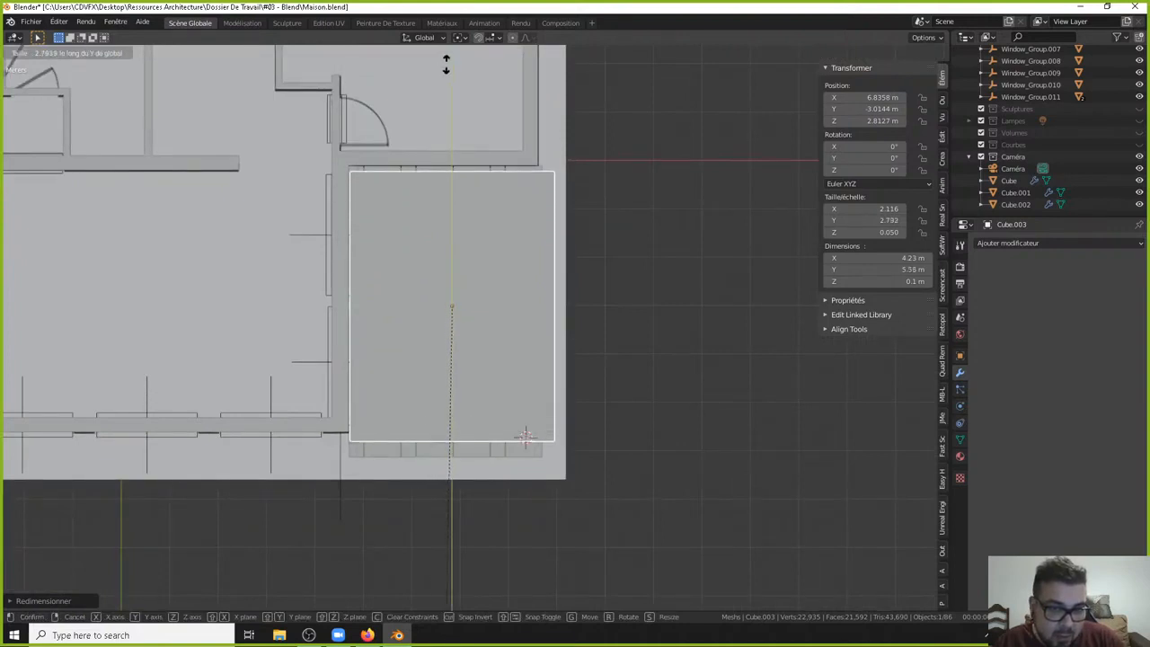
pyautogui.click(457, 111)
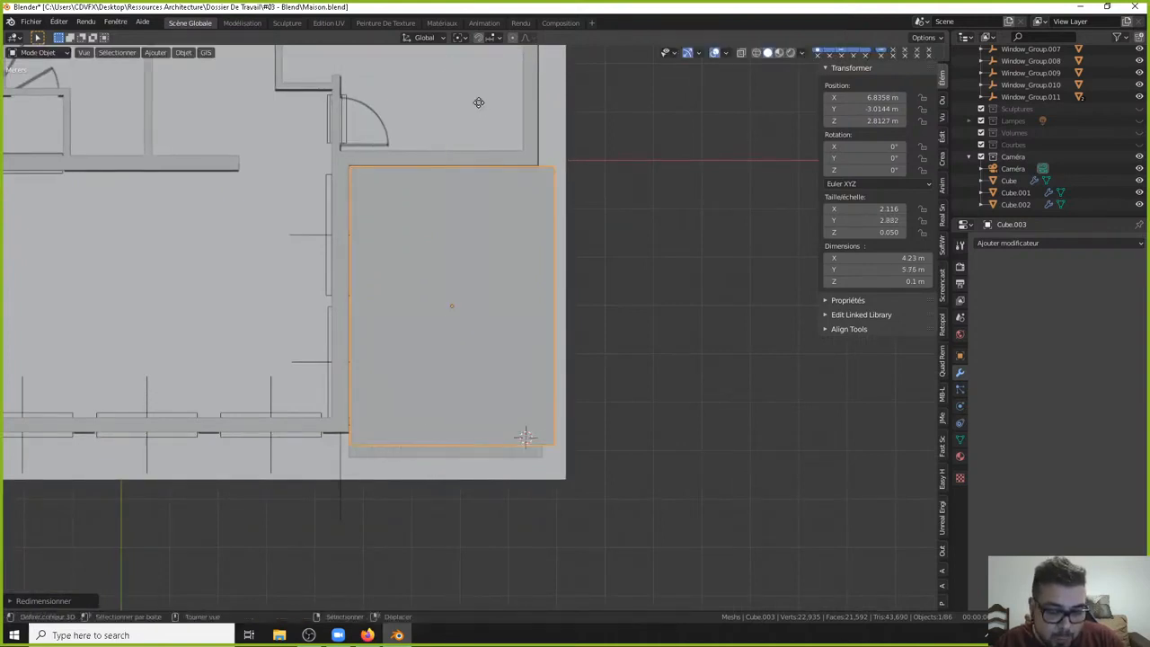
pyautogui.press('g')
pyautogui.press('y')
pyautogui.click(471, 293)
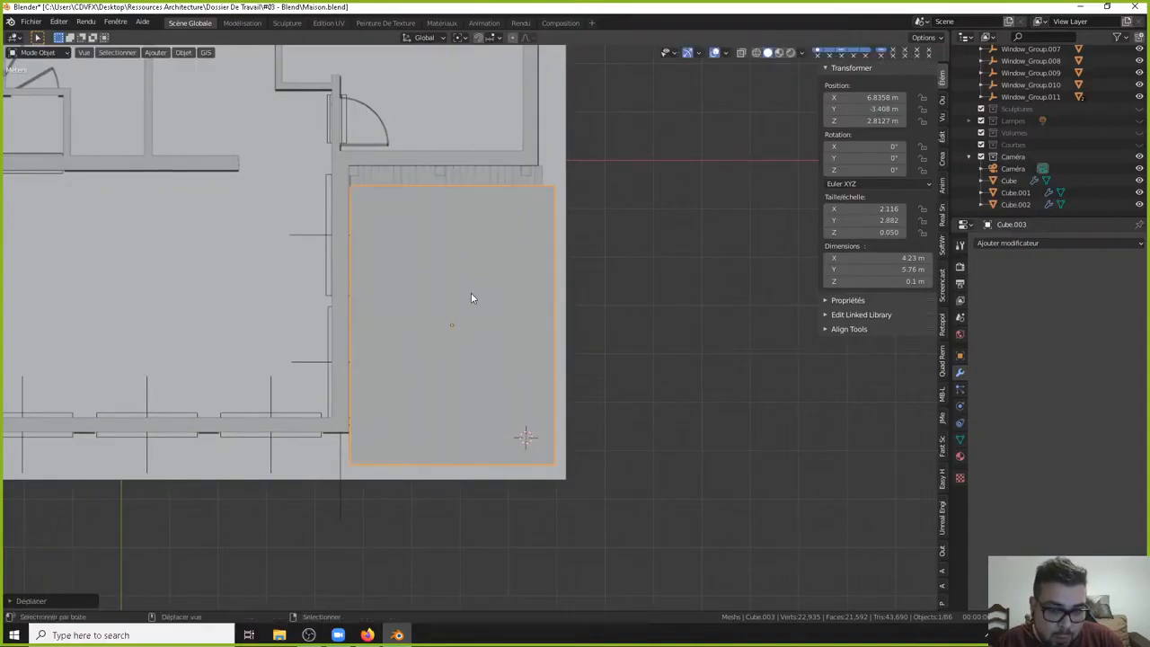
pyautogui.press('s')
pyautogui.press('y')
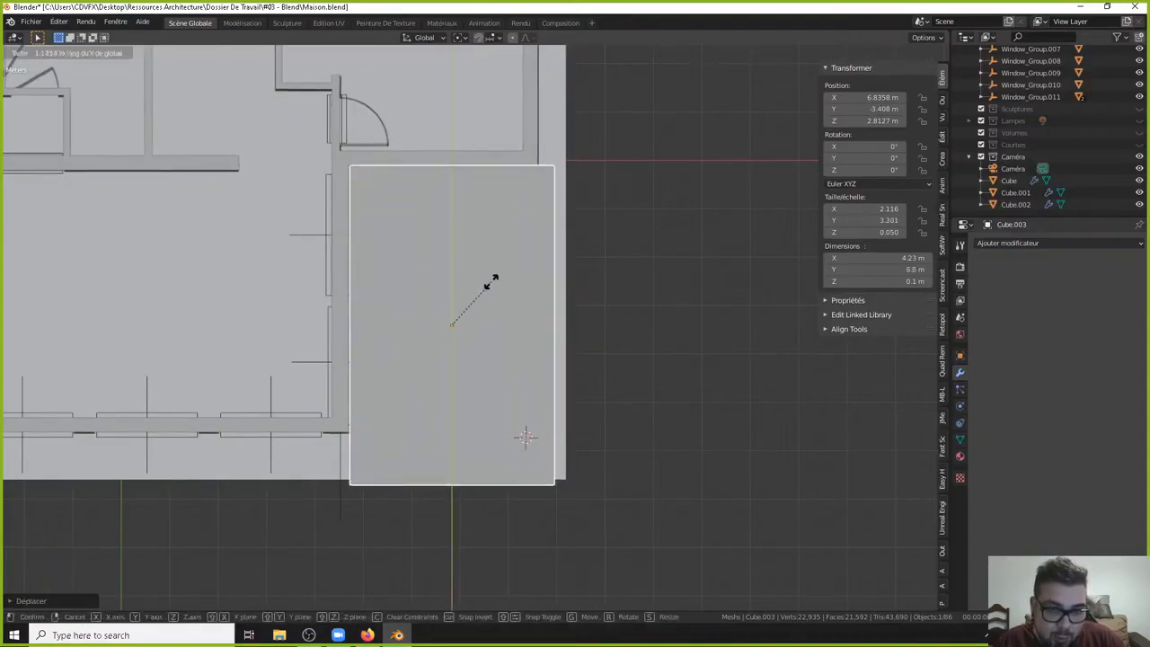
pyautogui.click(487, 239)
# Examine how the roof slab meets the house walls and the post tops in top and front views, with nothing selected.
pyautogui.scroll(6, 467, 152)
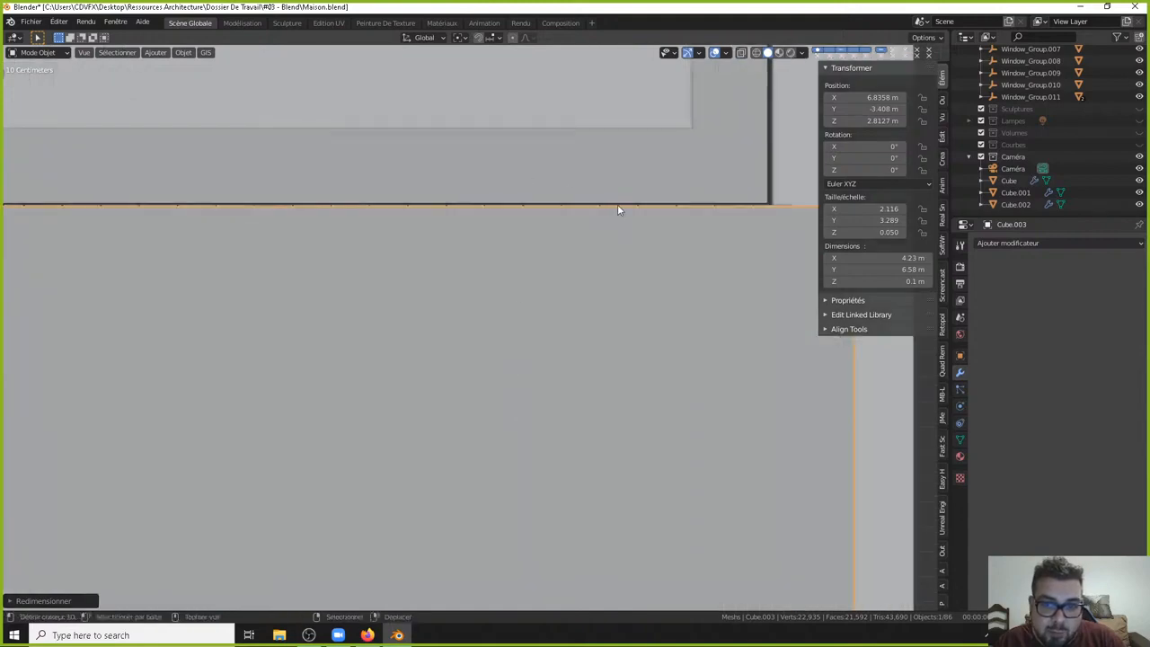
pyautogui.scroll(-3, 614, 216)
pyautogui.moveTo(614, 216); pyautogui.dragTo(378, 329, button='middle')
pyautogui.press('KP_1')
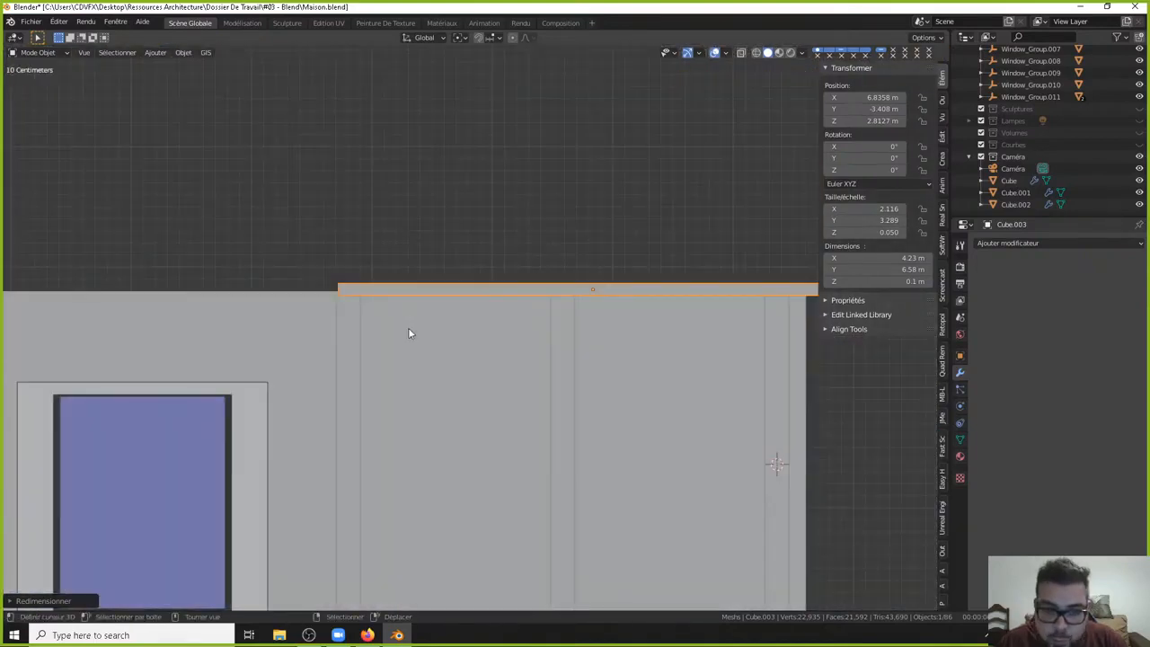
pyautogui.scroll(6, 405, 330)
pyautogui.keyDown('shift'); pyautogui.moveTo(229, 283); pyautogui.dragTo(459, 383, button='middle'); pyautogui.keyUp('shift')
pyautogui.scroll(4, 427, 367)
pyautogui.keyDown('shift'); pyautogui.moveTo(302, 366); pyautogui.dragTo(434, 385, button='middle'); pyautogui.keyUp('shift')
pyautogui.scroll(3, 421, 384)
pyautogui.press('a')
pyautogui.click(342, 324)
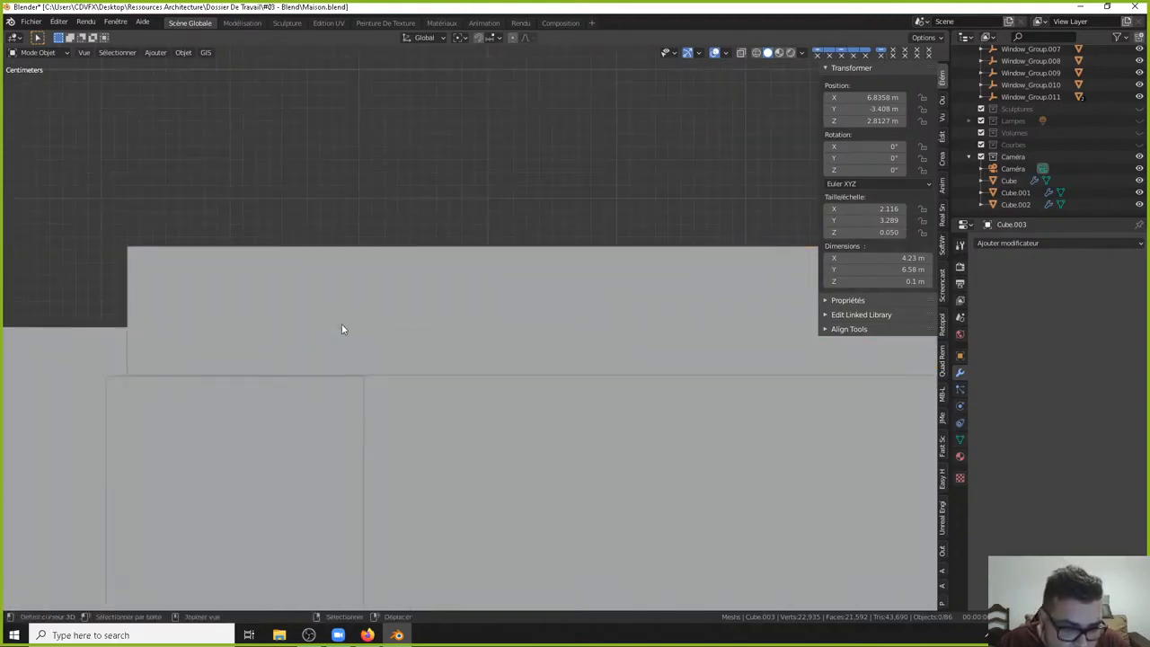
pyautogui.keyDown('shift'); pyautogui.moveTo(658, 413); pyautogui.dragTo(495, 331, button='middle'); pyautogui.keyUp('shift')
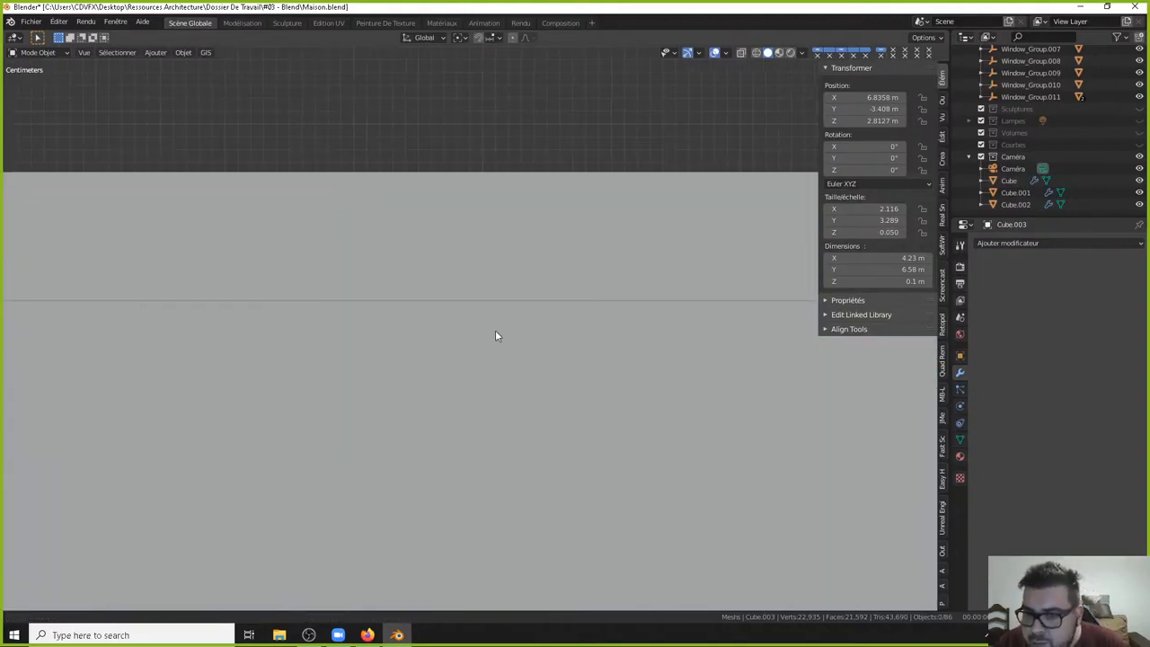
pyautogui.scroll(-4, 488, 329)
pyautogui.scroll(-5, 490, 330)
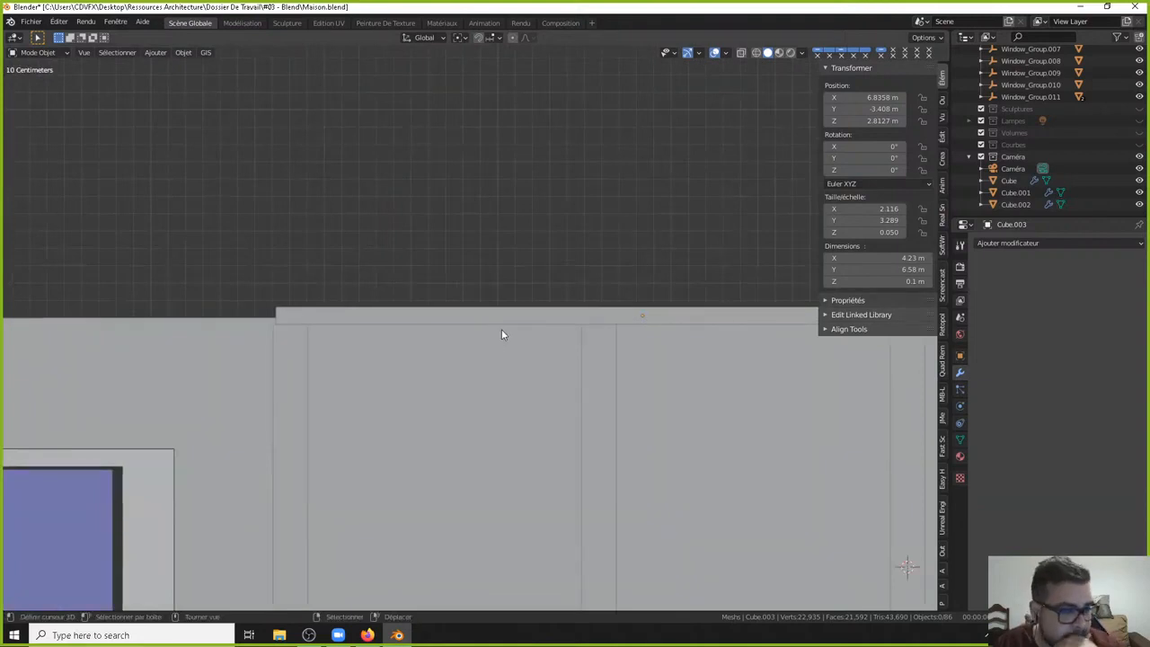
# Select the terrace's roof slab and apply its rotation and scale.
pyautogui.moveTo(442, 319); pyautogui.dragTo(596, 305, button='middle')
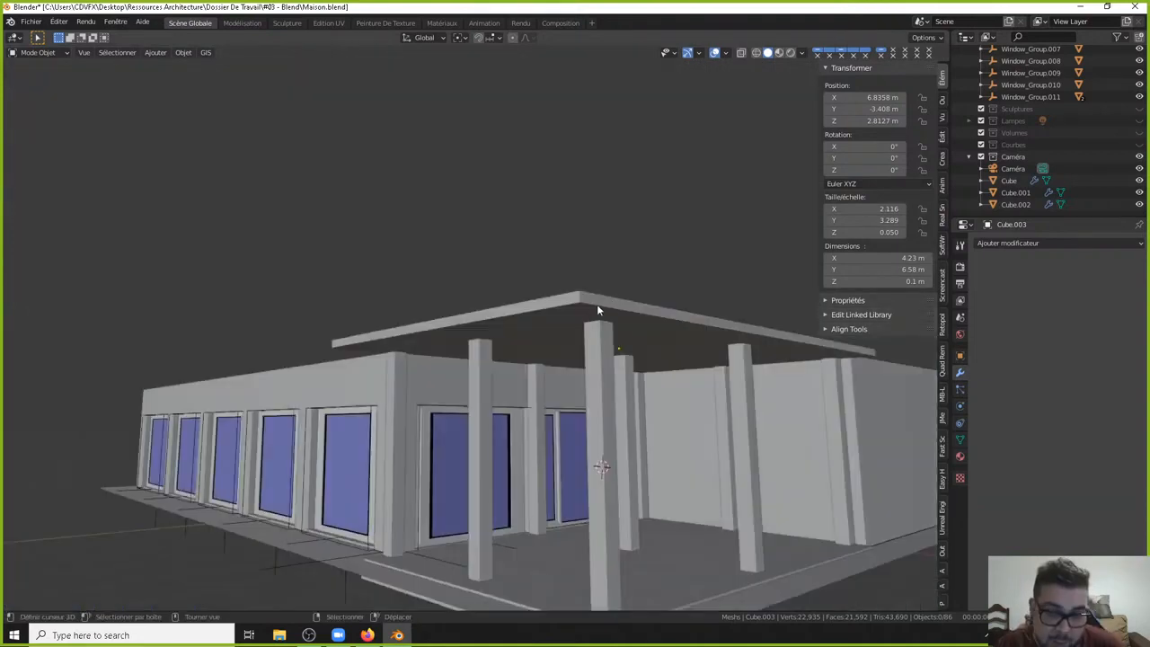
pyautogui.click(597, 305)
pyautogui.press('q')
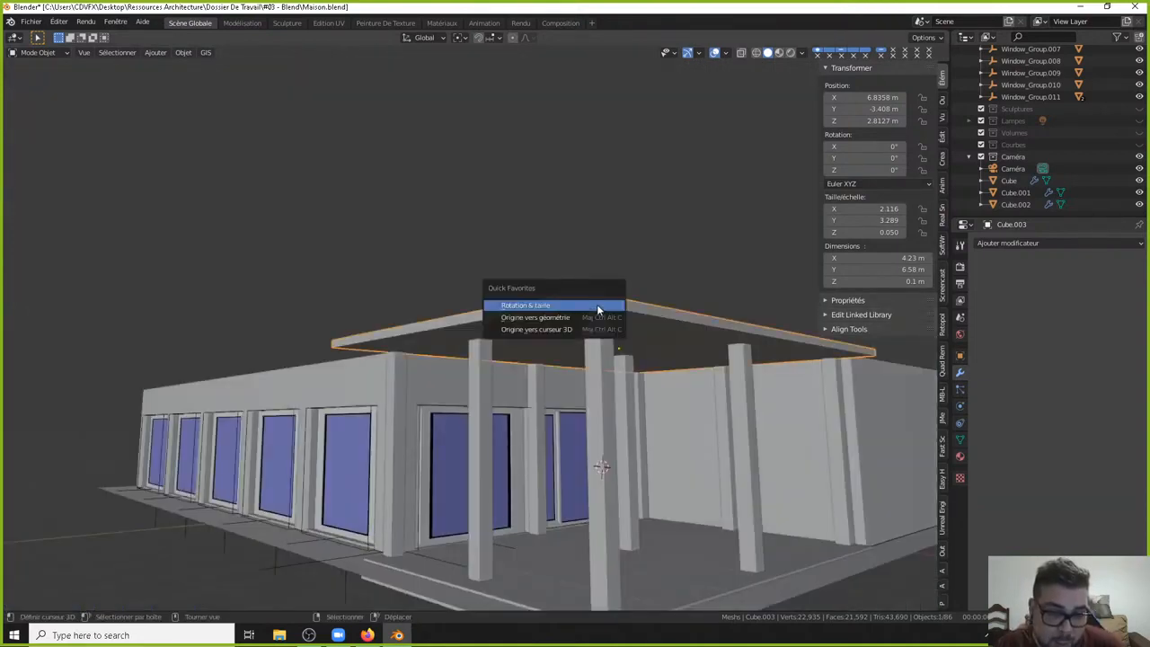
pyautogui.click(596, 305)
# Apply the terrace roof slab's rotation and scale (Rotation & taille) and set its origin to its geometry.
pyautogui.press('q')
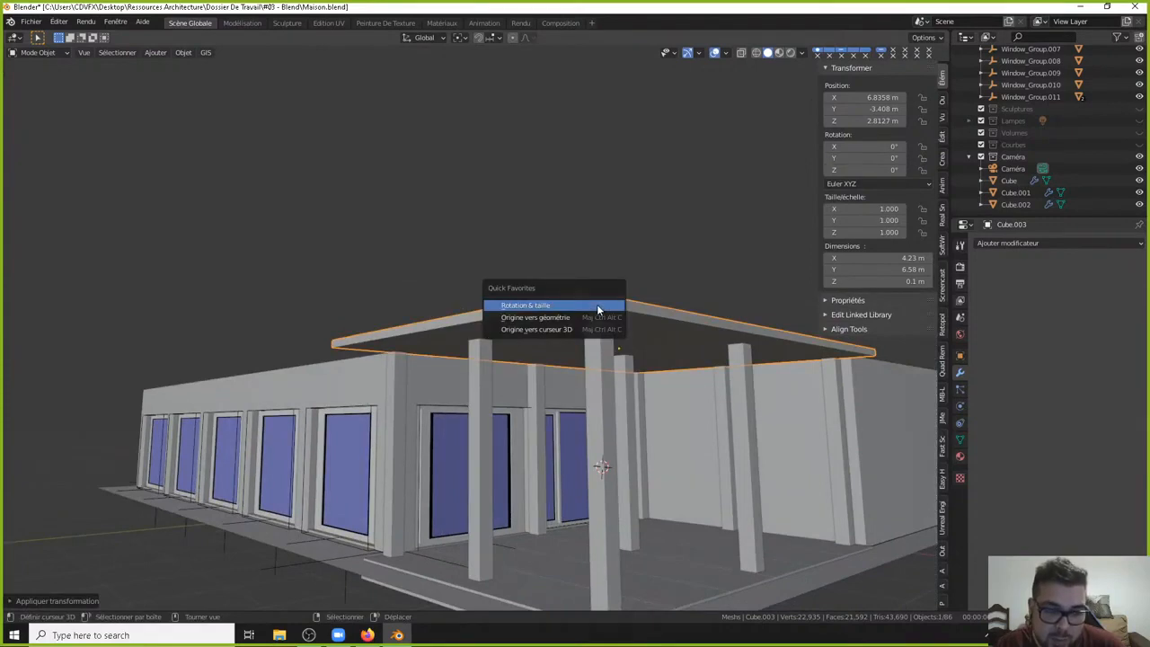
pyautogui.click(185, 55)
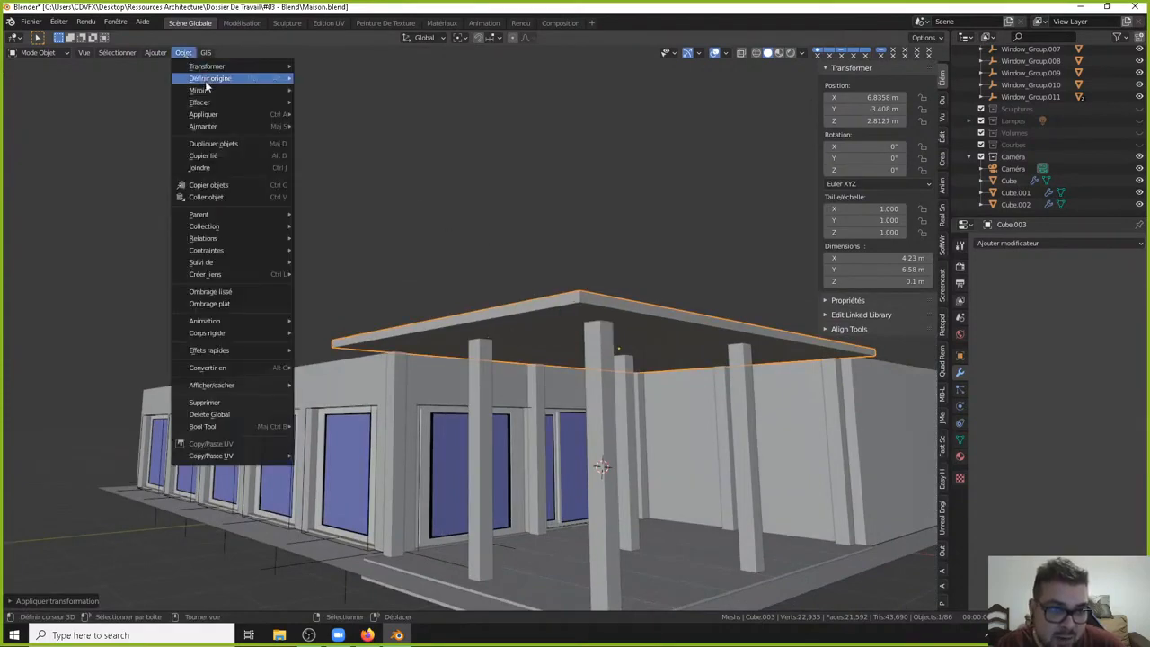
pyautogui.moveTo(215, 115)
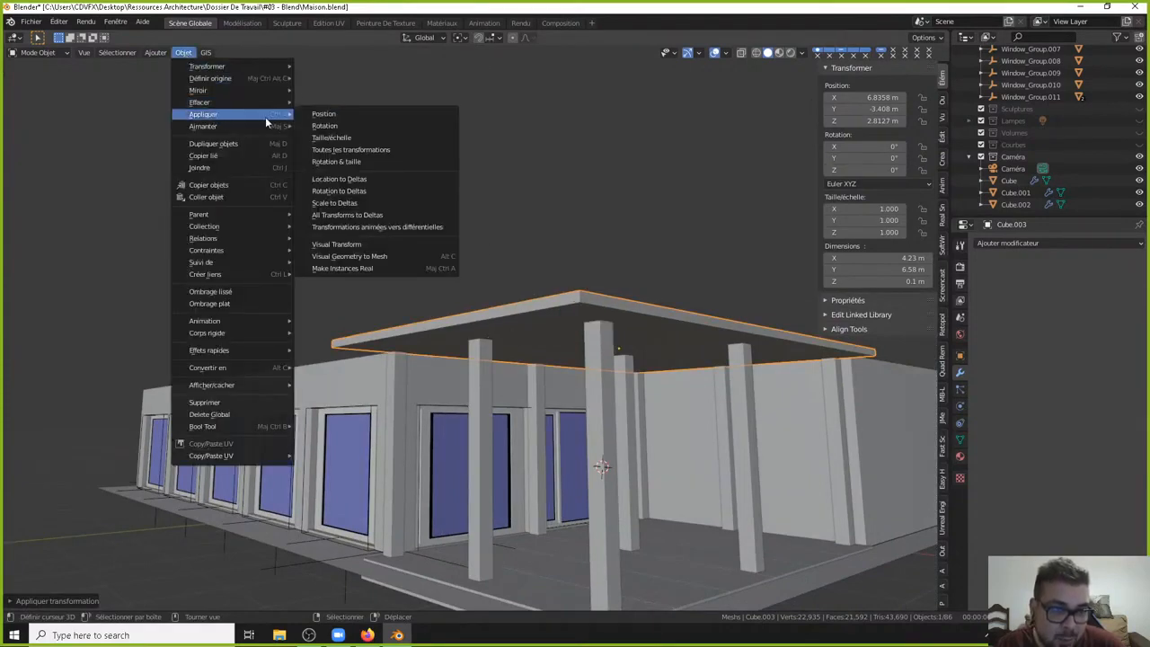
pyautogui.click(380, 162)
pyautogui.press('q')
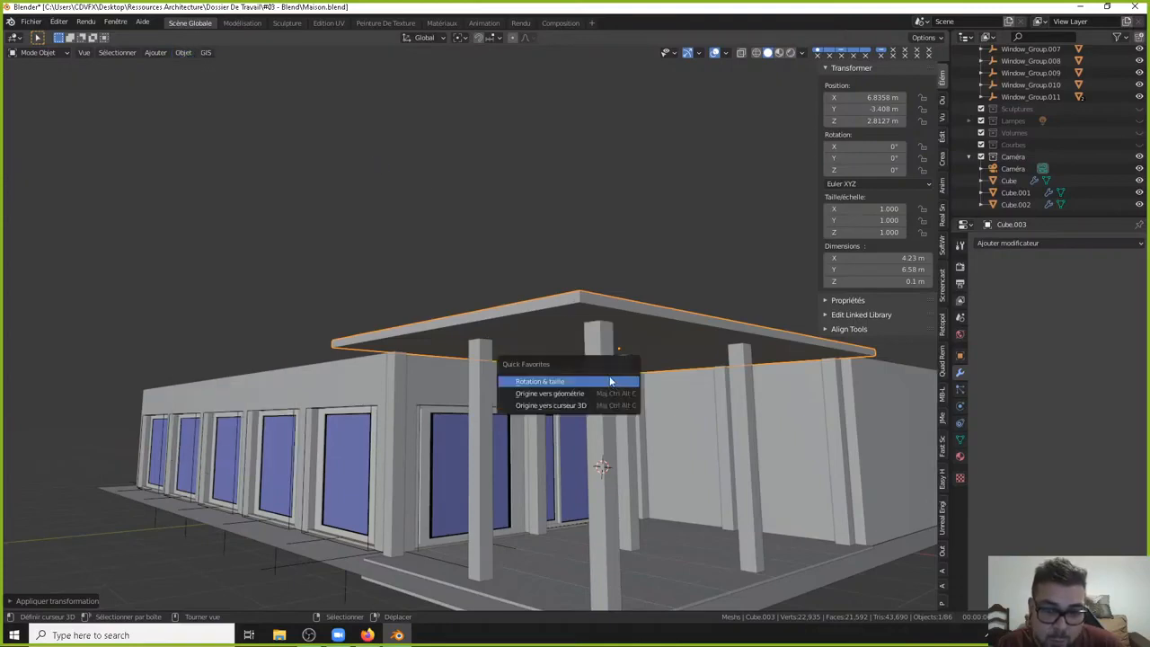
pyautogui.click(595, 392)
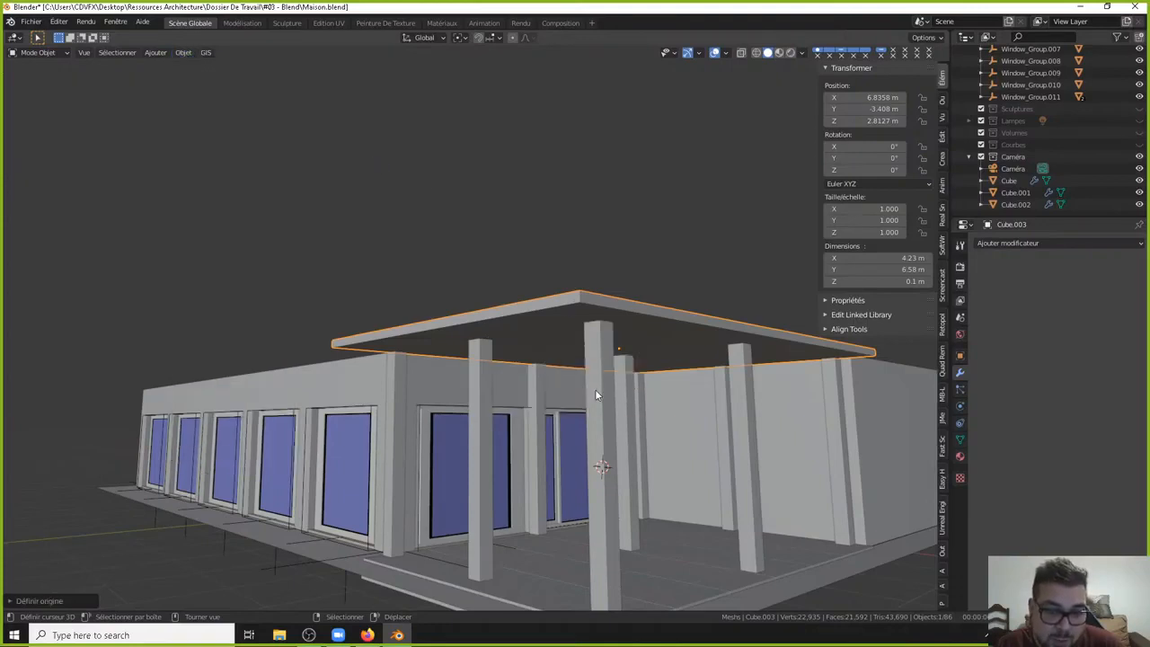
pyautogui.click(183, 53)
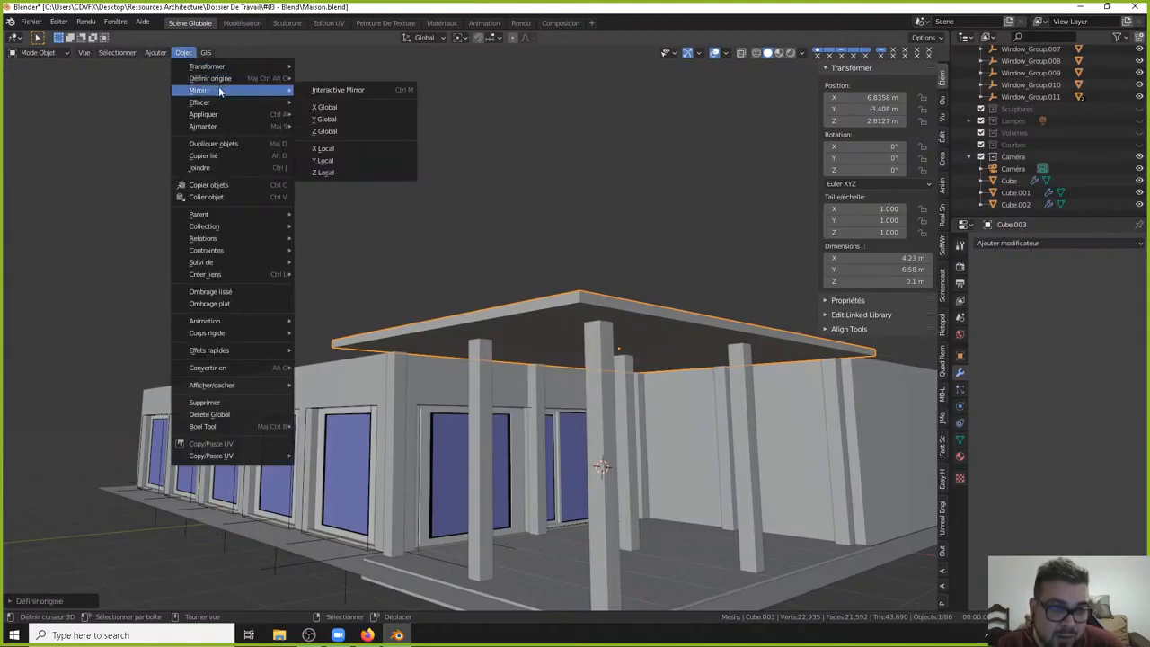
pyautogui.moveTo(226, 78)
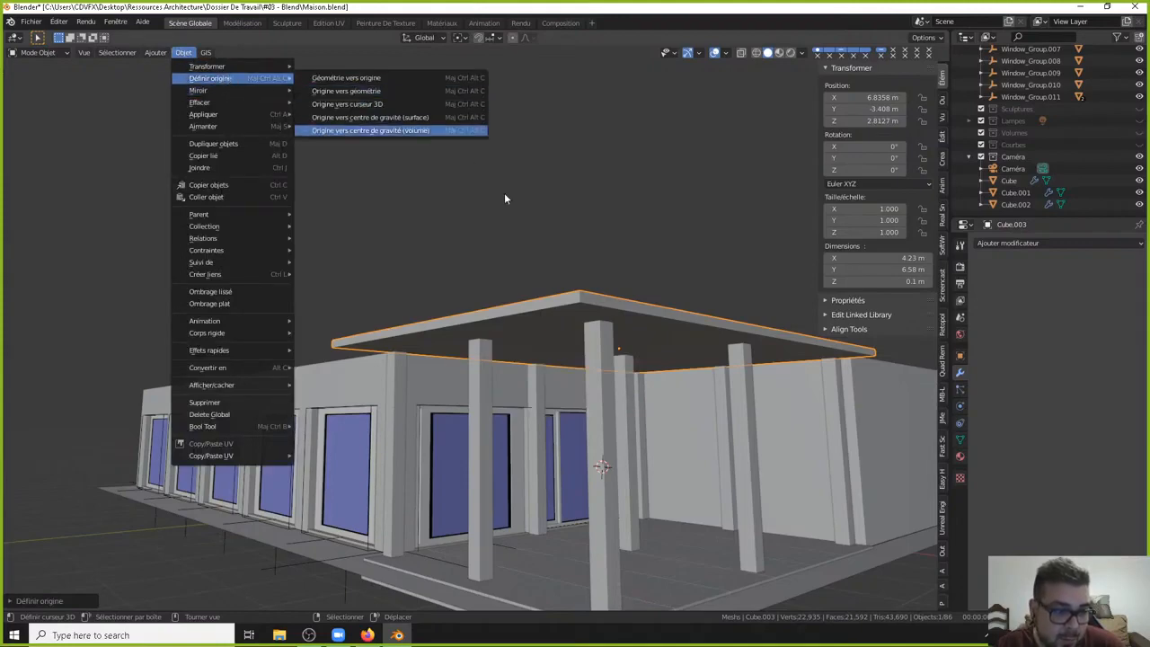
# Examine the roof slab's edges and its fit on the posts and house wall from several angles and in front view, with nothing selected.
pyautogui.moveTo(580, 323); pyautogui.dragTo(667, 375, button='middle')
pyautogui.hotkey('alt', 'a')
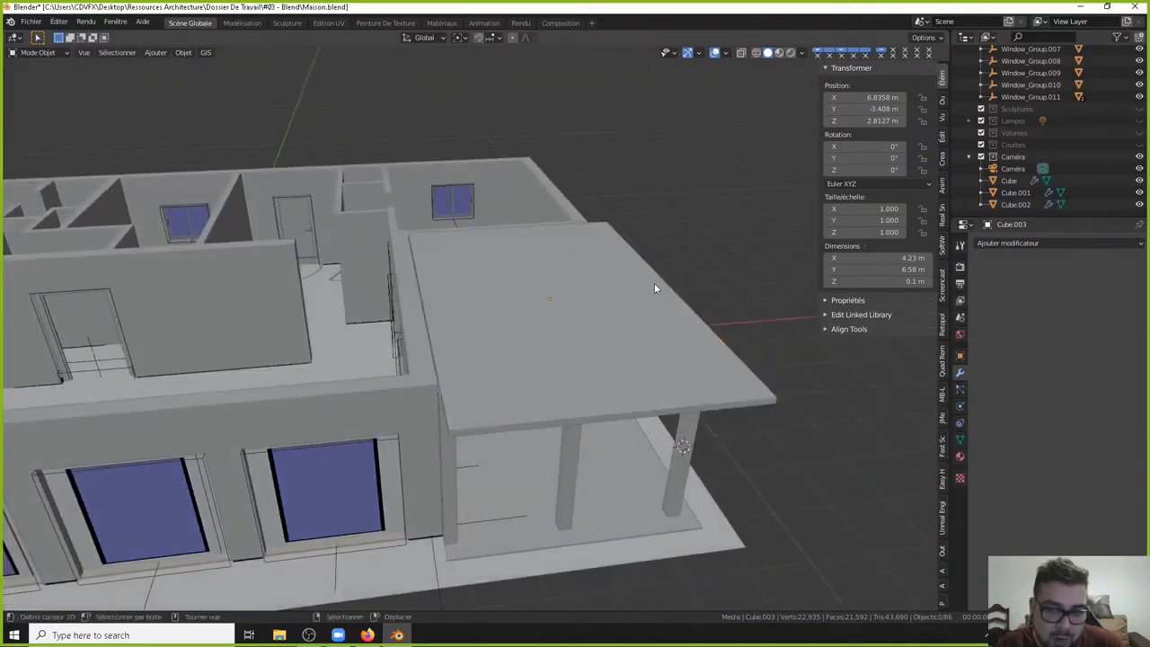
pyautogui.moveTo(655, 283); pyautogui.dragTo(556, 260, button='middle')
pyautogui.moveTo(674, 368); pyautogui.dragTo(514, 203, button='middle')
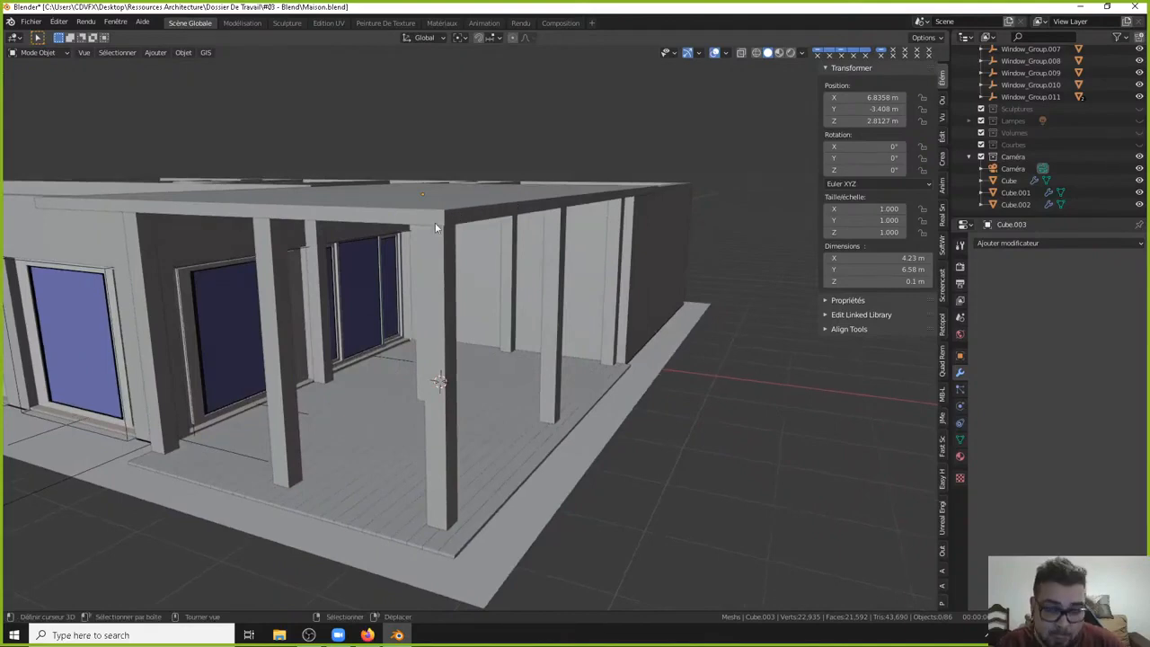
pyautogui.moveTo(401, 232); pyautogui.dragTo(456, 225, button='middle')
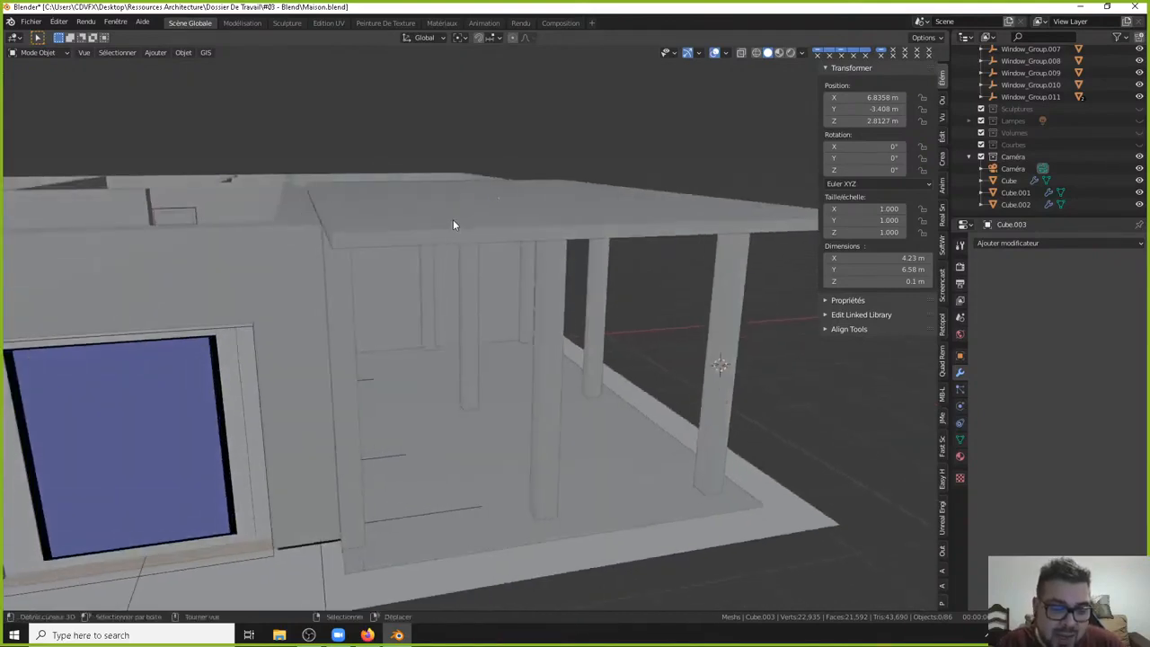
pyautogui.scroll(-2, 445, 229)
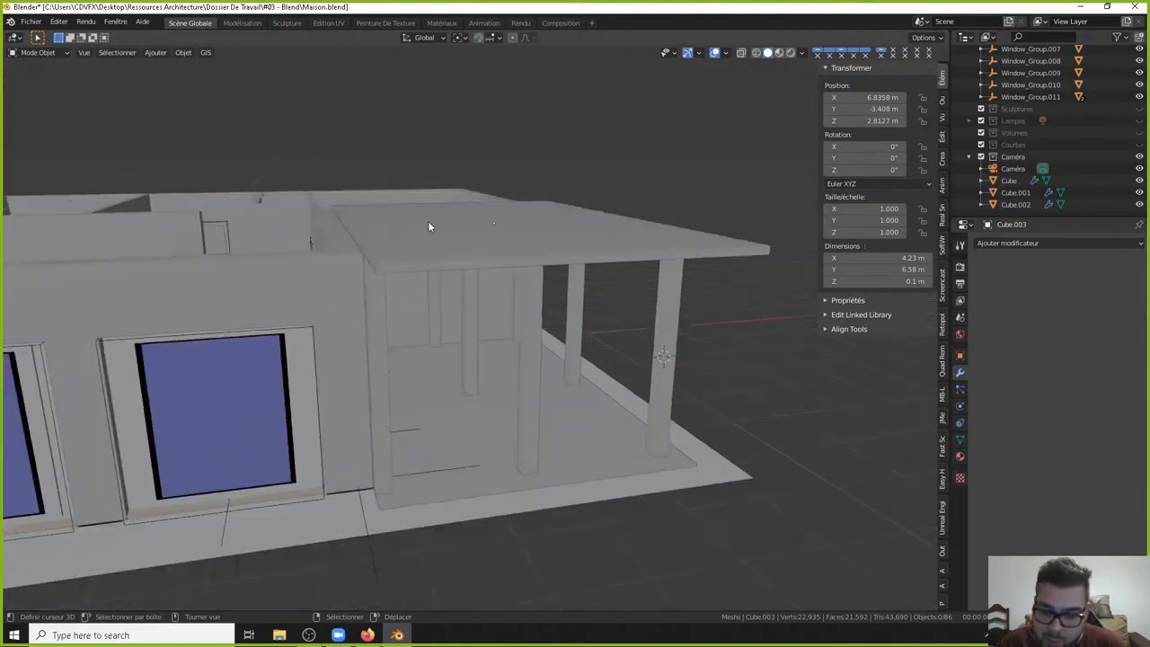
pyautogui.press('KP_1')
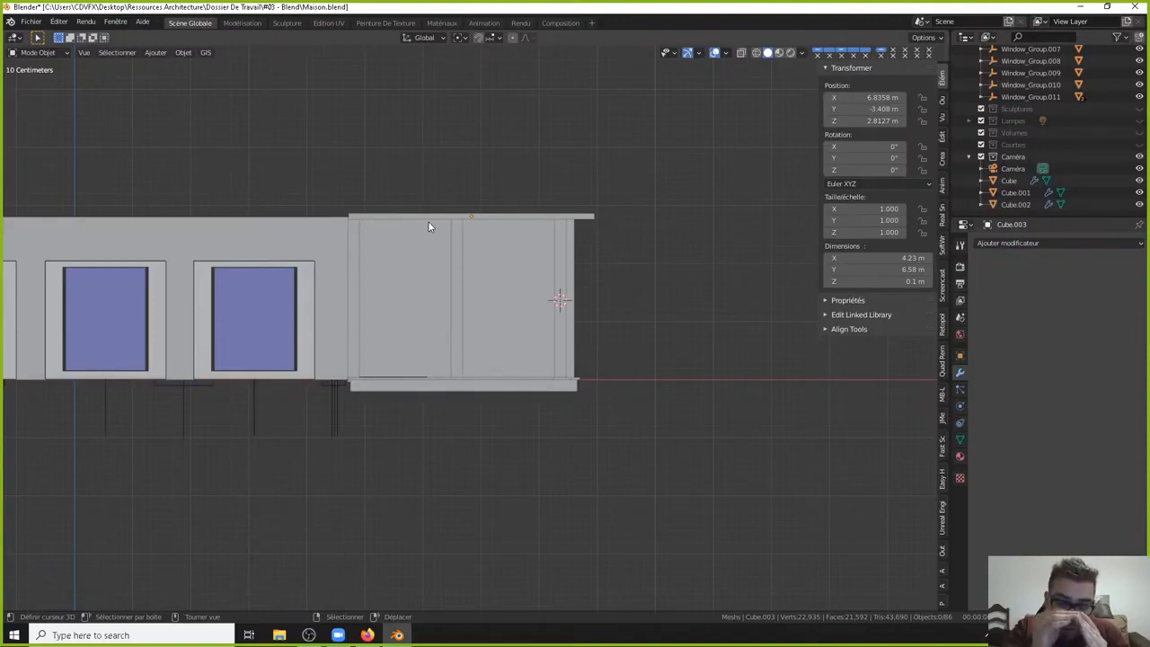
pyautogui.scroll(4, 439, 228)
pyautogui.moveTo(490, 257); pyautogui.dragTo(435, 299, button='middle')
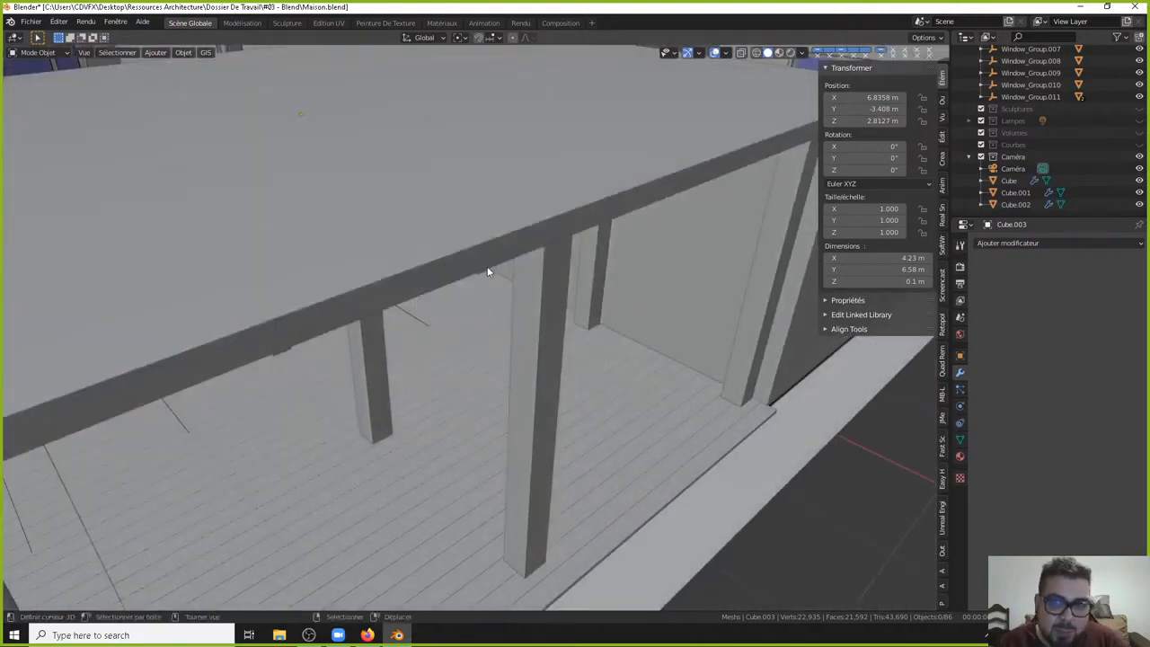
pyautogui.scroll(-2, 467, 283)
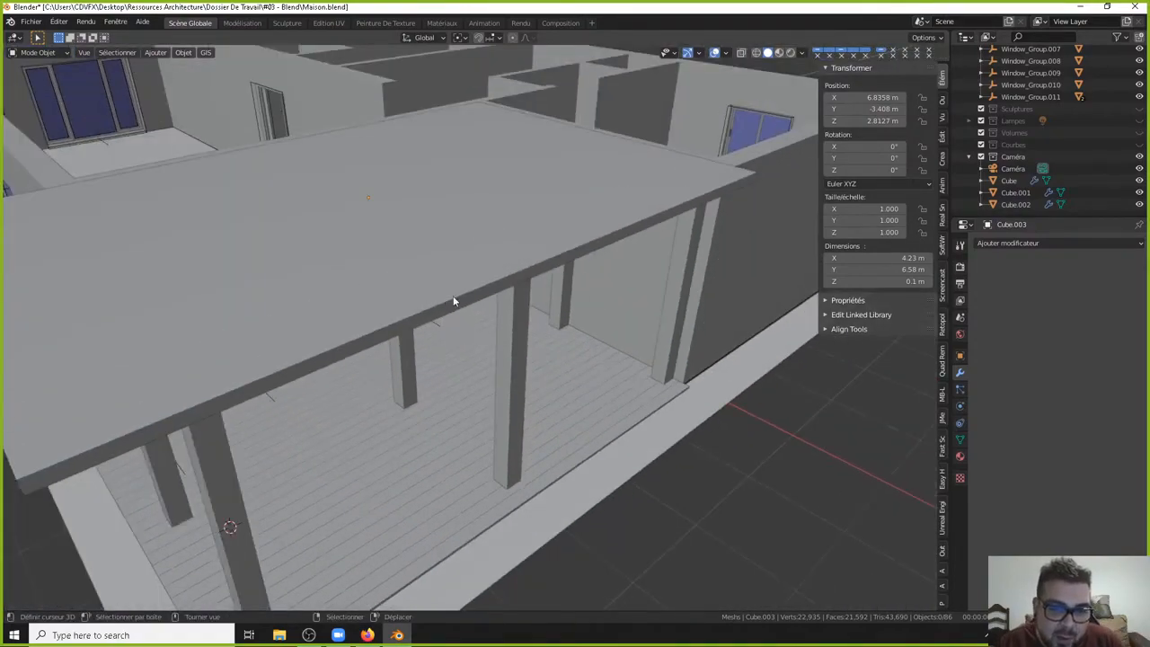
pyautogui.moveTo(453, 301); pyautogui.dragTo(515, 286, button='middle')
# Add a Bevel (Biseau) modifier to the roof slab with an amount of 0.025 m and 2 segments.
pyautogui.click(542, 284)
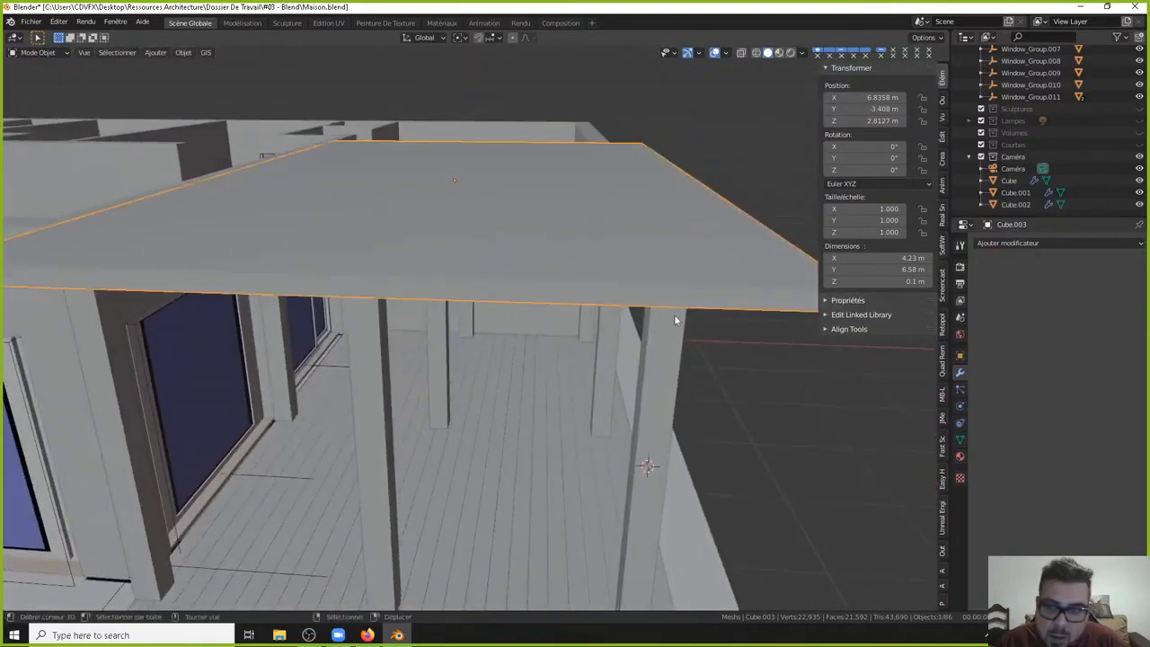
pyautogui.click(1052, 244)
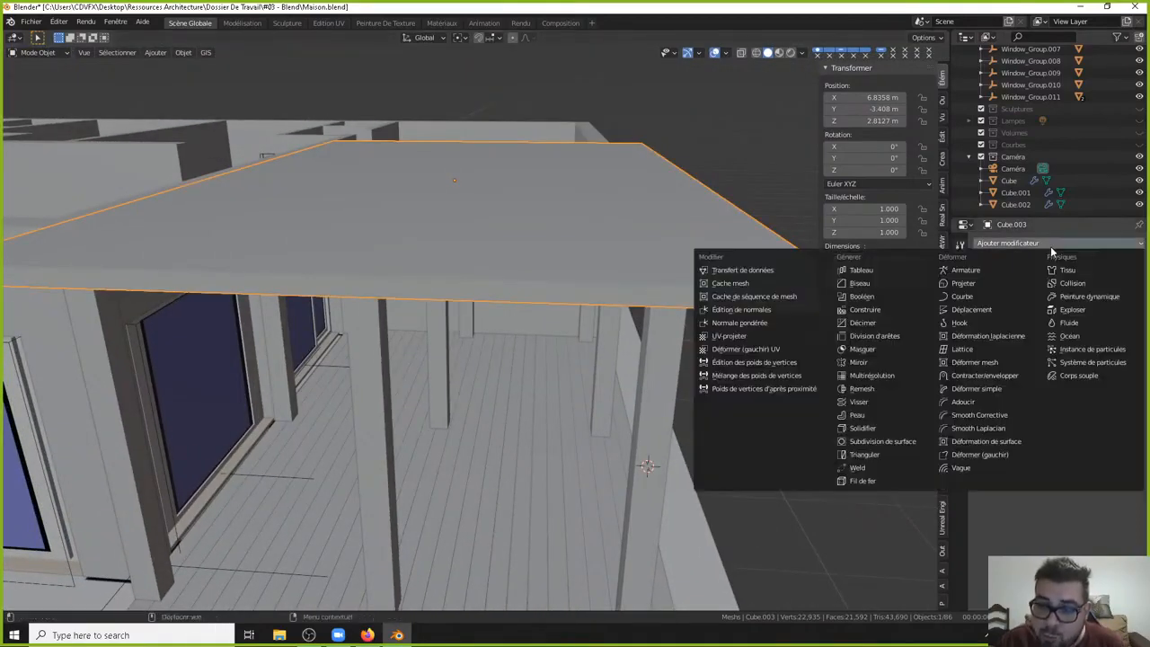
pyautogui.click(890, 285)
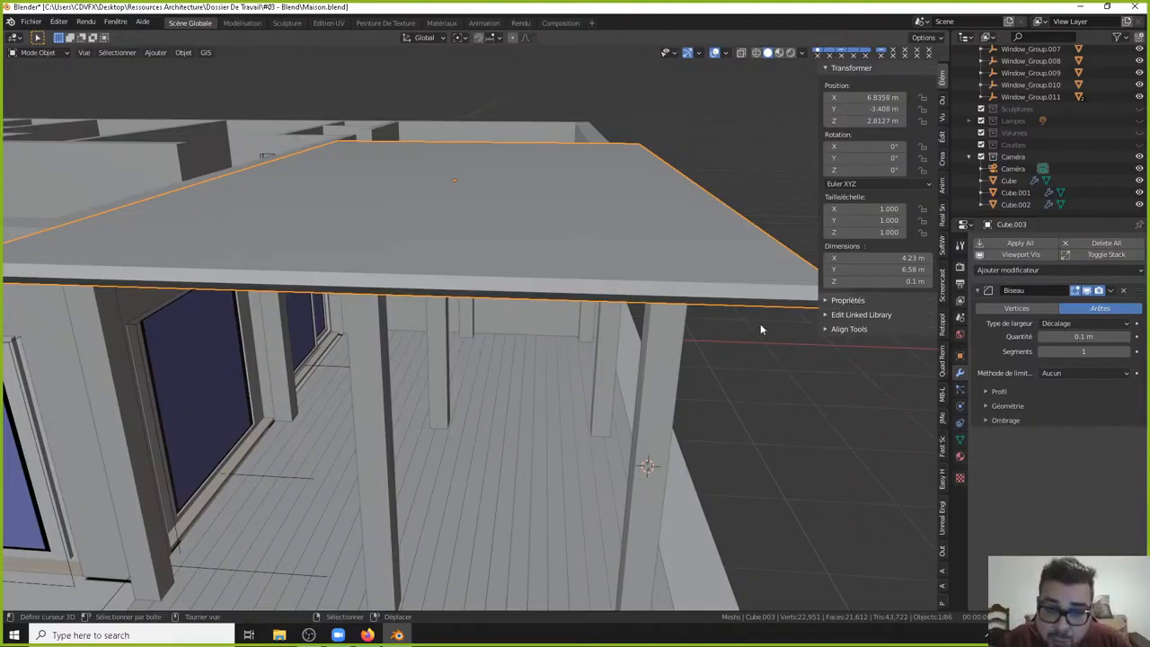
pyautogui.click(1078, 337)
pyautogui.write('0')
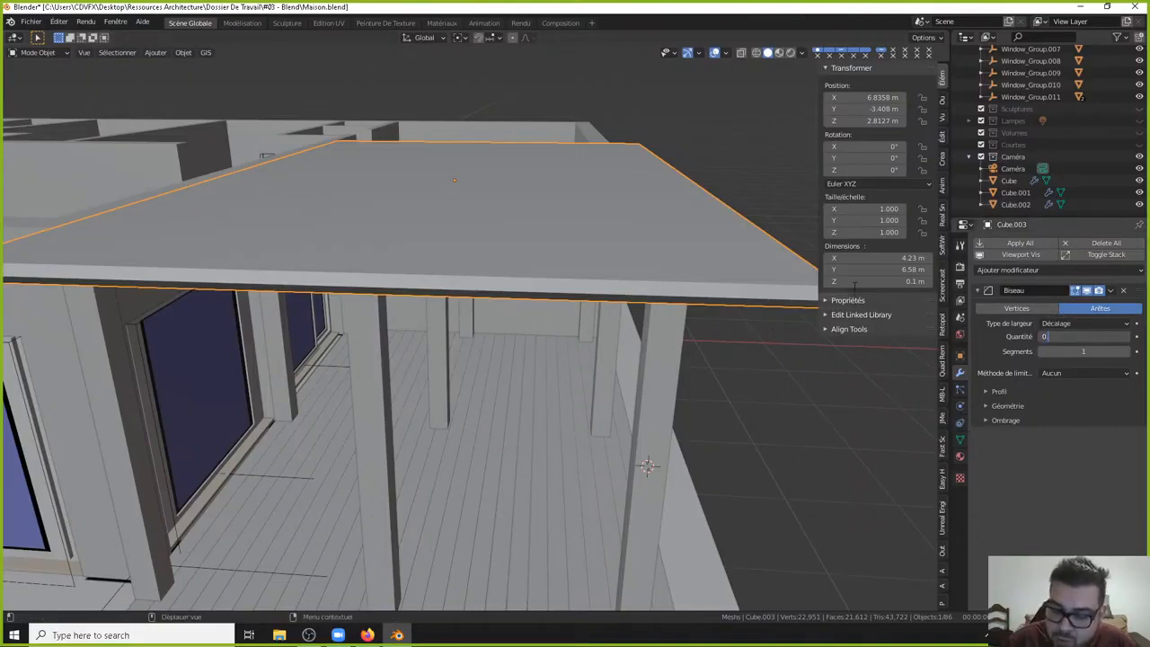
pyautogui.write('.025')
pyautogui.press('Return')
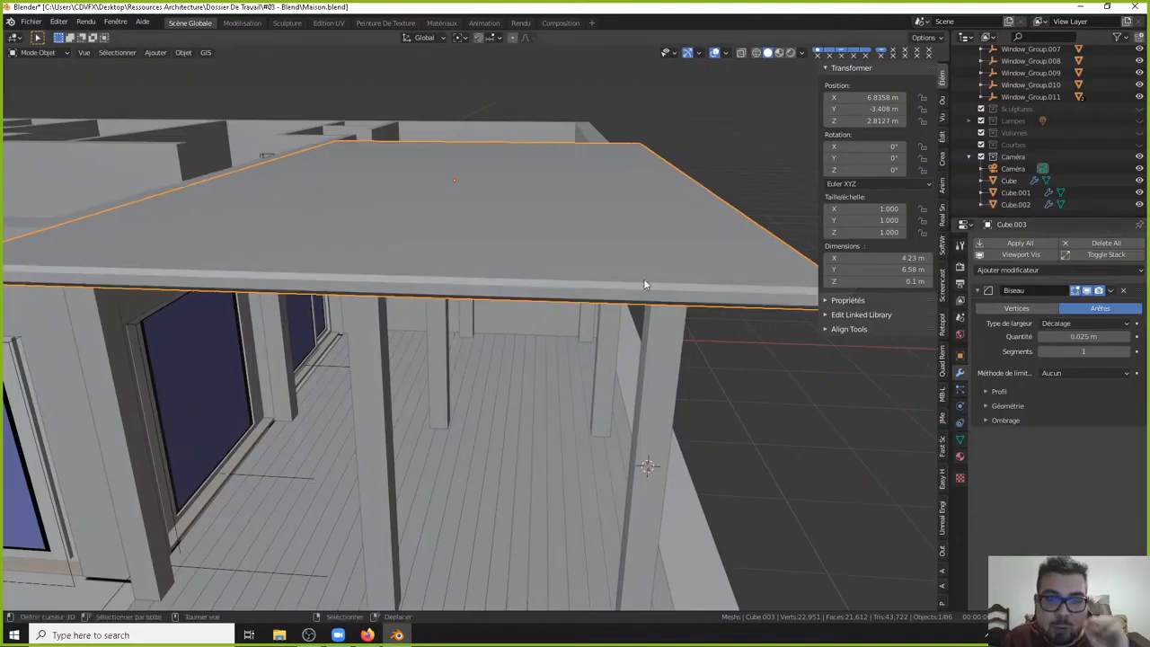
pyautogui.moveTo(658, 265); pyautogui.dragTo(618, 258, button='middle')
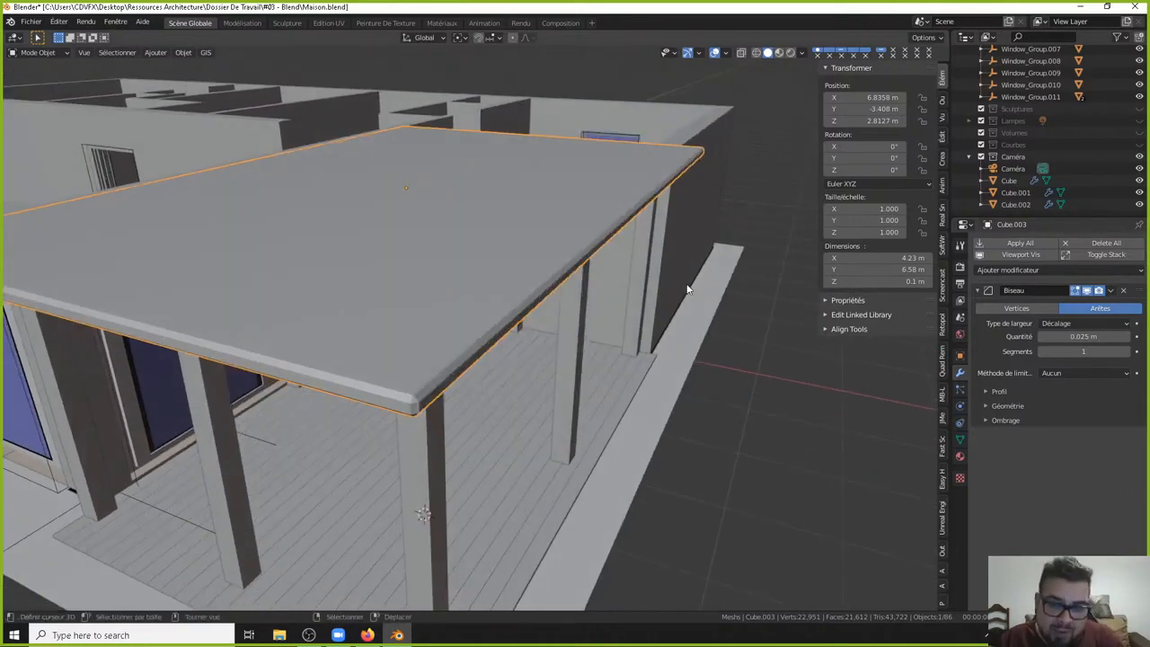
pyautogui.moveTo(688, 306); pyautogui.dragTo(685, 302, button='middle')
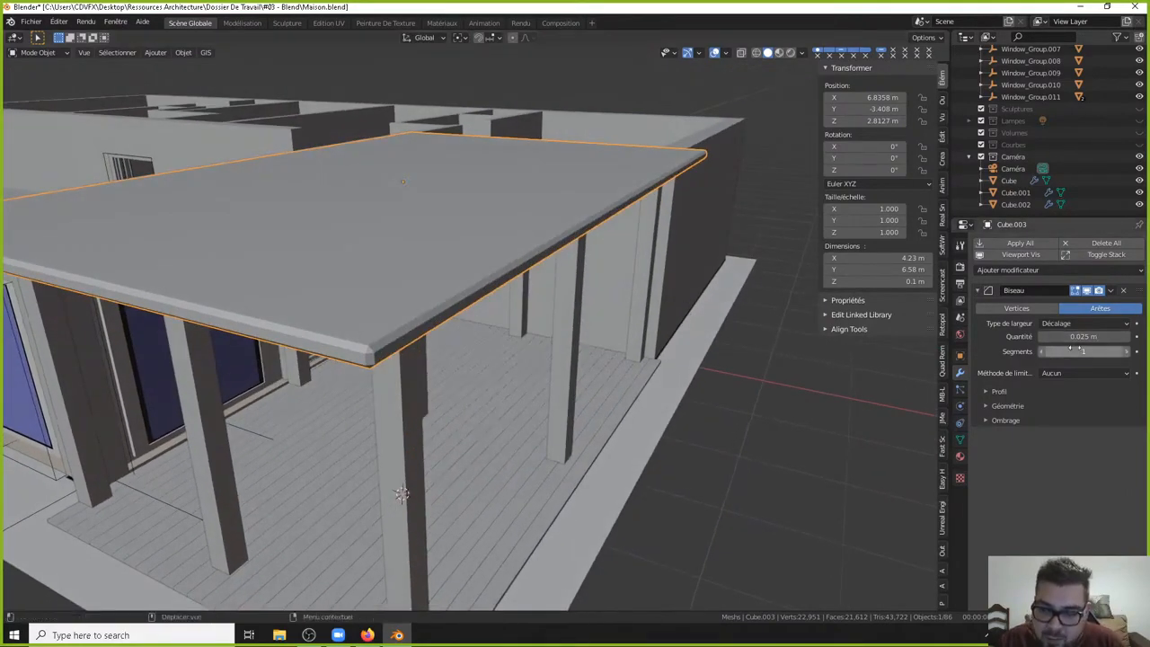
pyautogui.click(1130, 352)
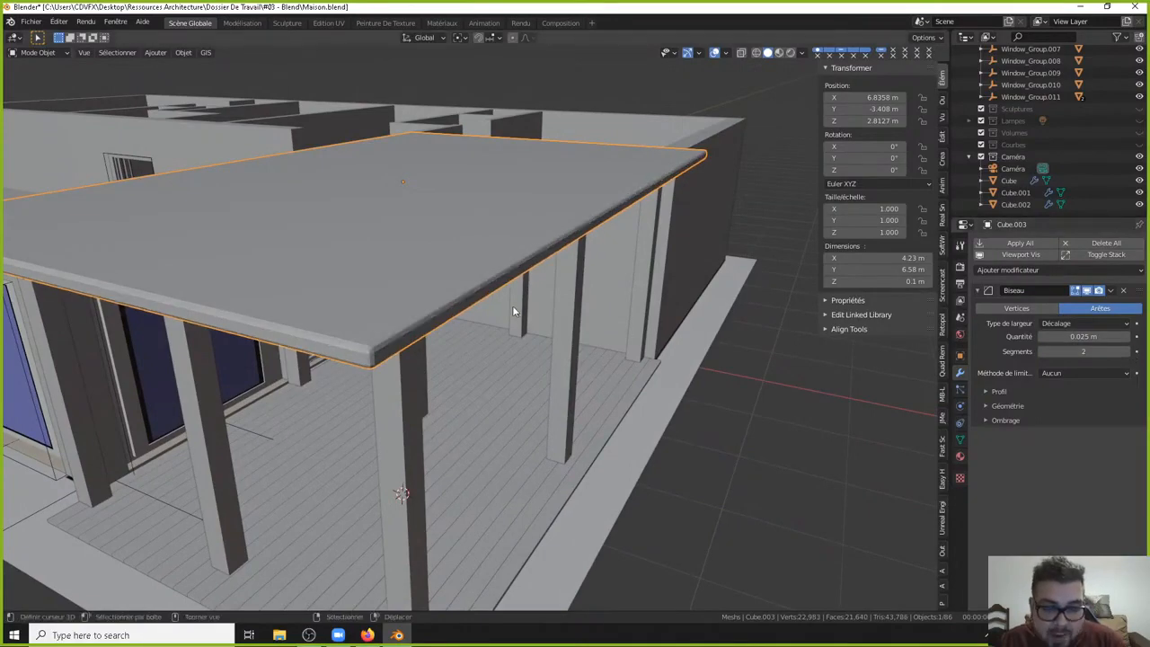
# Add Shade Smooth (Ombrage lissé) to the Quick Favorites and apply it to the roof slab.
pyautogui.press('q')
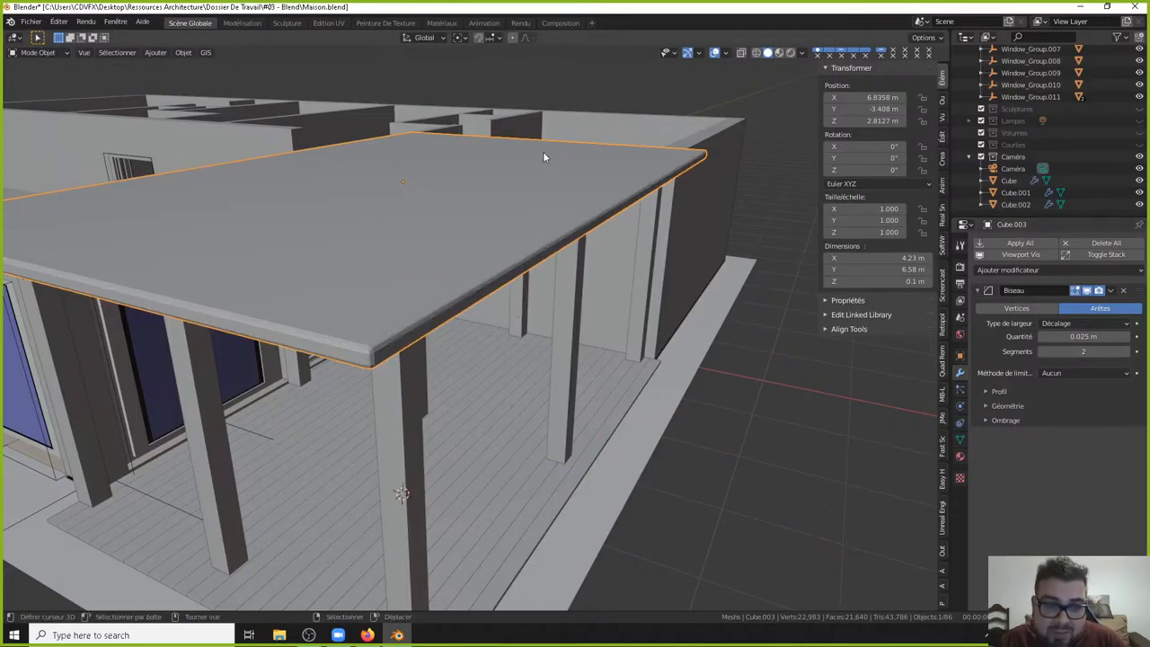
pyautogui.click(184, 52)
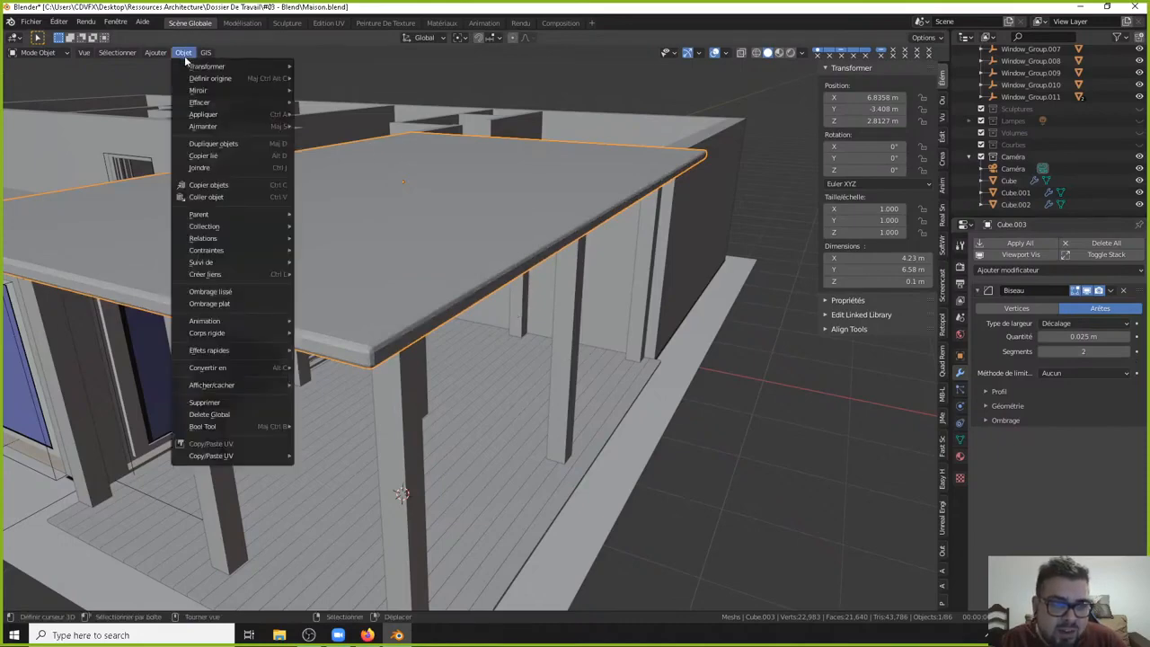
pyautogui.rightClick(240, 300)
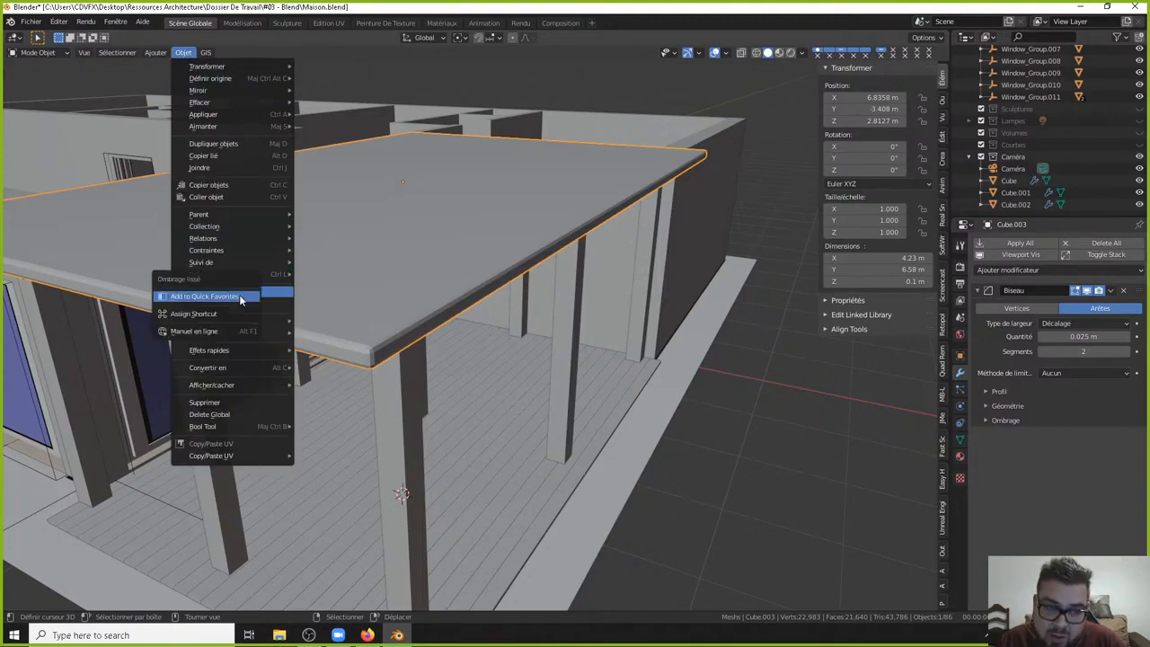
pyautogui.click(203, 296)
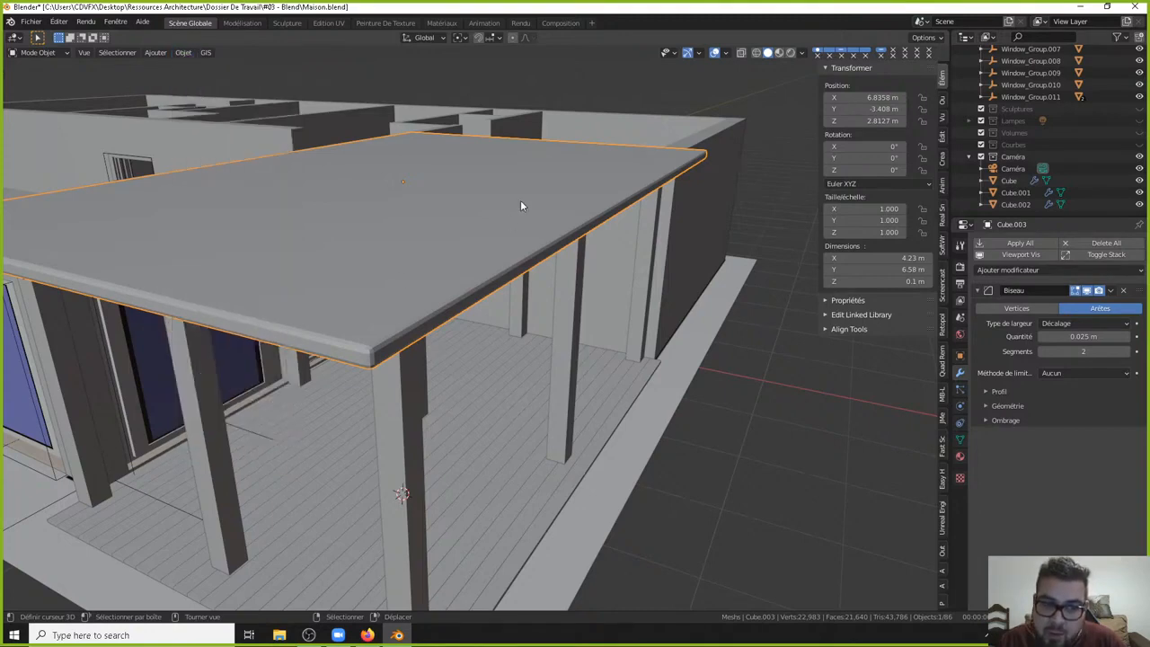
pyautogui.press('q')
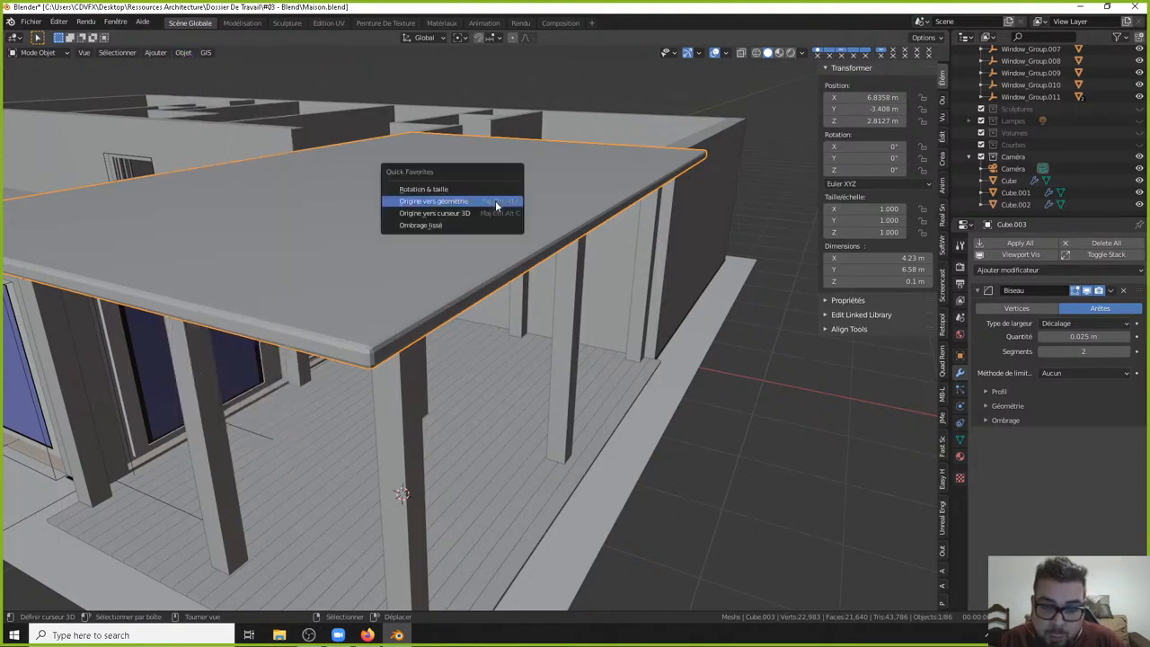
pyautogui.click(439, 224)
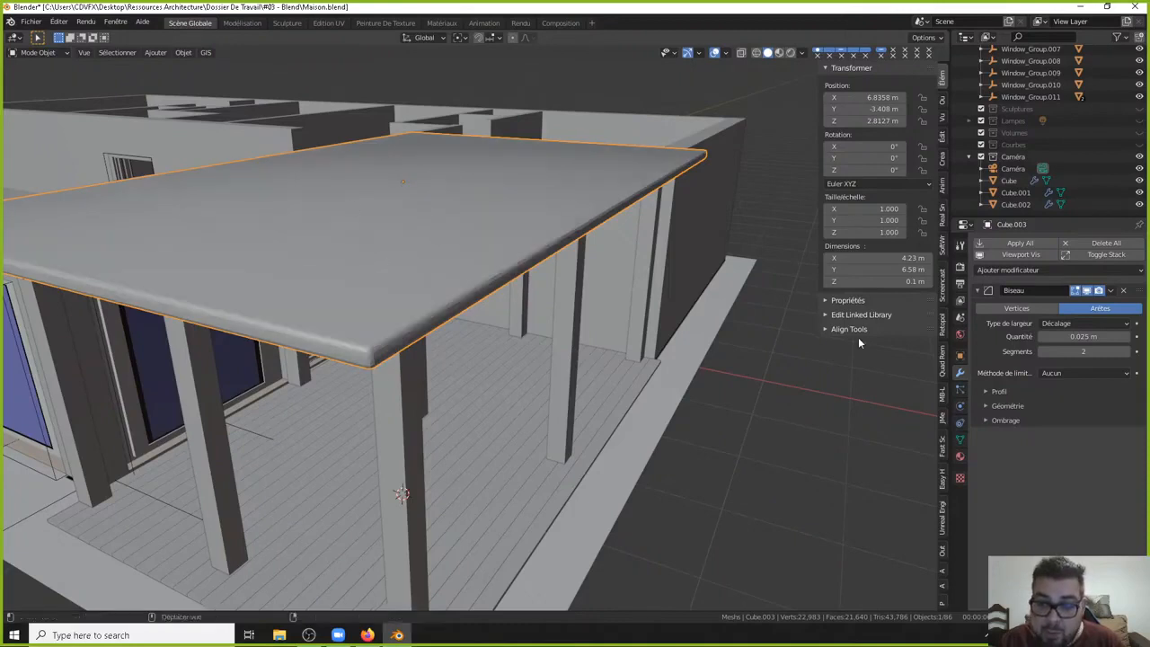
# Enable Auto Smooth (Auto-lisser) in the roof slab's normals settings and set its angle to 89°.
pyautogui.click(960, 438)
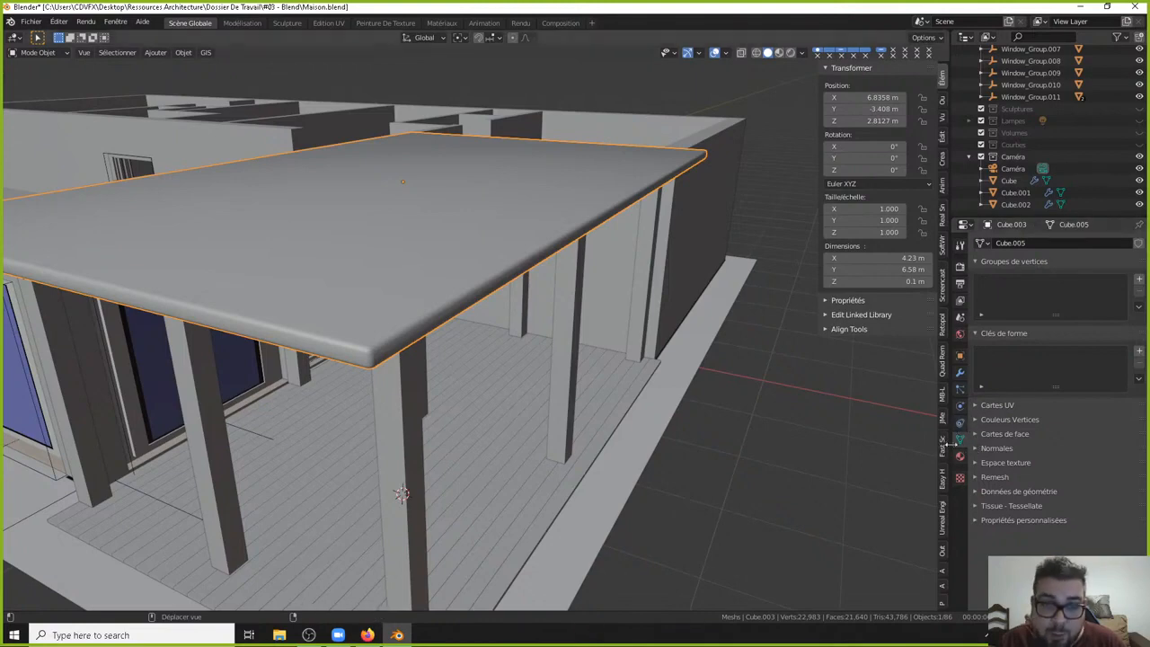
pyautogui.click(978, 448)
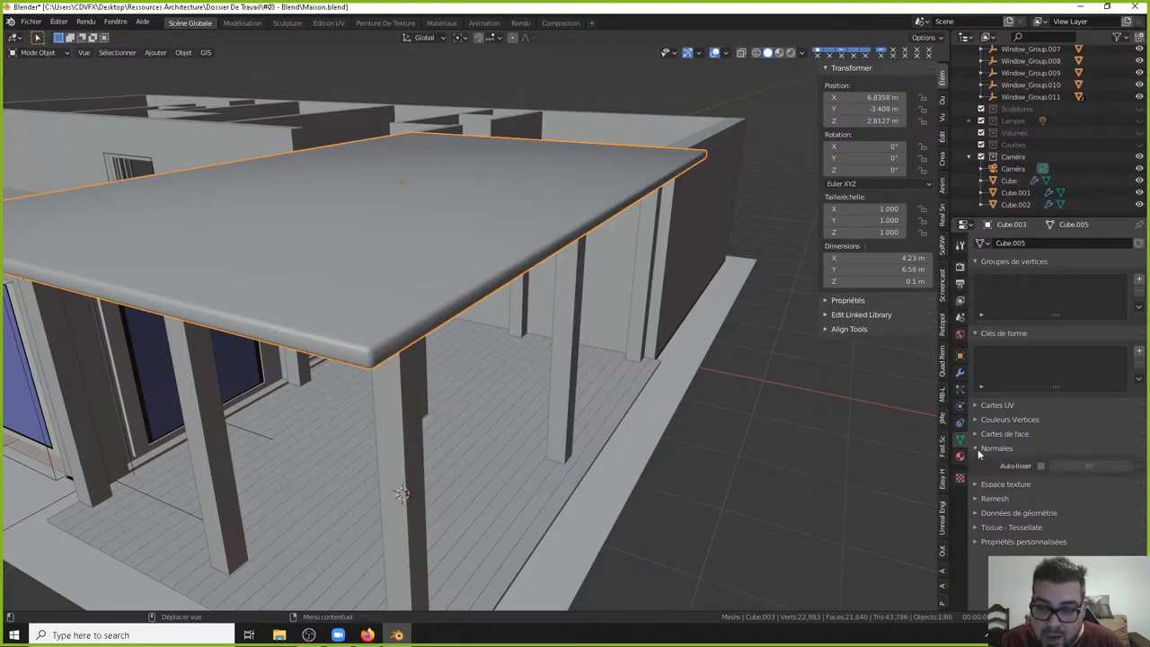
pyautogui.click(1040, 465)
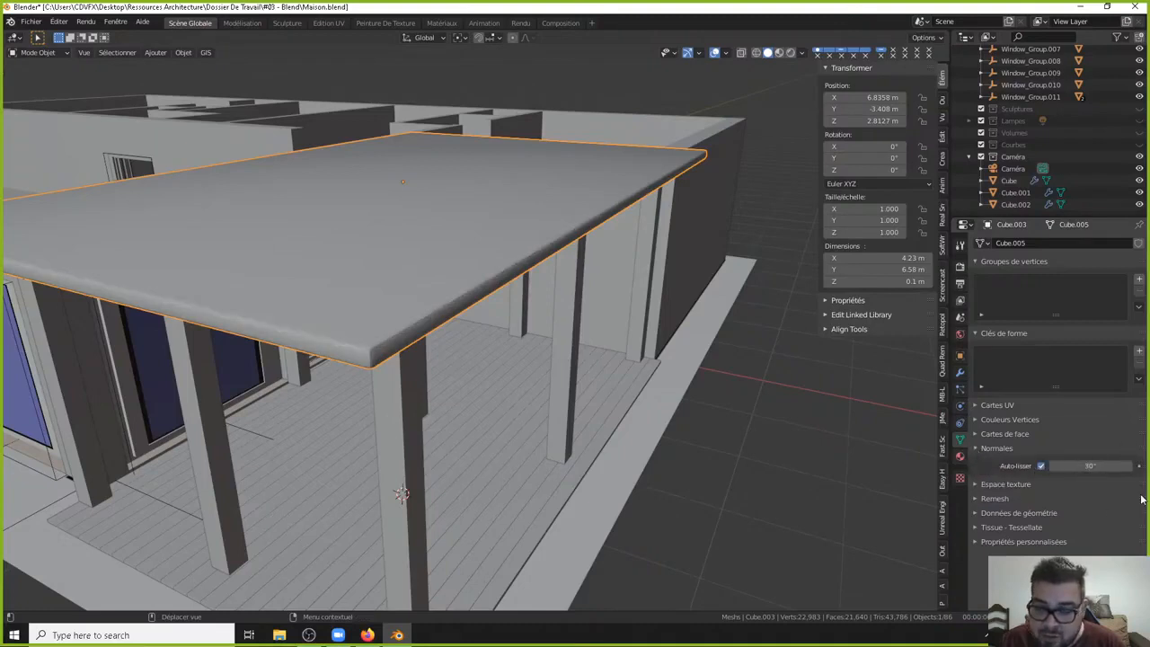
pyautogui.click(1071, 464)
pyautogui.write('89')
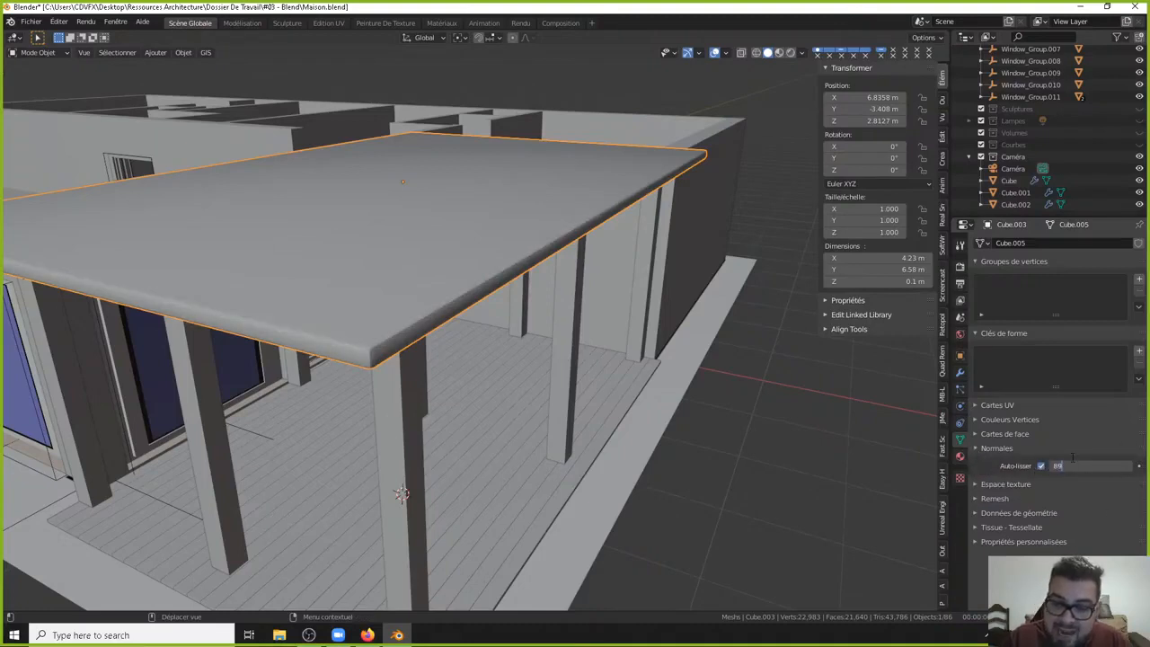
pyautogui.press('Return')
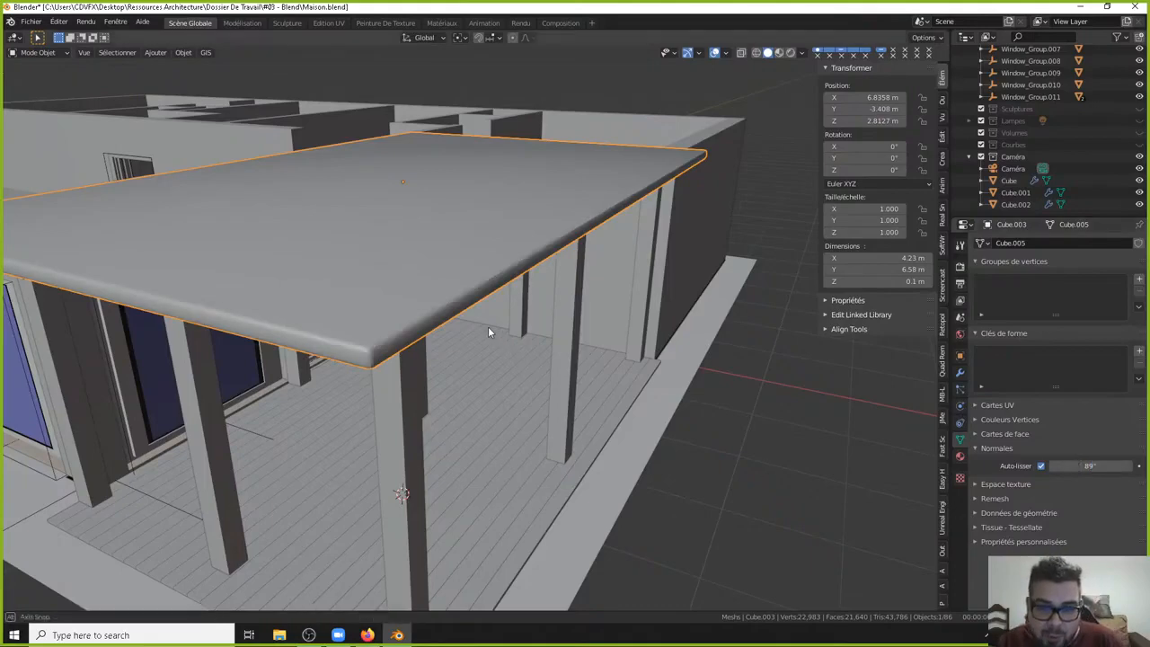
pyautogui.moveTo(488, 329); pyautogui.dragTo(278, 185, button='middle')
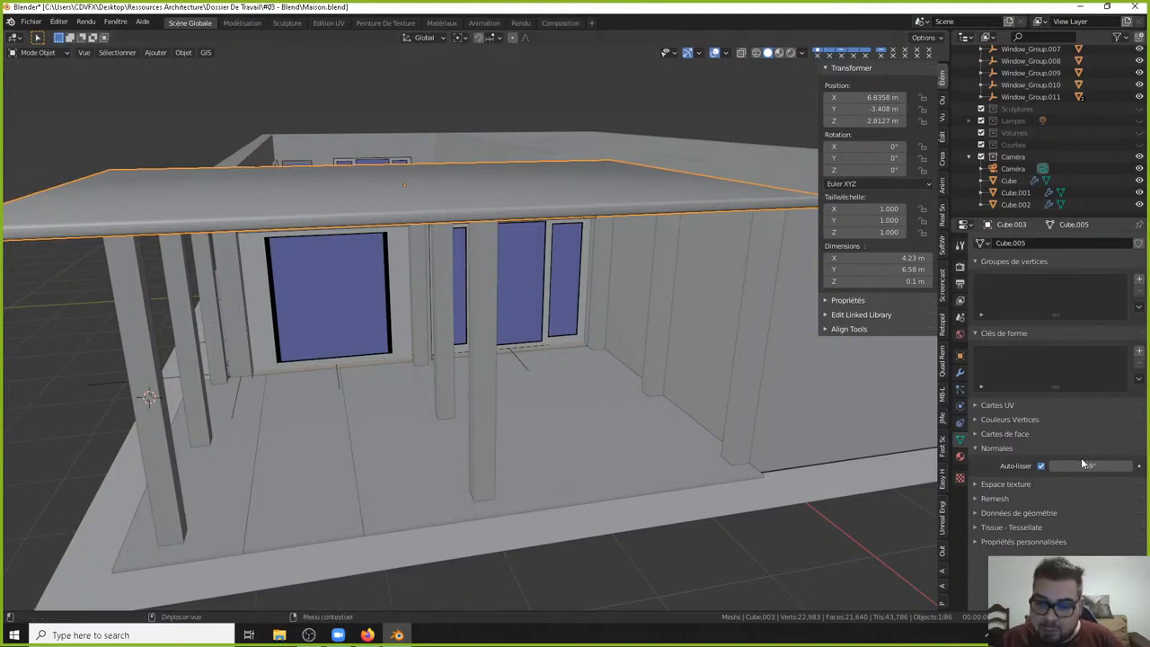
pyautogui.moveTo(1082, 465)
pyautogui.mouseDown()
pyautogui.moveTo(1118, 464)
pyautogui.moveTo(1067, 463)
pyautogui.mouseUp()
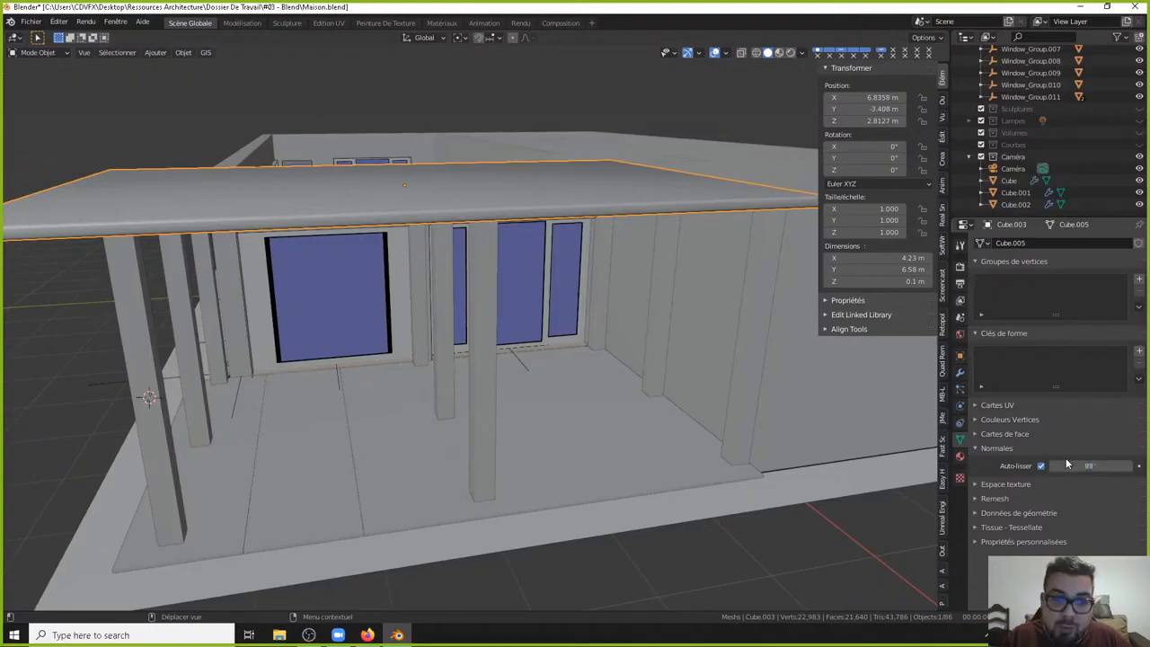
pyautogui.moveTo(406, 295); pyautogui.dragTo(432, 280, button='middle')
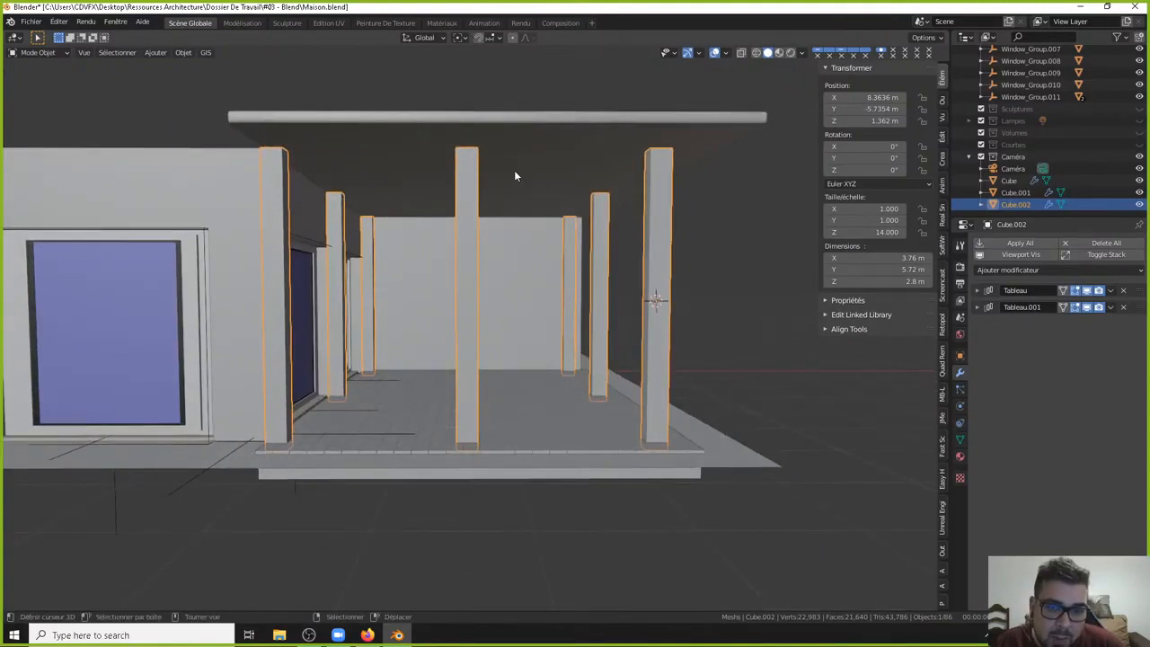
pyautogui.moveTo(514, 171); pyautogui.dragTo(431, 206, button='middle')
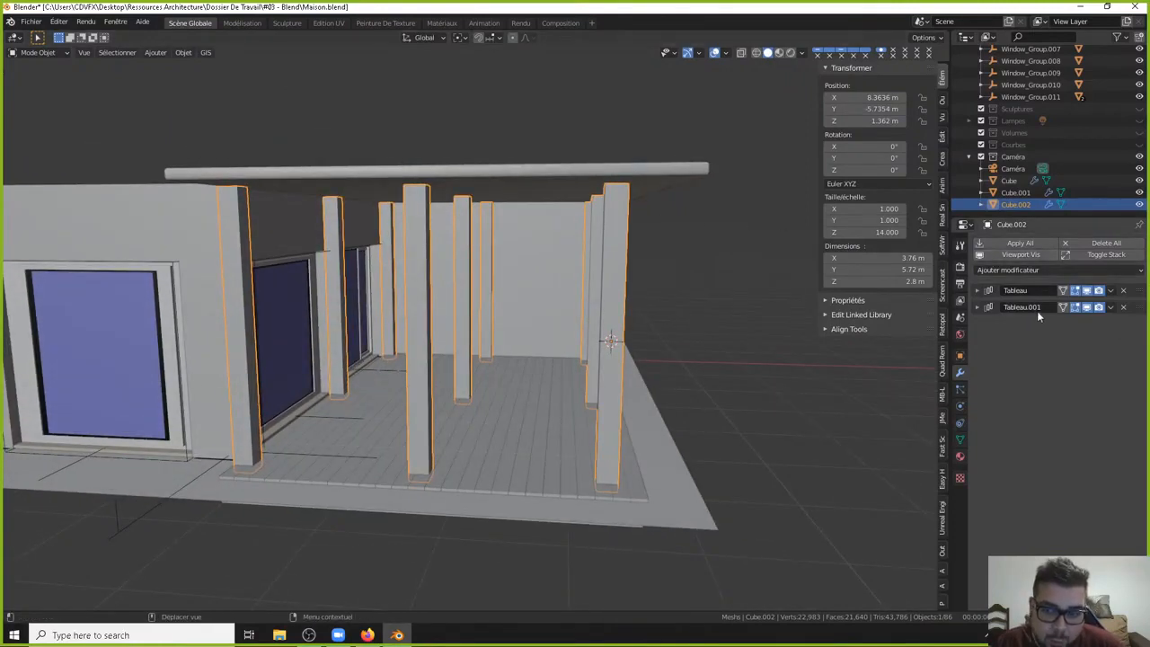
pyautogui.click(1046, 271)
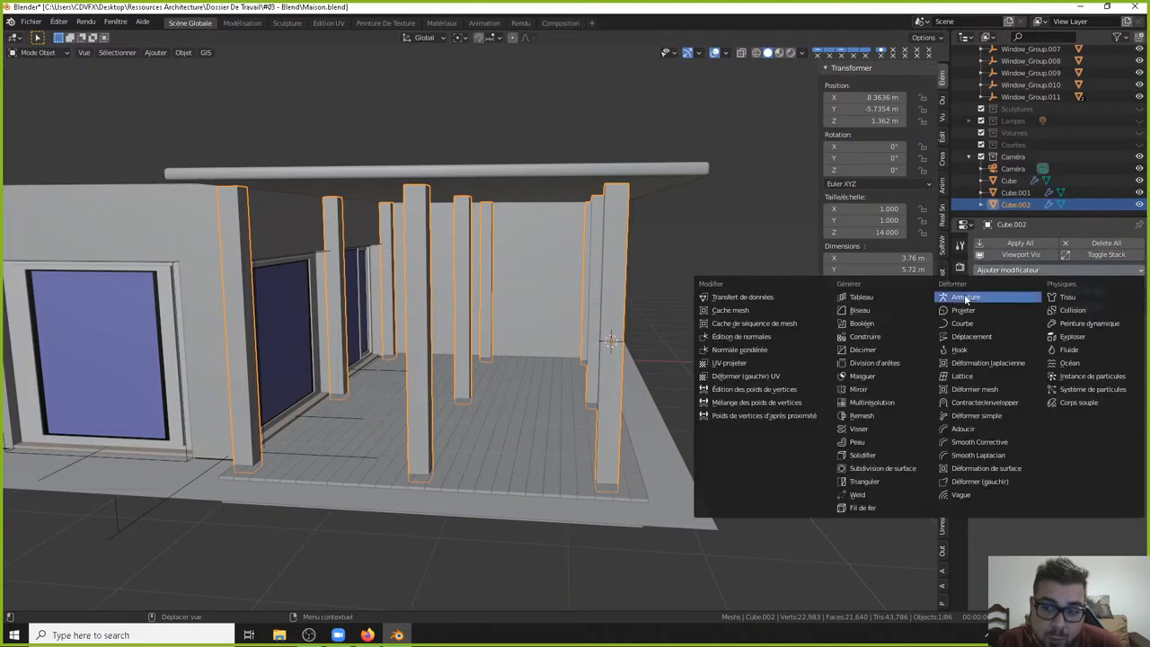
pyautogui.click(884, 322)
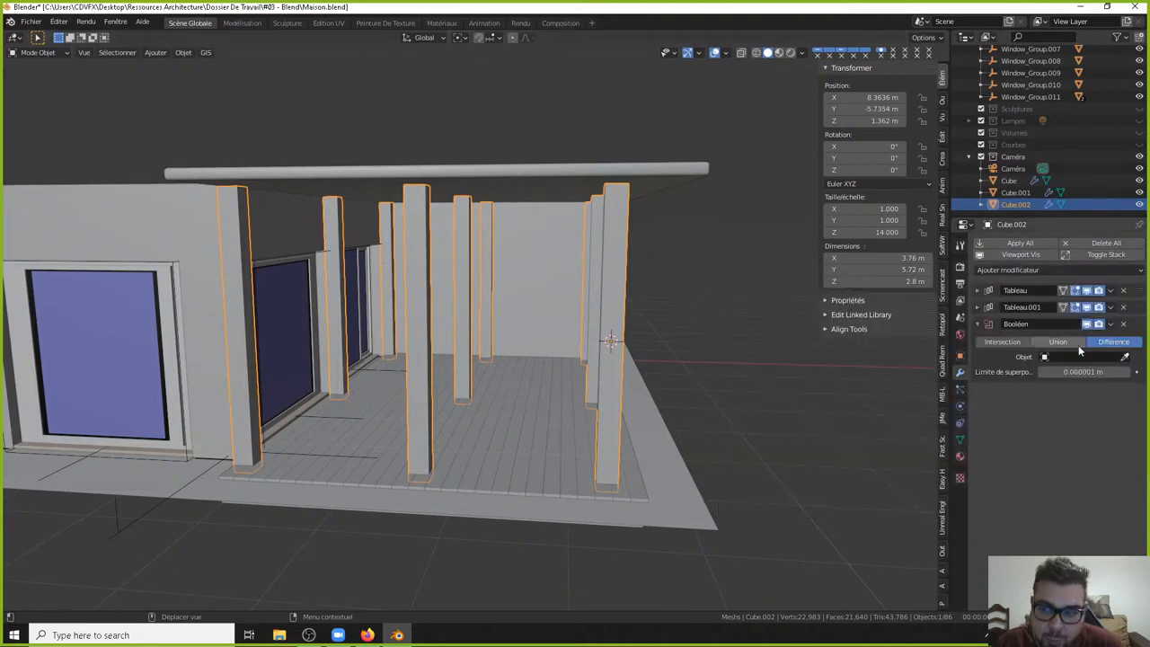
pyautogui.moveTo(1143, 331); pyautogui.dragTo(1138, 288)
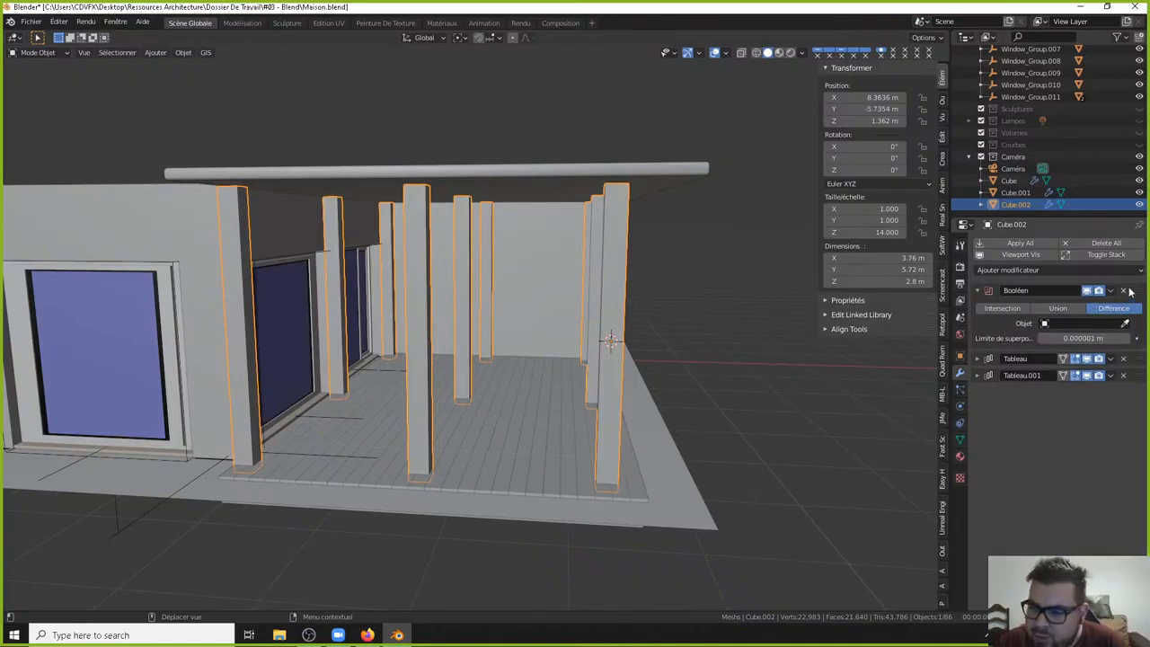
pyautogui.click(1123, 290)
# Add a Bevel (Biseau) modifier to the posts, place it above both Array modifiers and set its amount to 0.01 m.
pyautogui.click(1091, 270)
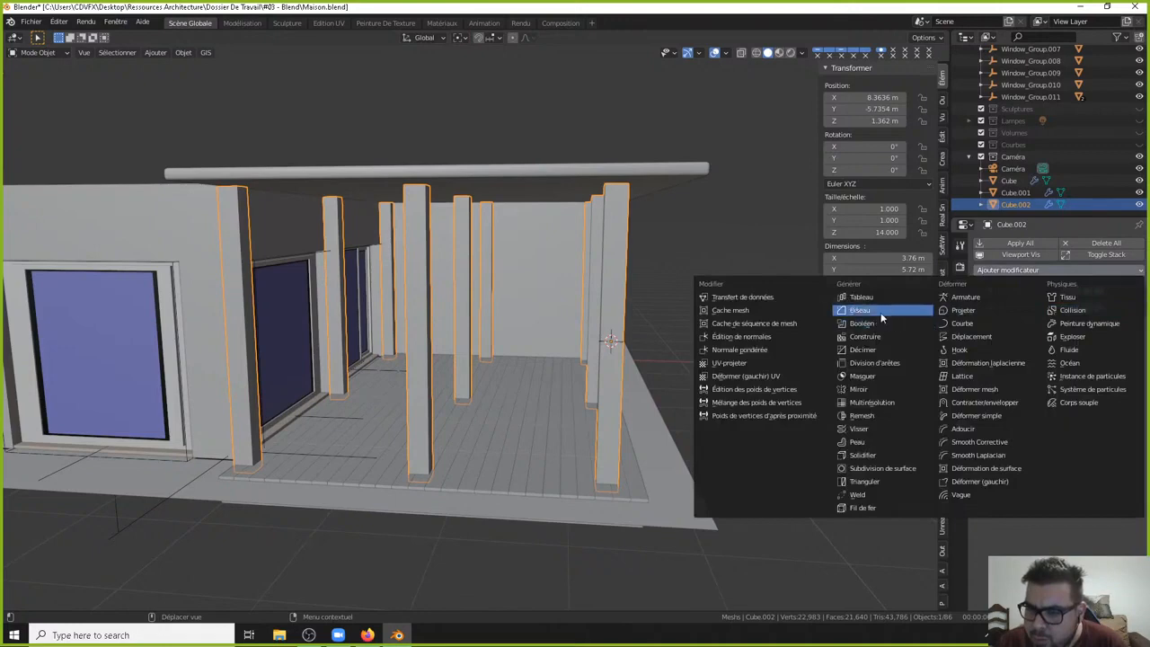
pyautogui.click(916, 311)
pyautogui.moveTo(1139, 324); pyautogui.dragTo(1136, 280)
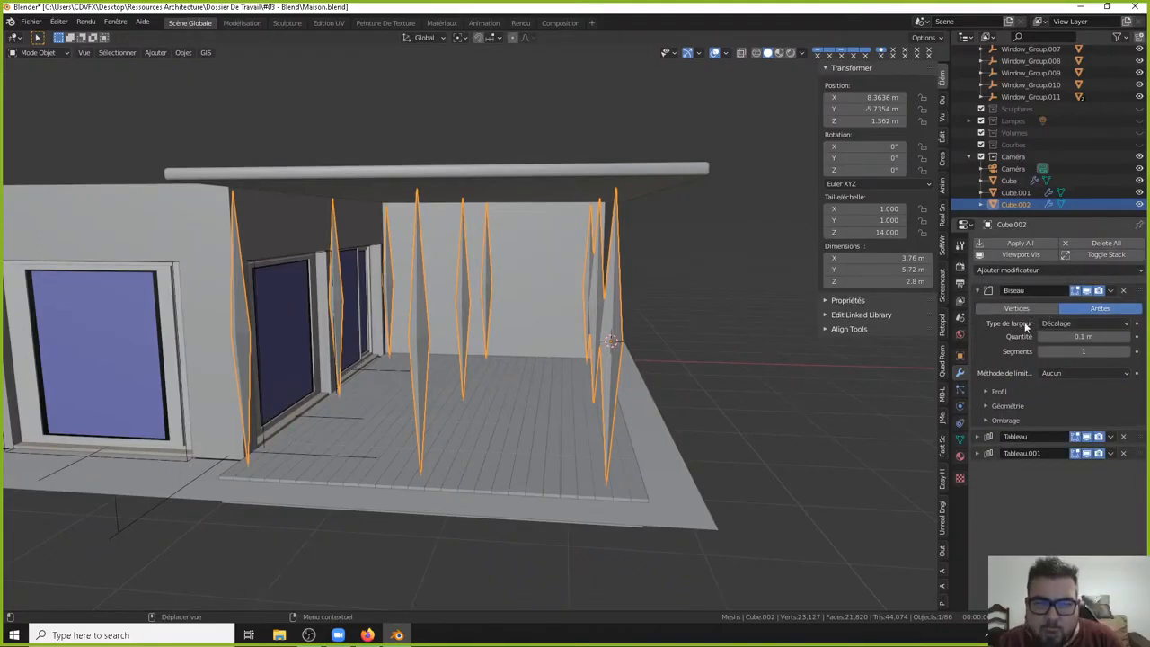
pyautogui.click(1097, 336)
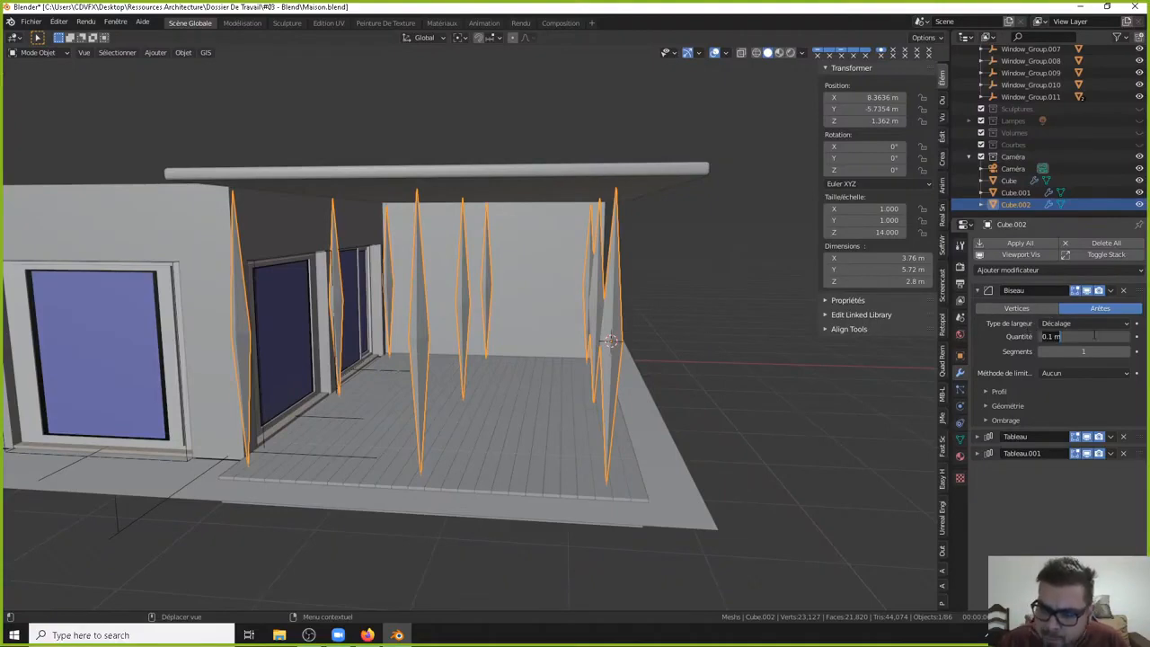
pyautogui.write('0.0')
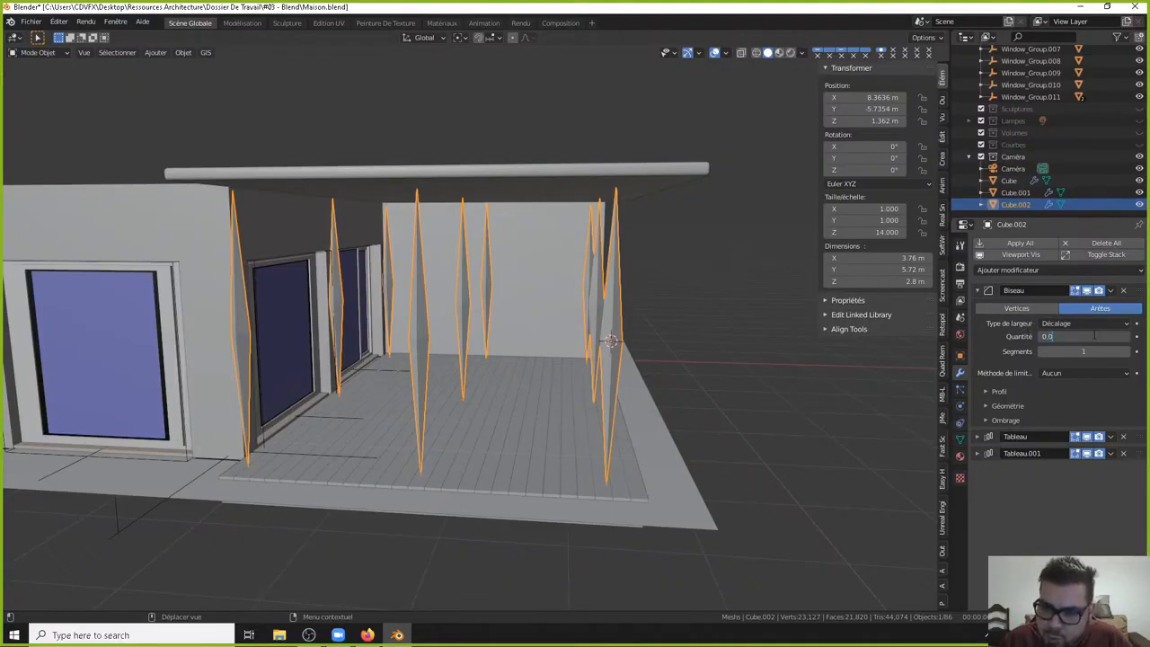
pyautogui.write('1')
pyautogui.press('Return')
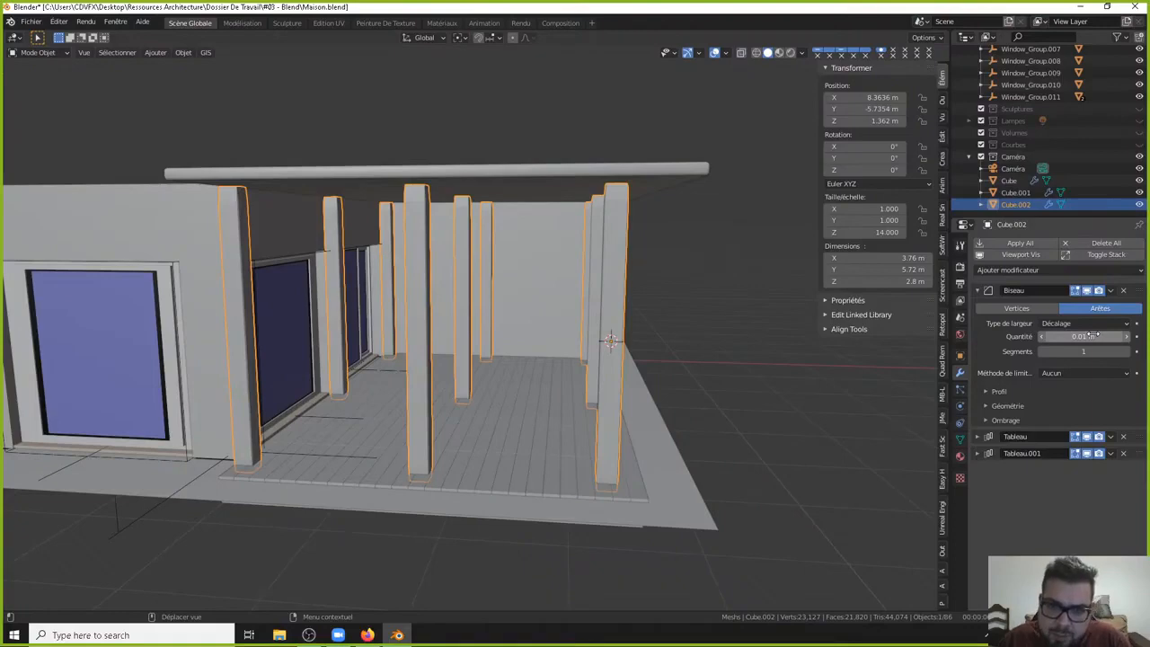
# Set the posts' bevel to 2 segments.
pyautogui.moveTo(679, 286); pyautogui.dragTo(610, 291, button='middle')
pyautogui.scroll(2, 373, 292)
pyautogui.keyDown('shift'); pyautogui.moveTo(373, 292); pyautogui.dragTo(424, 287, button='middle'); pyautogui.keyUp('shift')
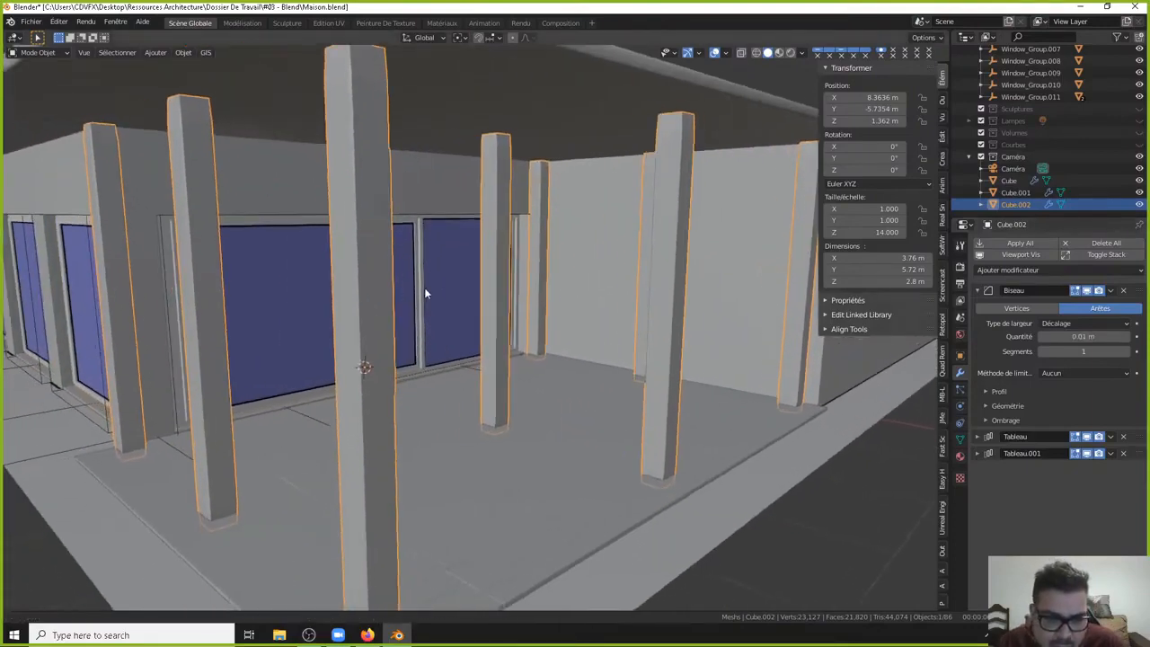
pyautogui.scroll(1, 420, 282)
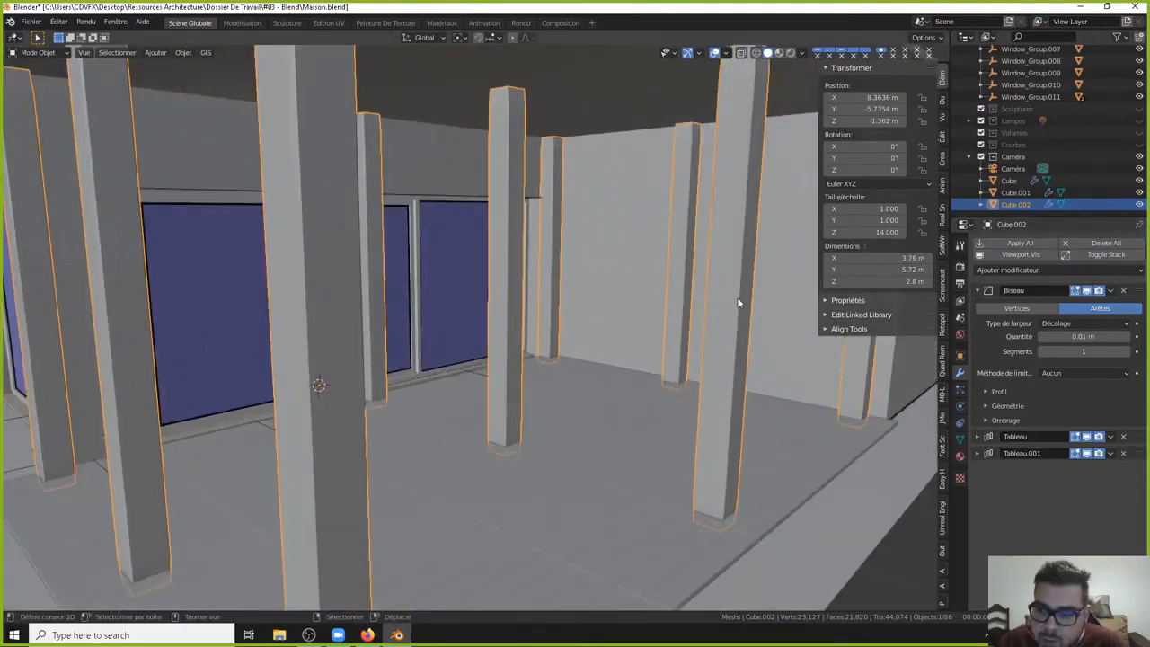
pyautogui.click(1127, 353)
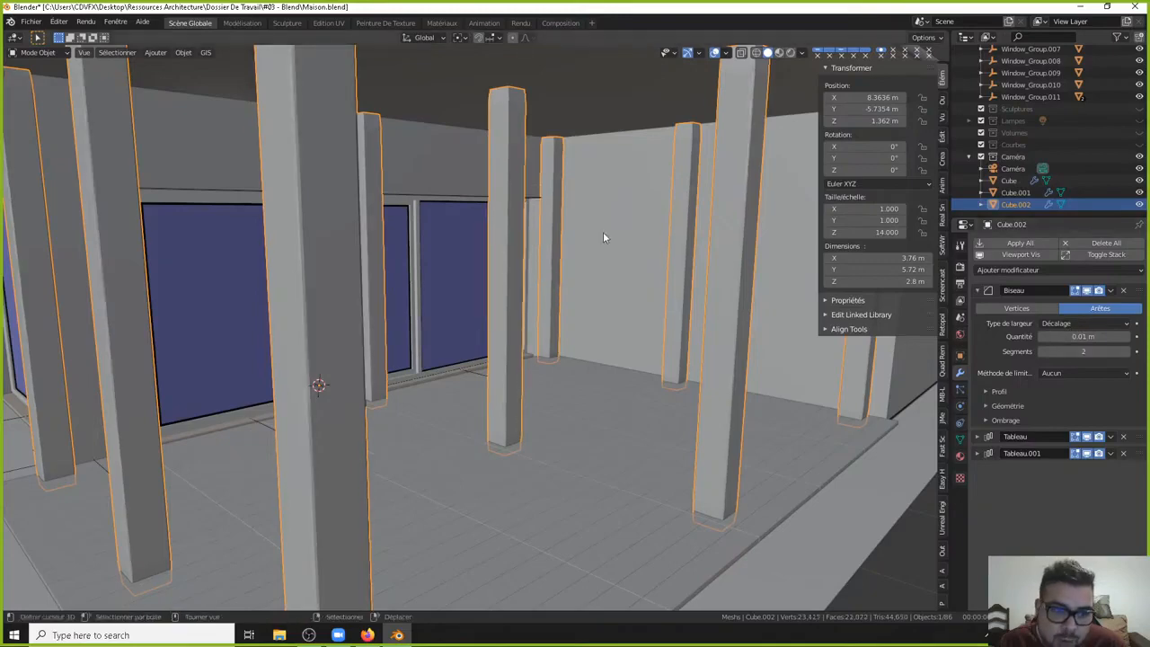
# Apply Shade Smooth (Ombrage lissé) to the terrace posts.
pyautogui.scroll(-3, 416, 197)
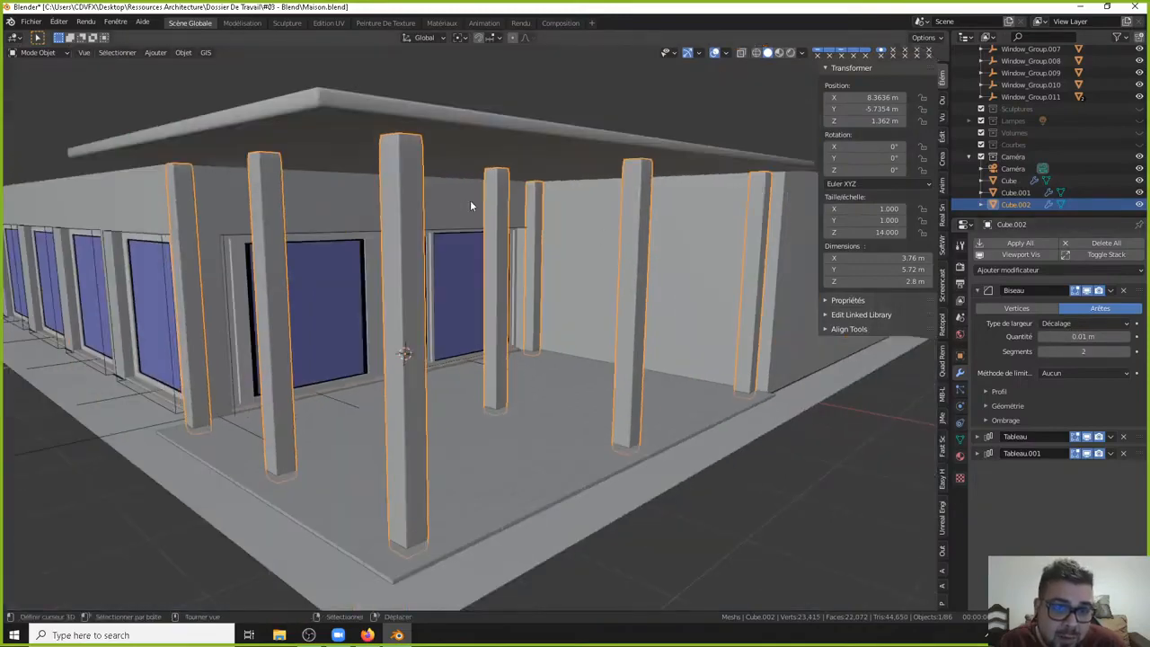
pyautogui.moveTo(470, 204); pyautogui.dragTo(508, 199, button='middle')
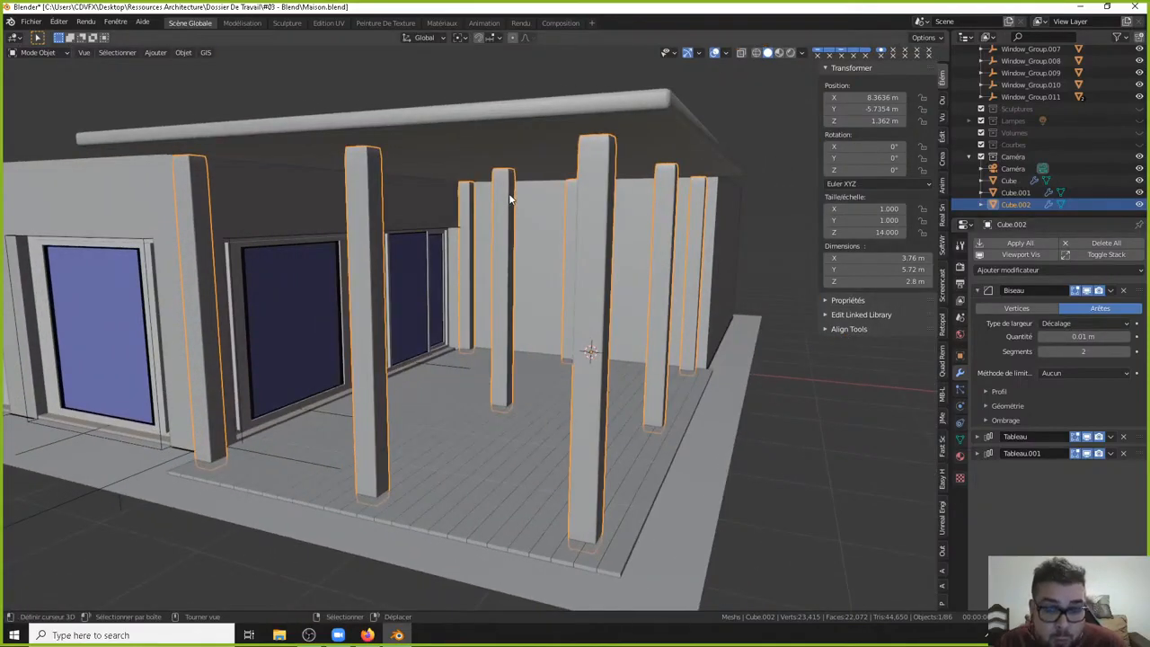
pyautogui.rightClick(508, 193)
pyautogui.click(503, 216)
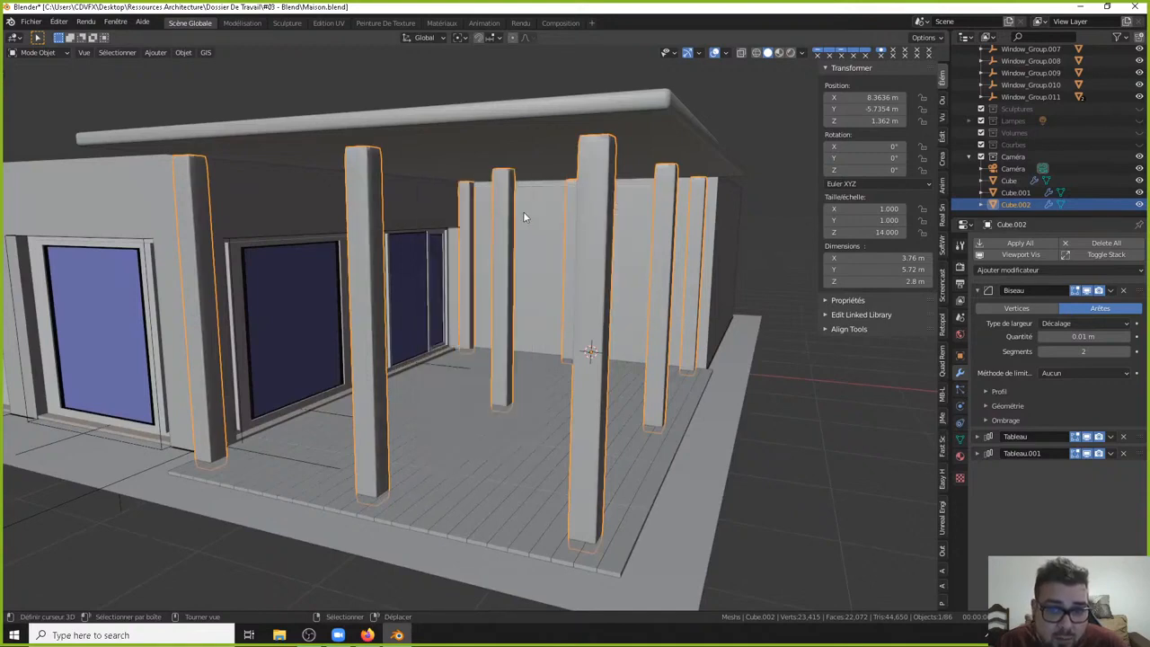
# Enable Auto Smooth (Auto-lisser) in the posts' normals settings with an angle of 89° and clear the selection.
pyautogui.click(959, 439)
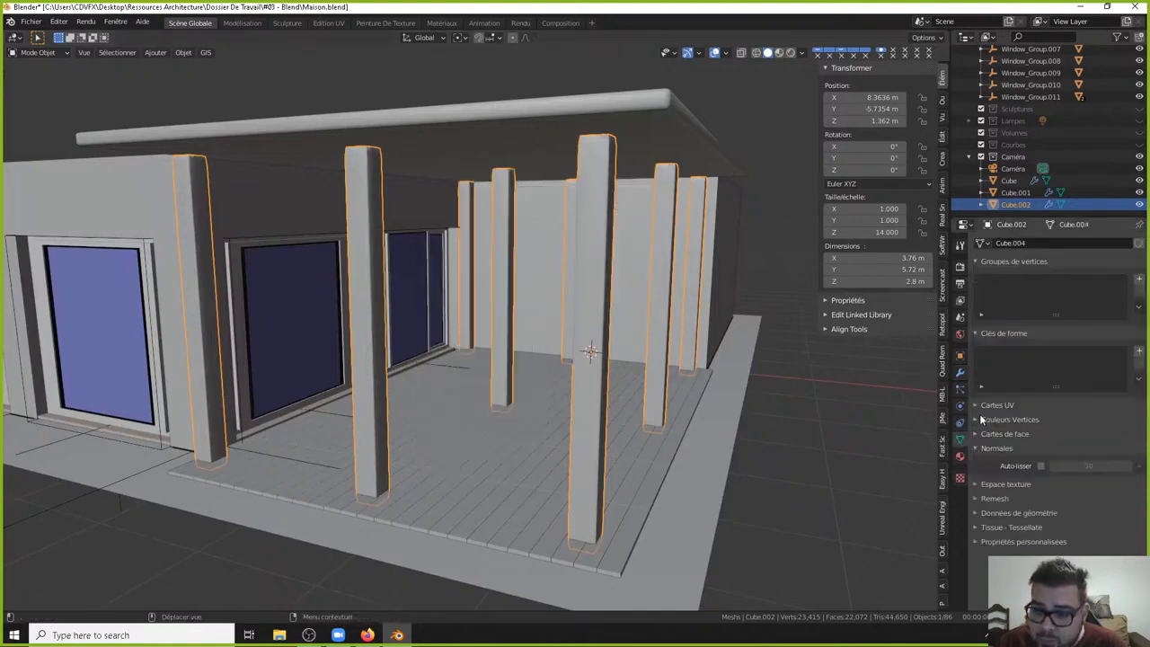
pyautogui.click(1039, 466)
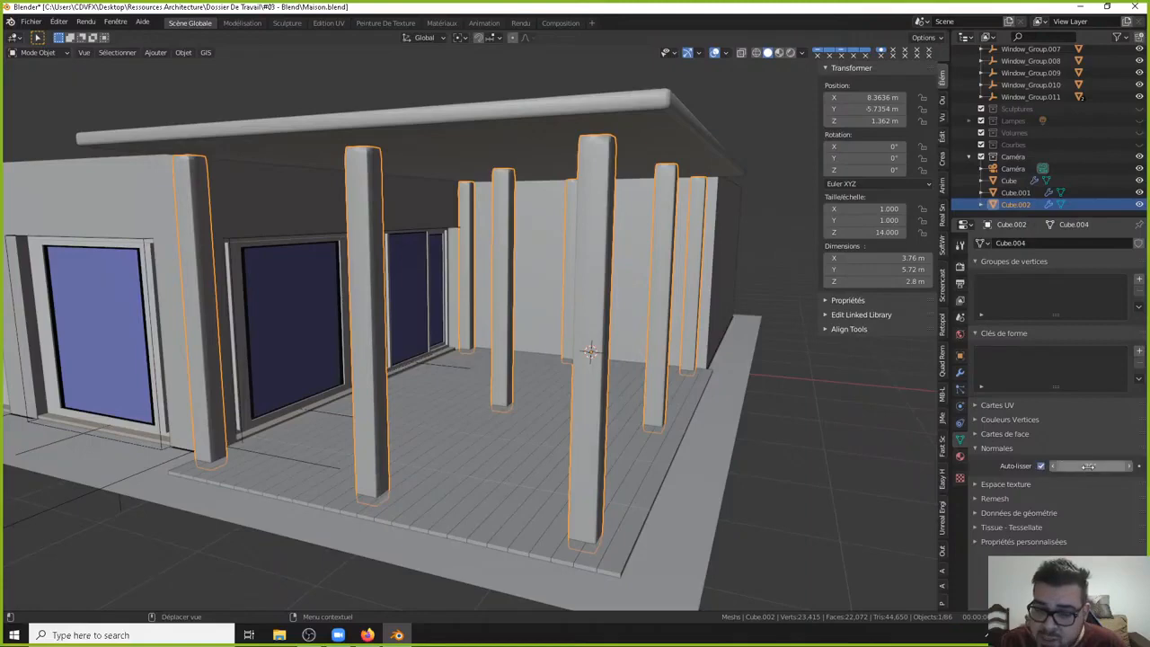
pyautogui.click(1080, 466)
pyautogui.write('89')
pyautogui.press('Return')
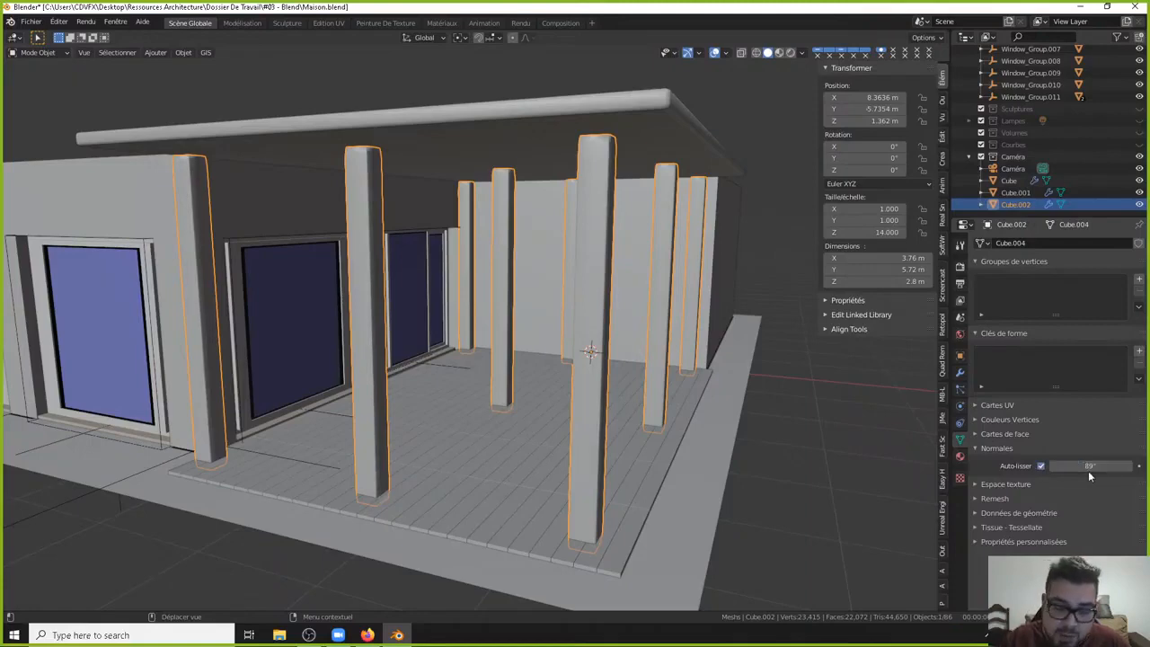
pyautogui.press('a')
pyautogui.click(711, 262)
pyautogui.moveTo(674, 264); pyautogui.dragTo(551, 343, button='middle')
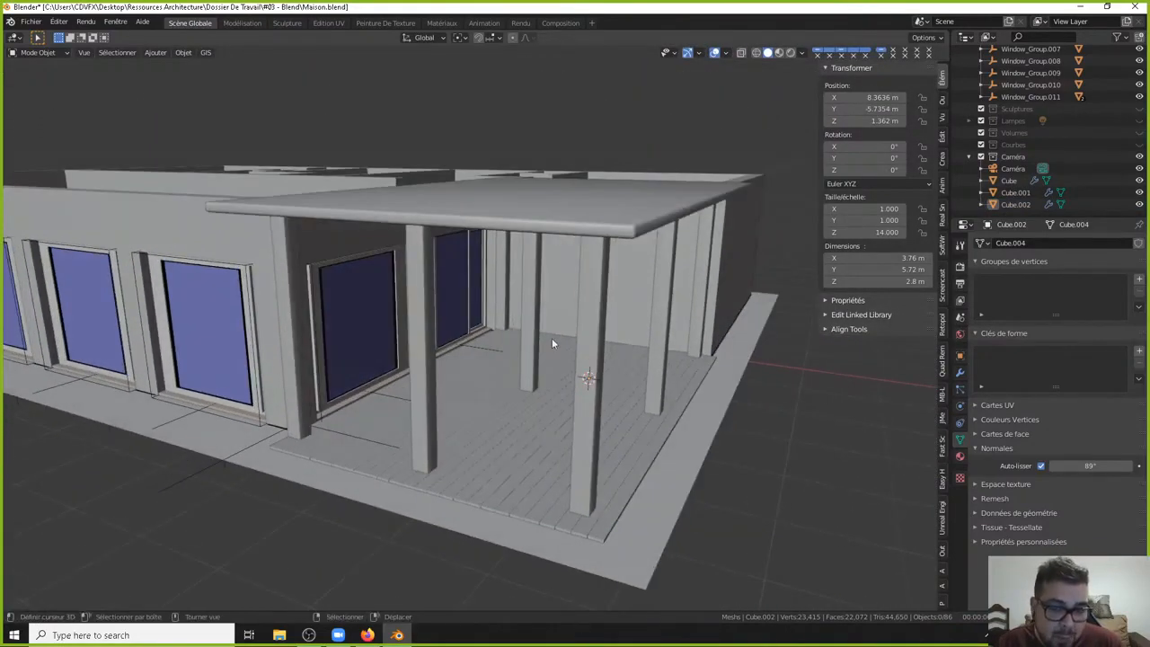
# Select the terrace's wooden decking and hide the Plan 2D Maison object in the viewport.
pyautogui.click(499, 338)
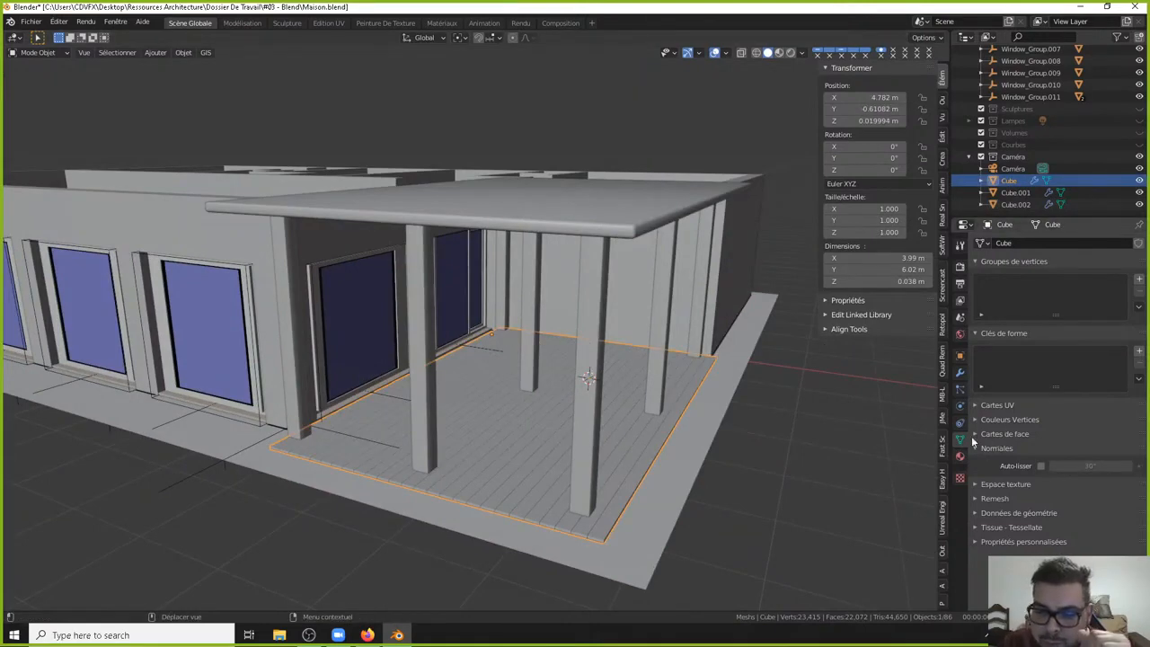
pyautogui.moveTo(899, 436); pyautogui.dragTo(494, 278, button='middle')
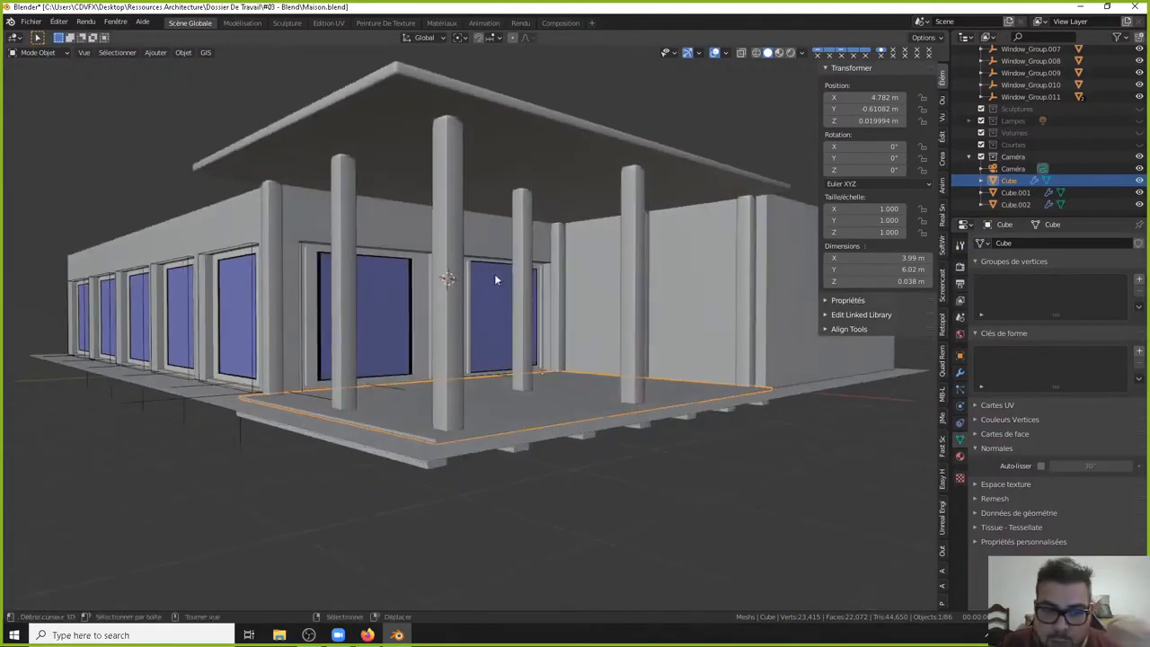
pyautogui.moveTo(481, 442); pyautogui.dragTo(392, 379, button='middle')
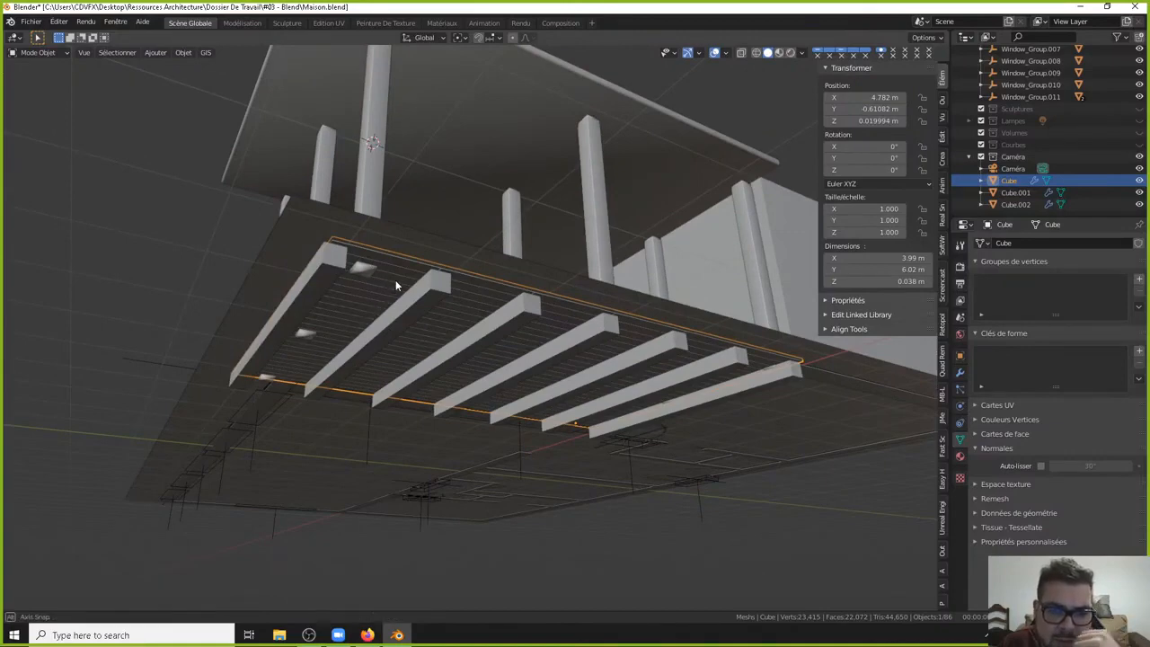
pyautogui.moveTo(395, 279); pyautogui.dragTo(403, 293, button='middle')
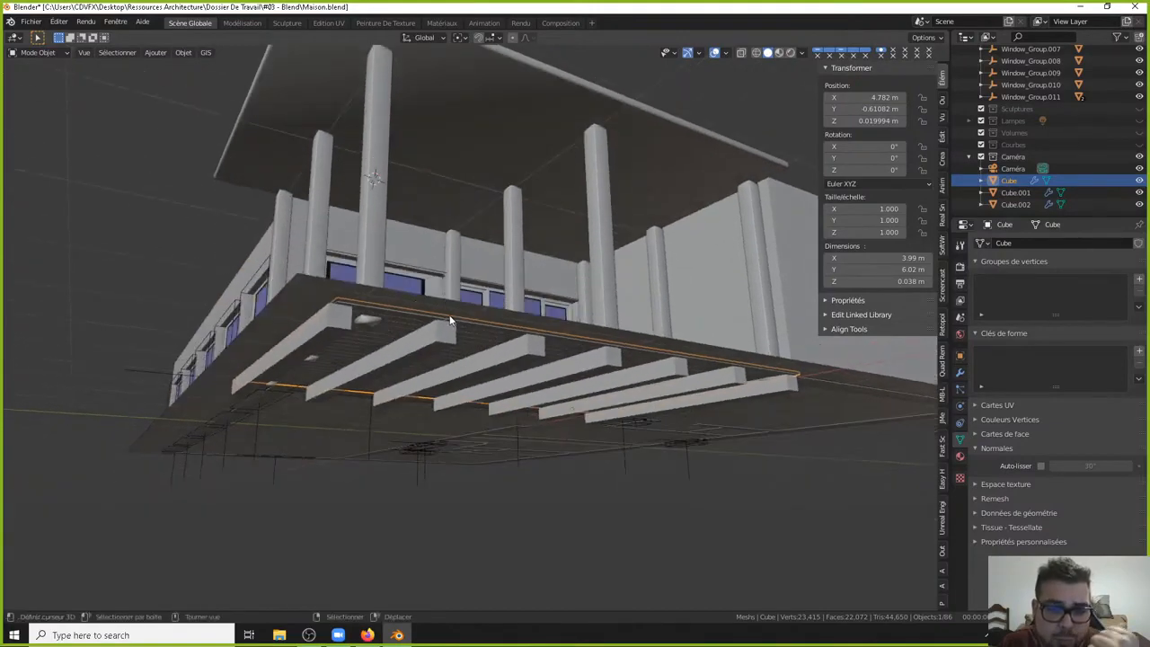
pyautogui.moveTo(448, 318); pyautogui.dragTo(452, 331, button='middle')
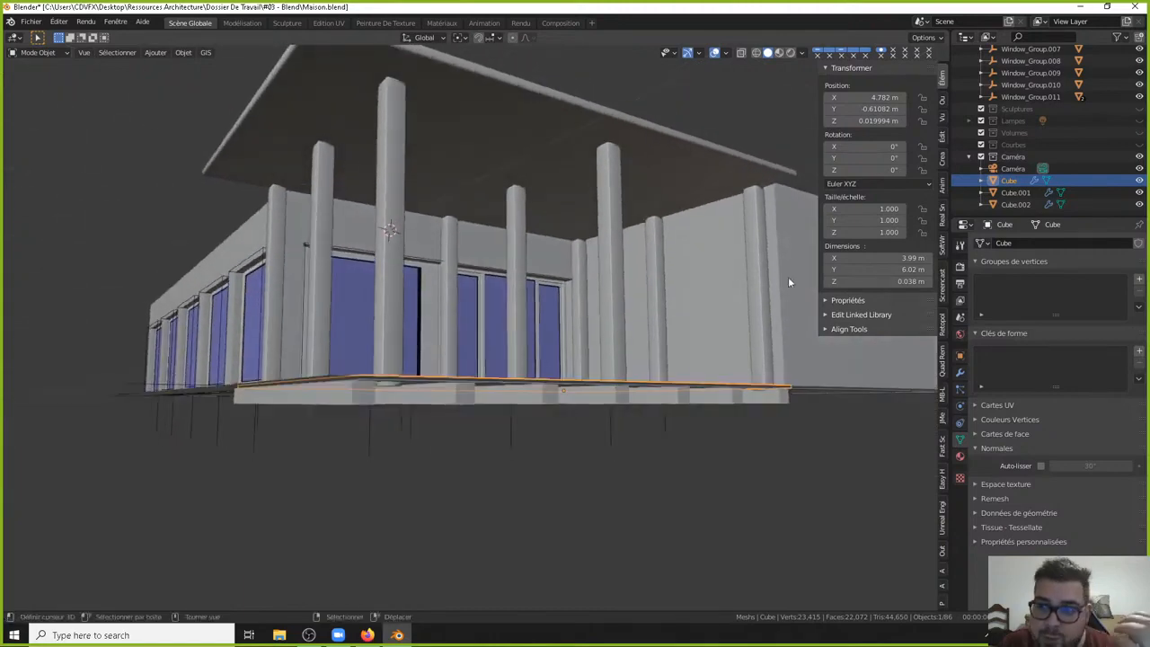
pyautogui.scroll(6, 1099, 122)
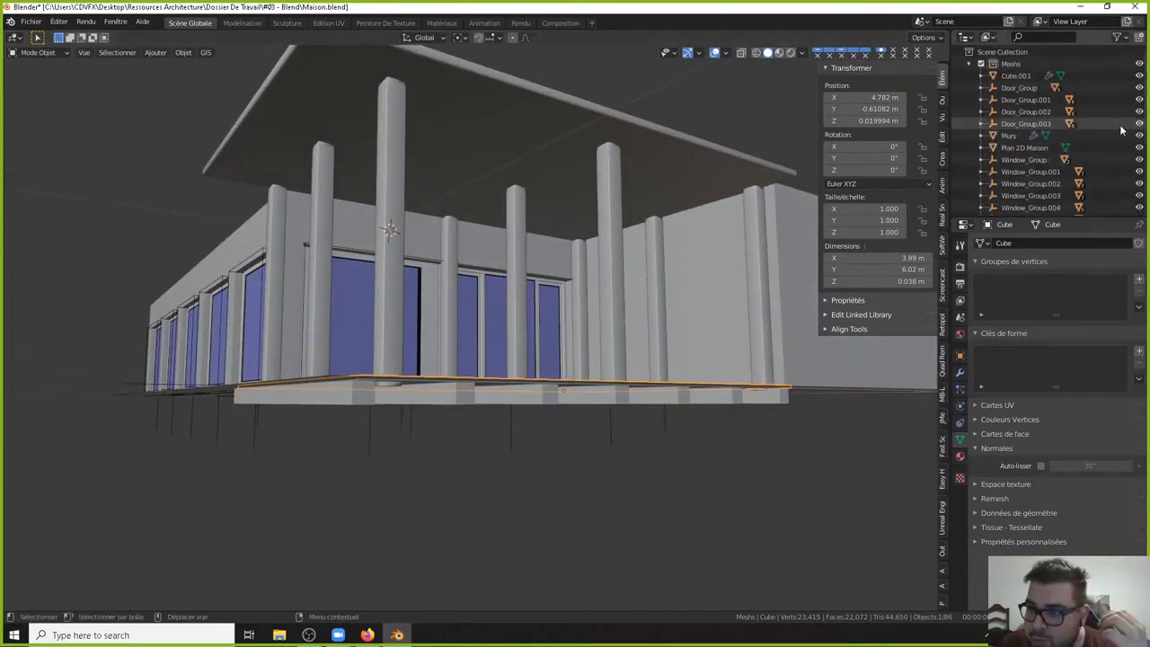
pyautogui.click(1139, 148)
pyautogui.moveTo(674, 263); pyautogui.dragTo(631, 302, button='middle')
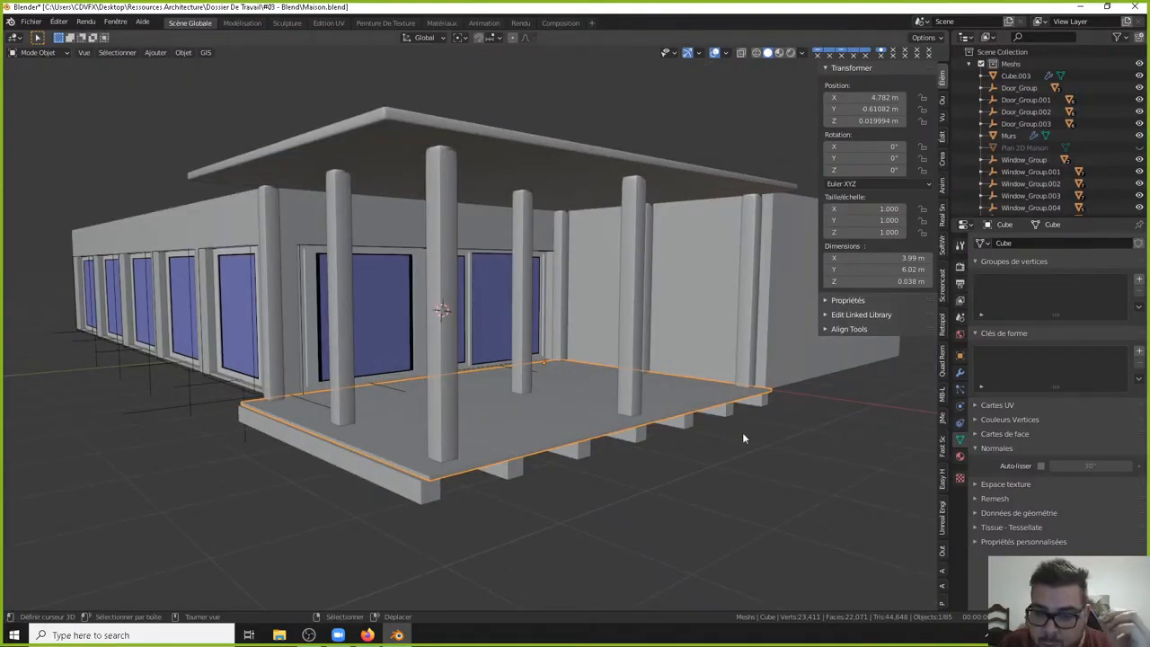
# Add a Boolean (Booléen) modifier in Difference mode to the decking, below both arrays, with the posts (Cube.002) as the cutting object.
pyautogui.click(959, 371)
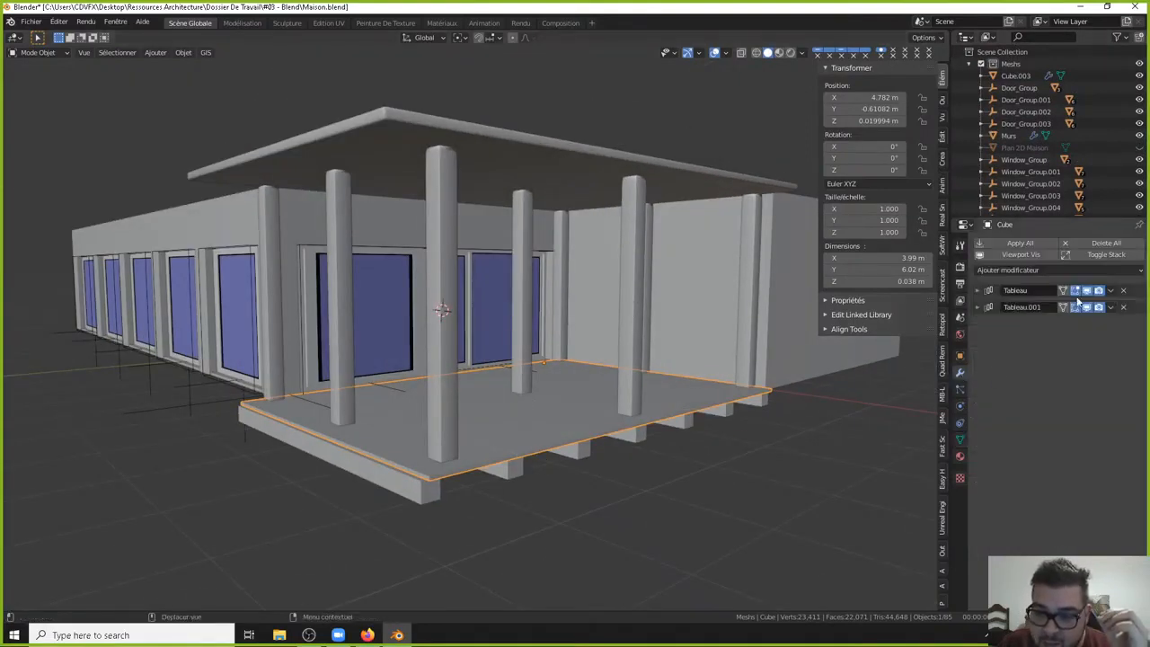
pyautogui.click(1057, 272)
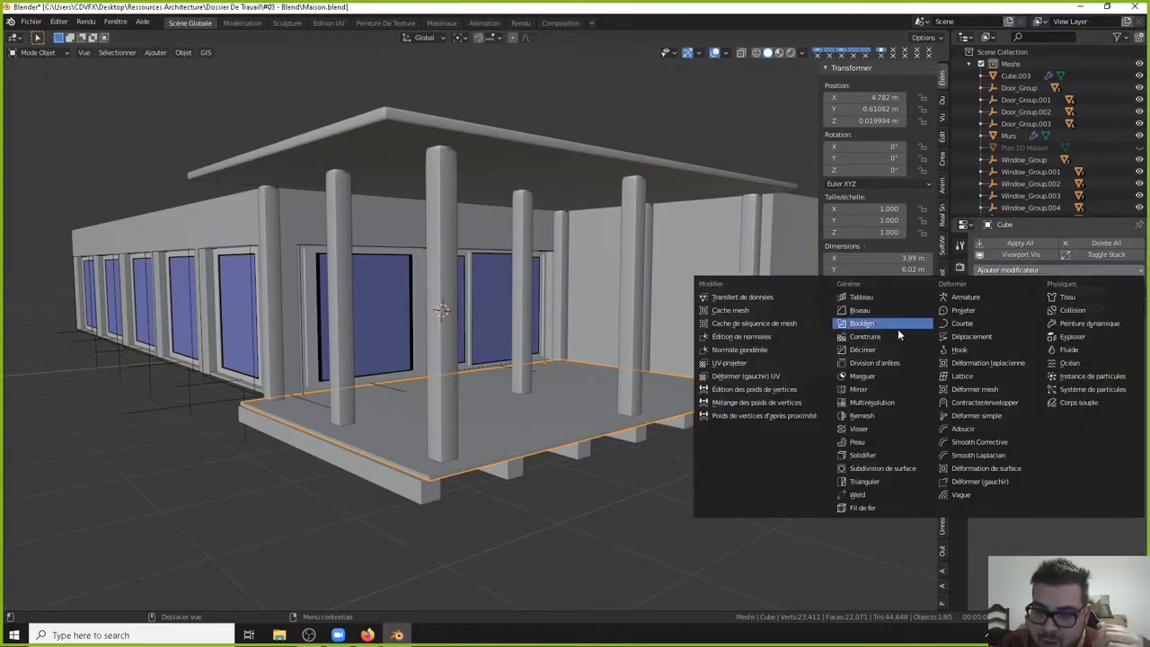
pyautogui.click(867, 324)
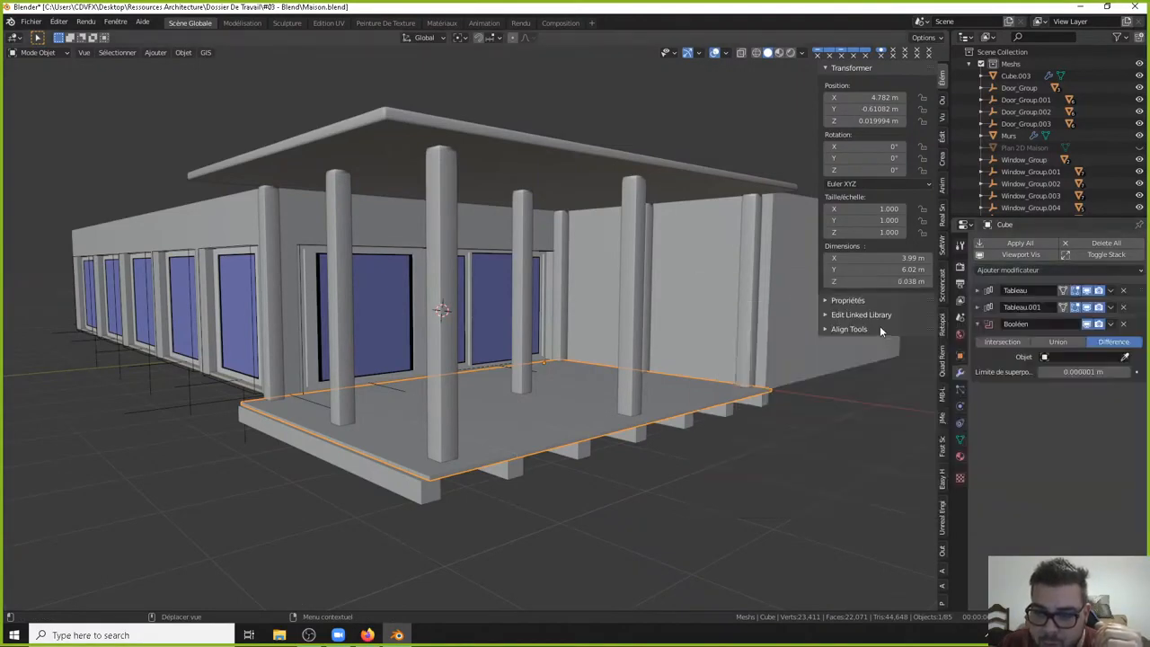
pyautogui.moveTo(1139, 325); pyautogui.dragTo(1137, 286)
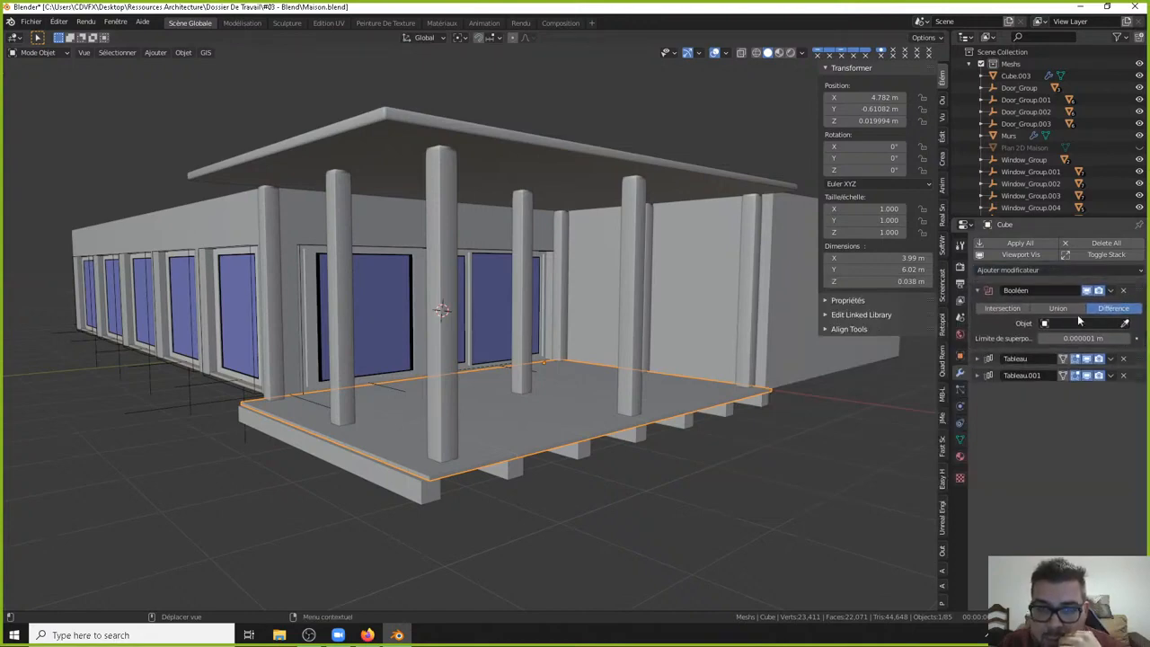
pyautogui.click(1126, 323)
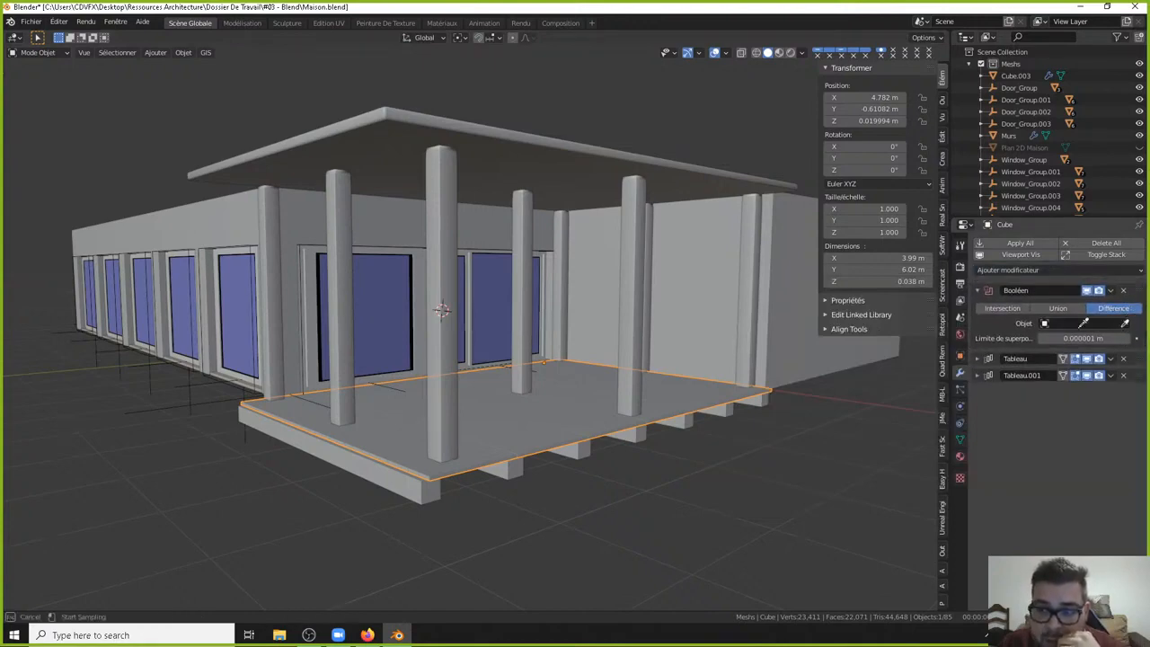
pyautogui.click(449, 287)
pyautogui.moveTo(572, 426); pyautogui.dragTo(377, 383, button='middle')
pyautogui.scroll(1, 298, 369)
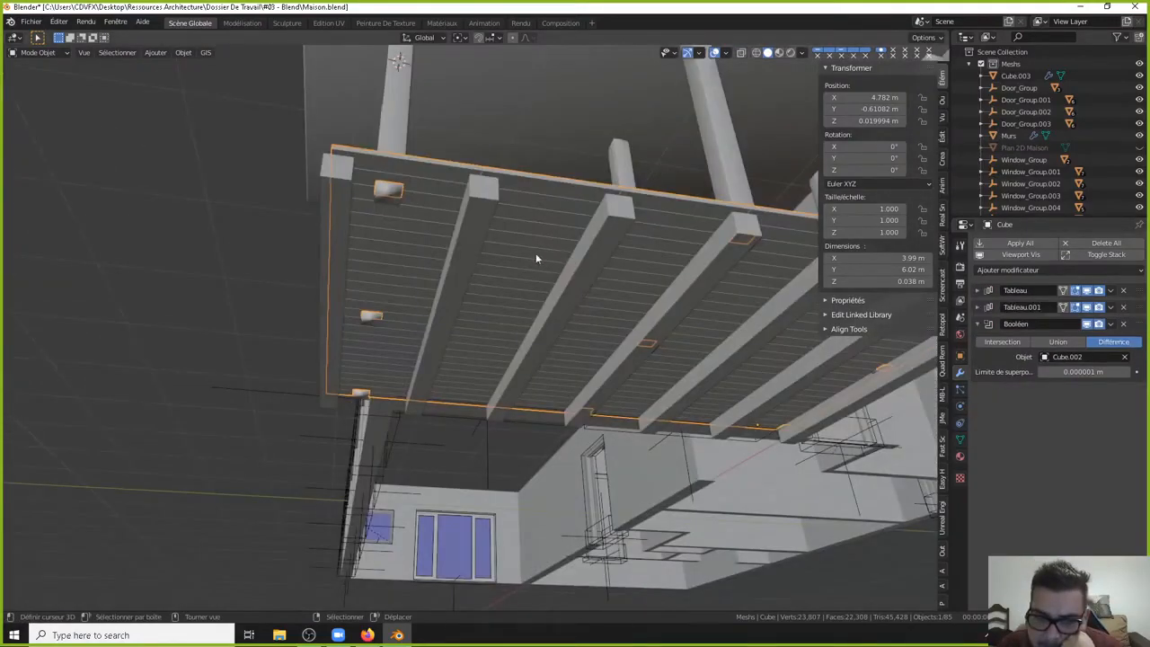
pyautogui.moveTo(535, 253); pyautogui.dragTo(472, 247, button='middle')
pyautogui.scroll(1, 428, 178)
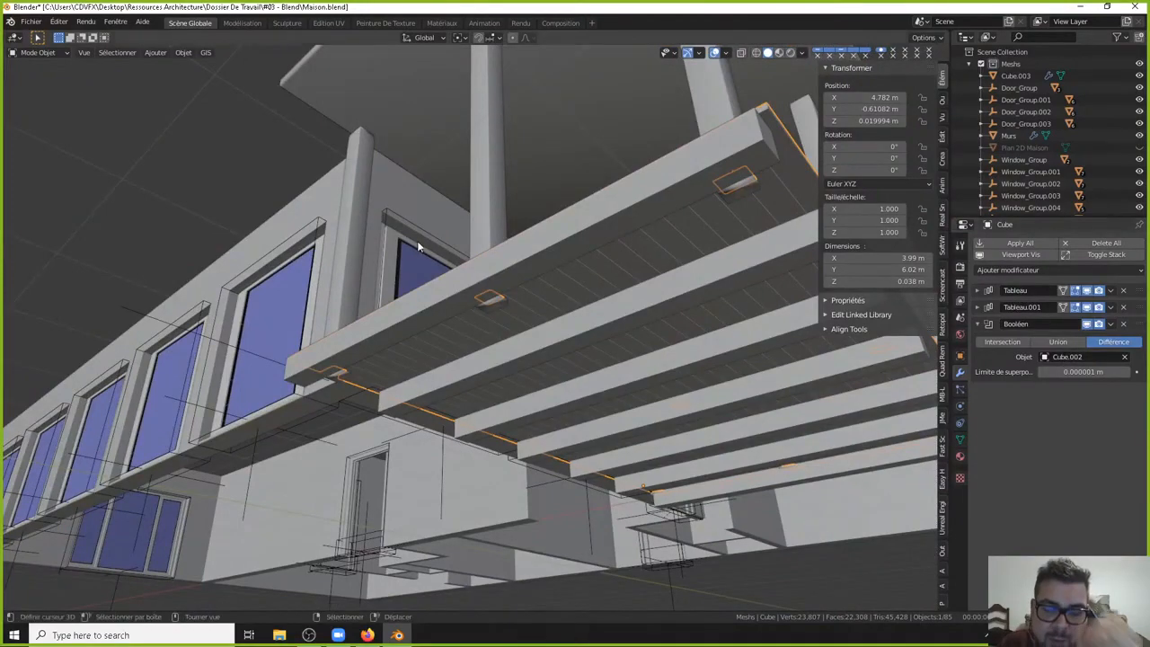
pyautogui.moveTo(419, 245); pyautogui.dragTo(371, 265, button='middle')
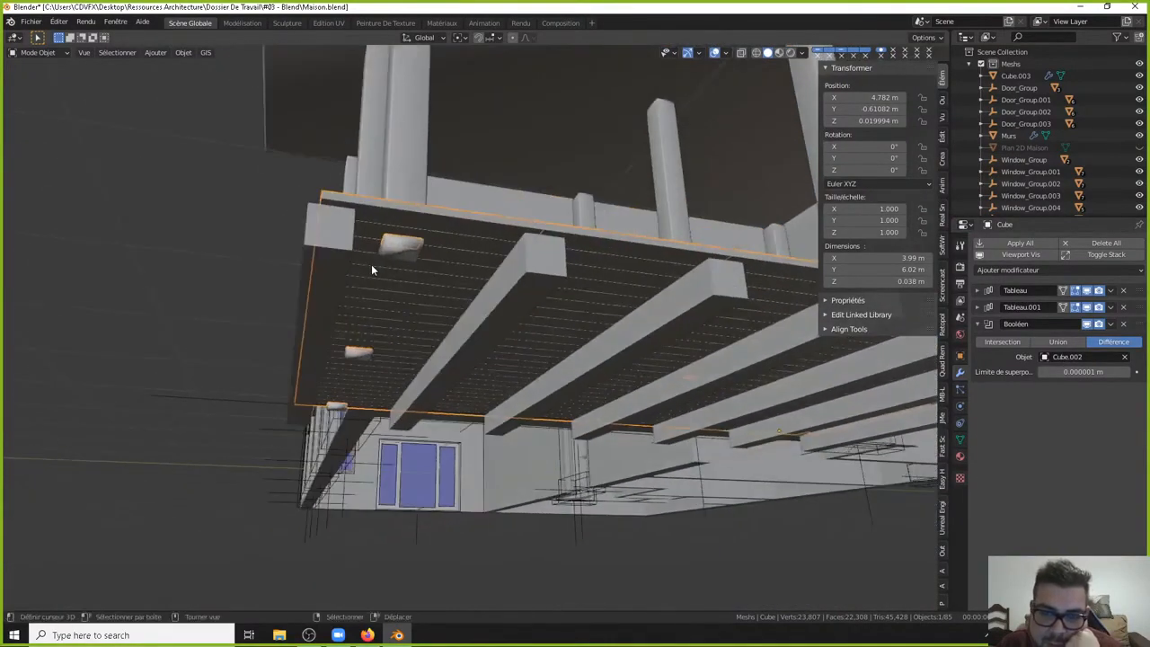
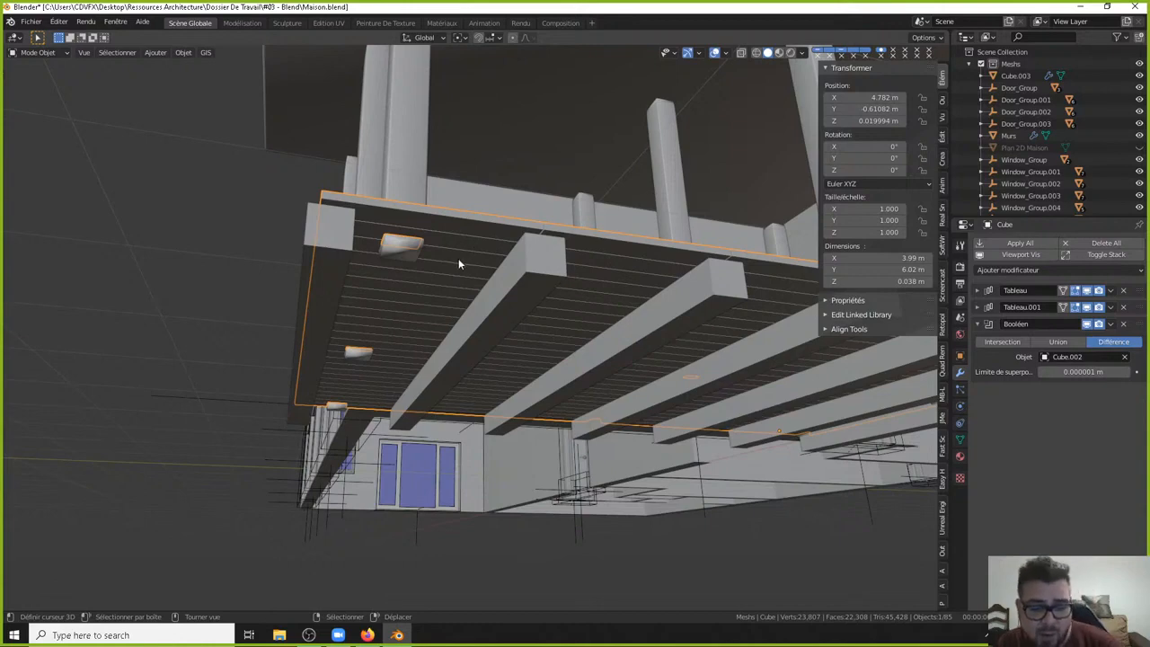
# Clear the selection, then select the terrace decking and add a Bevel (Biseau) modifier to it.
pyautogui.press('a')
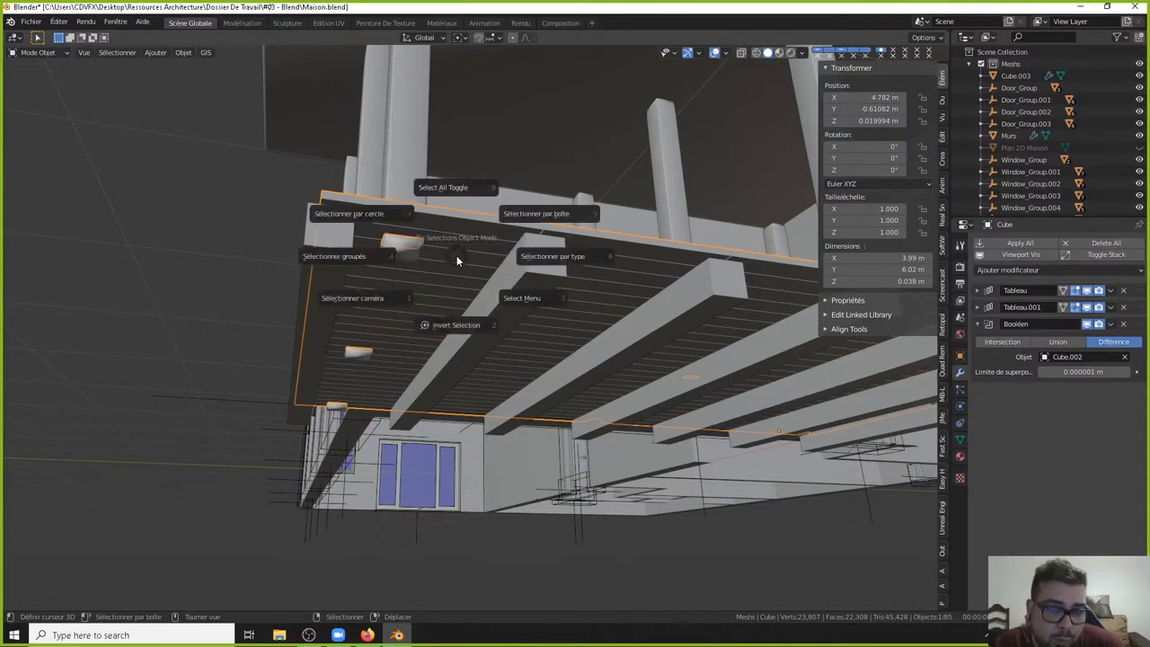
pyautogui.click(480, 201)
pyautogui.press('Escape')
pyautogui.press('a')
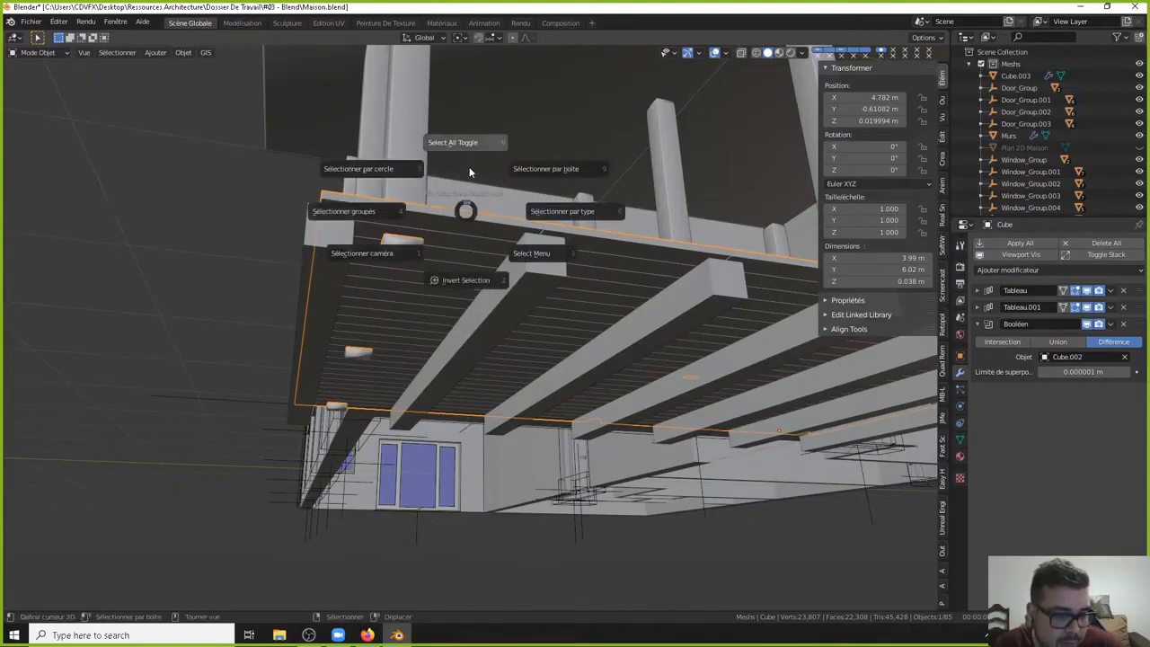
pyautogui.click(469, 171)
pyautogui.moveTo(469, 172); pyautogui.dragTo(446, 199, button='middle')
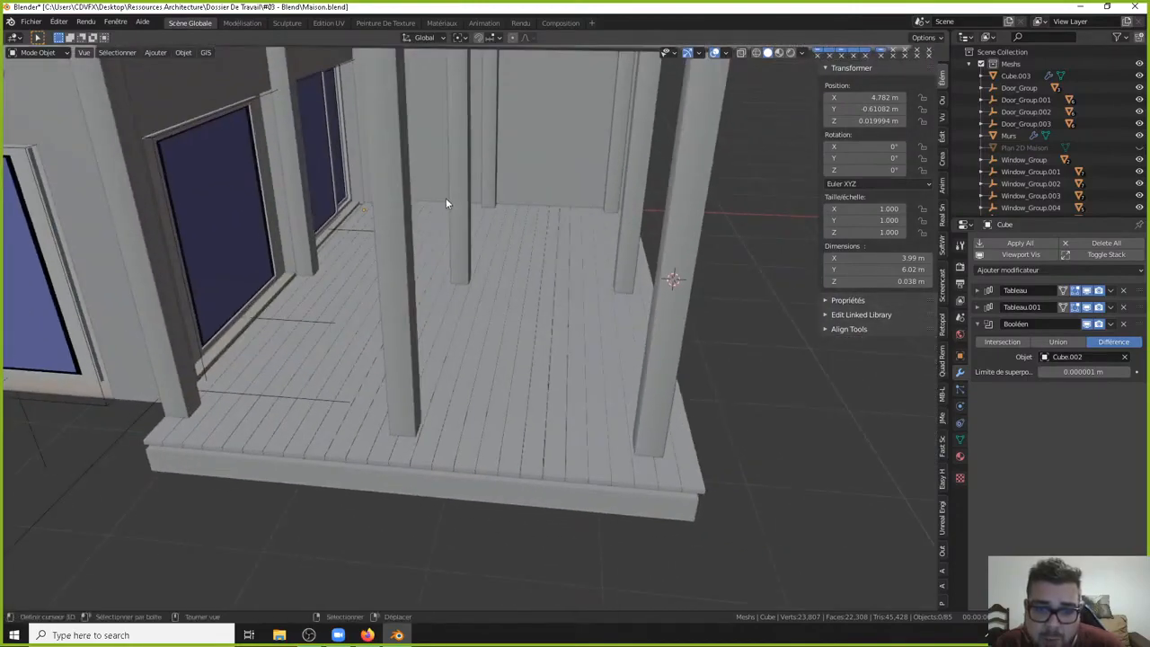
pyautogui.click(454, 308)
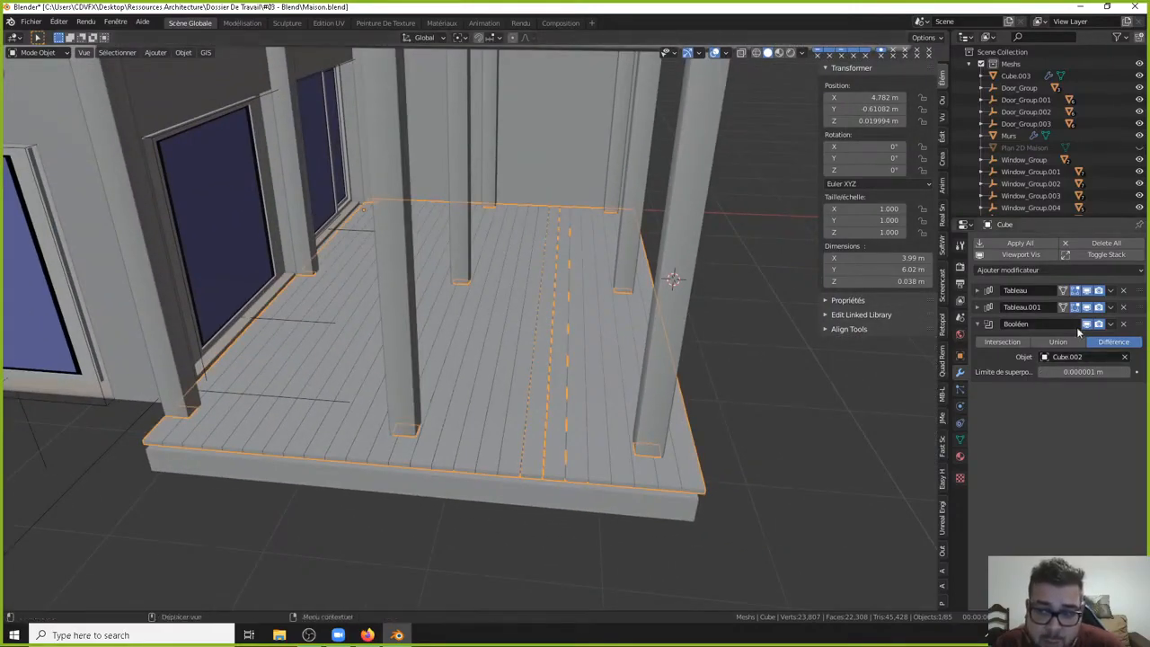
pyautogui.click(1051, 271)
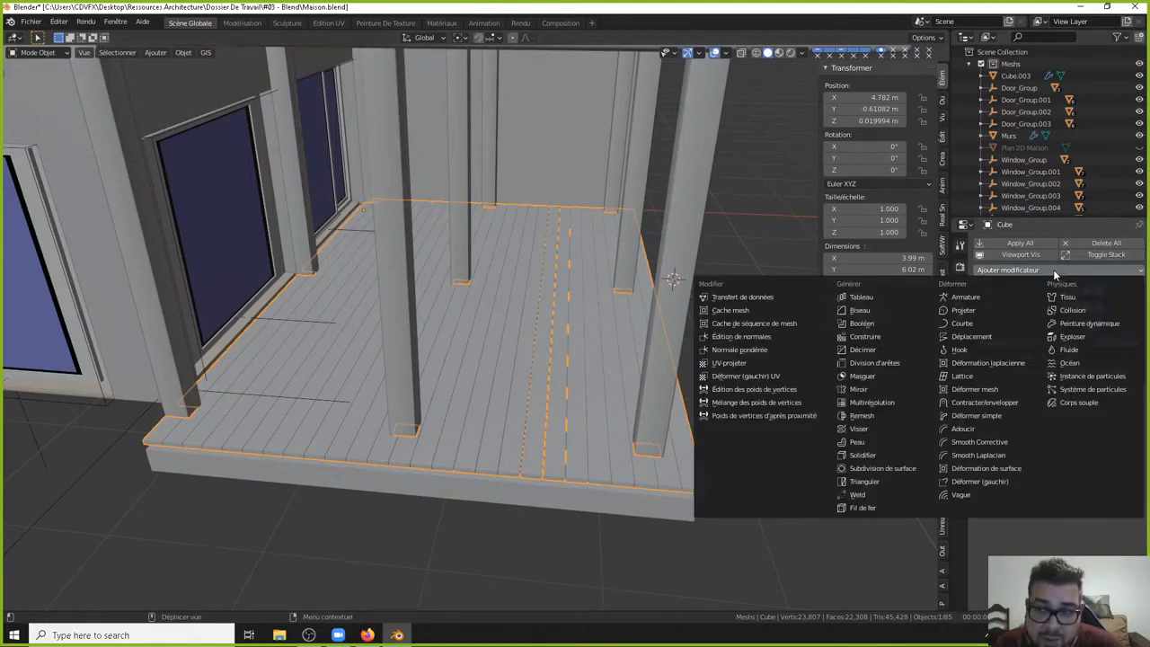
pyautogui.click(885, 314)
# Isolate the terrace decking in local view and bring the notched corner of its boards into close view.
pyautogui.moveTo(473, 299); pyautogui.dragTo(507, 364, button='middle')
pyautogui.scroll(2, 504, 366)
pyautogui.scroll(-2, 504, 366)
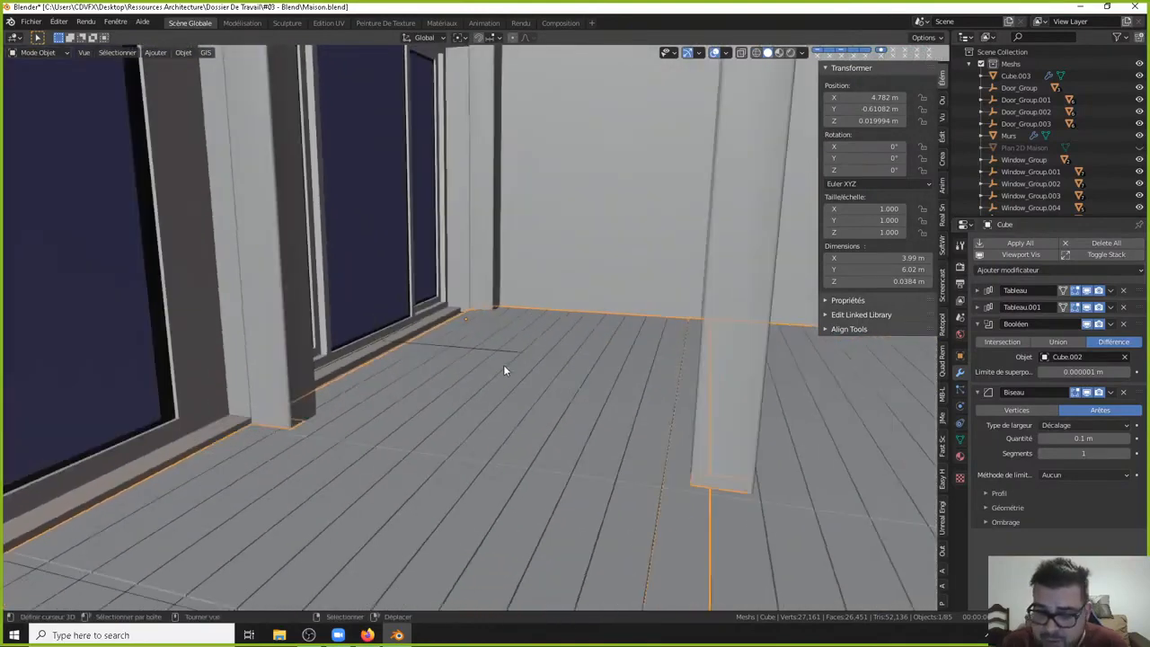
pyautogui.scroll(-5, 504, 371)
pyautogui.moveTo(411, 315); pyautogui.dragTo(439, 344, button='middle')
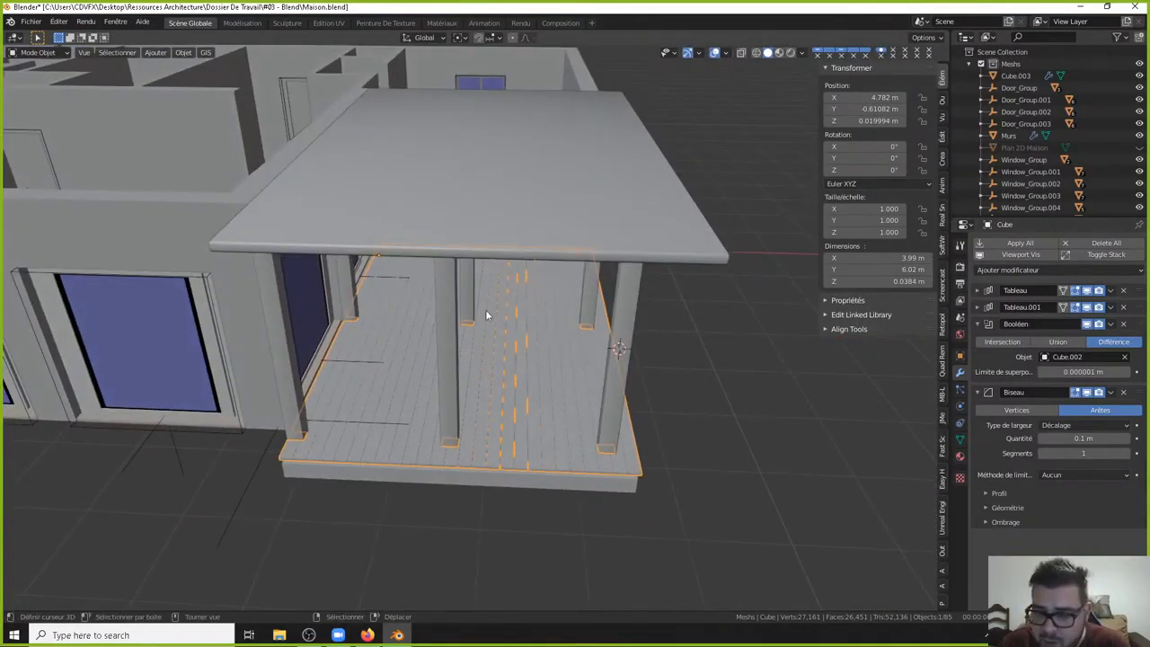
pyautogui.hotkey('shift', 'h')
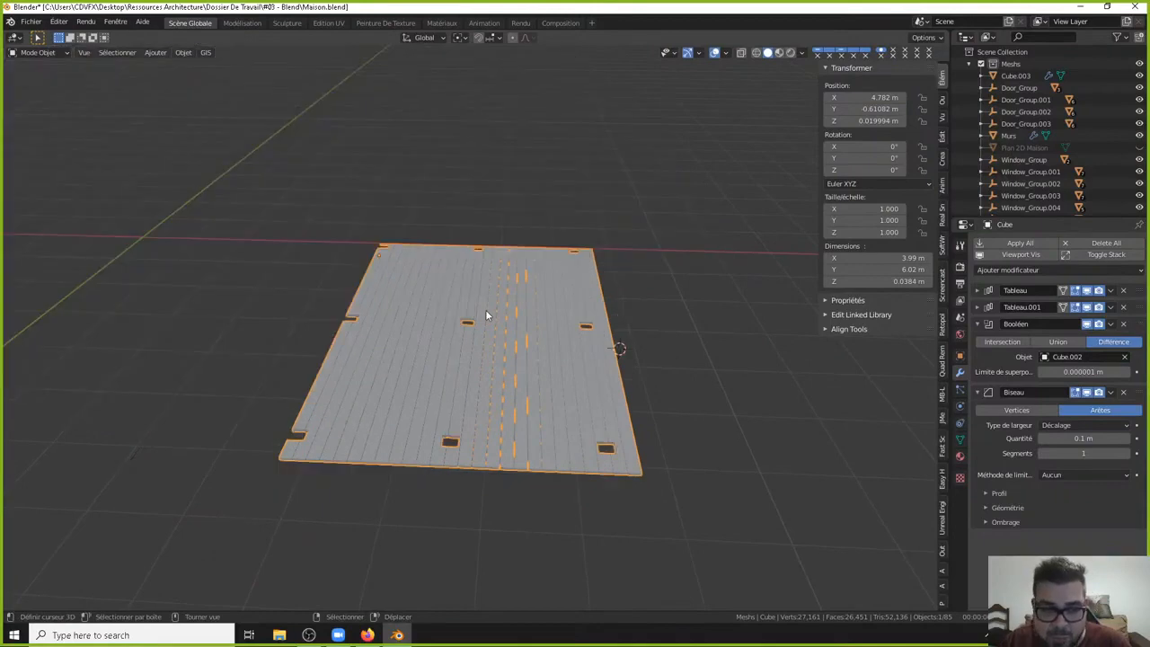
pyautogui.moveTo(287, 256); pyautogui.dragTo(485, 340, button='middle')
pyautogui.keyDown('shift'); pyautogui.moveTo(450, 305); pyautogui.dragTo(569, 177, button='middle'); pyautogui.keyUp('shift')
pyautogui.keyDown('shift'); pyautogui.moveTo(478, 286); pyautogui.dragTo(490, 221, button='middle'); pyautogui.keyUp('shift')
pyautogui.scroll(3, 490, 221)
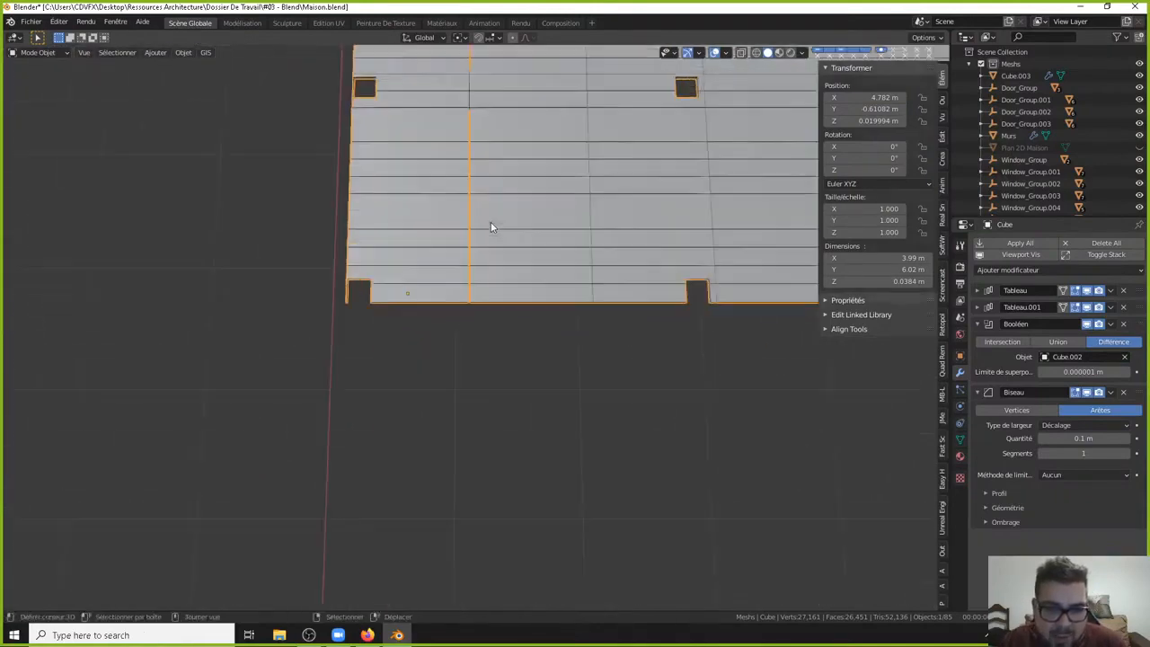
pyautogui.scroll(2, 490, 221)
pyautogui.keyDown('shift'); pyautogui.moveTo(438, 368); pyautogui.dragTo(364, 202, button='middle'); pyautogui.keyUp('shift')
pyautogui.scroll(2, 549, 338)
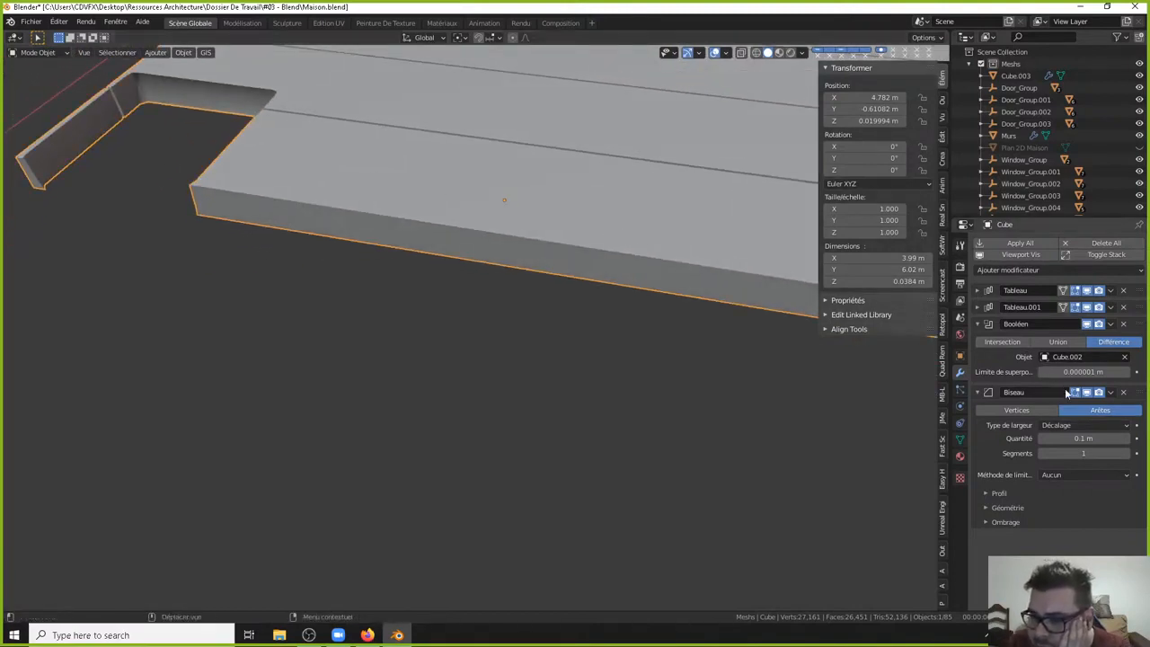
# Move the decking's Bevel to the start of the modifier stack and set its amount to 0.005 m with 2 segments.
pyautogui.moveTo(1137, 392); pyautogui.dragTo(1133, 266)
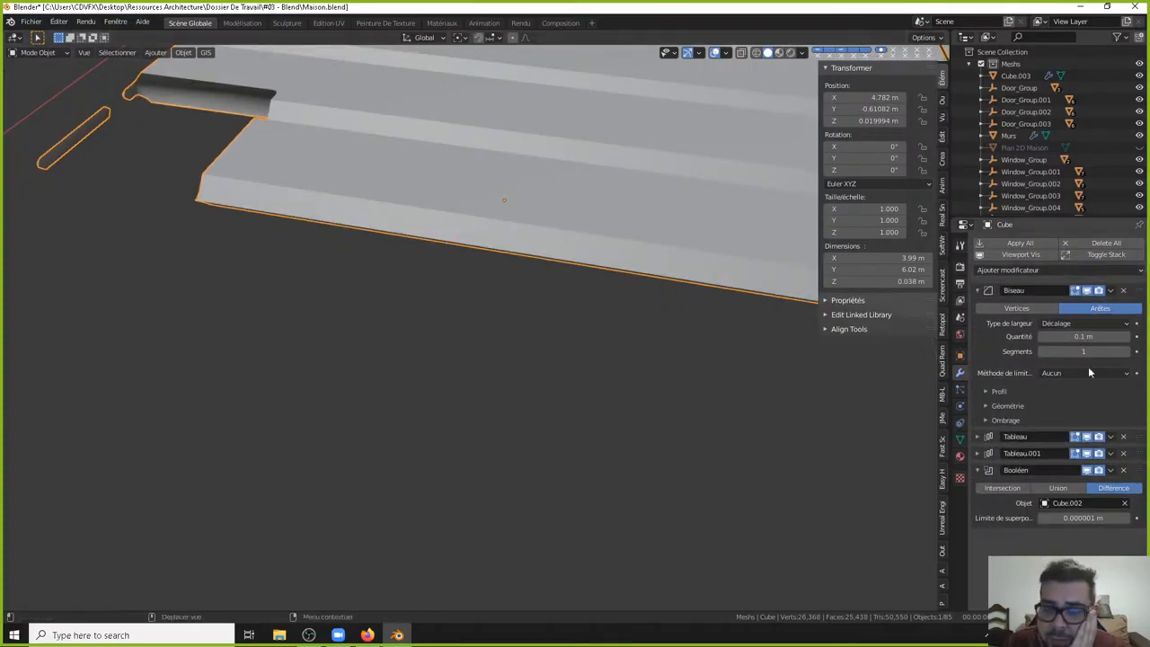
pyautogui.click(1083, 336)
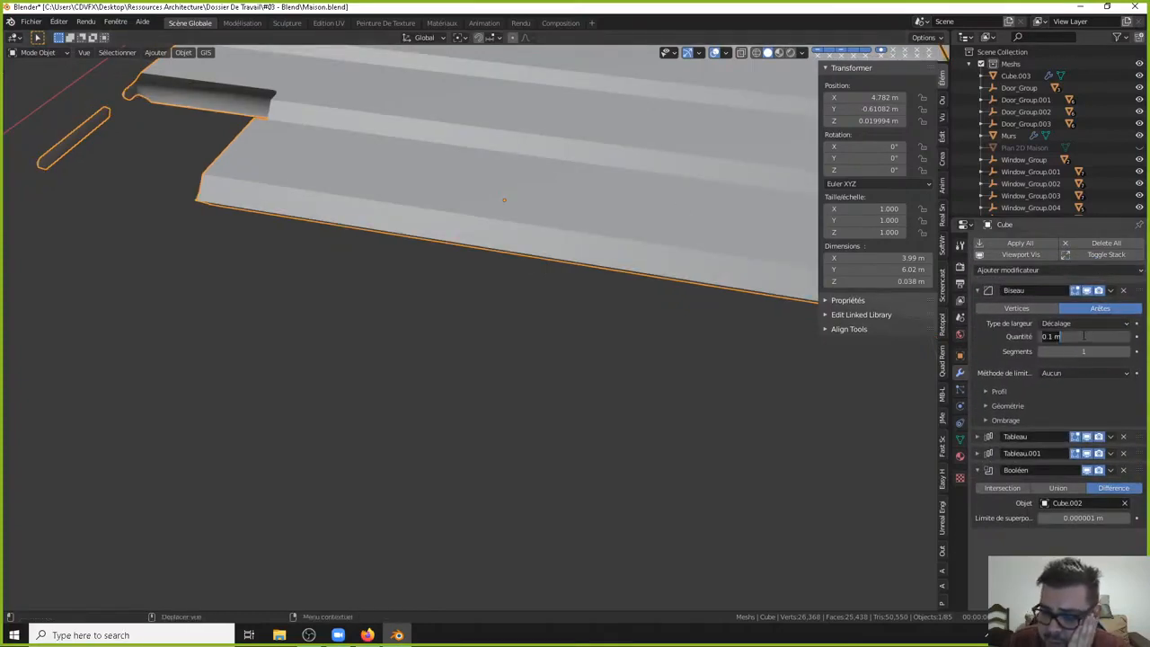
pyautogui.write('0.01')
pyautogui.press('Return')
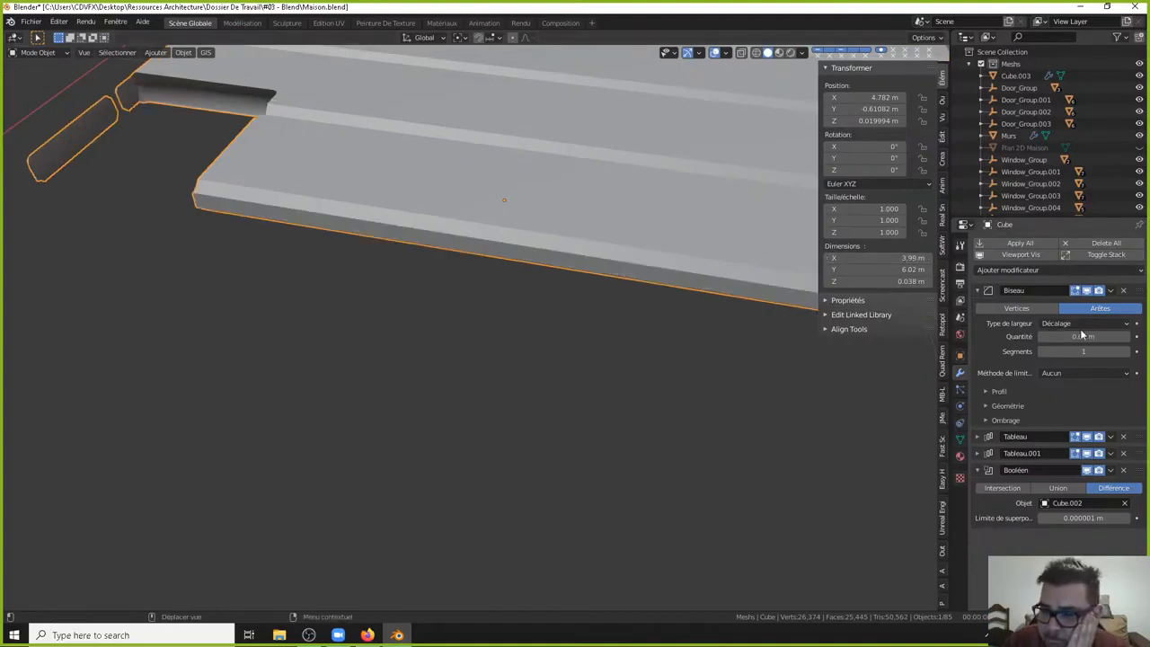
pyautogui.click(1083, 336)
pyautogui.write('05')
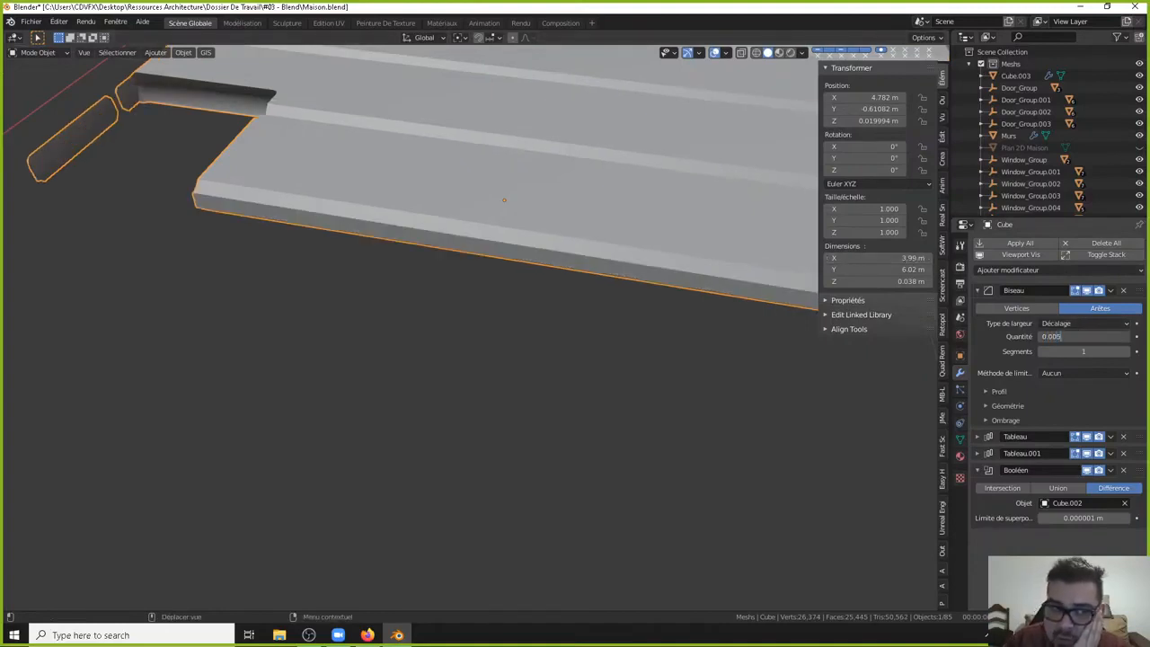
pyautogui.write('.005')
pyautogui.press('Return')
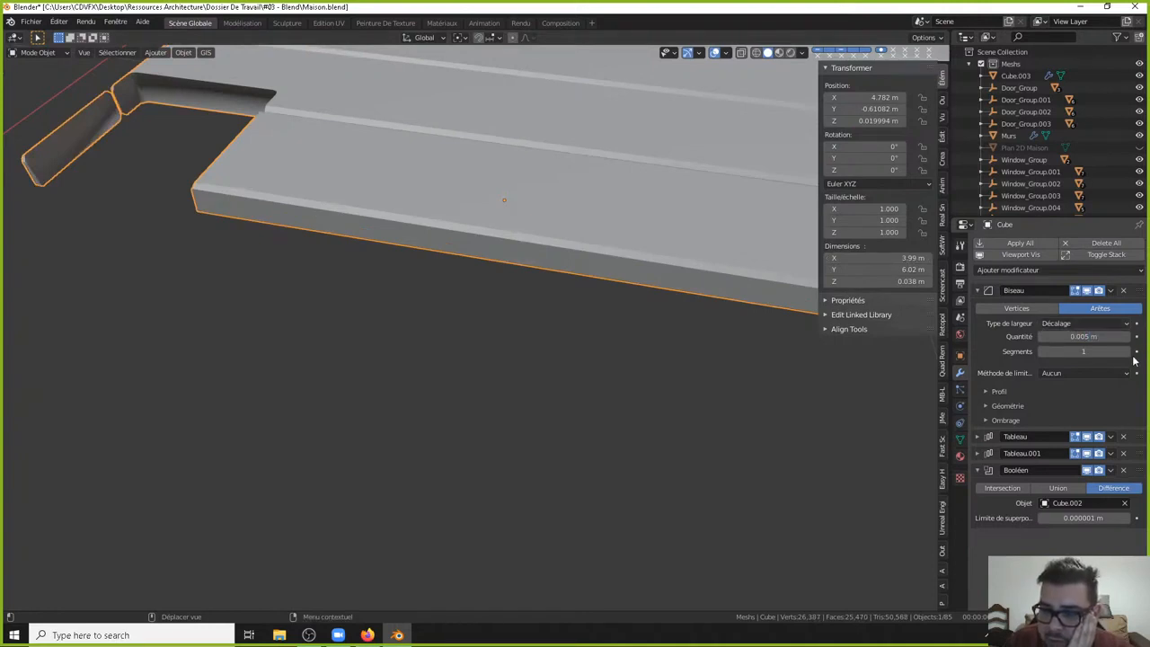
pyautogui.click(1129, 352)
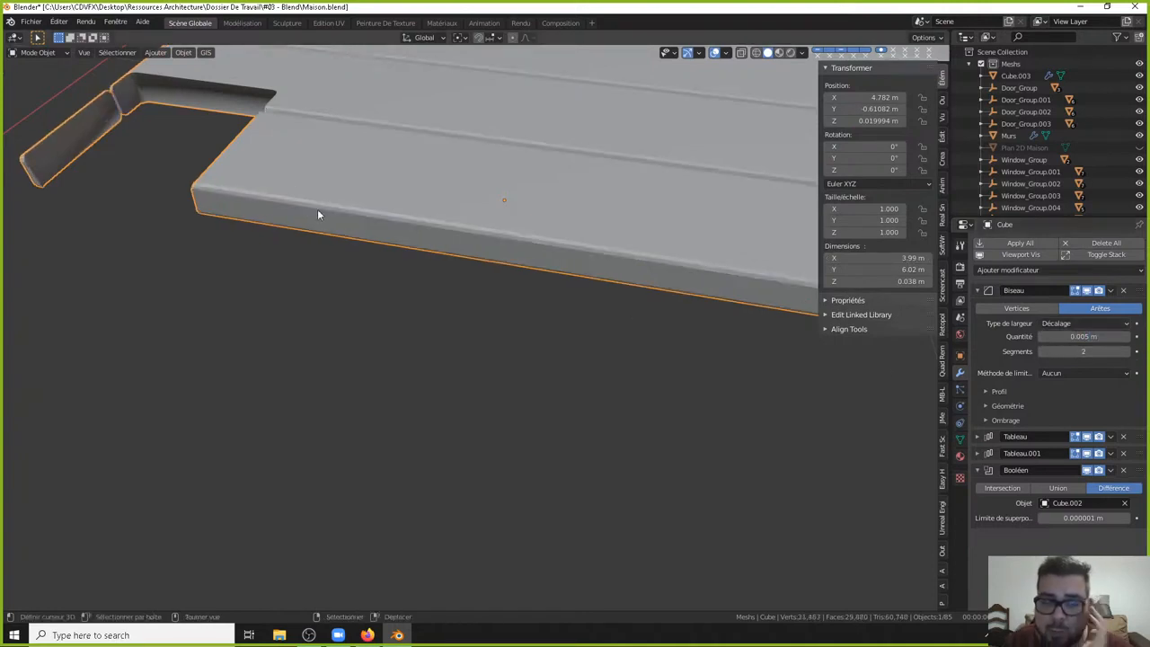
# Apply Shade Smooth (Ombrage lissé) to the decking and enable Auto Smooth (Auto-lisser) in its normals settings.
pyautogui.rightClick(348, 198)
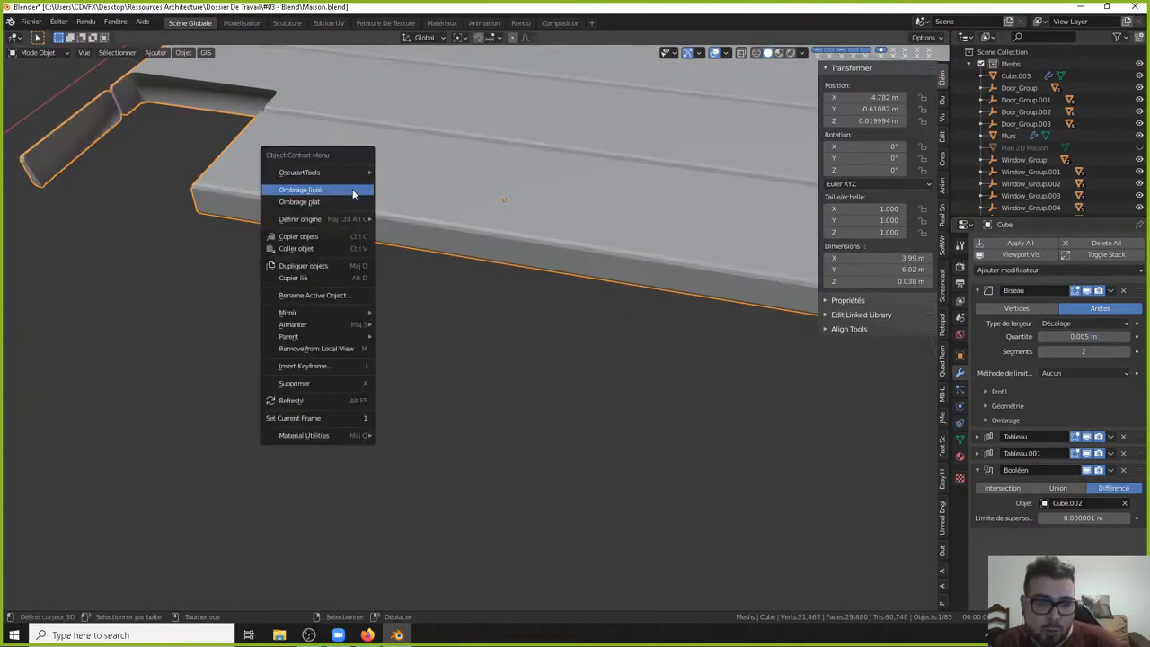
pyautogui.click(352, 190)
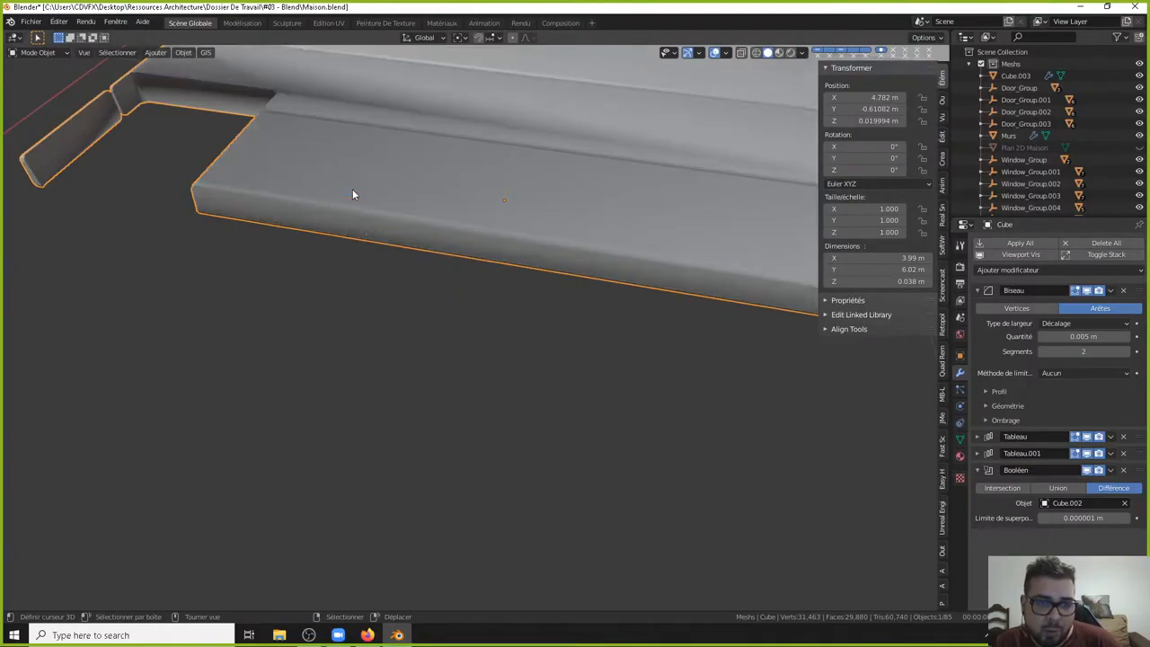
pyautogui.click(959, 439)
pyautogui.click(1029, 466)
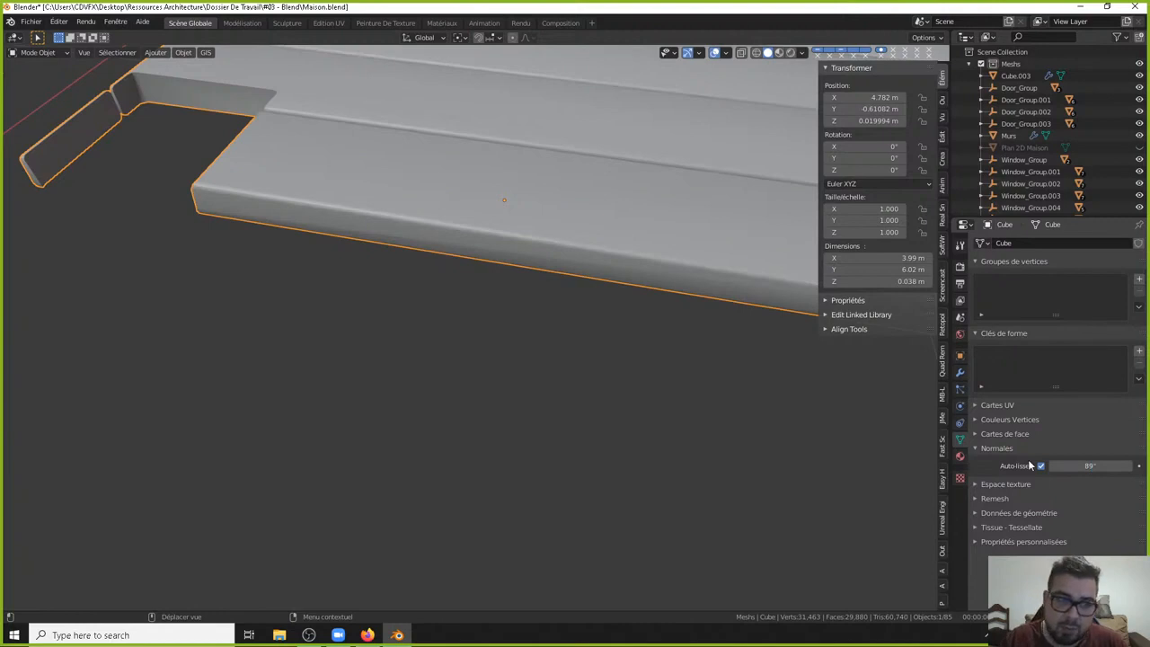
# Toggle the selection of all the decking board's geometry in Edit Mode and return to Object Mode.
pyautogui.press('Tab')
pyautogui.press('a')
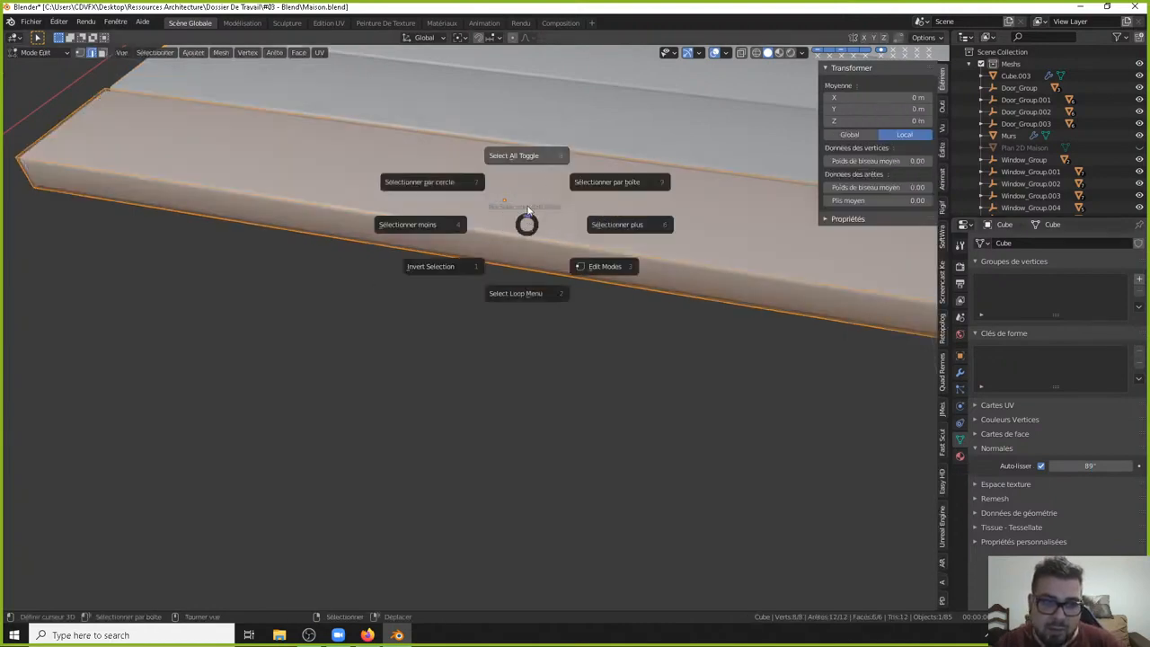
pyautogui.click(542, 162)
pyautogui.press('Tab')
# Deselect the decking, check its bevelled boards and post cutouts, and leave local view to restore the whole house.
pyautogui.scroll(-3, 714, 340)
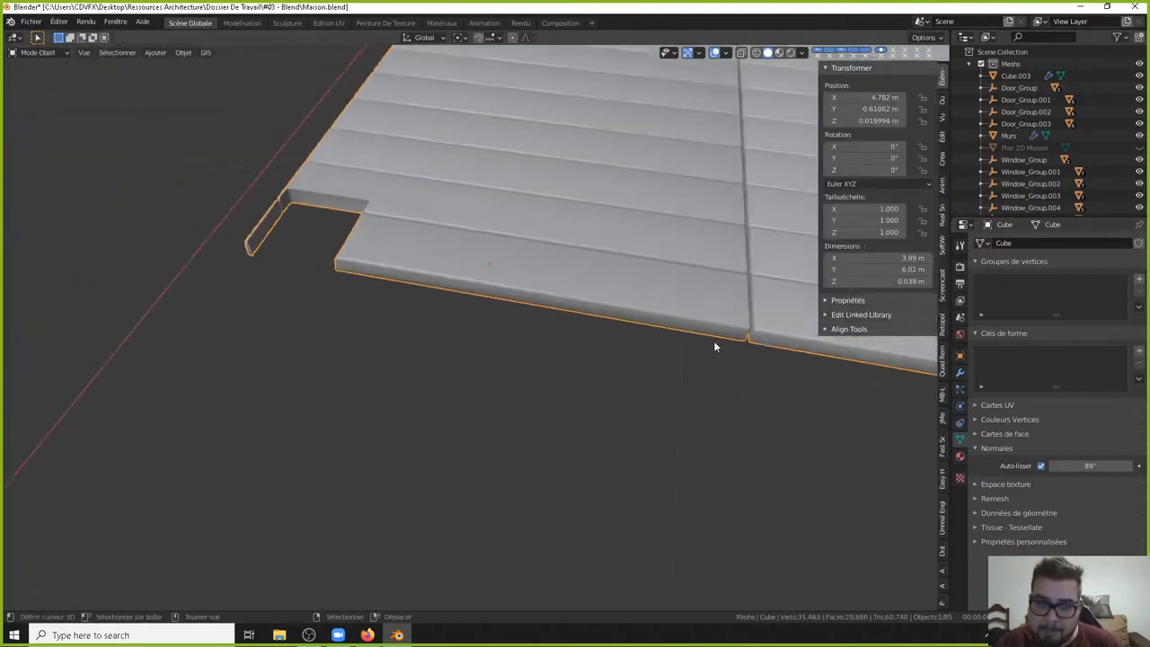
pyautogui.moveTo(713, 340); pyautogui.dragTo(552, 333, button='middle')
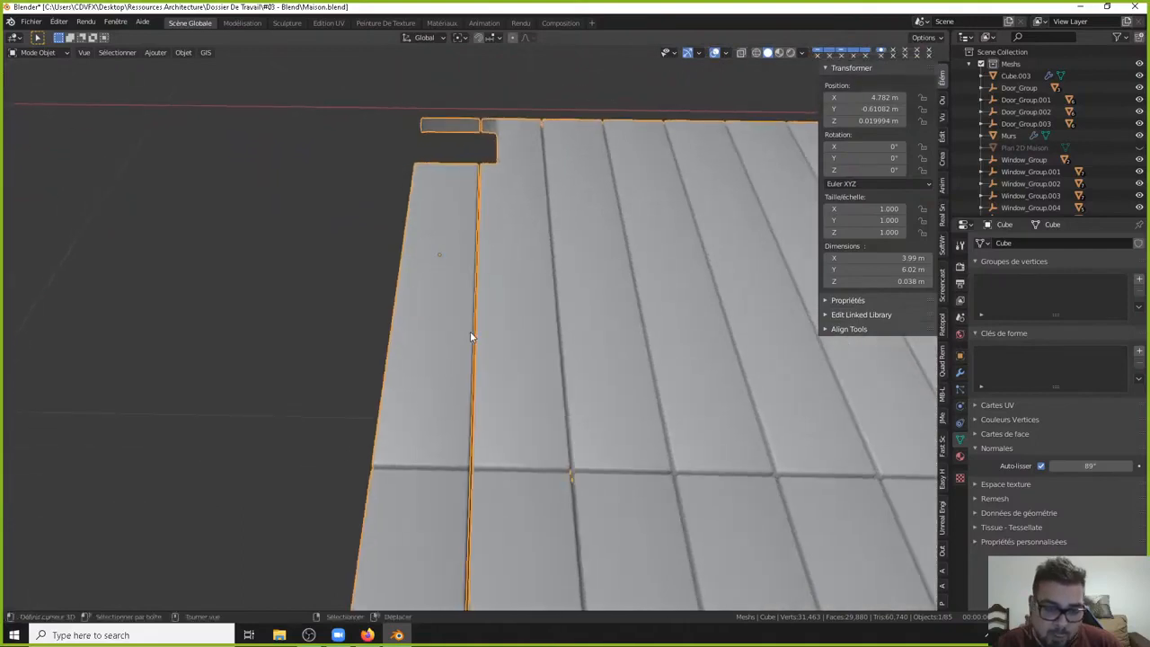
pyautogui.hotkey('alt', 'a')
pyautogui.moveTo(487, 236); pyautogui.dragTo(464, 222, button='middle')
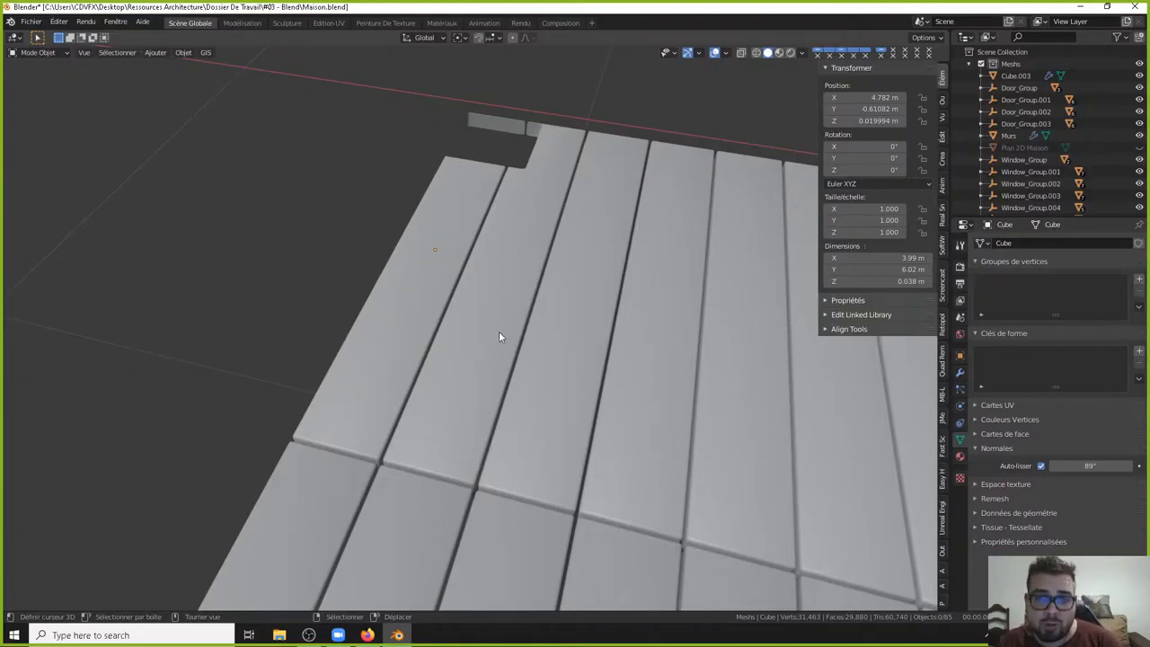
pyautogui.scroll(-8, 508, 329)
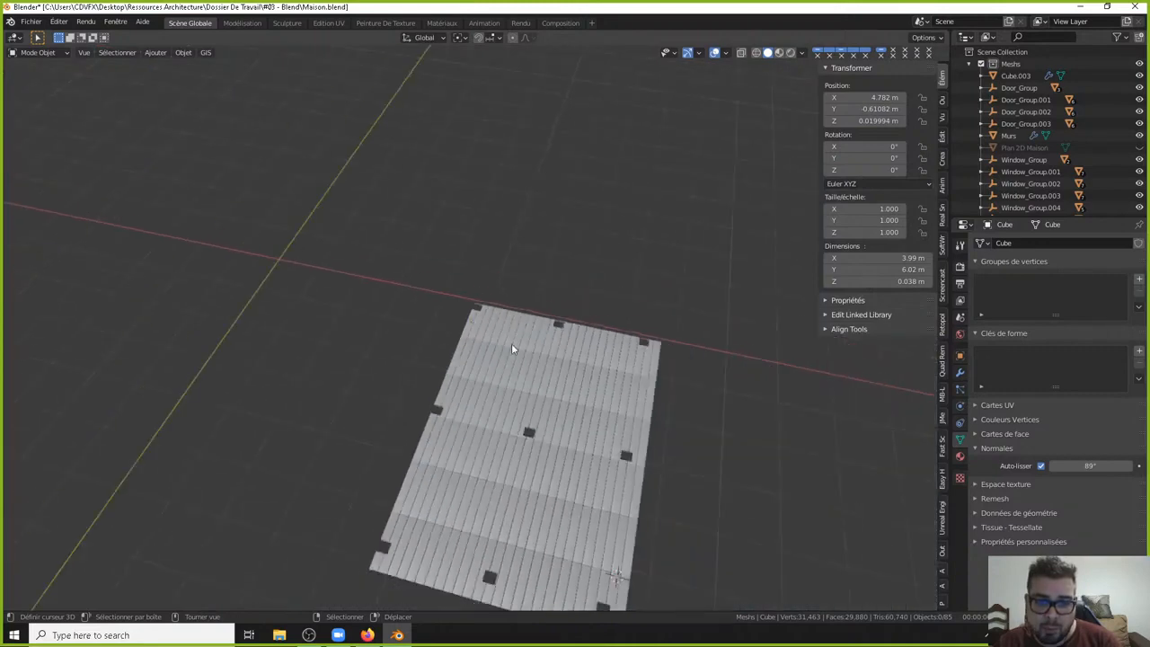
pyautogui.moveTo(511, 343); pyautogui.dragTo(533, 443, button='middle')
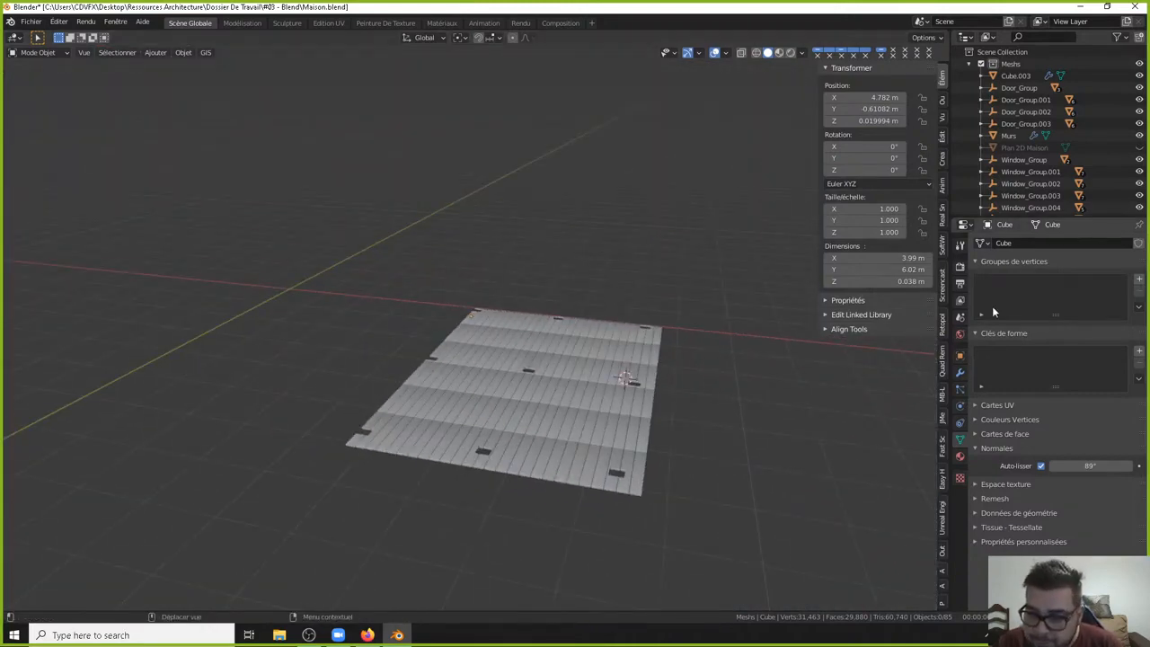
pyautogui.press('KP_Divide')
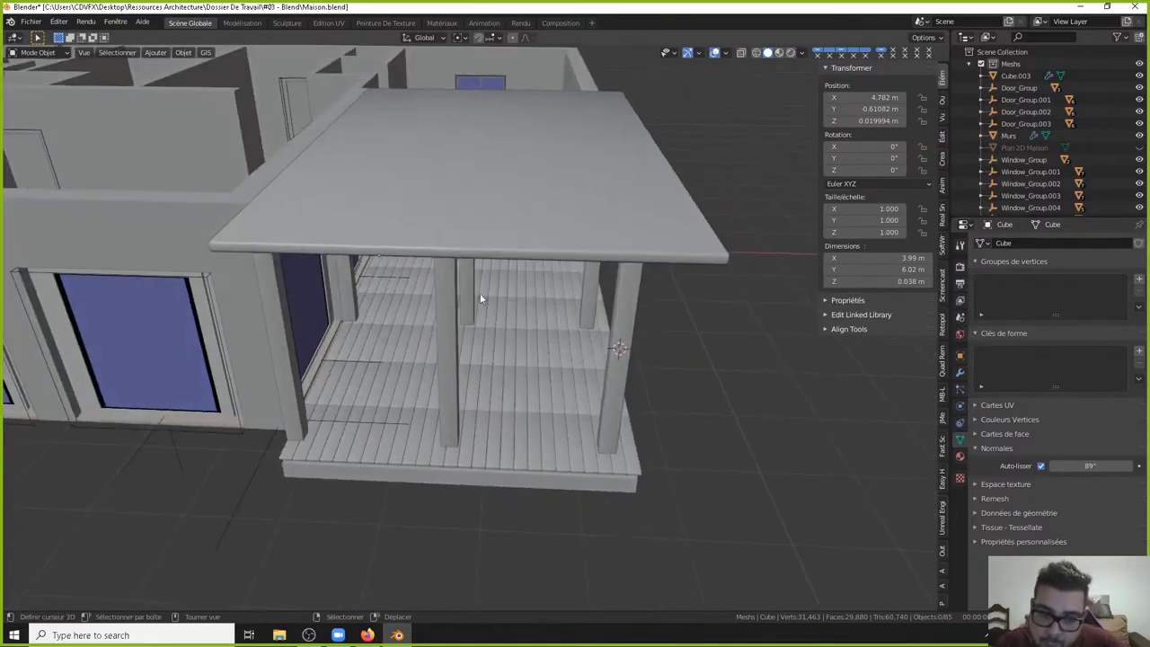
# Add a Bevel (Biseau) modifier to the support beams under the decking (Cube.001) and place it above the Array (Tableau).
pyautogui.click(393, 287)
pyautogui.click(959, 384)
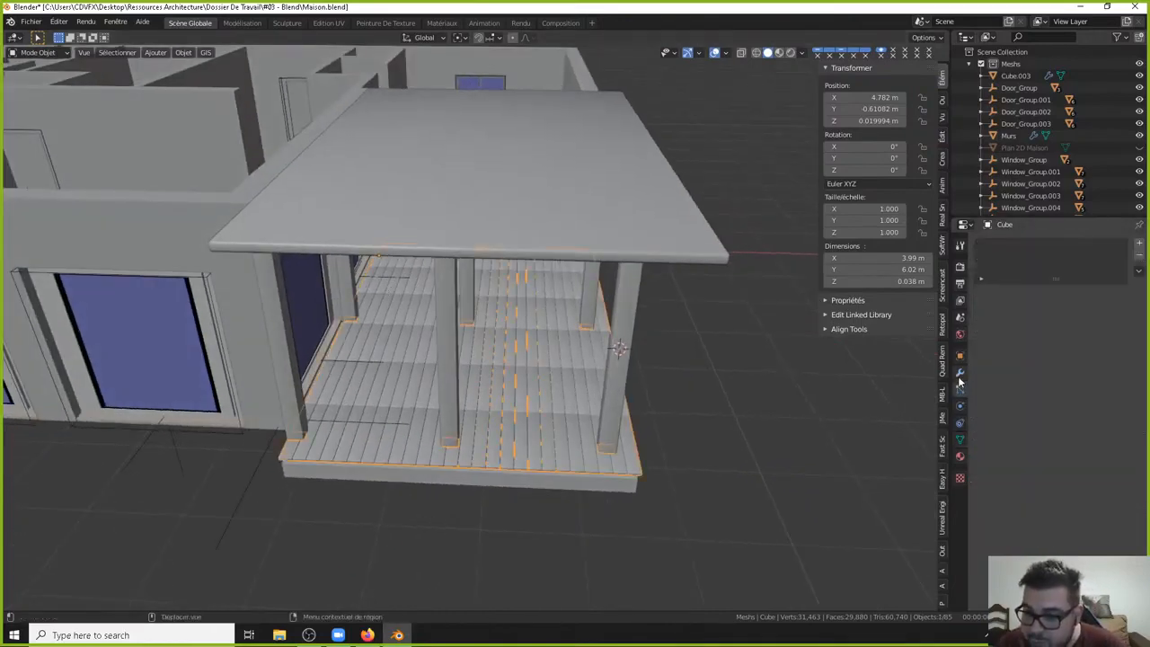
pyautogui.click(960, 374)
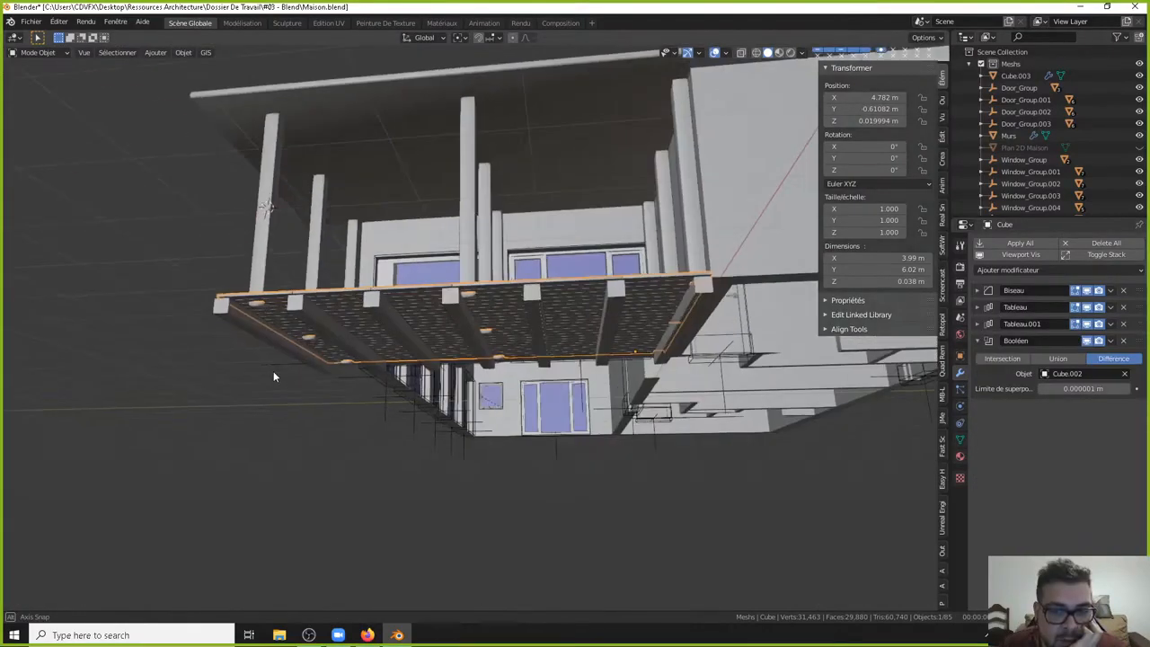
pyautogui.moveTo(274, 373); pyautogui.dragTo(280, 336, button='middle')
pyautogui.click(699, 295)
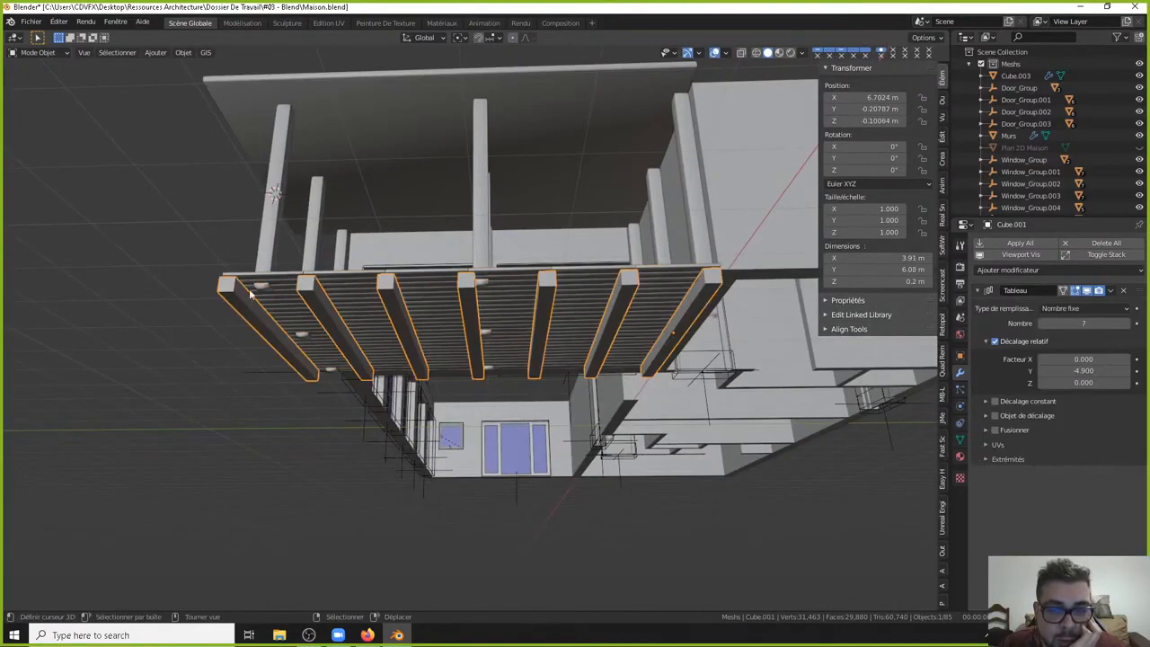
pyautogui.click(1052, 269)
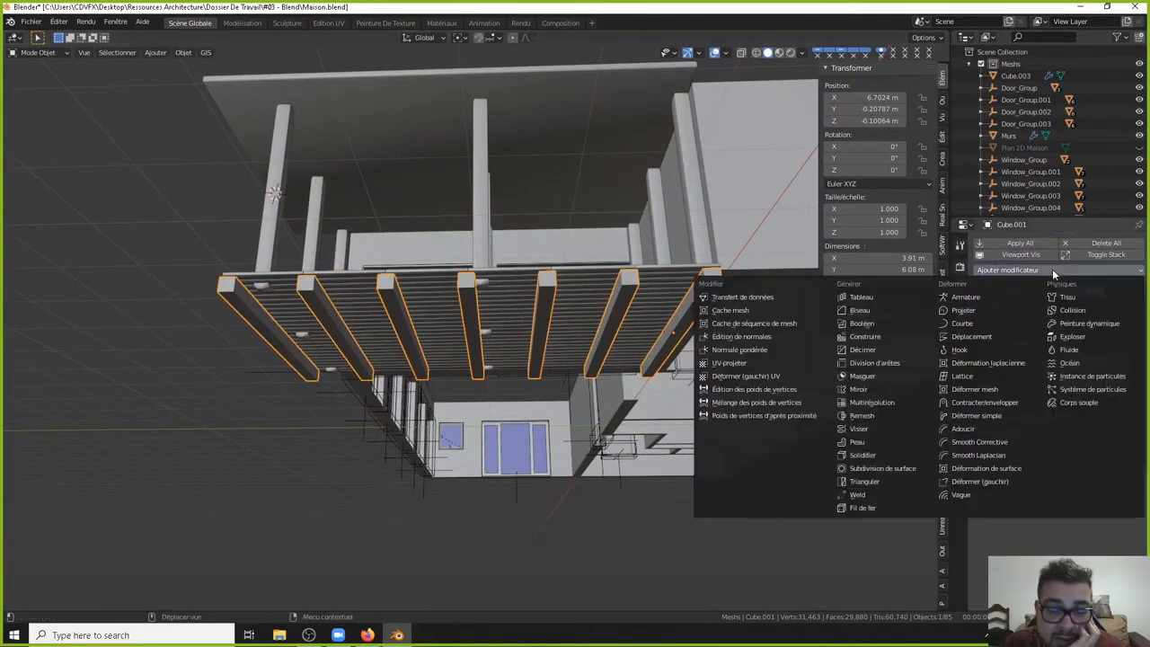
pyautogui.click(892, 309)
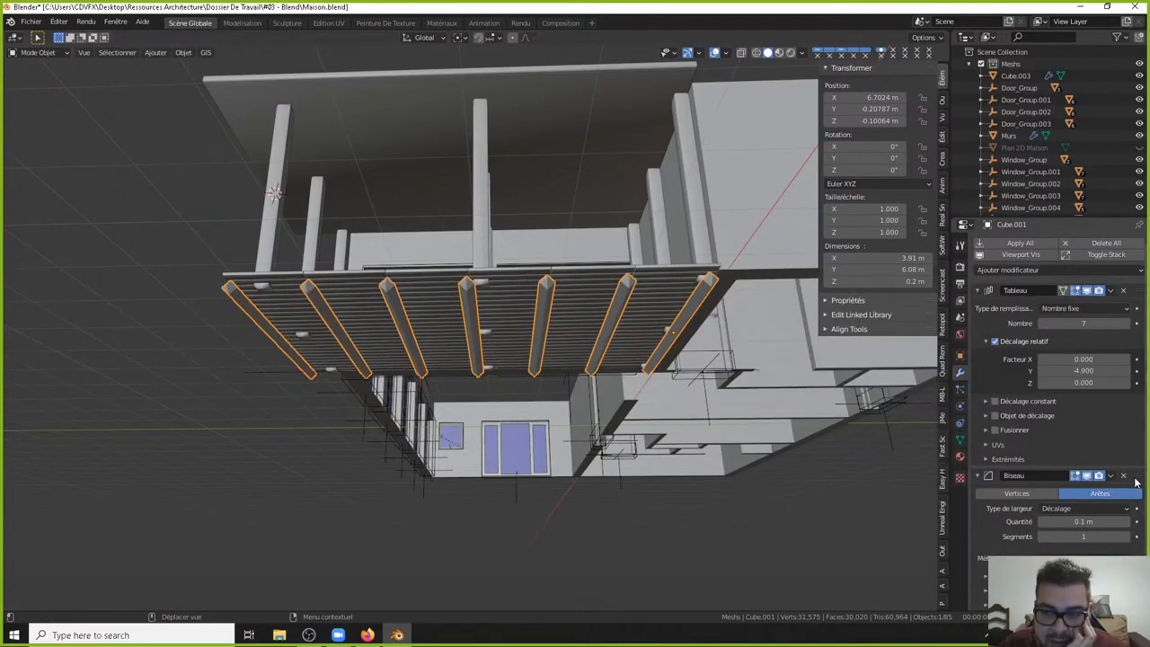
pyautogui.moveTo(1135, 477); pyautogui.dragTo(1127, 287)
# Set the bevel amount of the beams under the decking to 0.05 m.
pyautogui.click(1042, 336)
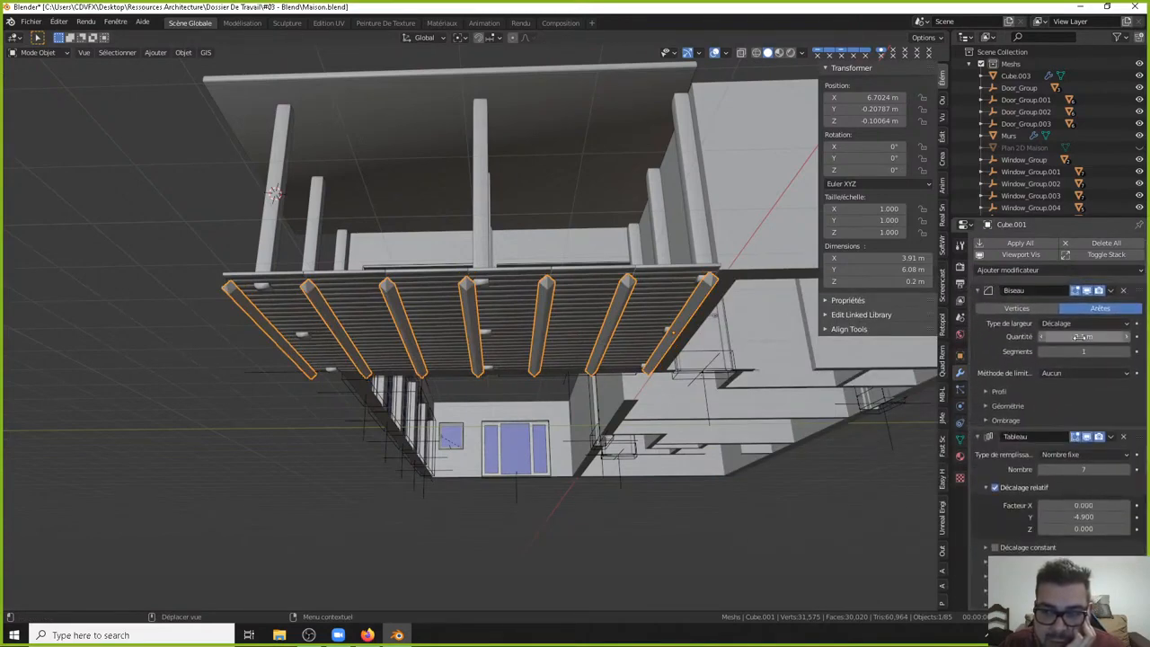
pyautogui.write('0.05')
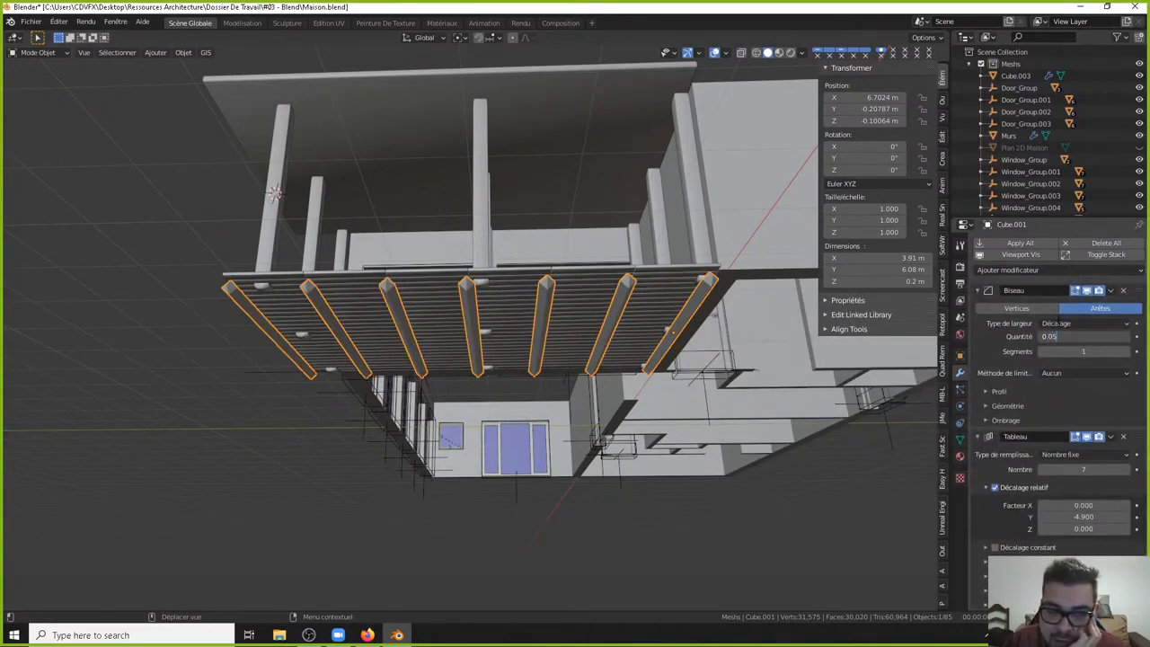
pyautogui.press('Return')
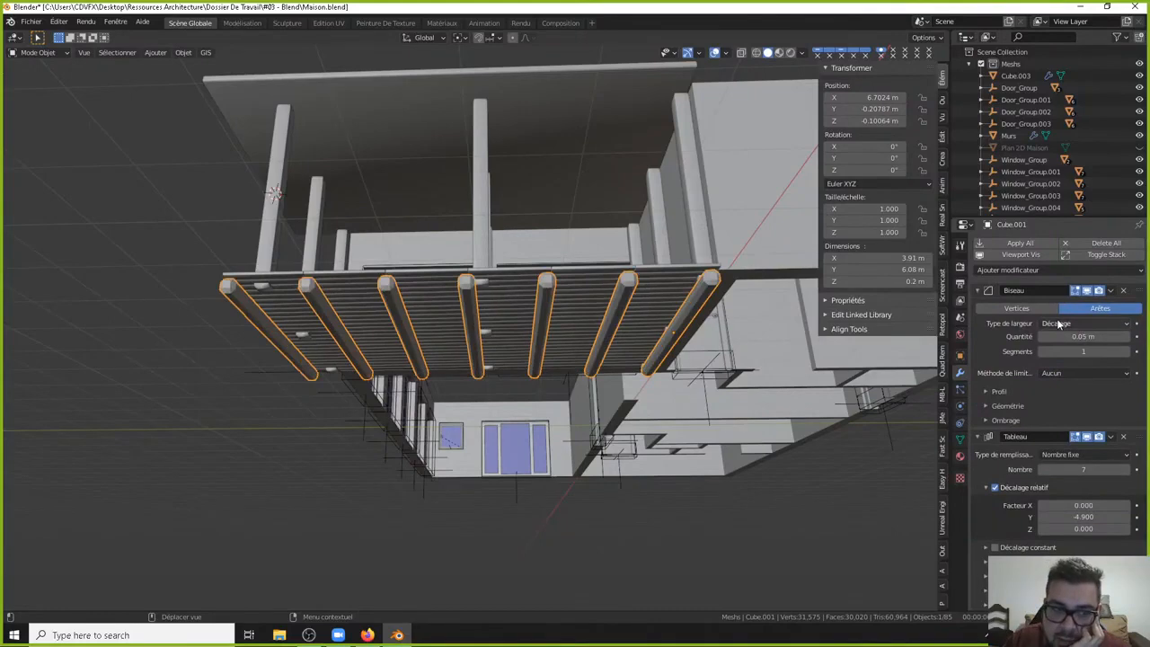
# Set the bevel of the beams under the decking to 2 segments and shade the beams smooth (Ombrage lisse).
pyautogui.click(1128, 352)
pyautogui.moveTo(712, 353); pyautogui.dragTo(626, 240, button='middle')
pyautogui.rightClick(604, 306)
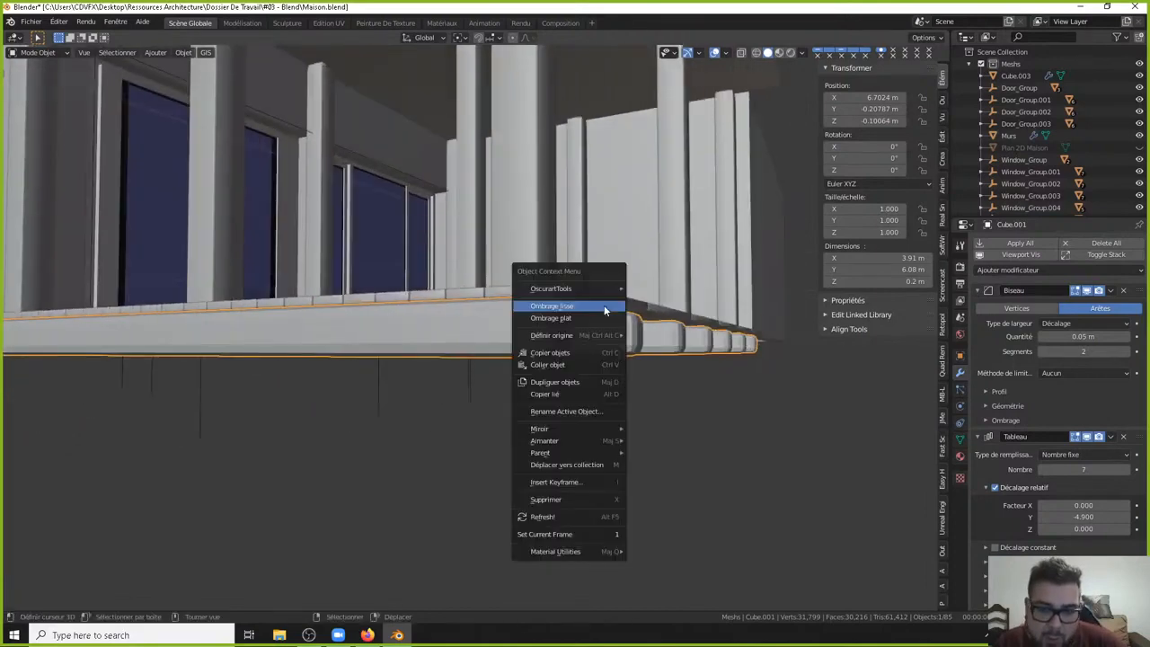
pyautogui.click(604, 304)
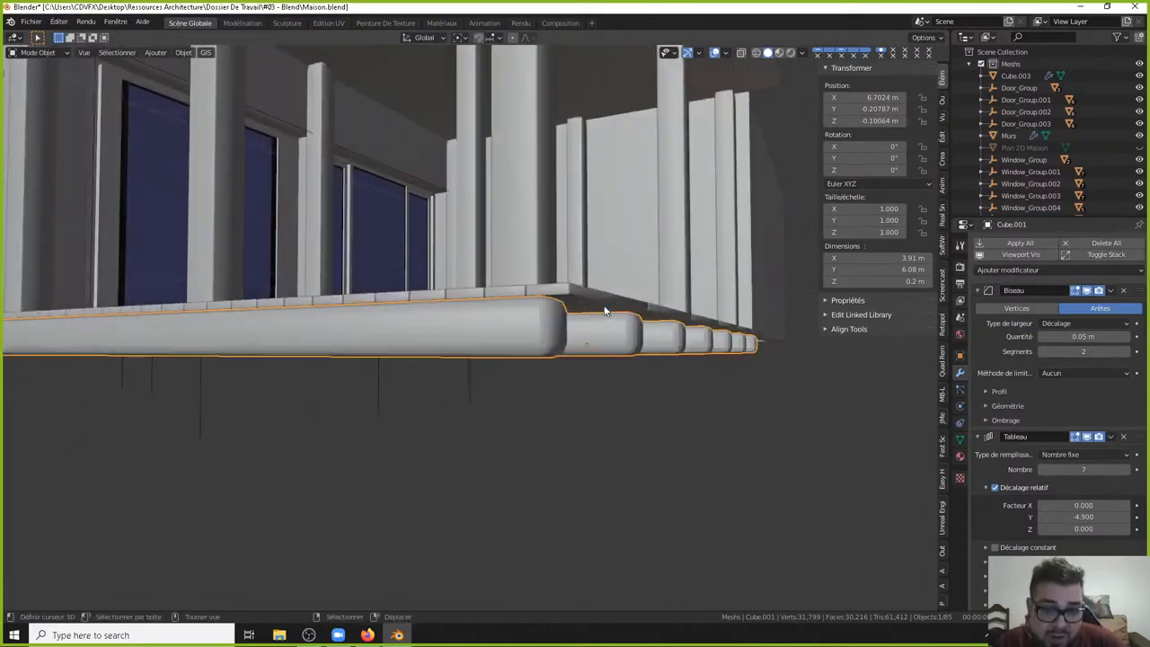
# Enable Auto Smooth (Auto-lisser) at 89° for the normals of the beams under the decking, and deselect them.
pyautogui.click(960, 440)
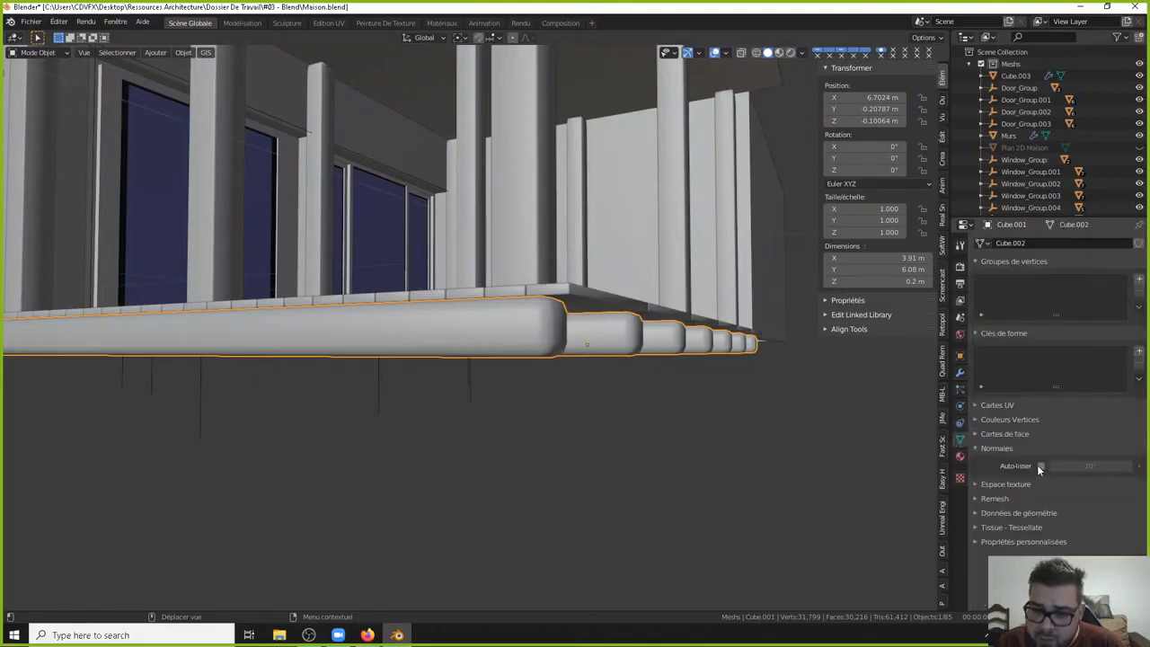
pyautogui.click(1040, 465)
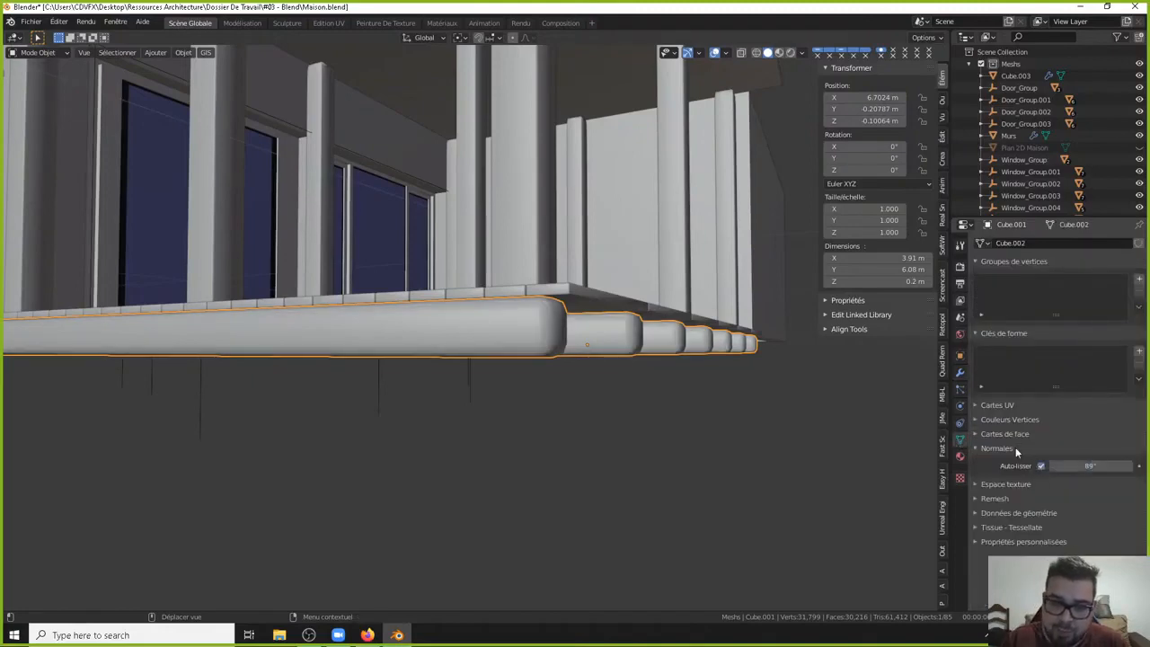
pyautogui.press('`')
pyautogui.click(424, 331)
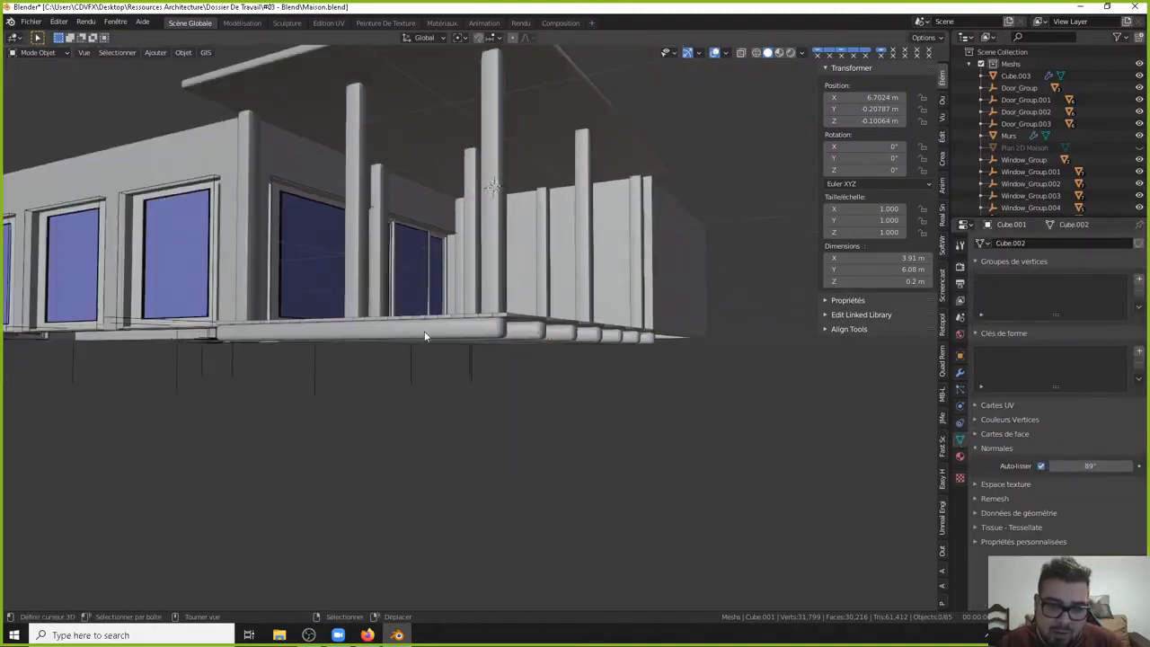
pyautogui.moveTo(384, 330); pyautogui.dragTo(348, 359, button='middle')
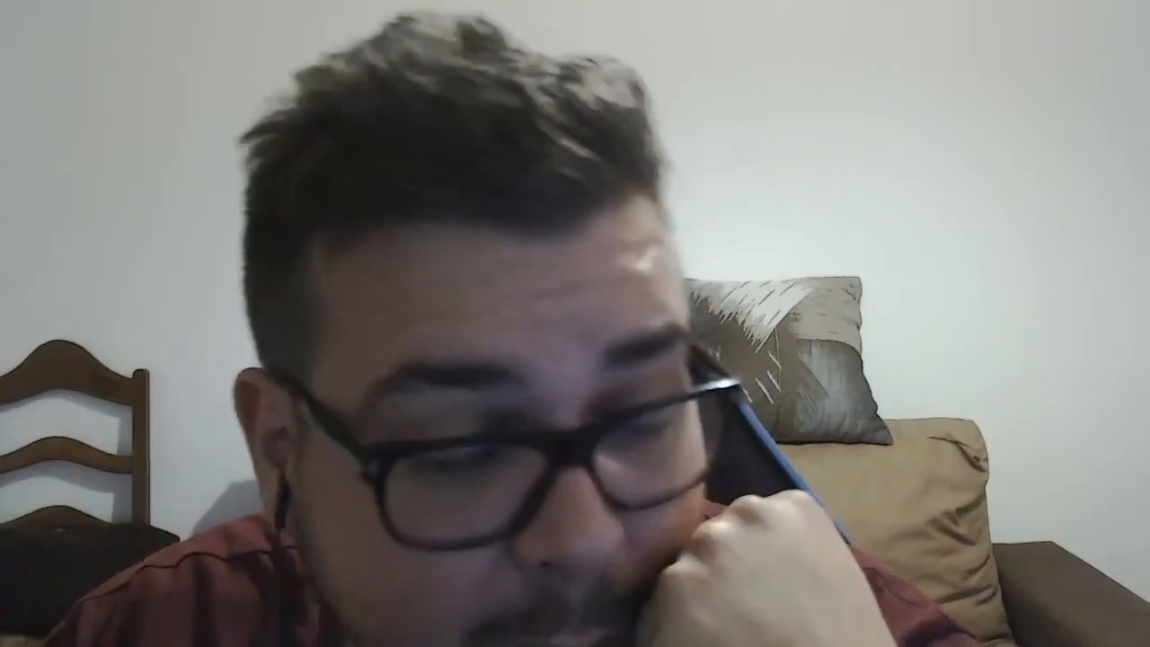